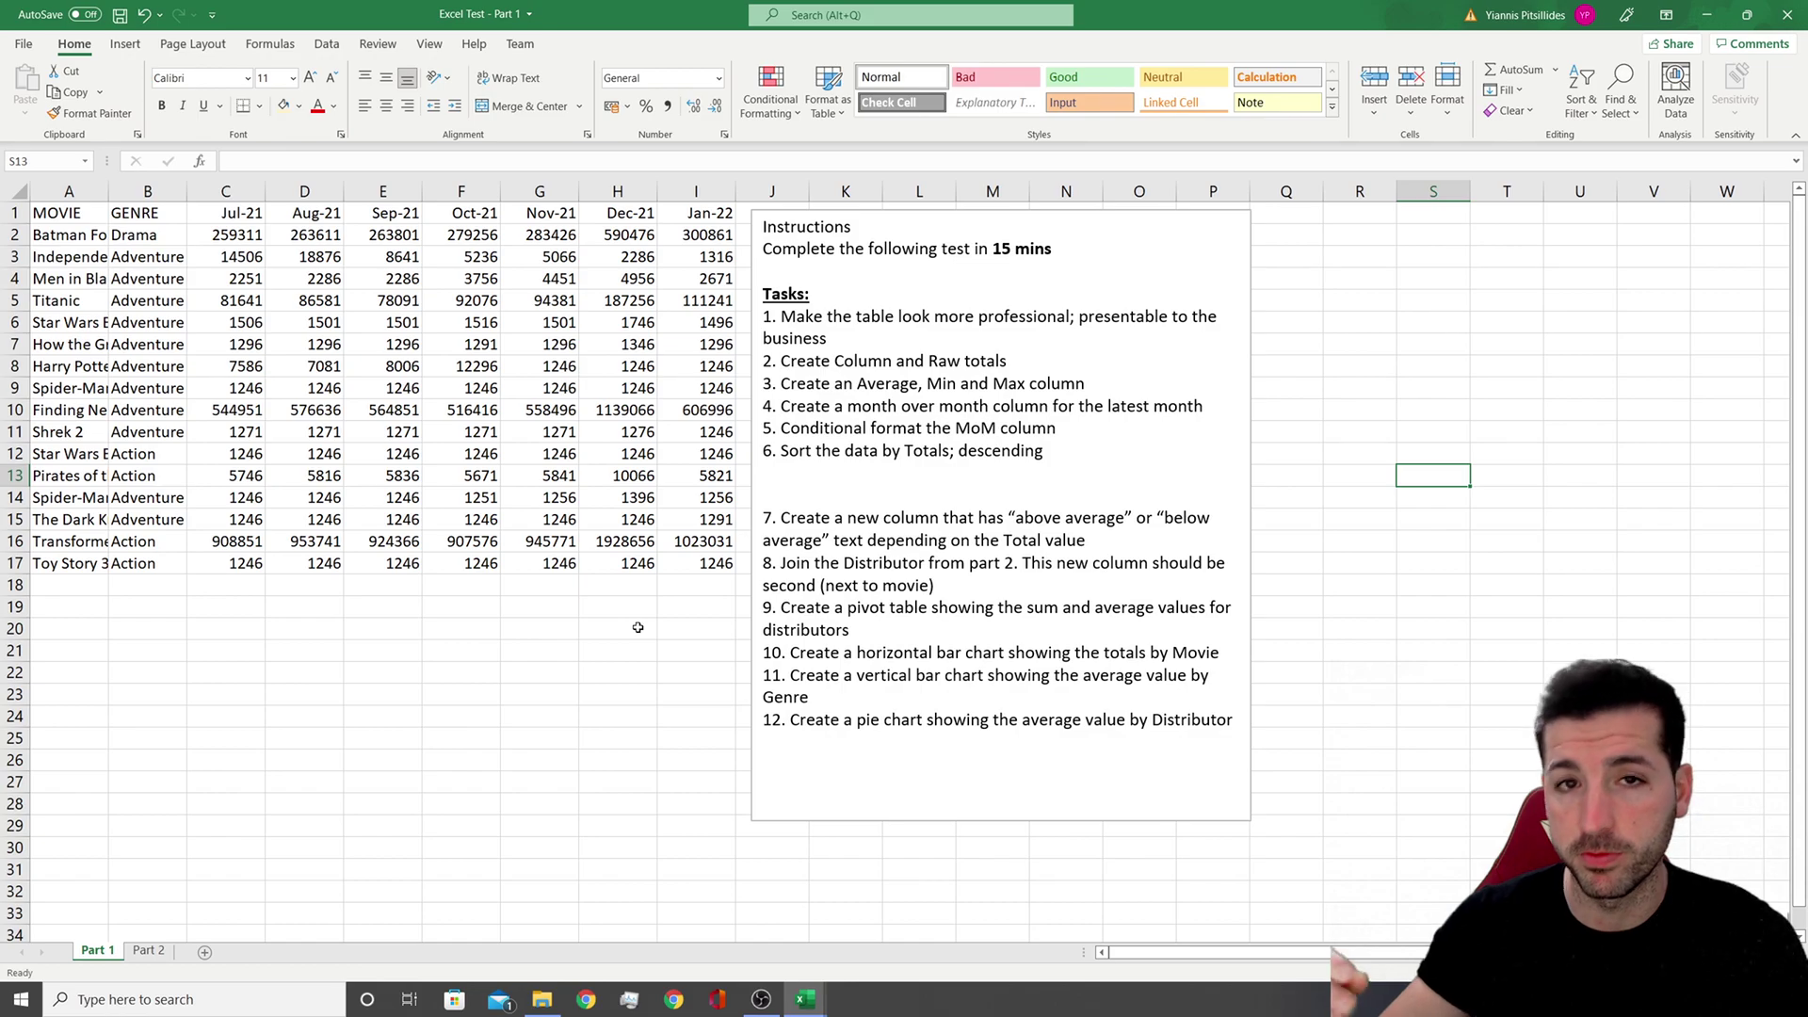
key("Up")
key("Up")
key("Up")
key("Up")
key("Up")
key("Up")
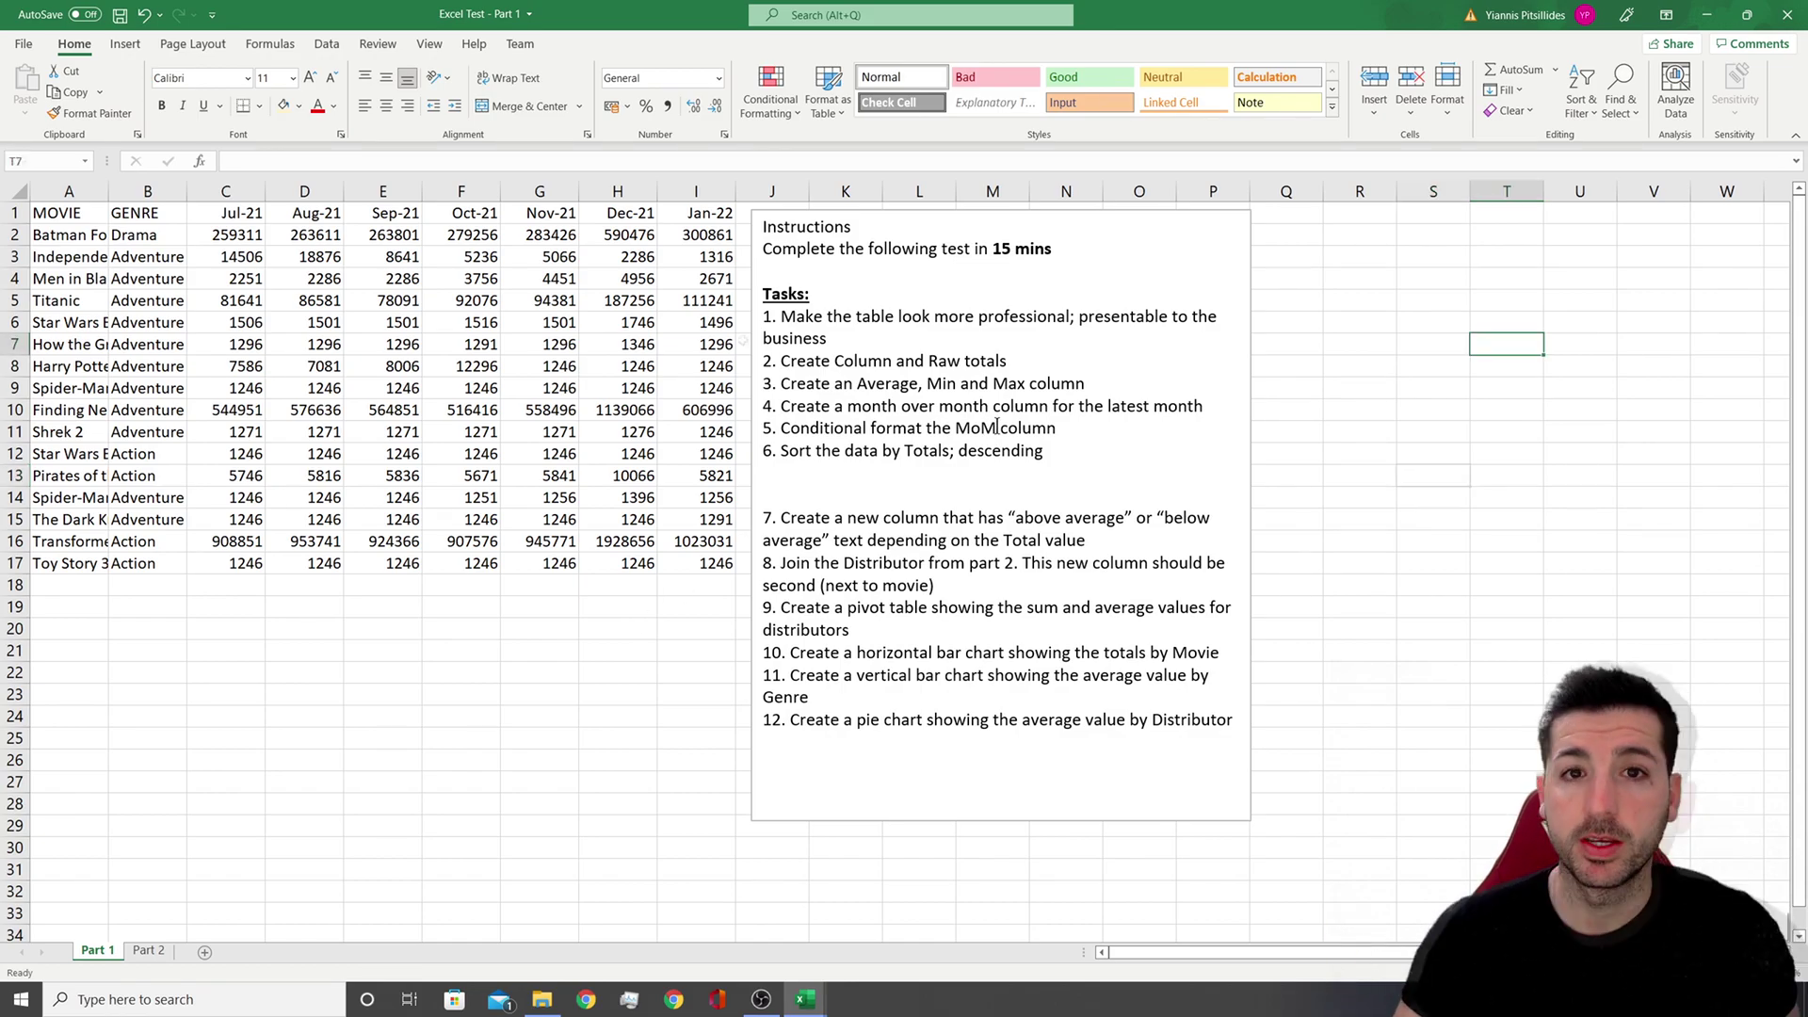
key("Right")
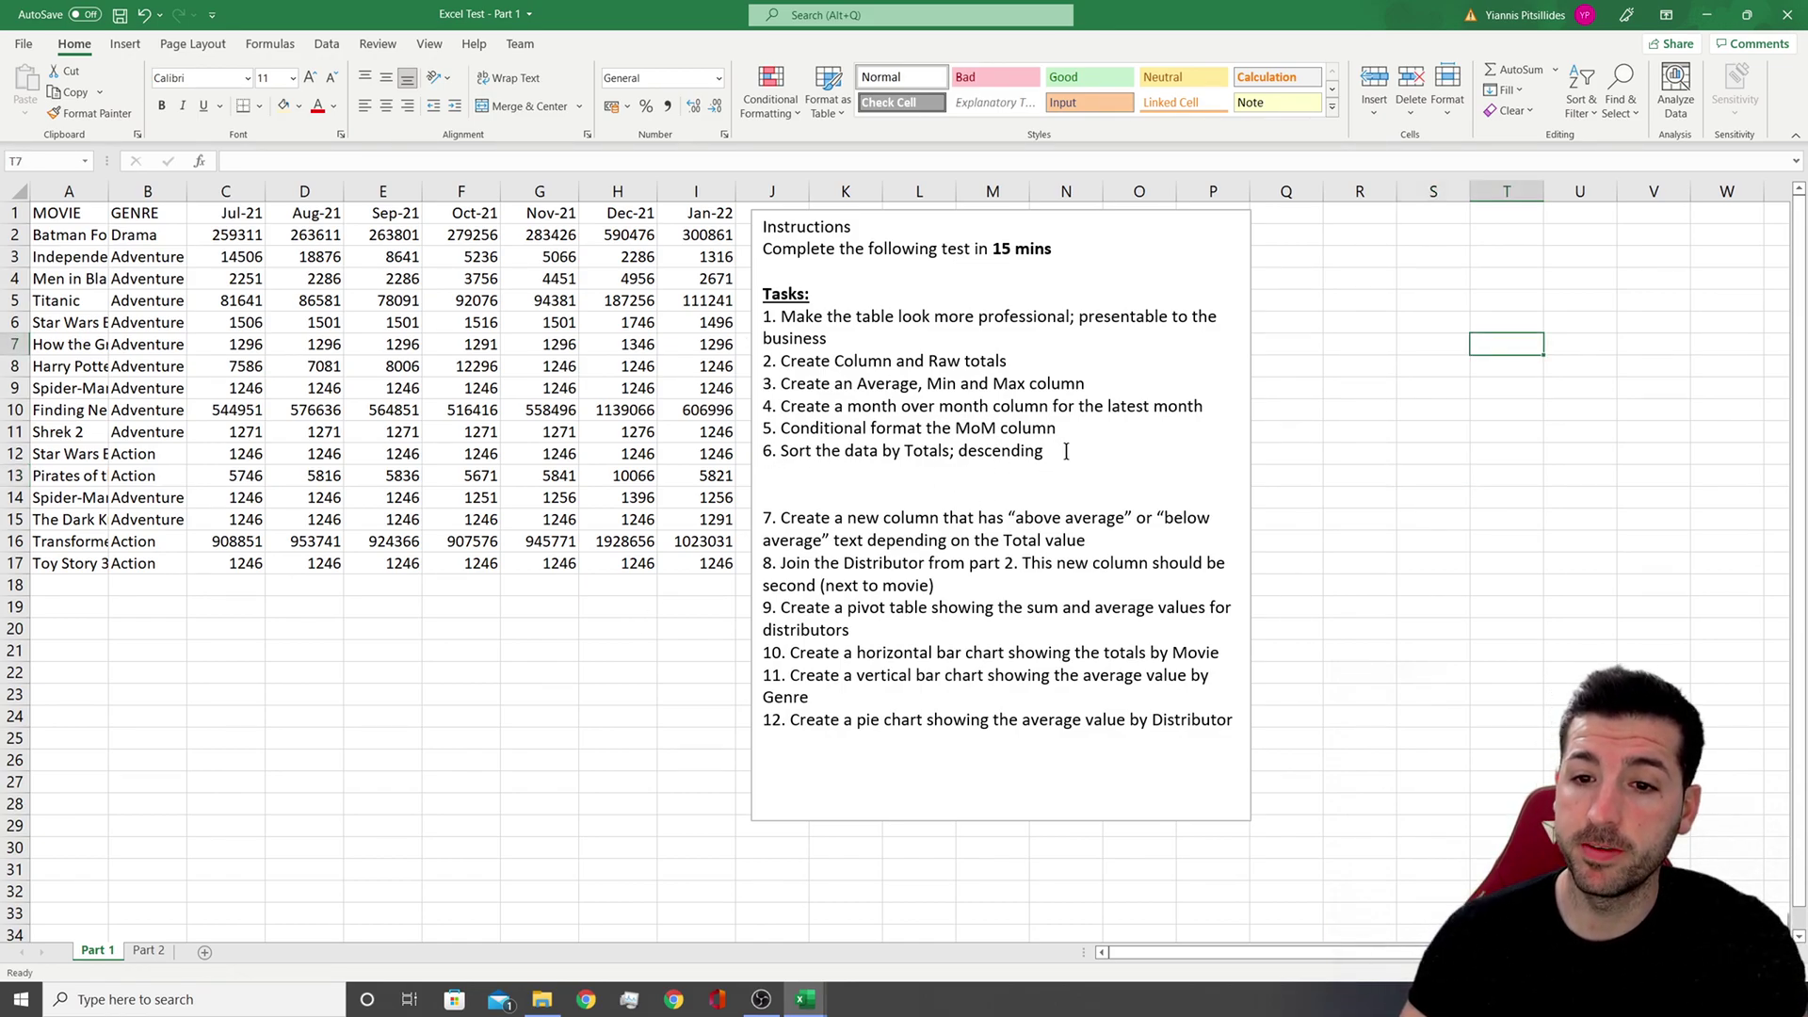
Review tasks 1 to 6 in the instructions and switch to the workbook "Excel Test - Part 2 - on the go"
left_click_drag(1043, 454, 774, 305)
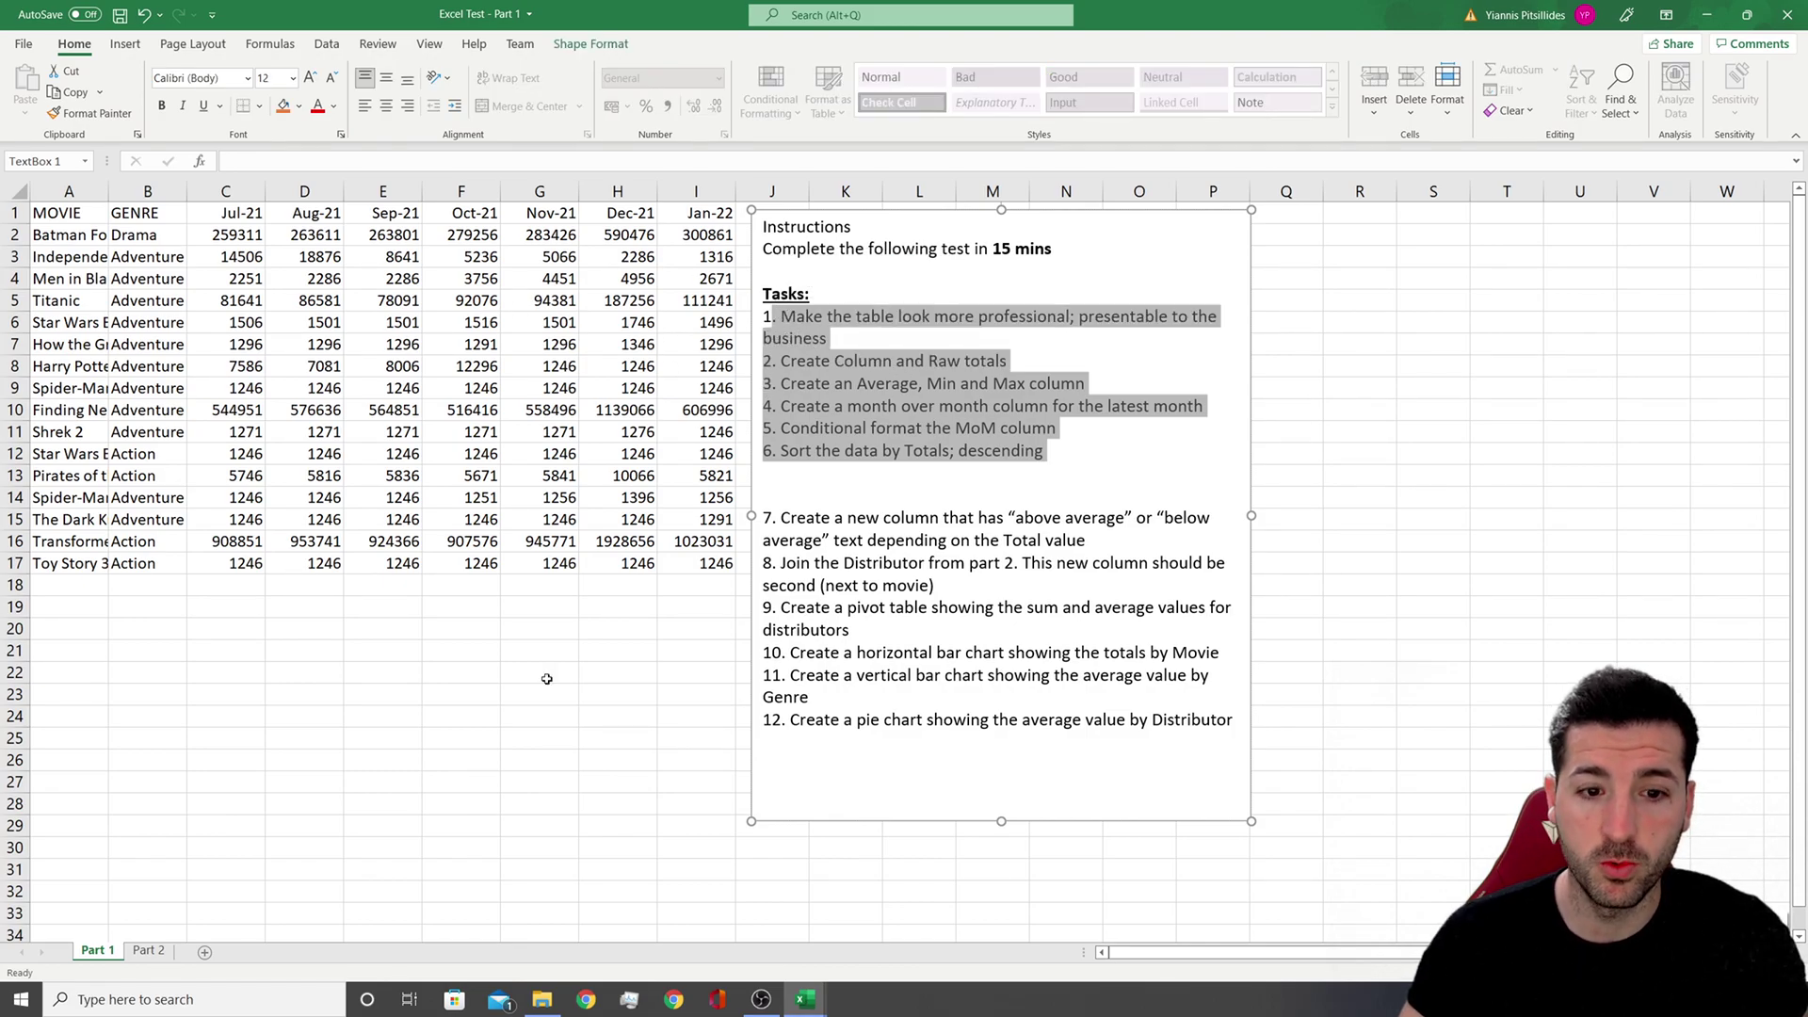
mouse_move(805, 999)
left_click(765, 937)
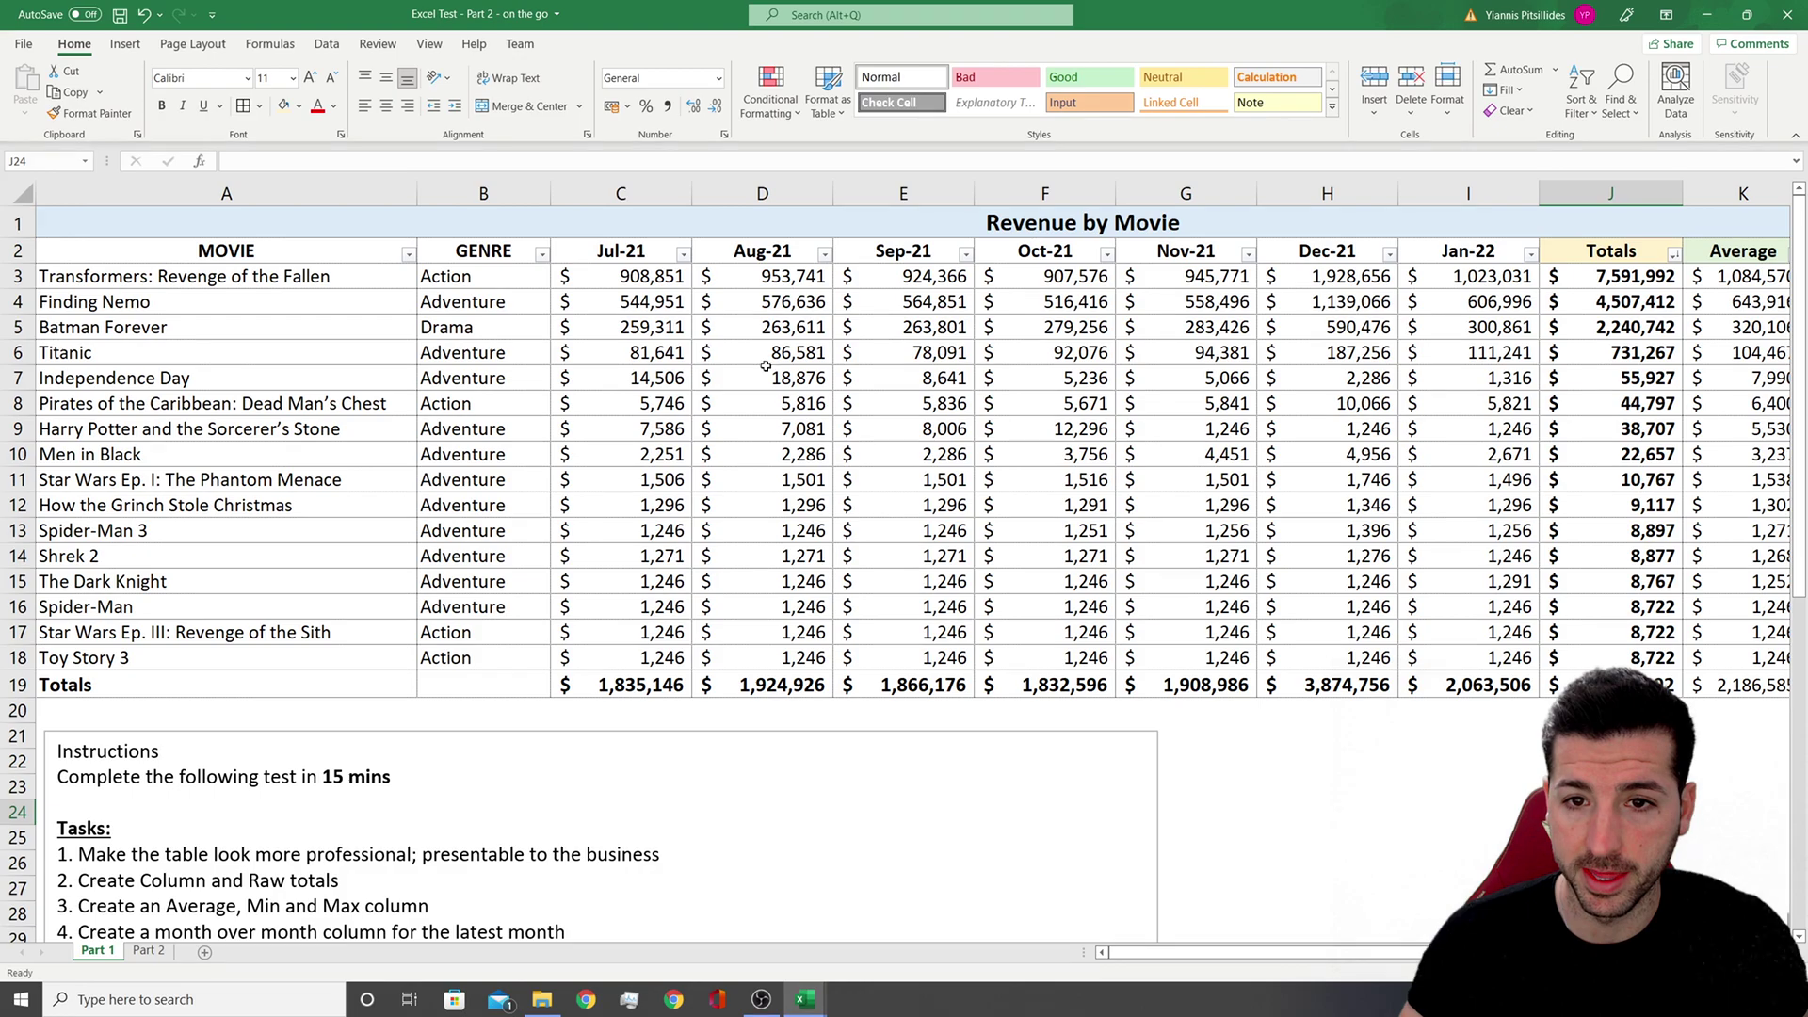
Review the instructions under the Revenue by Movie table, first tasks 1 to 6 and then tasks 7 to 12
mouse_move(1224, 952)
left_mouse_down()
mouse_move(1424, 952)
mouse_move(1224, 953)
left_mouse_up()
scroll(403, 682, "down", 4)
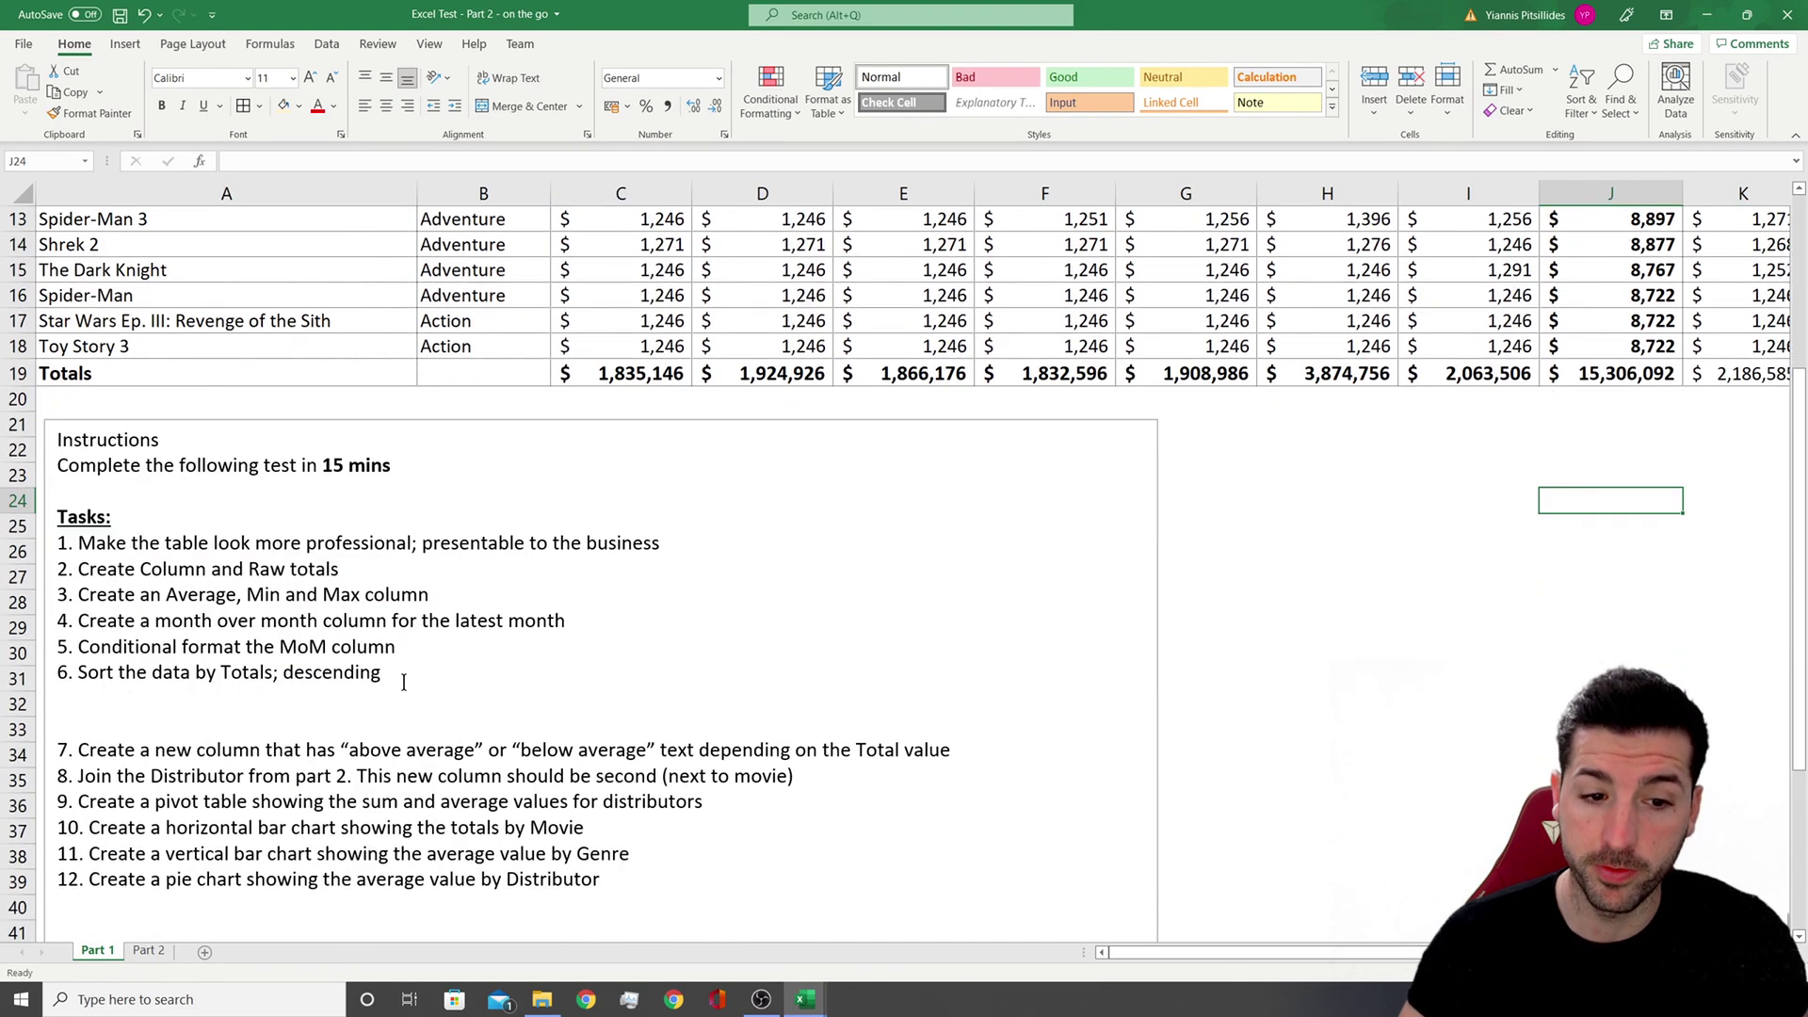
left_click_drag(403, 682, 58, 527)
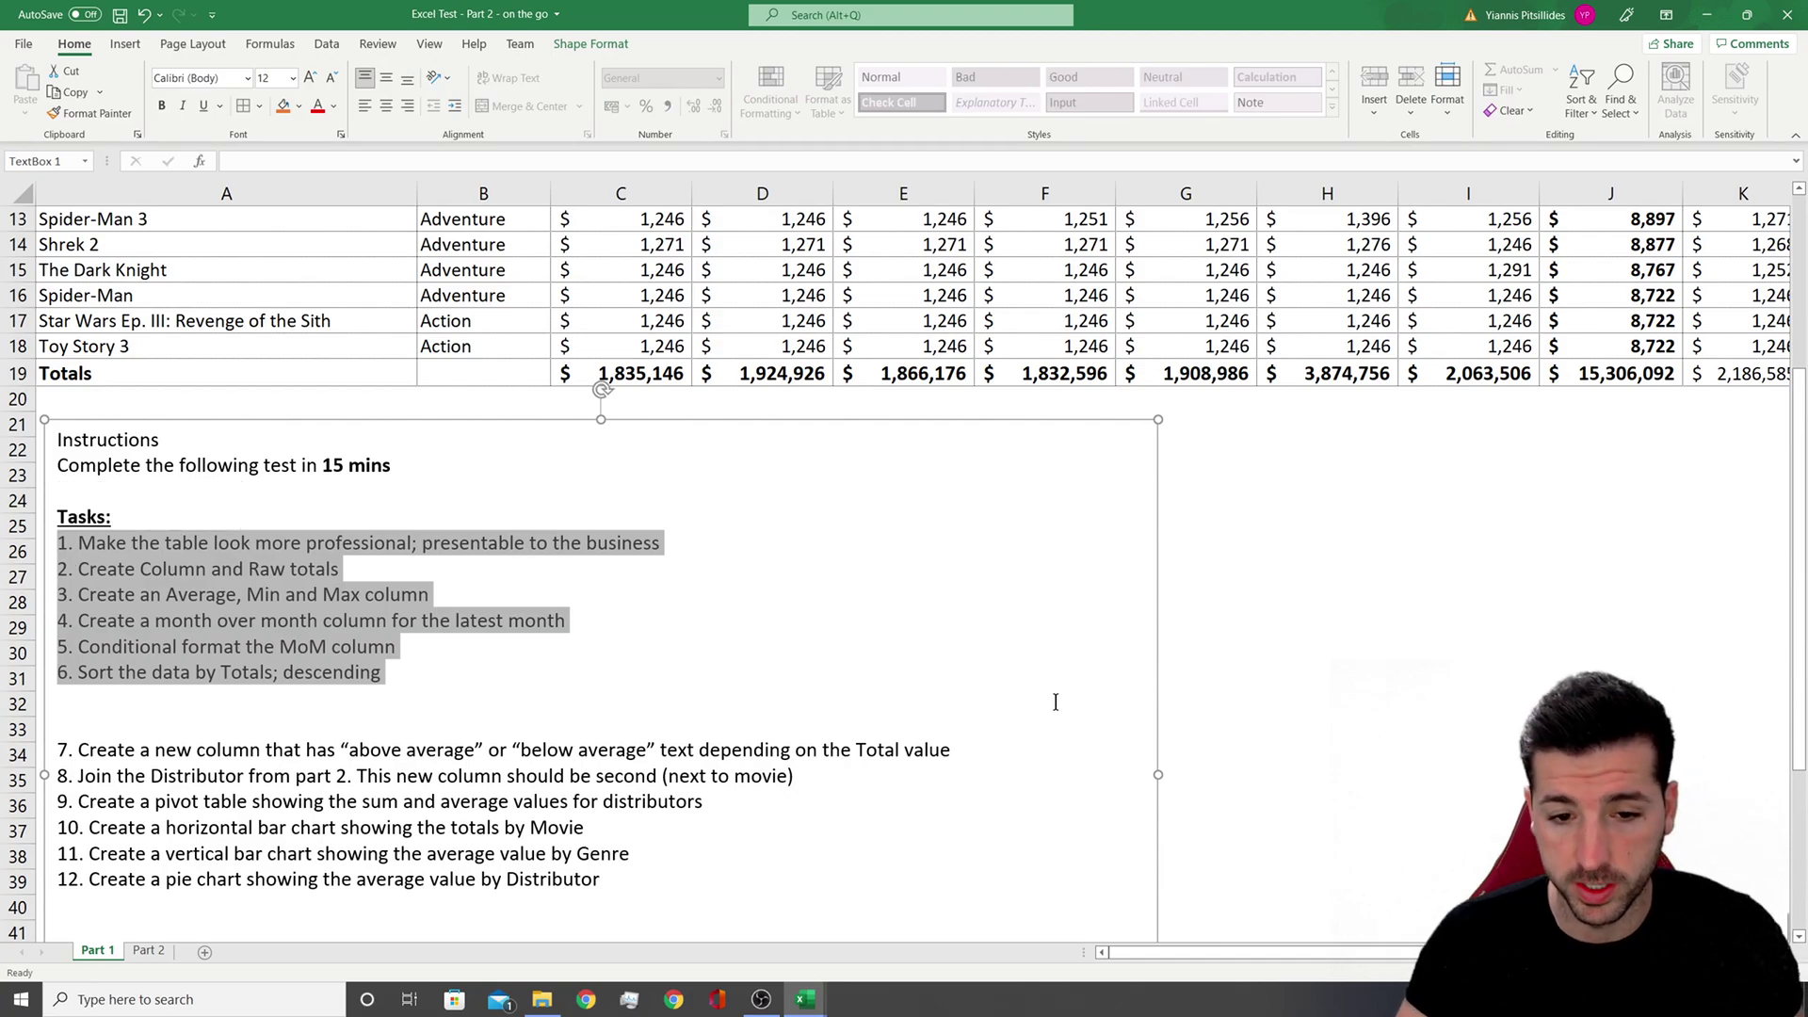
scroll(1276, 617, "up", 4)
left_click(805, 999)
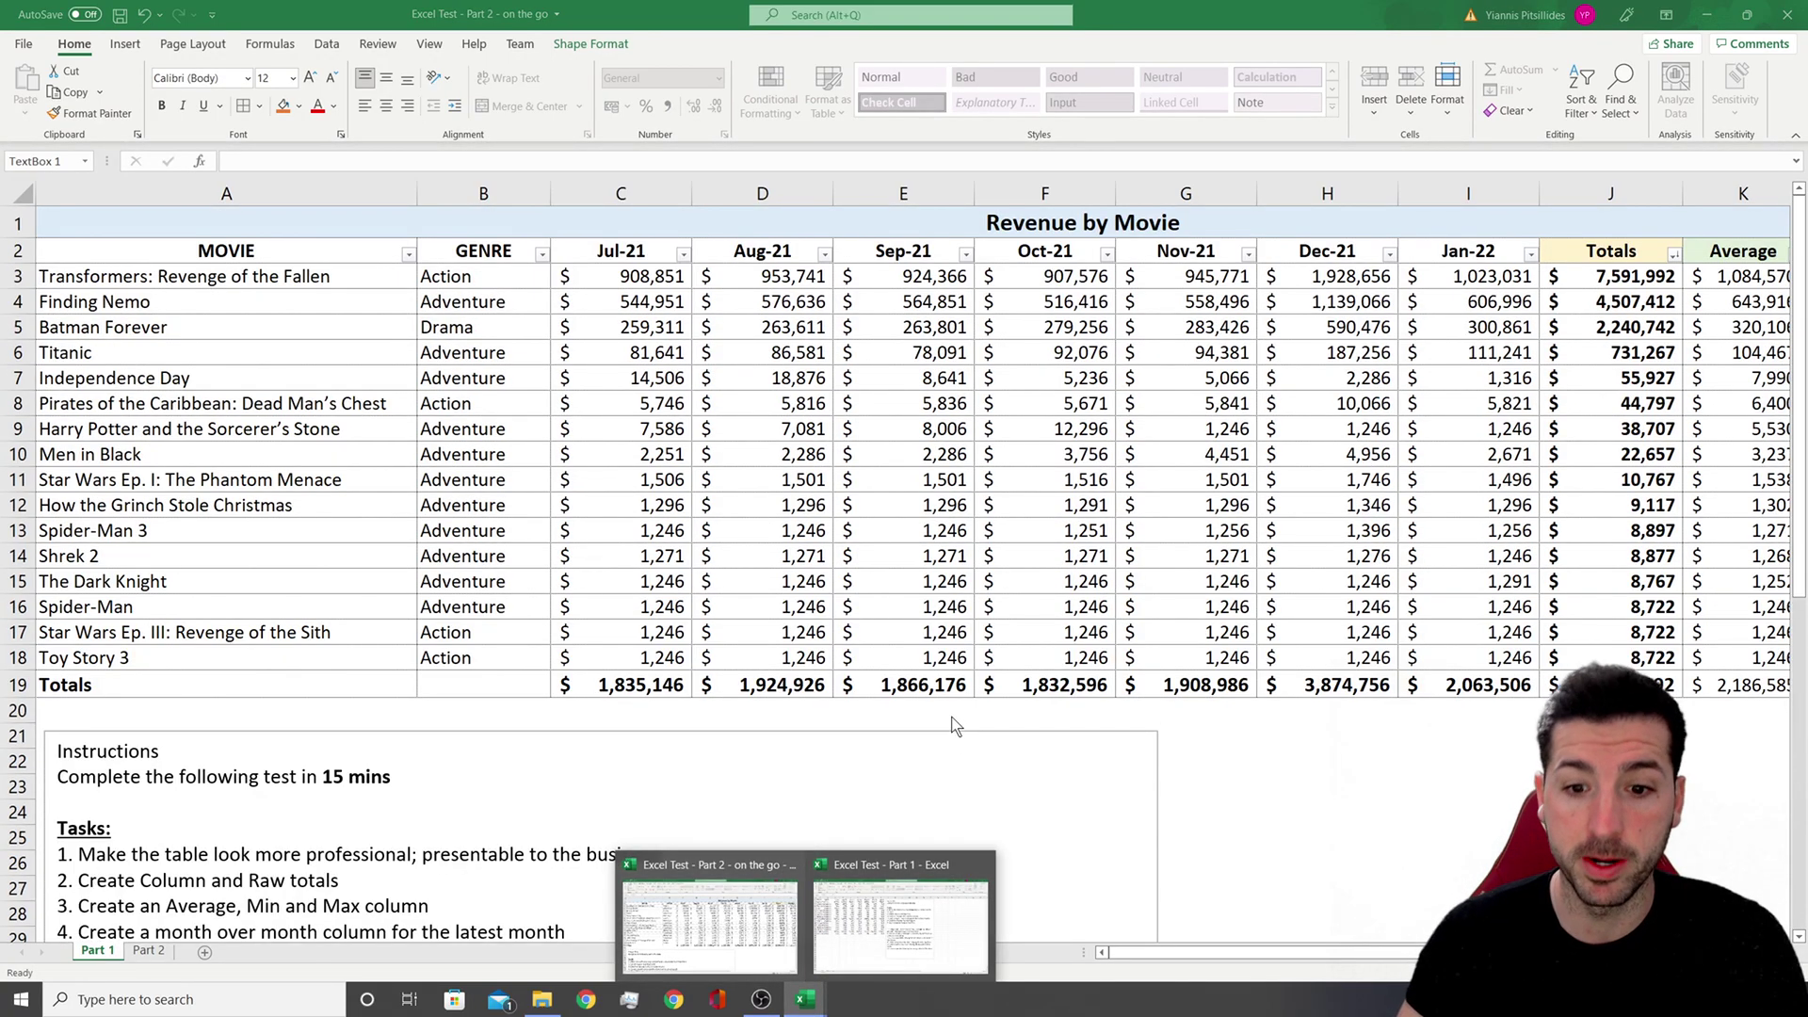
left_click(1230, 740)
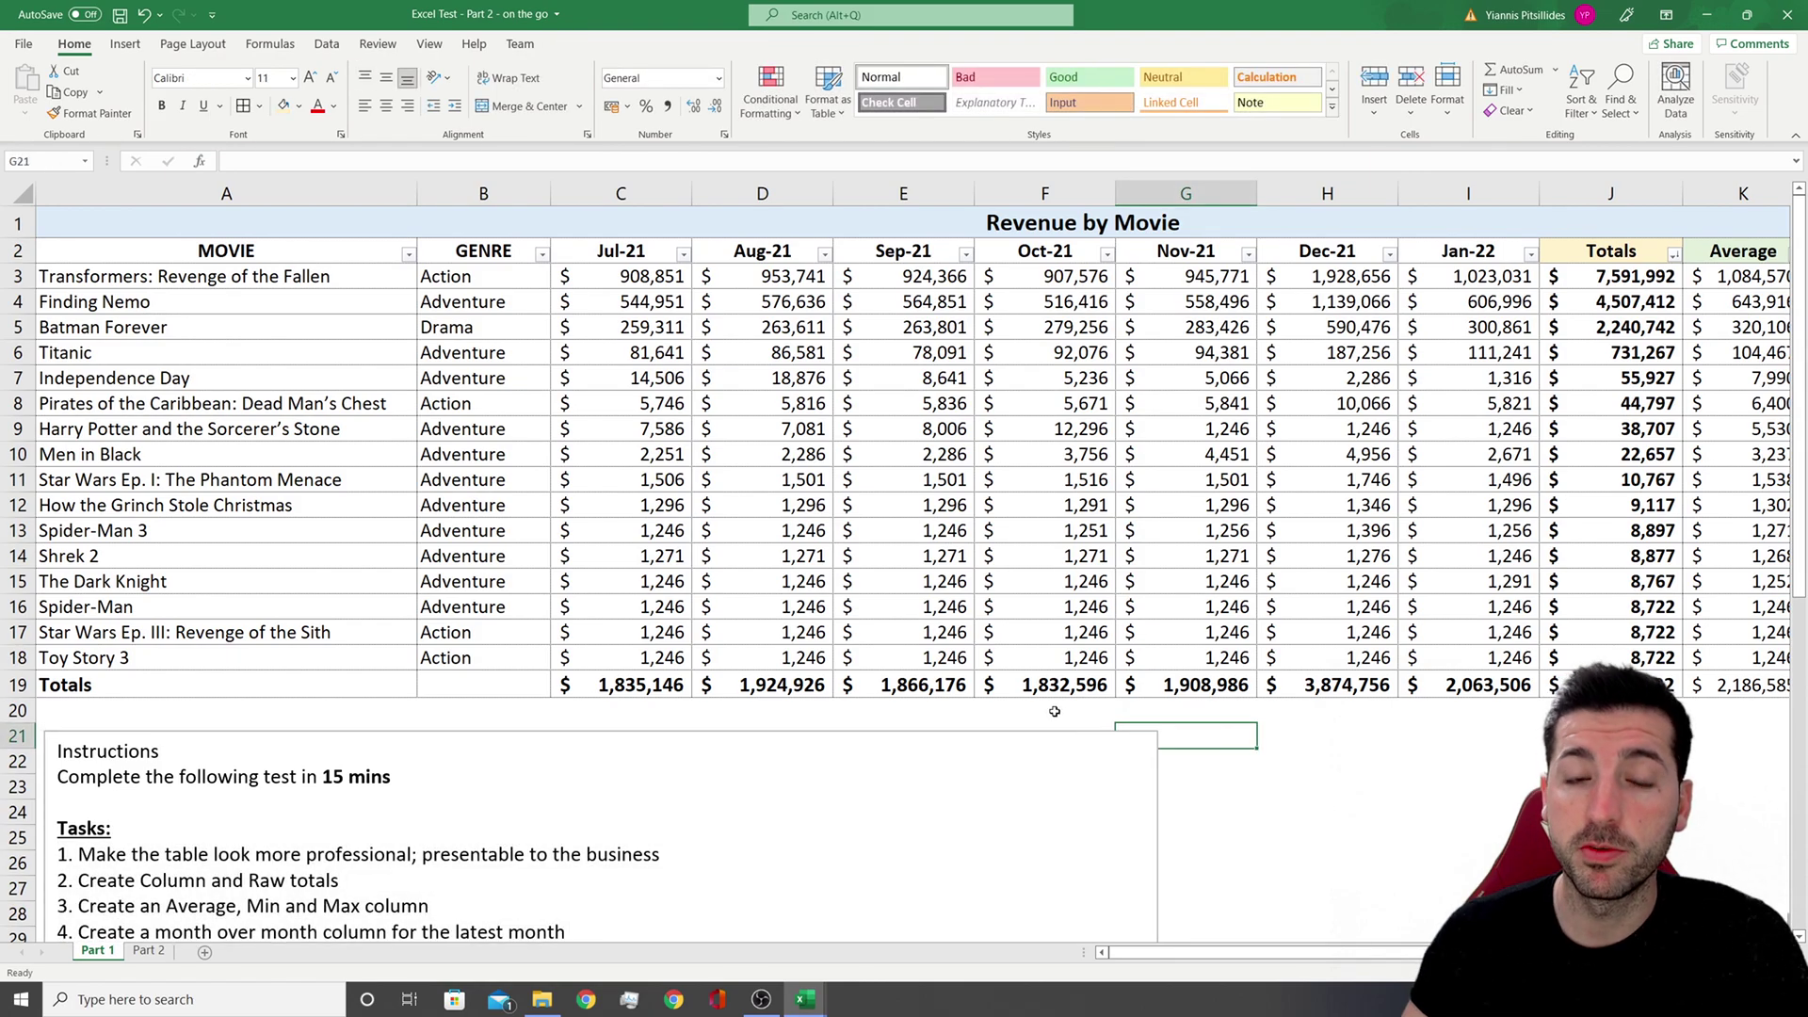
scroll(1055, 712, "down", 4)
left_click_drag(650, 882, 102, 763)
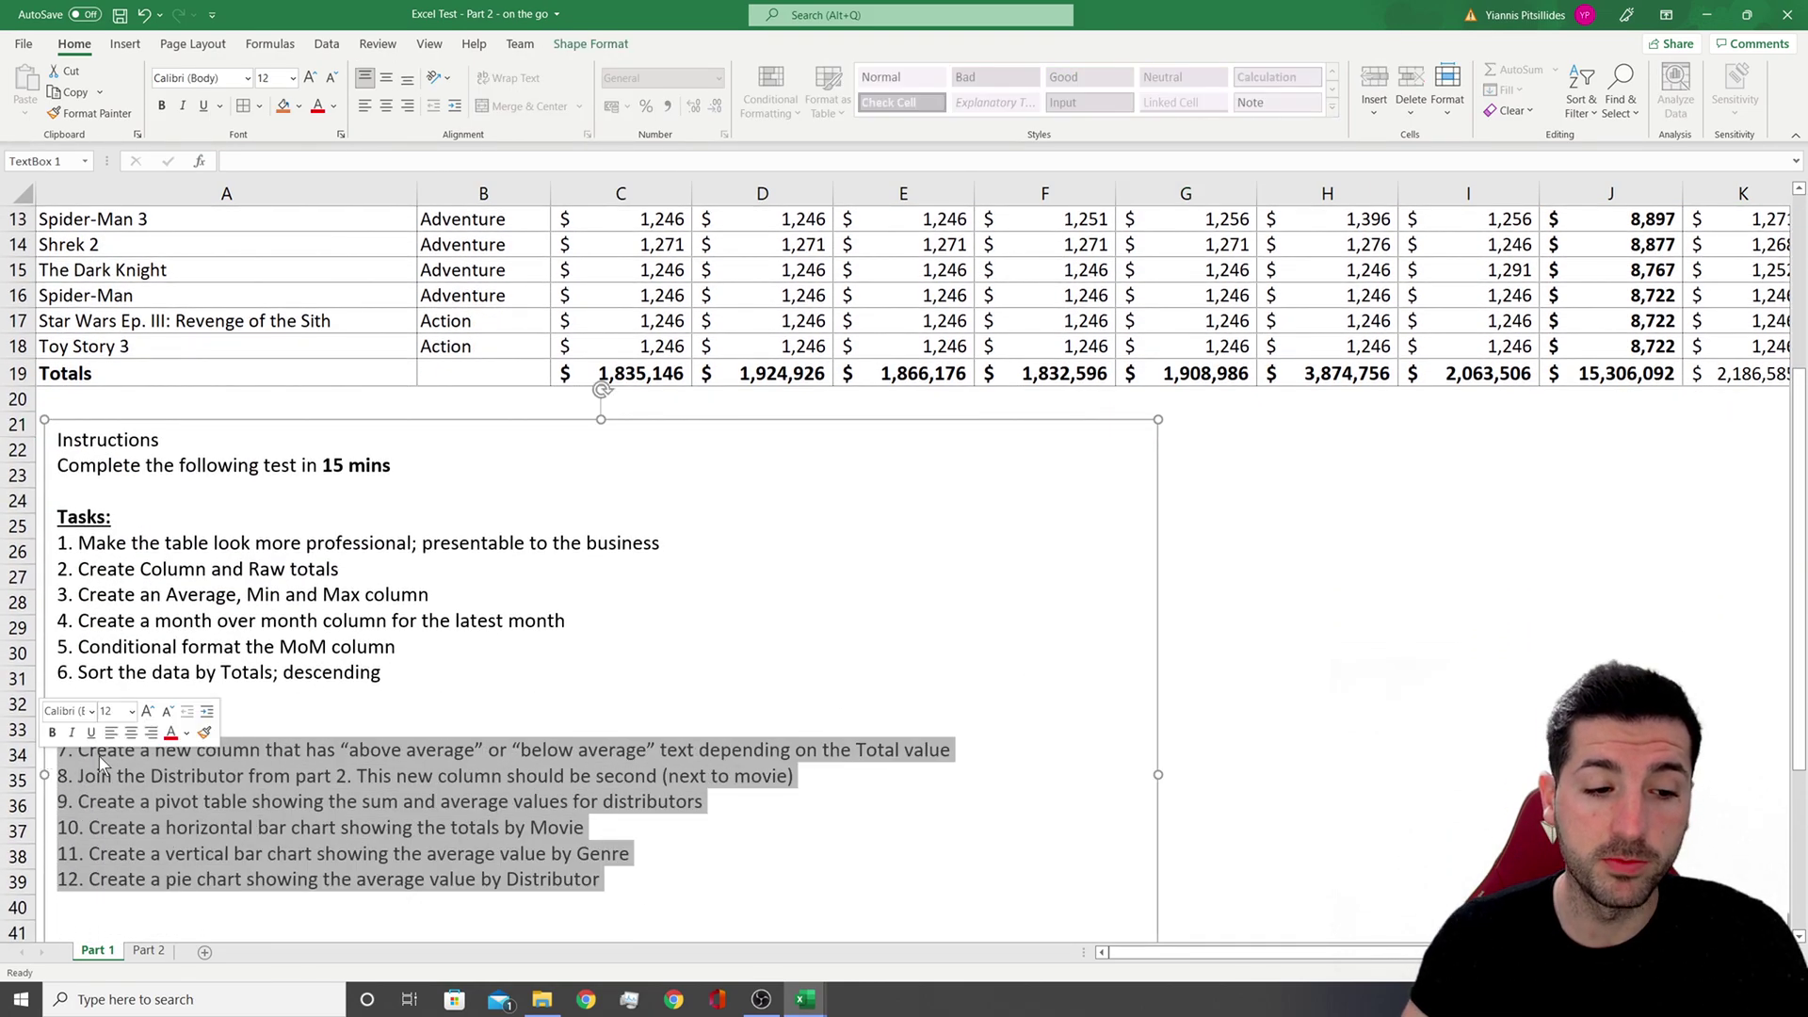
scroll(1176, 583, "up", 4)
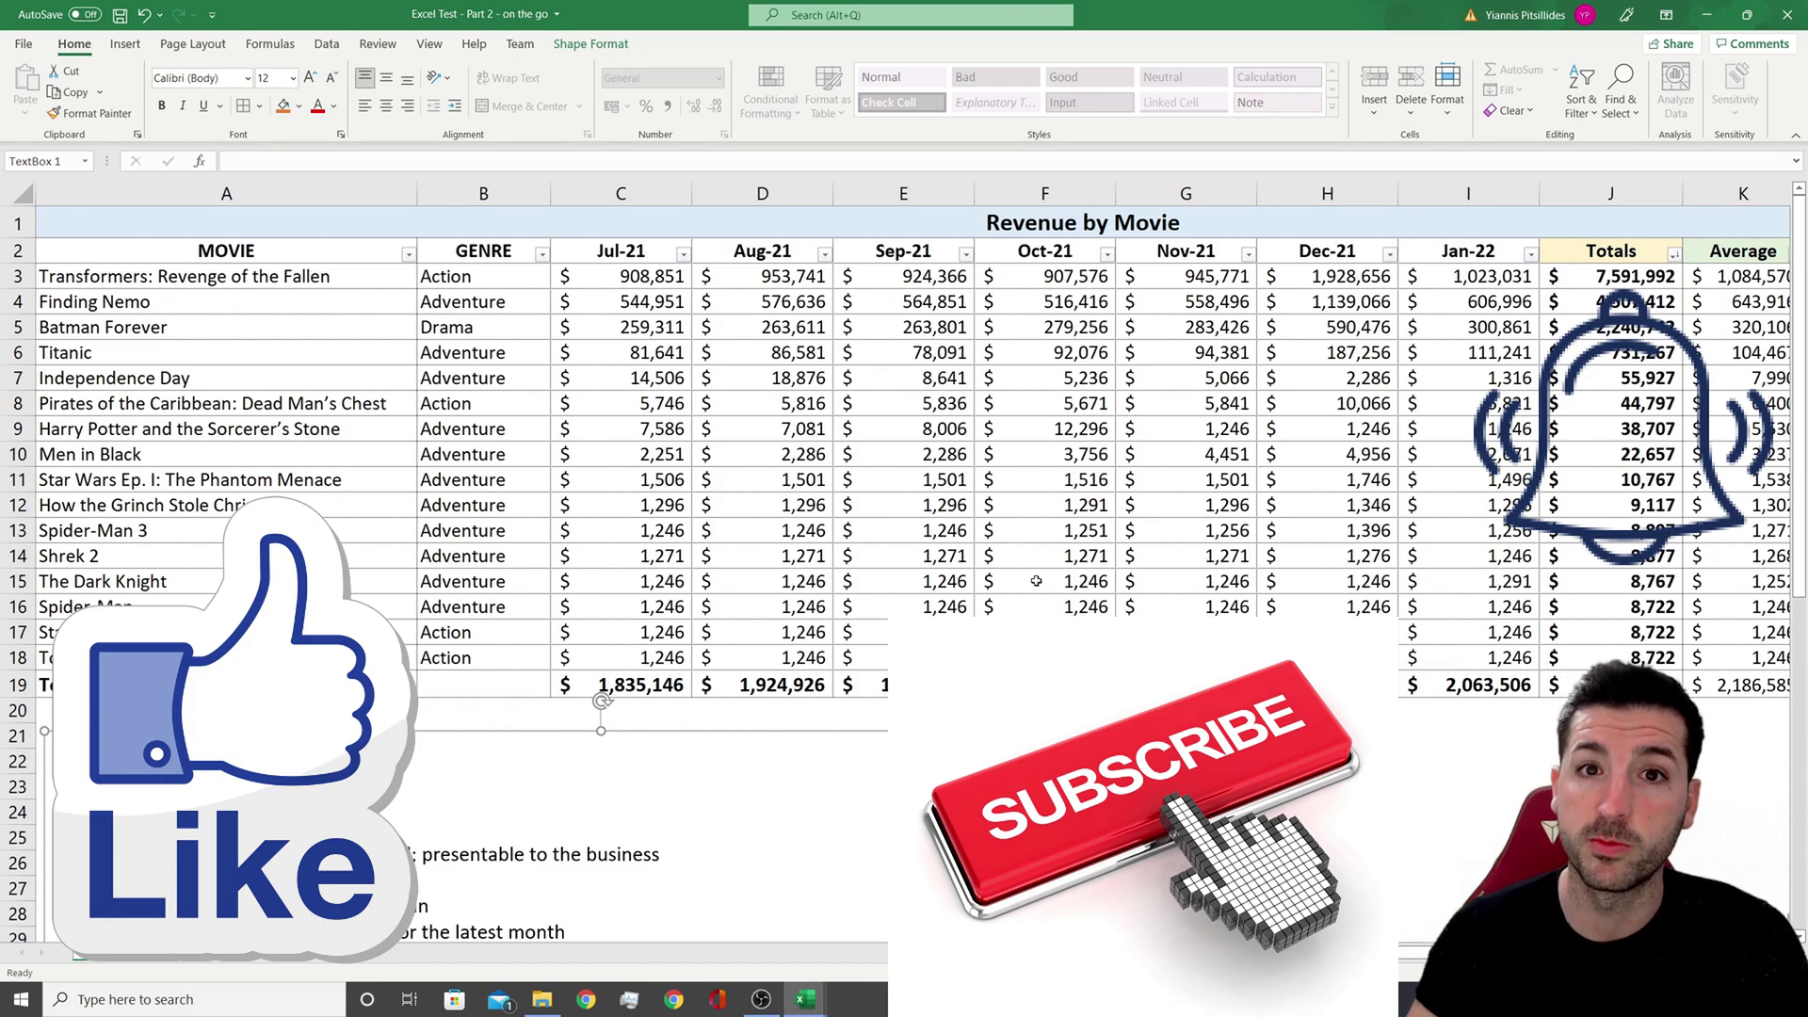
key("Escape")
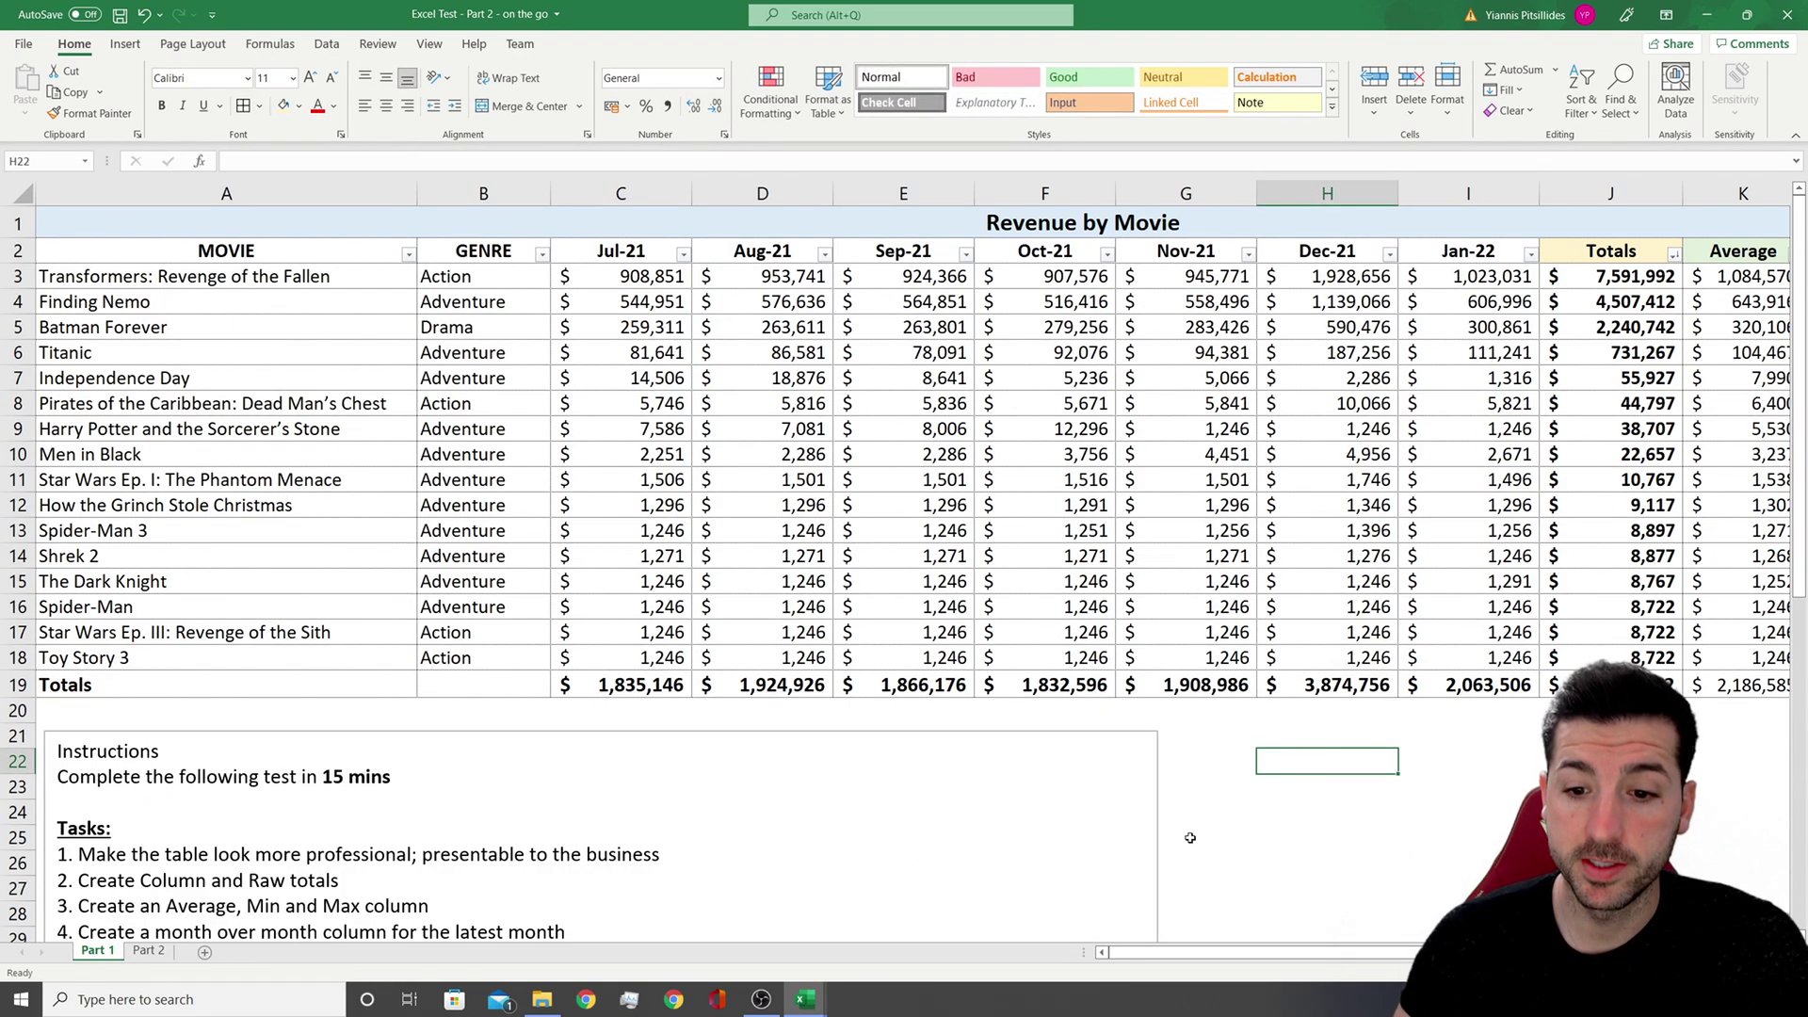
Examine task 7 about the "above average" or "below average" column alongside the movie values in the Totals column
scroll(1176, 827, "down", 2)
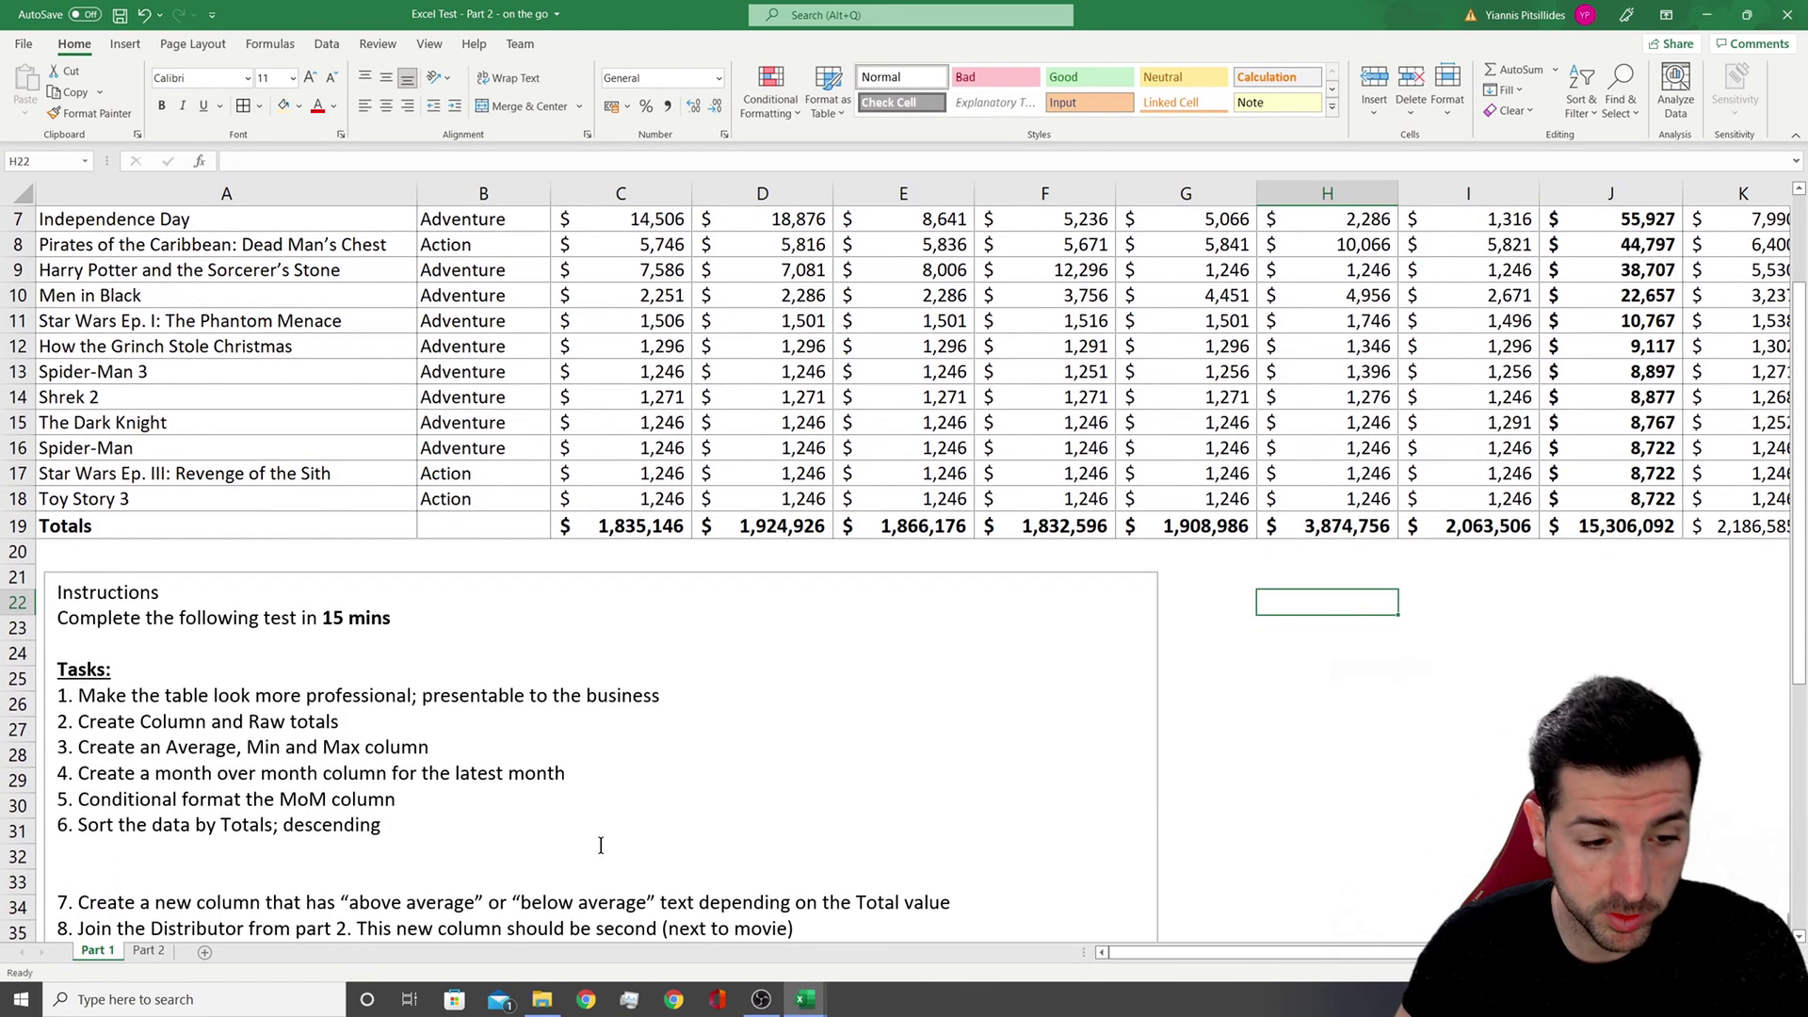
scroll(601, 845, "down", 2)
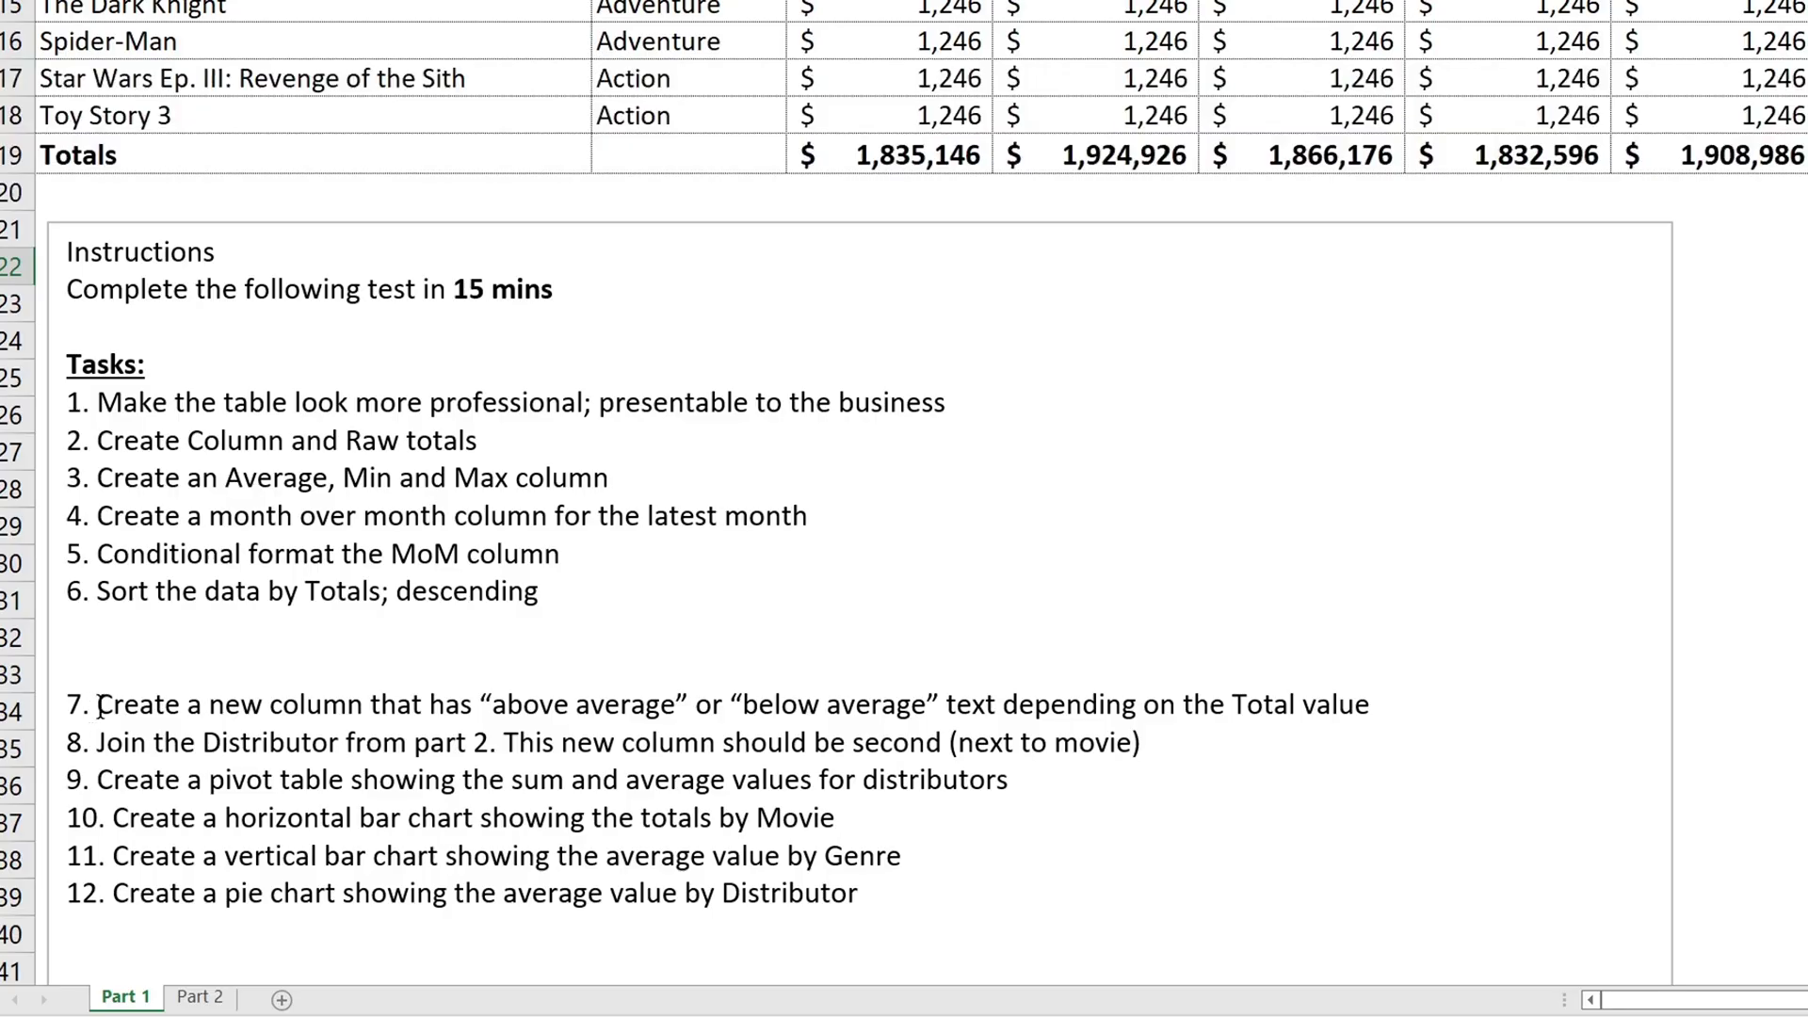
left_click_drag(78, 751, 306, 757)
left_click_drag(428, 715, 1334, 704)
scroll(1334, 705, "up", 4)
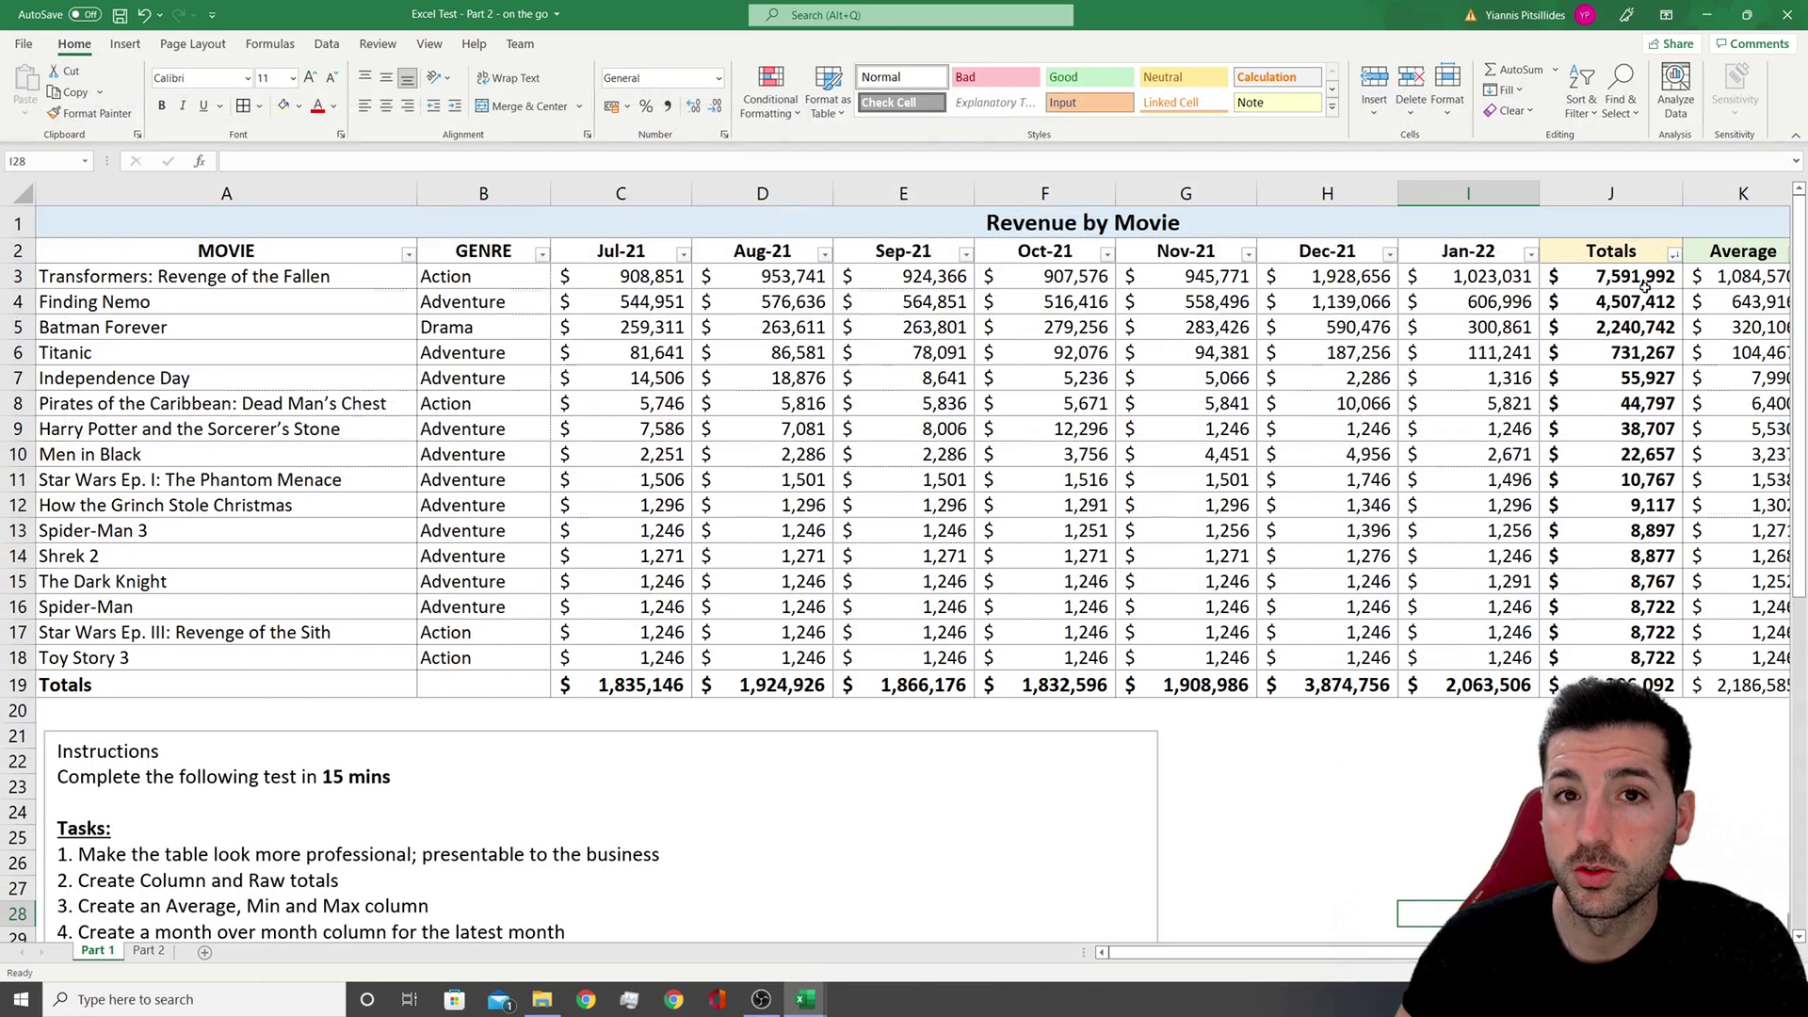
left_click(1616, 276)
key("Down")
key("Down")
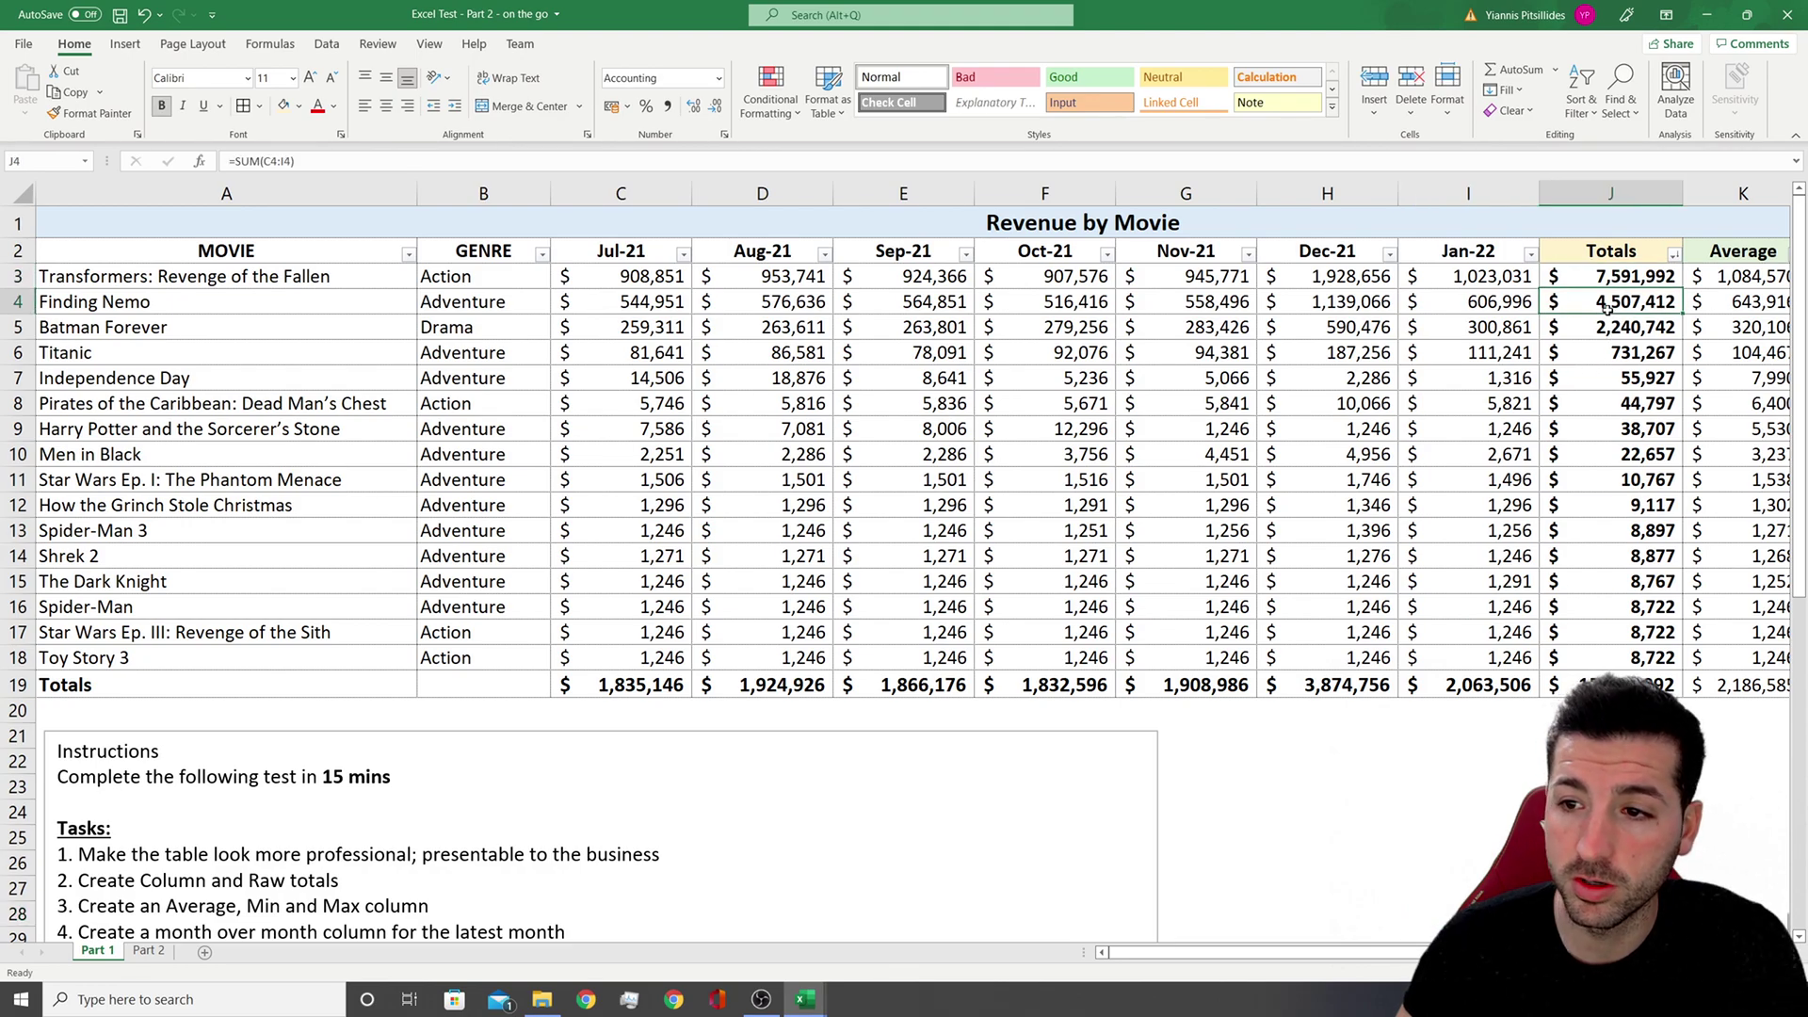
scroll(1581, 479, "down", 1)
scroll(1580, 479, "down", 2)
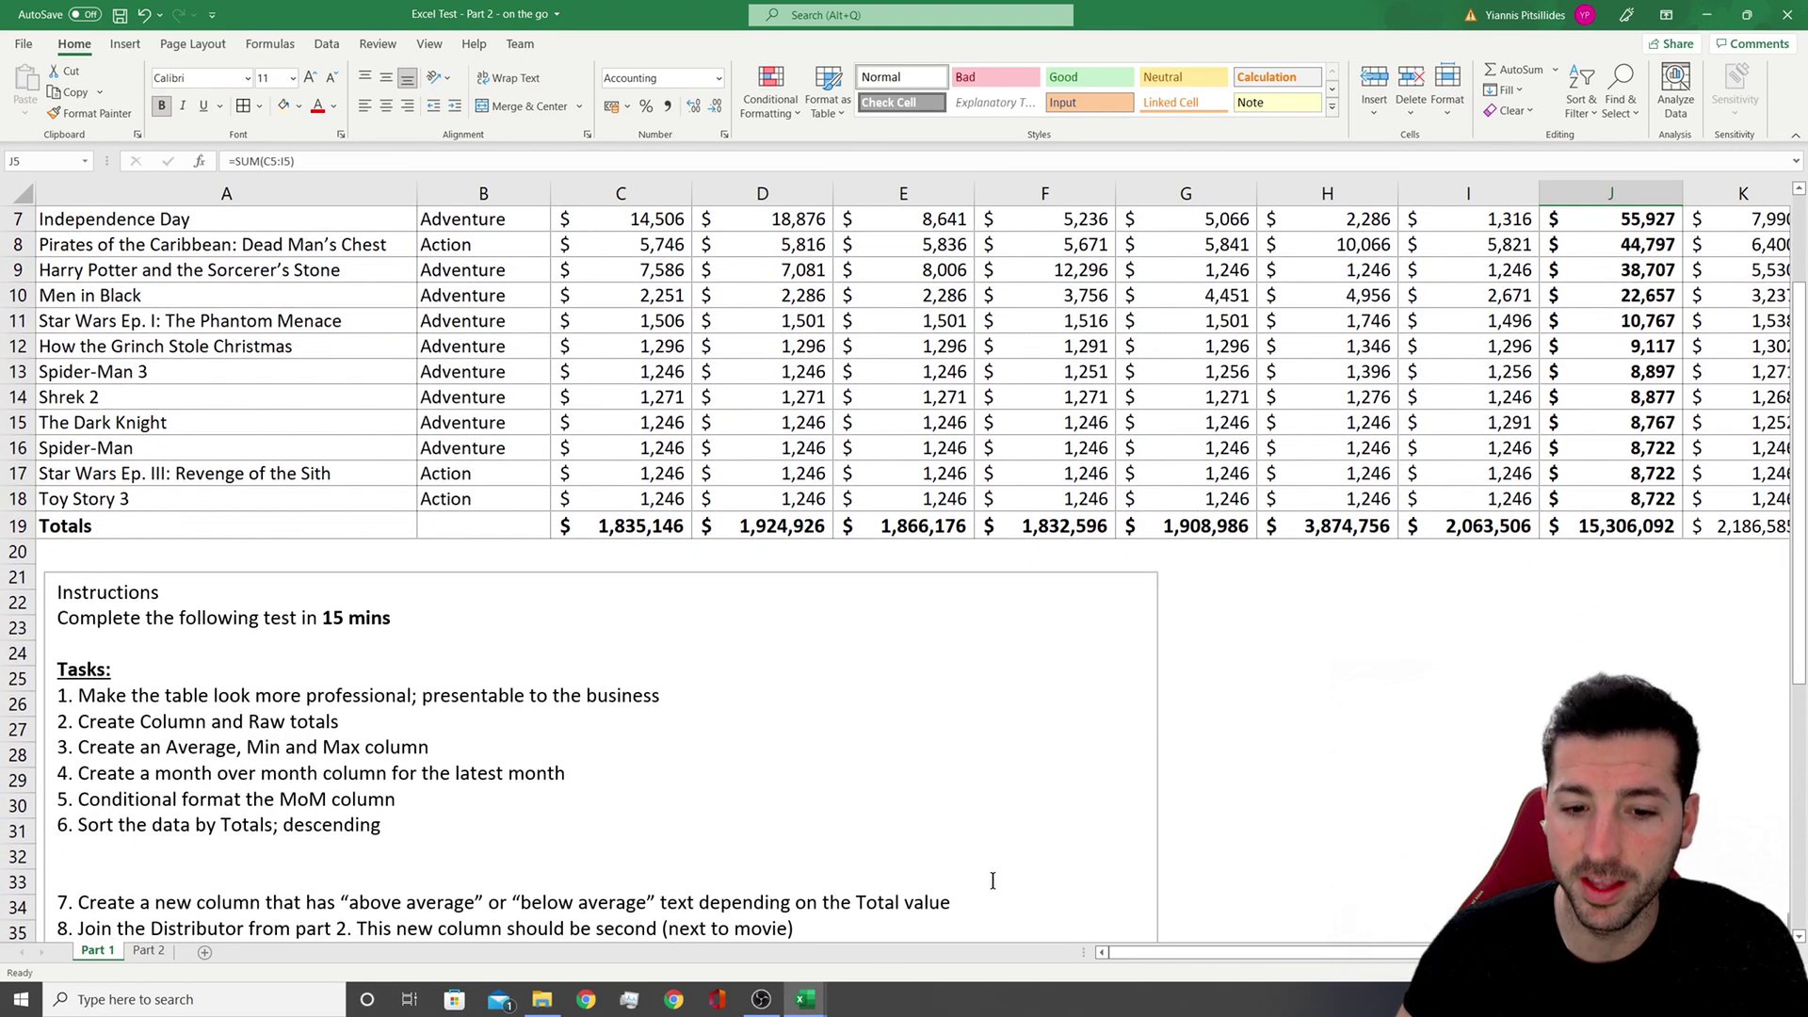
scroll(992, 880, "down", 1)
scroll(940, 860, "up", 3)
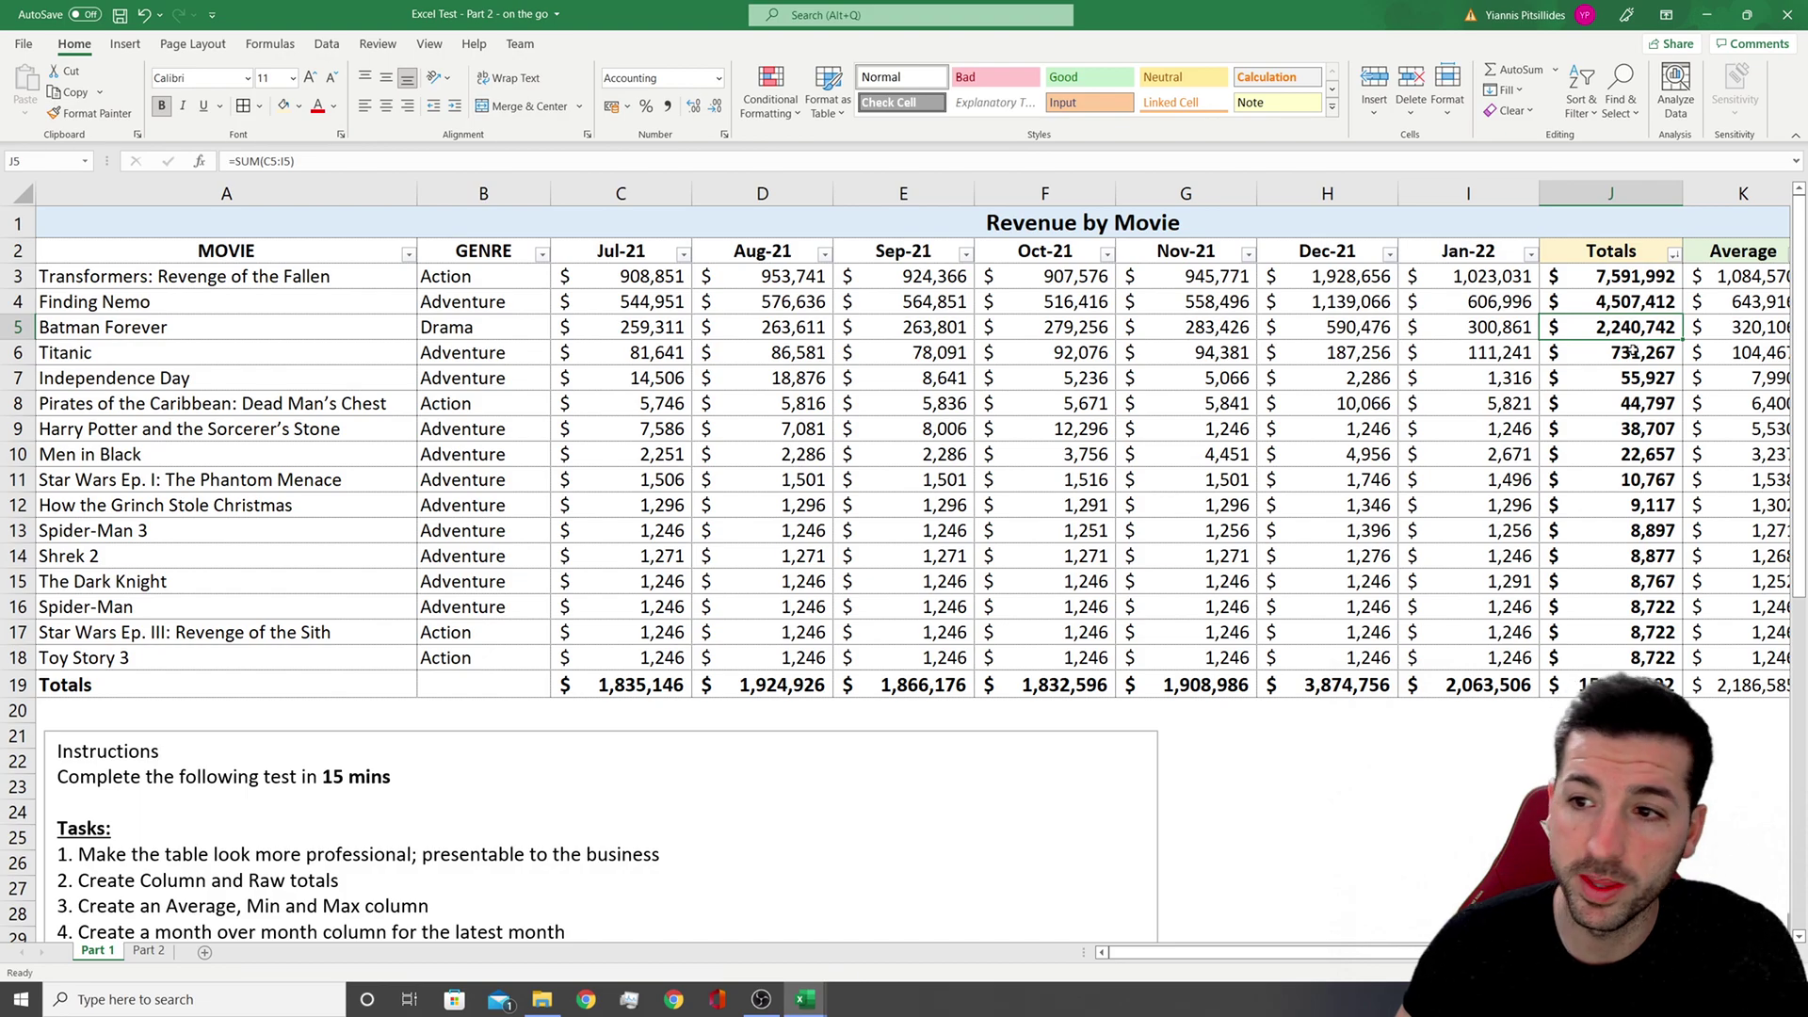
left_click_drag(1616, 276, 1616, 454)
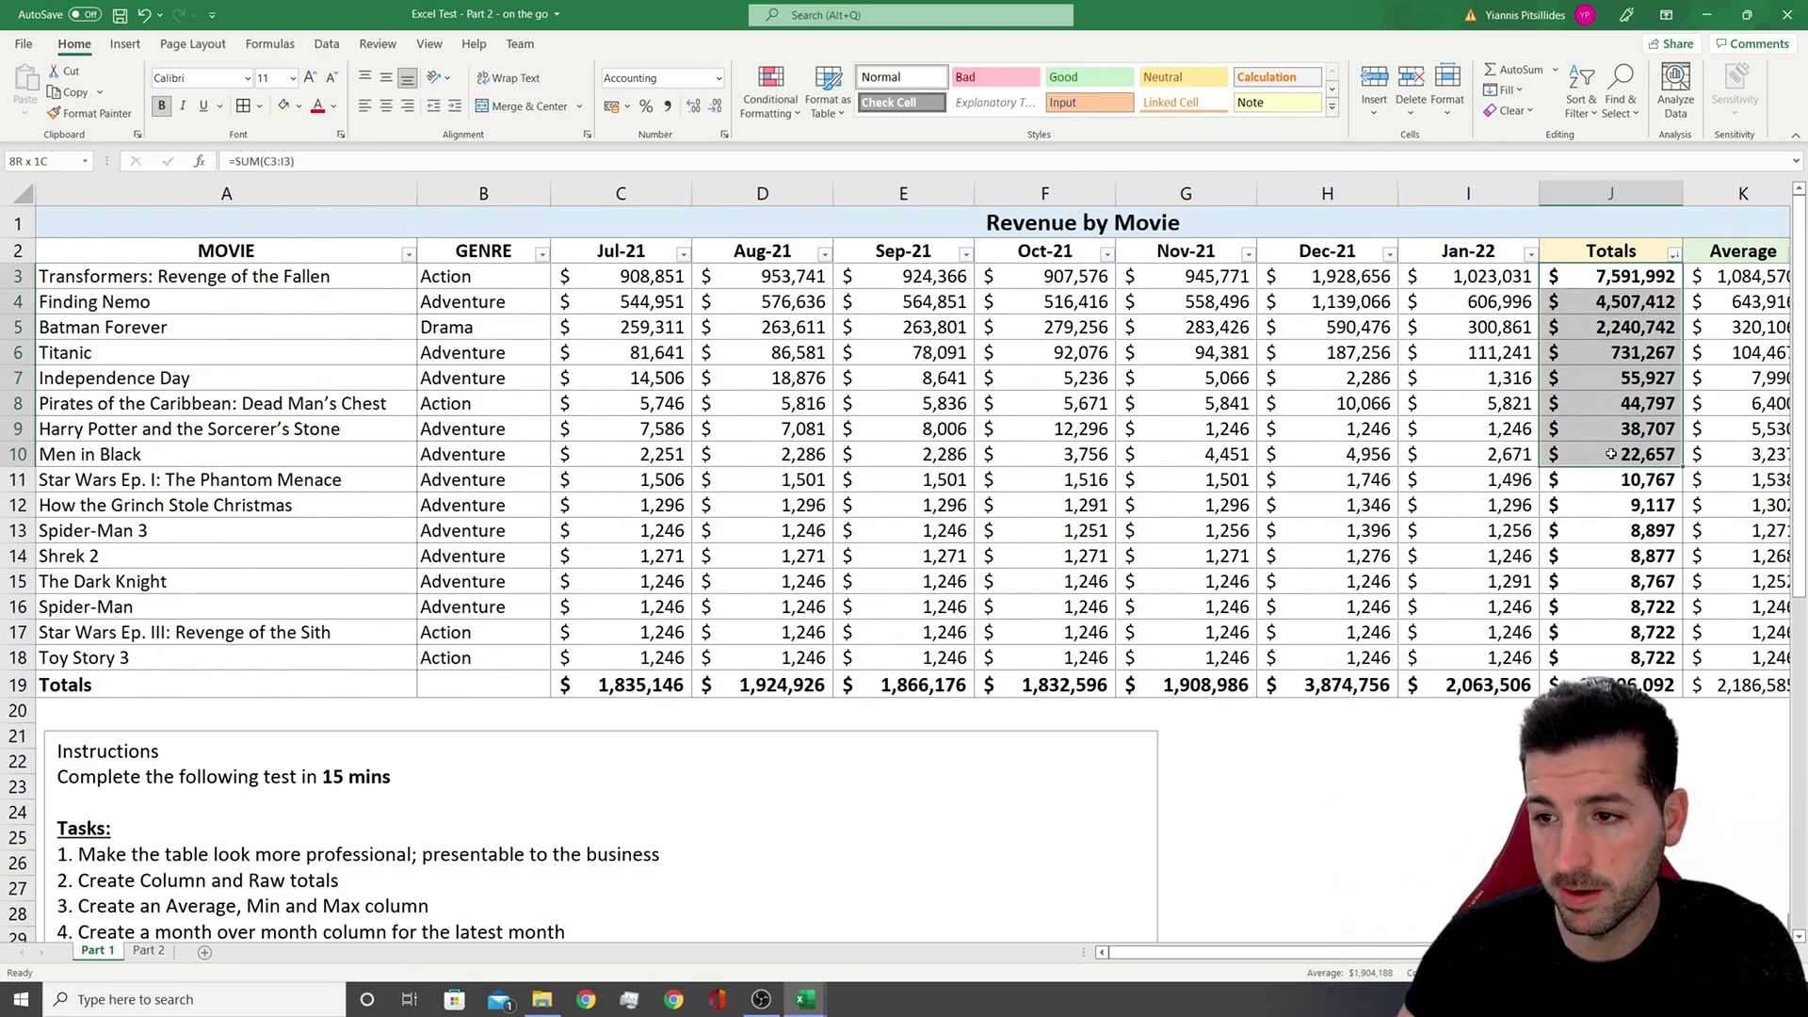
scroll(492, 798, "down", 3)
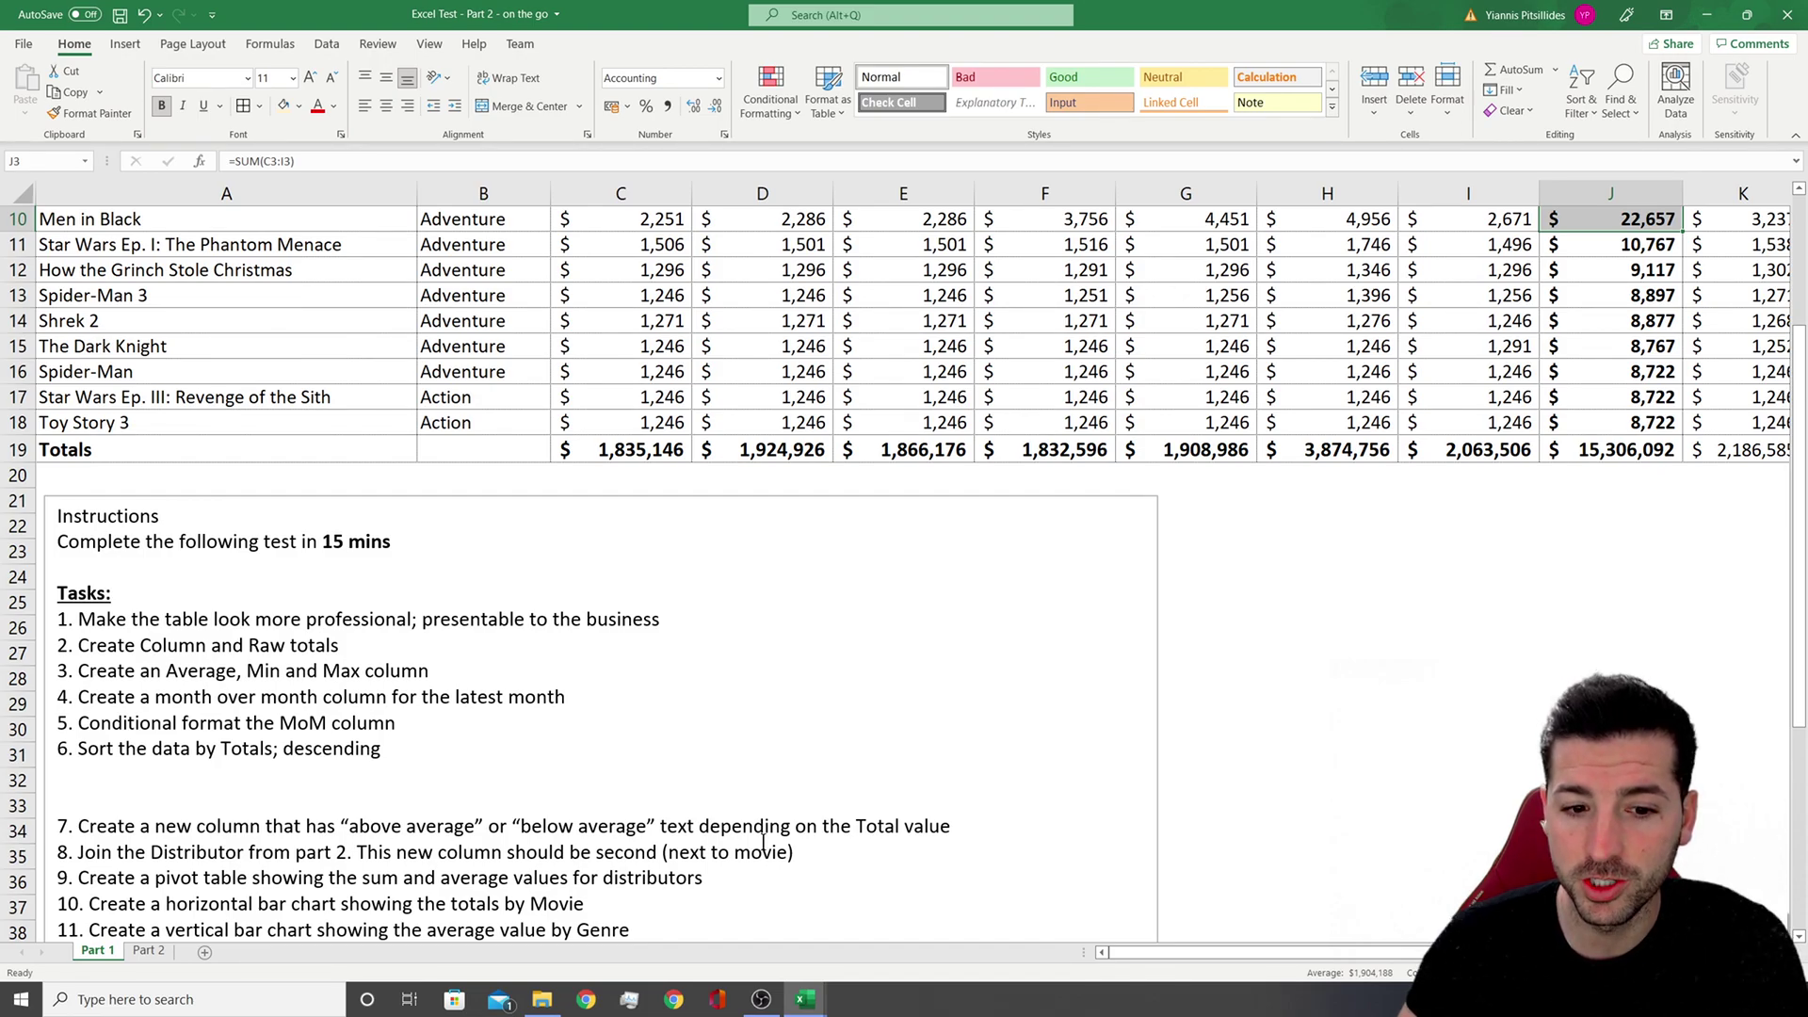
left_click(971, 826)
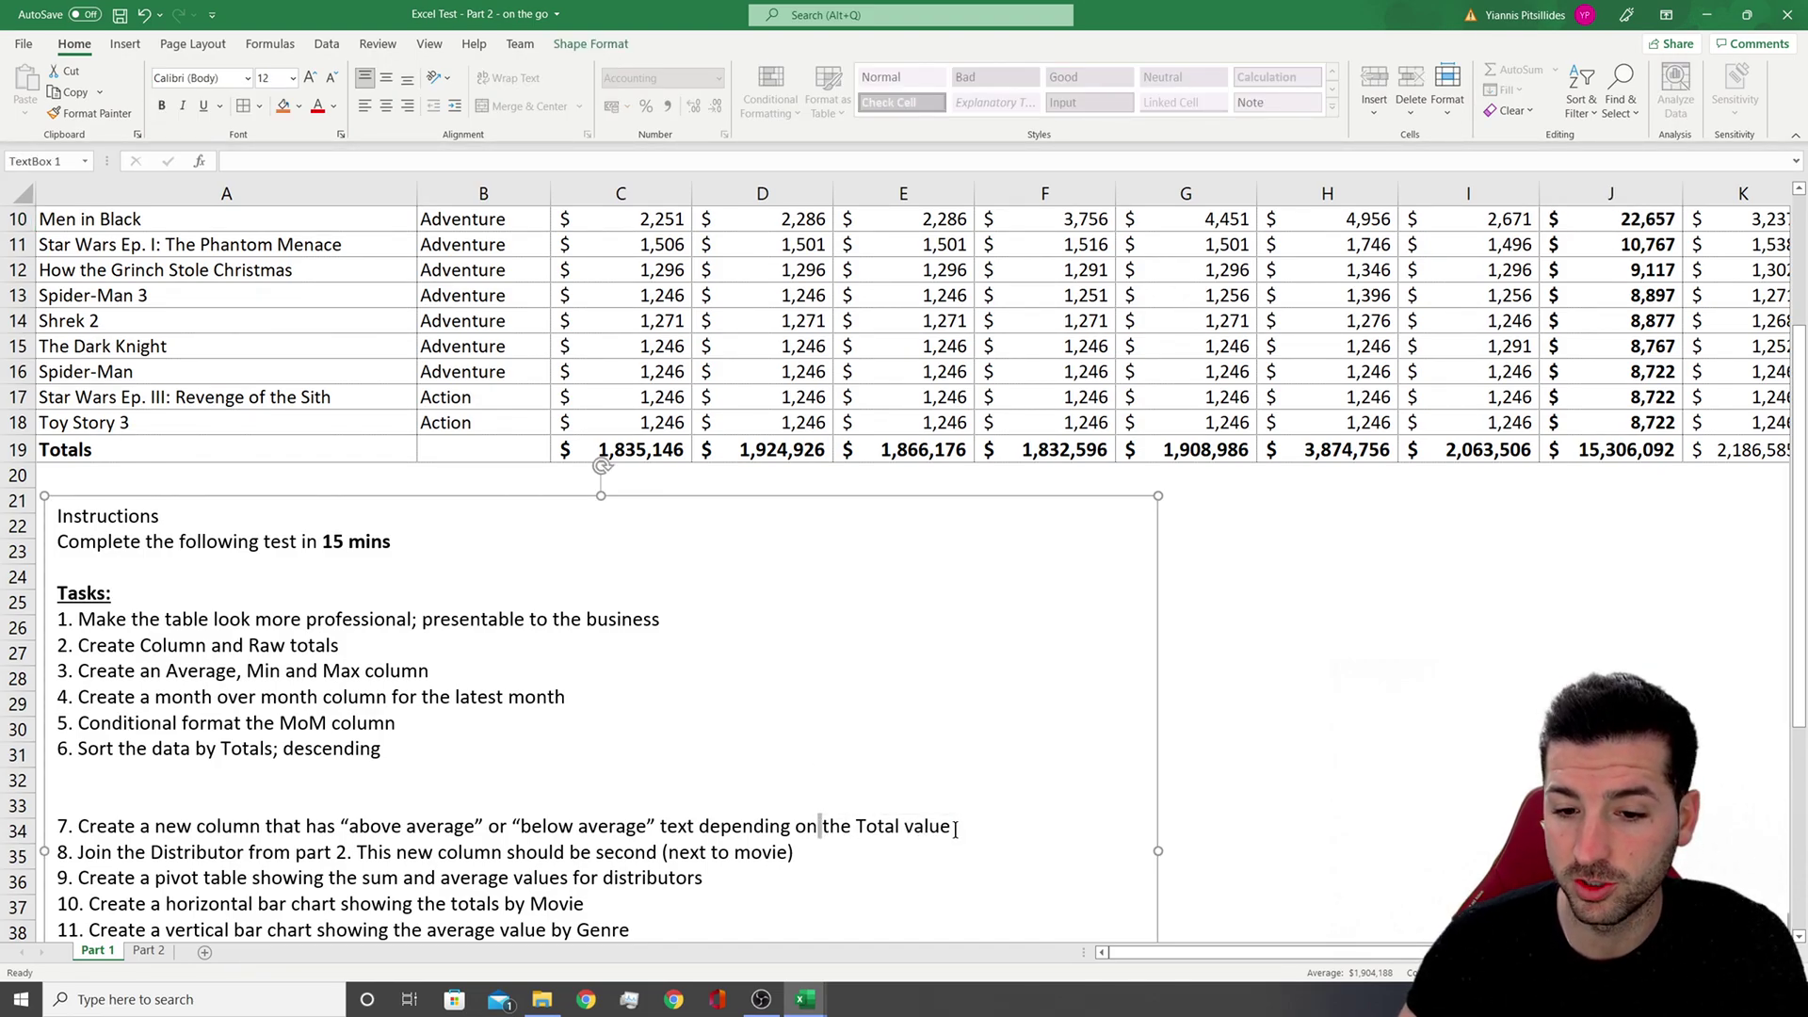
left_click_drag(951, 826, 78, 826)
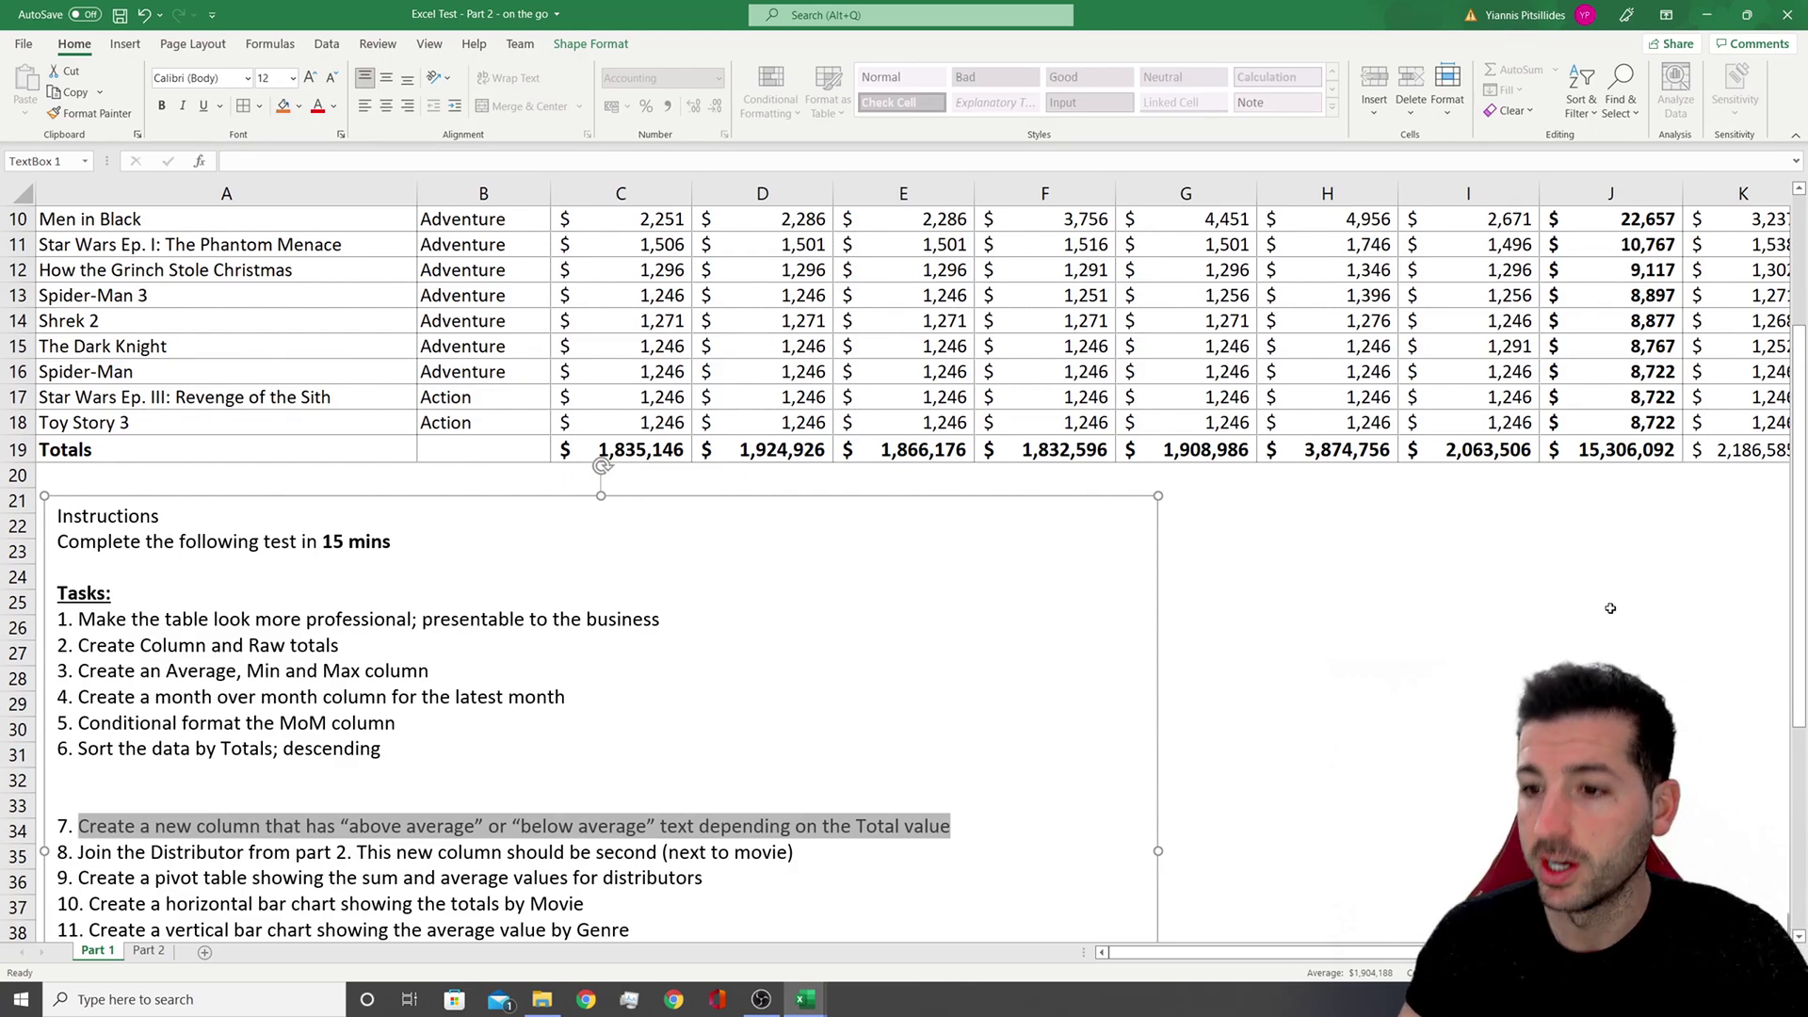
Compare the average of the monthly revenue figures with the average of the movie totals using the selection summary
scroll(1640, 633, "up", 2)
scroll(1641, 632, "up", 1)
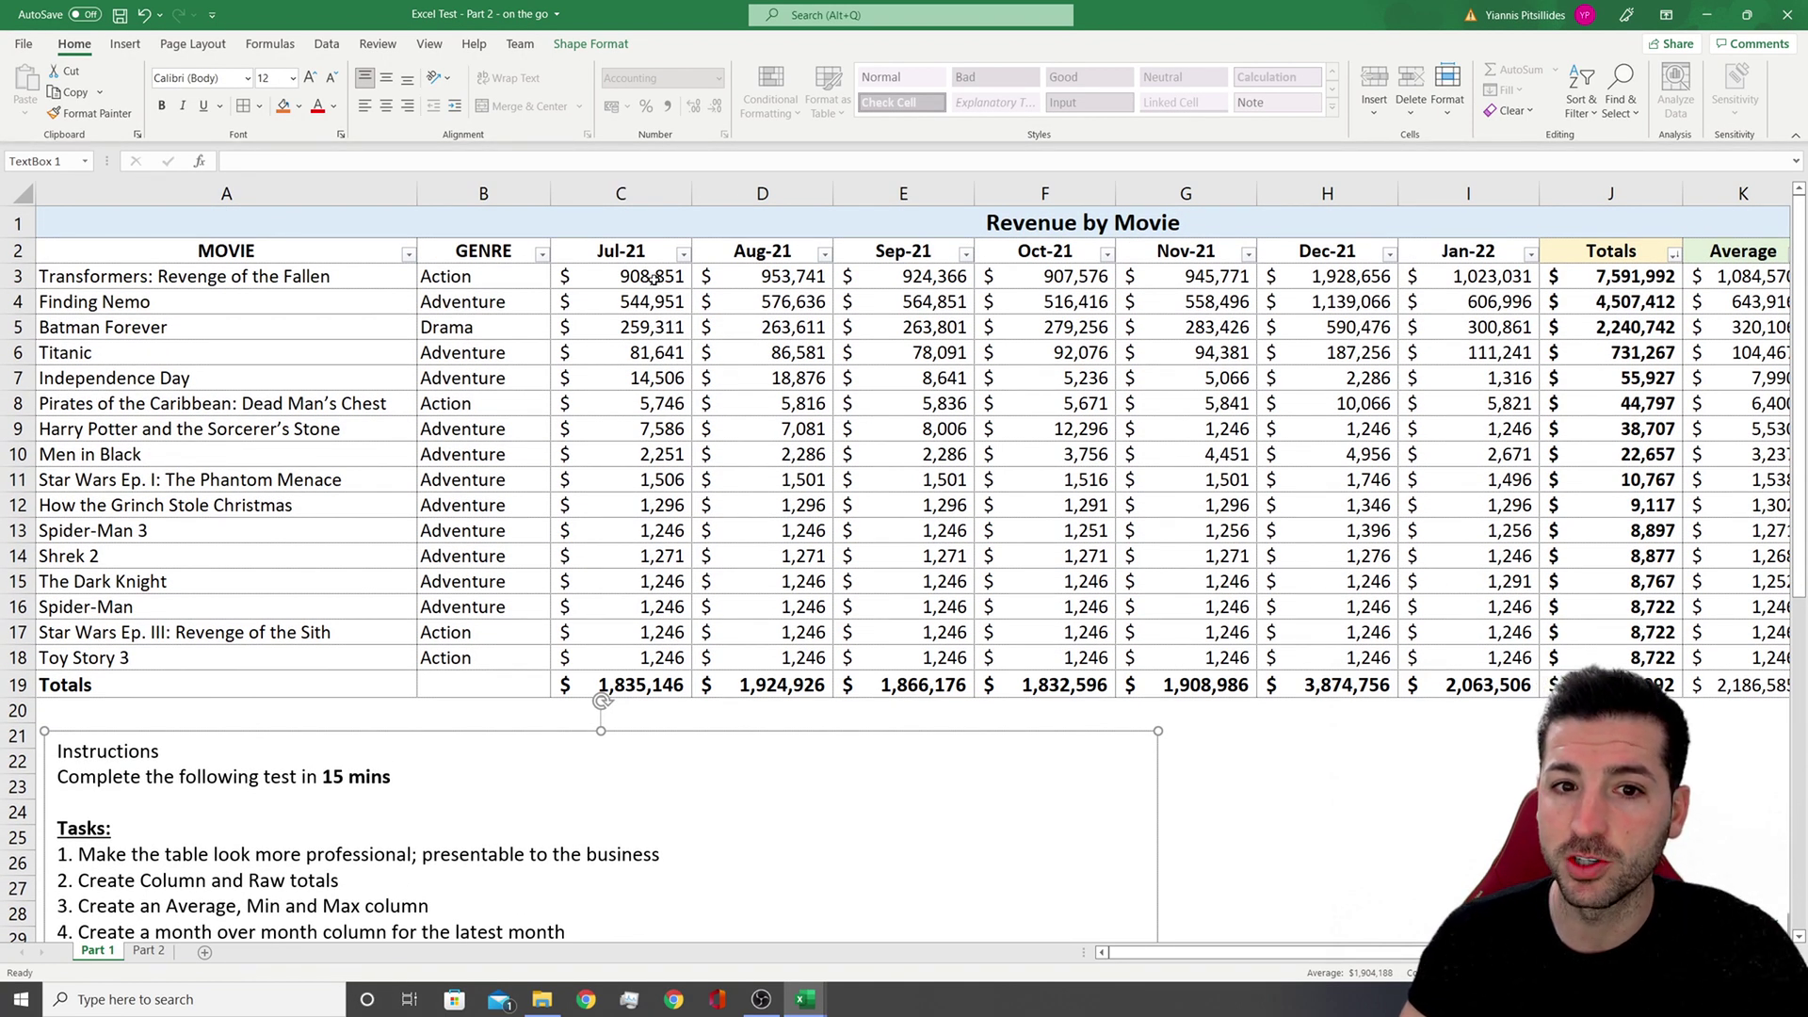
left_click_drag(188, 276, 188, 403)
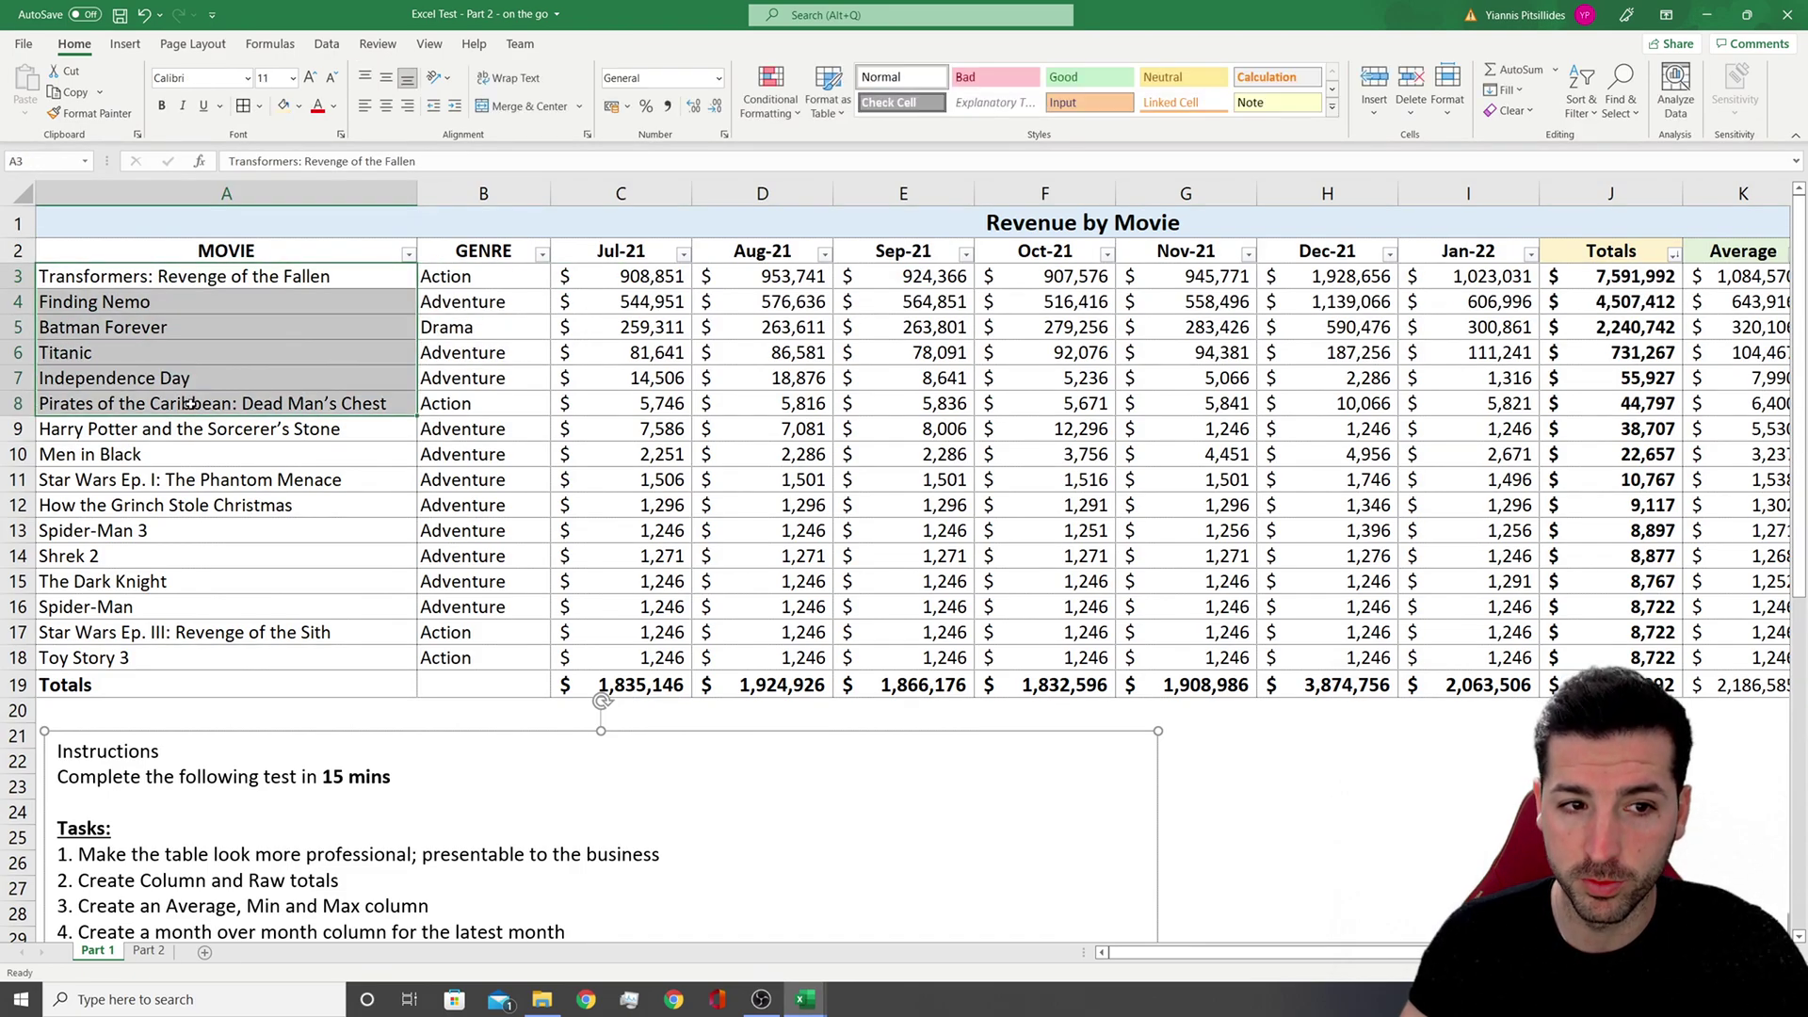
left_click_drag(623, 279, 1469, 658)
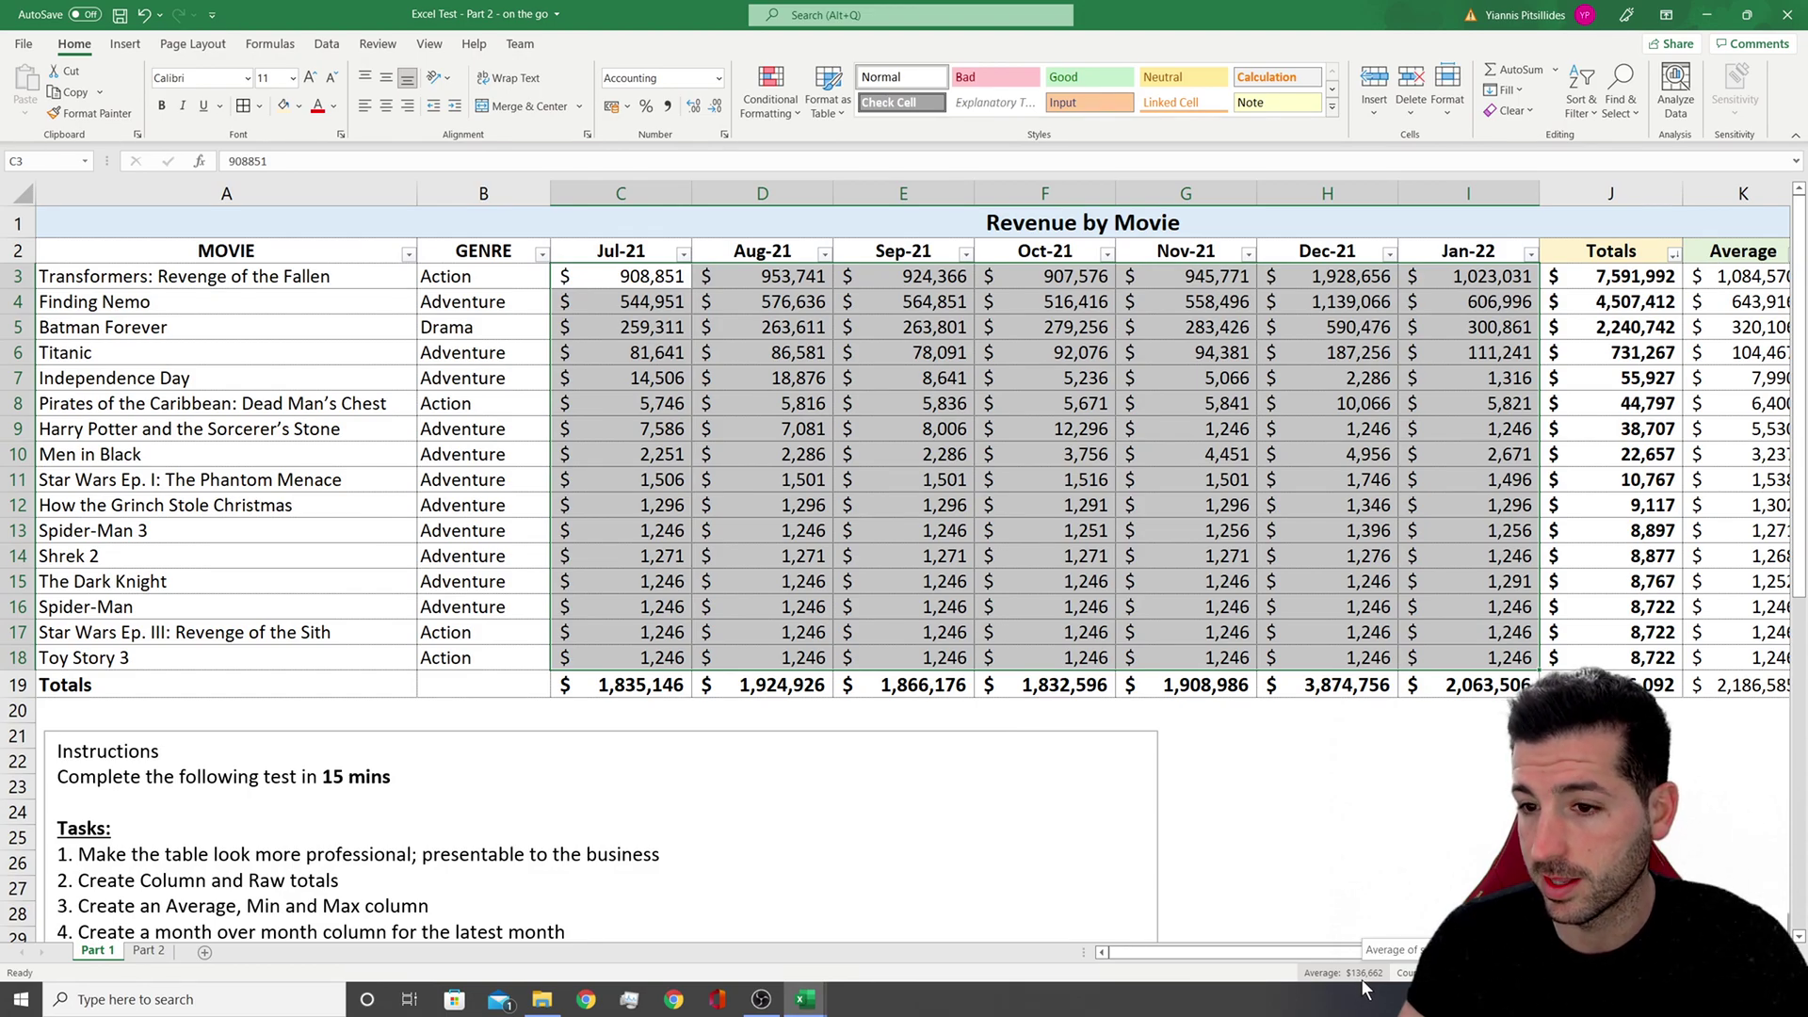
scroll(904, 452, "right", 3)
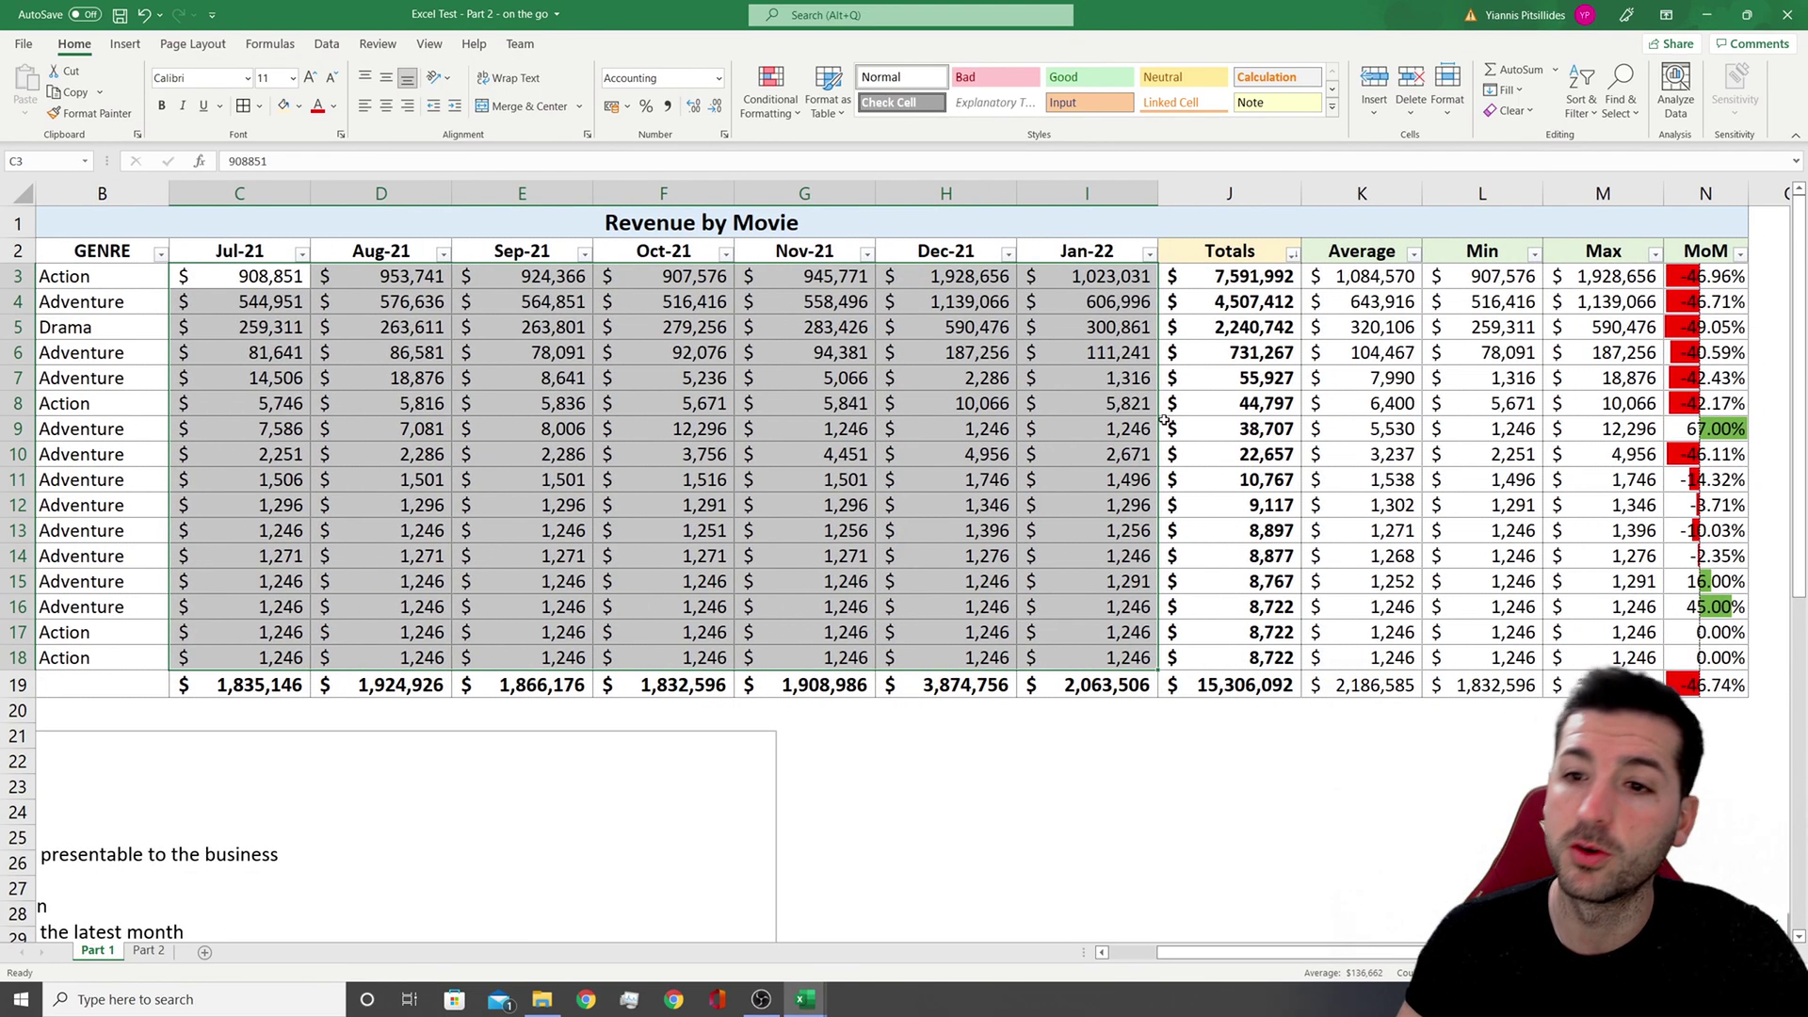
left_click_drag(1229, 276, 1224, 658)
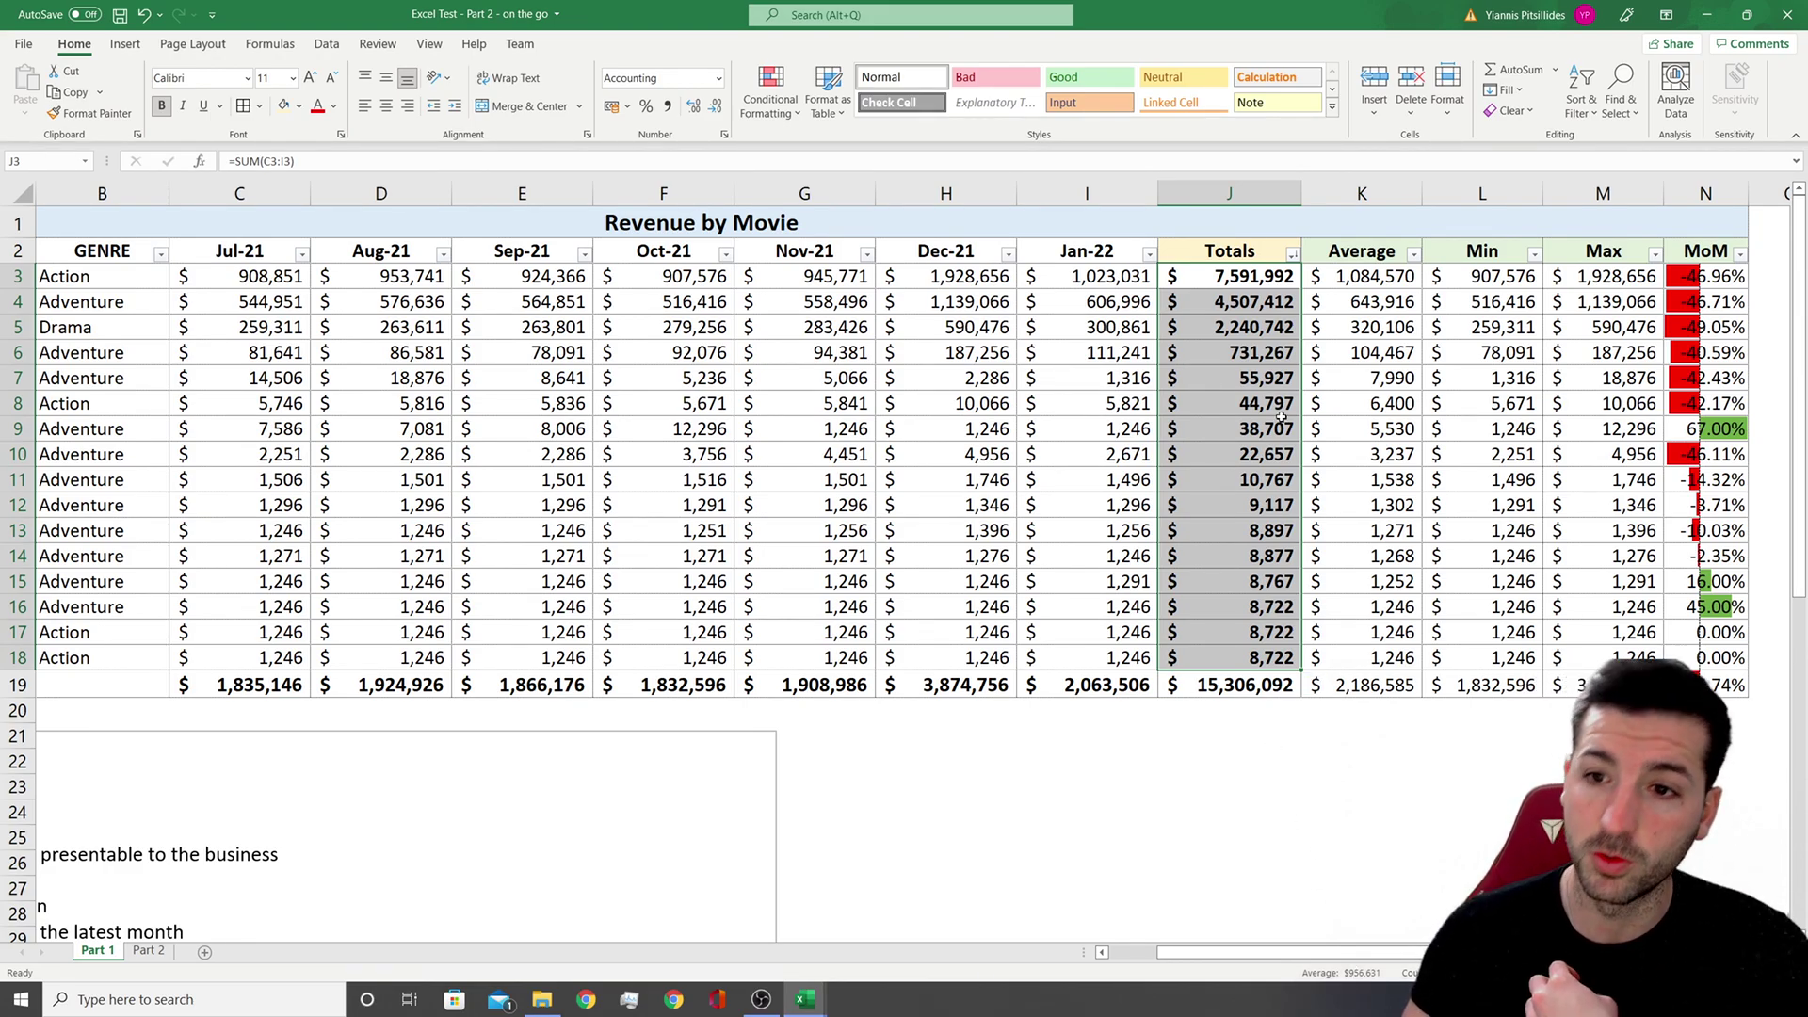
left_click(1248, 288)
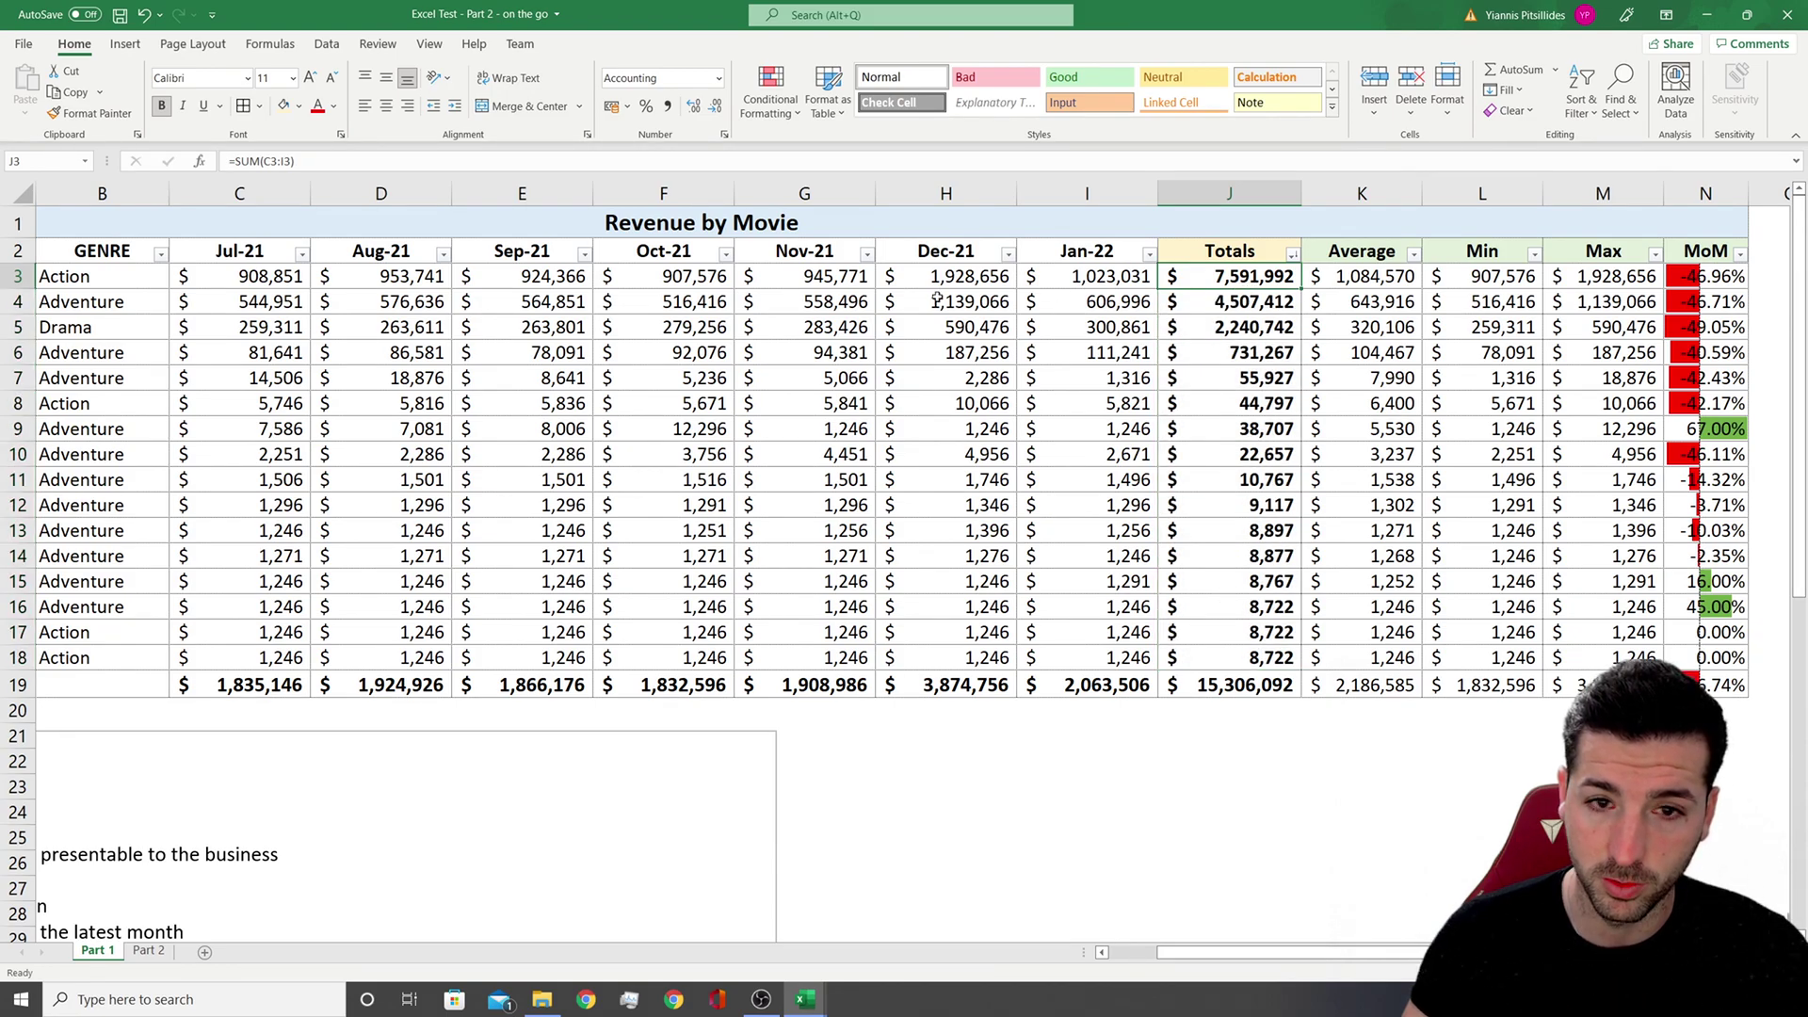
left_click(74, 283)
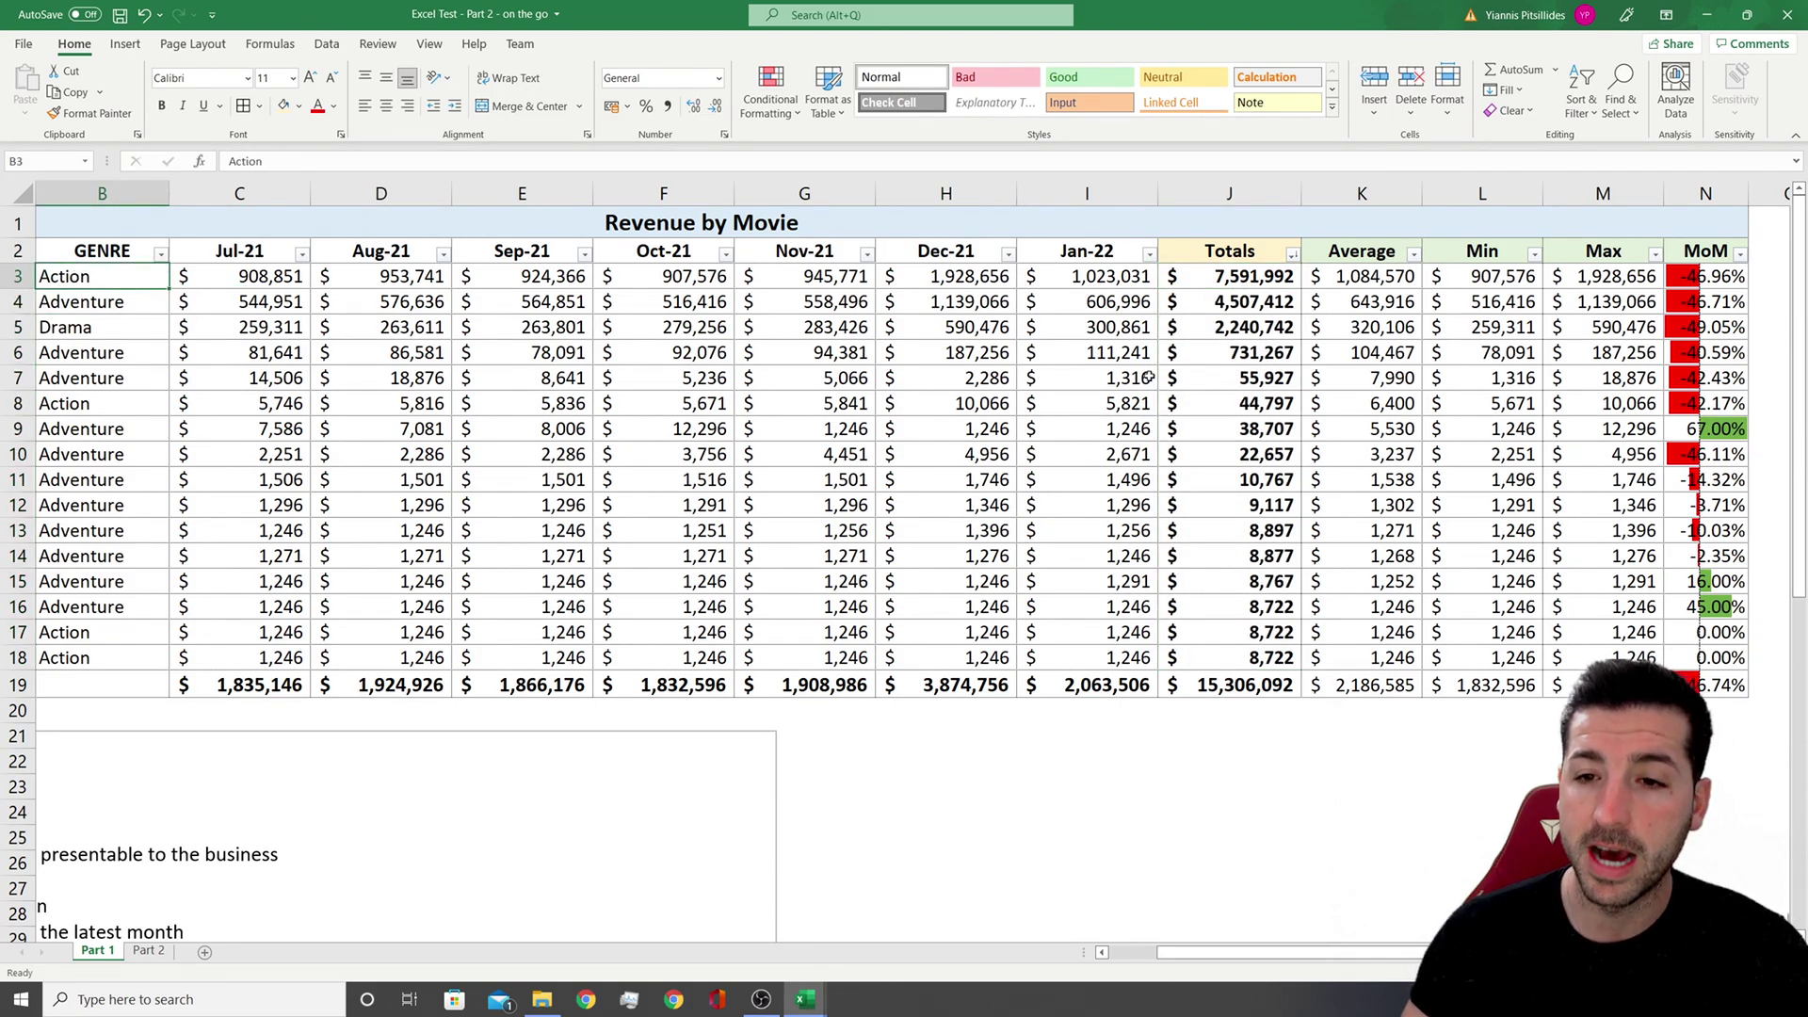
left_click_drag(1266, 275, 1215, 653)
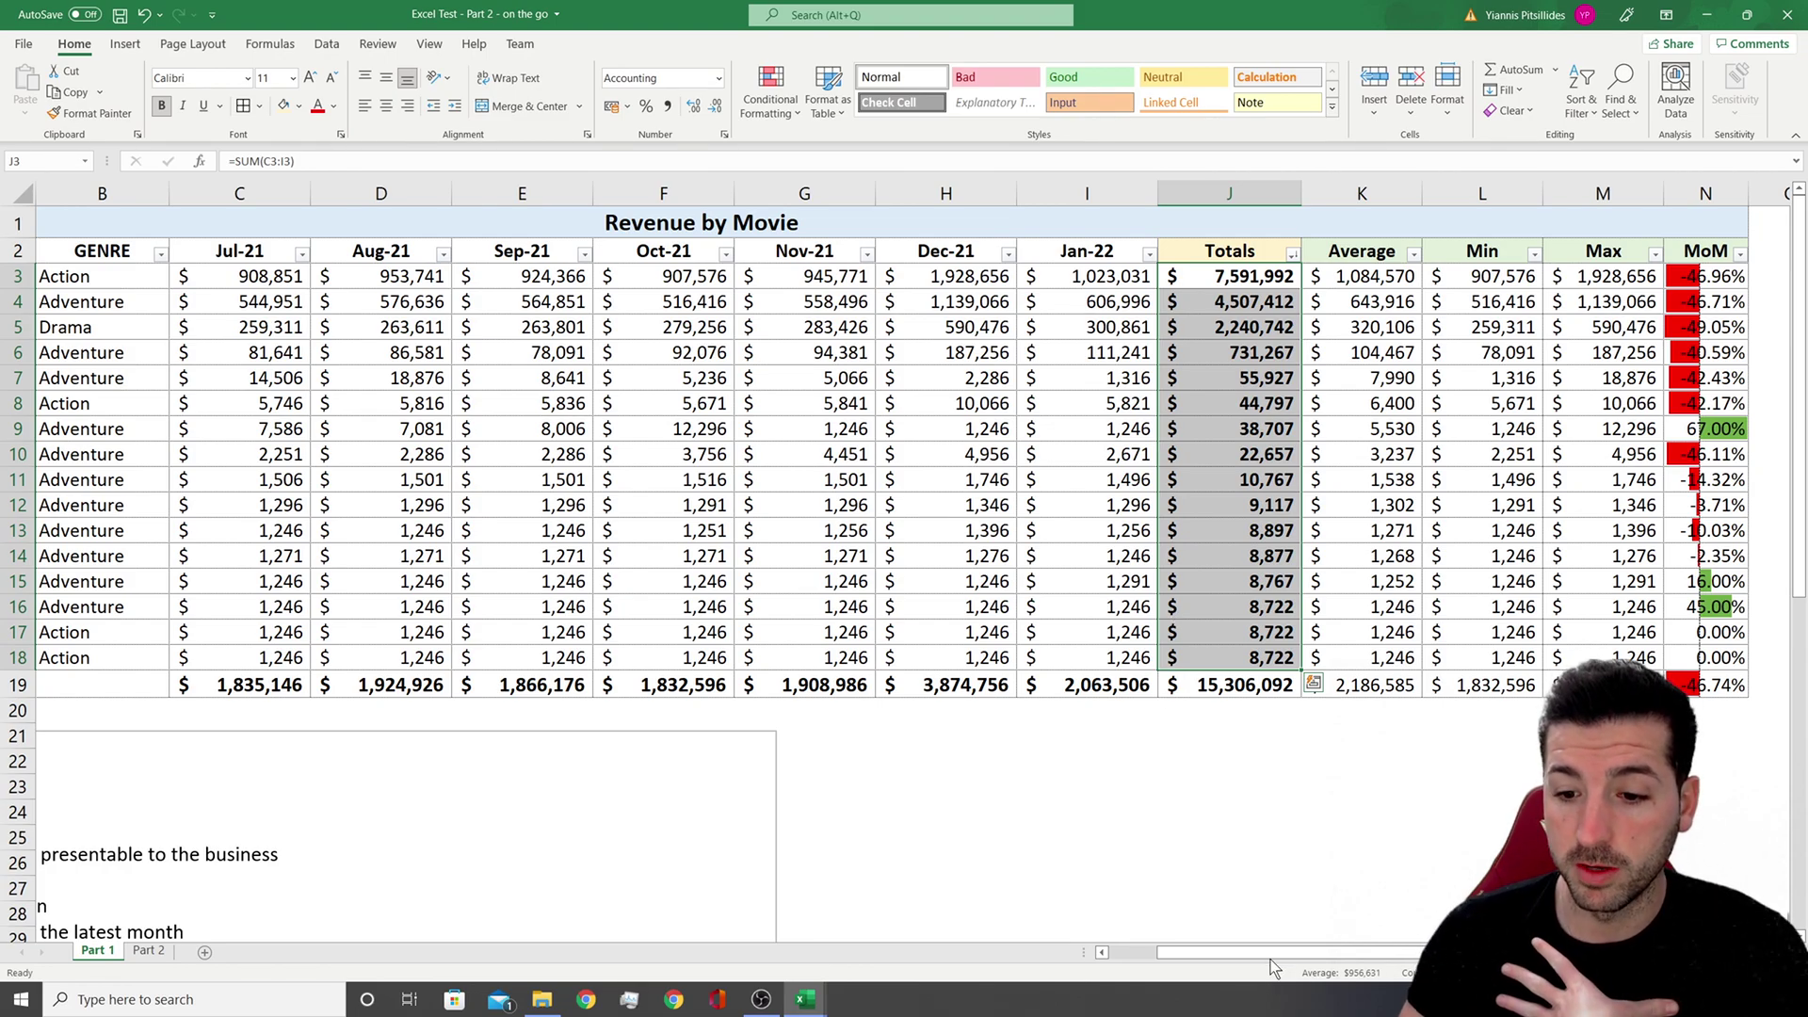
Calculate the average of the movie totals J3:J18 in cell O1 with the AVERAGE function
scroll(1591, 377, "right", 2)
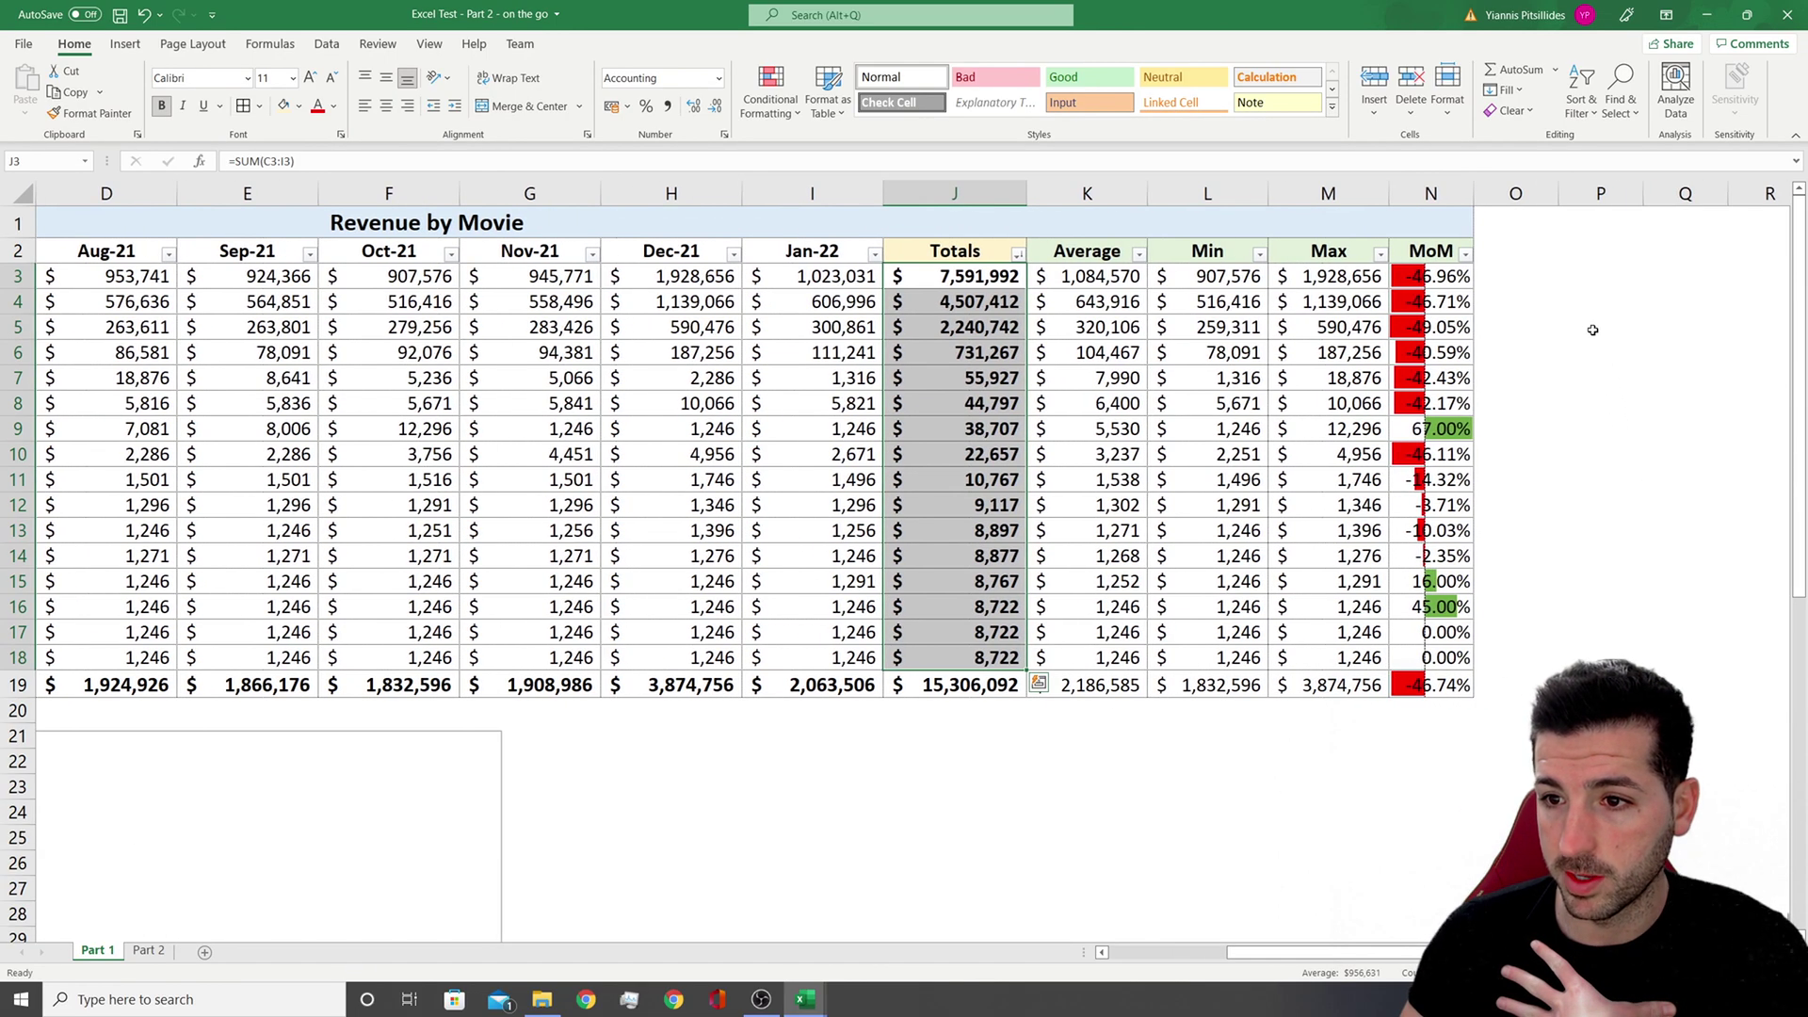
left_click(1521, 225)
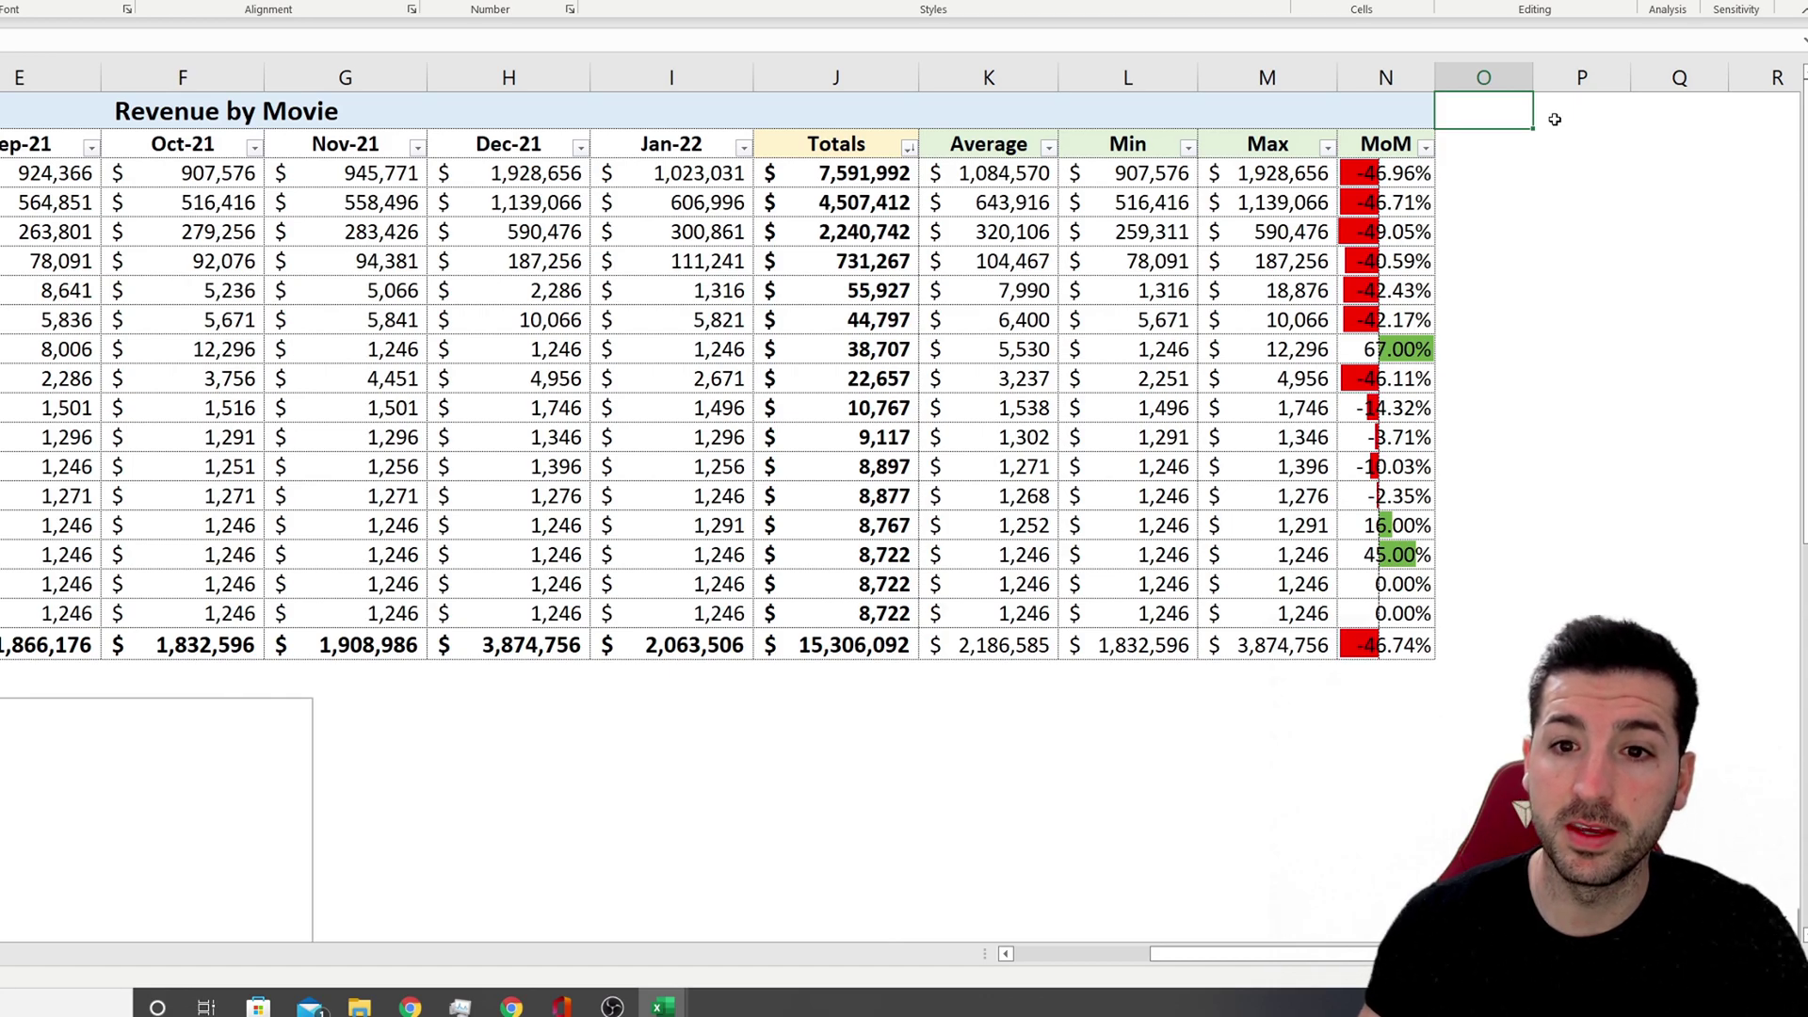
key("ctrl+z")
left_click(1484, 142)
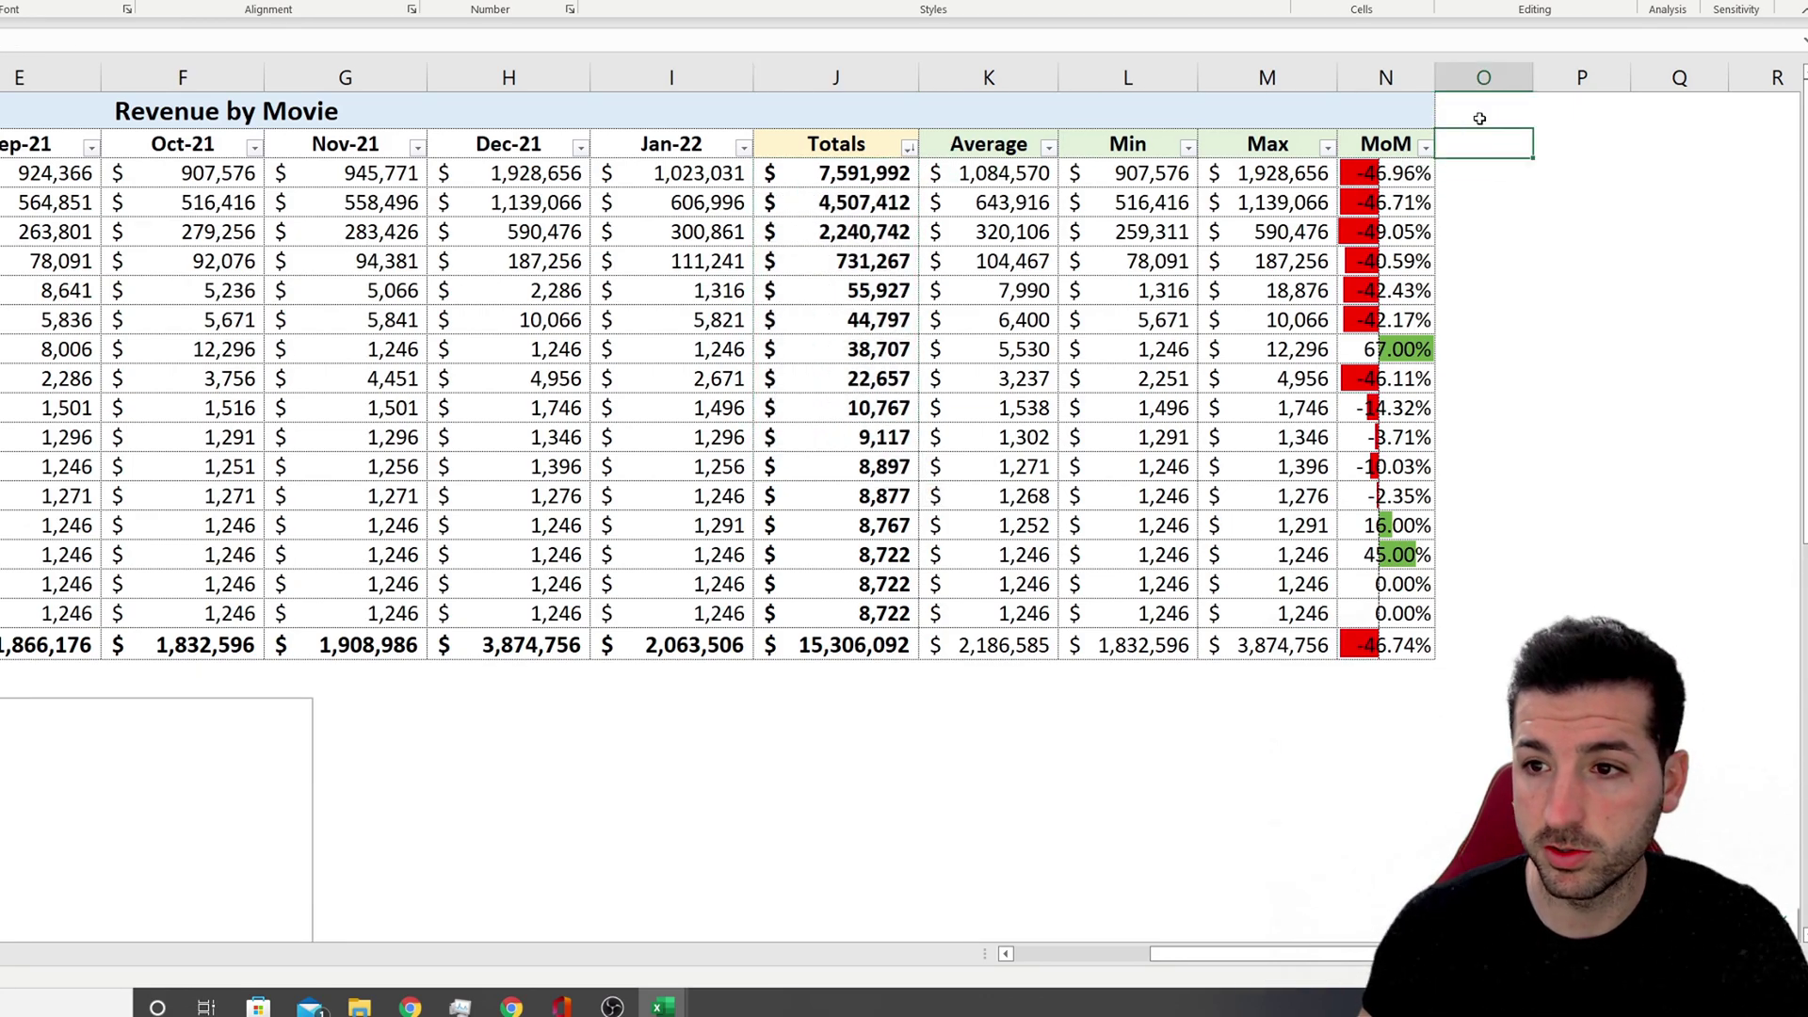
left_click(1480, 119)
type("=average(")
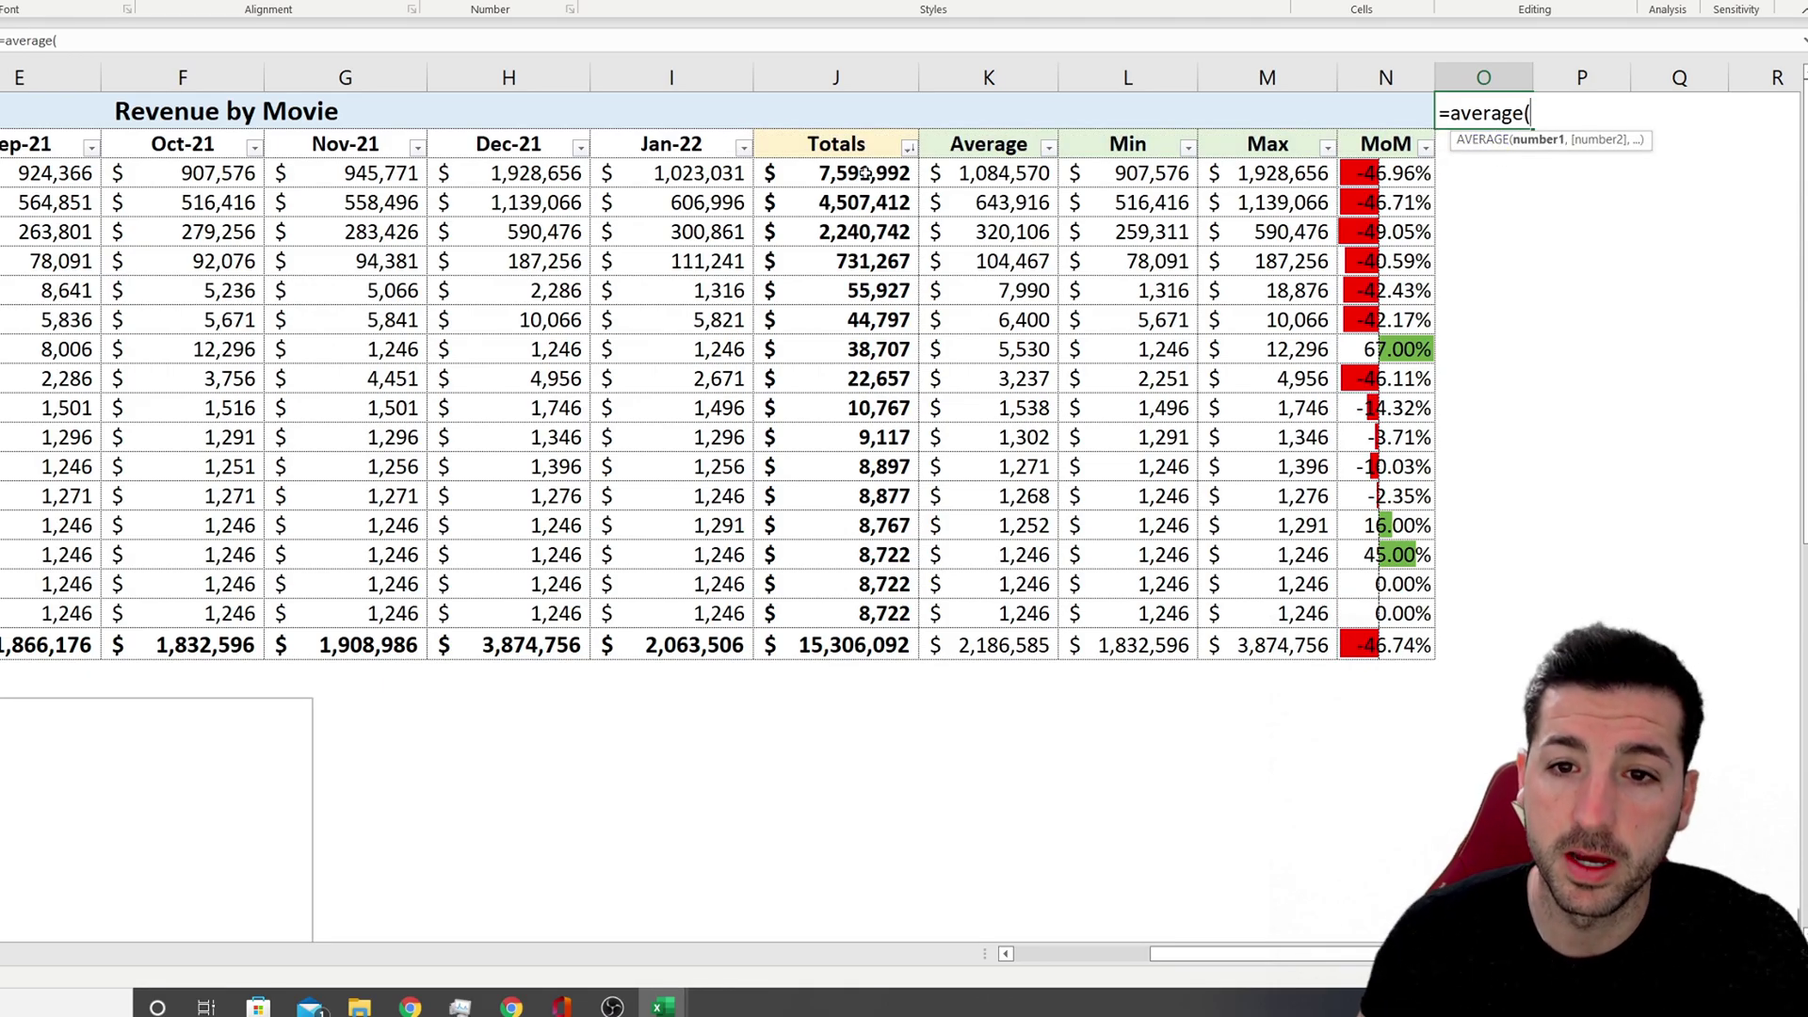
left_click_drag(862, 173, 836, 613)
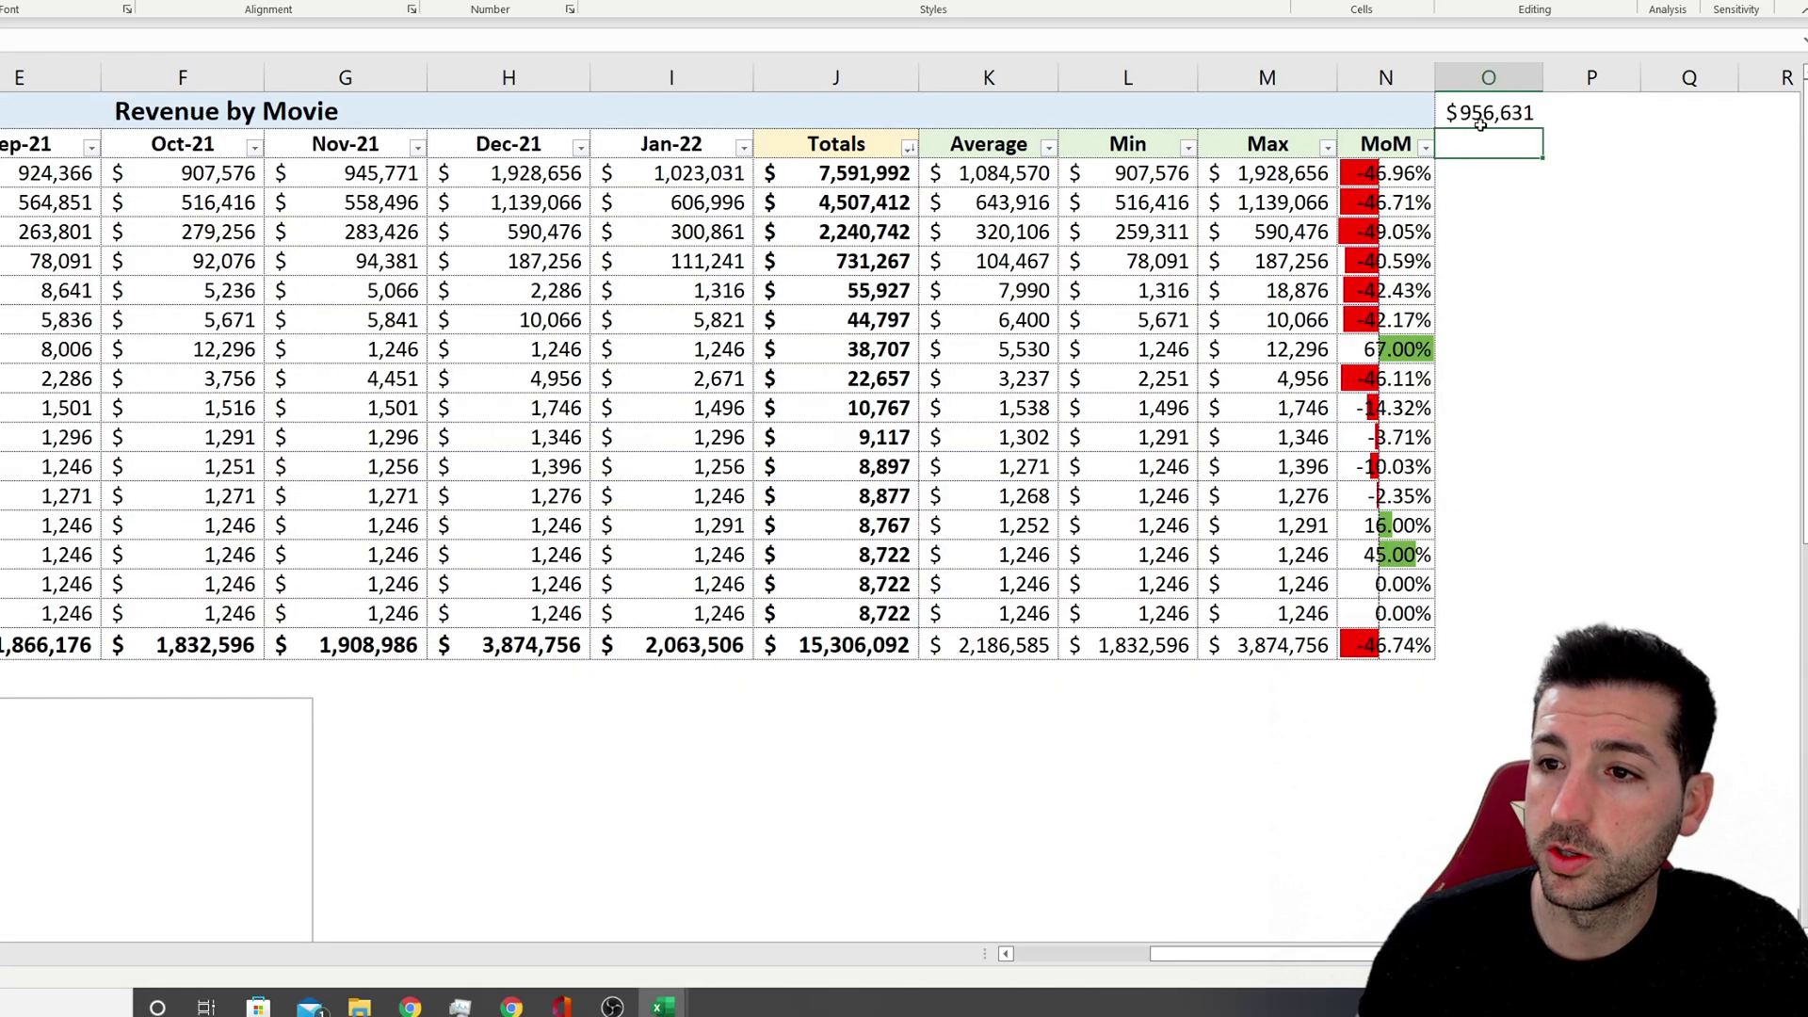
left_click(1488, 121)
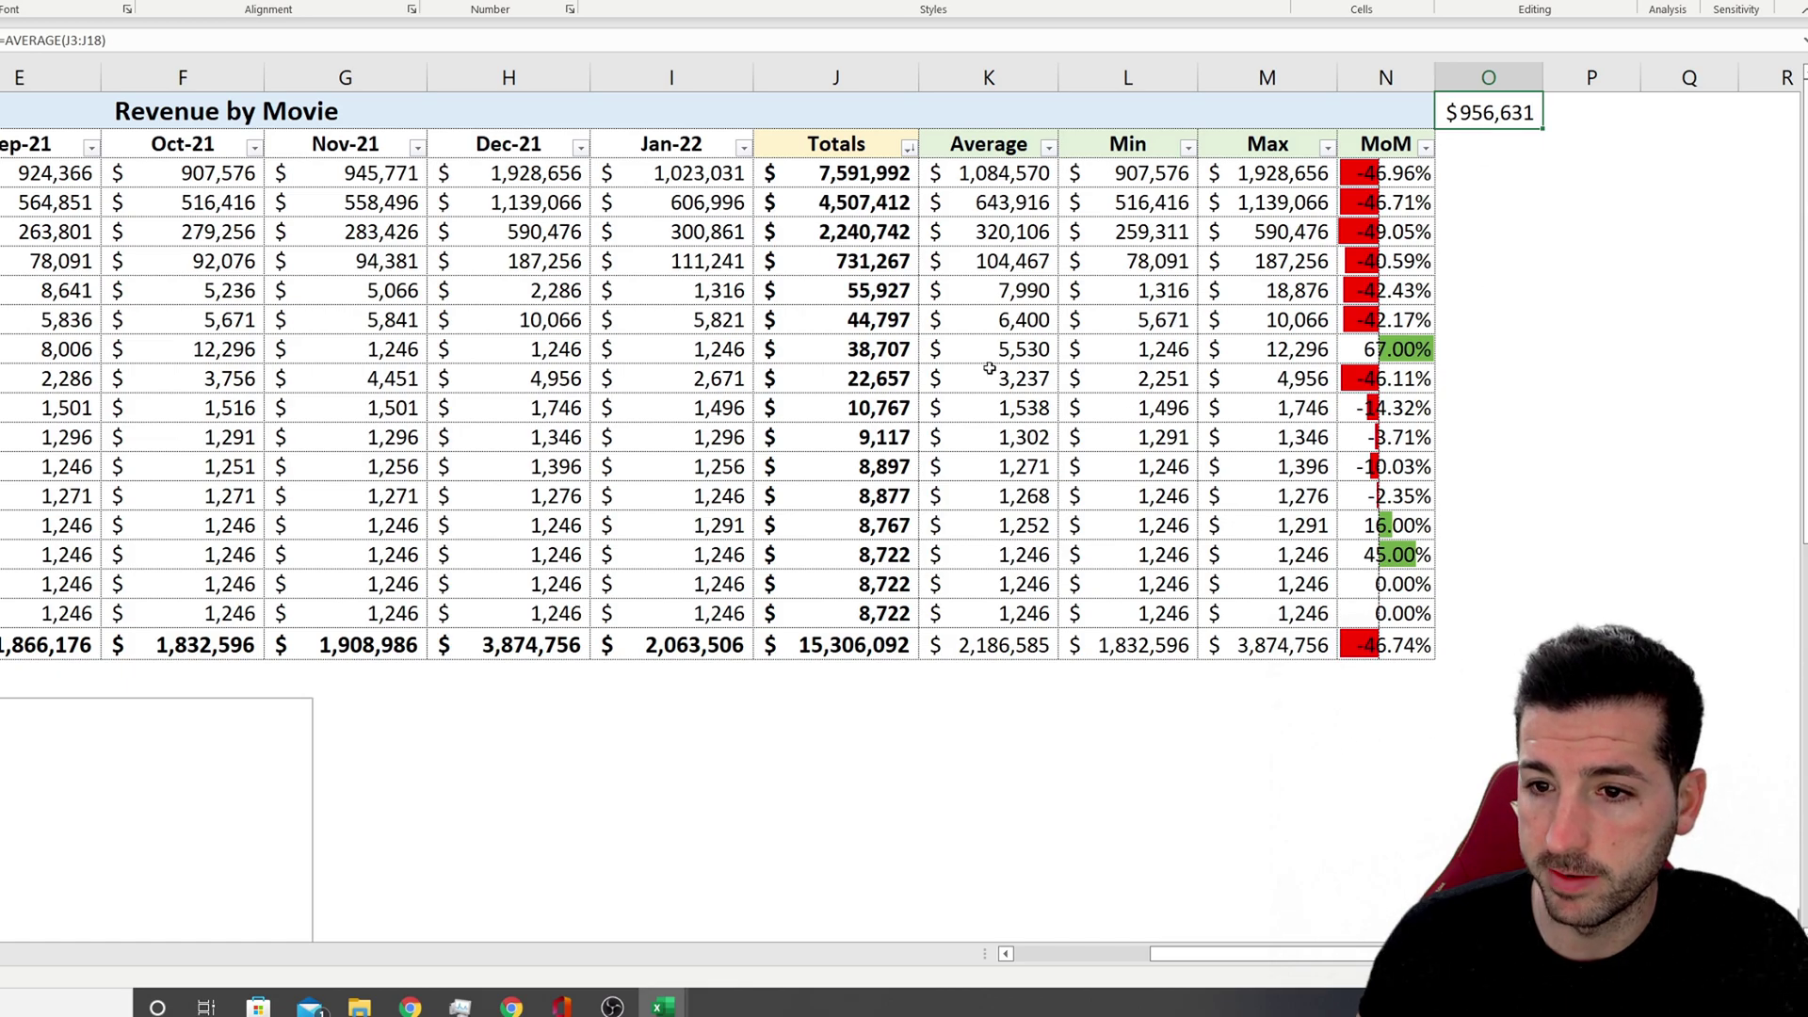
Enter an IF formula in O3 that returns "Above average" when J3 exceeds O1 and "Below Average" otherwise
left_click_drag(865, 178, 835, 613)
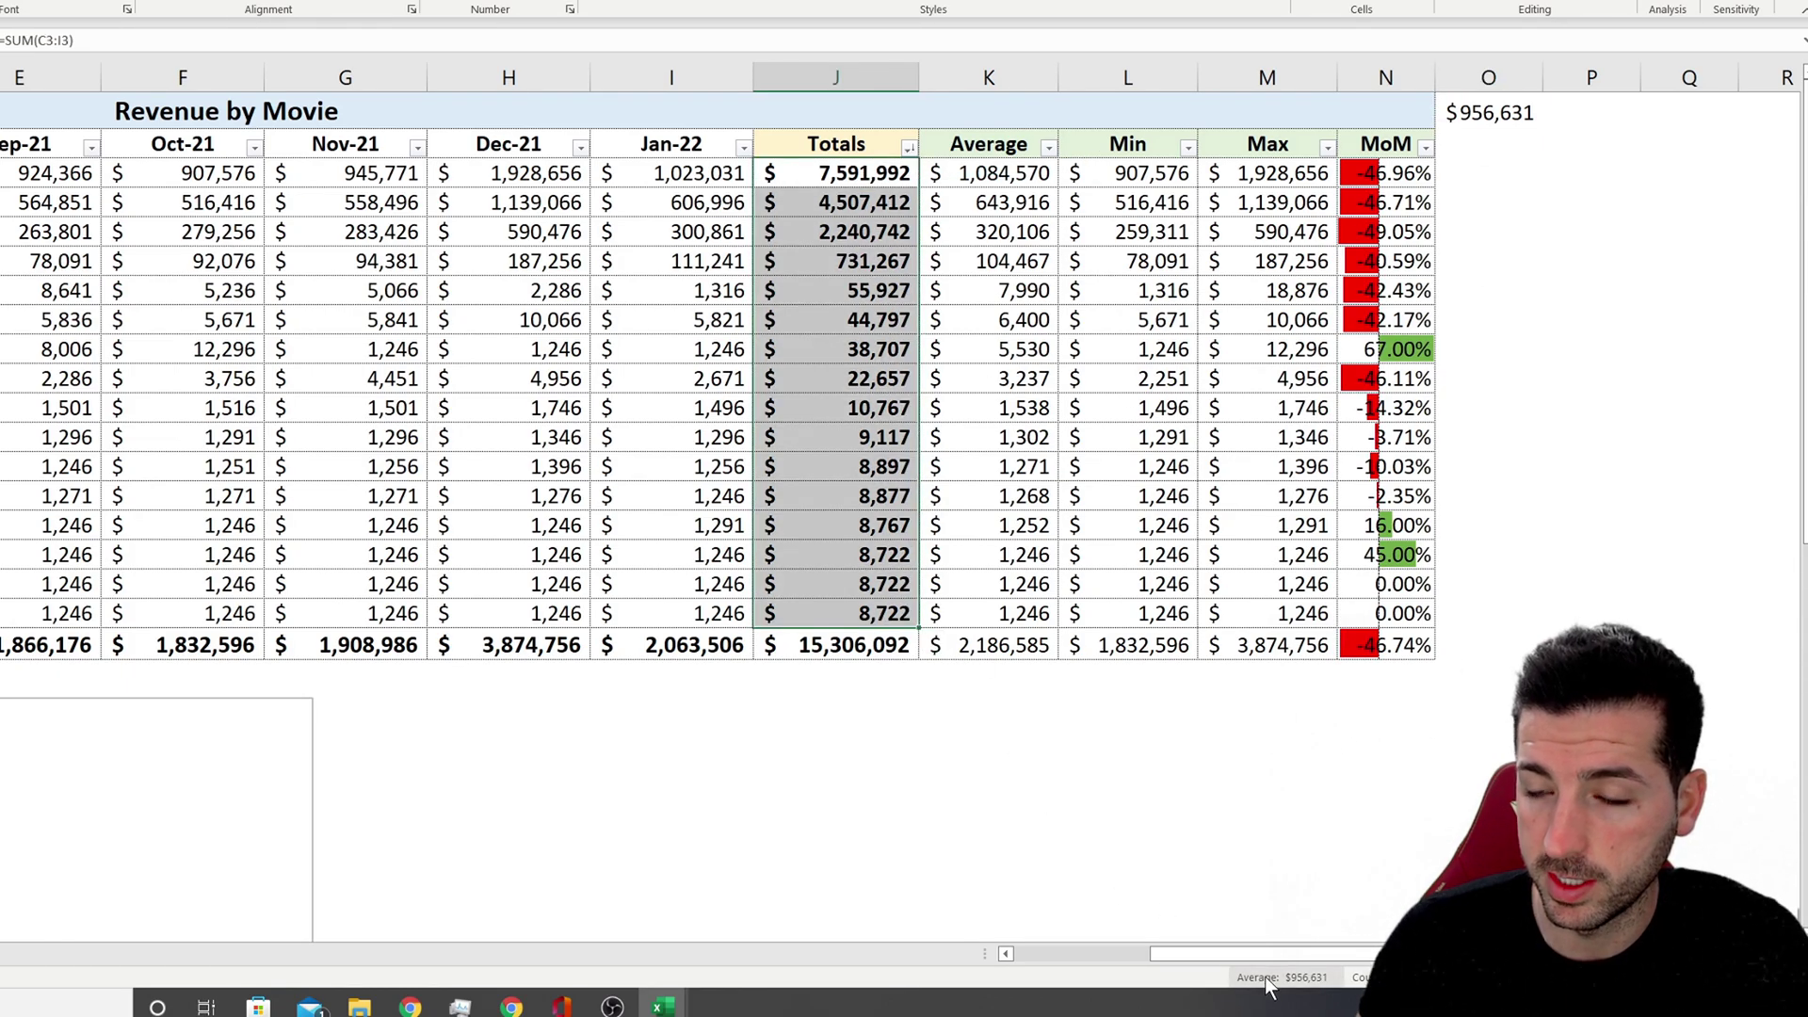
left_click(1468, 171)
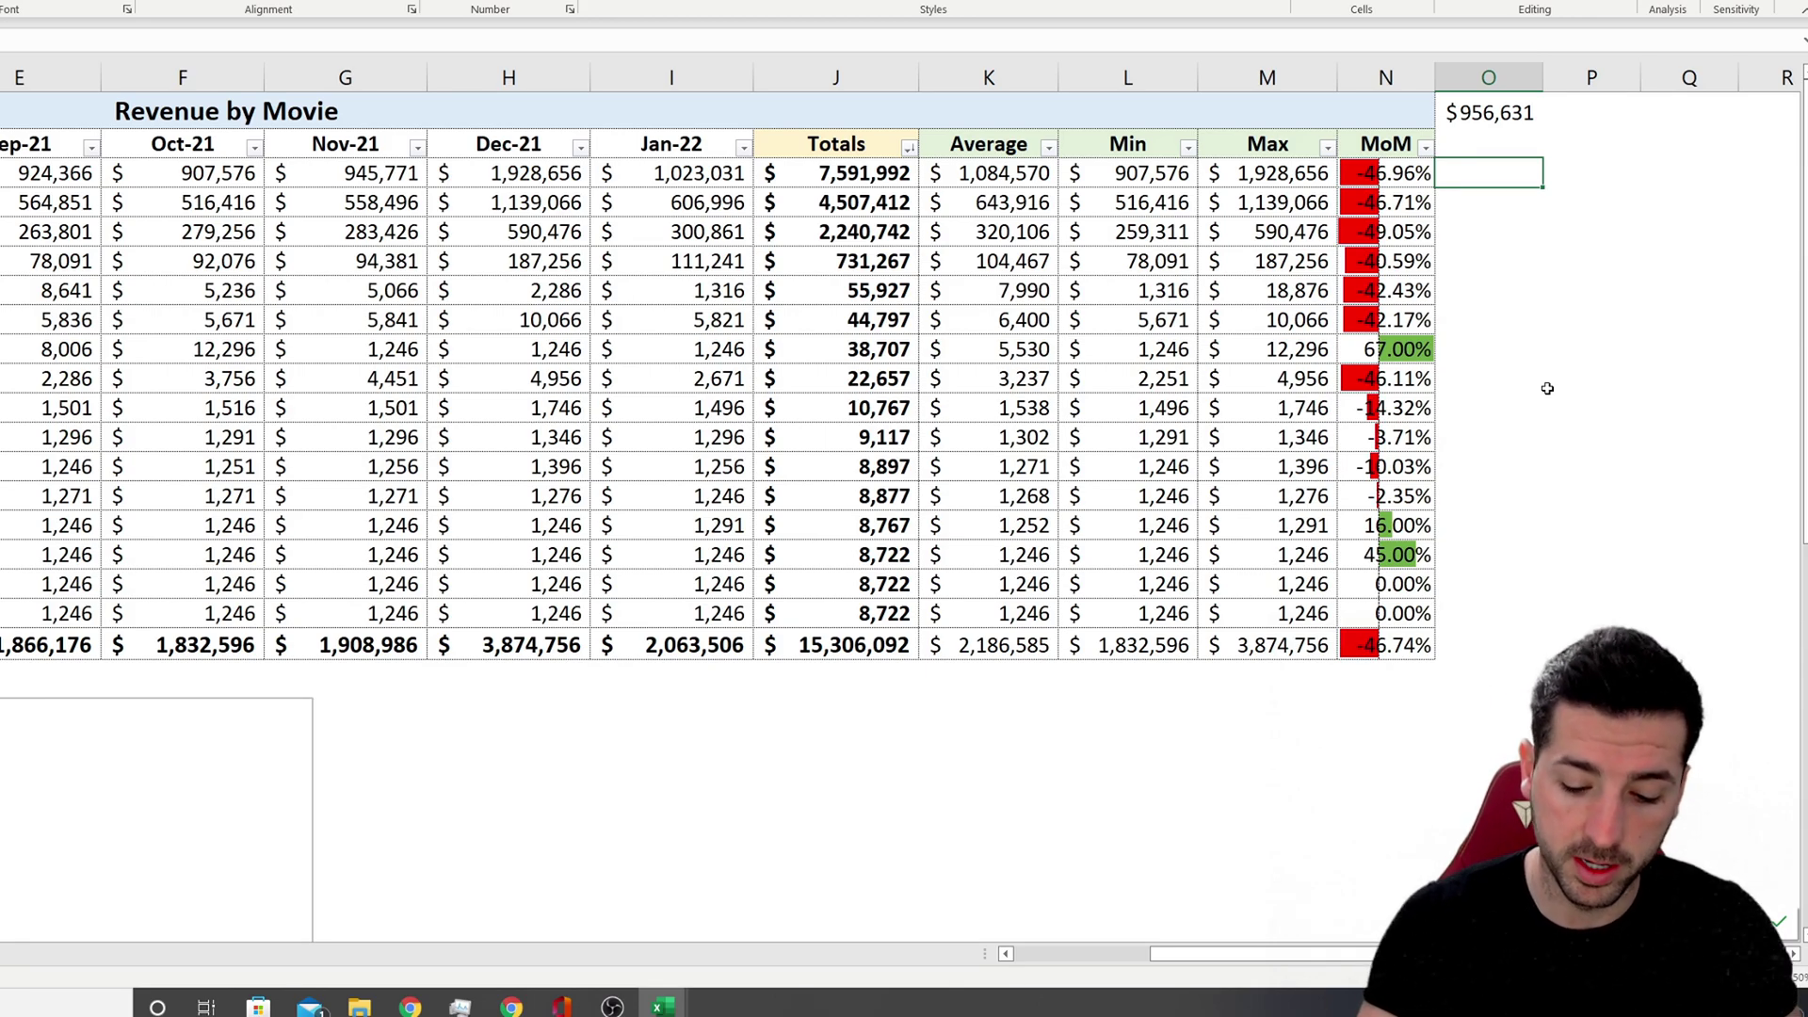
type("=if(")
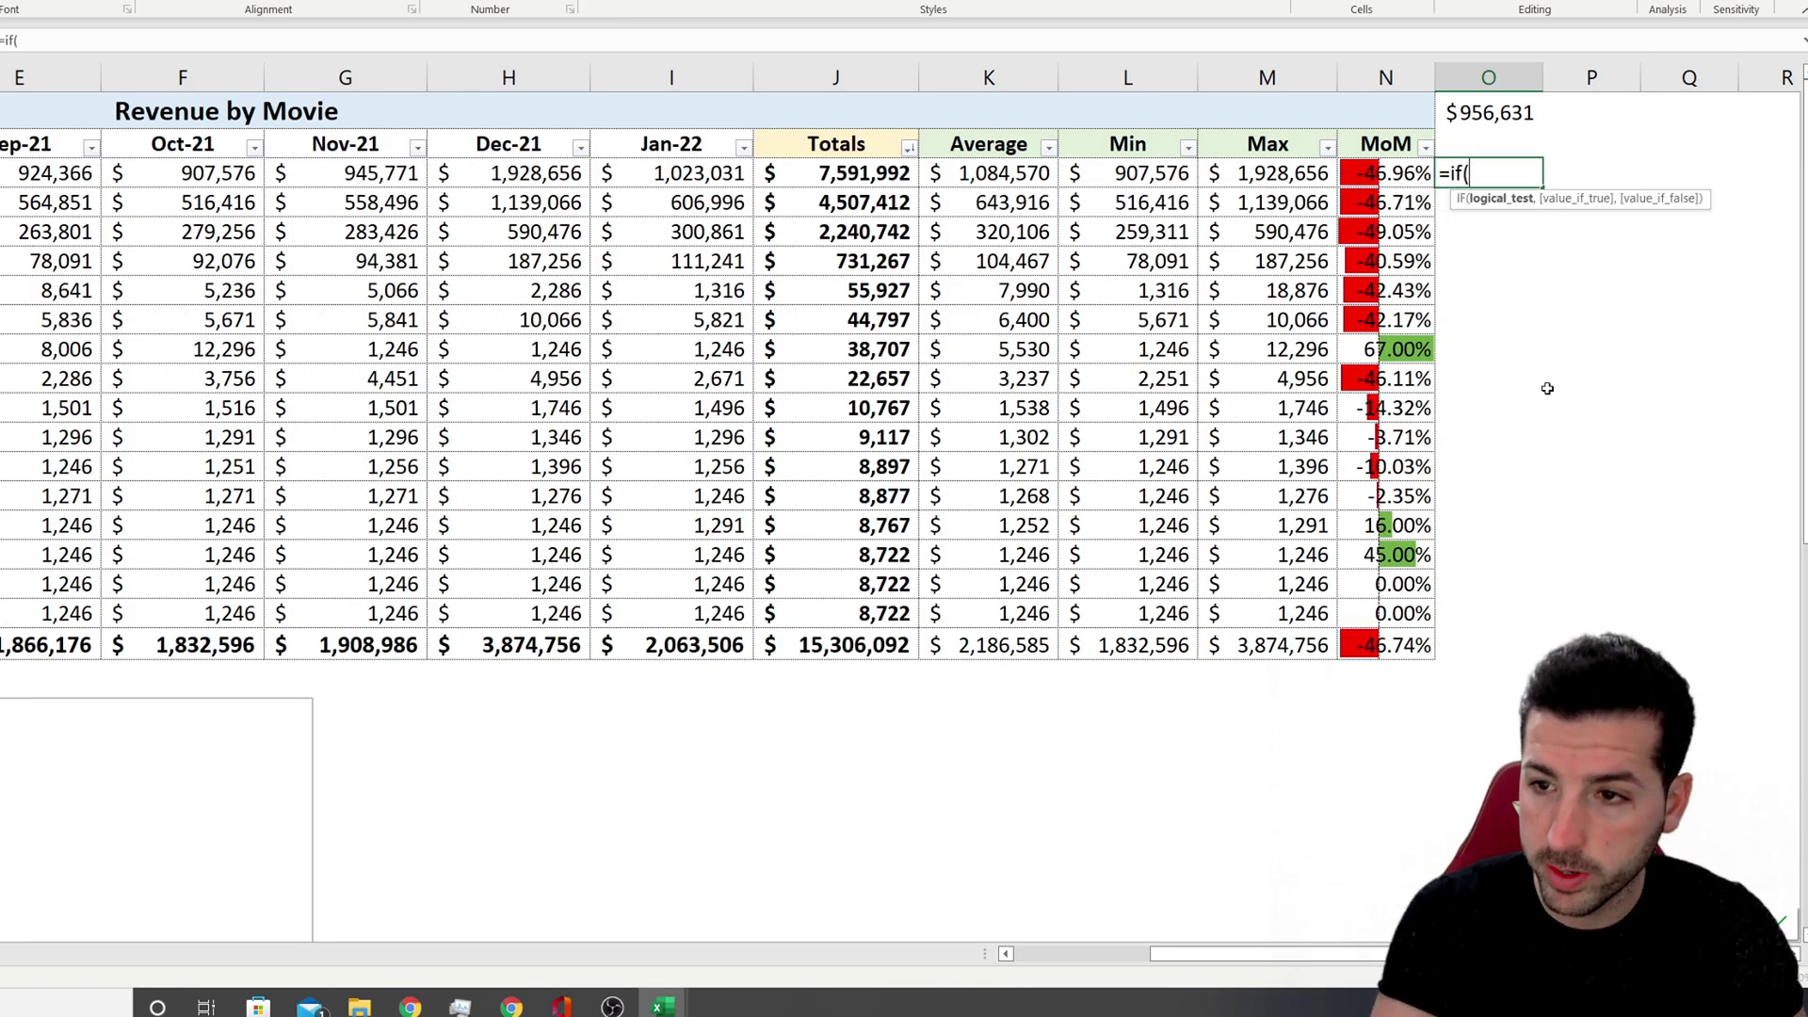
left_click(889, 174)
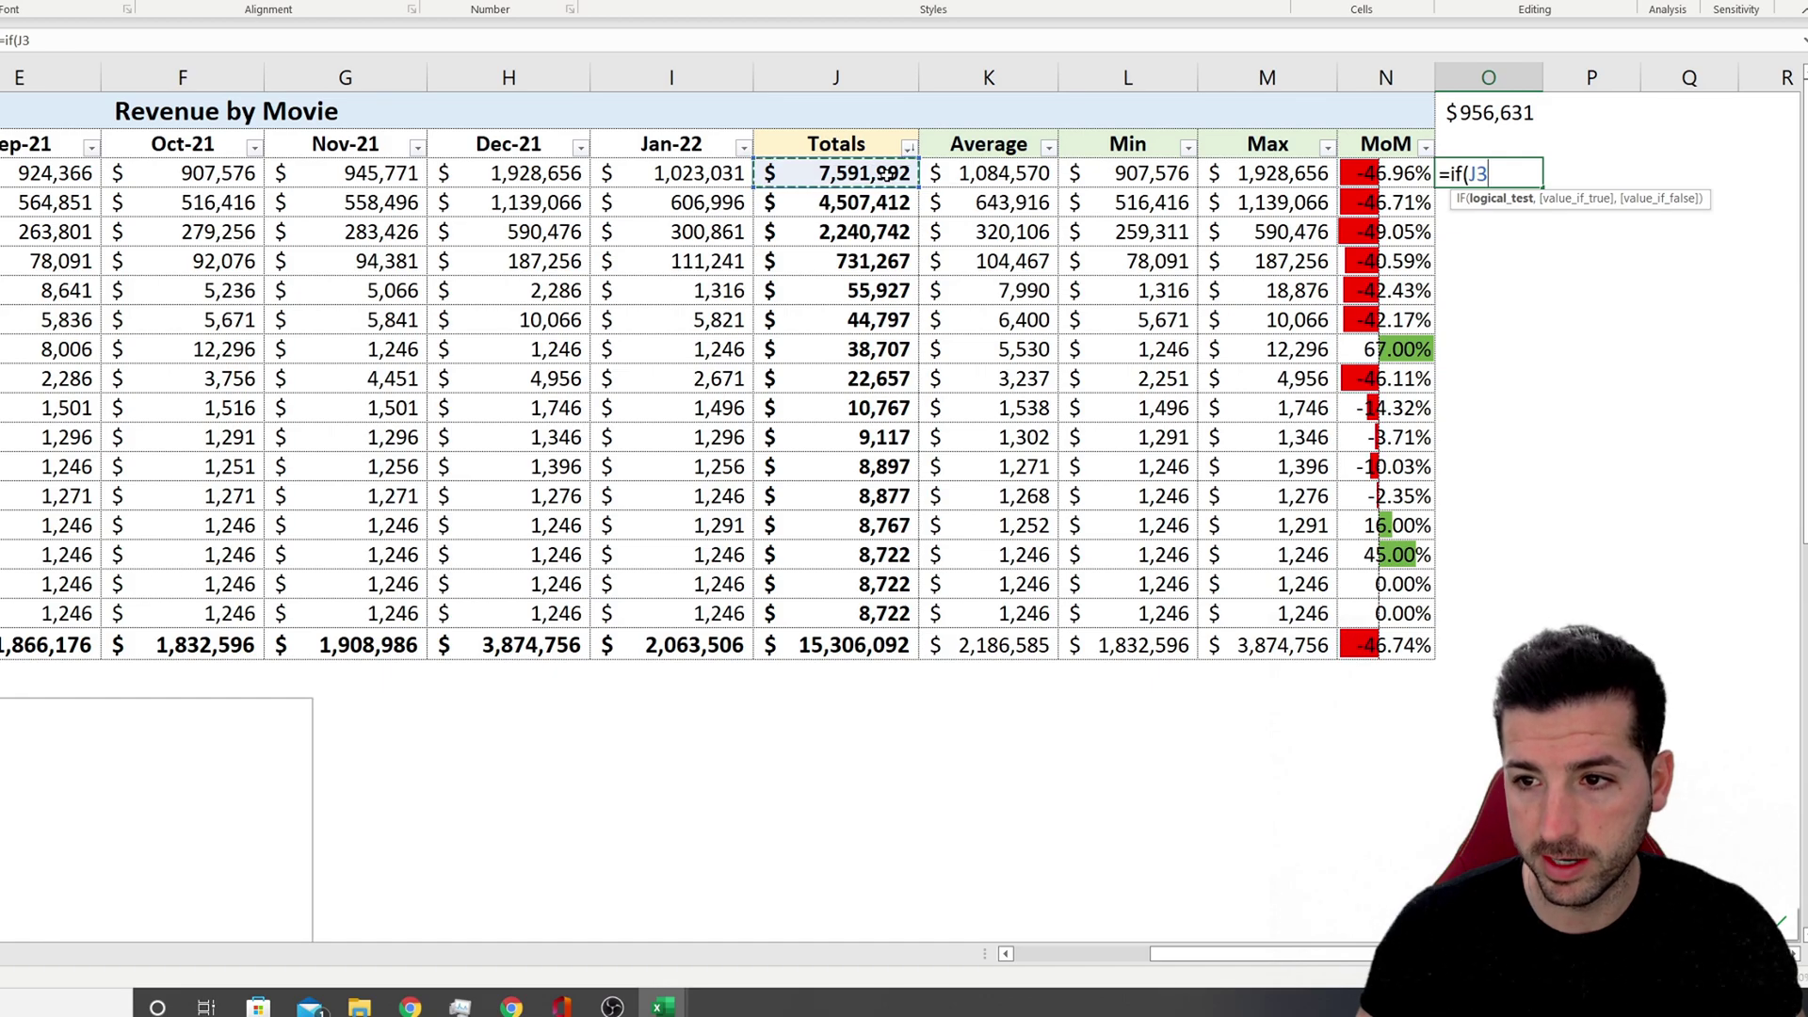
type(">")
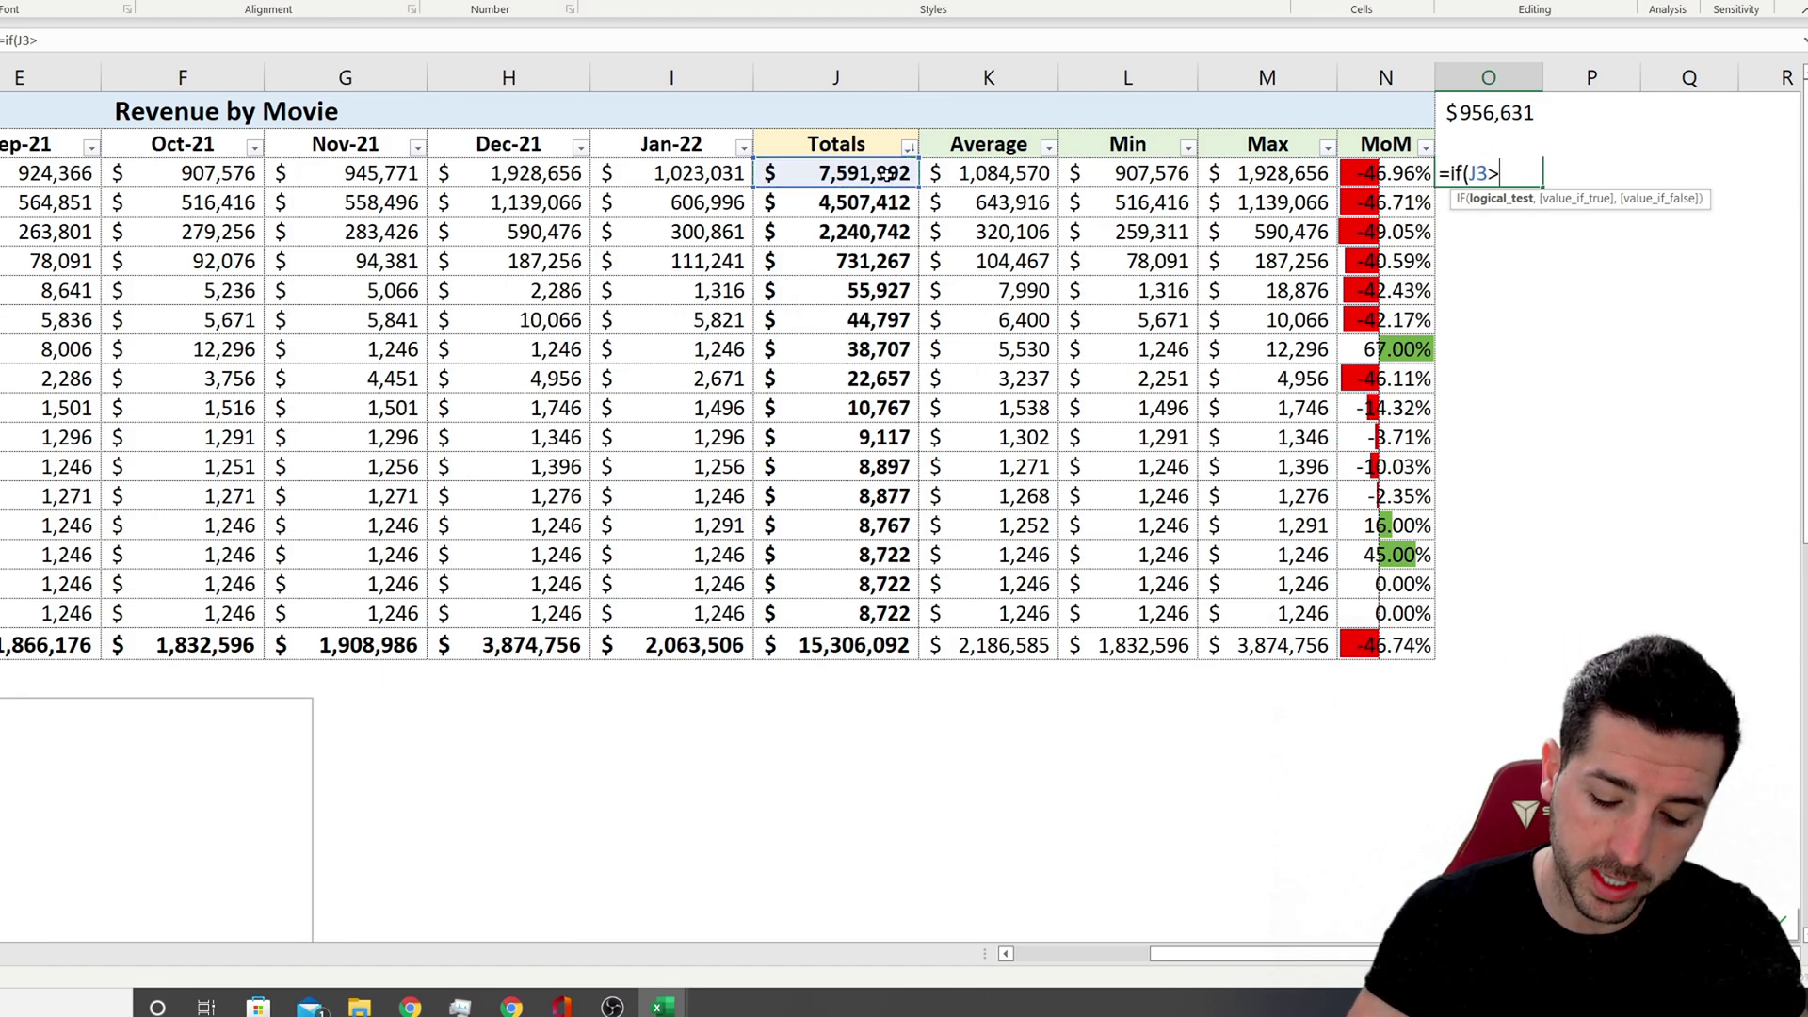
left_click(1516, 113)
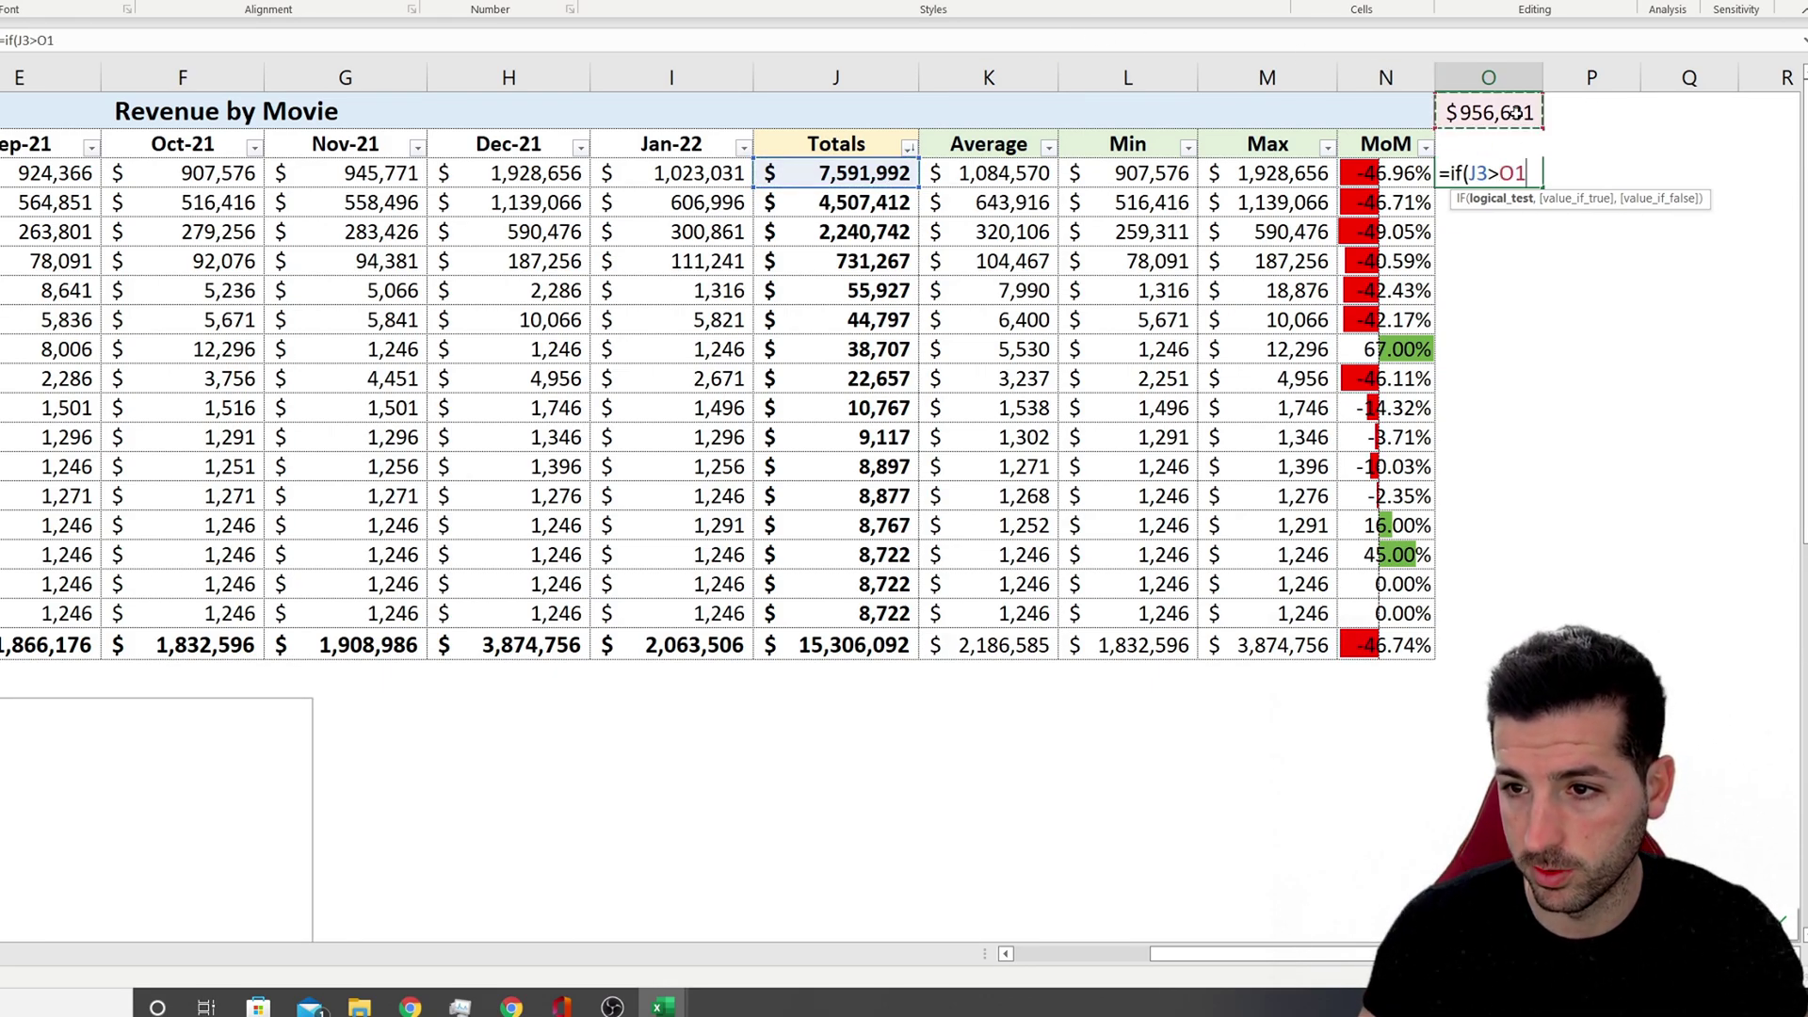
type(",")
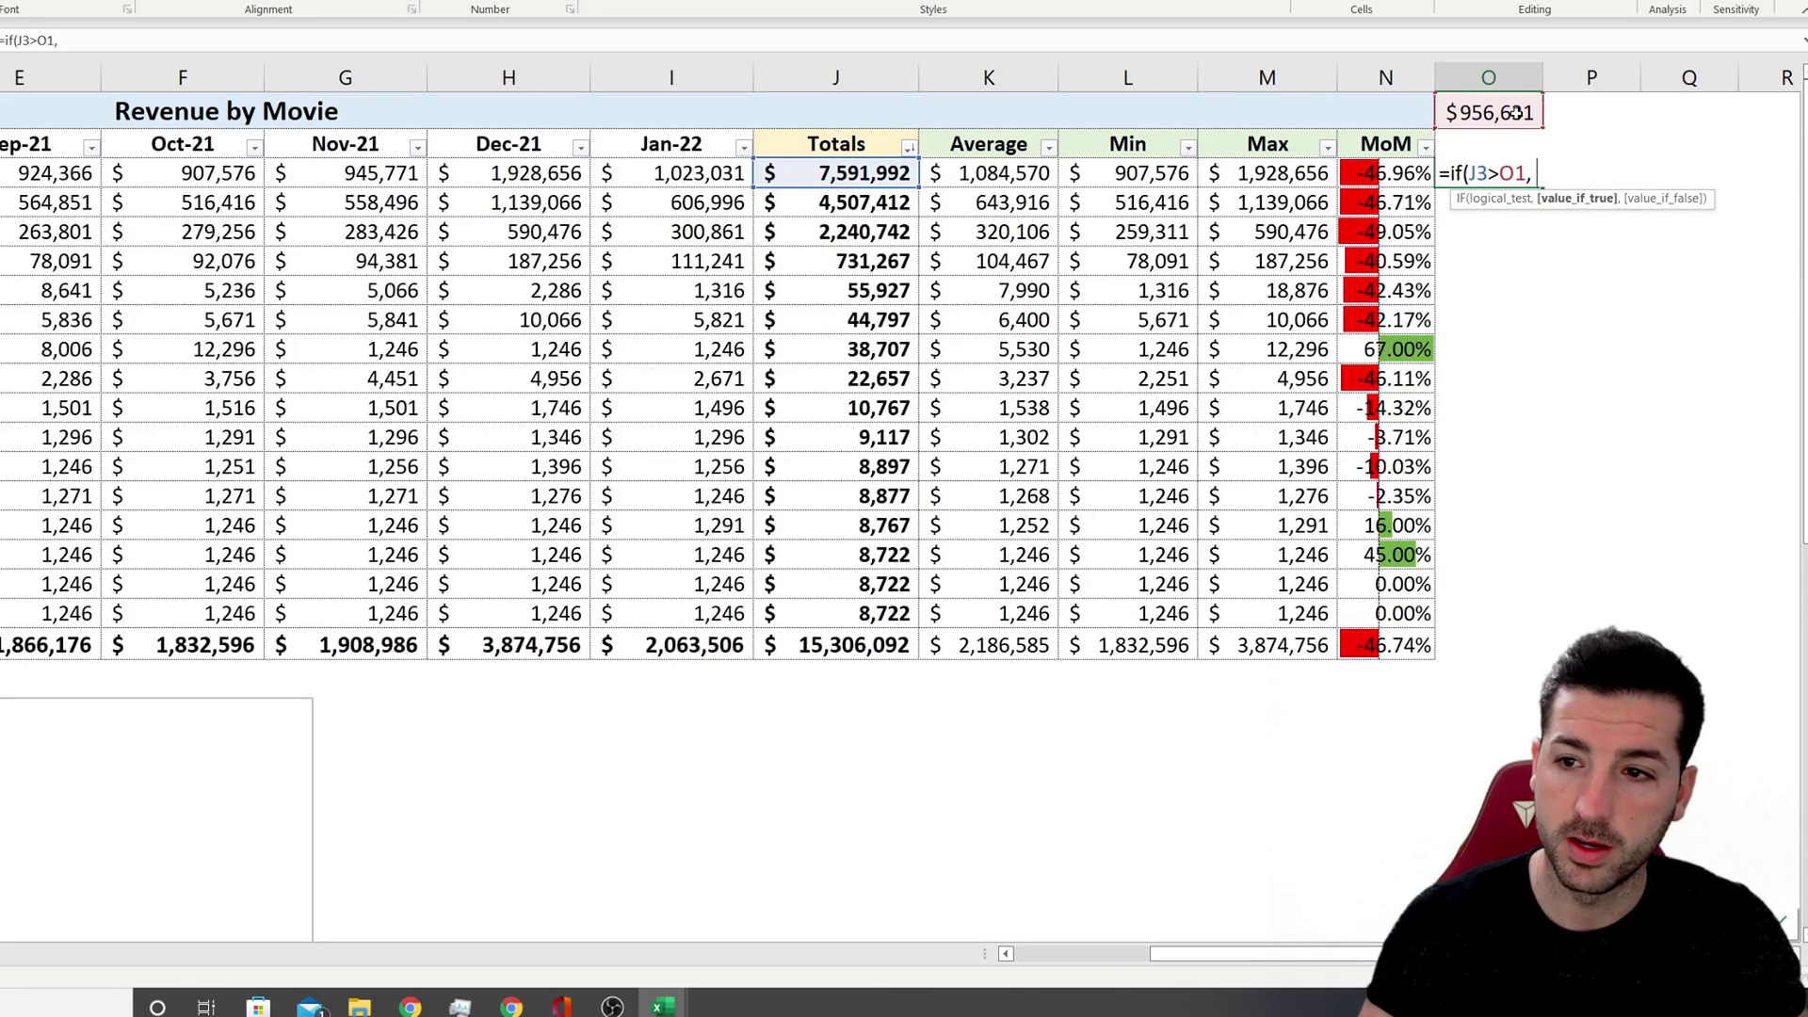
type(" \"Above")
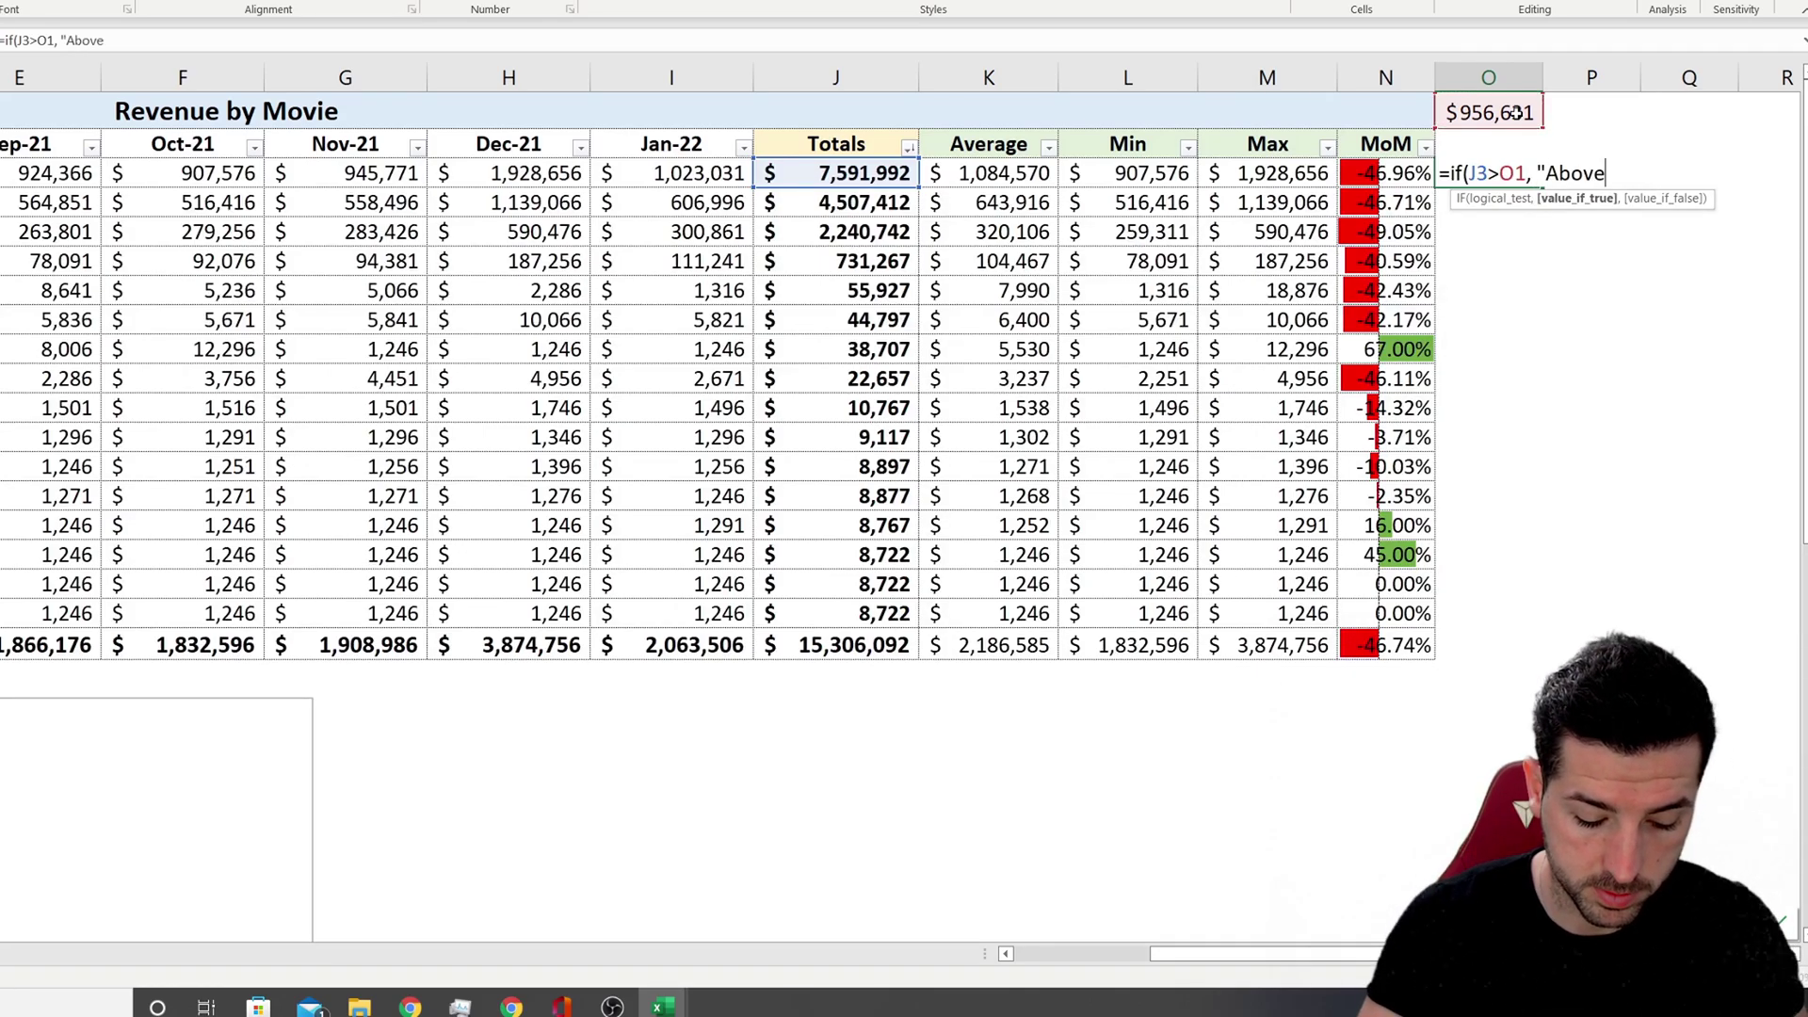
type(" average")
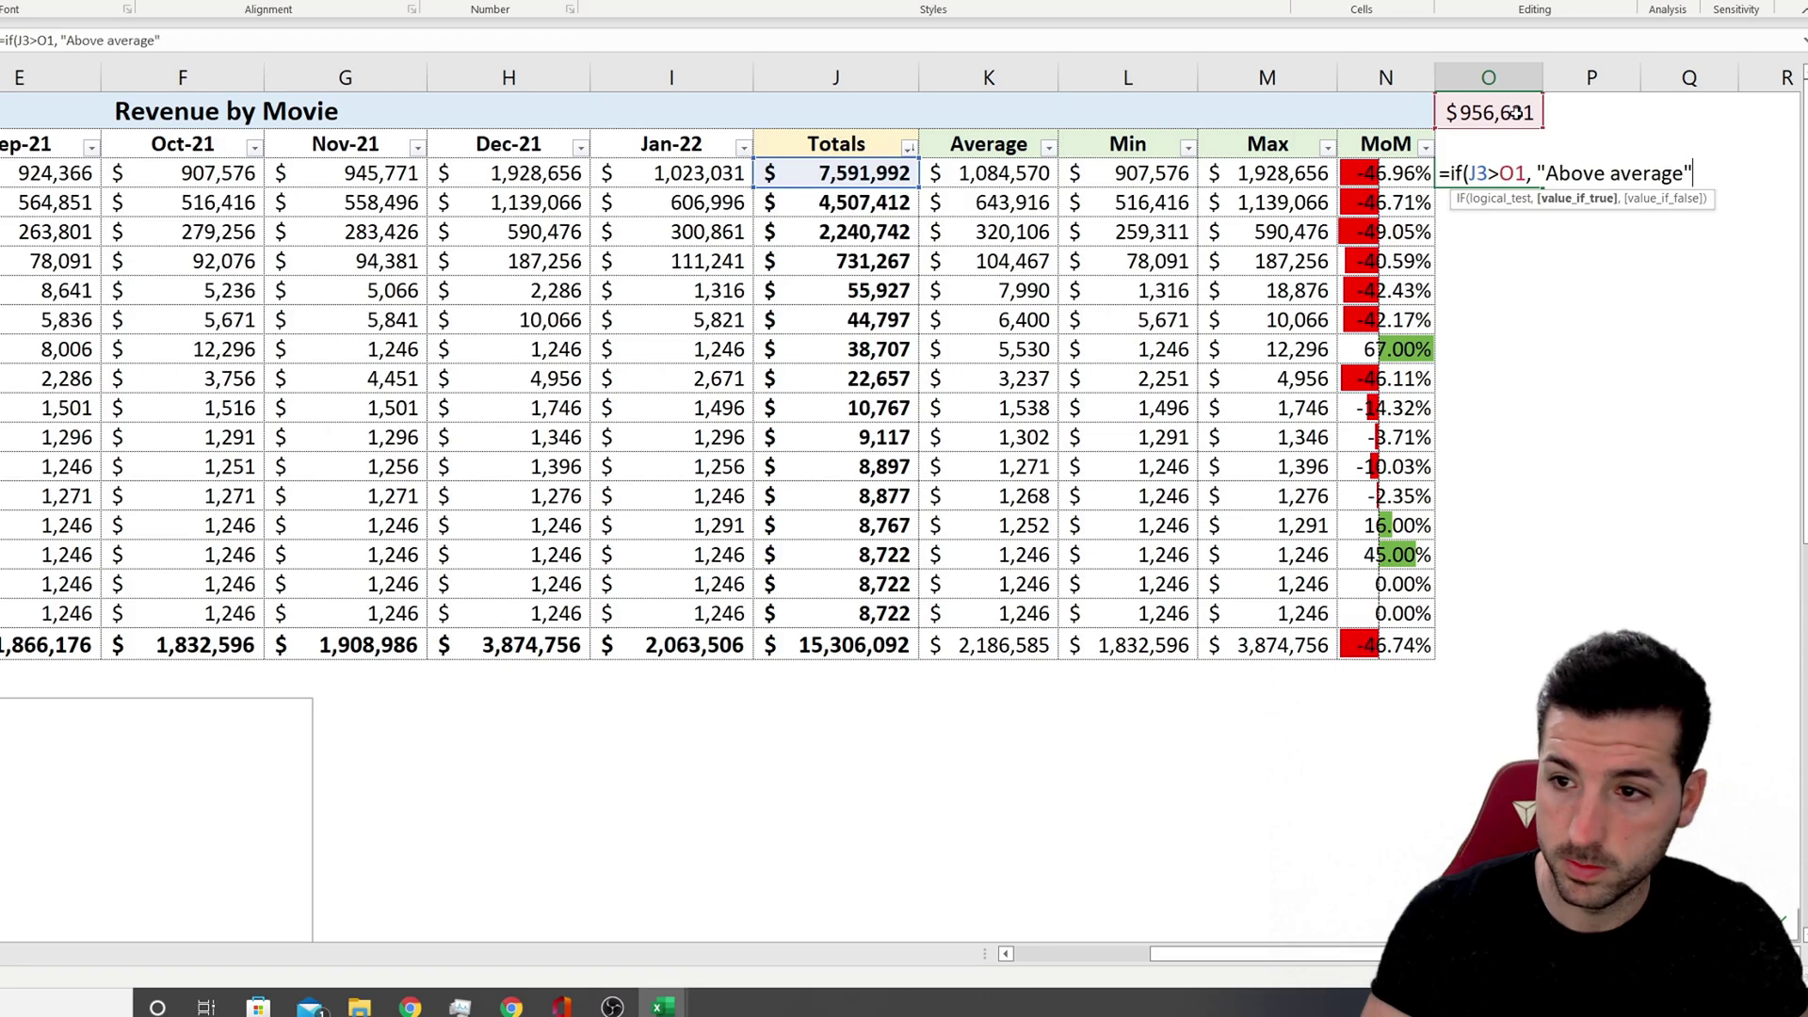
type("\",")
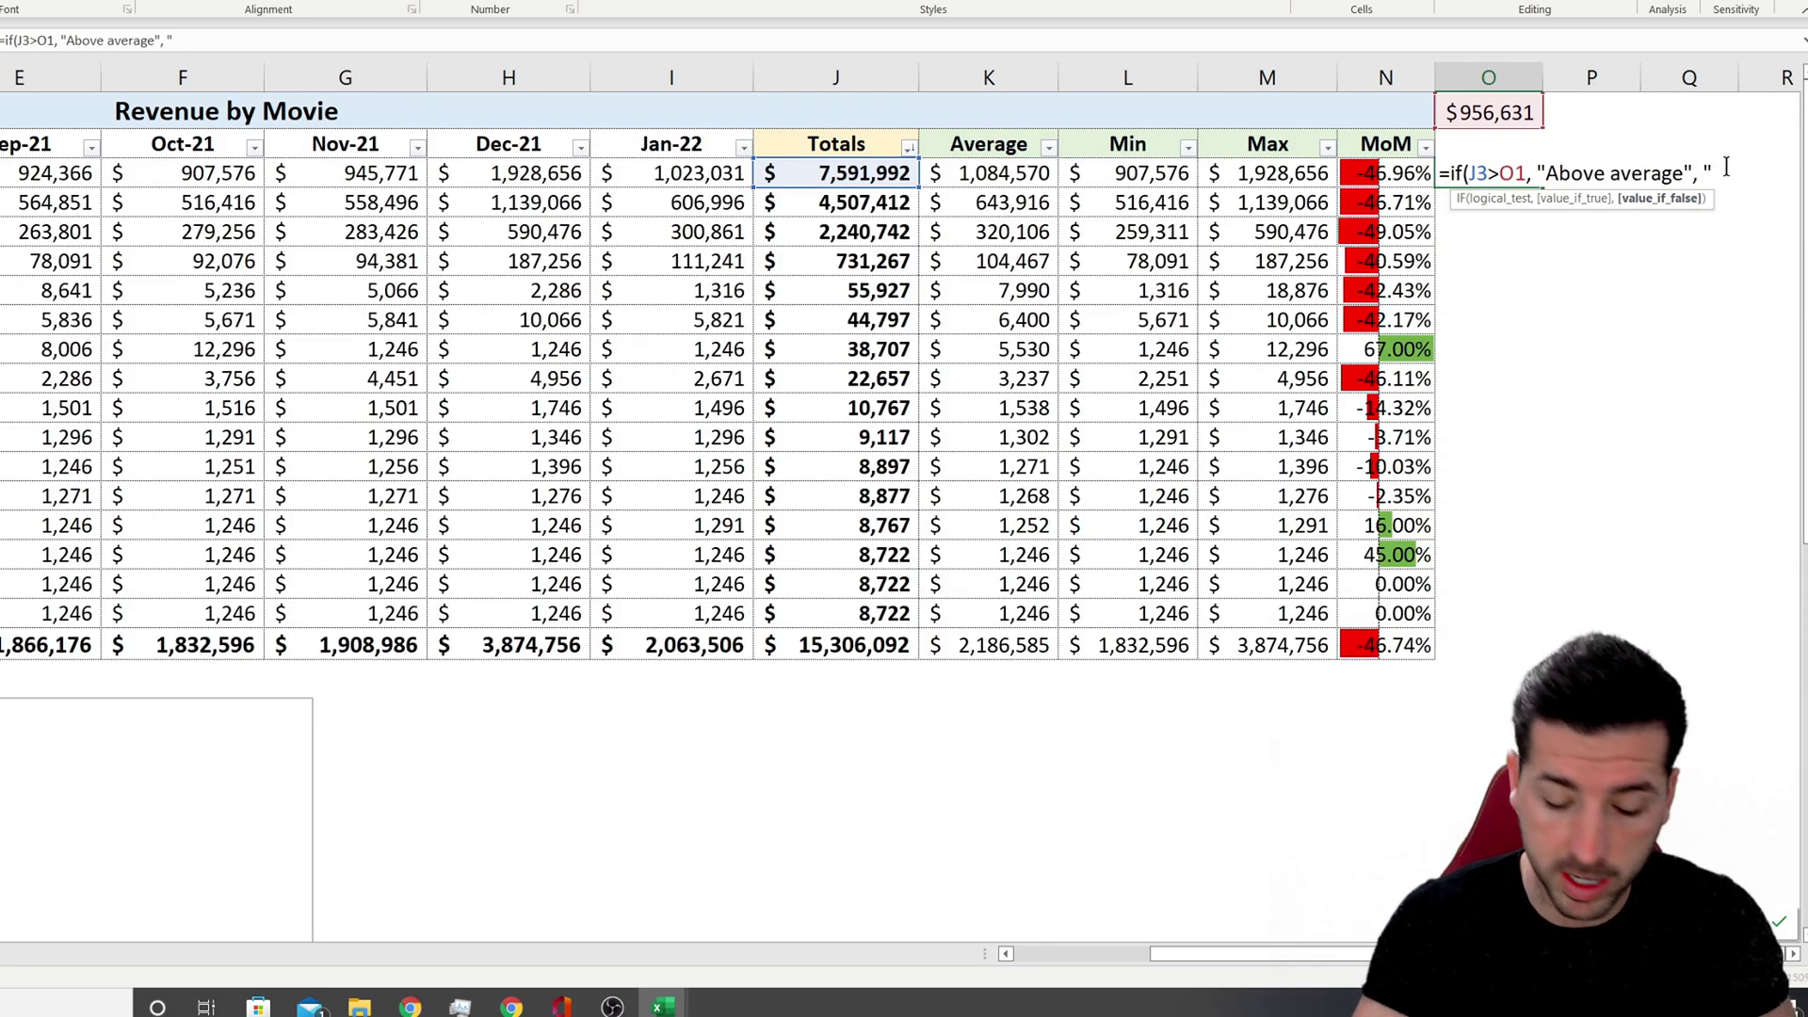
type("elow A")
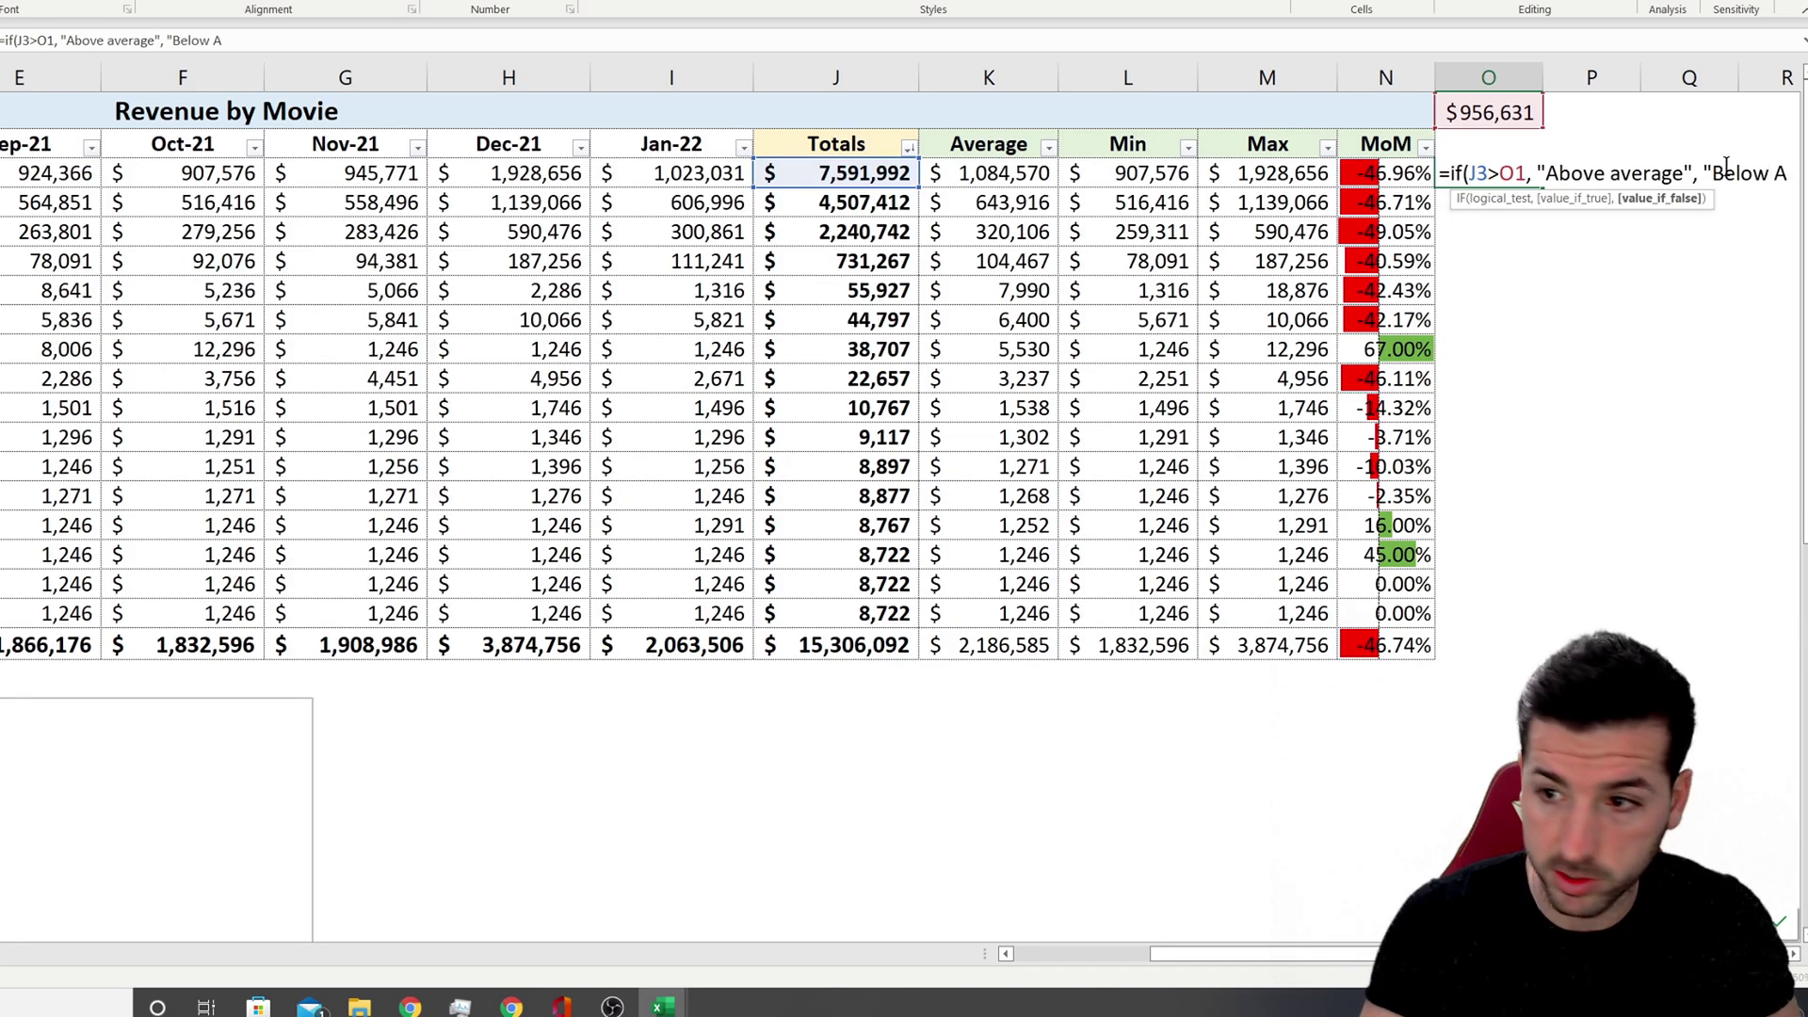
type("vegage")
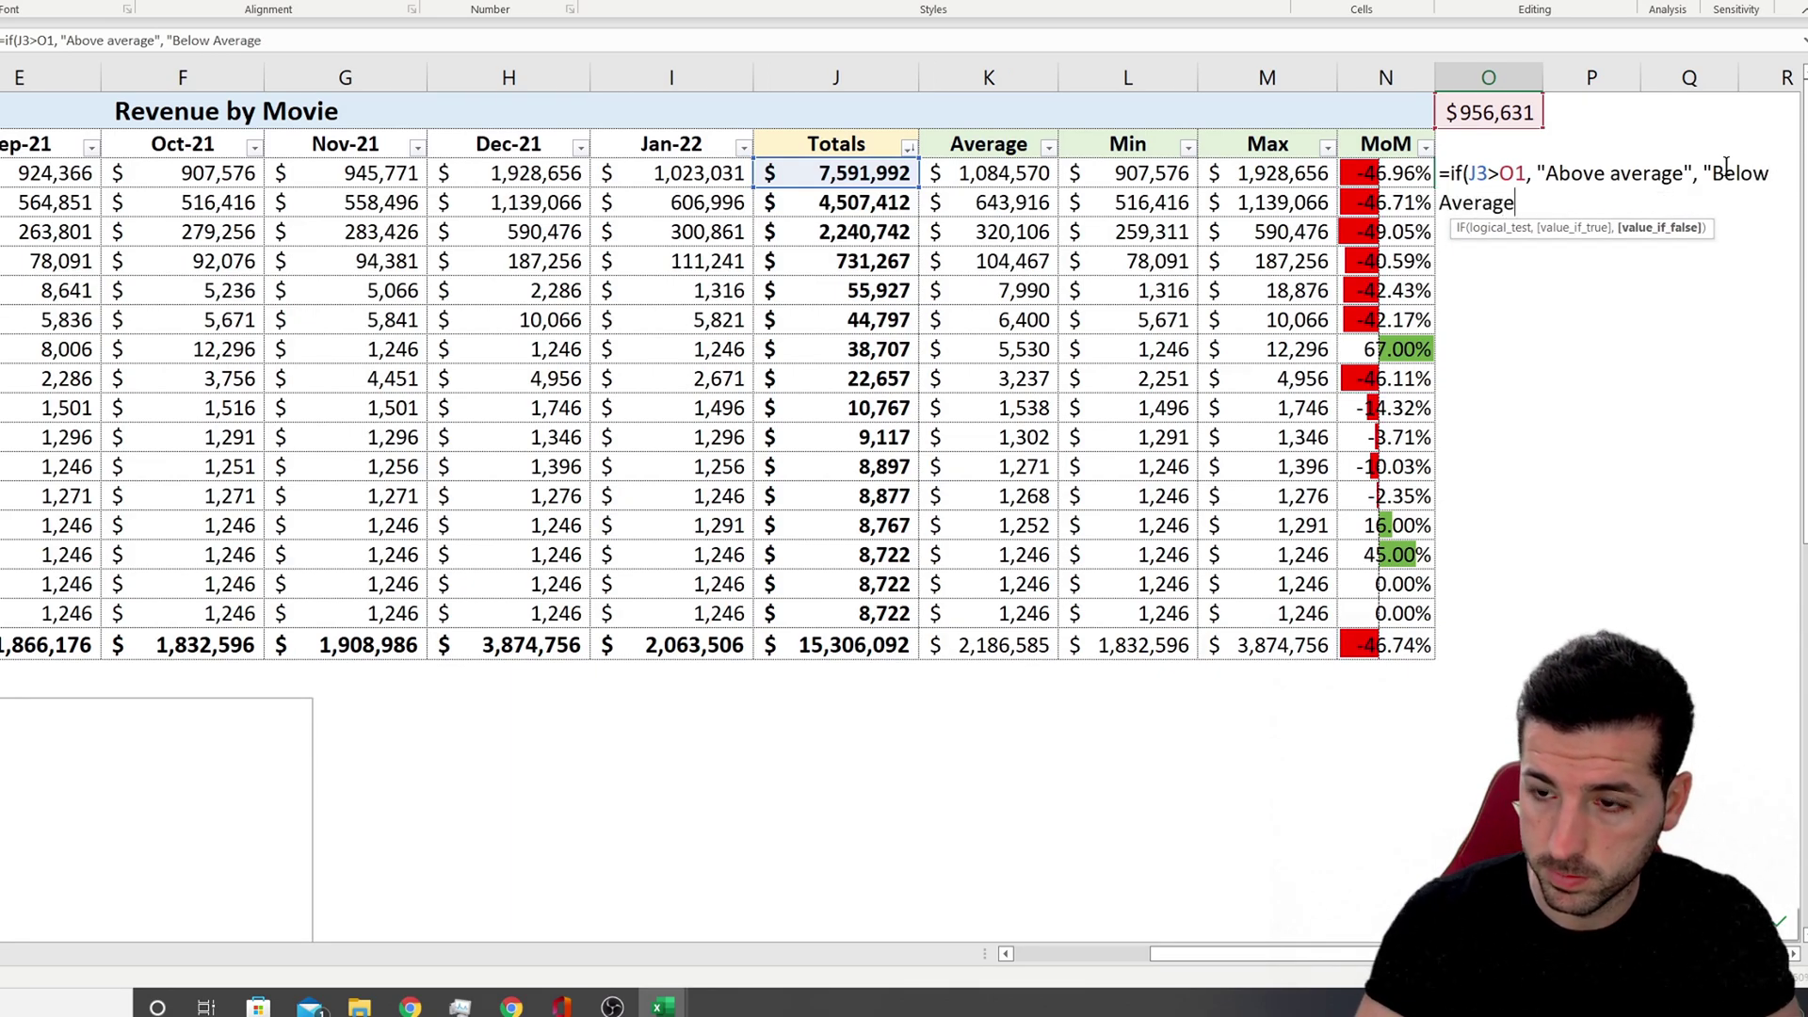
type("\")")
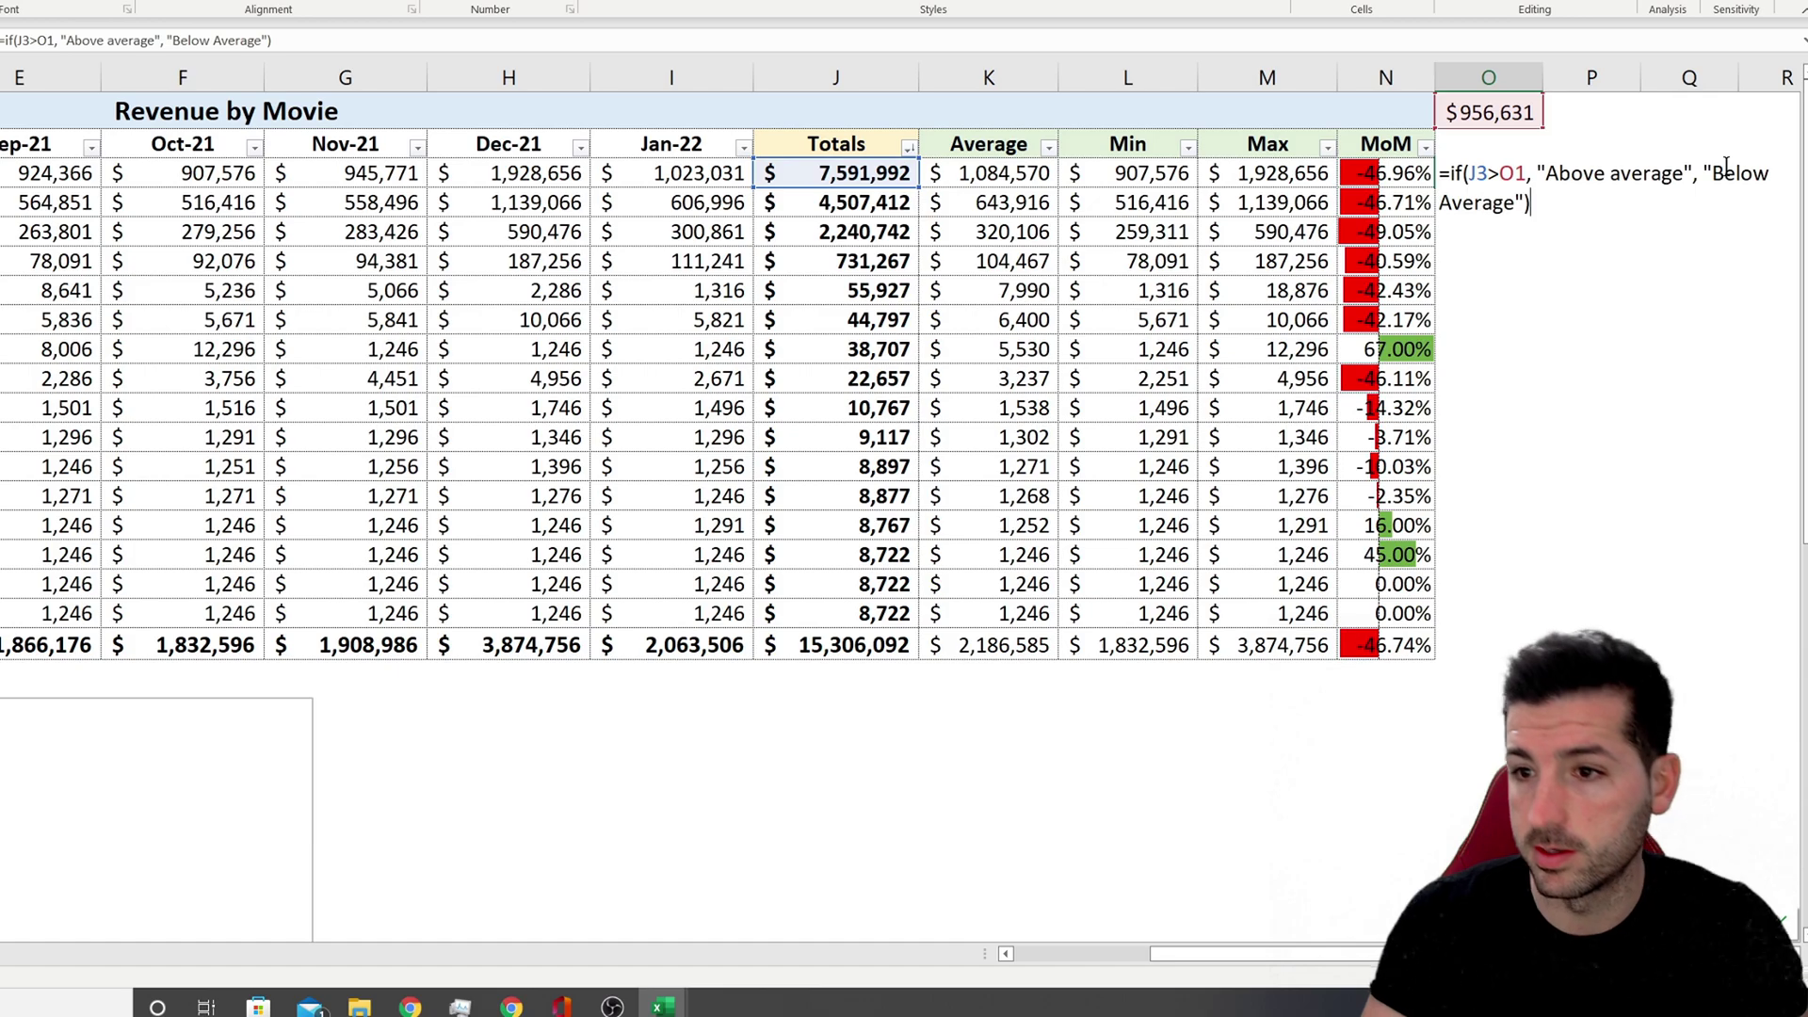
key("Return")
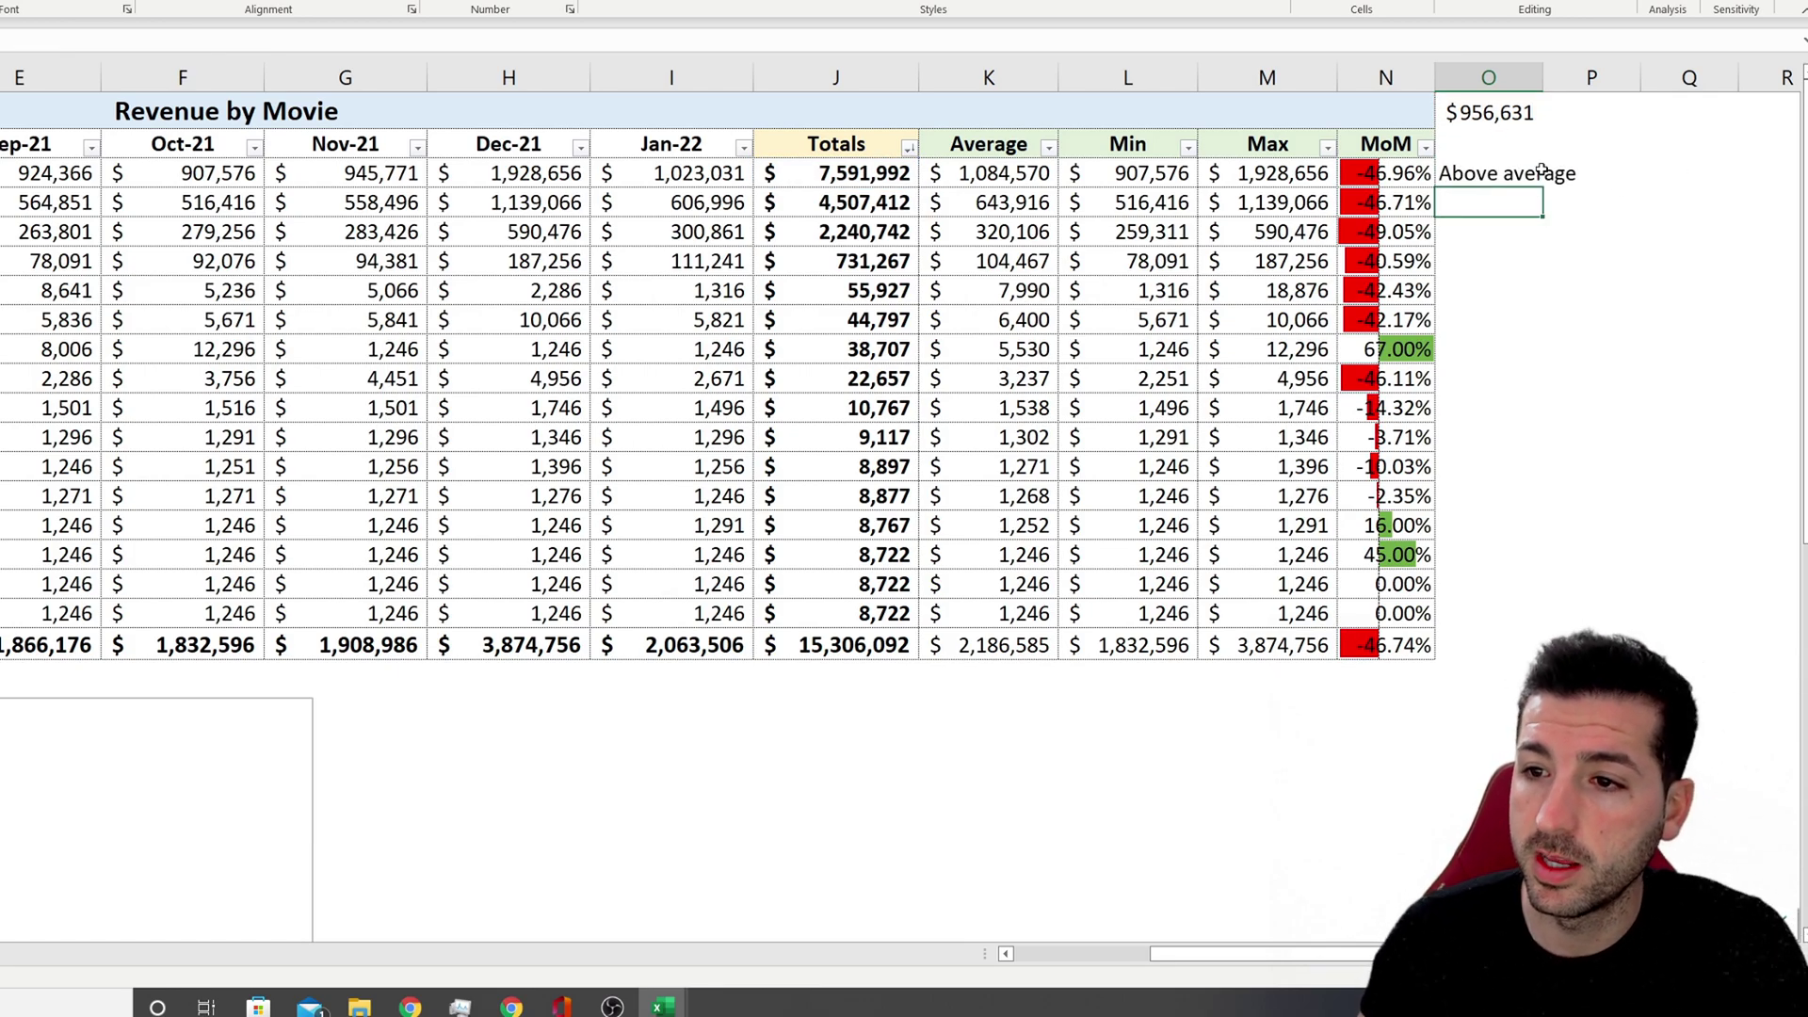
Check O3 against J3 and O1, and fill its IF formula down column O to row 19
left_click(1535, 172)
left_click(838, 172)
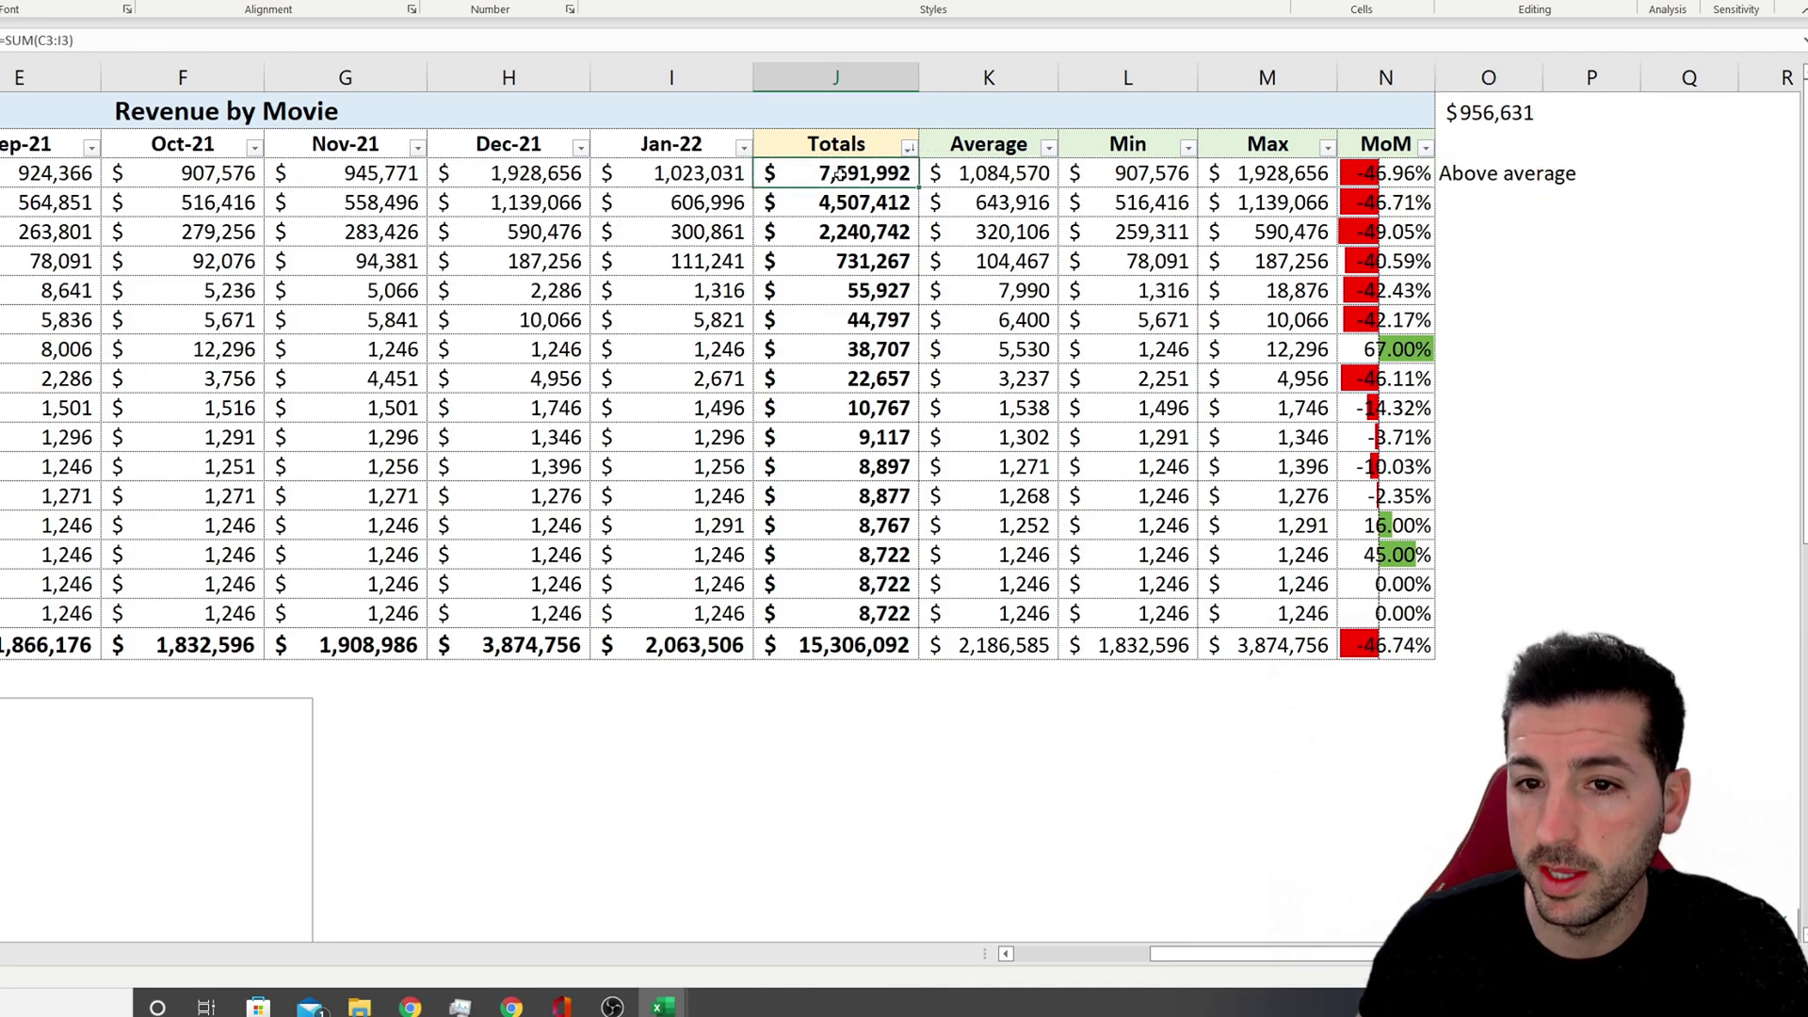
left_click(1496, 115)
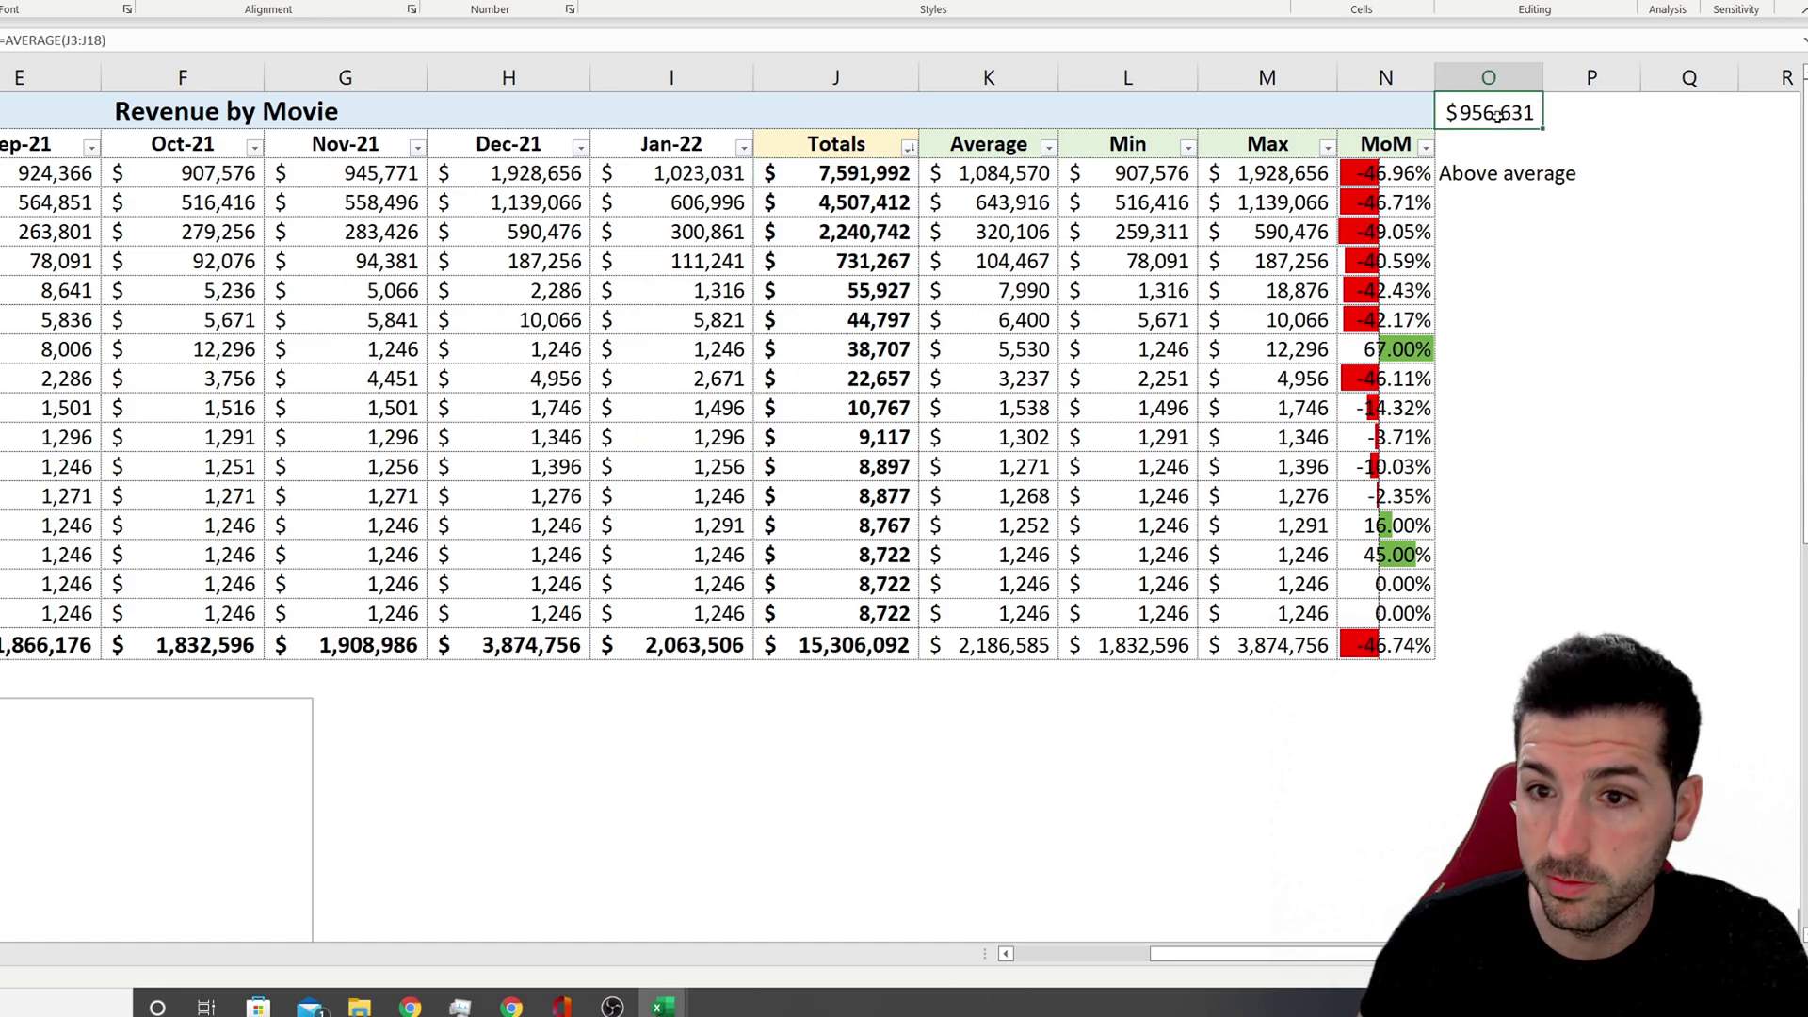
left_click(1498, 177)
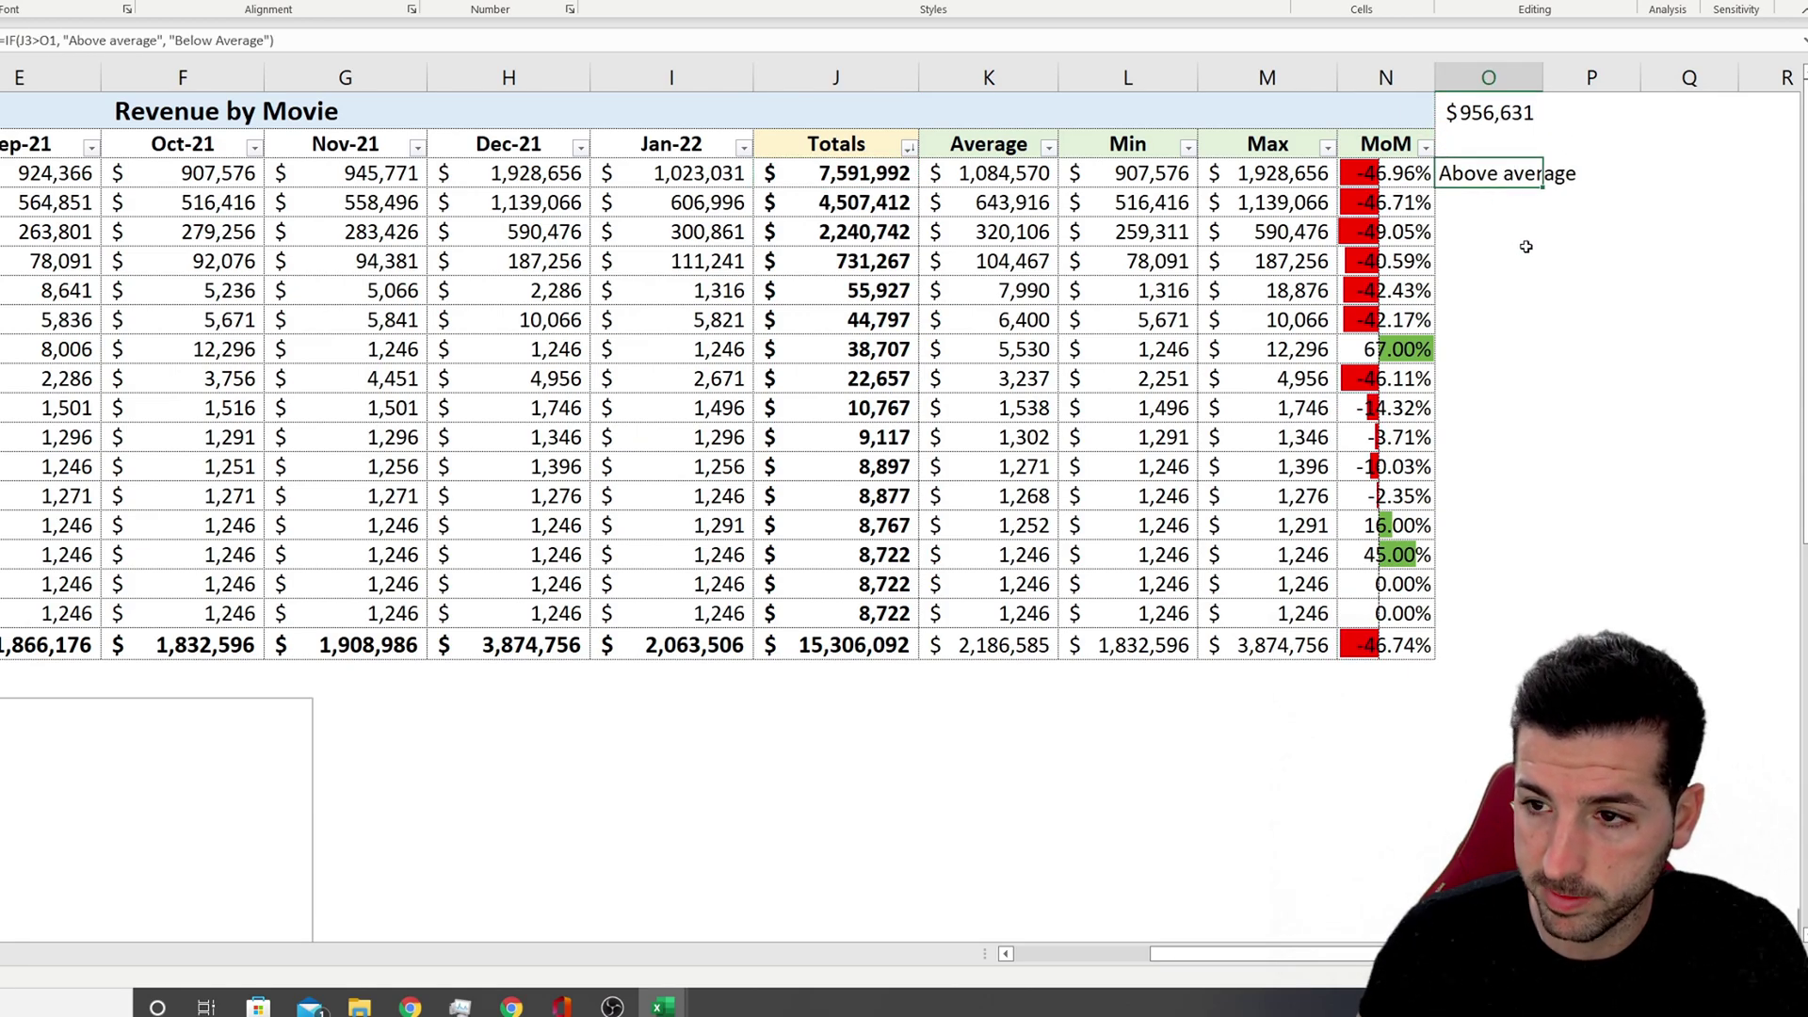
double_click(1542, 186)
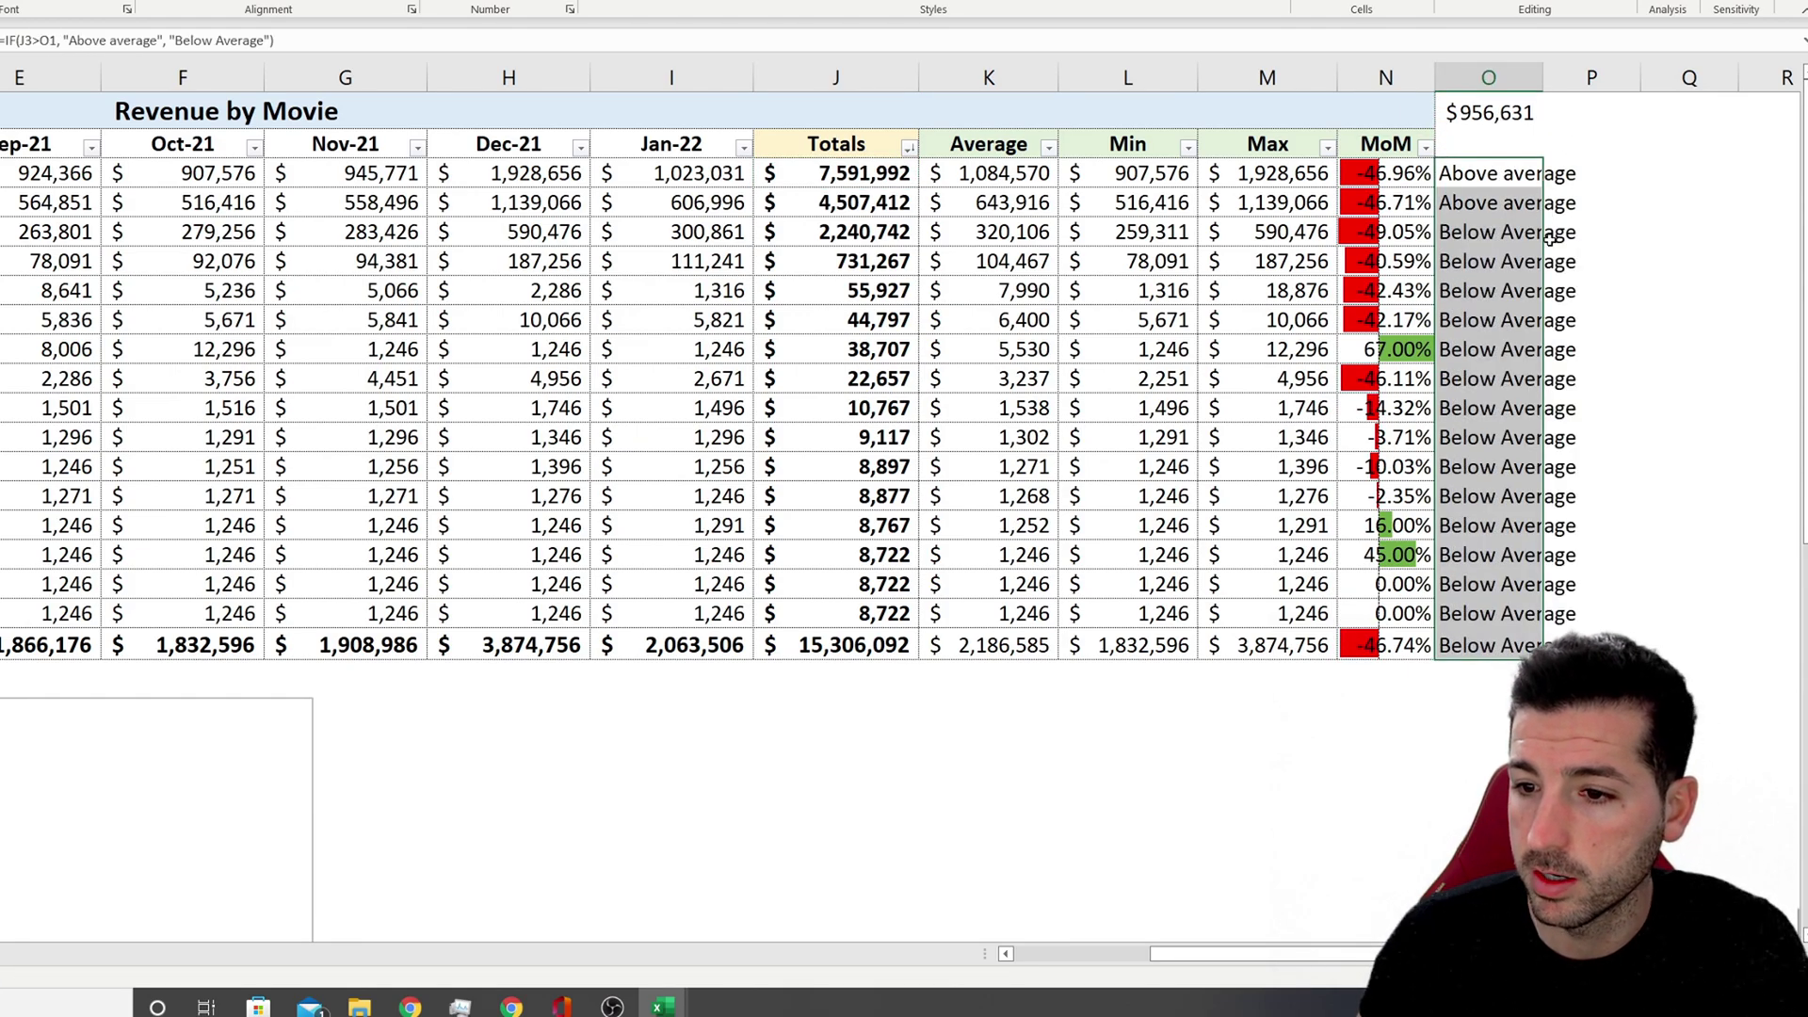
Compare the filled labels with their movie totals and examine which average cell the copied formula in O5 references
left_click(1486, 207)
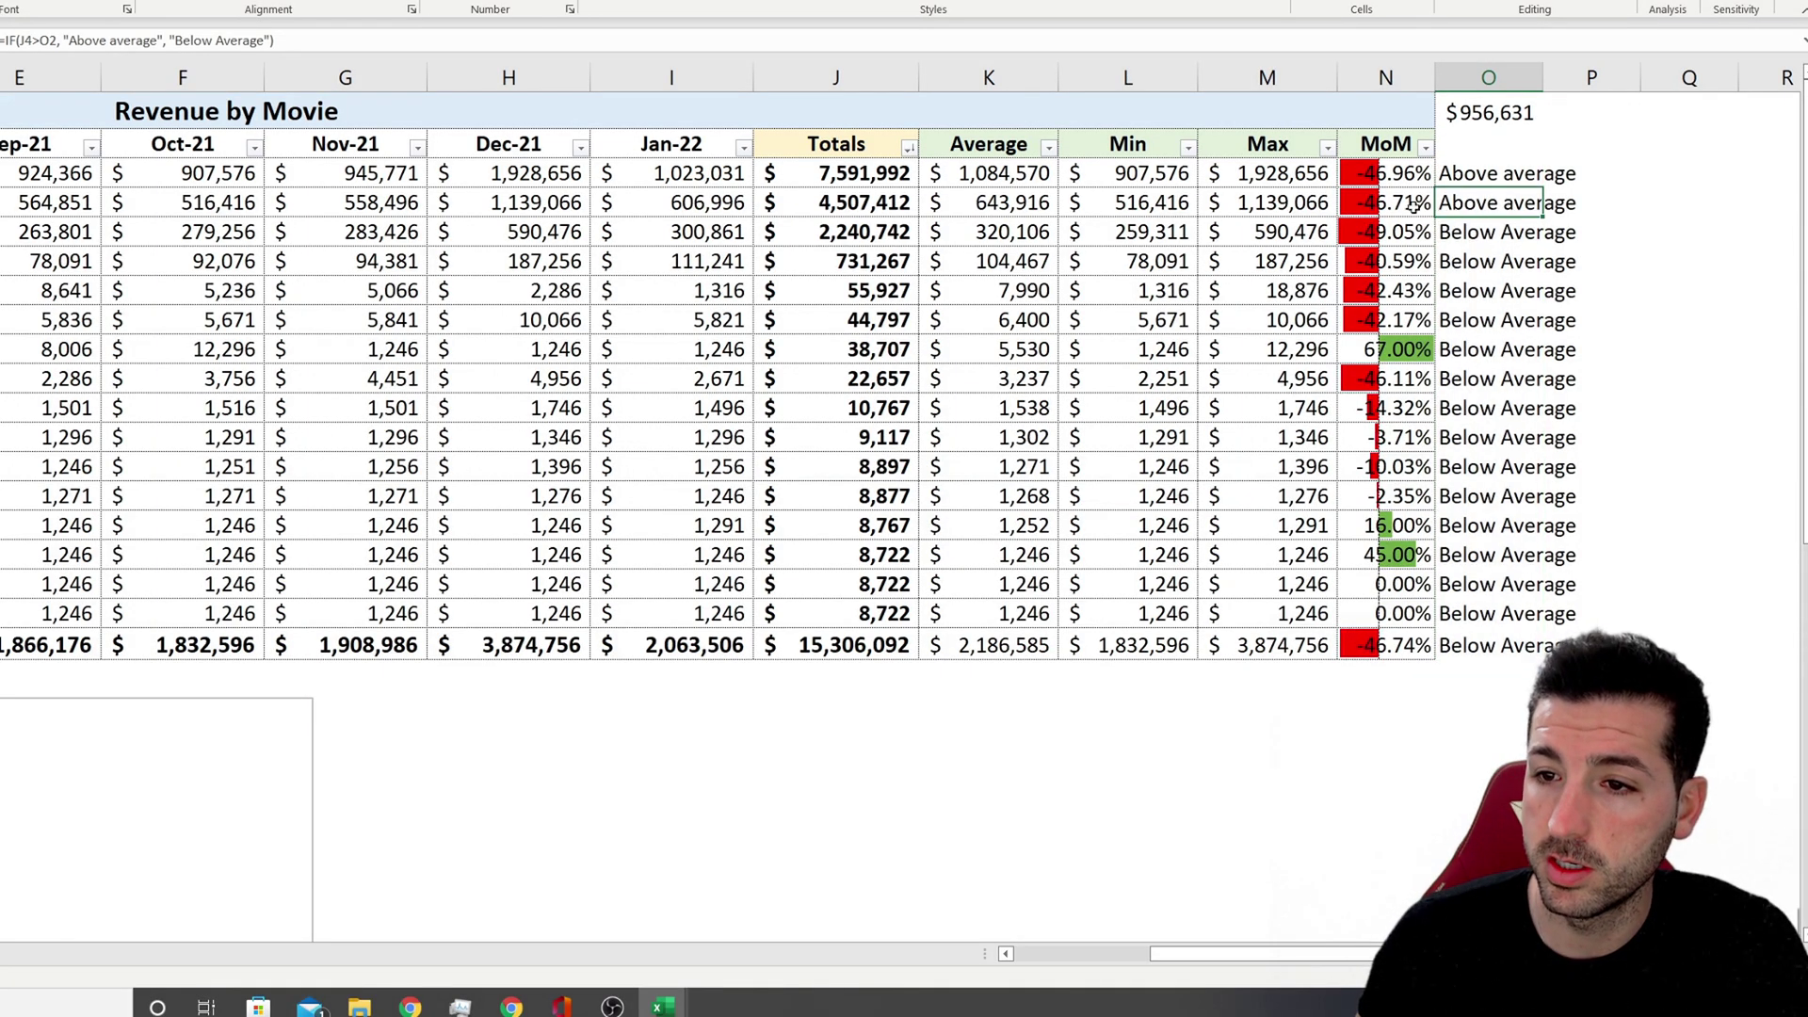
left_click(877, 200)
left_click_drag(1469, 235, 1490, 468)
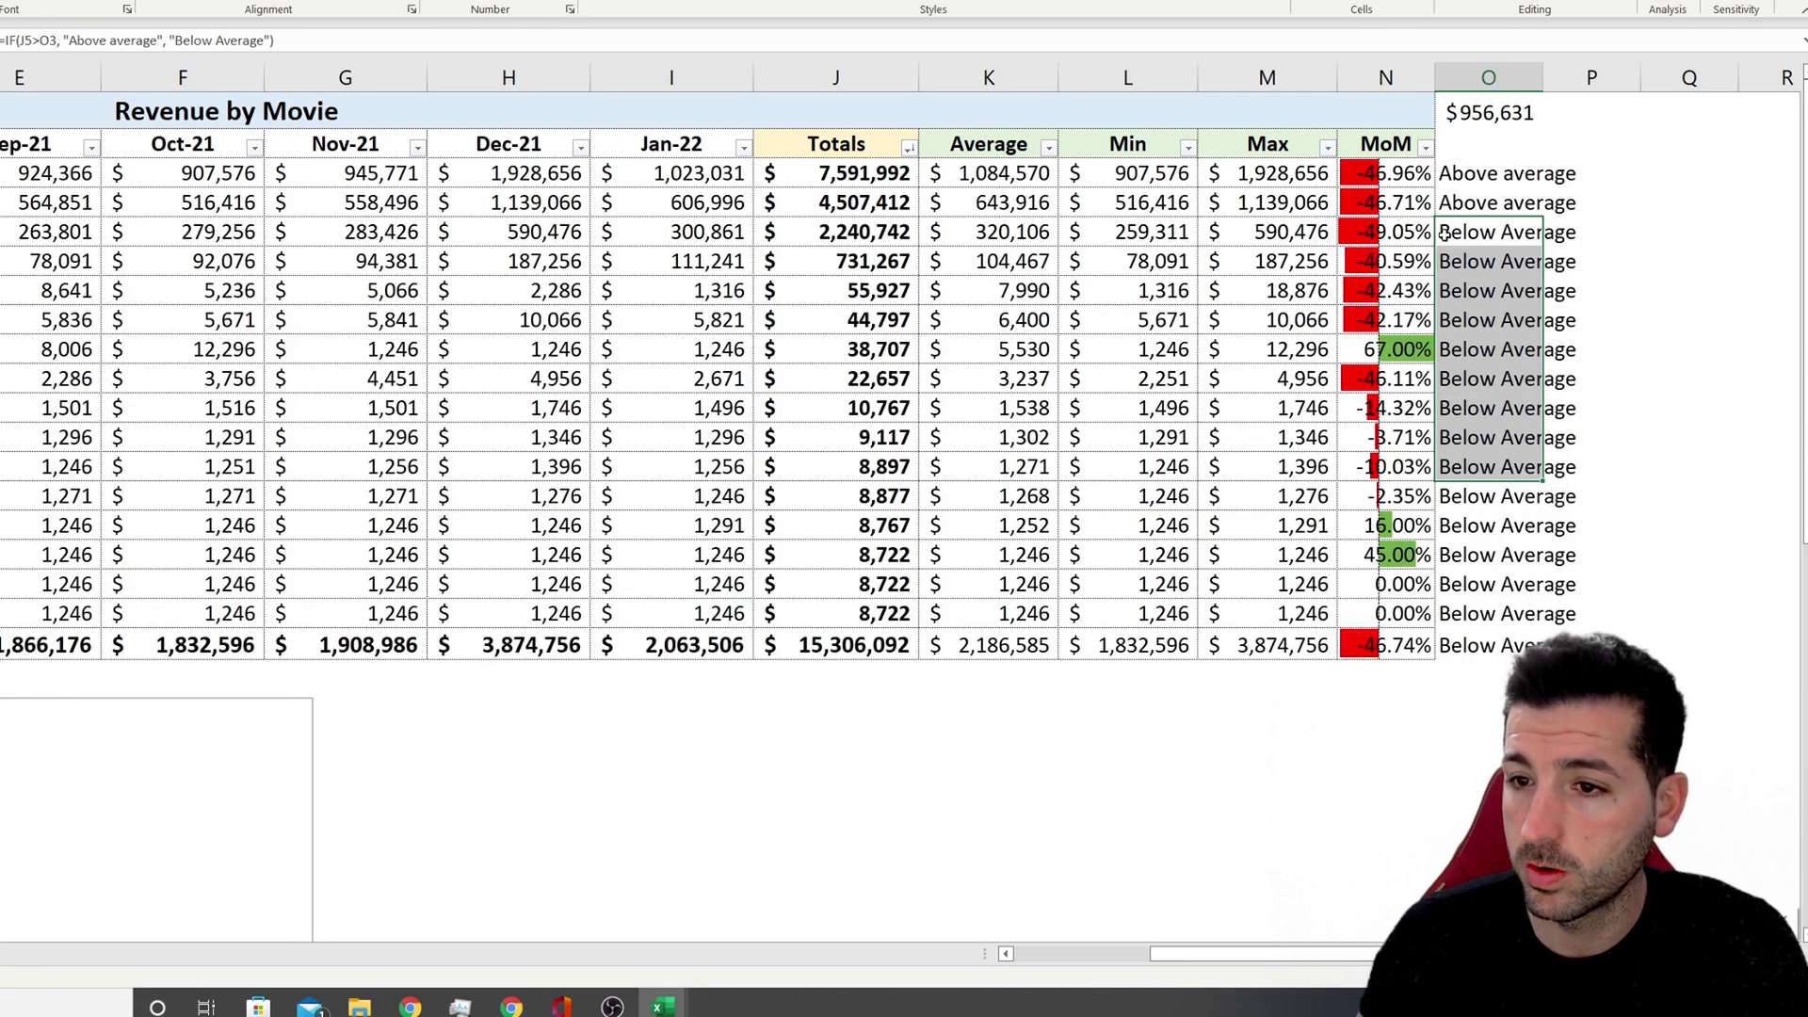
left_click(865, 235)
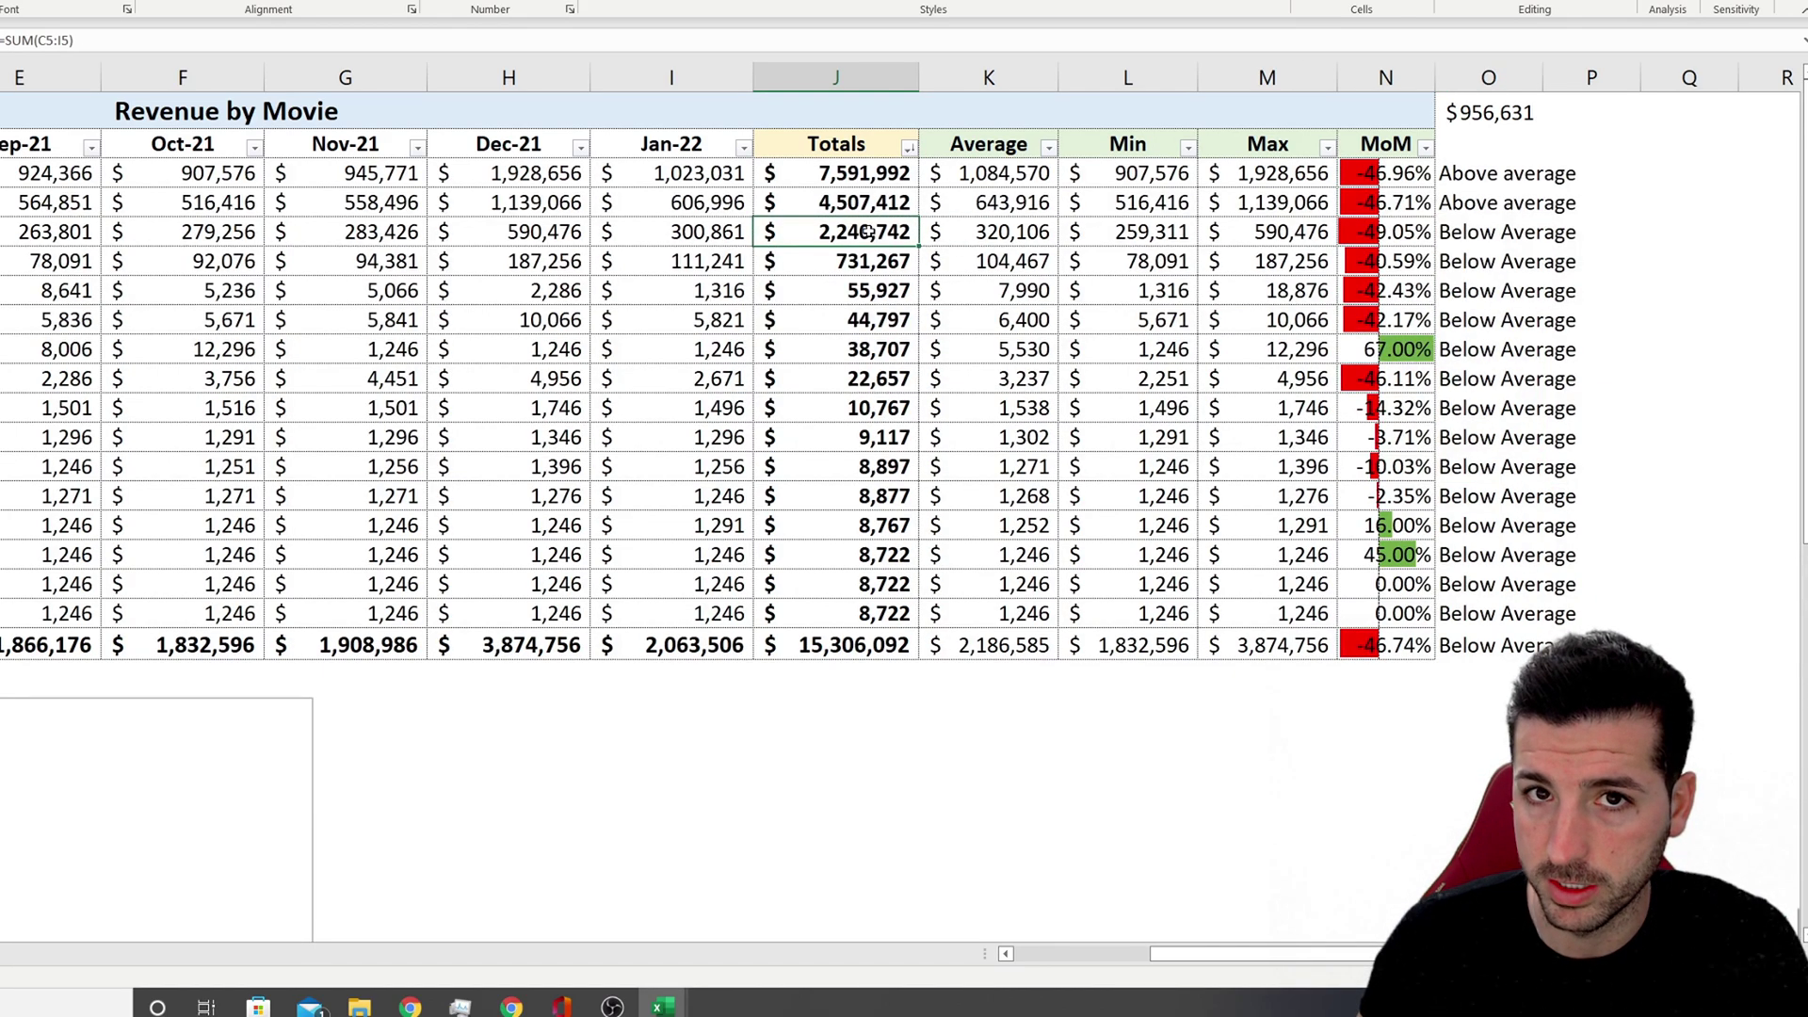
left_click(1486, 117)
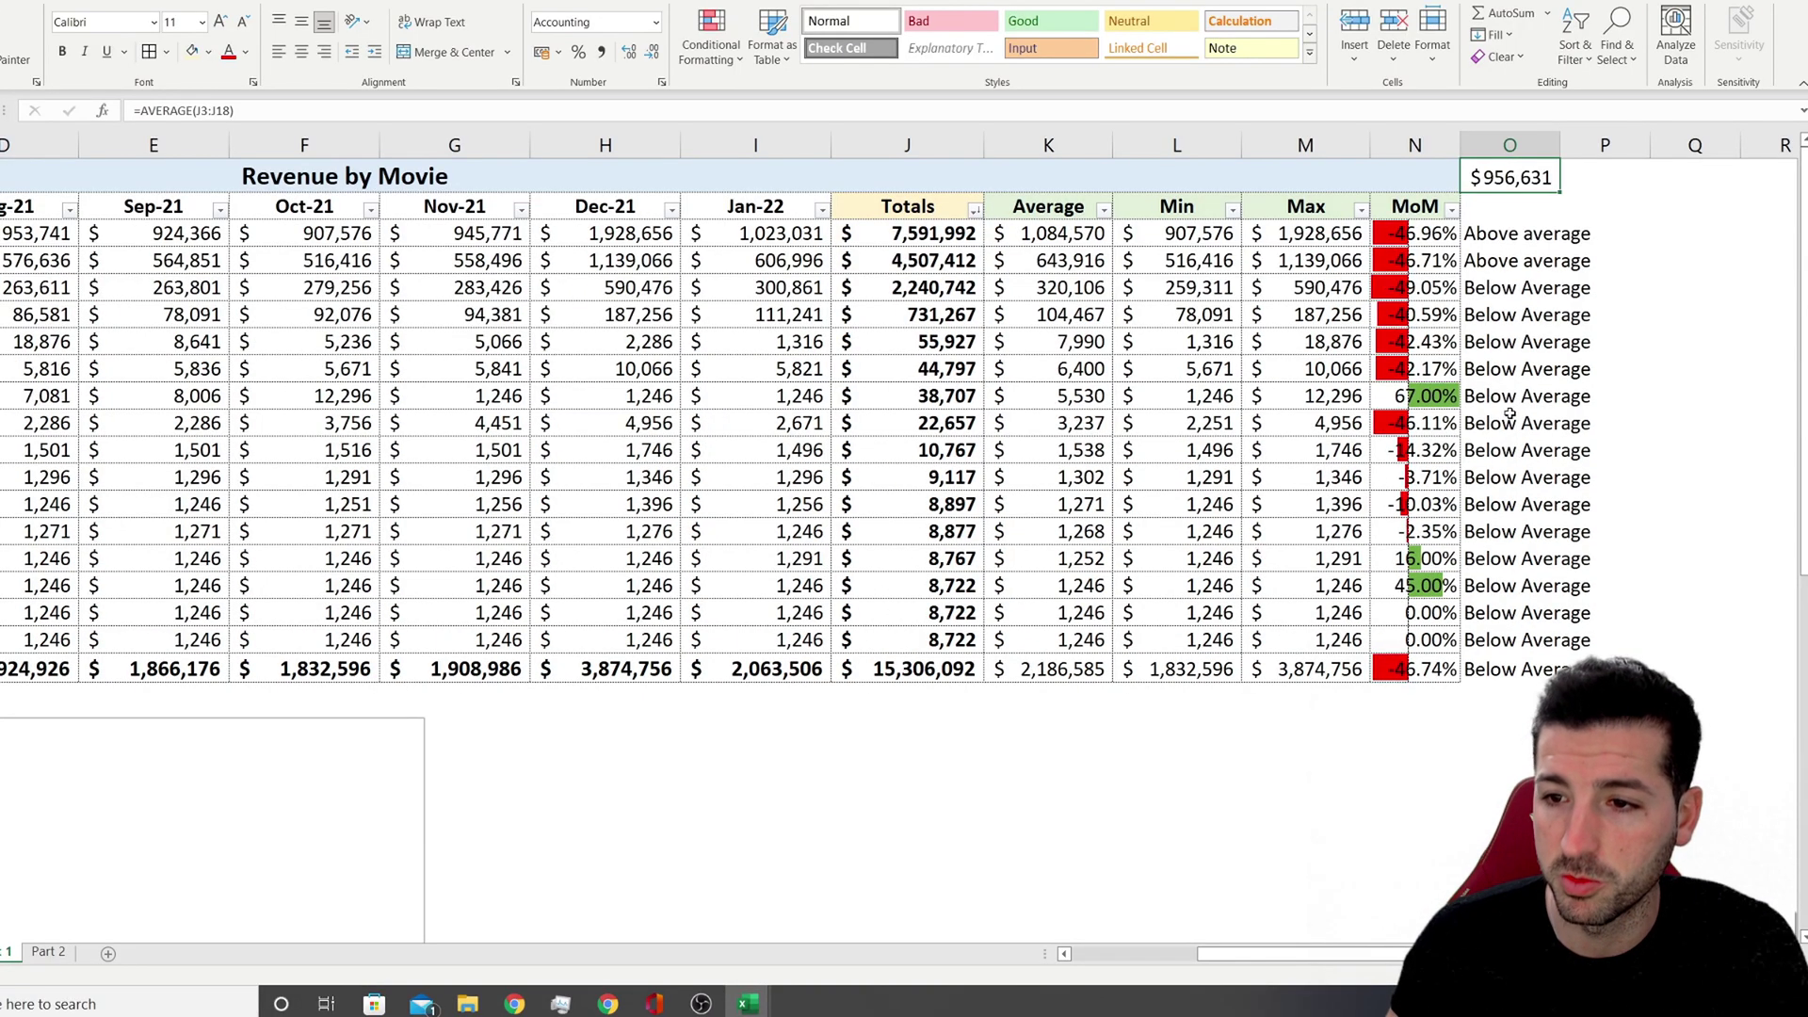
left_click(1488, 291)
left_click(701, 106)
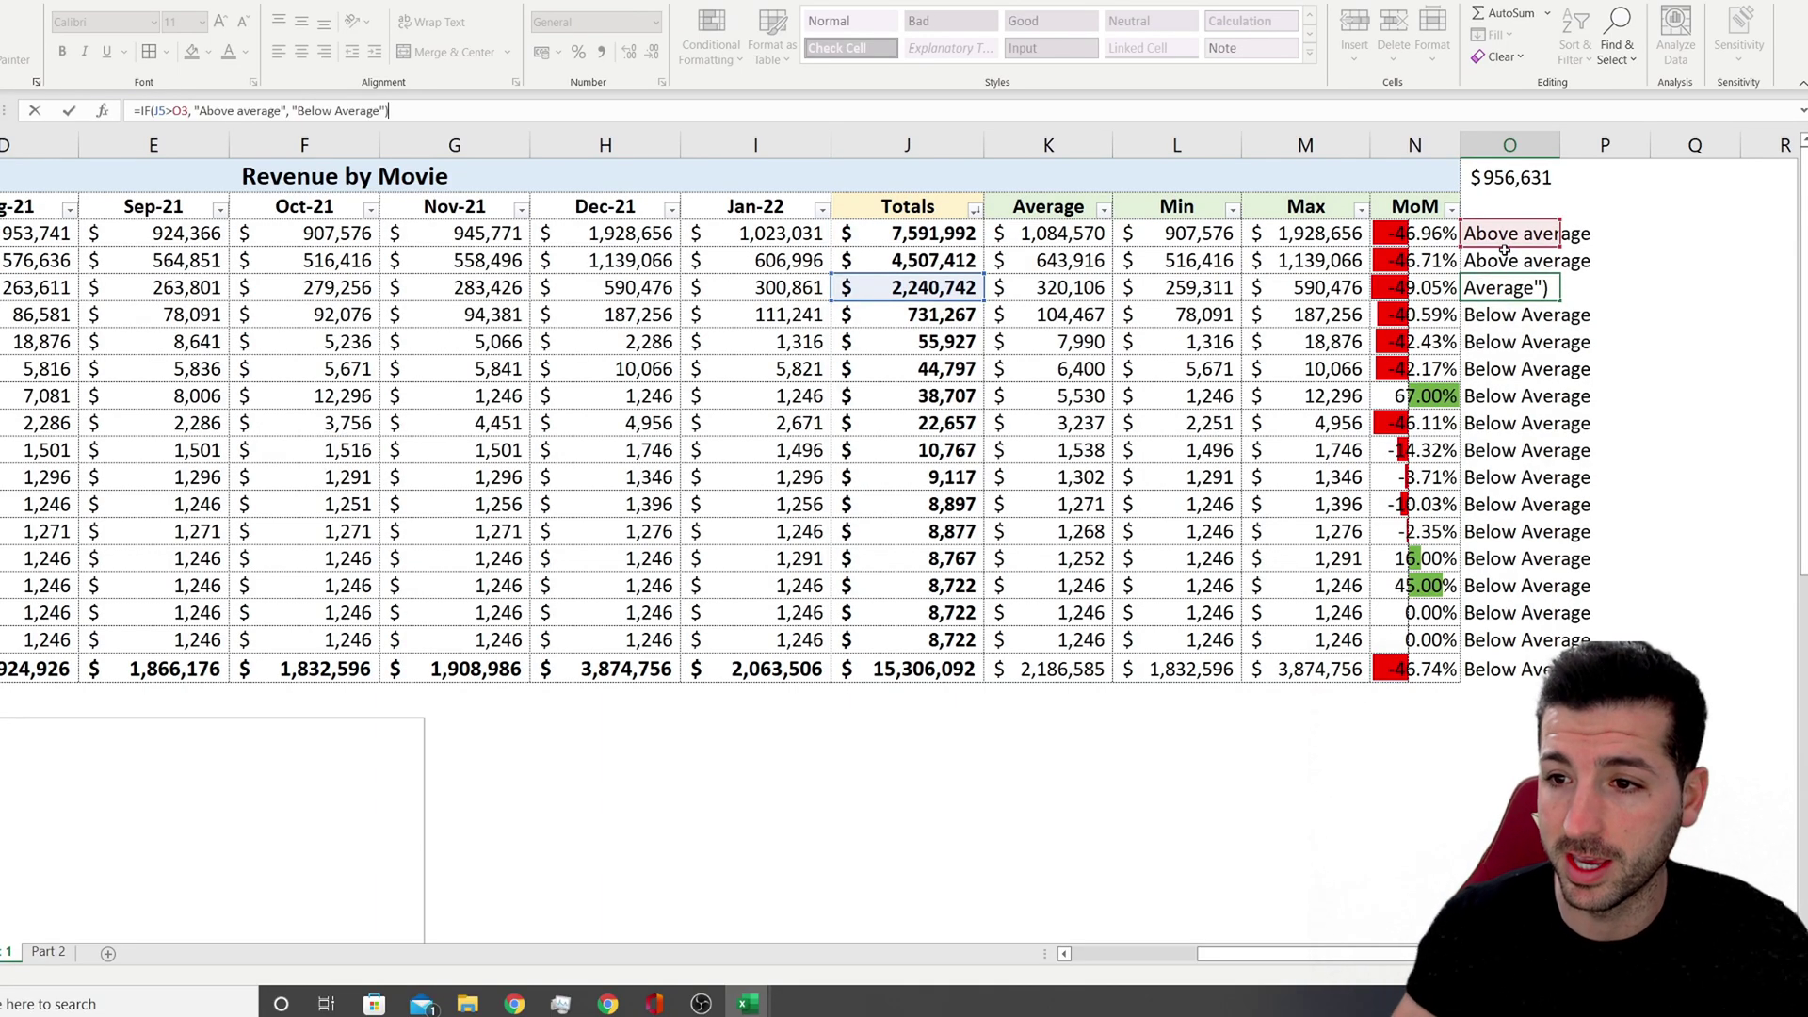
left_click(1542, 345)
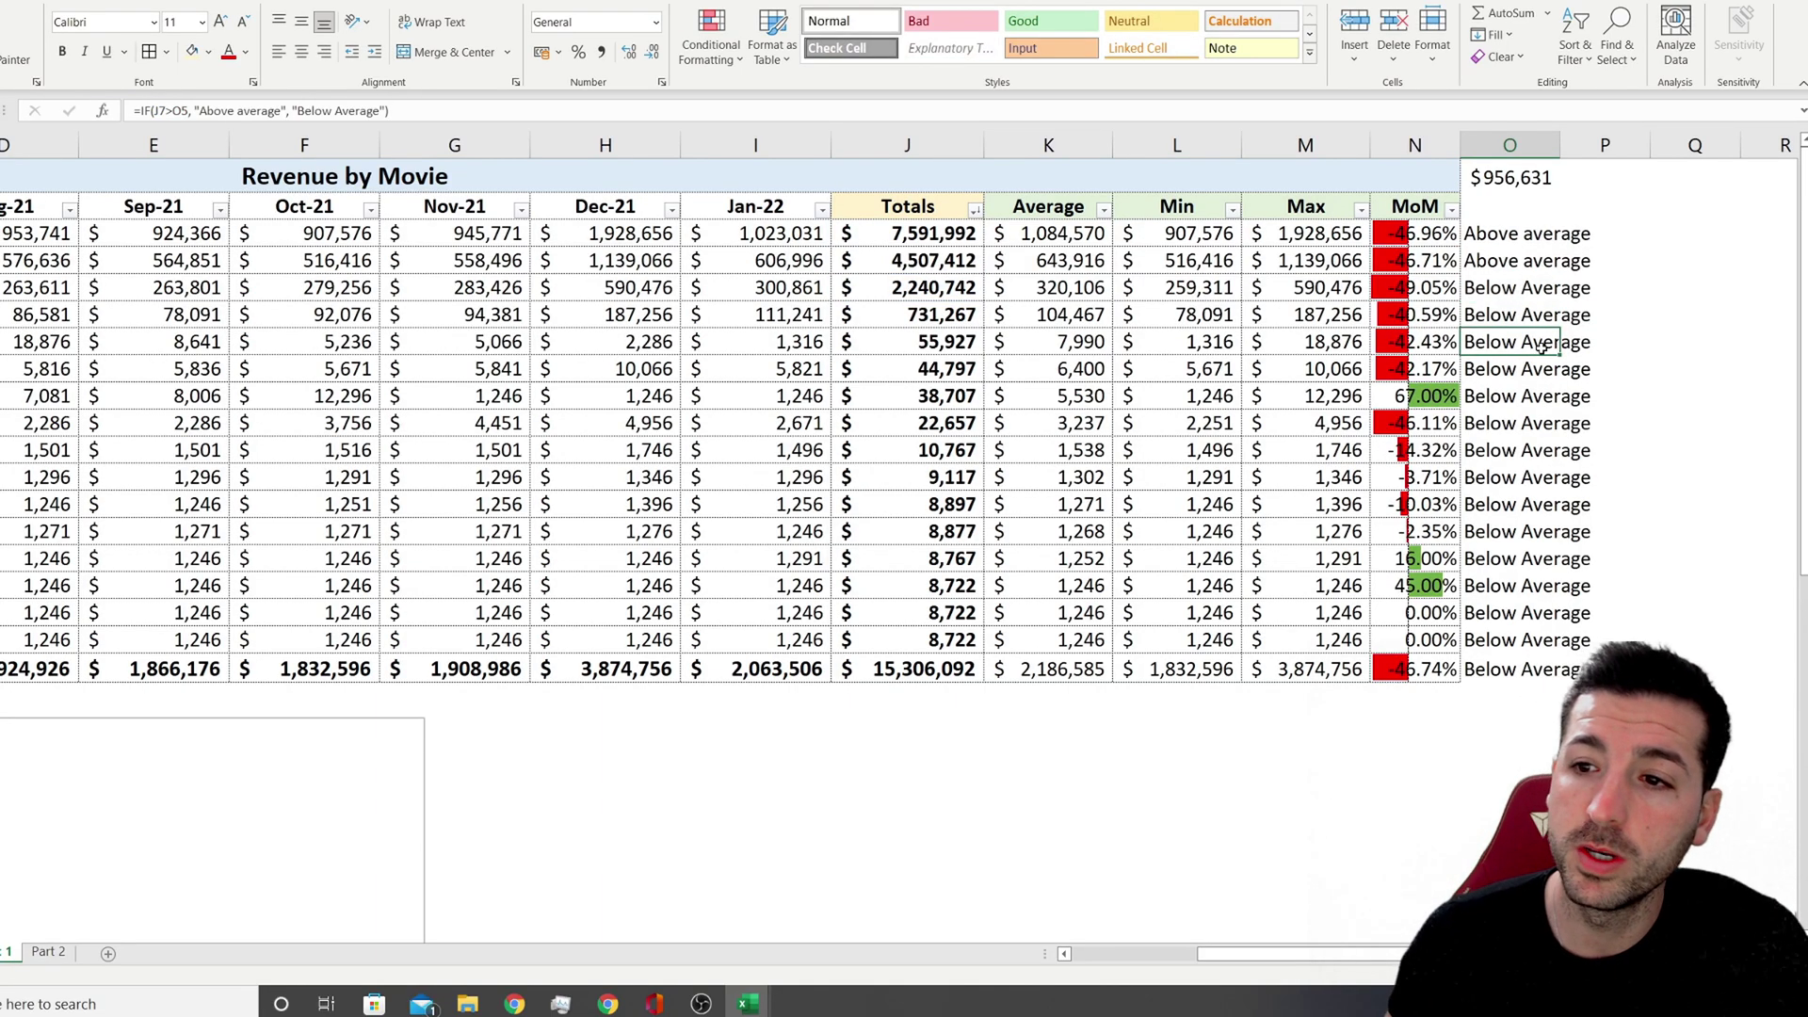
Make the average reference absolute as $O$1 in the O3 formula and refill the formula down to O19
left_click(1481, 236)
left_click(1168, 112)
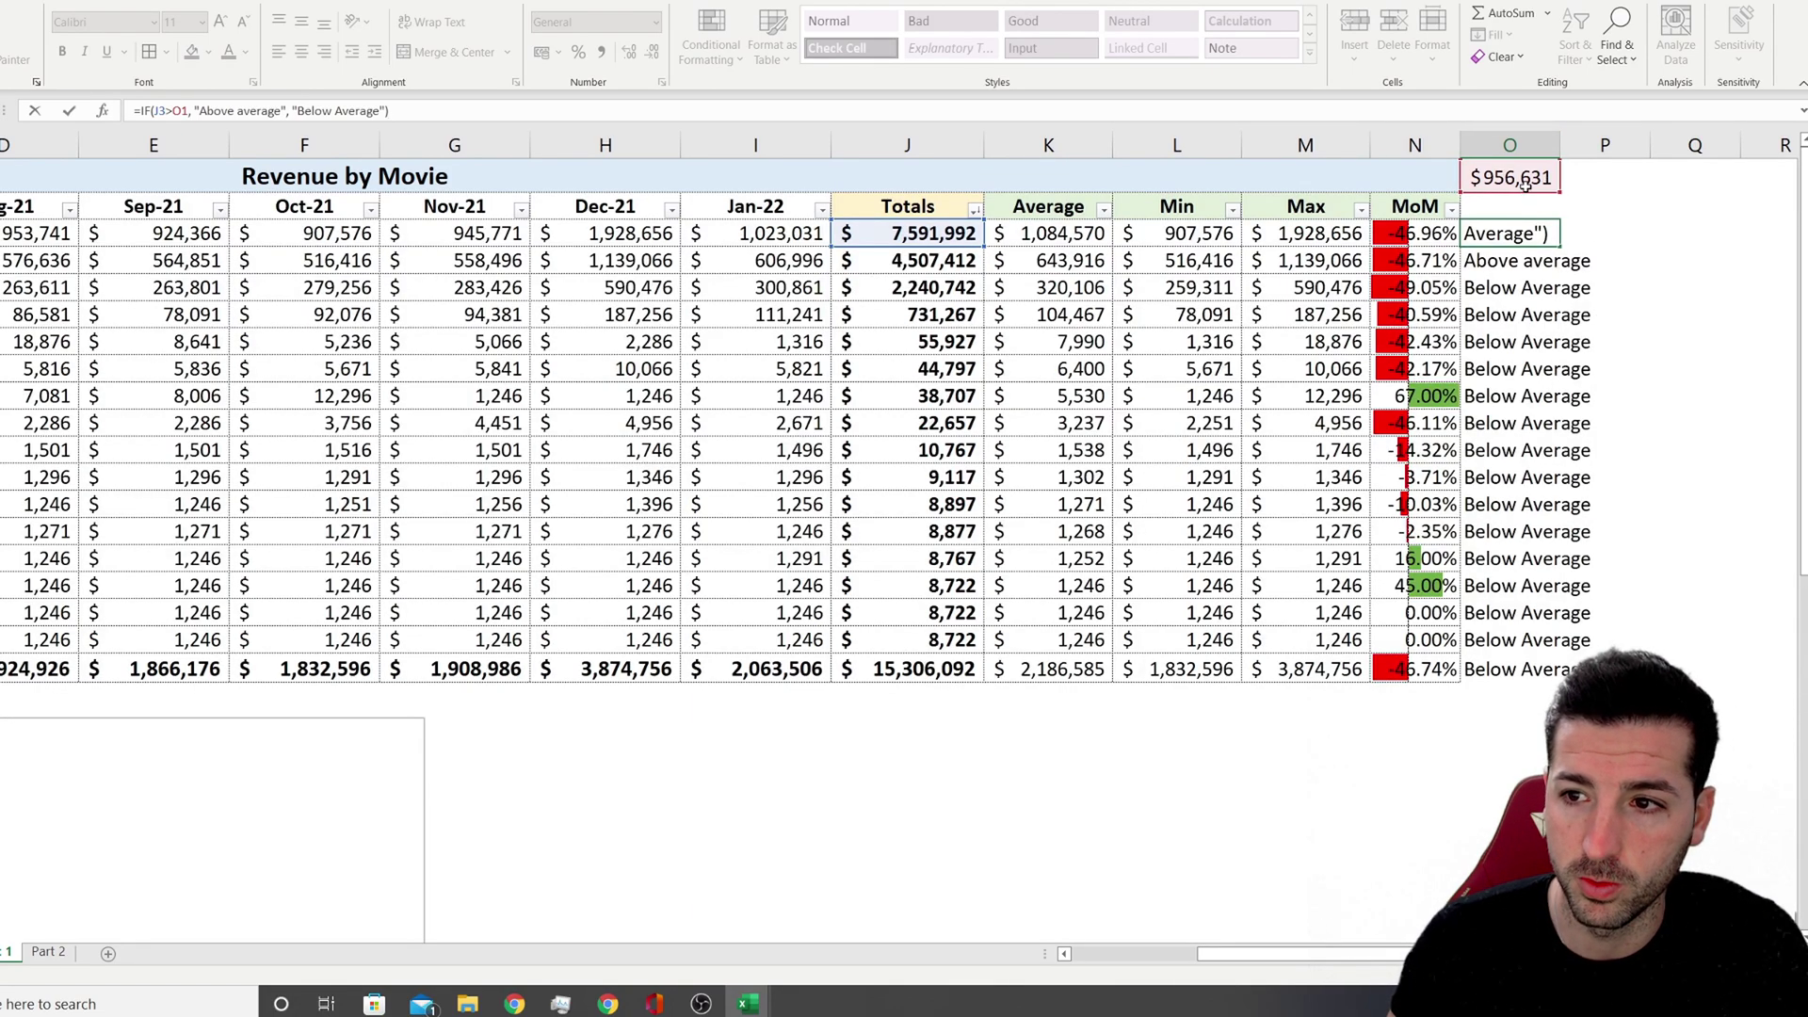
left_click(177, 112)
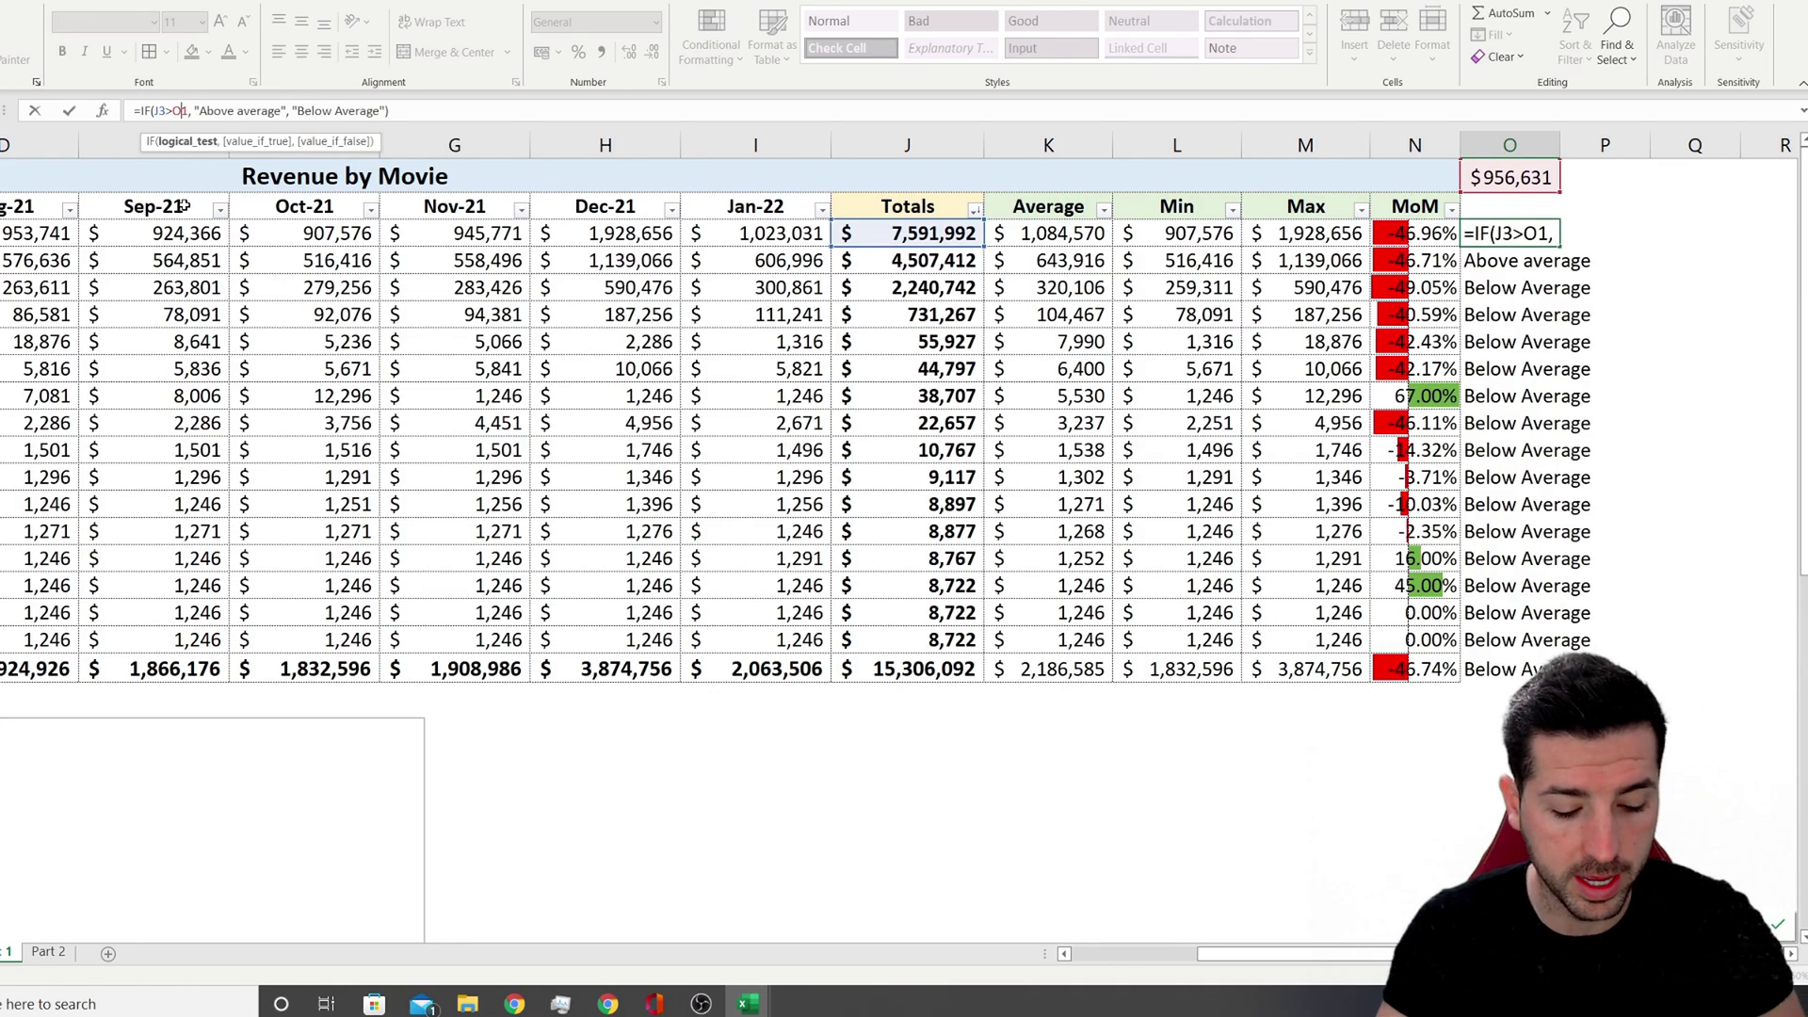
key("F4")
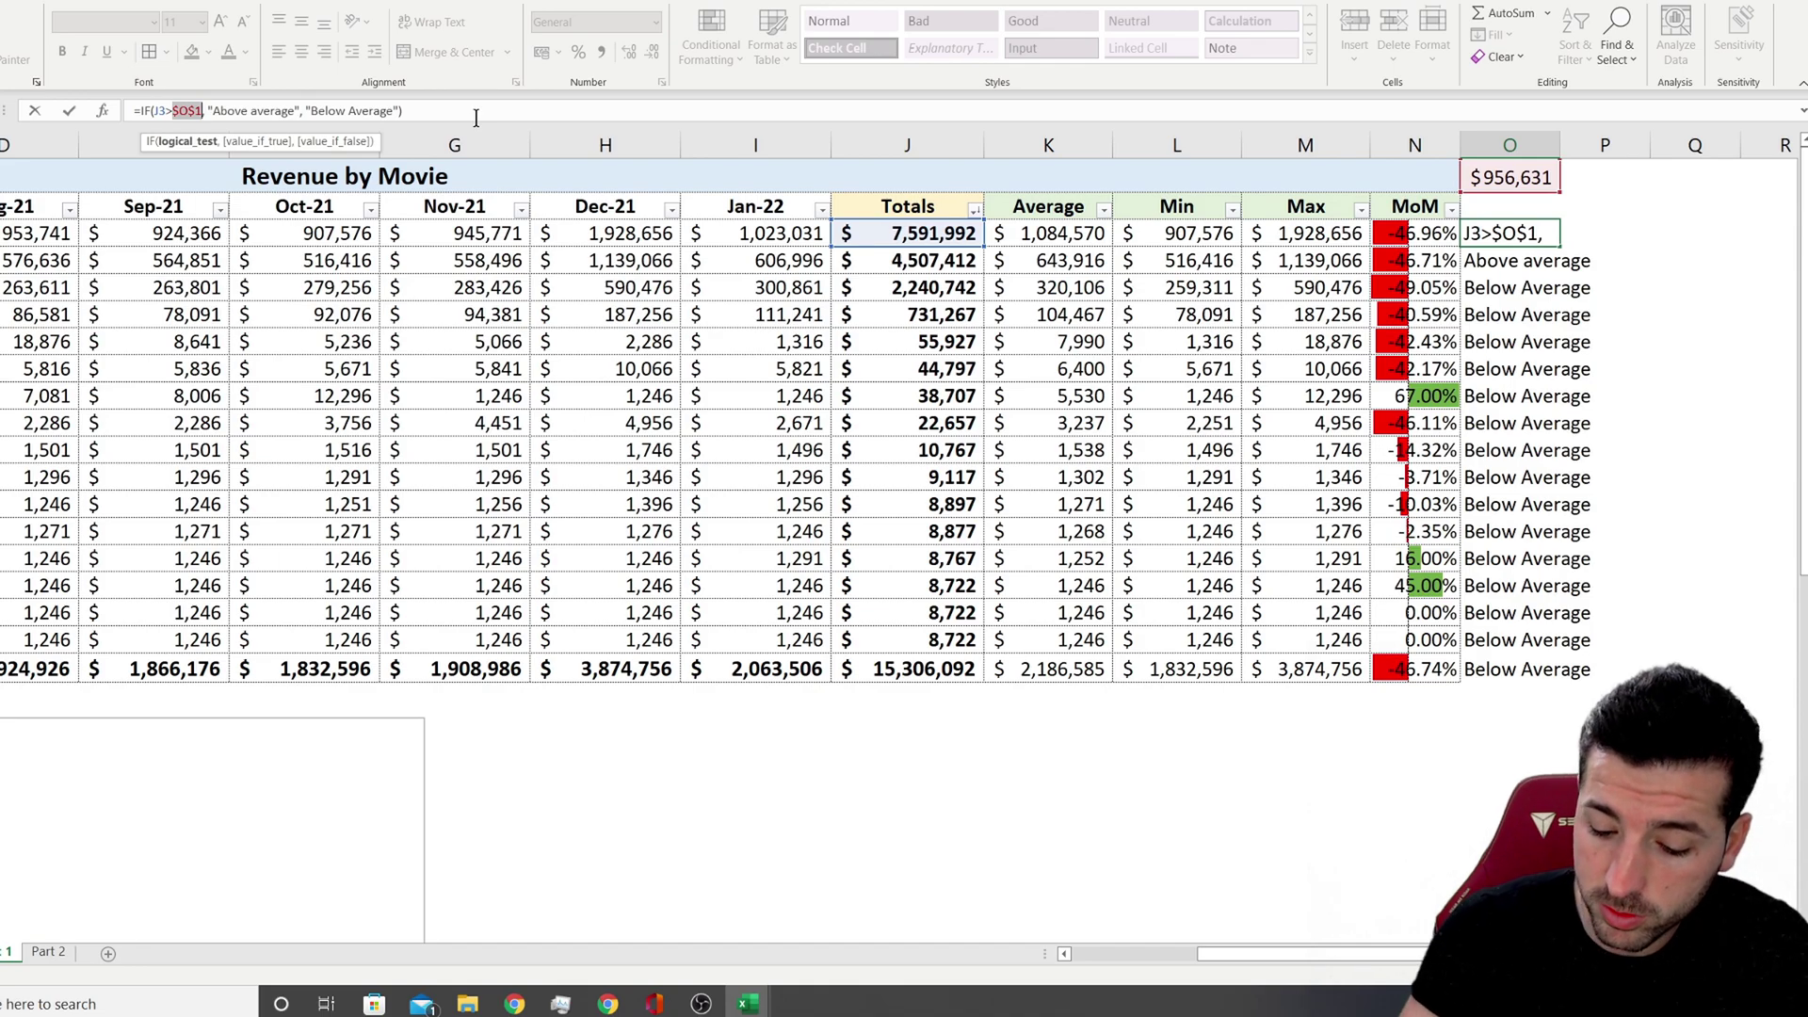
key("Return")
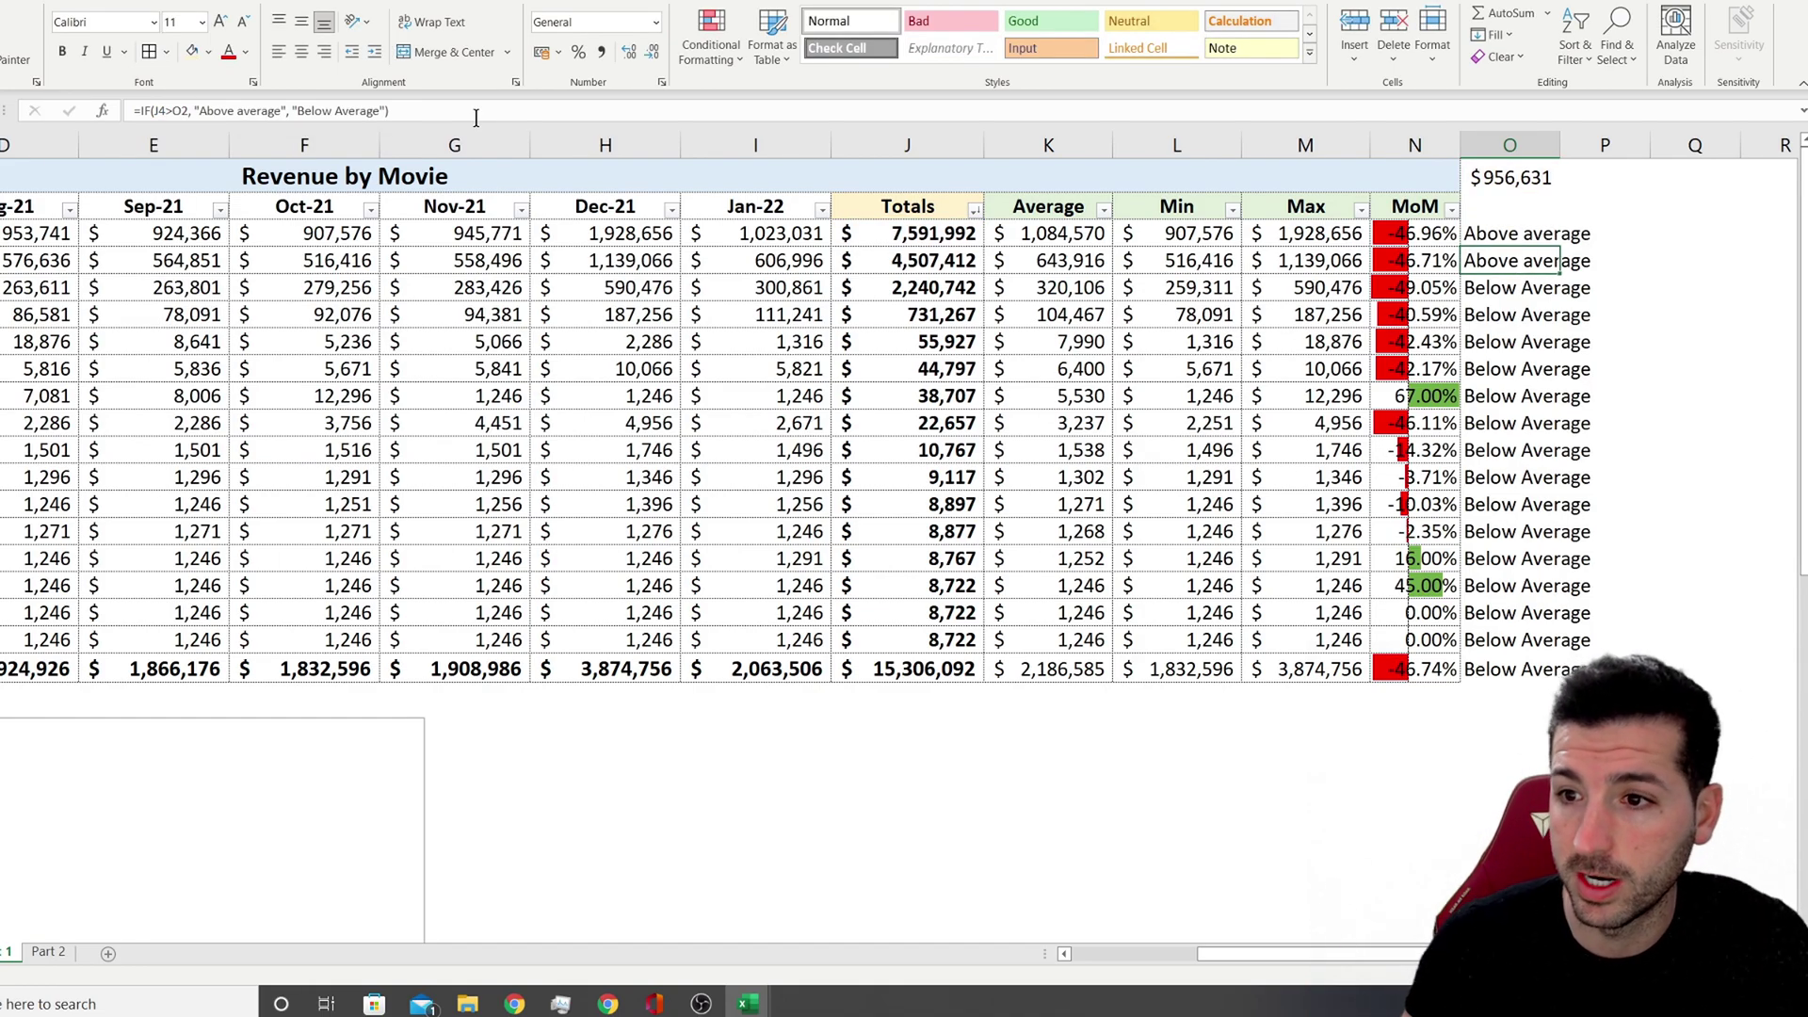
left_click(1510, 243)
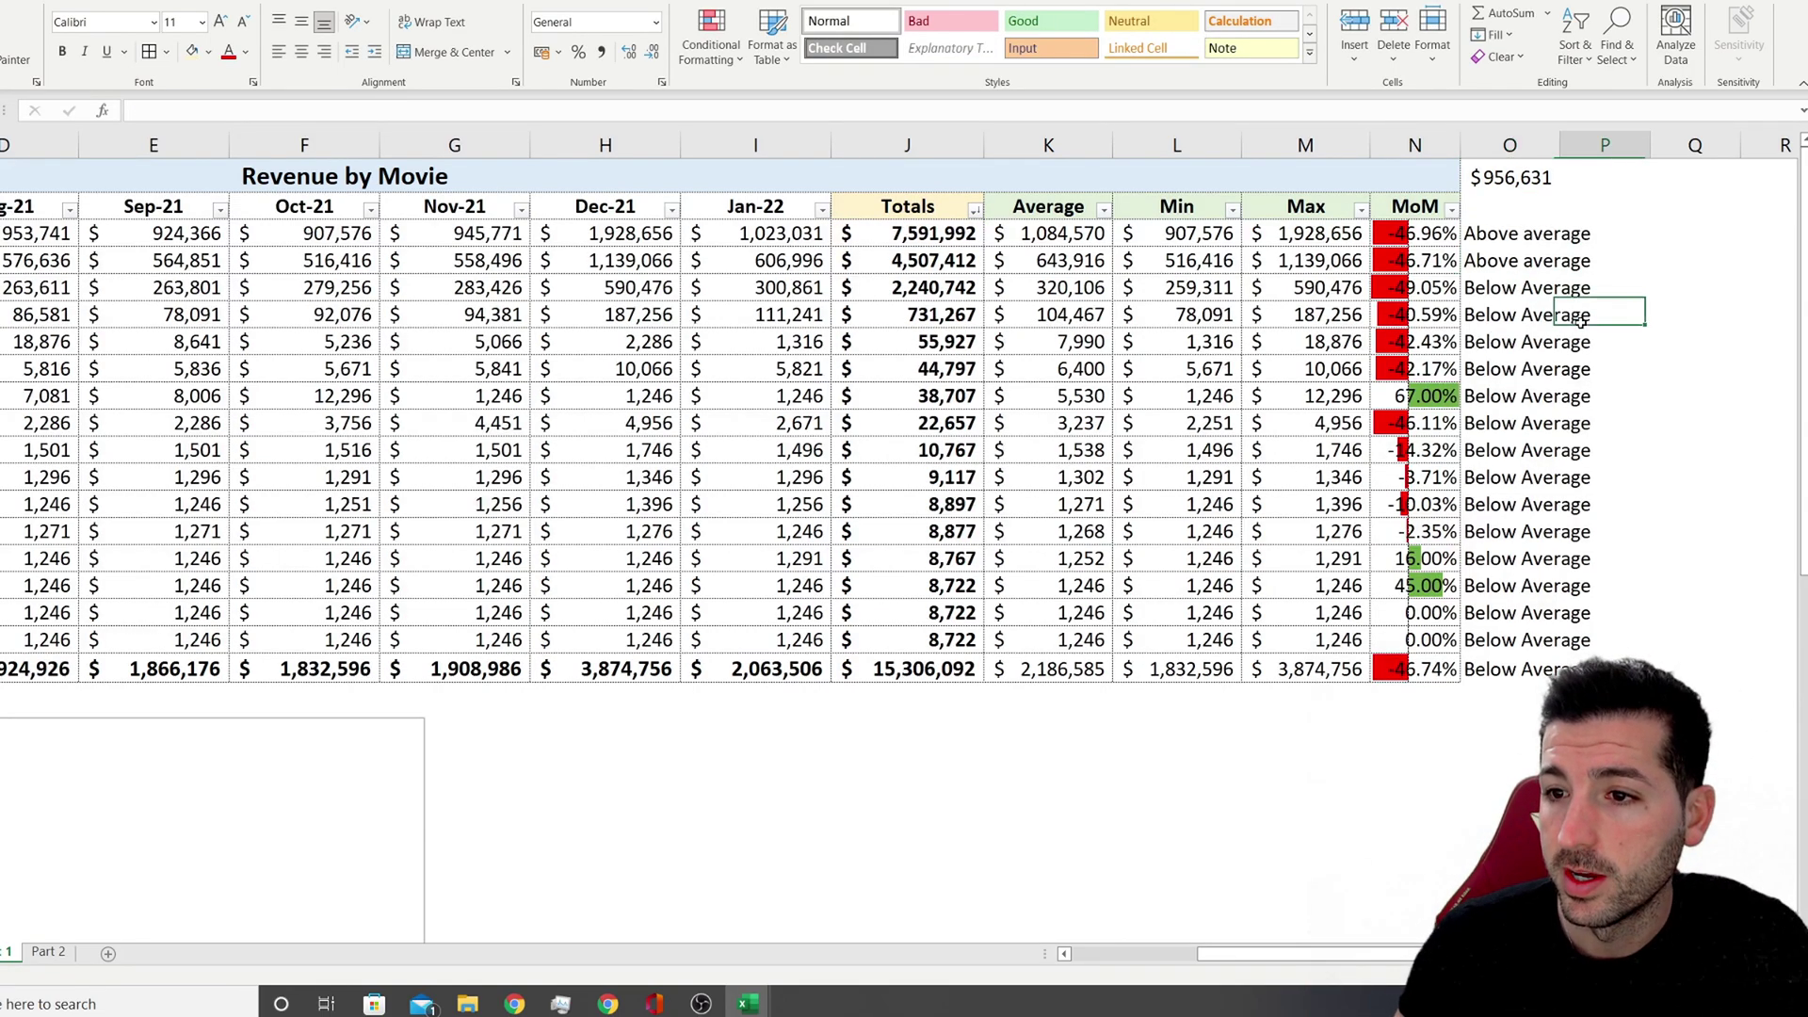
double_click(1560, 247)
Inspect the cell references in the refilled column O formulas, including O5 and O19 in the grand total row
left_click(1533, 426)
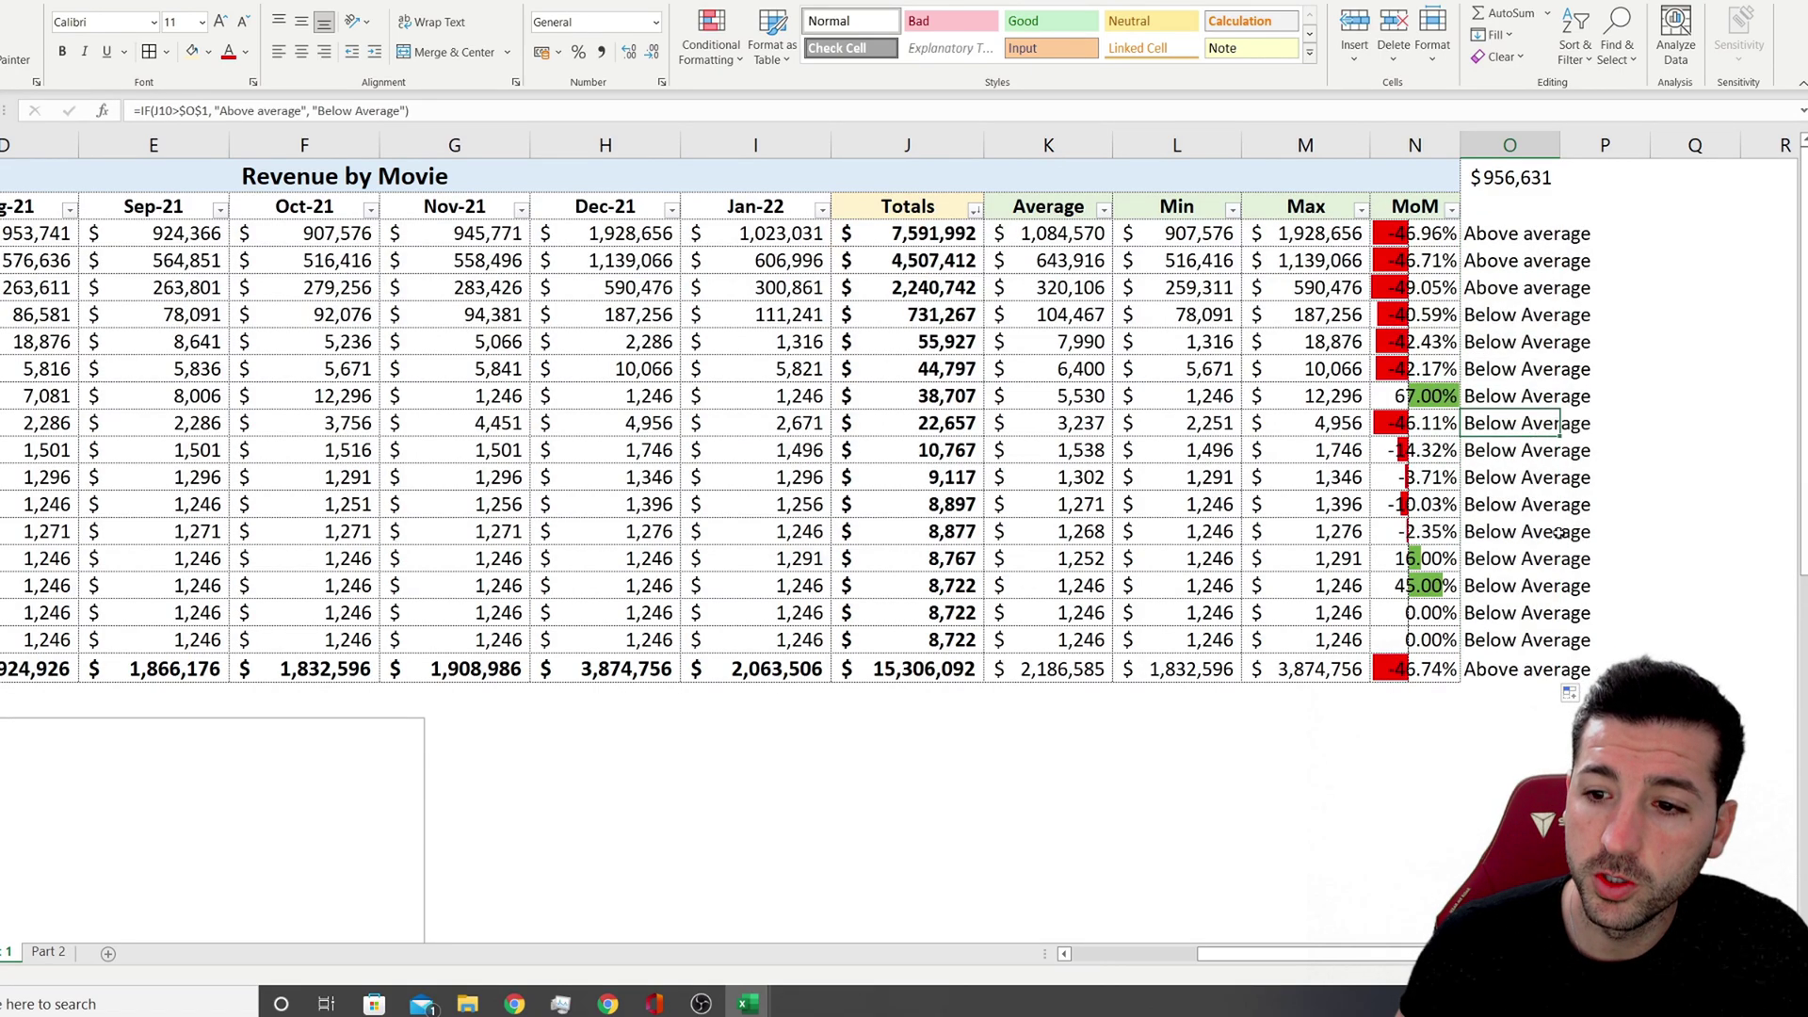
left_click(1507, 290)
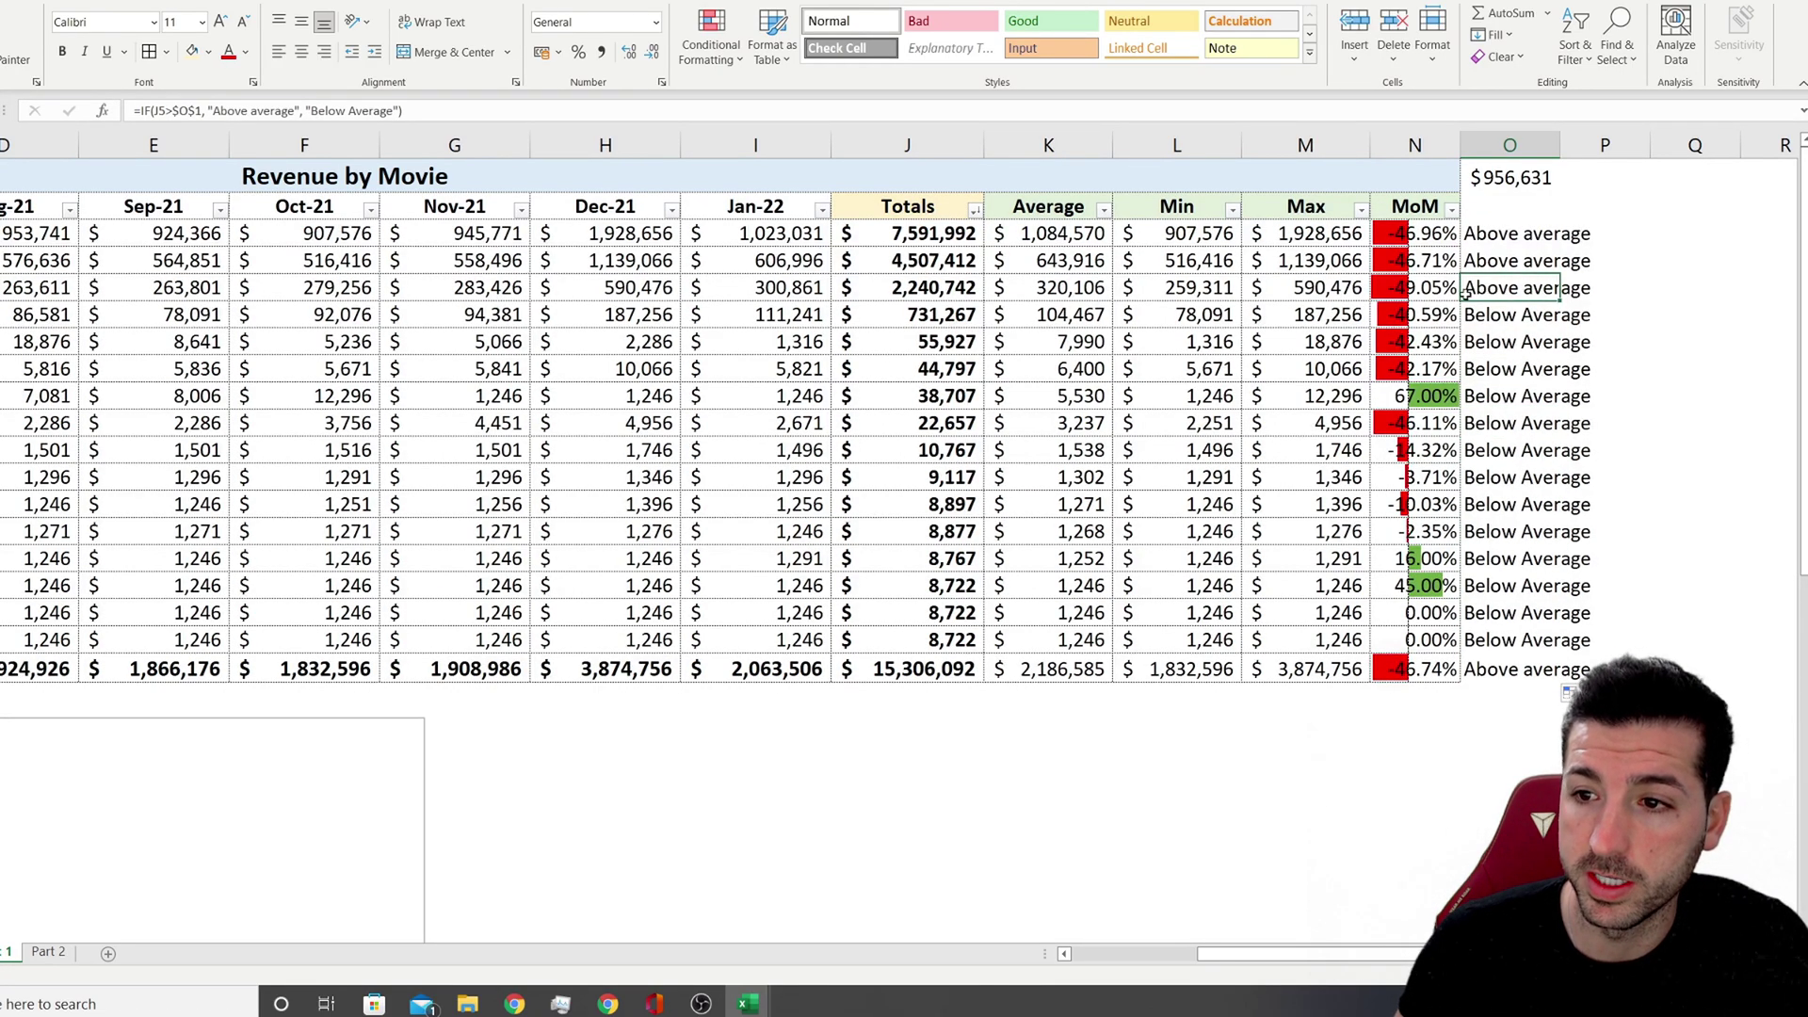
key("F2")
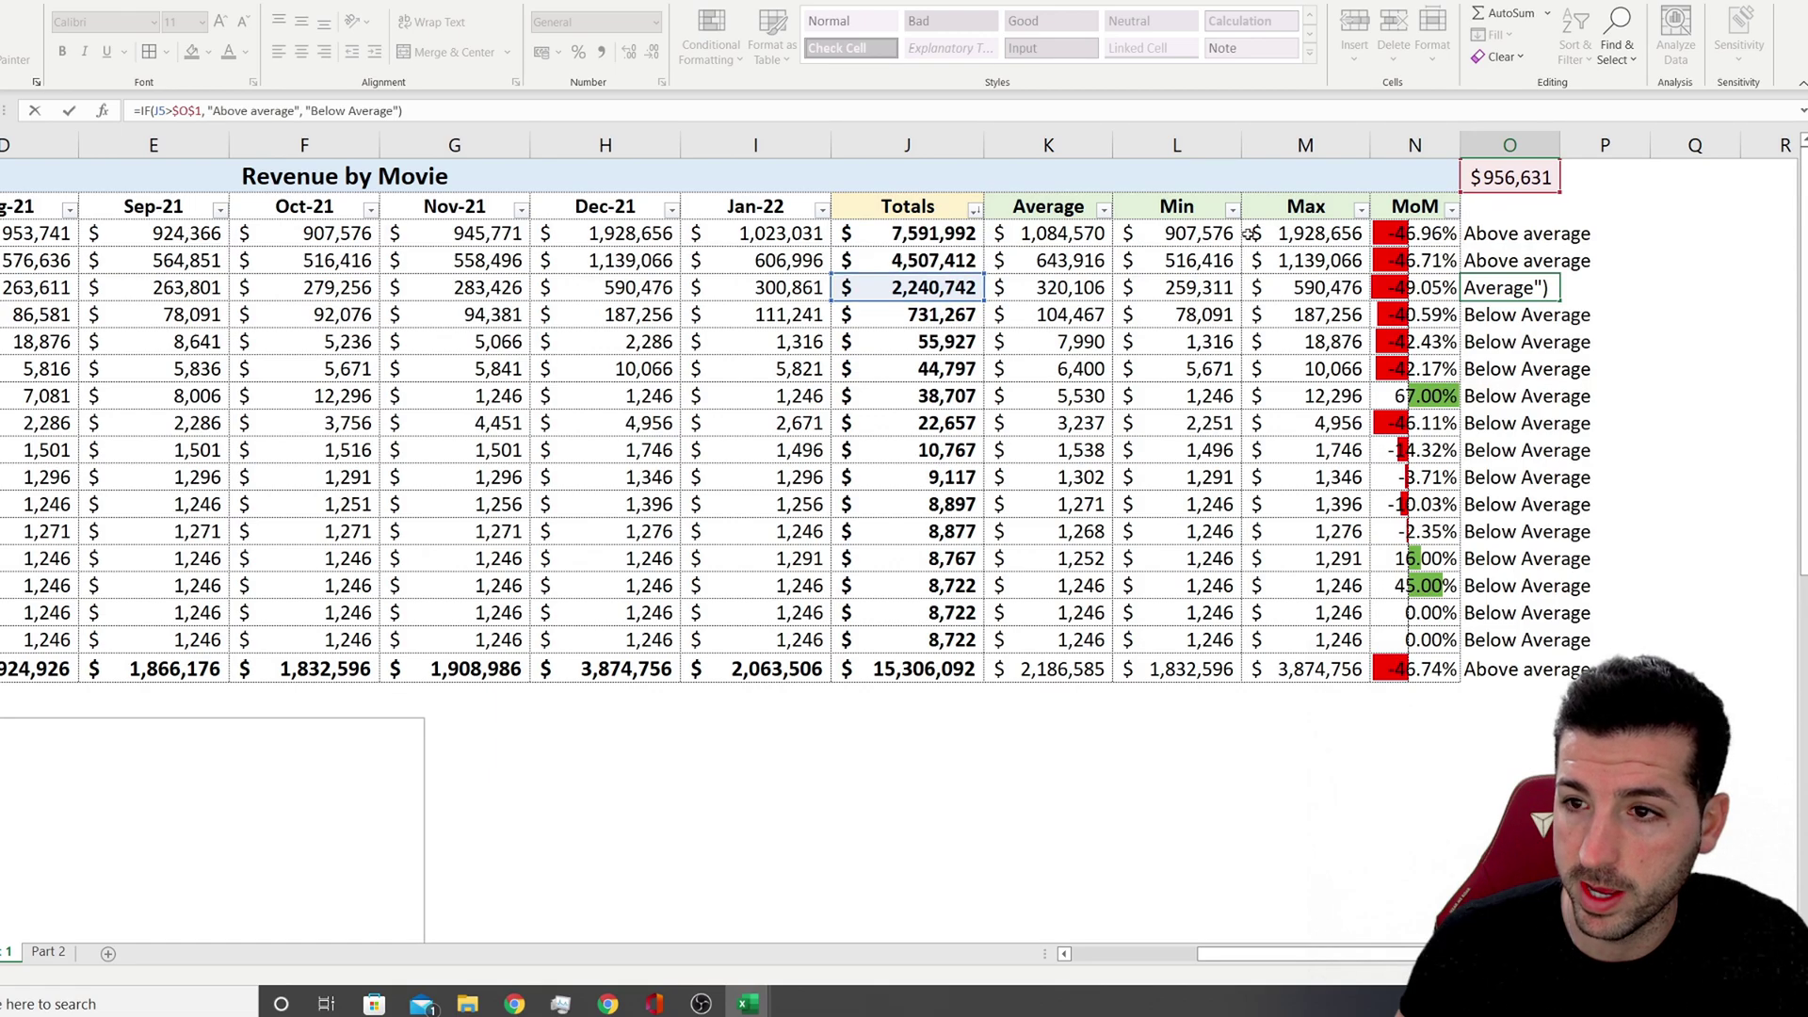
left_click(1501, 520)
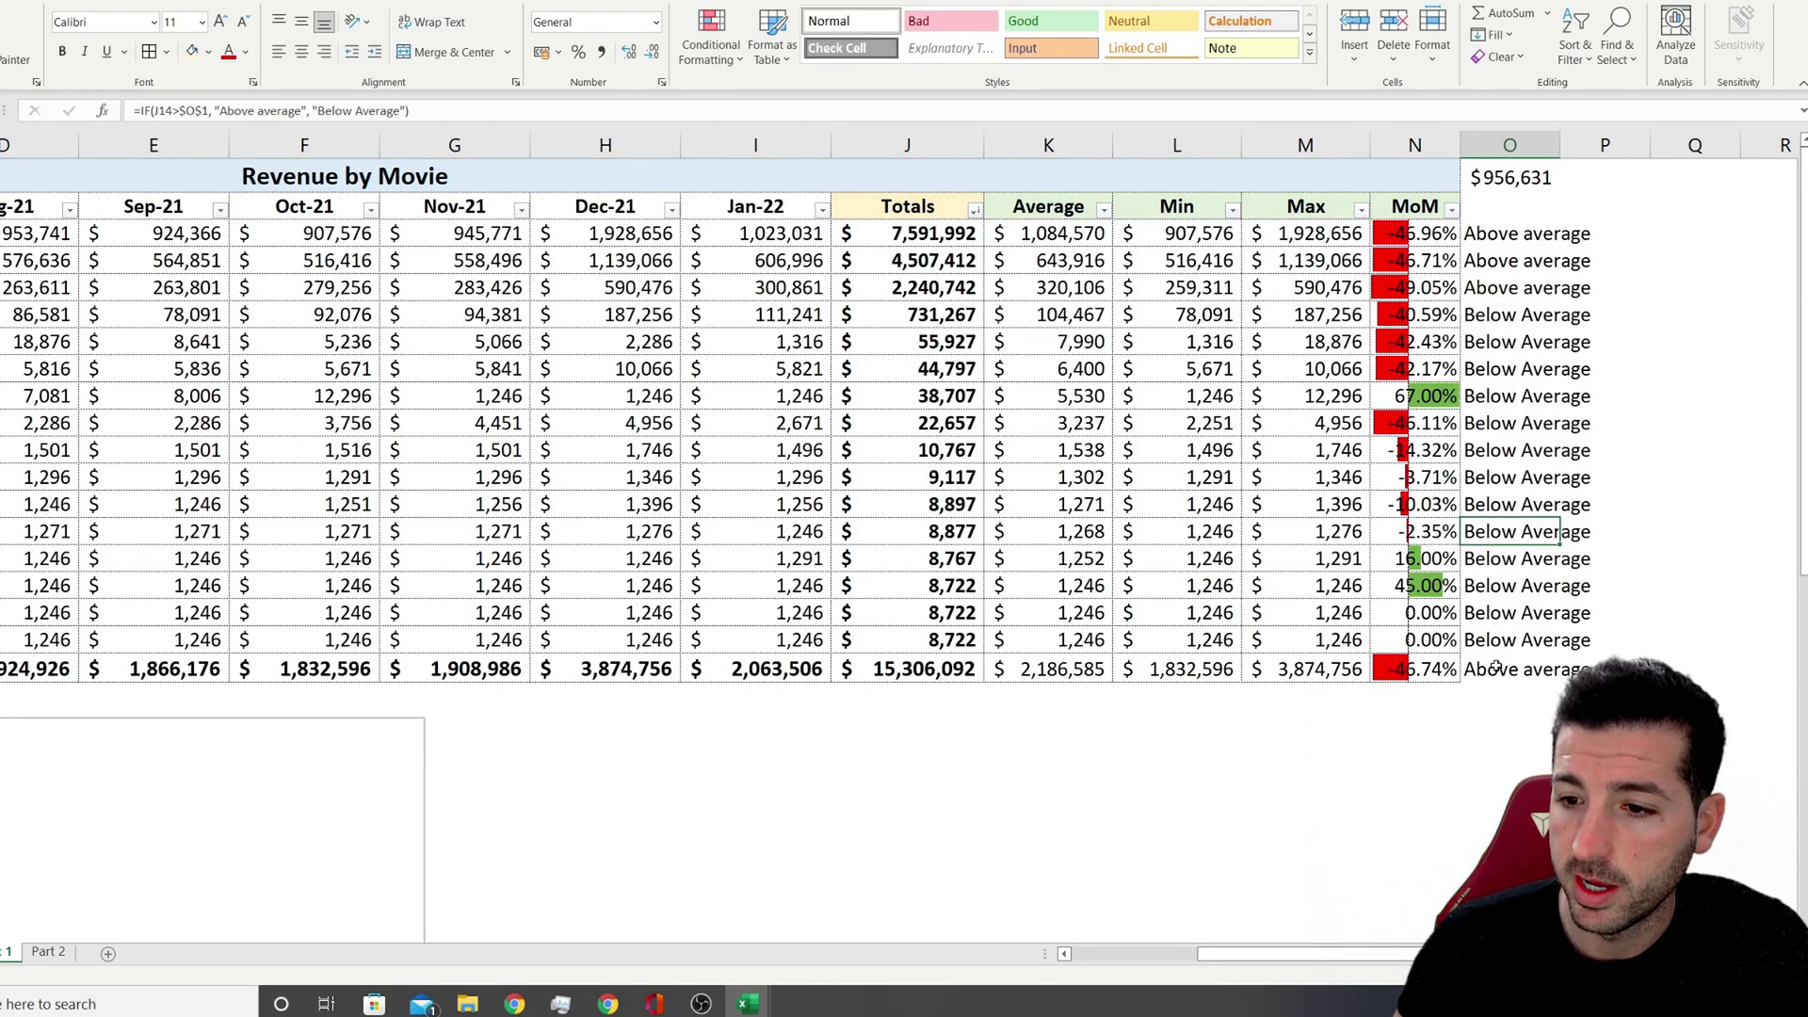
left_click(1496, 676)
key("F2")
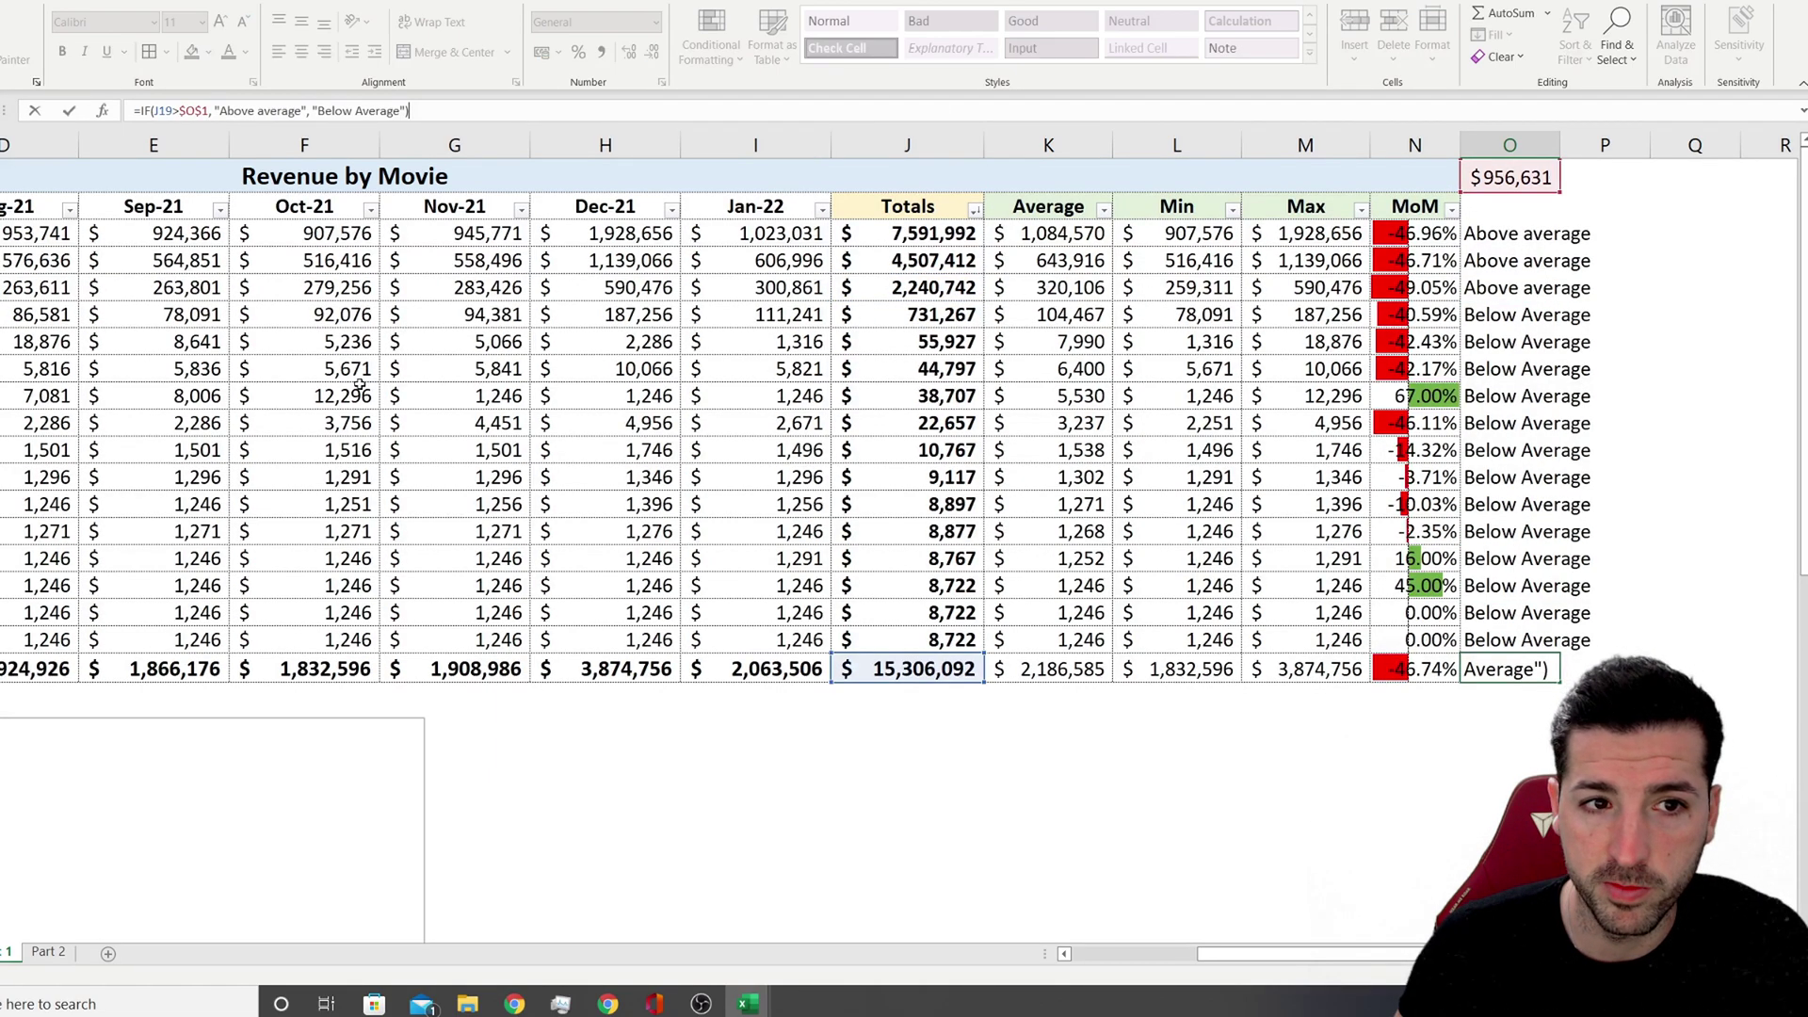
key("Escape")
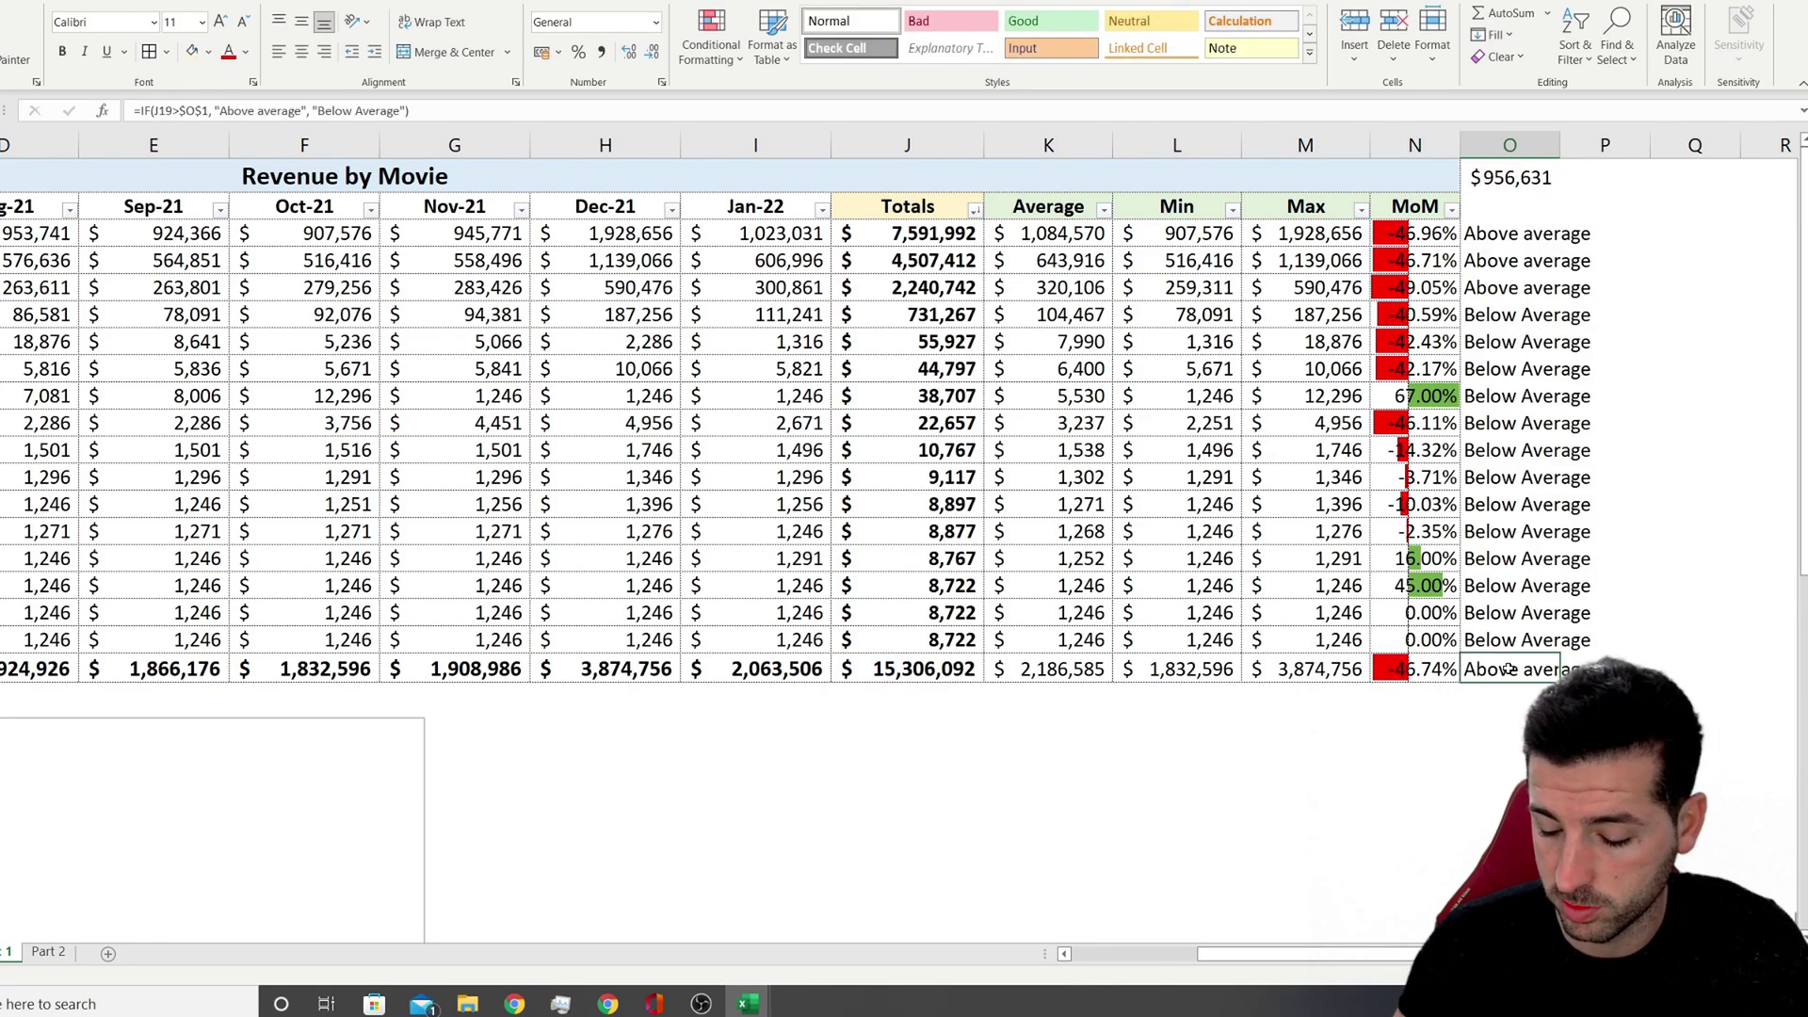
Clear the label in O19 of the grand total row and widen column O
key("Delete")
left_click(1601, 666)
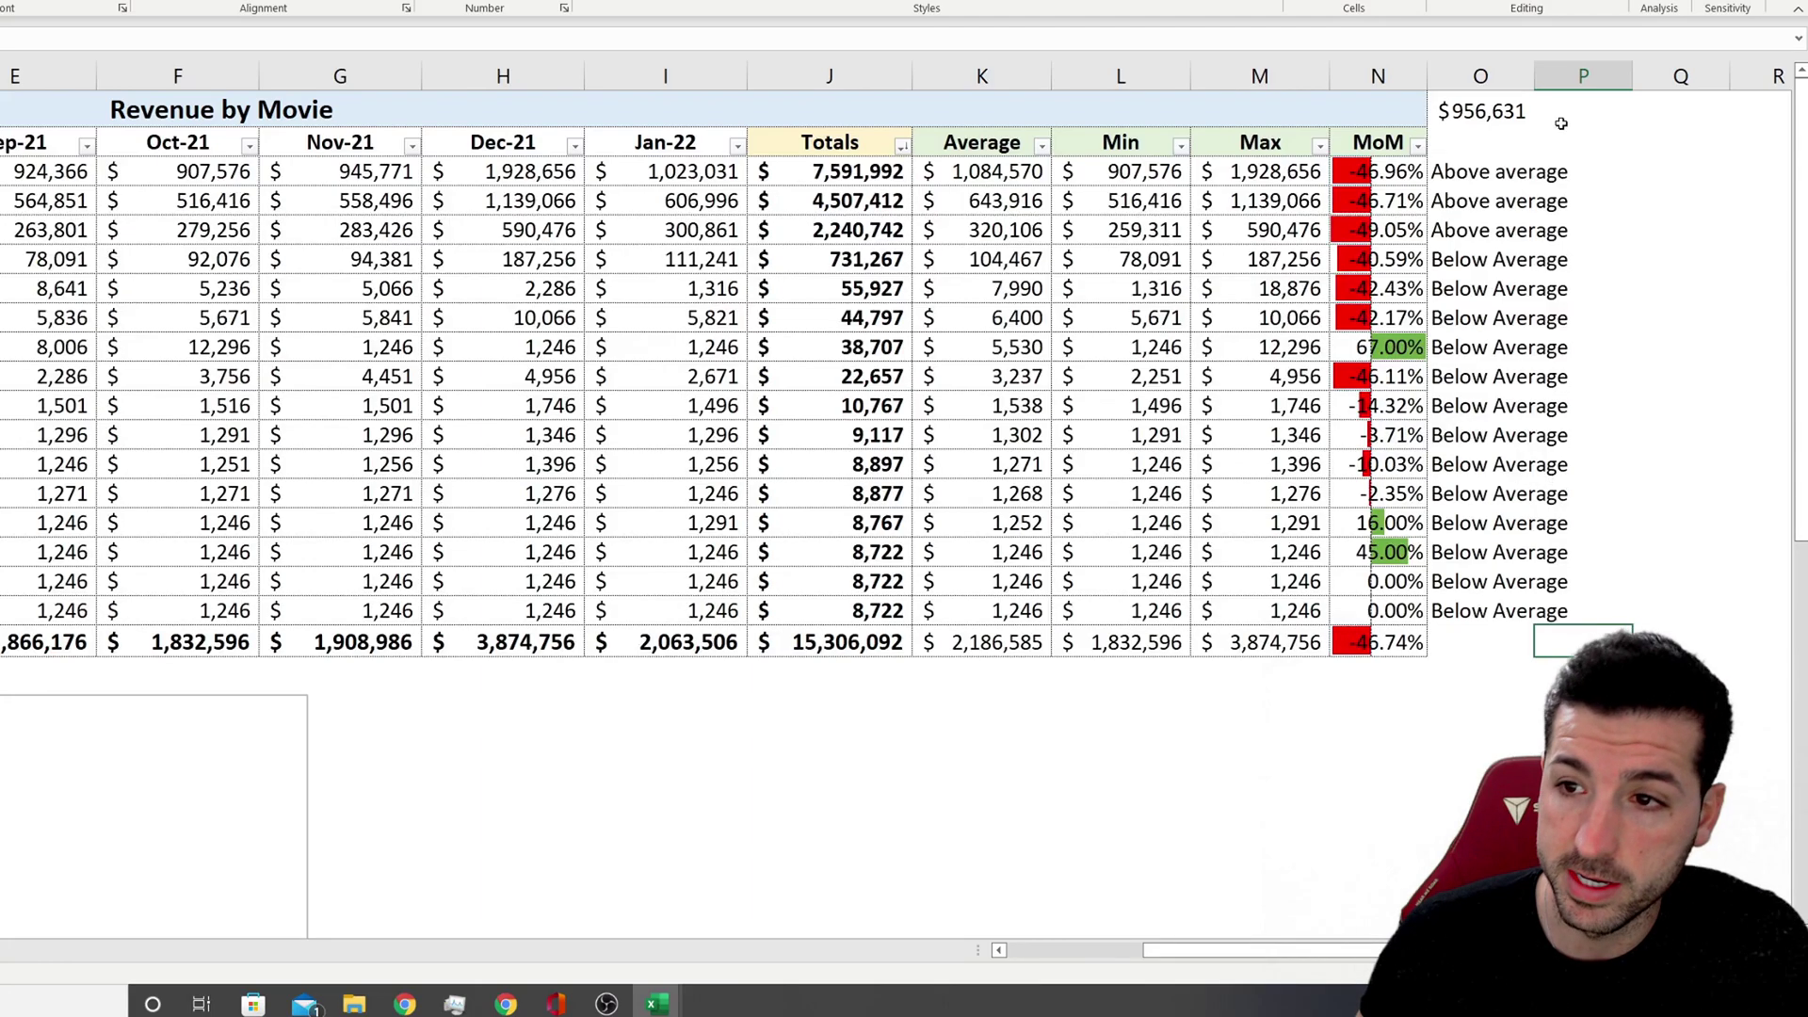
left_click_drag(1535, 75, 1598, 75)
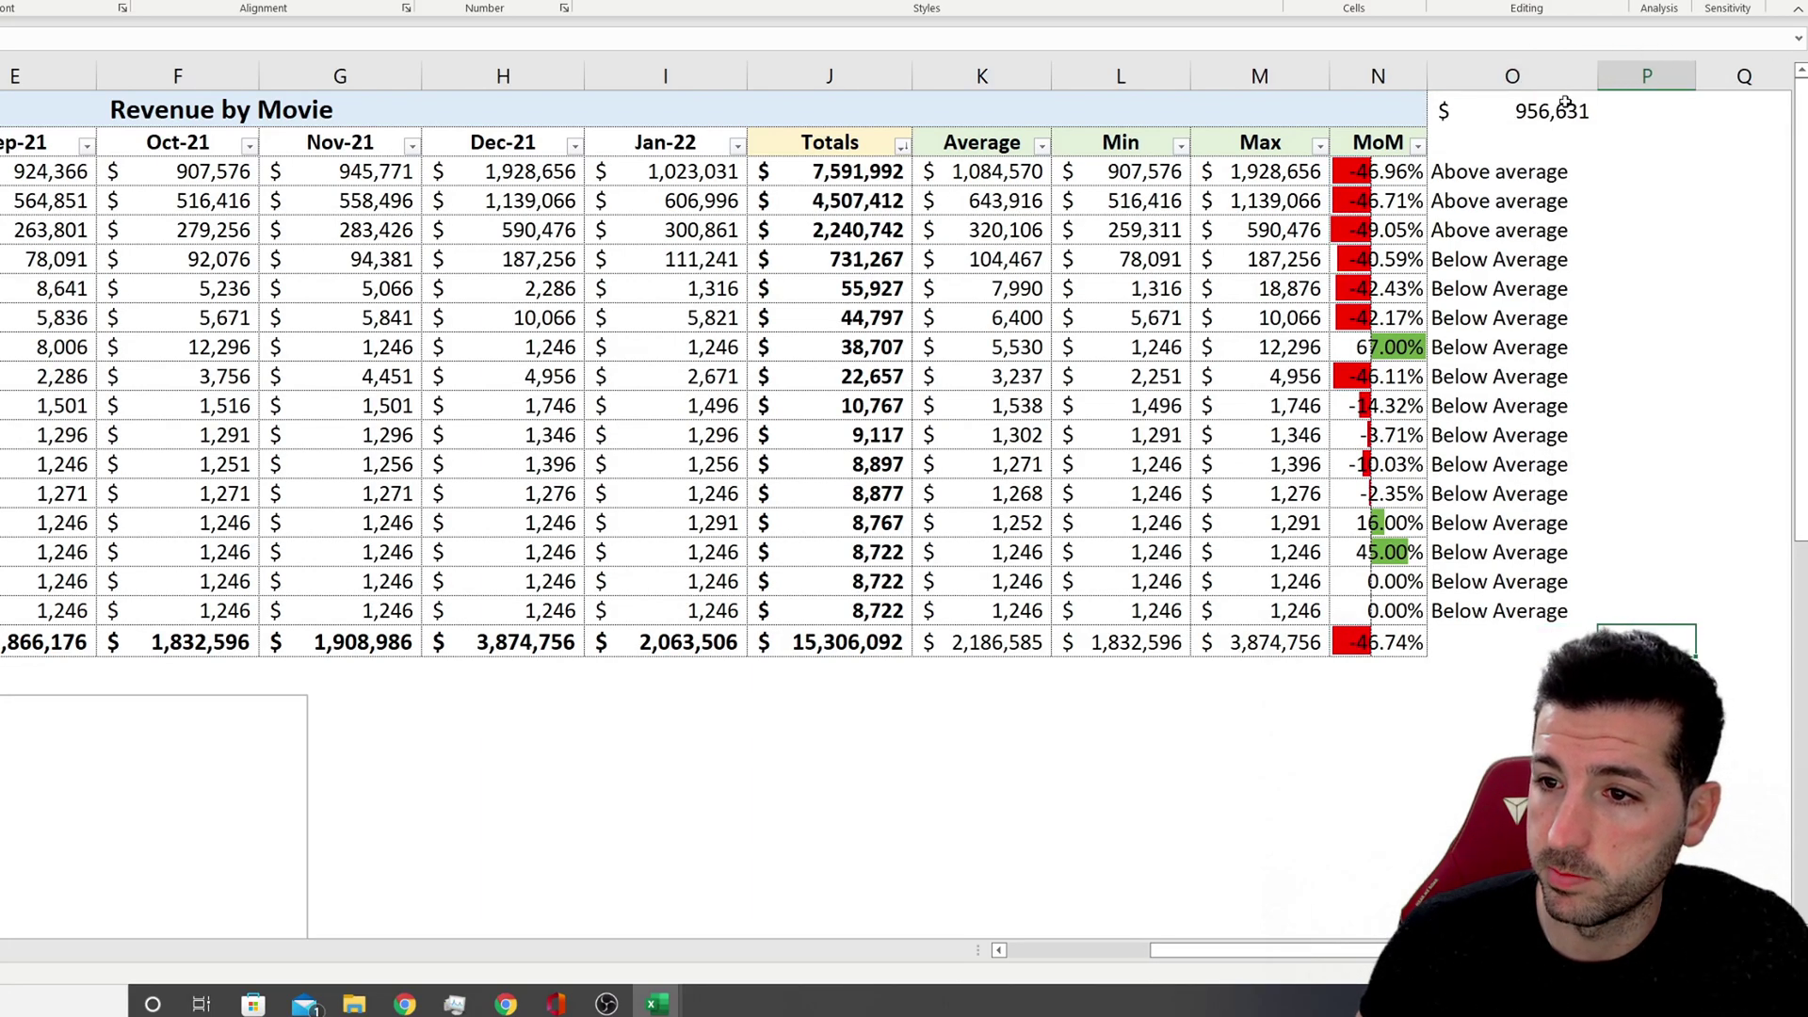
Enter the header "Above or Below Average" in O2 and widen column O to fit it
left_click(1462, 151)
type("Ab")
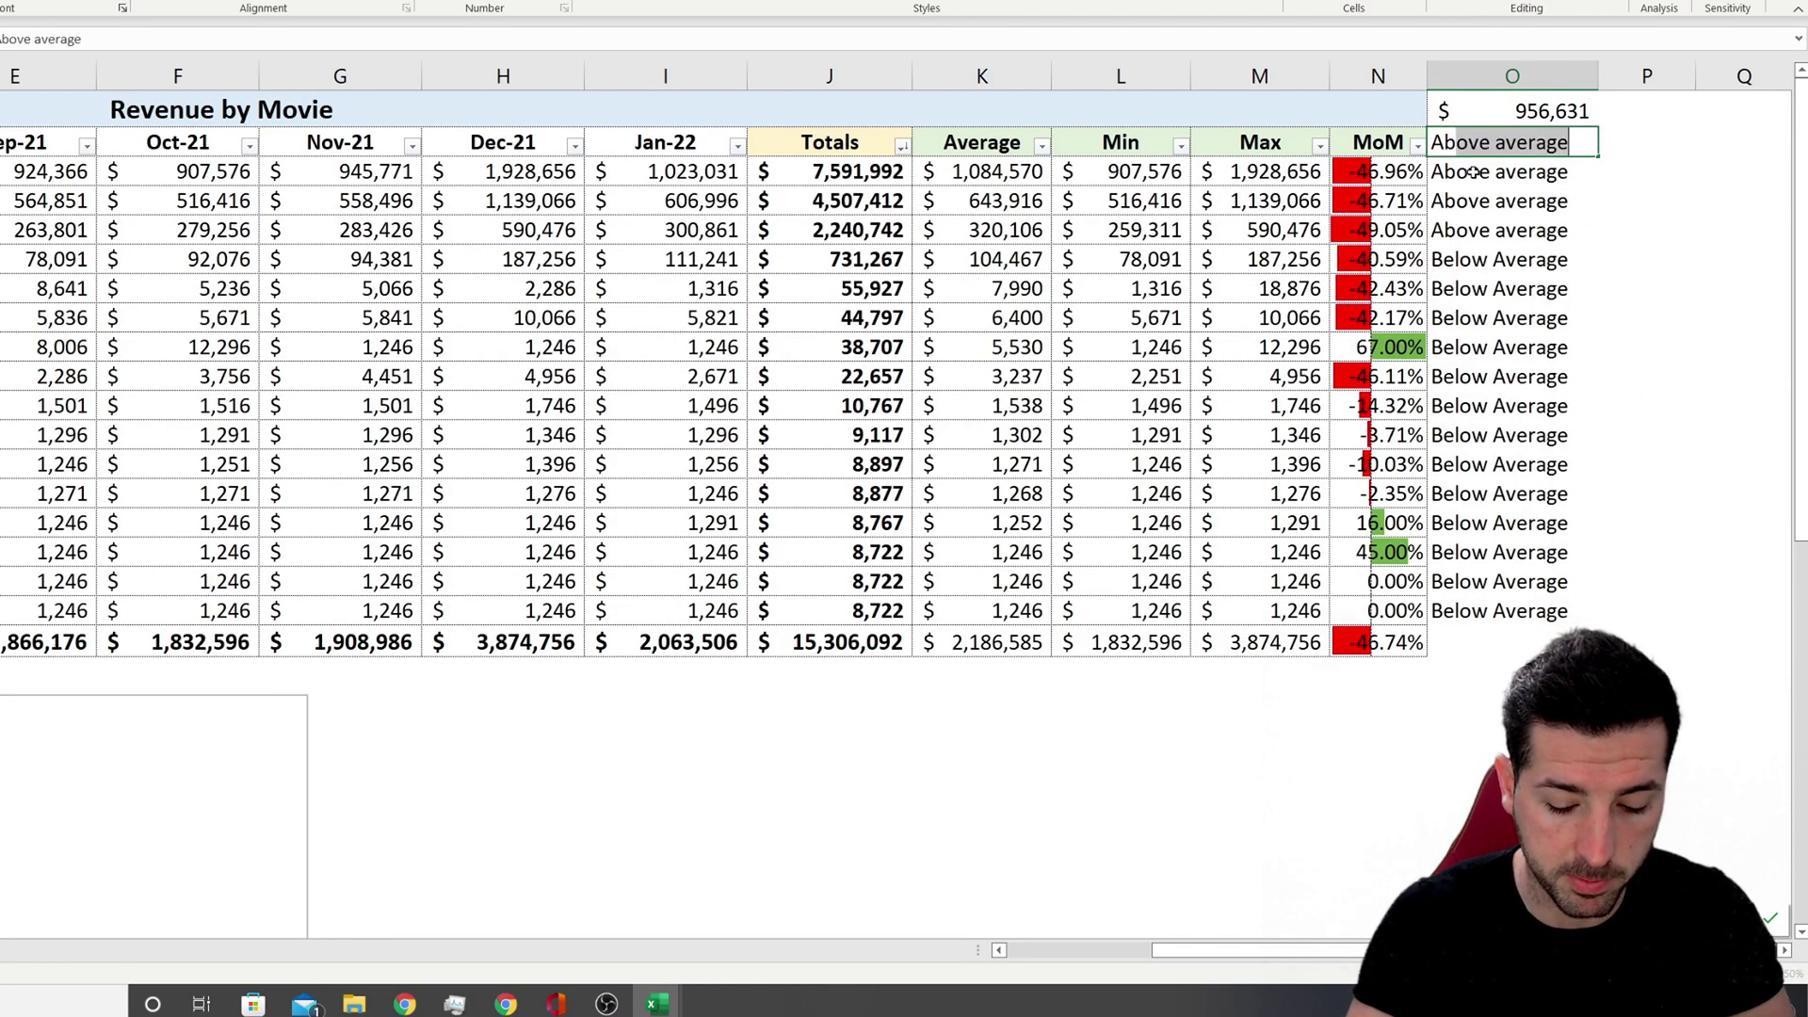
type("ove or Below A")
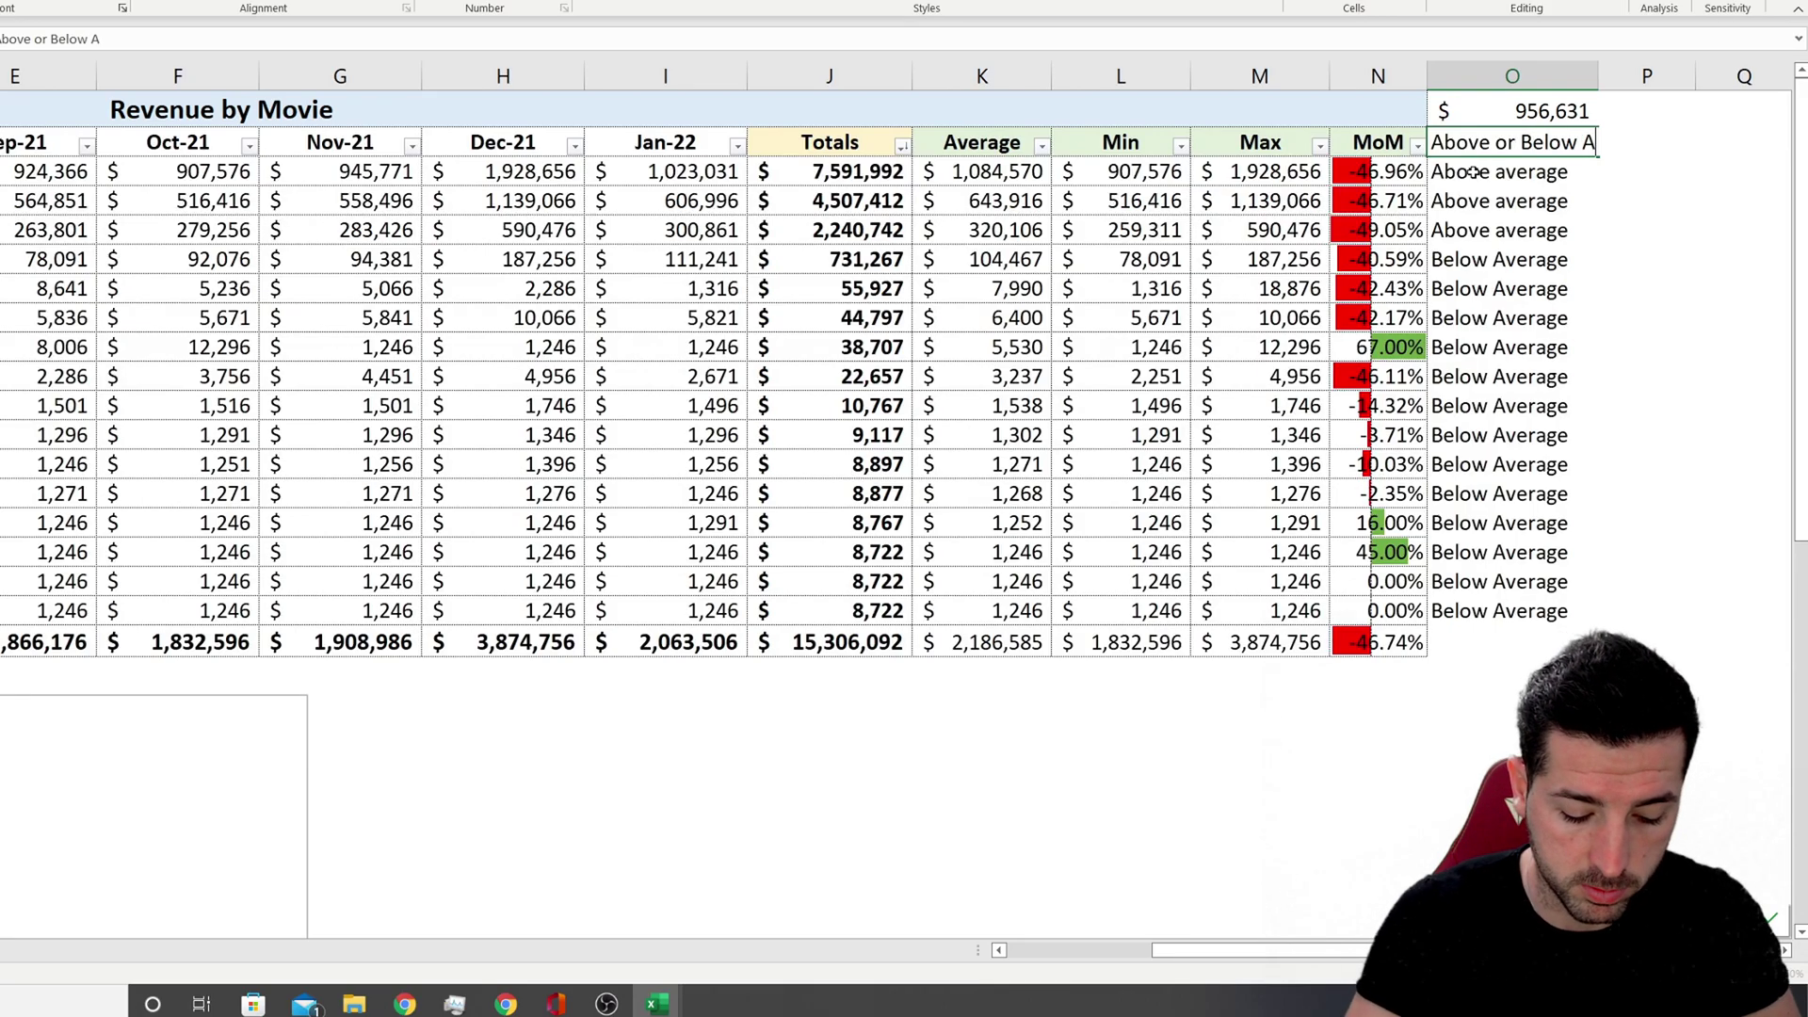
type("verage")
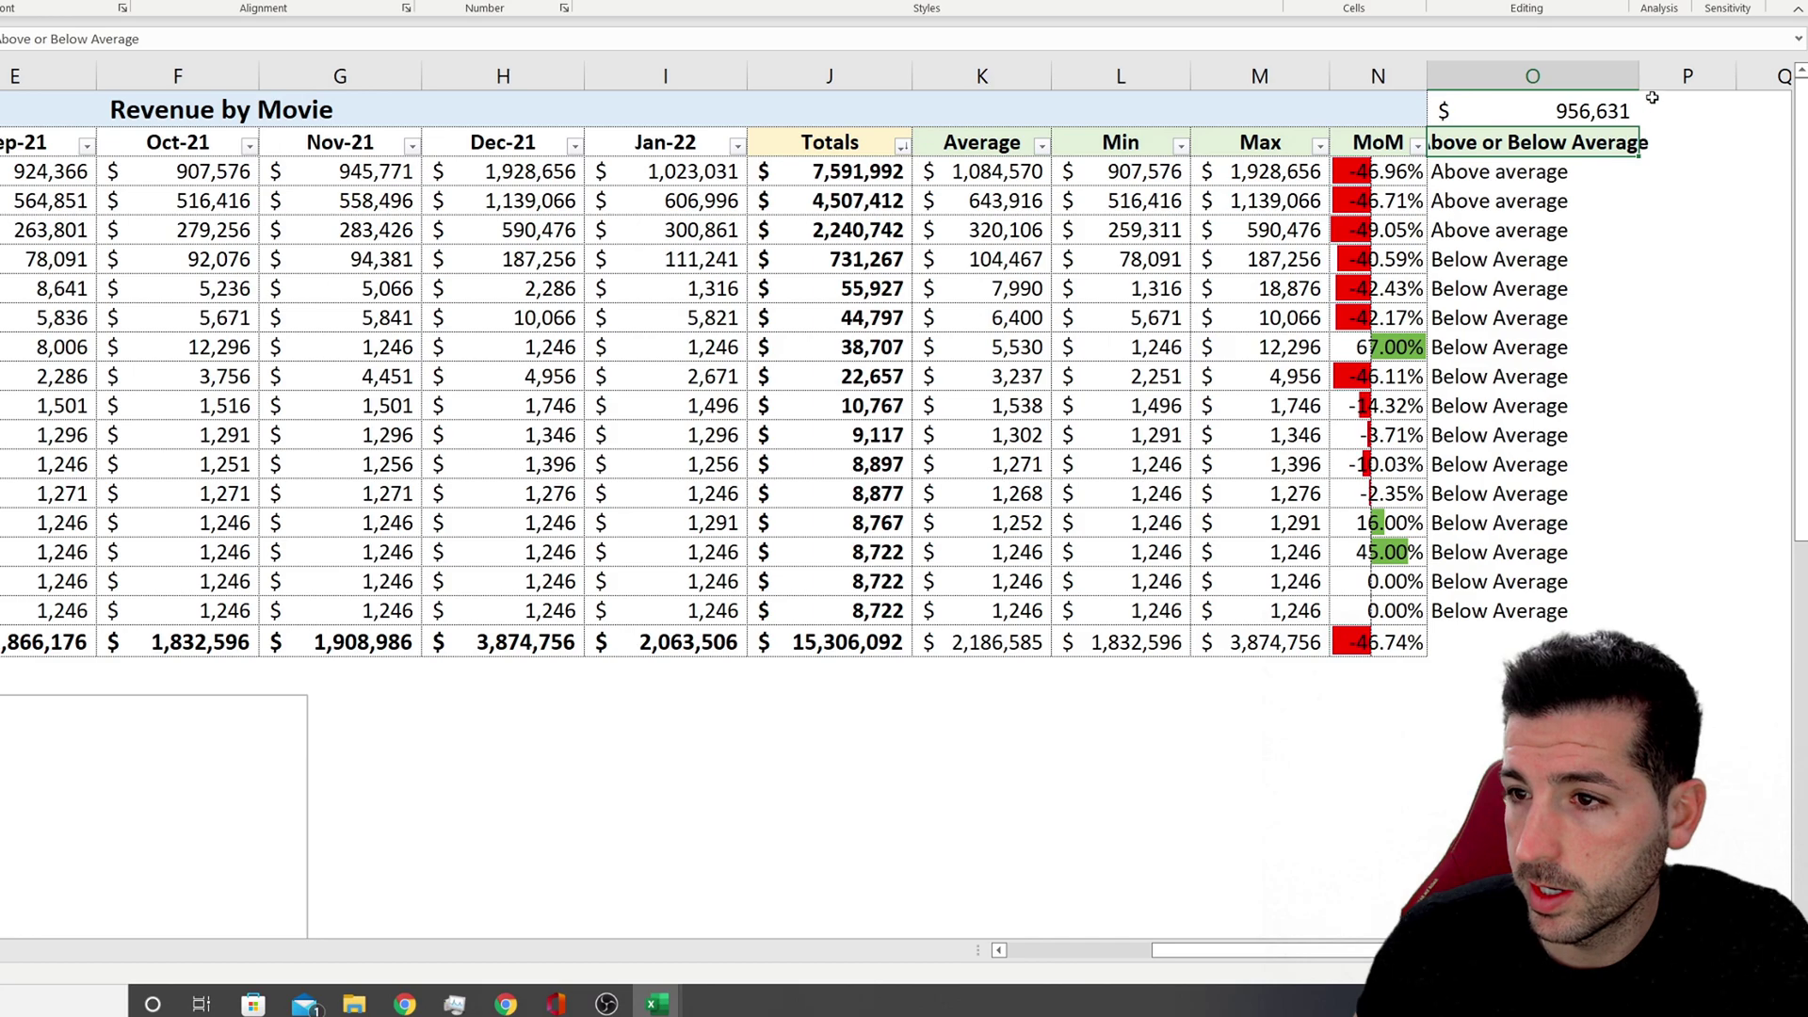
left_click_drag(1640, 80, 1693, 80)
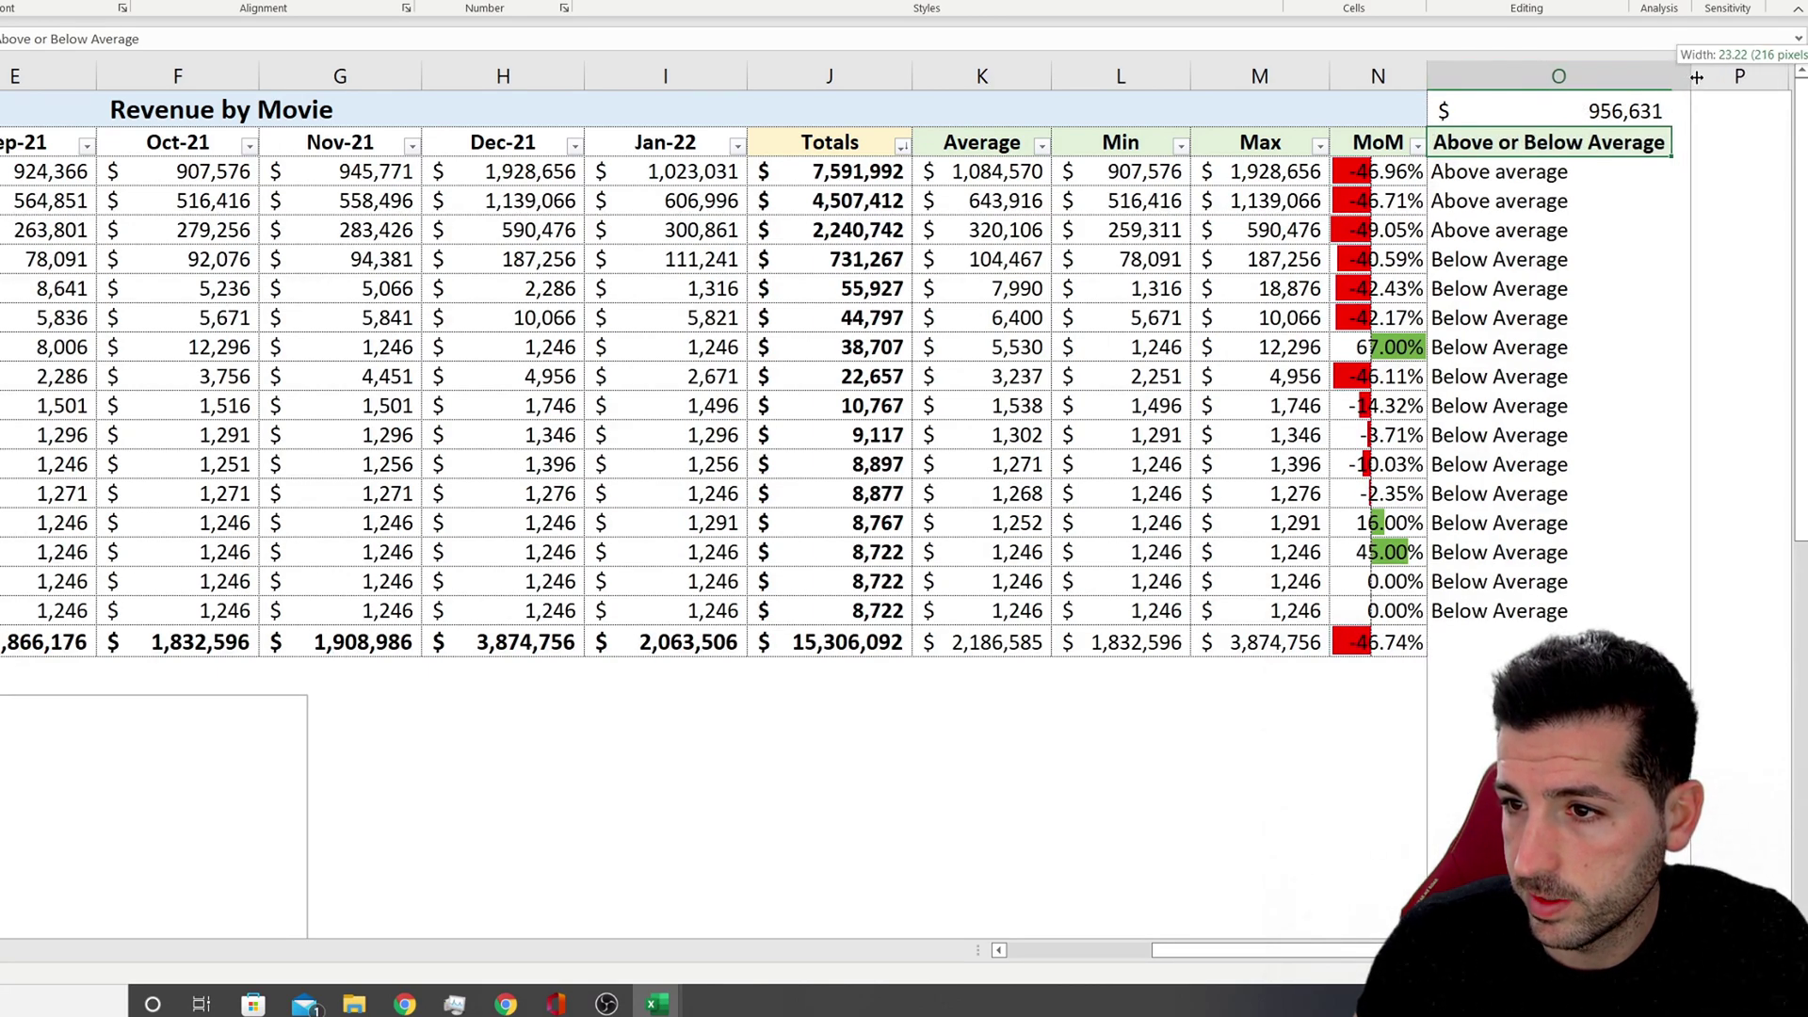
key("Return")
Move the average formula from O1 to O19 and hide its value by making the font white
left_click(1618, 111)
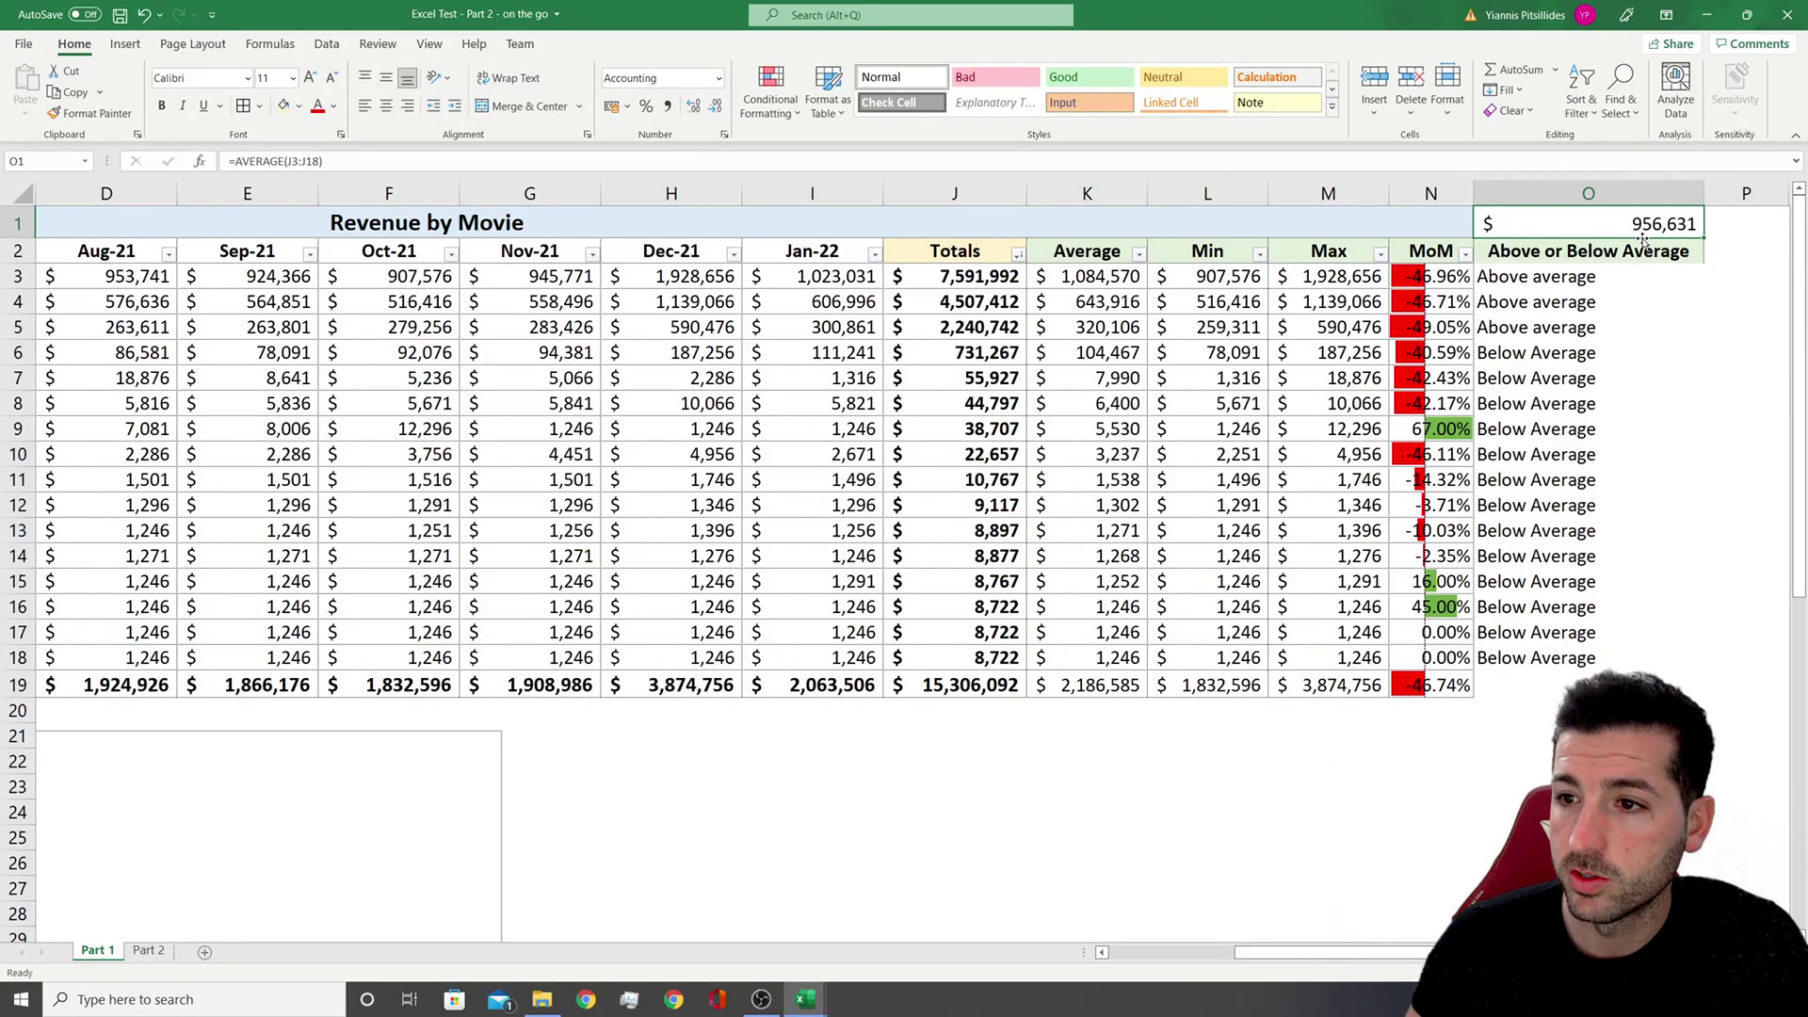
left_click_drag(1620, 122, 1622, 636)
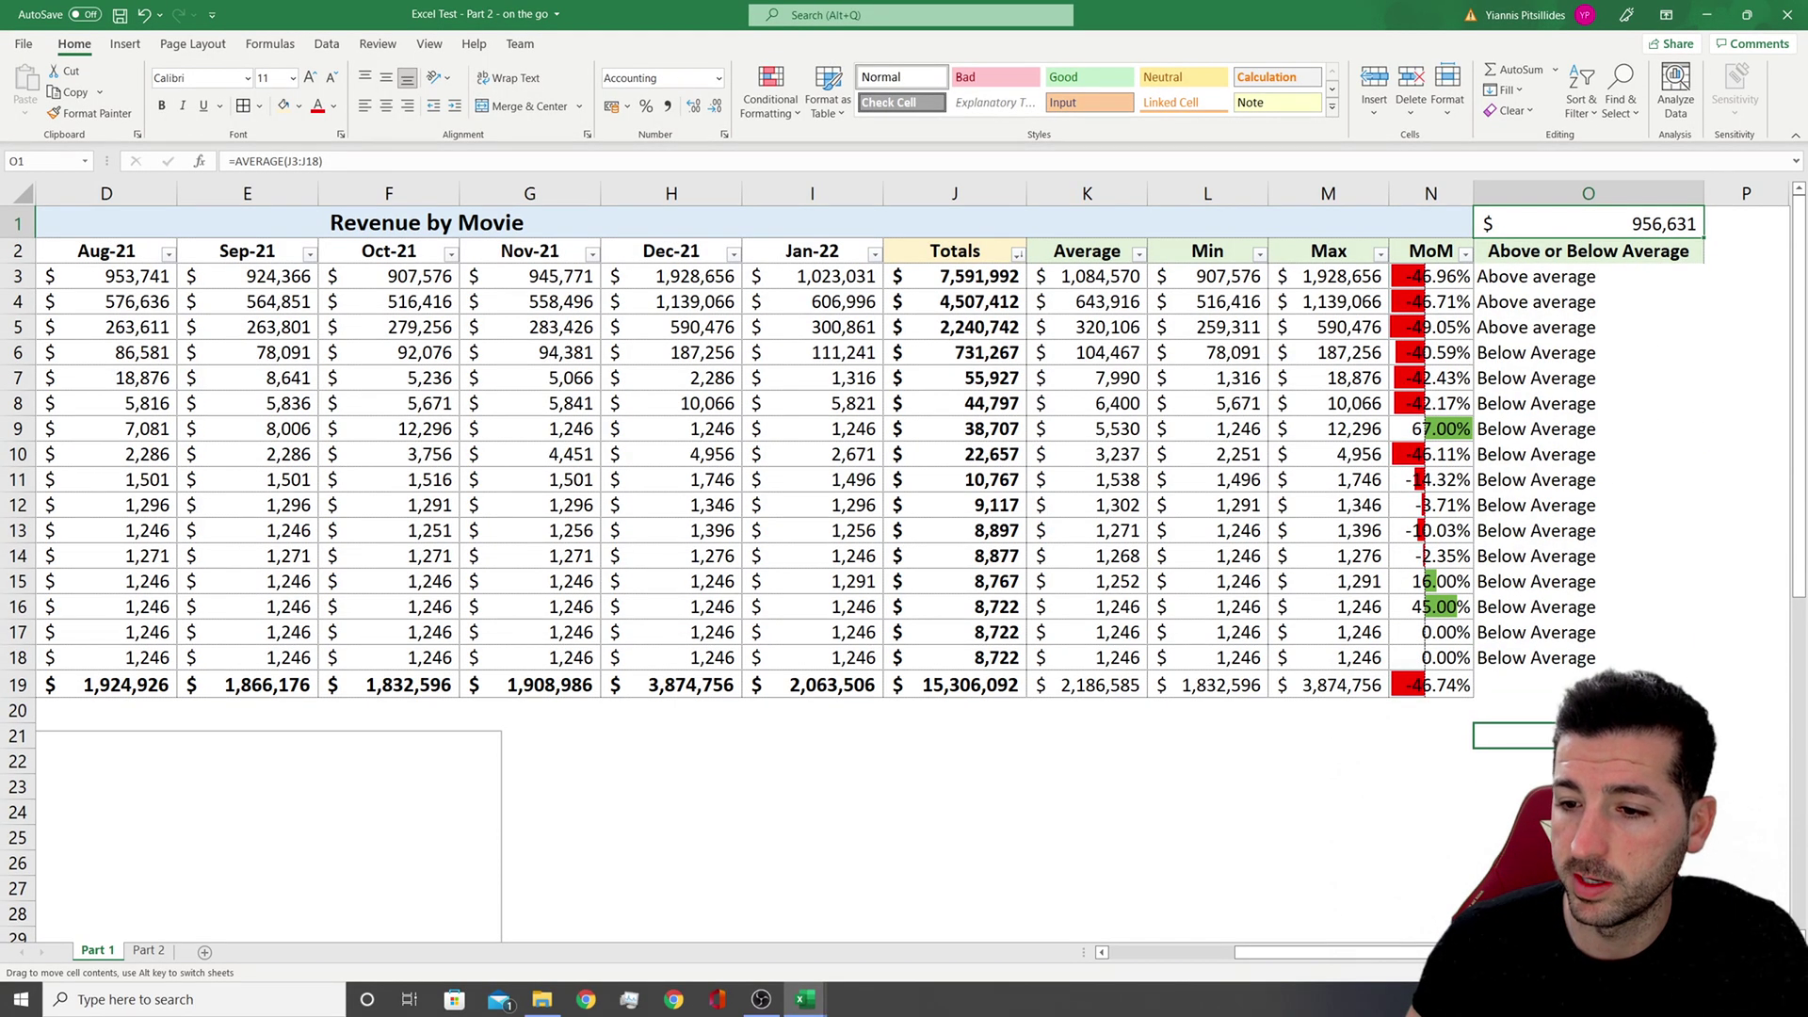
left_click_drag(1622, 711, 1622, 686)
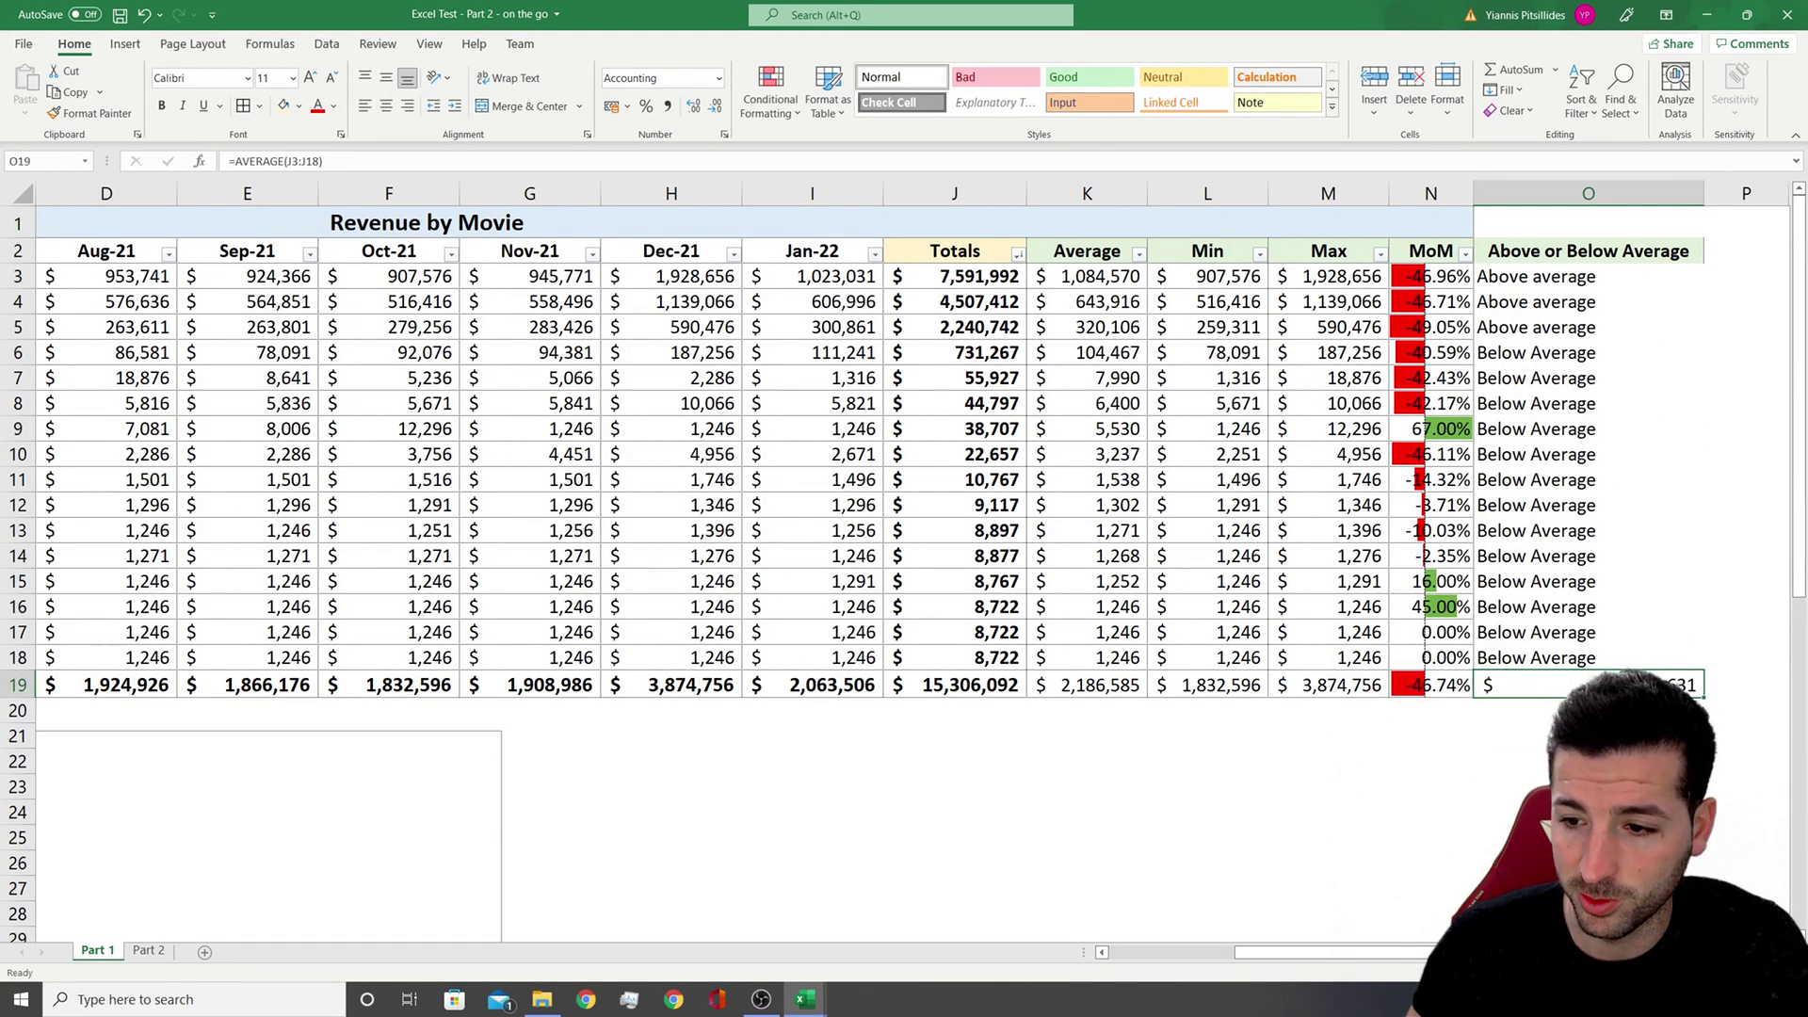
left_click(333, 106)
key("Escape")
key("Delete")
left_click(1432, 812)
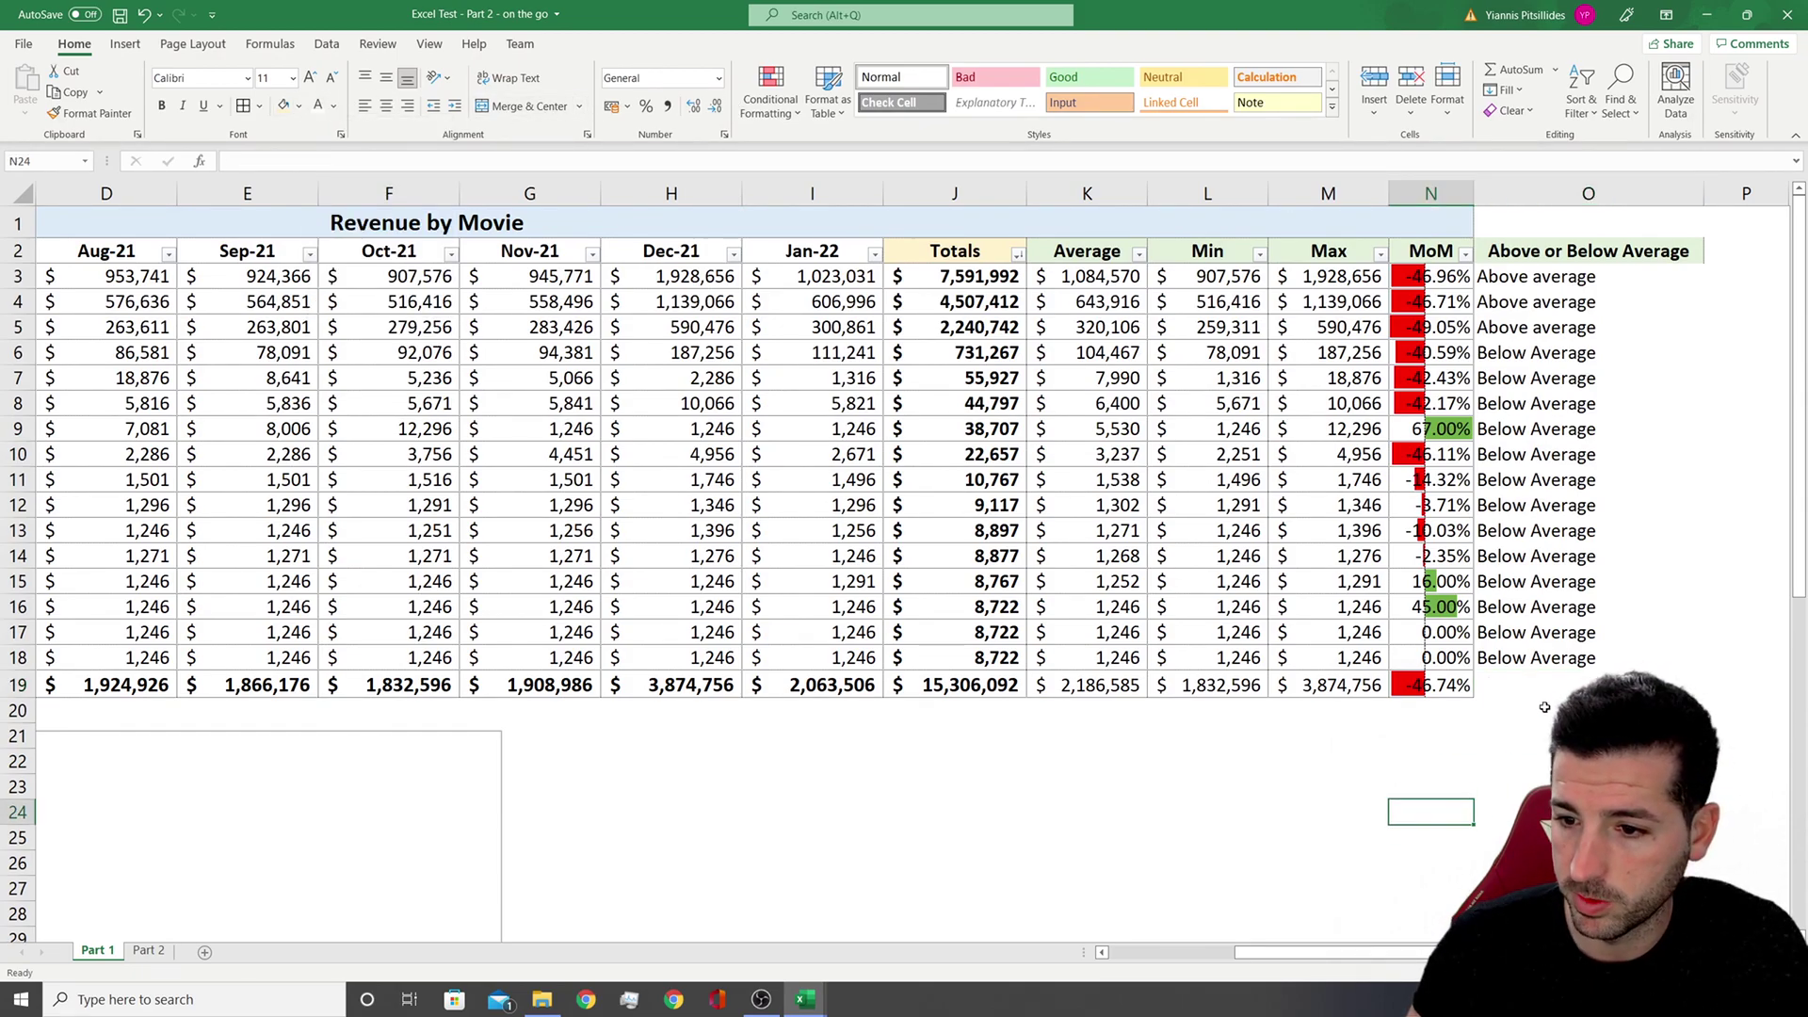
left_click(1545, 787)
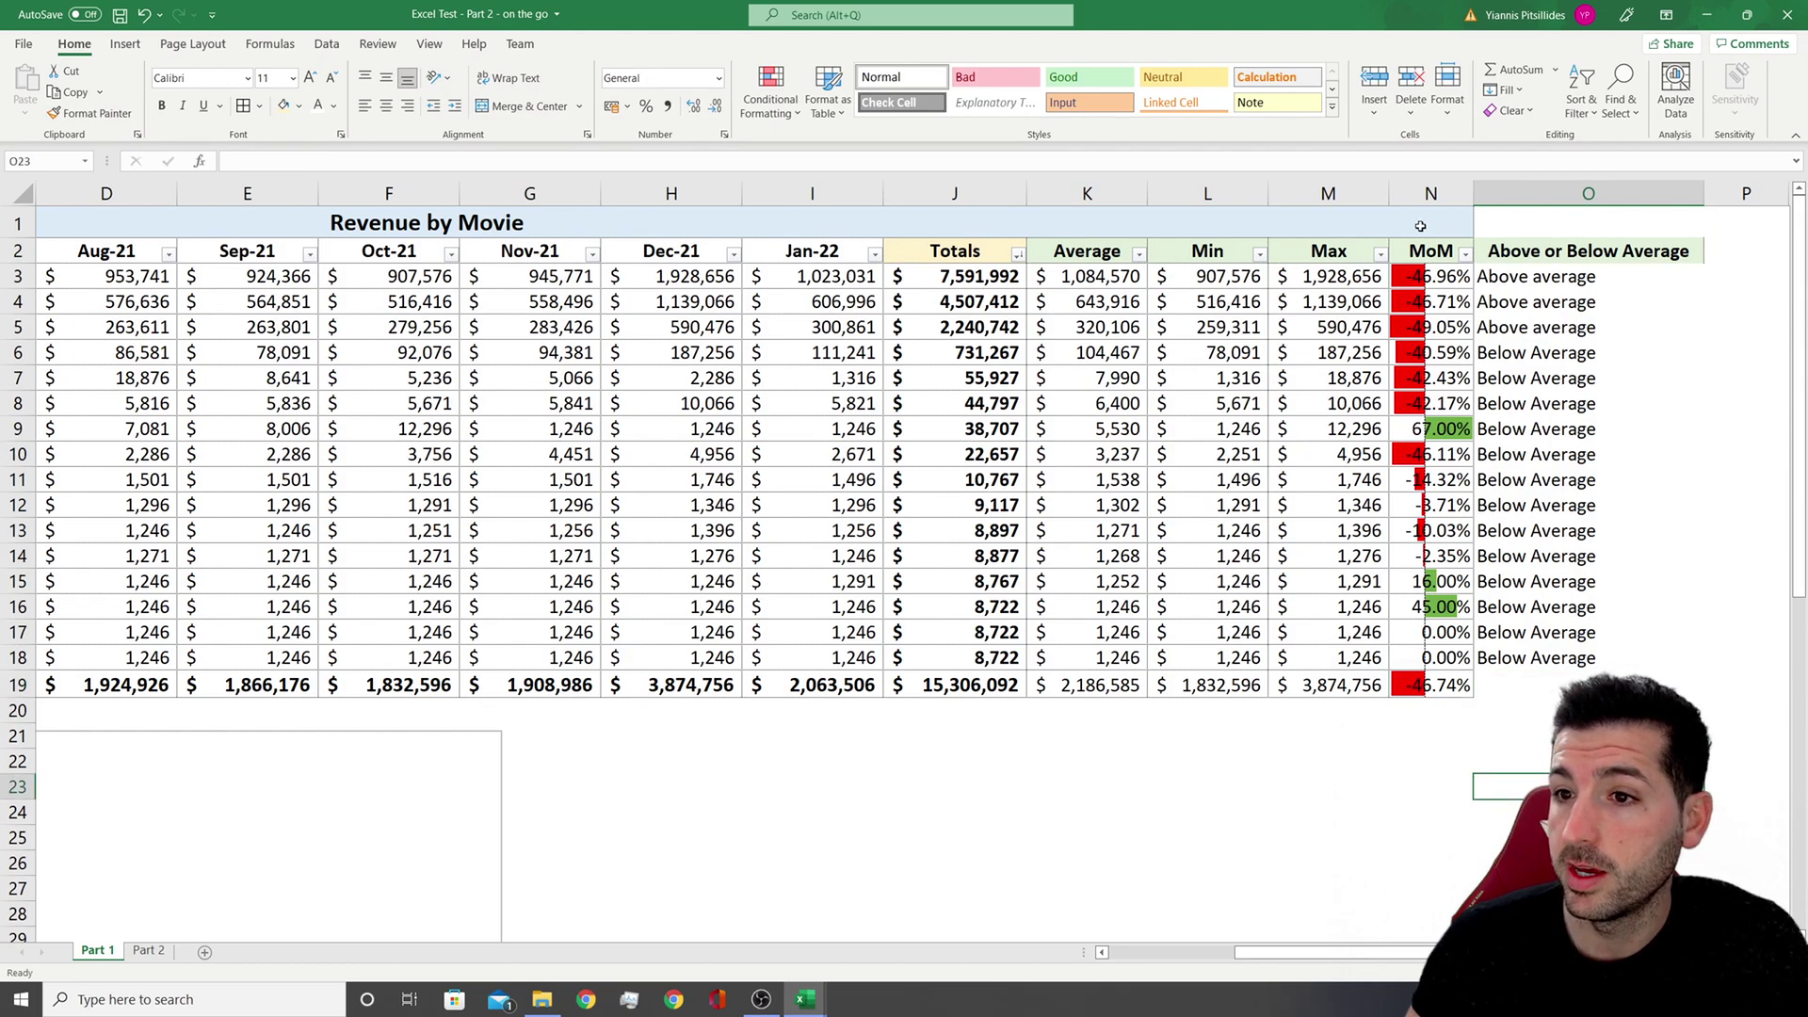
Extend the merged and centred "Revenue by Movie" title across to column O
key("ctrl+Home")
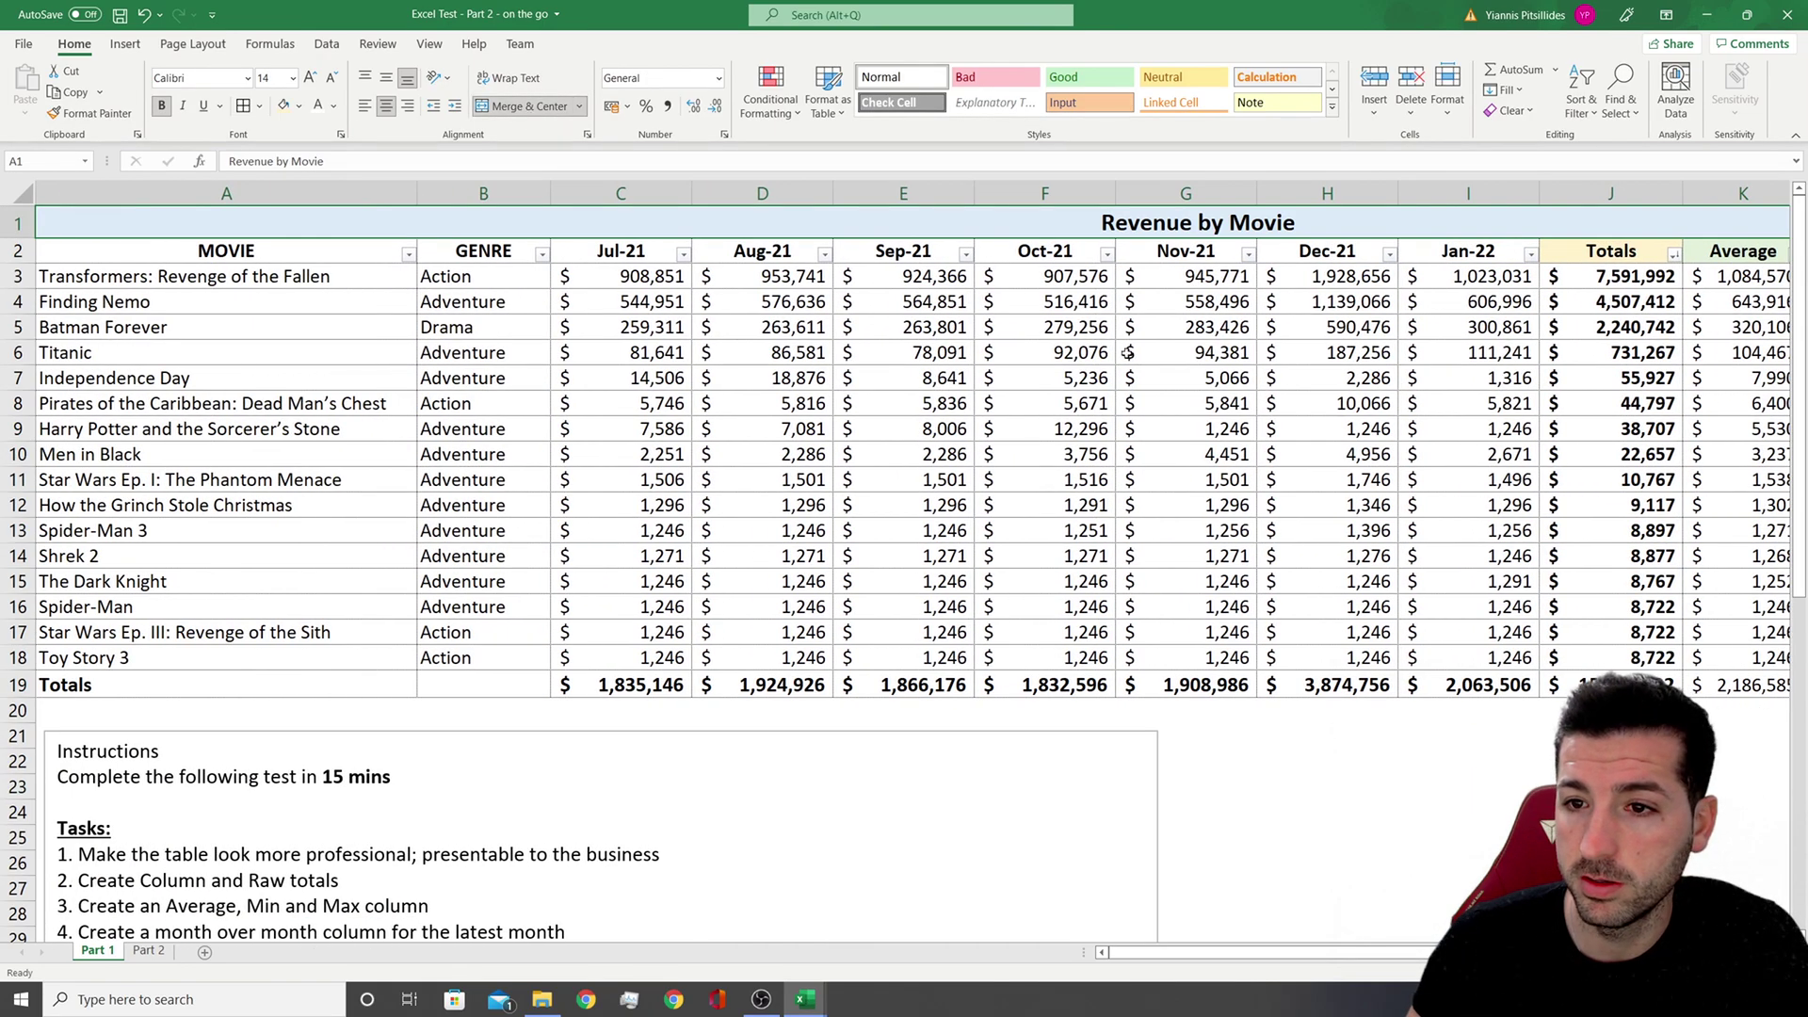
left_click_drag(1356, 952, 1480, 953)
left_click(1538, 327)
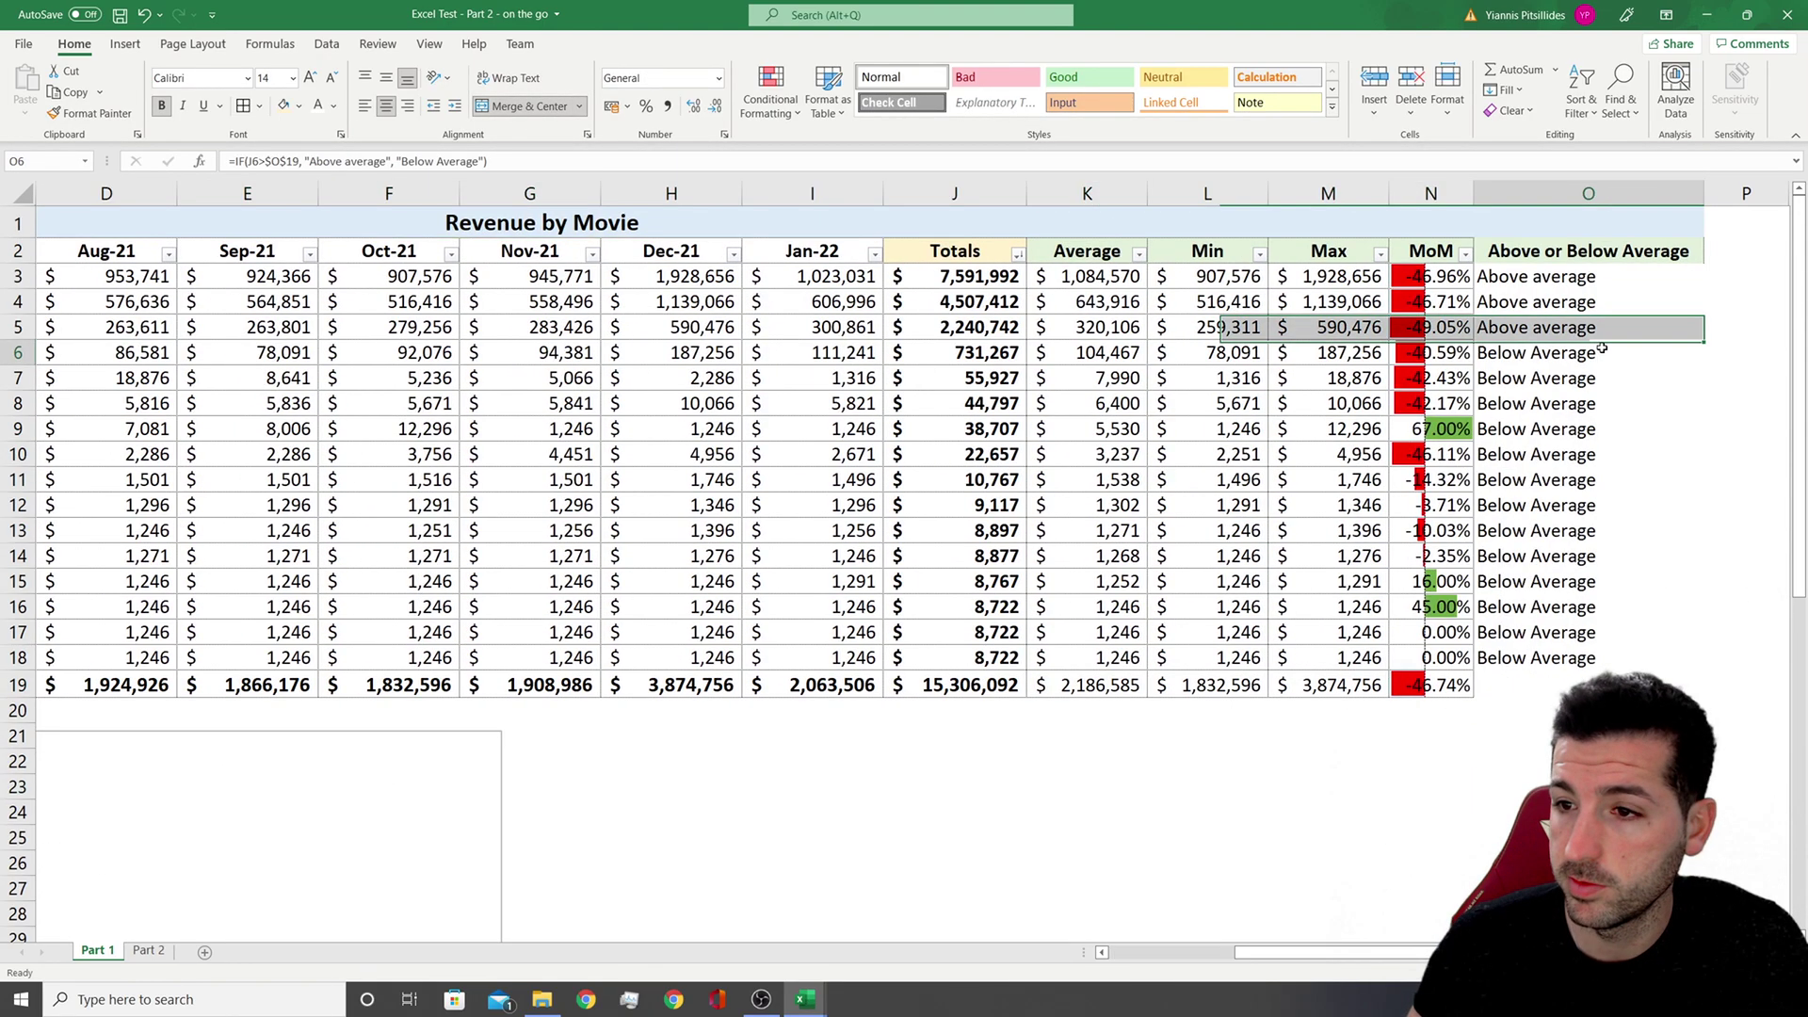
Apply borders to the whole table range A1:O19, including the new label column
left_click_drag(1558, 228, 1565, 686)
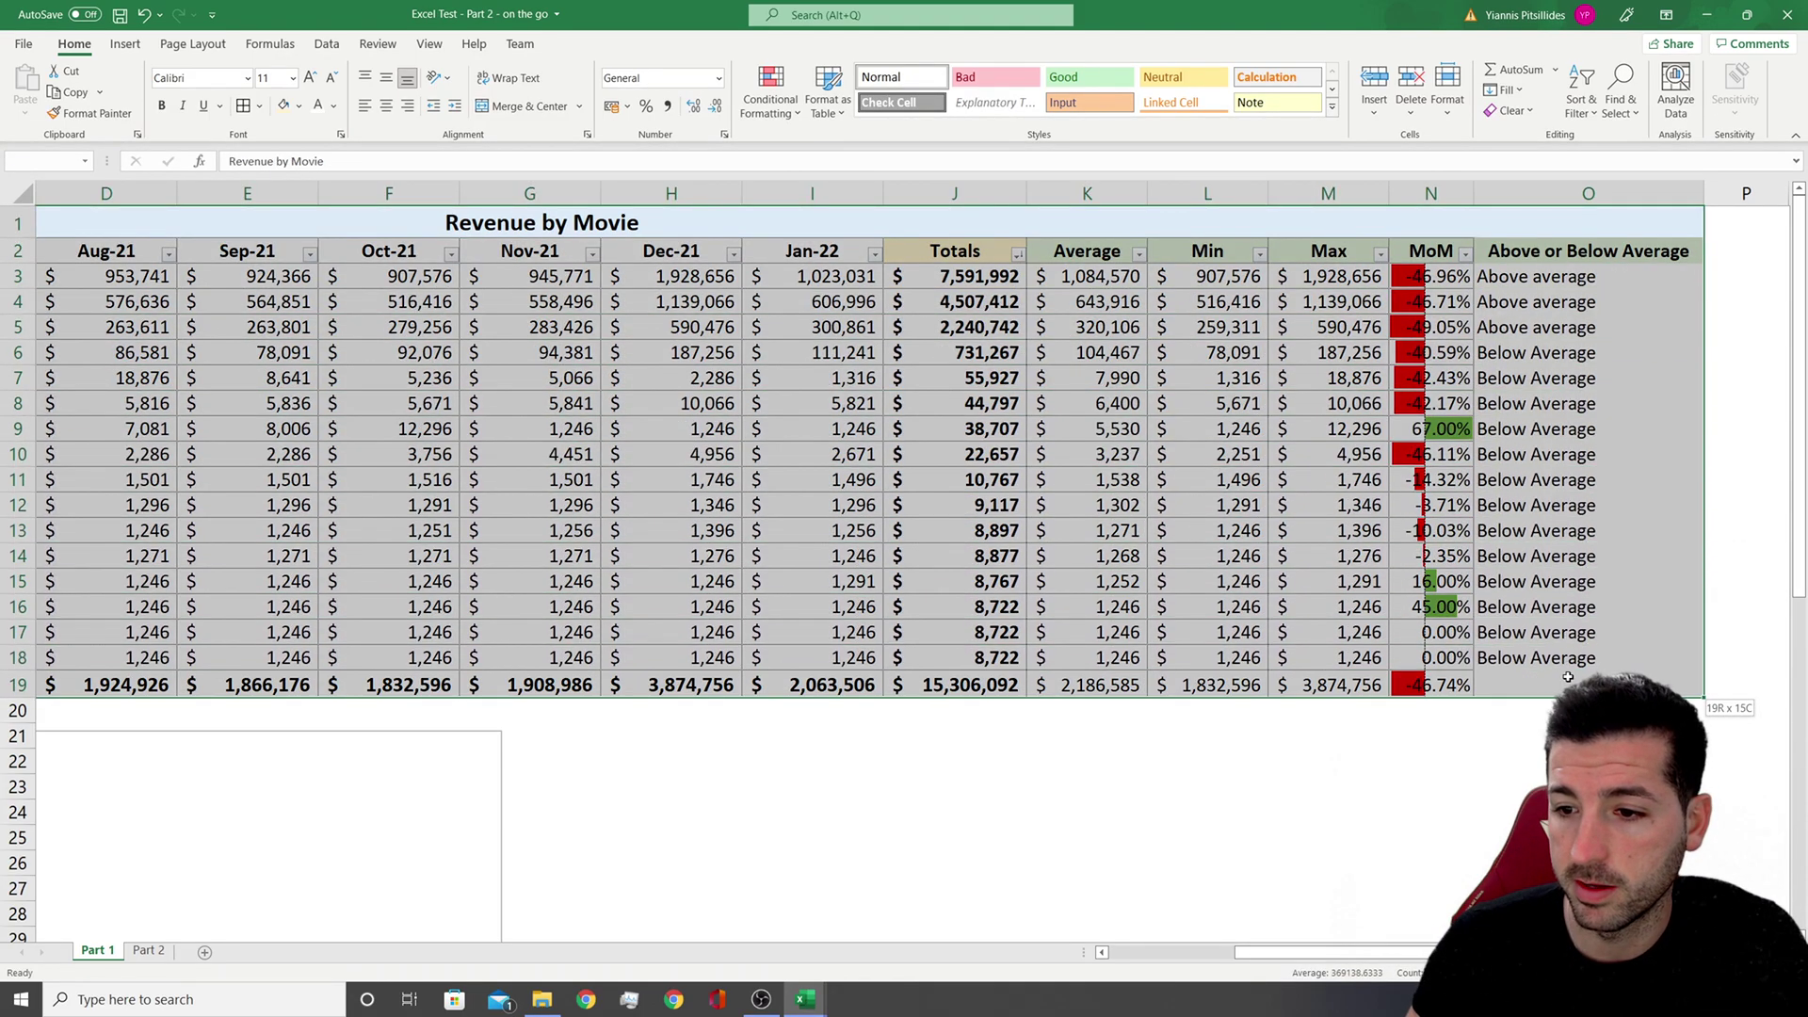
scroll(518, 233, "left", 3)
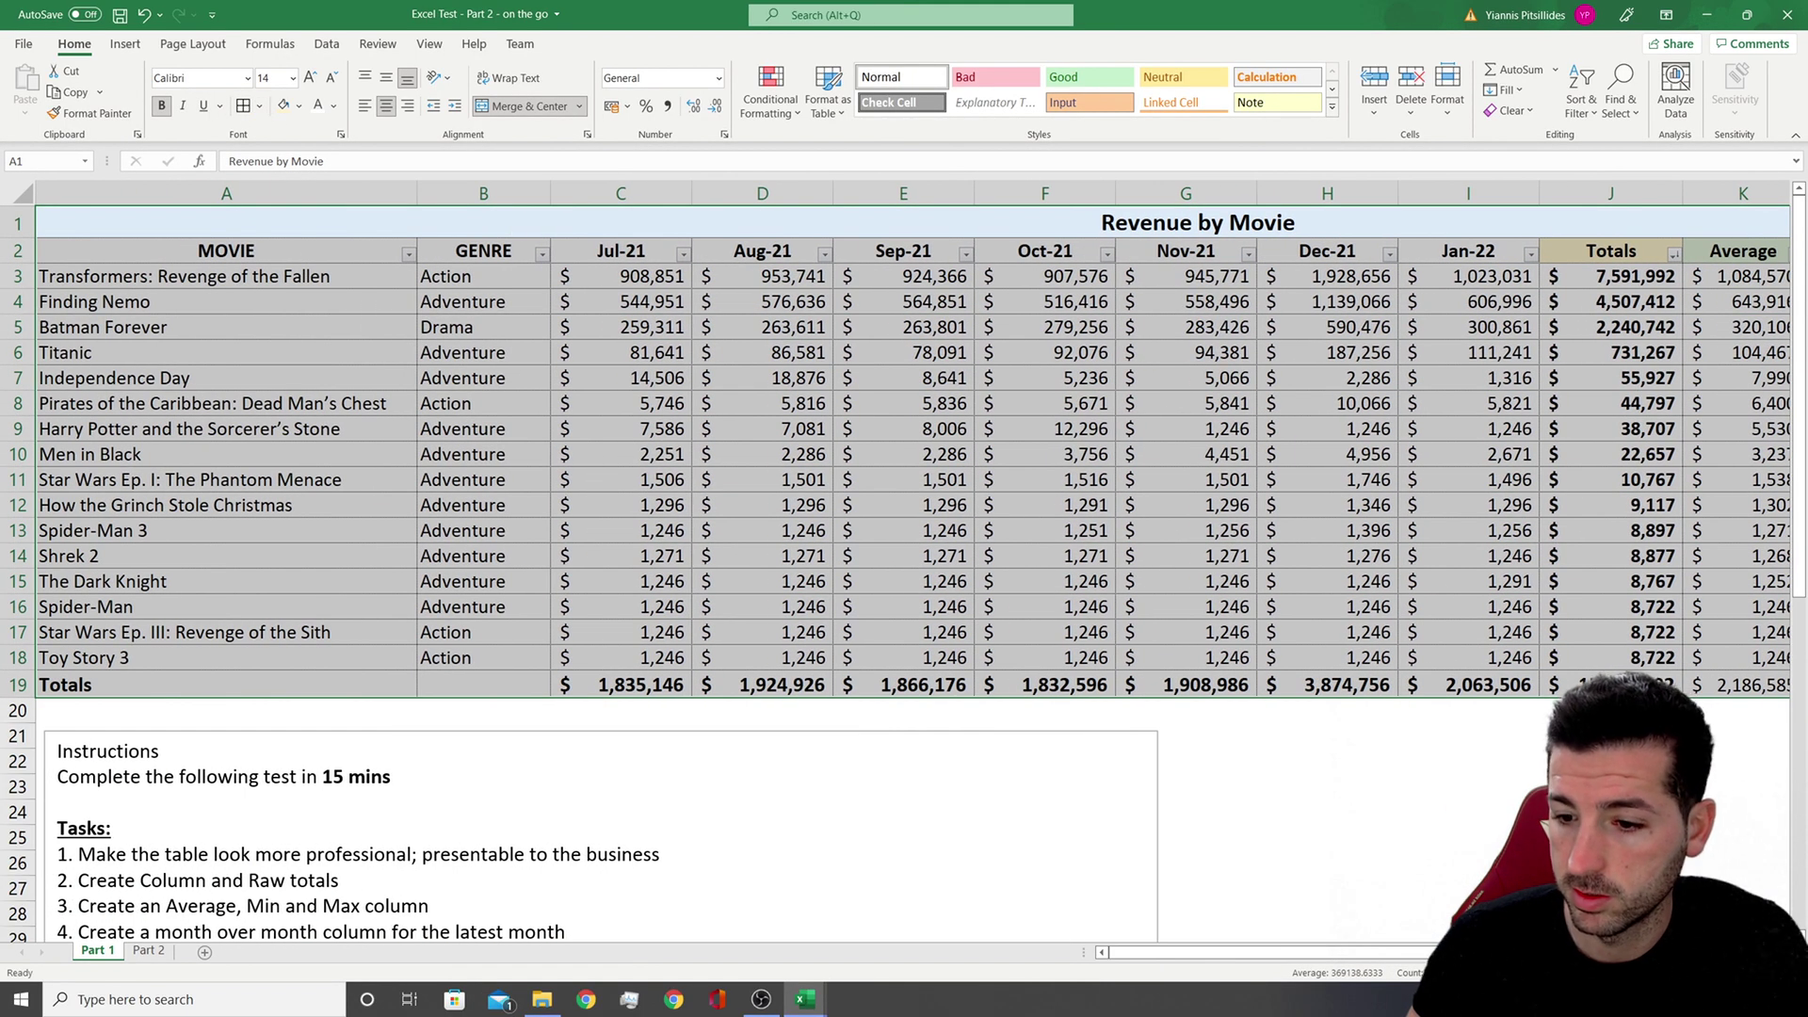
left_click_drag(1257, 952, 1379, 952)
left_click(1646, 359)
left_click_drag(1615, 285, 1592, 659)
left_click(1586, 322)
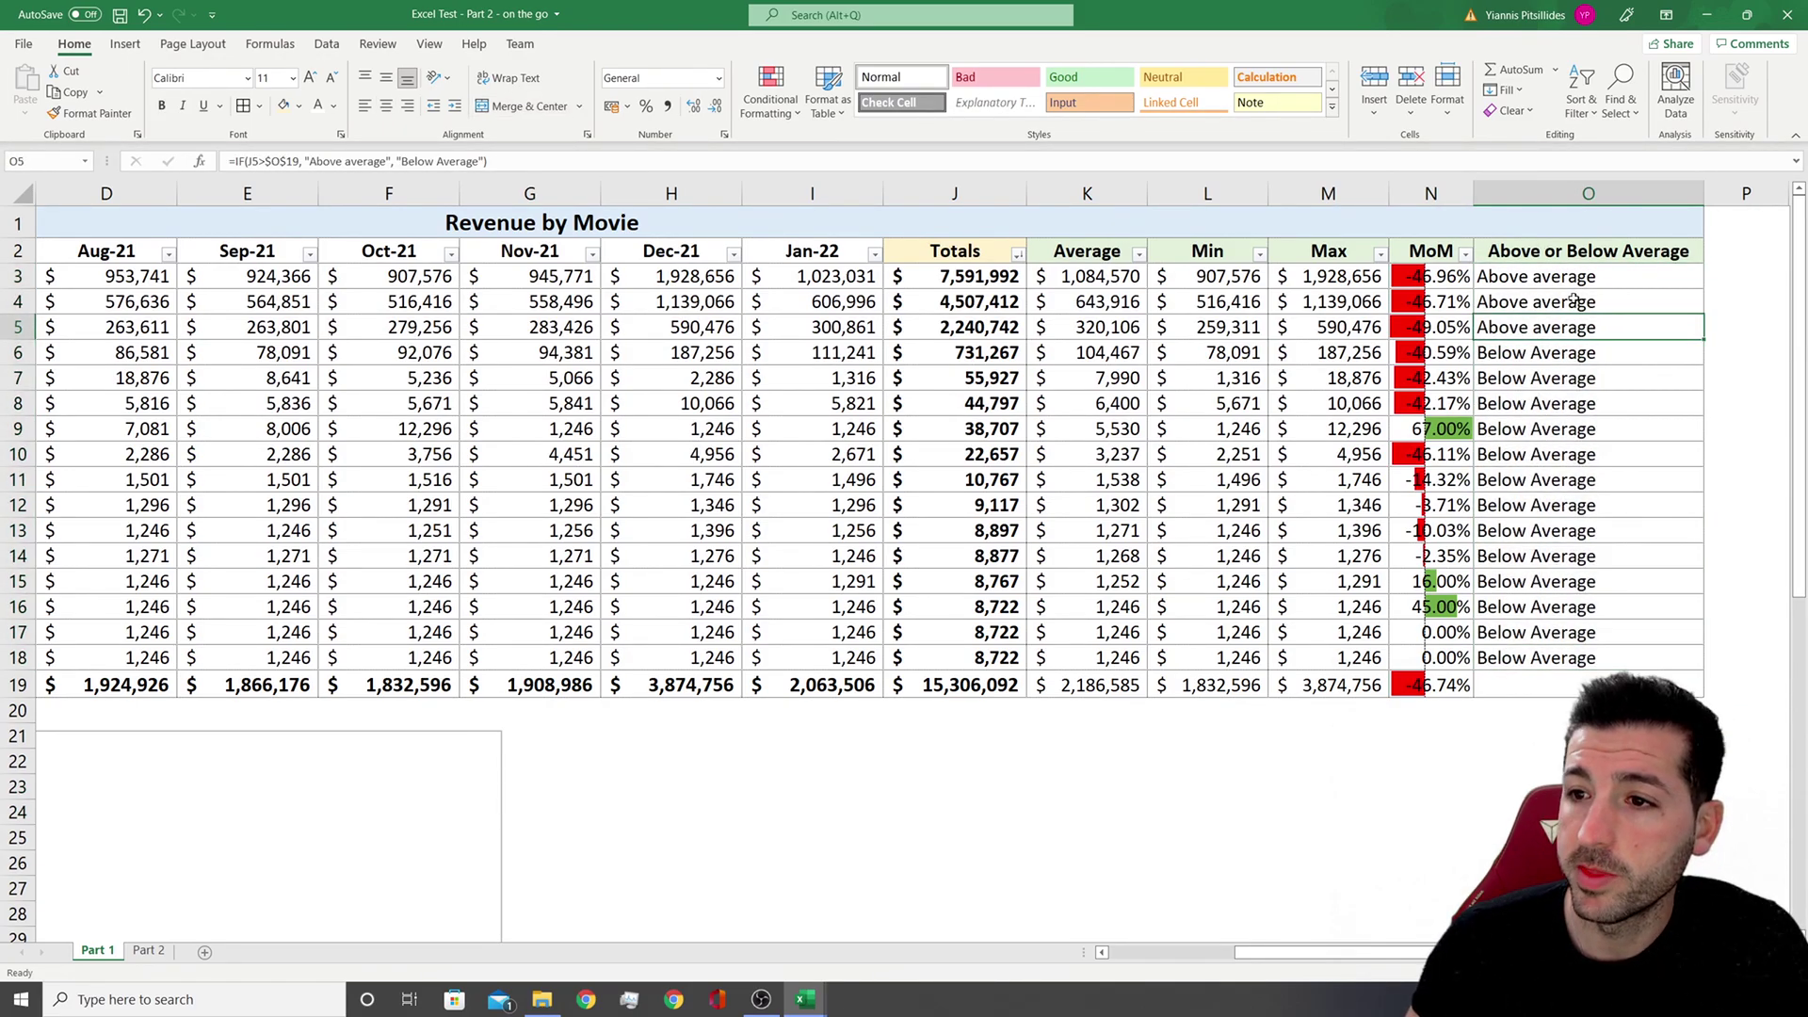
Try wrapping the row 2 headers onto two lines with a narrower column O and a taller header row
left_click_drag(1701, 193, 1609, 193)
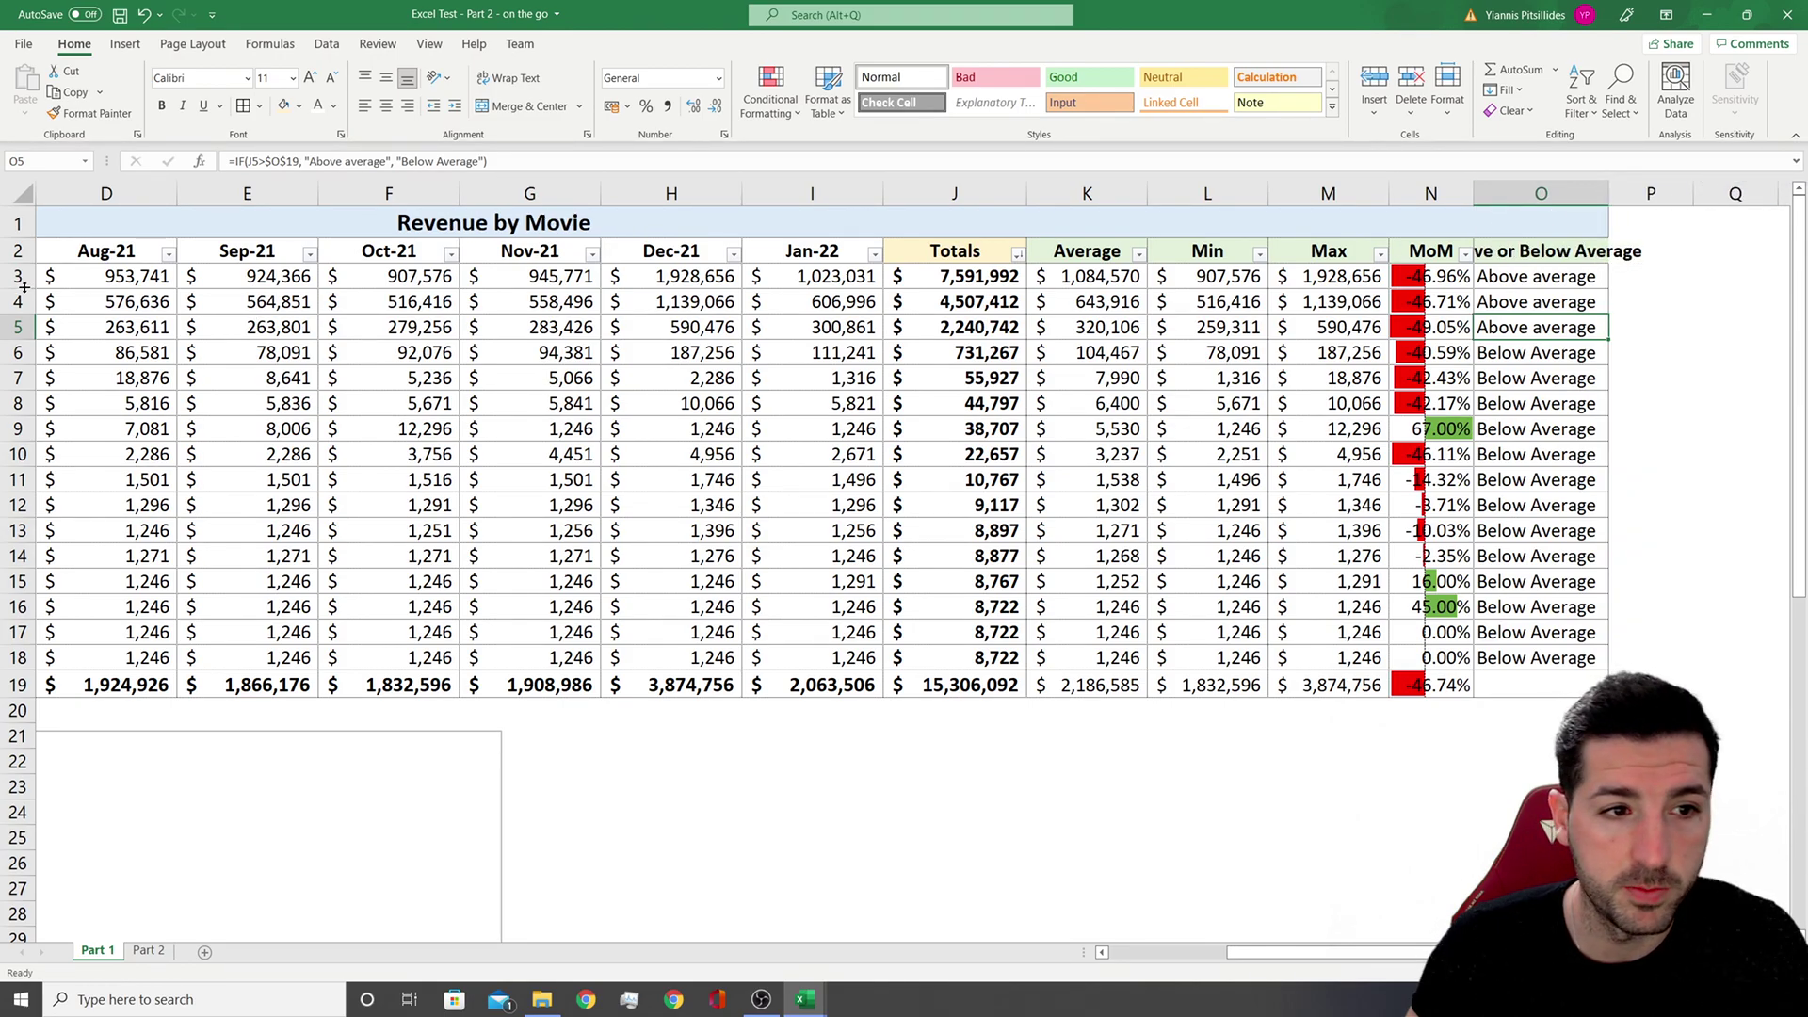
left_click_drag(28, 266, 29, 291)
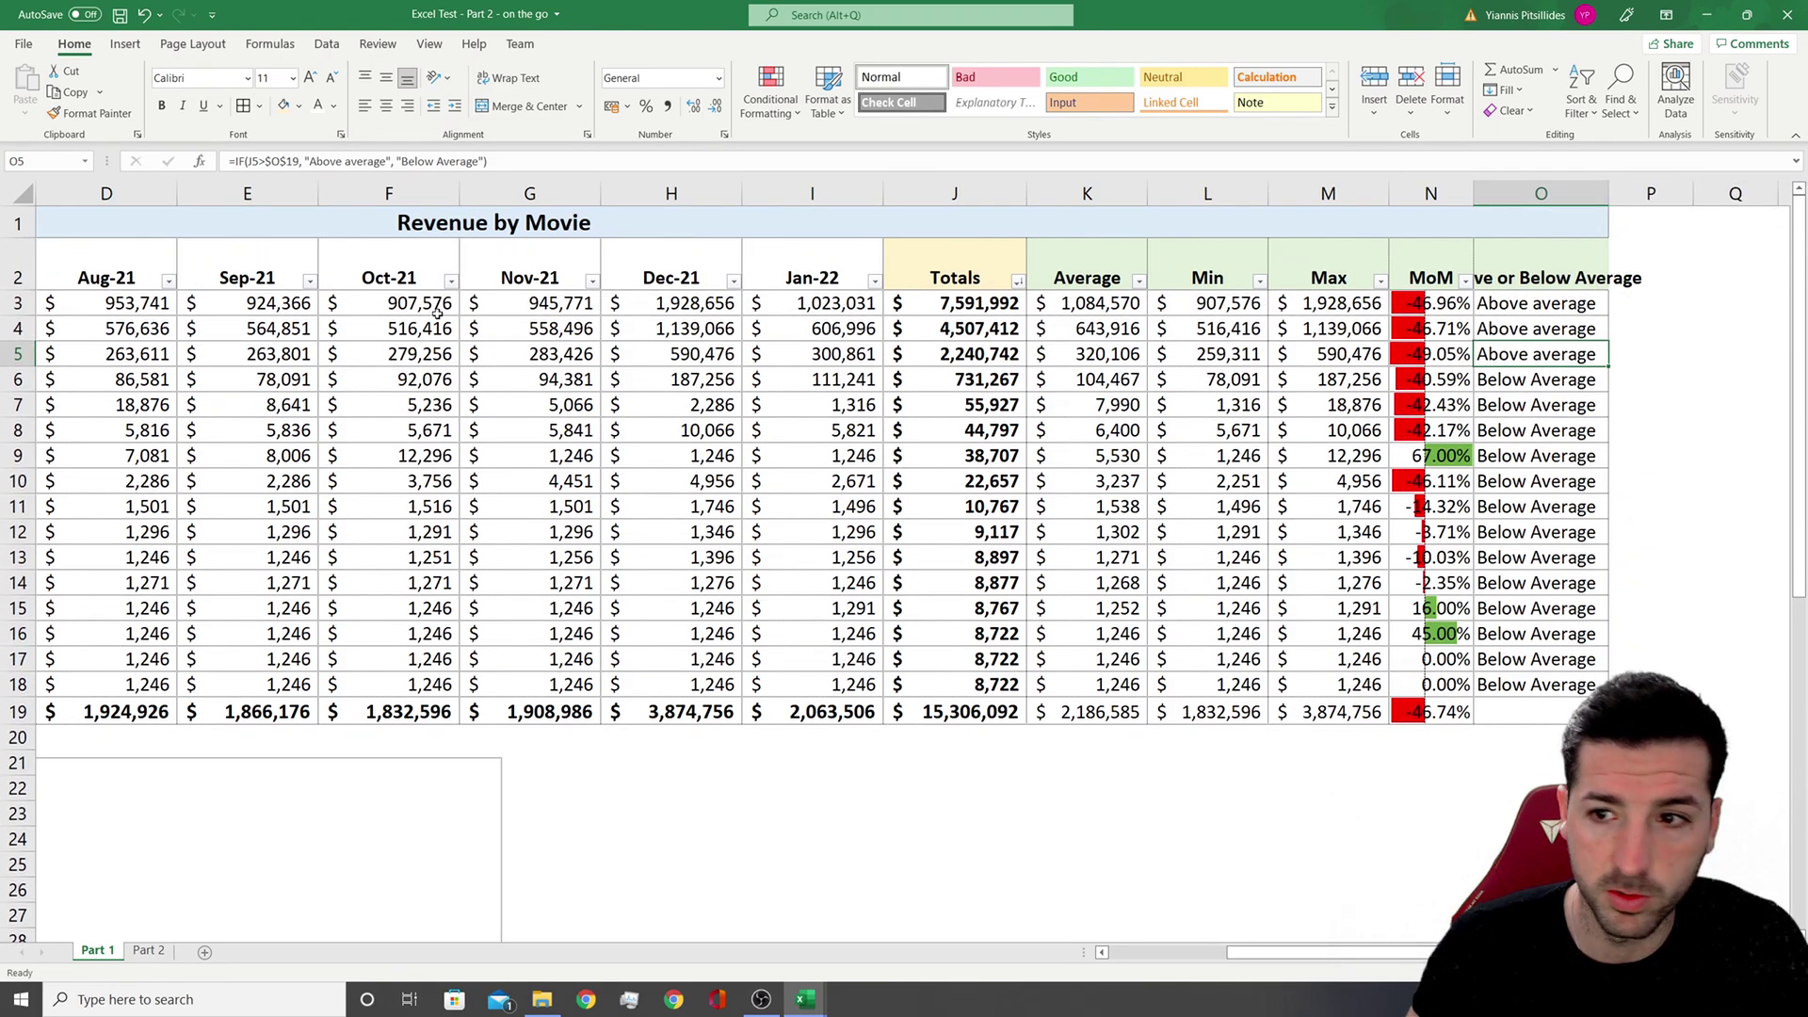
left_click_drag(1507, 270, 104, 257)
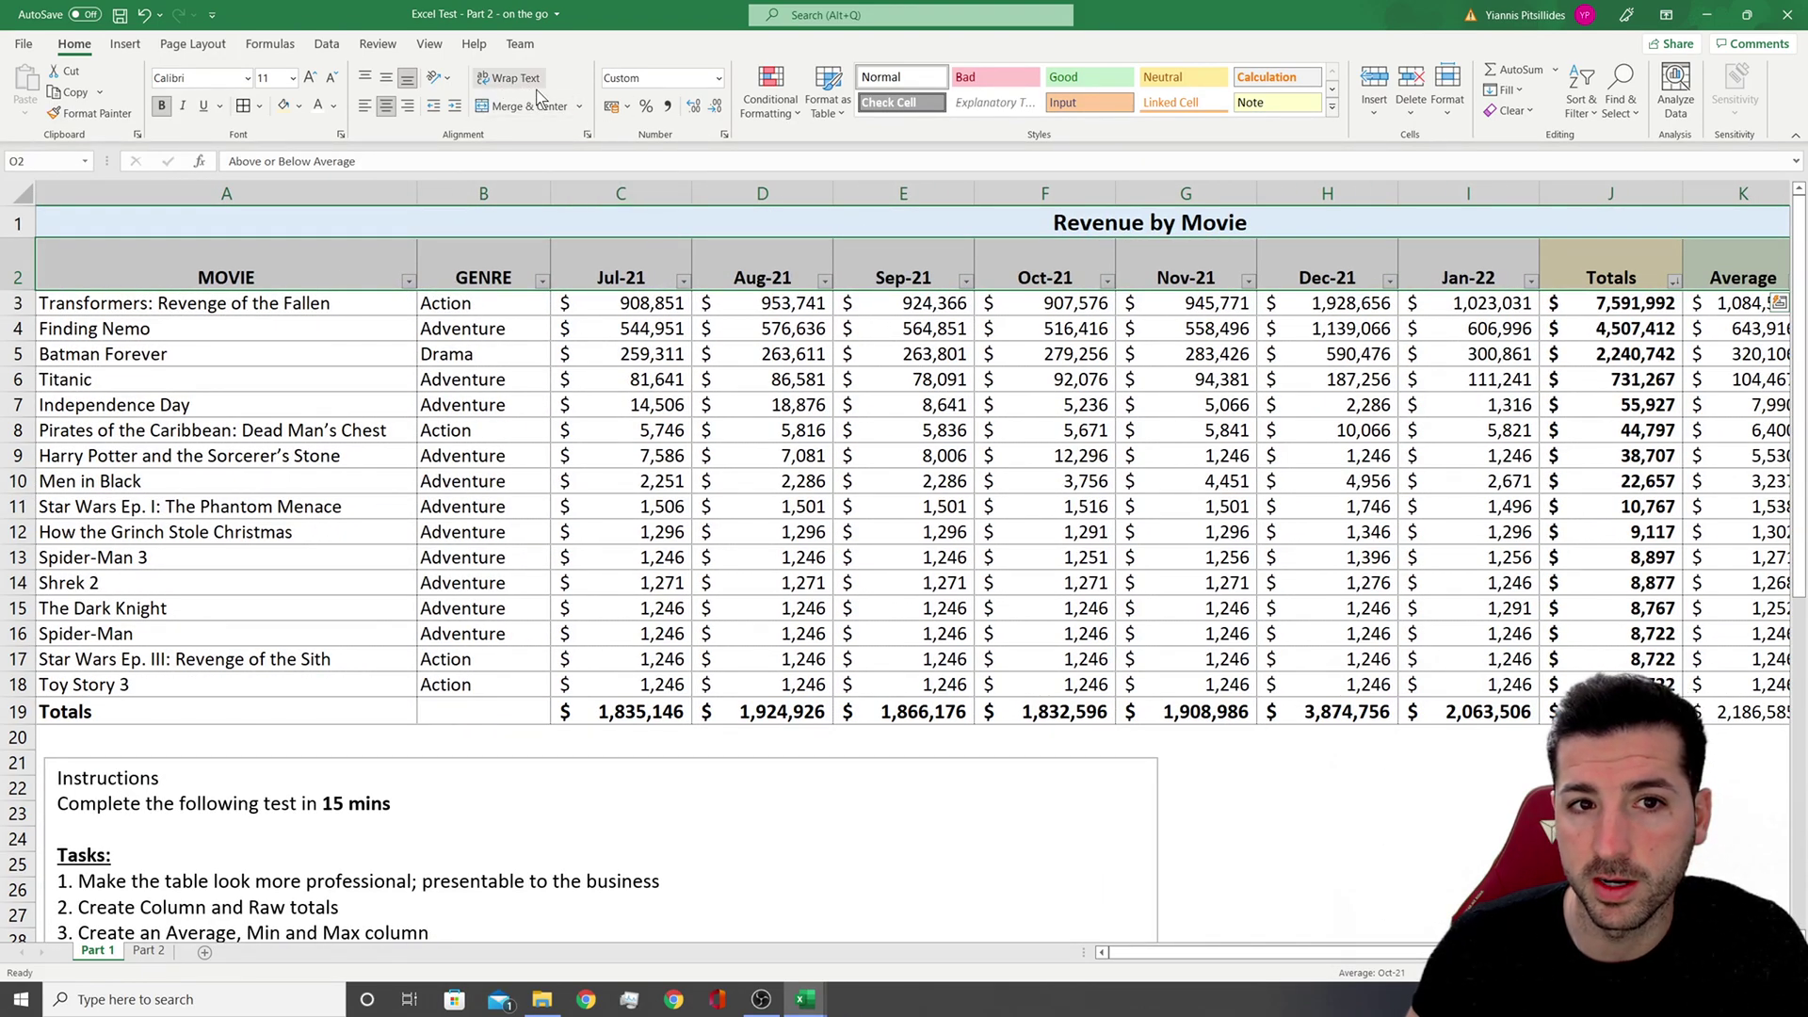
left_click(513, 83)
scroll(1279, 973, "right", 5)
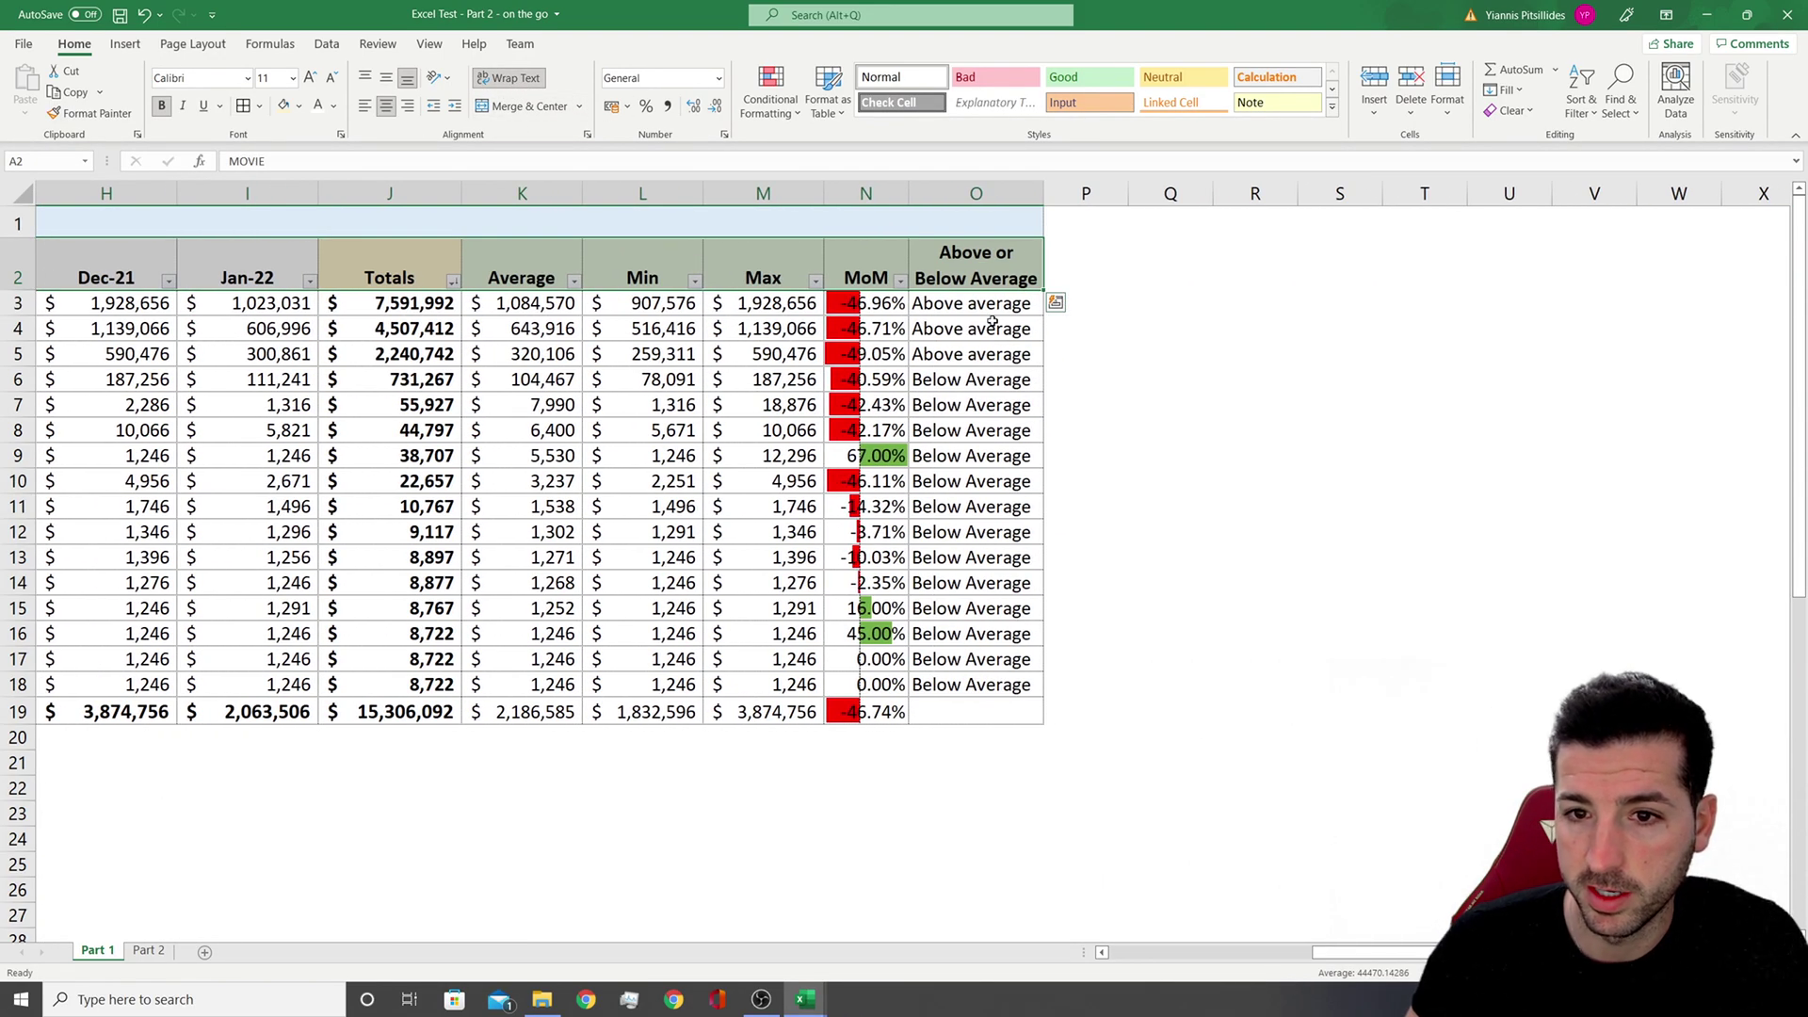
left_click(1006, 281)
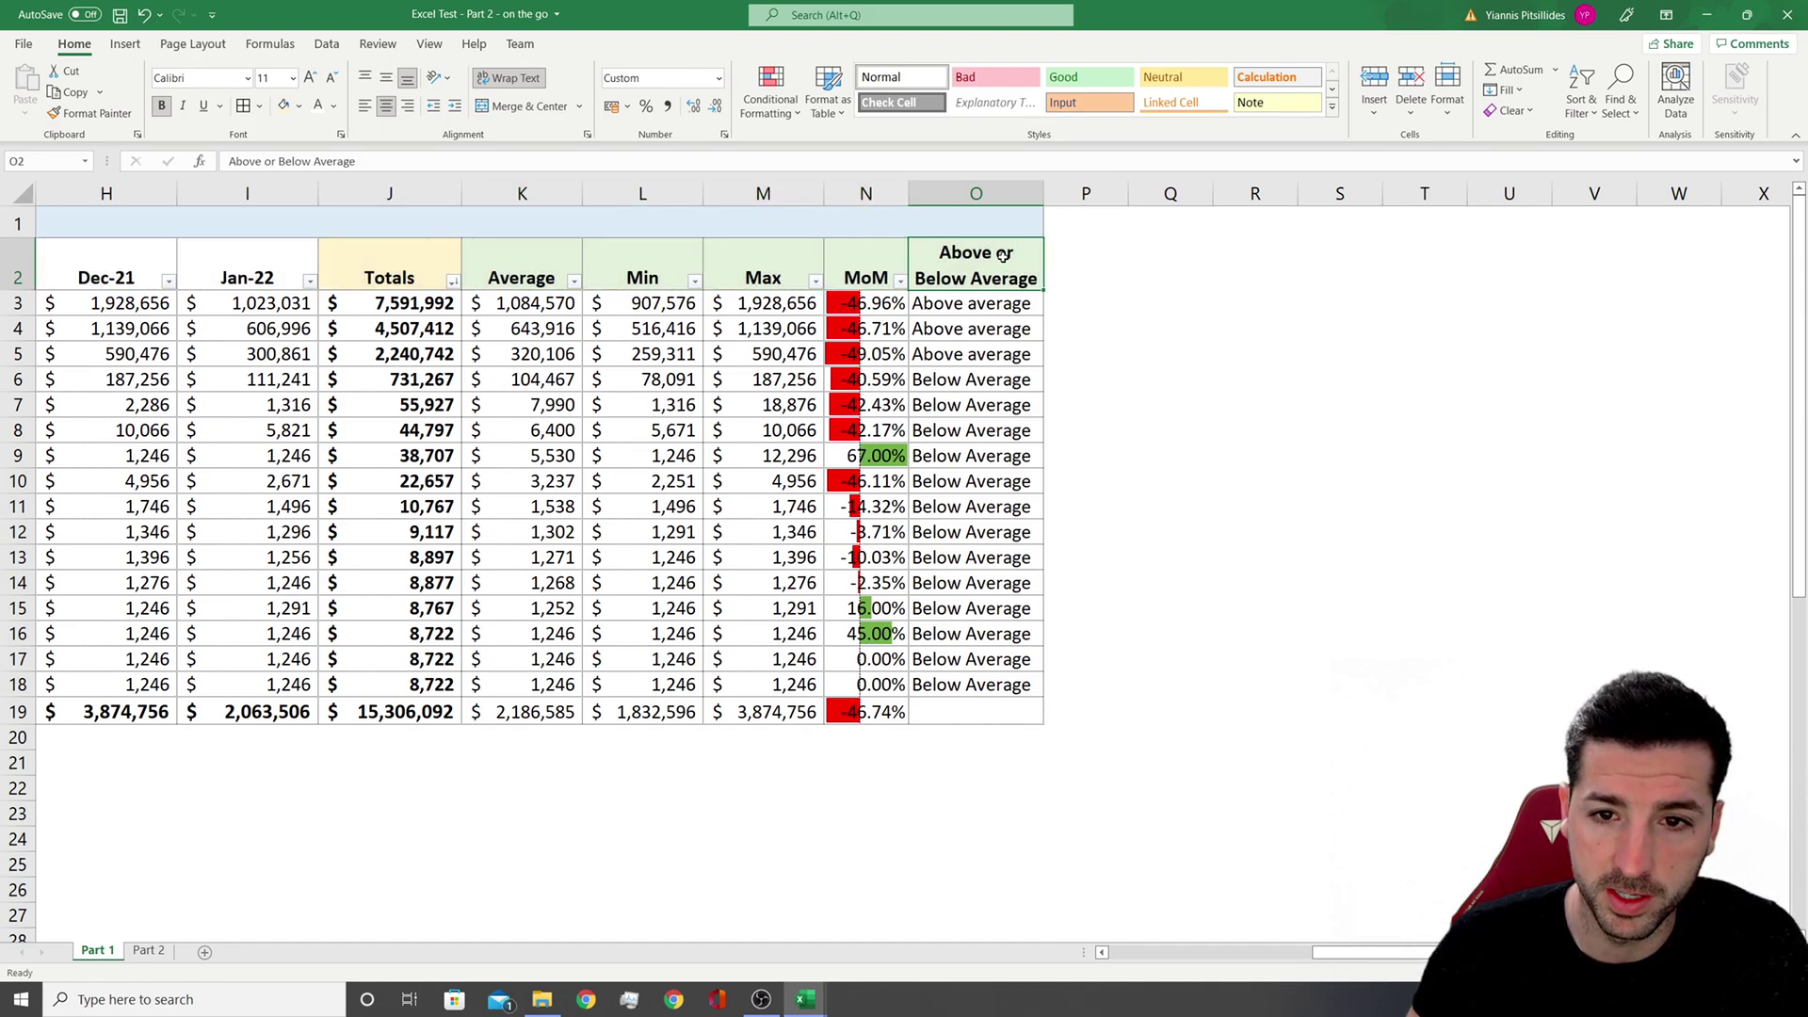
left_click(1019, 307)
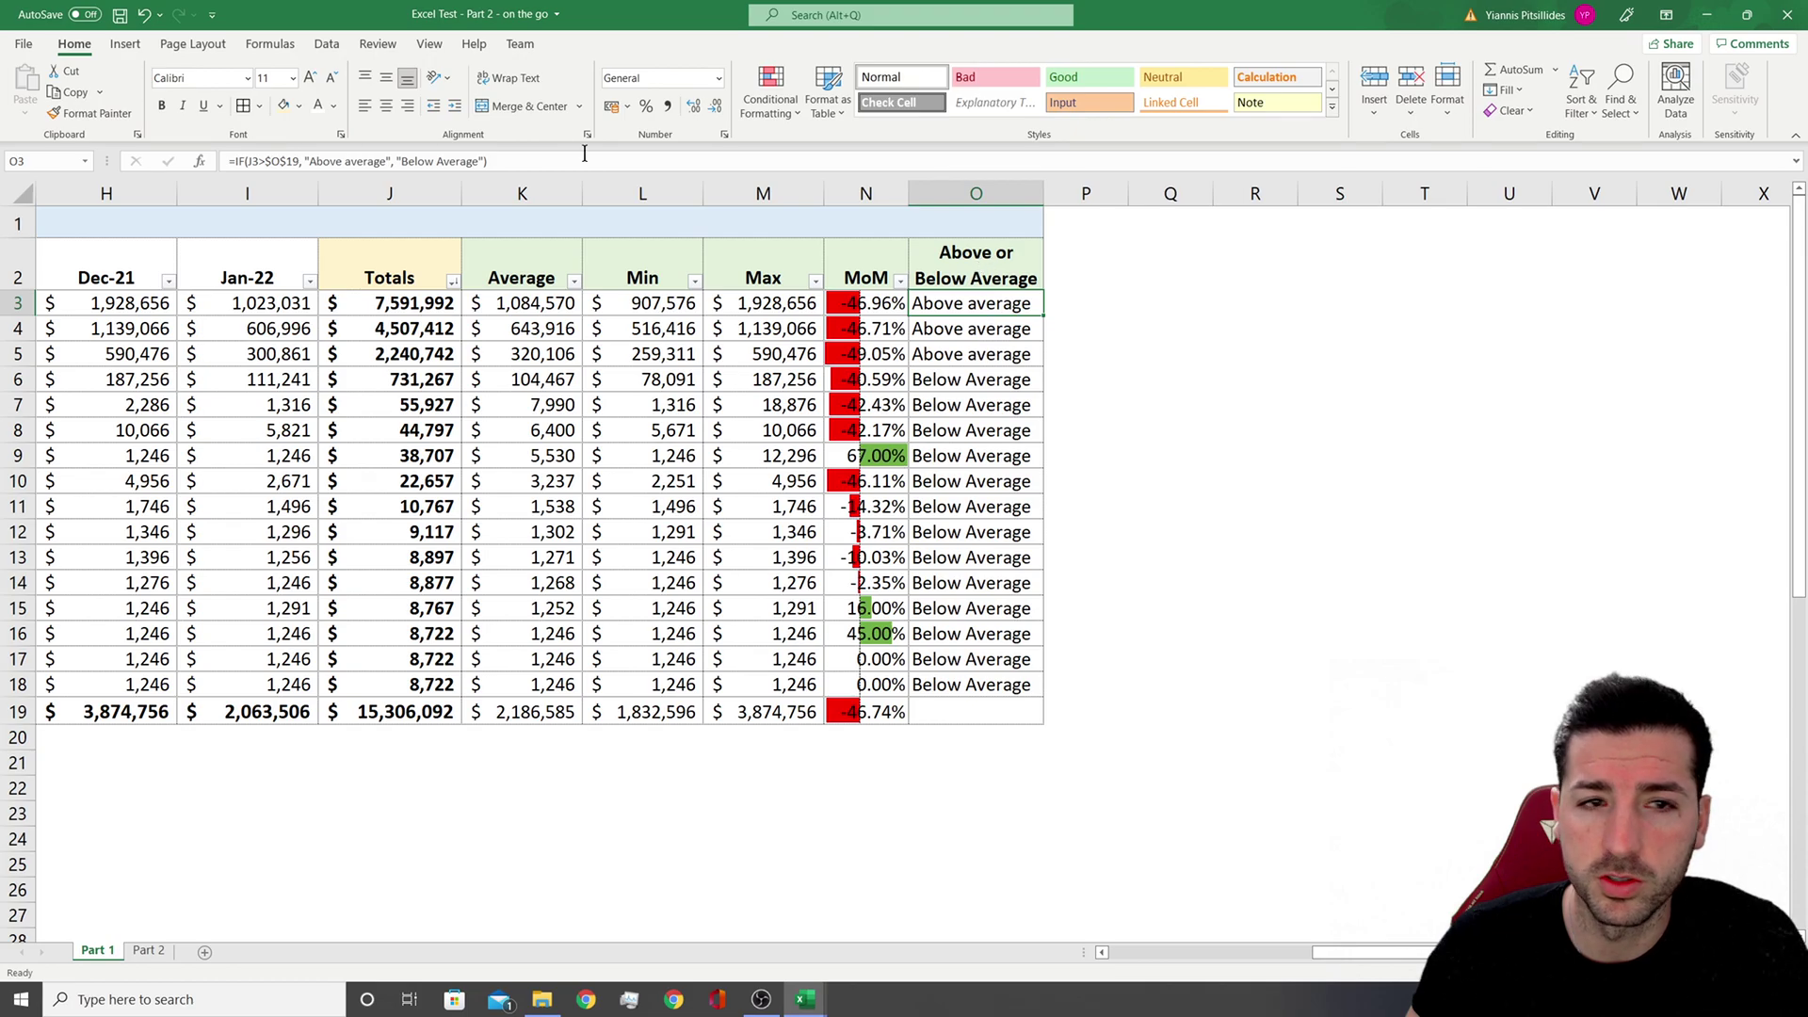
Undo the header wrapping and row height change, and widen column O again to fit its header on one line
left_click(144, 14)
left_click(1041, 306)
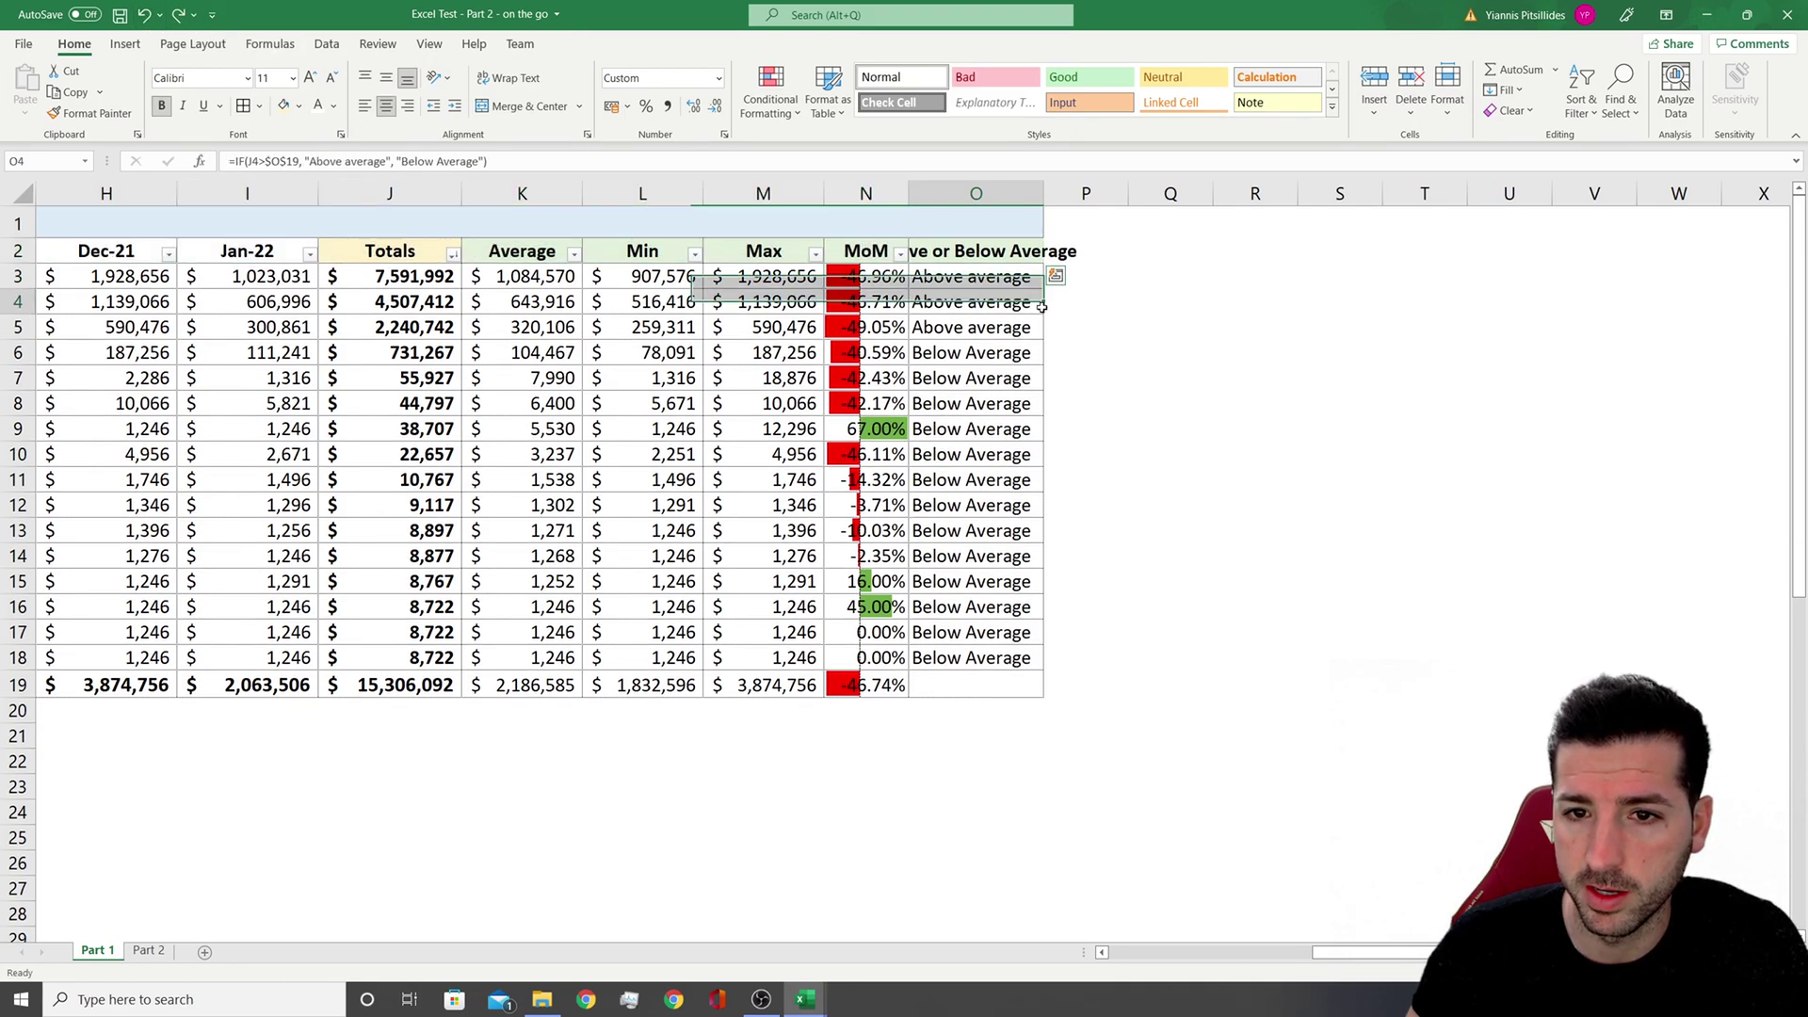
left_click_drag(1044, 193, 1139, 193)
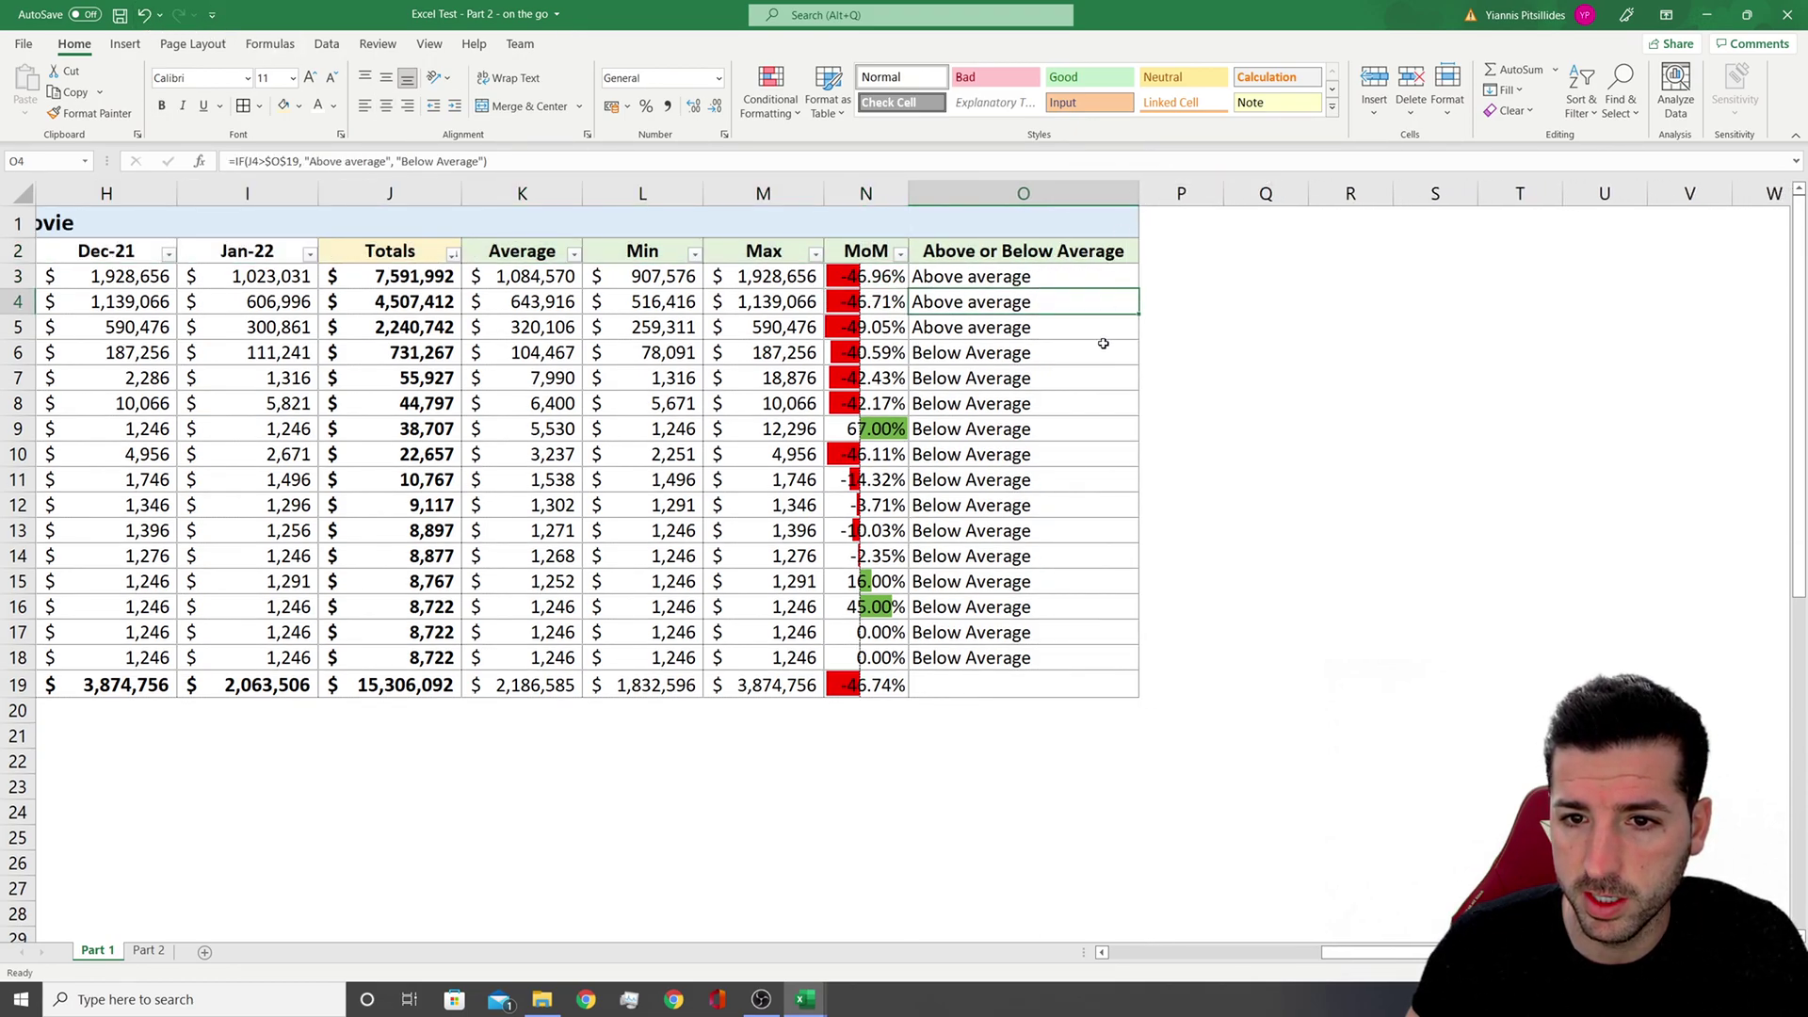
Centre the labels in O3:O18 horizontally
left_click_drag(1036, 276, 1036, 657)
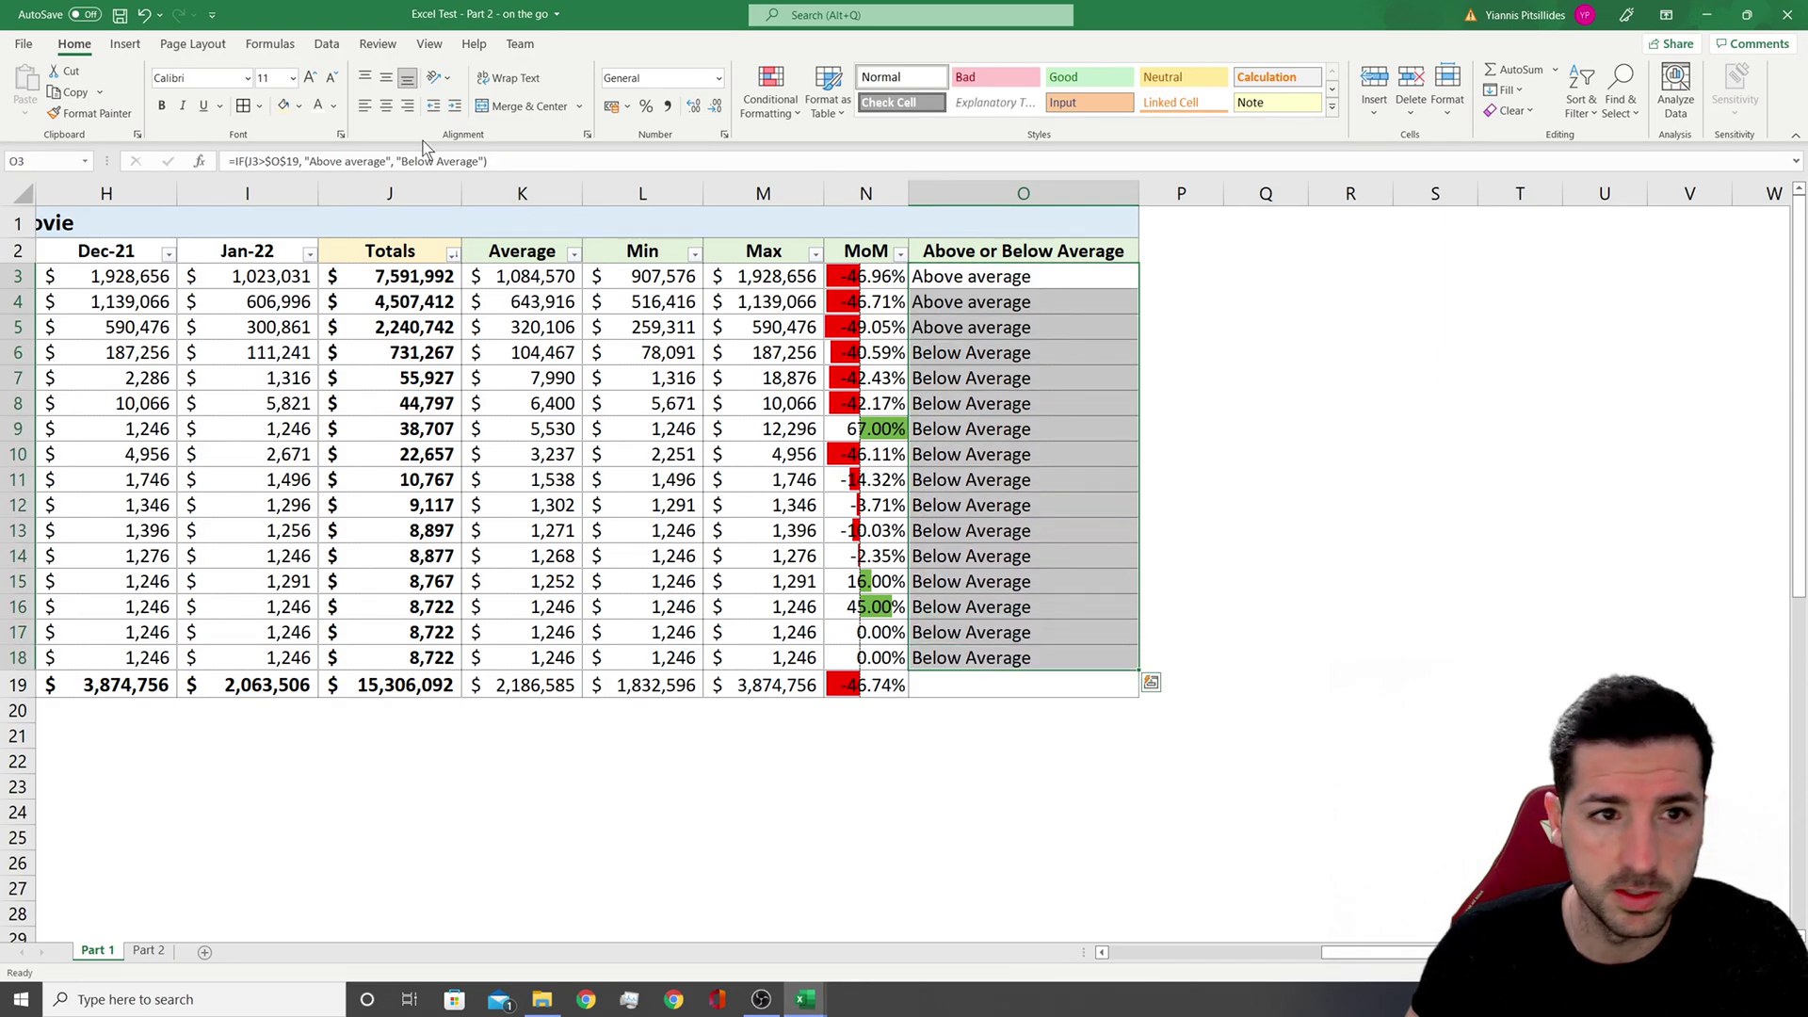
left_click(386, 105)
left_click_drag(1036, 276, 1057, 659)
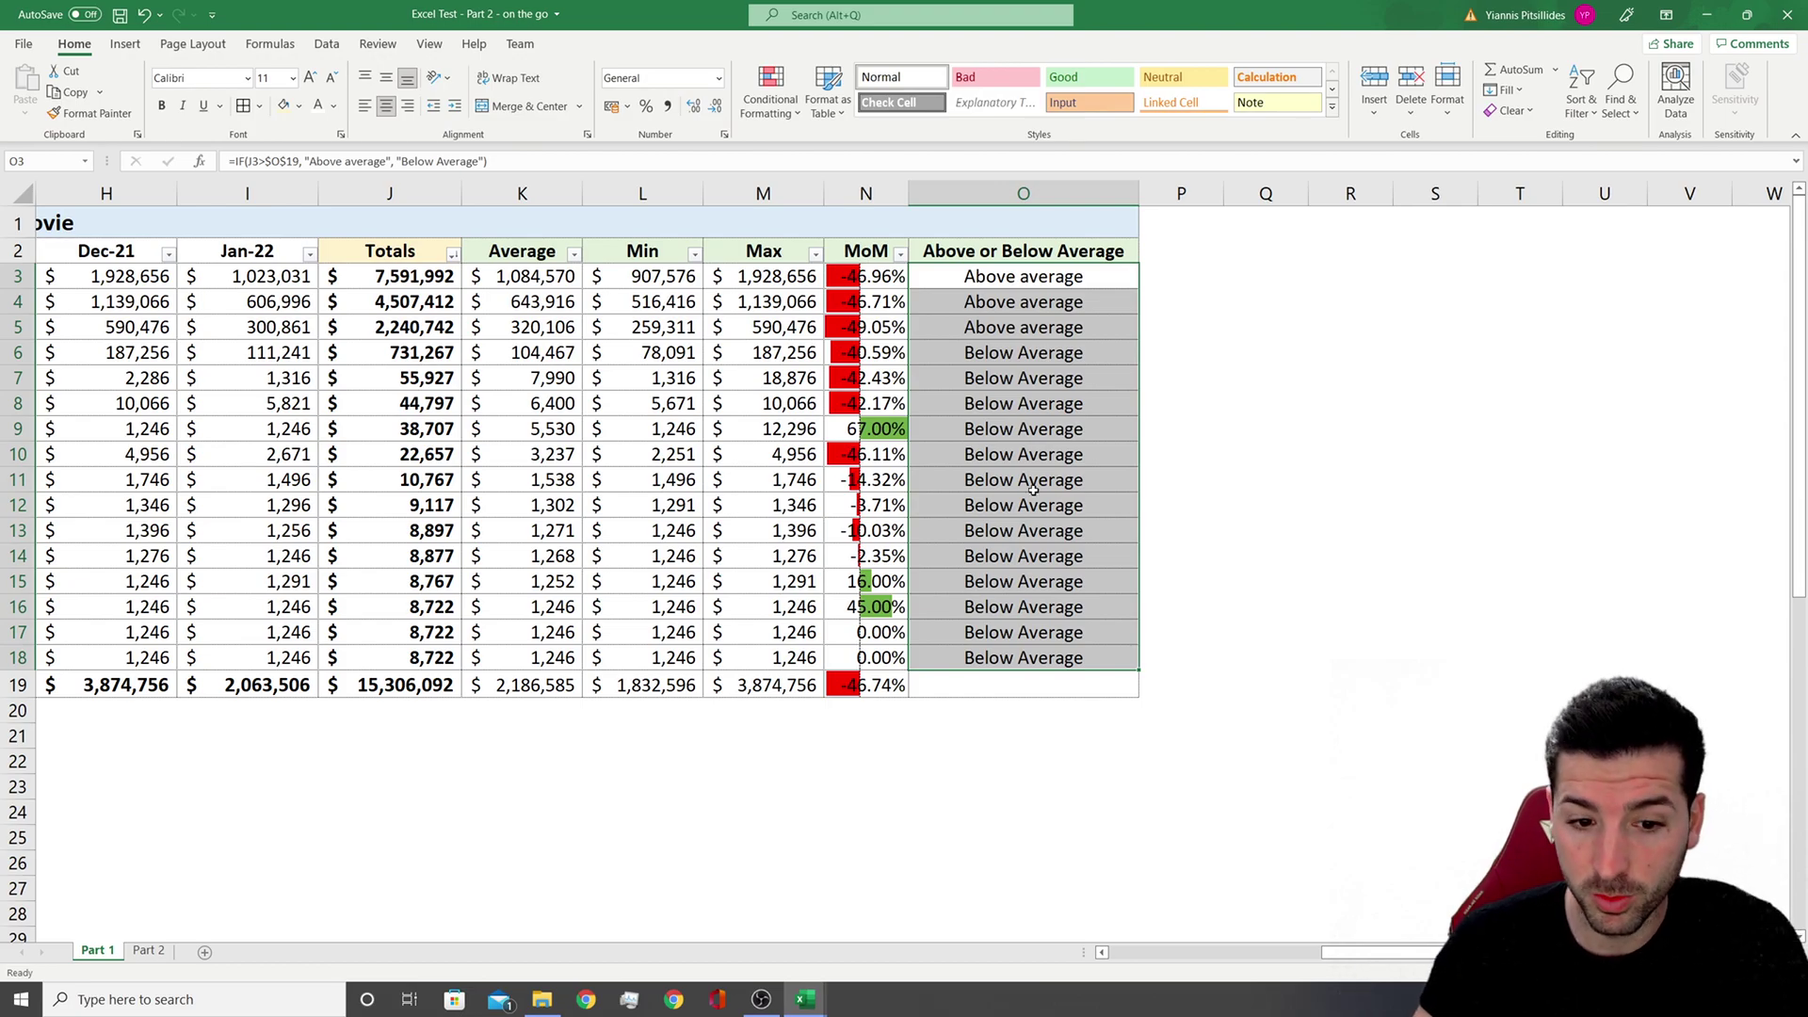
Apply the Good cell style to the "Above average" labels in O3:O5
left_click_drag(1334, 954, 1058, 958)
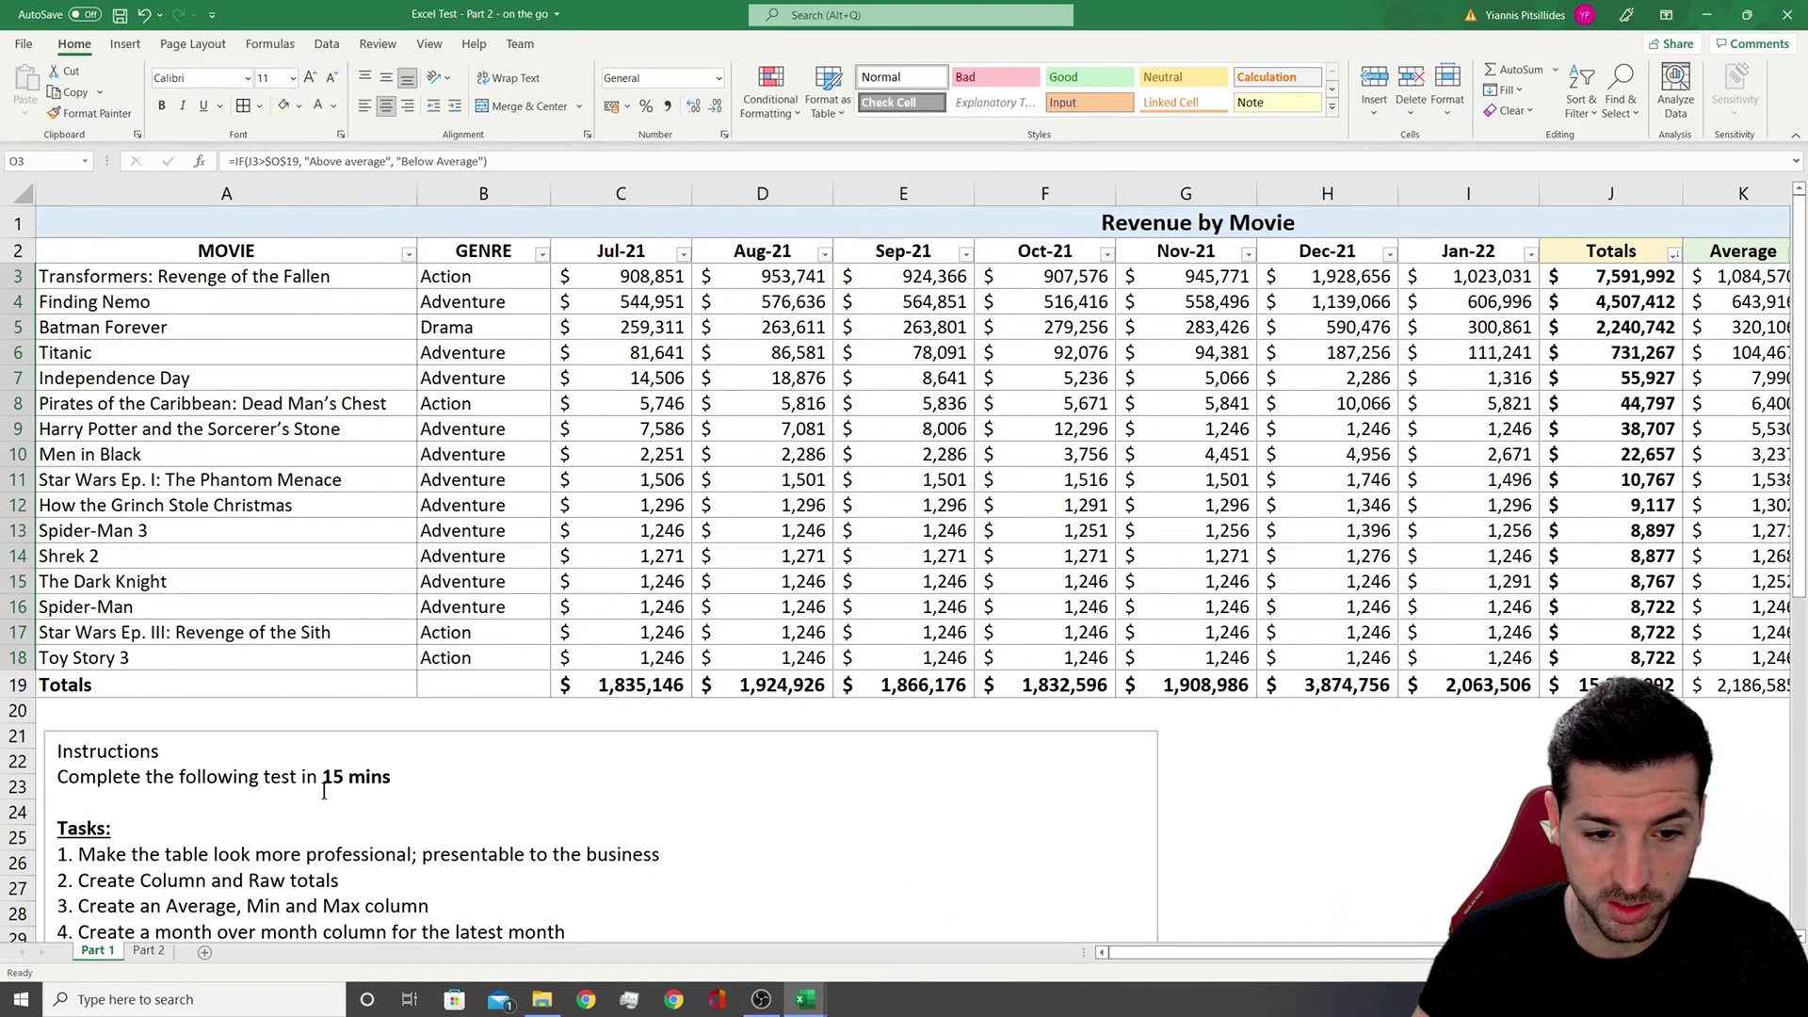
left_click_drag(1438, 952, 1561, 952)
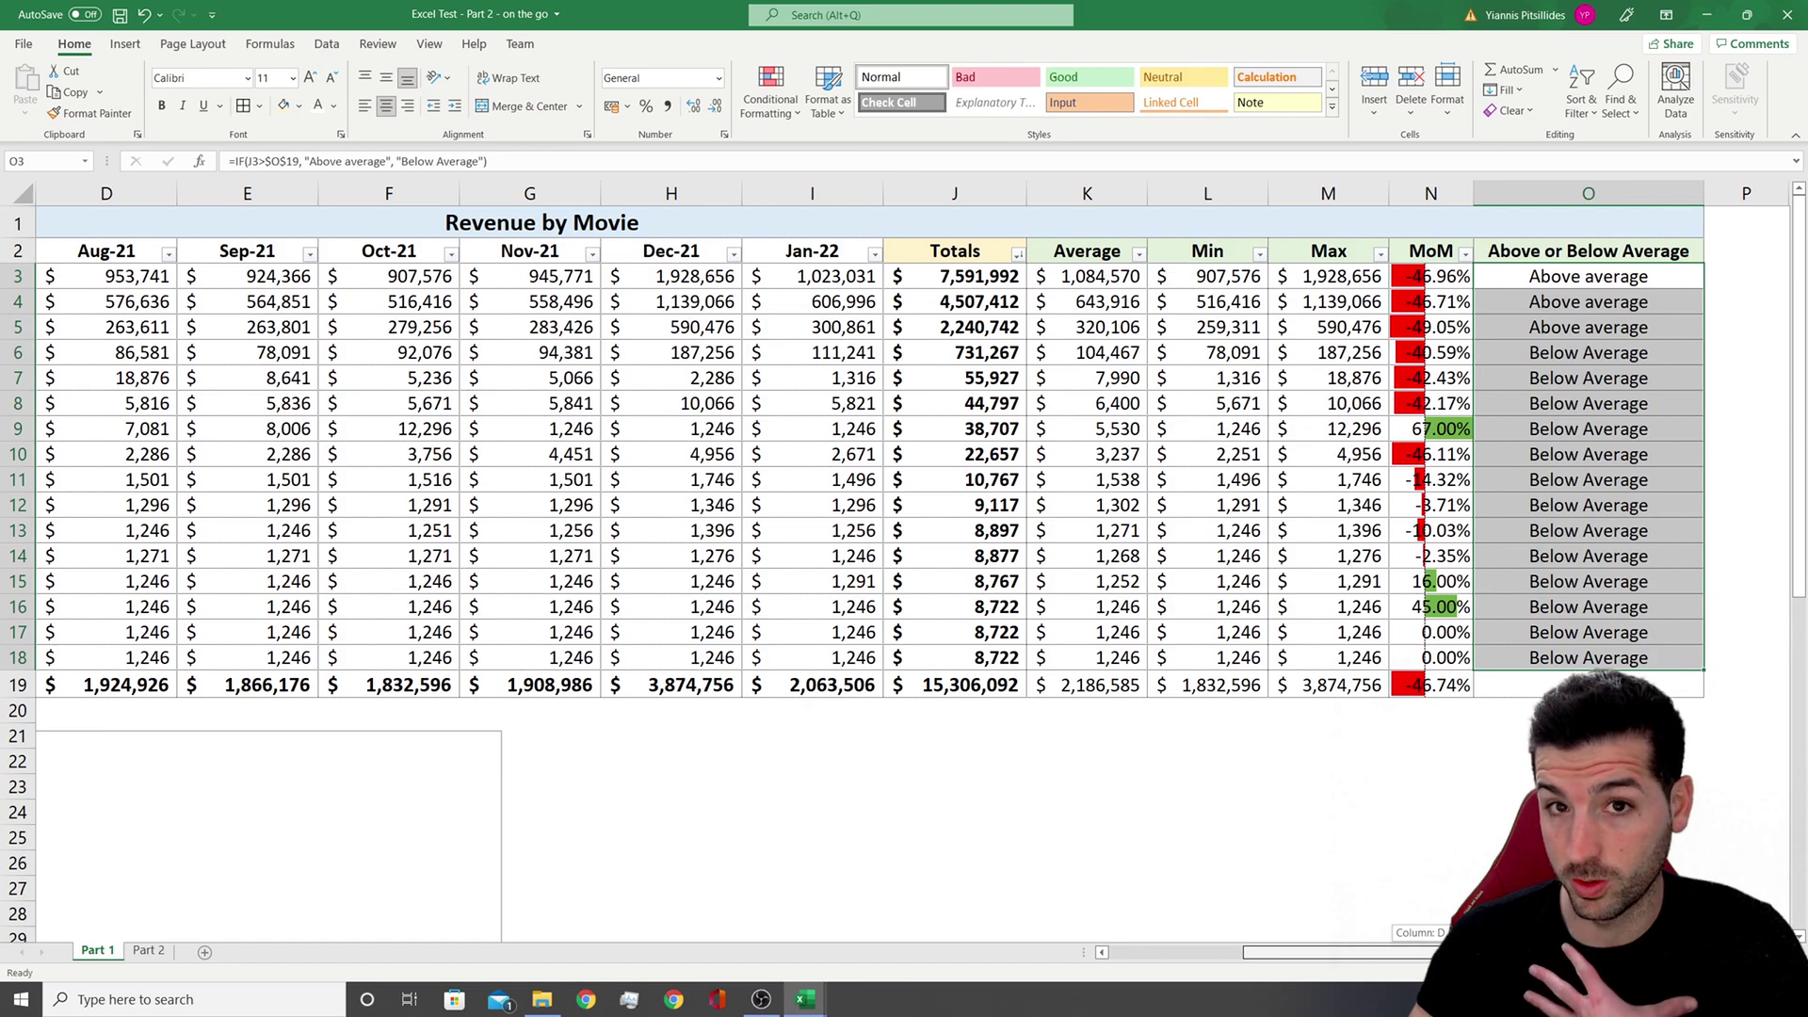
left_click(1544, 761)
left_click_drag(1563, 276, 1519, 345)
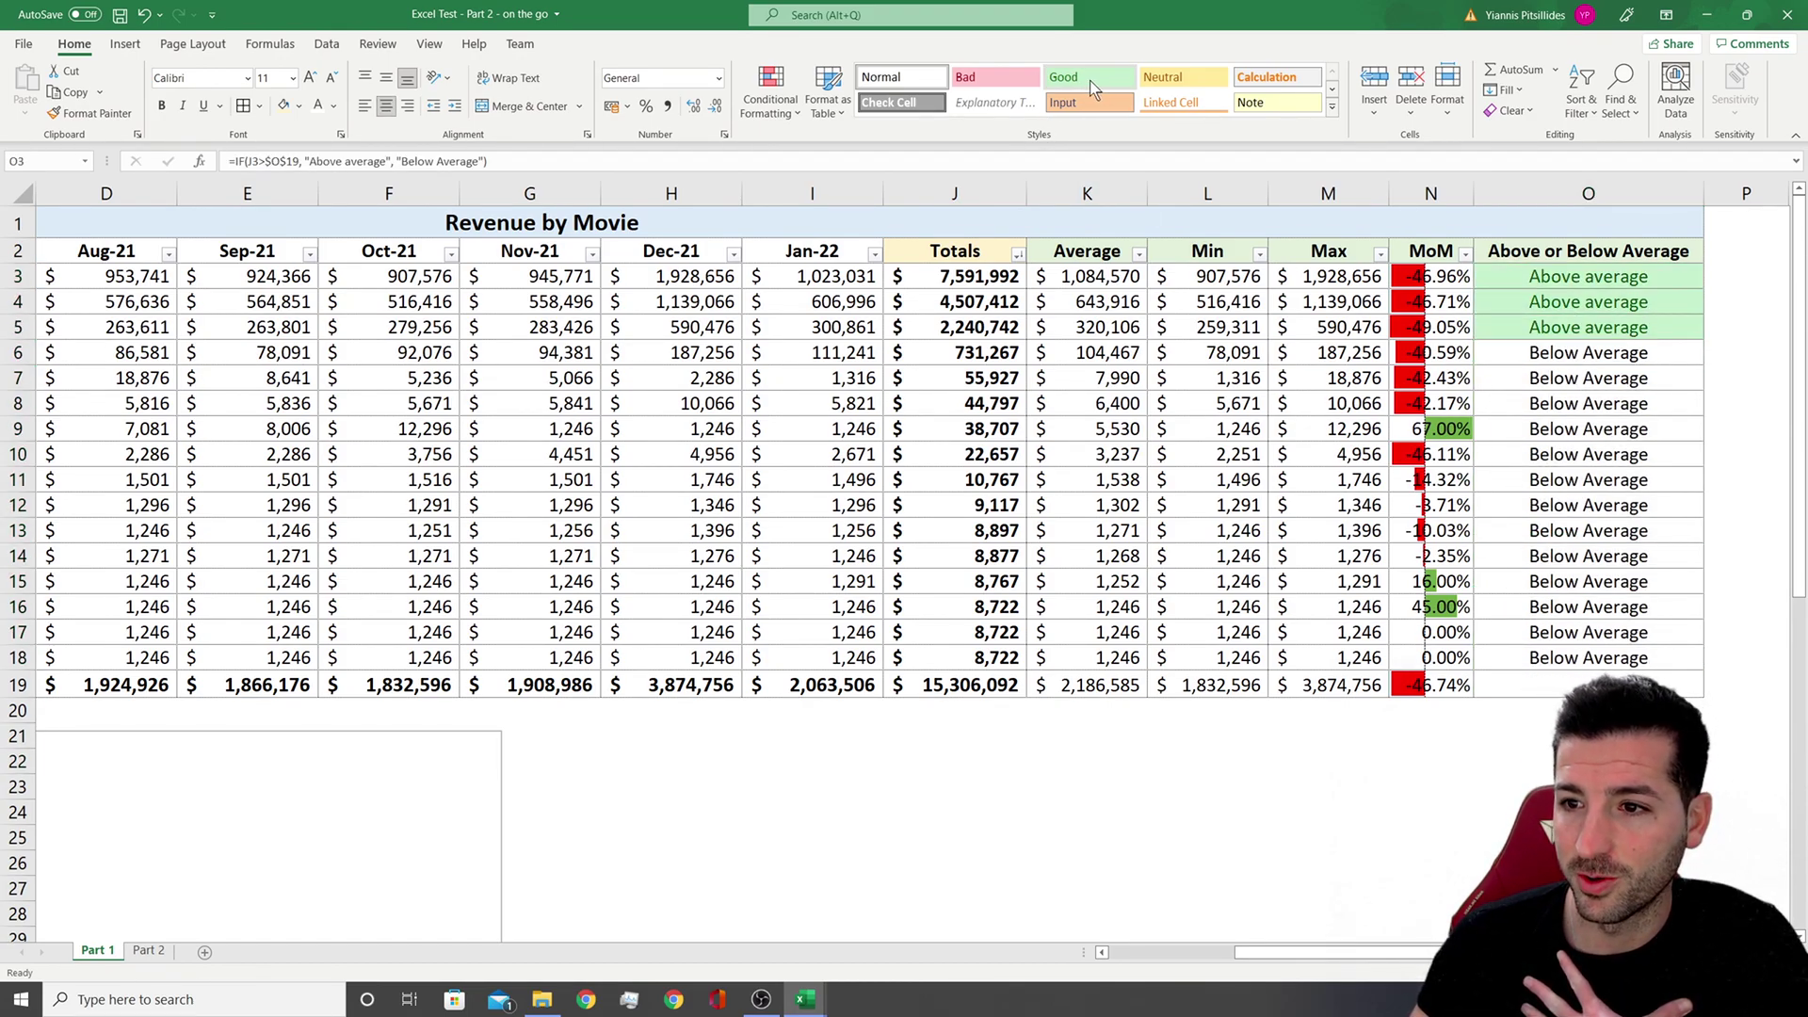
left_click(1092, 81)
Apply the Bad cell style to the "Below Average" labels in O6:O18
left_click(1588, 454)
left_click_drag(1586, 351, 1587, 657)
left_click(1013, 83)
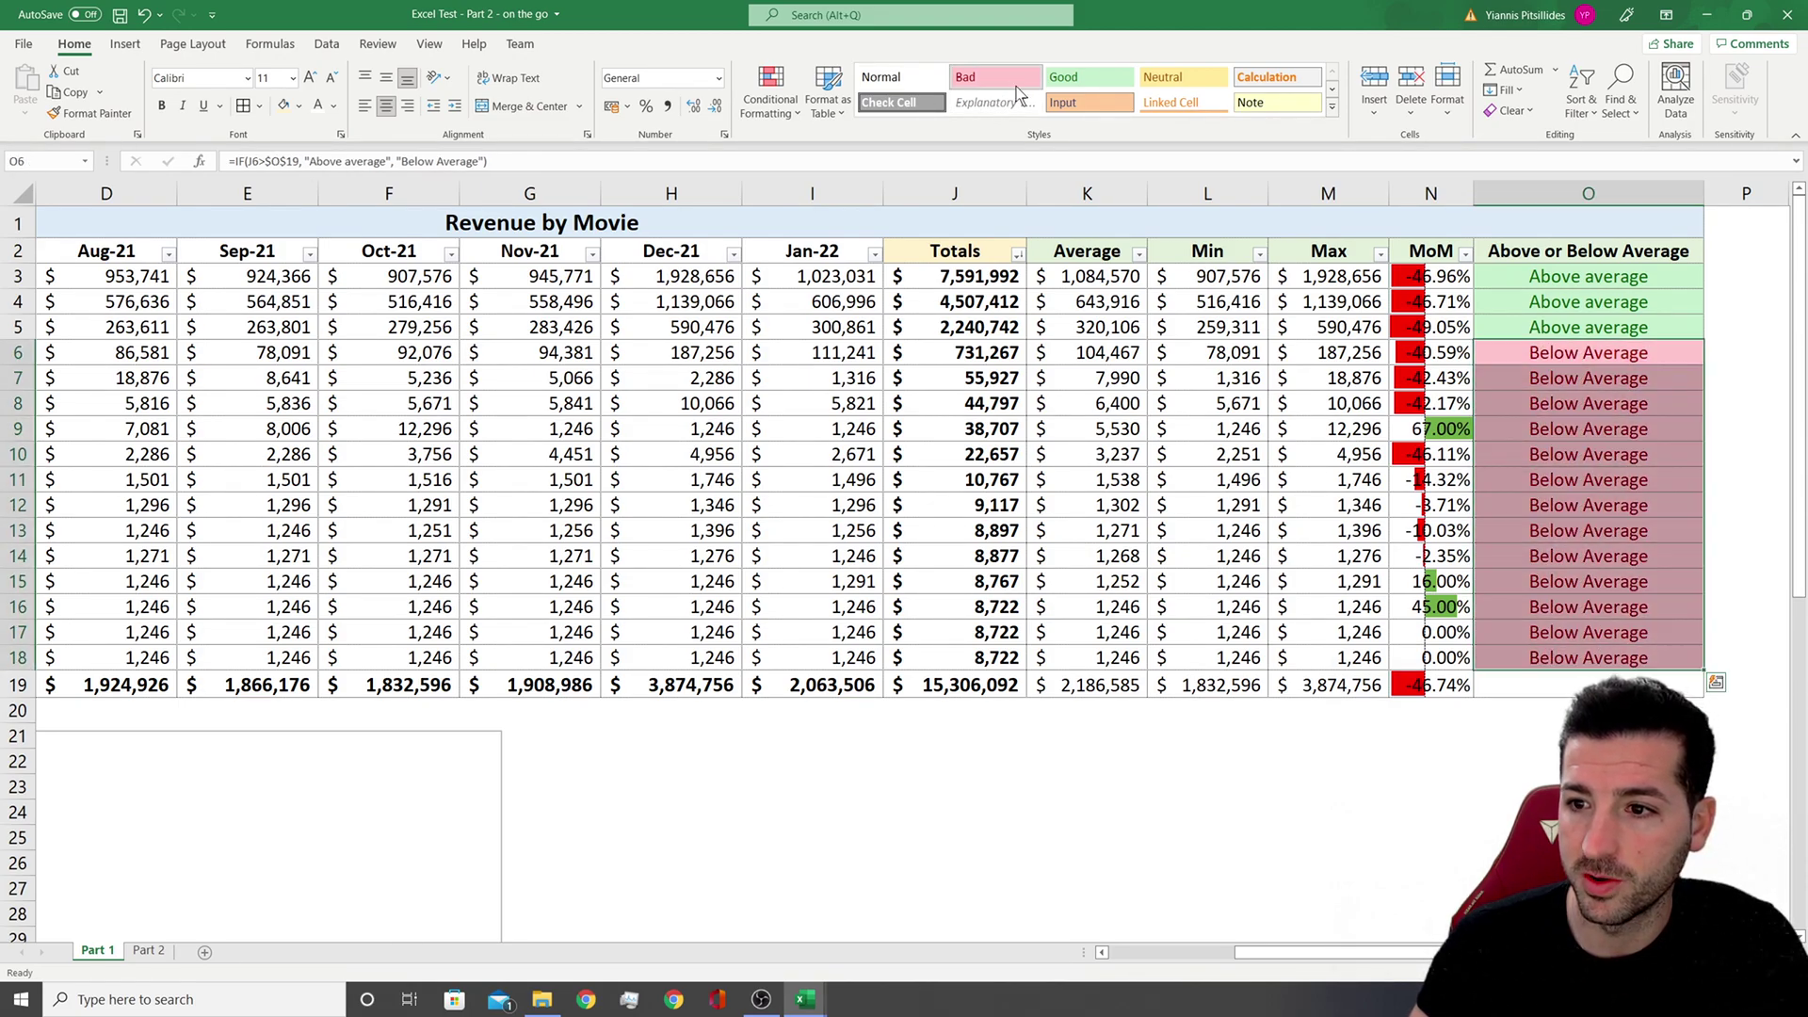
left_click(1711, 490)
left_click(1590, 477)
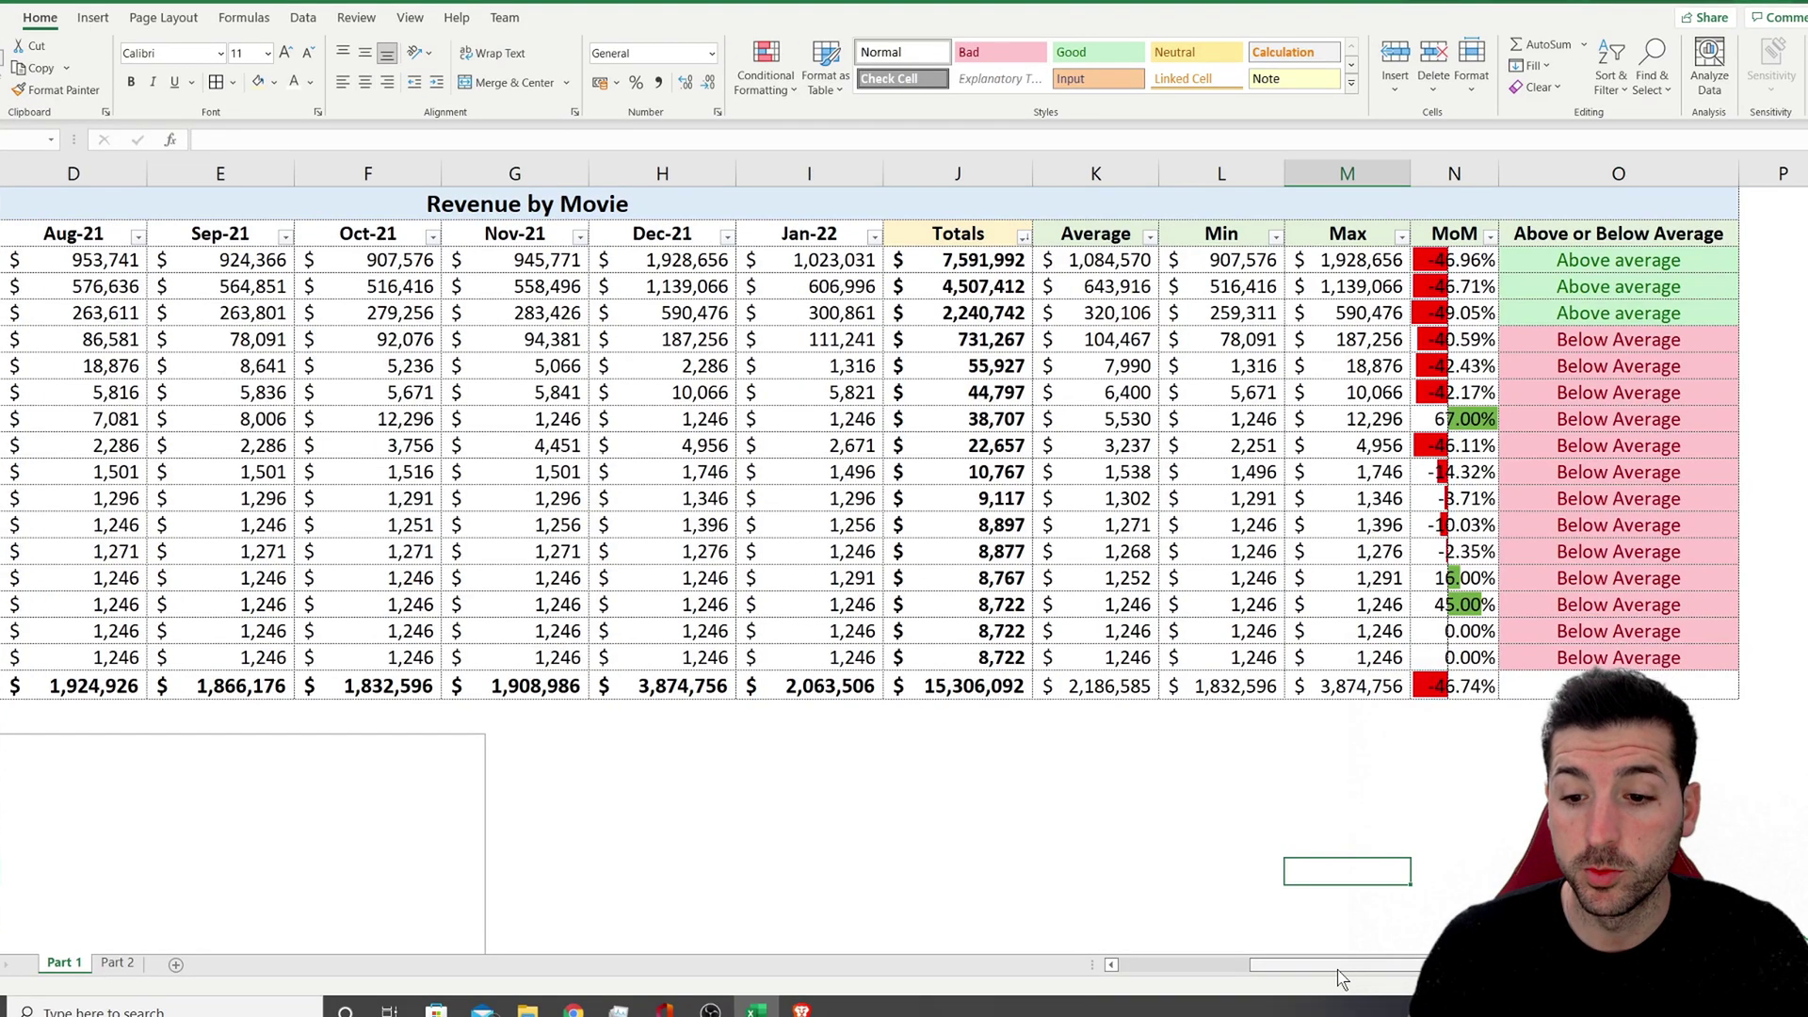
Read task 8 about the Distributor column in the instructions below the table
left_click_drag(1301, 952, 1177, 952)
scroll(475, 754, "down", 2)
scroll(458, 757, "down", 2)
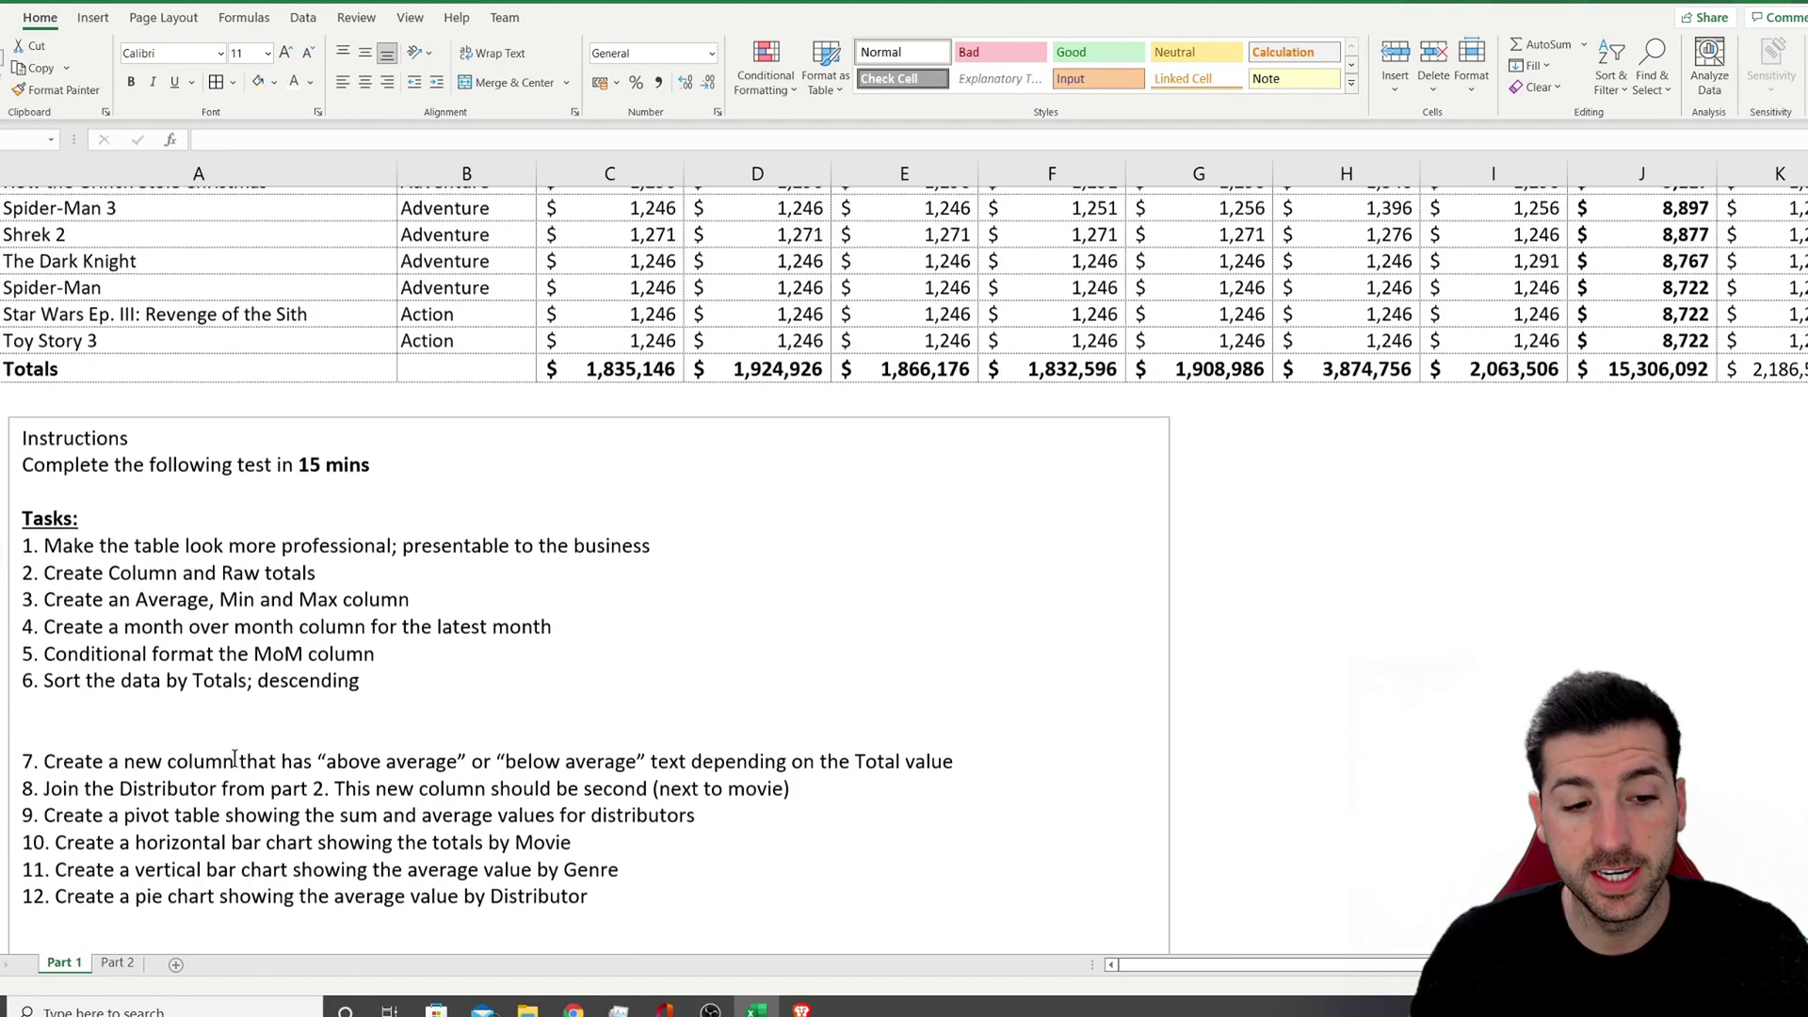
left_click_drag(48, 781, 326, 783)
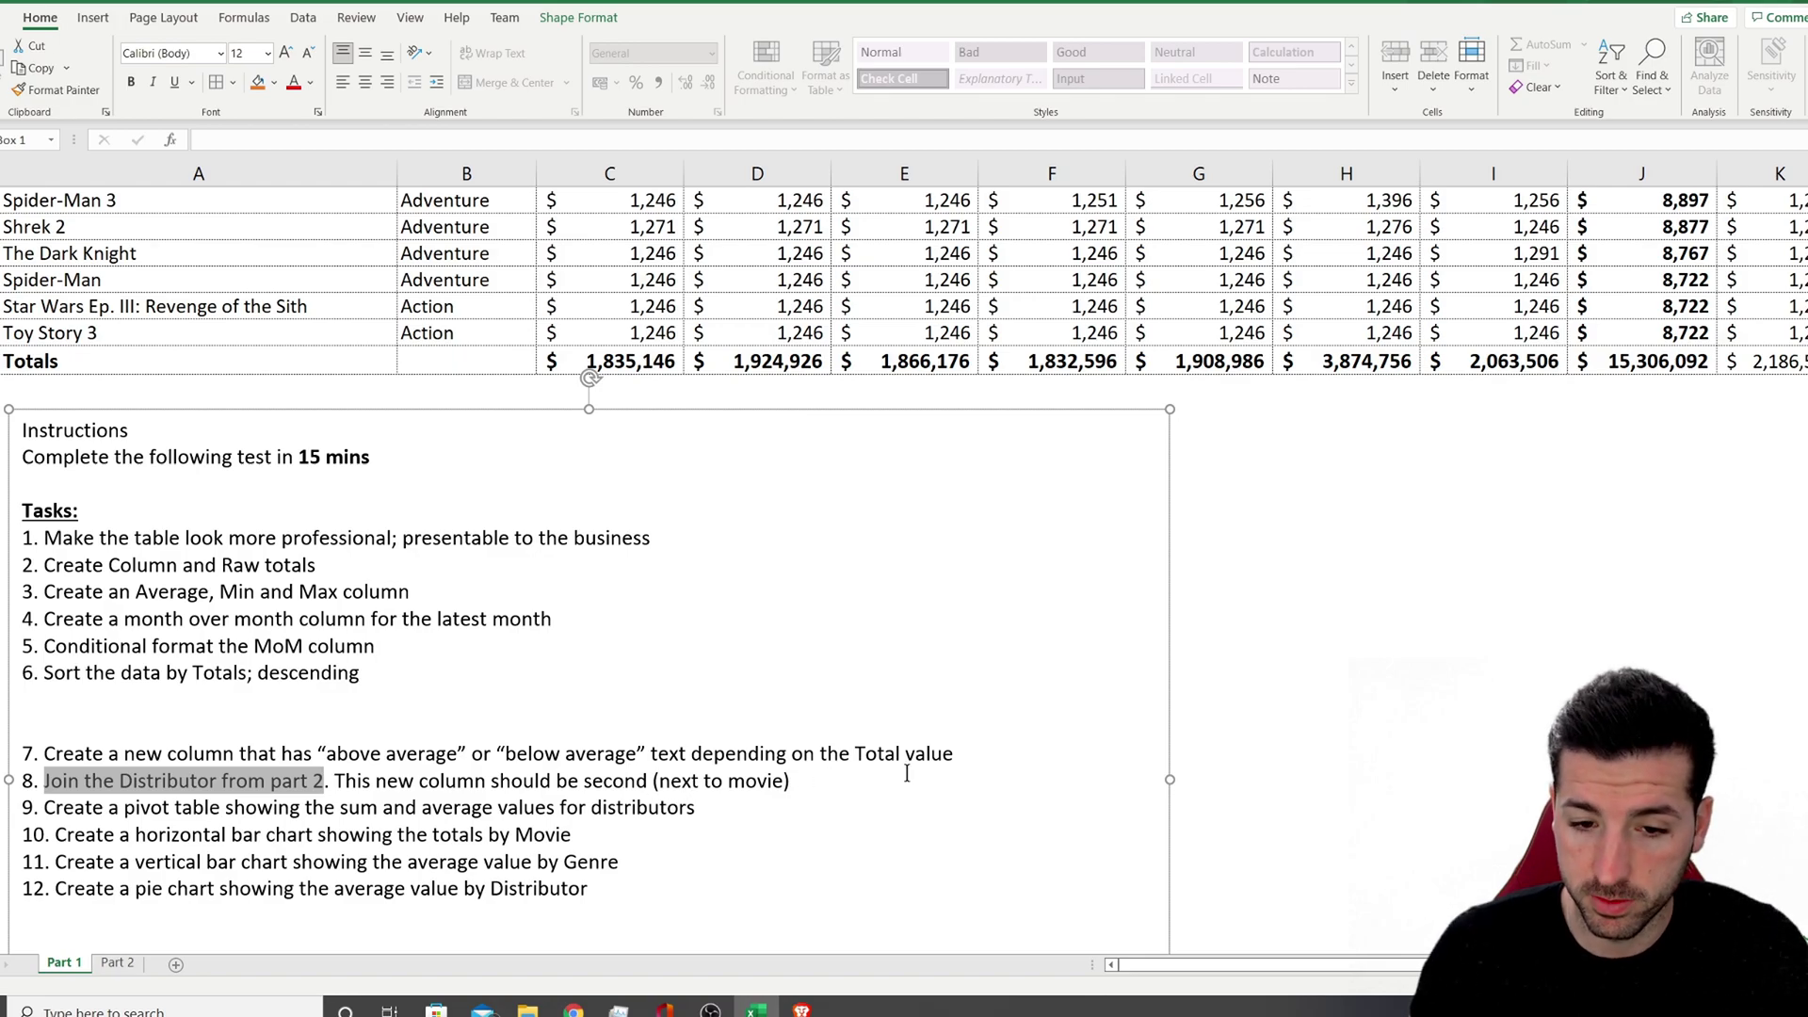
Insert a blank column between the MOVIE and GENRE columns of the revenue table
scroll(1224, 753, "up", 4)
left_click(165, 313)
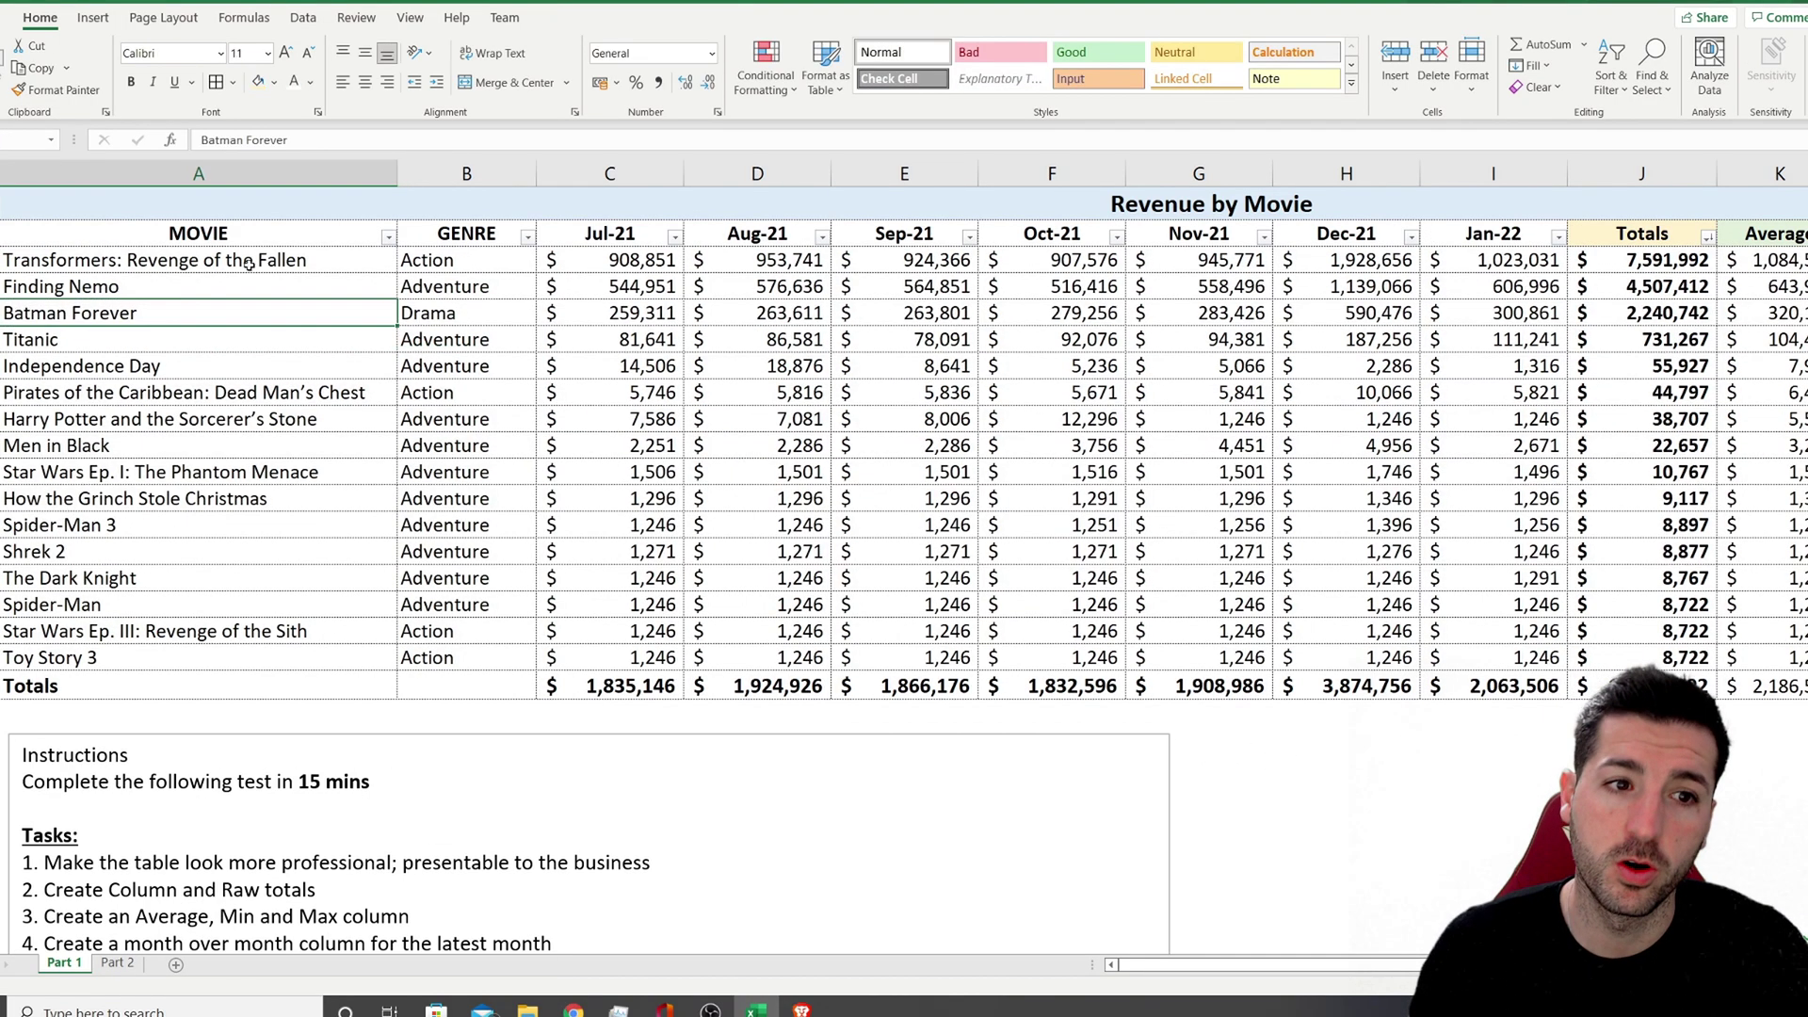
left_click(461, 173)
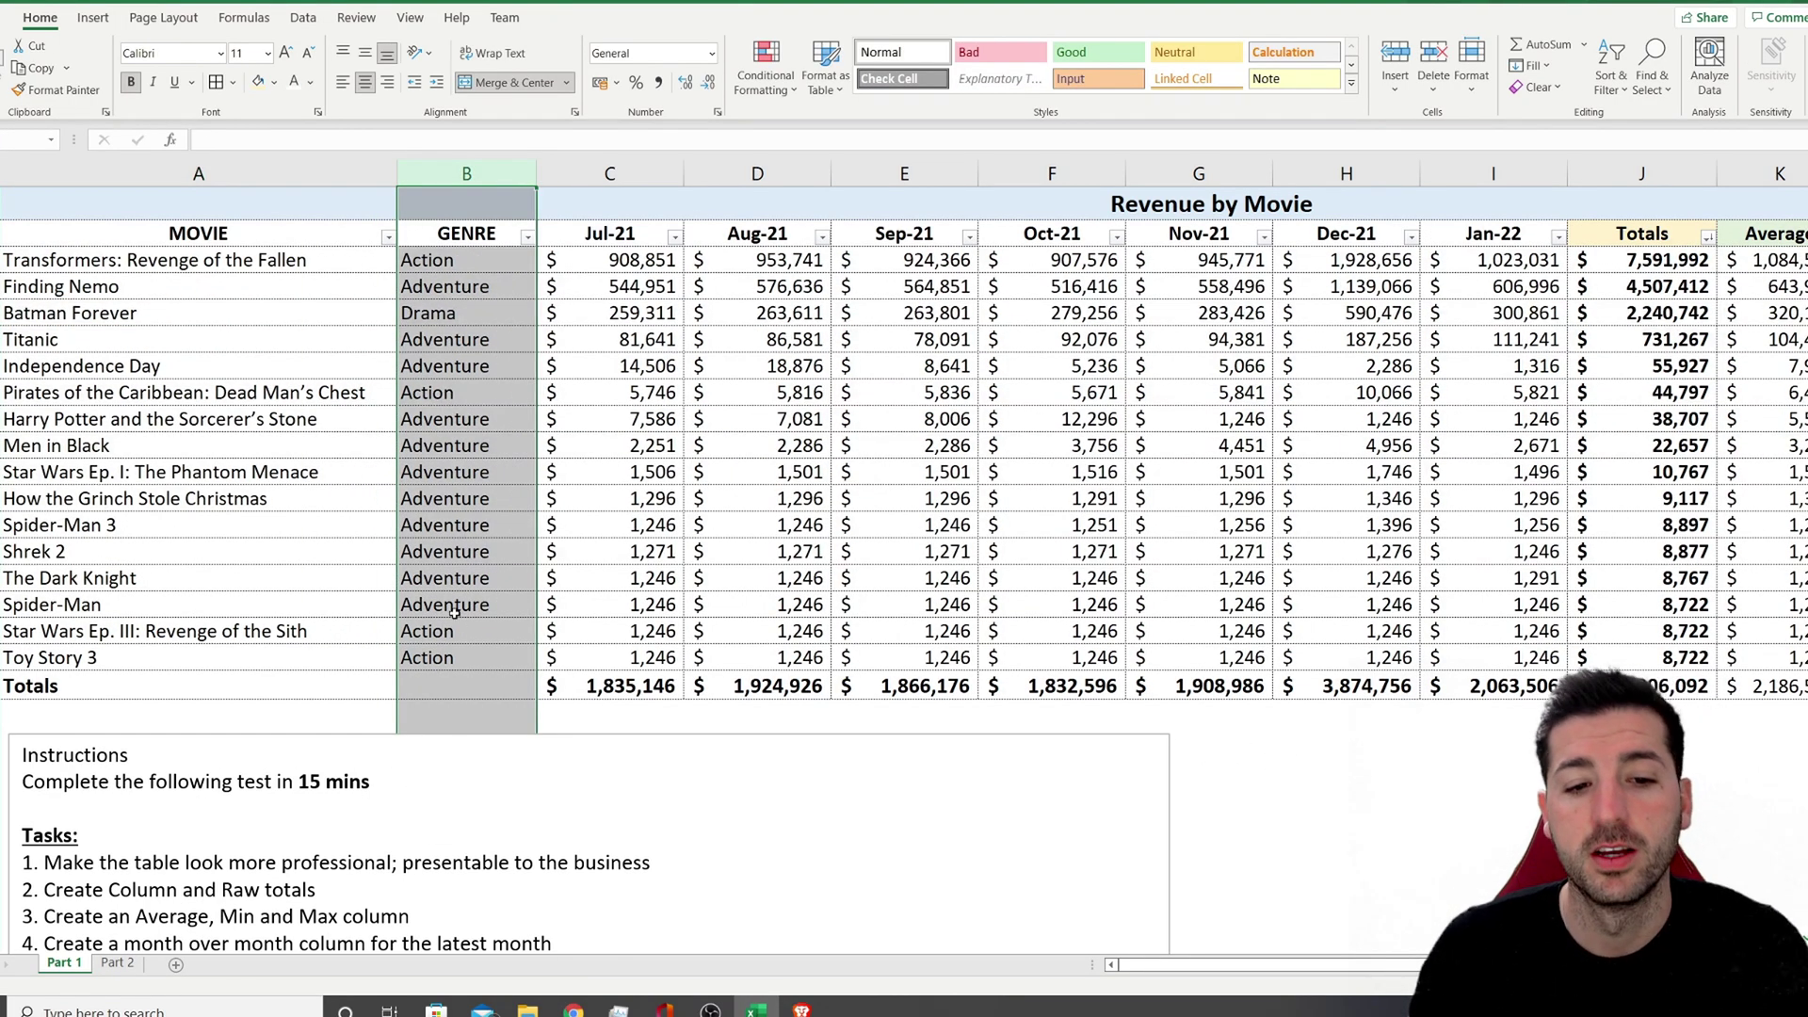
left_click(448, 579)
left_click(467, 173)
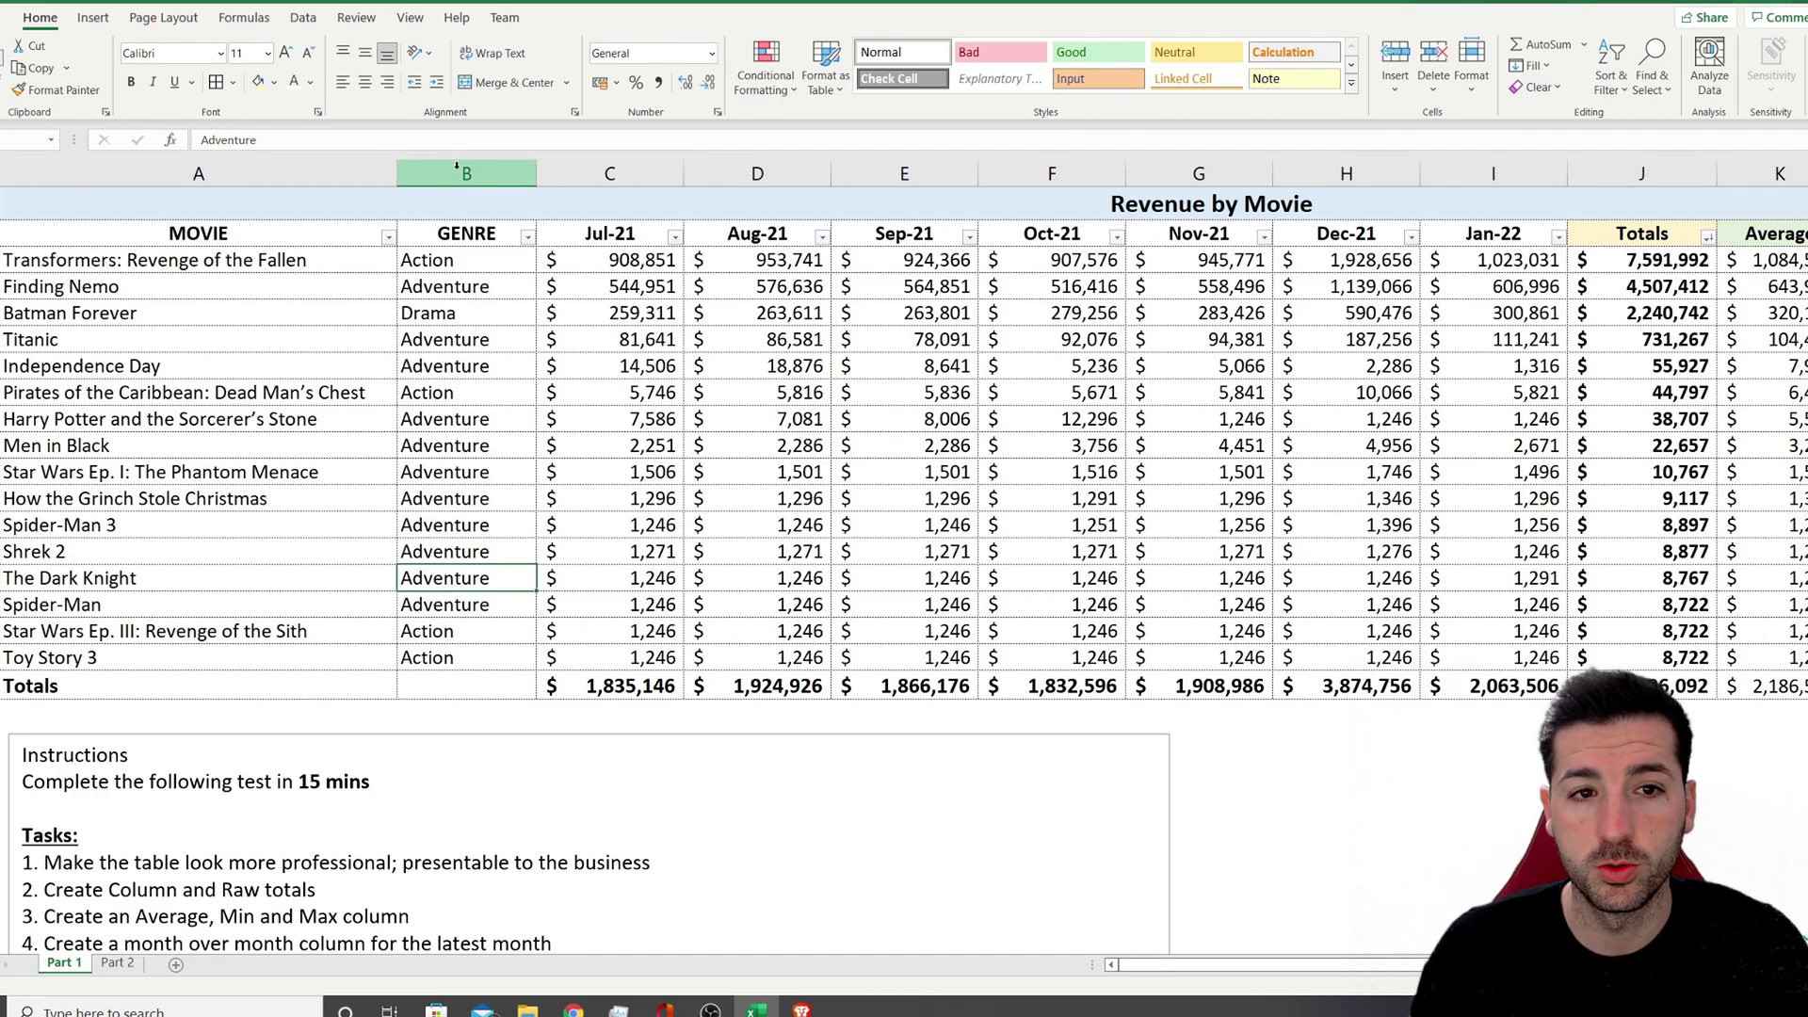
right_click(464, 173)
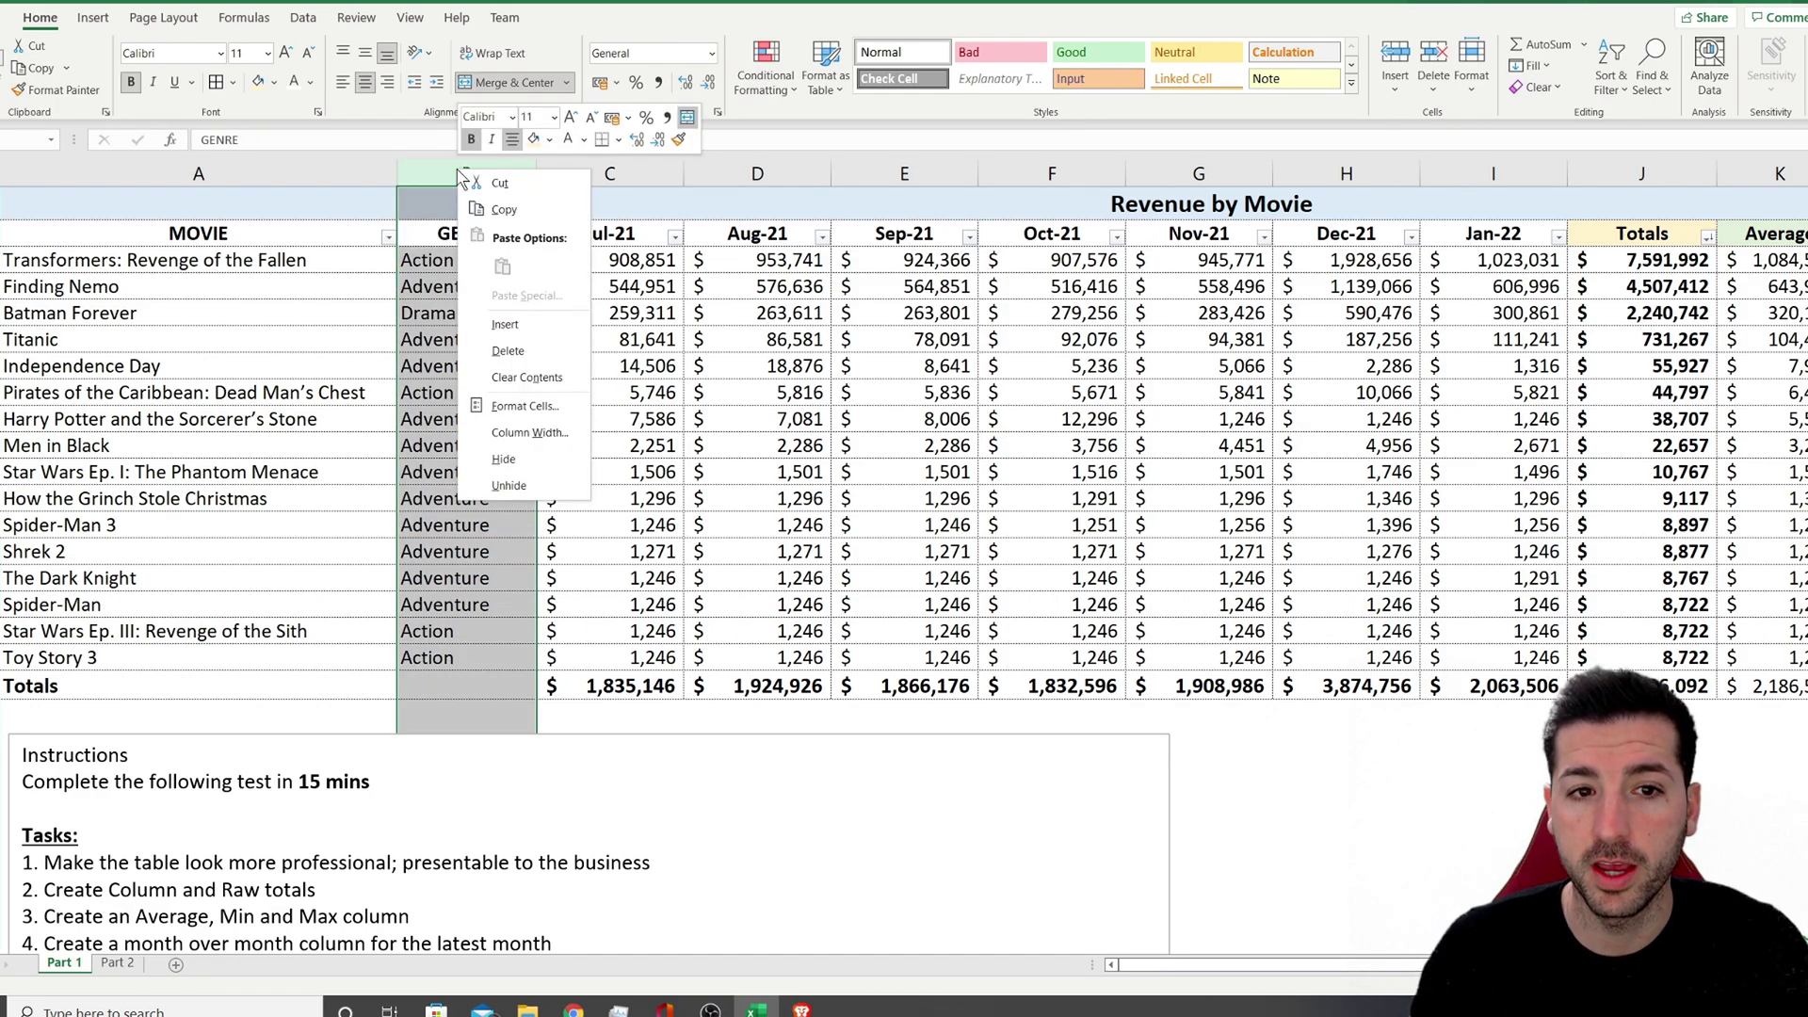
left_click(506, 325)
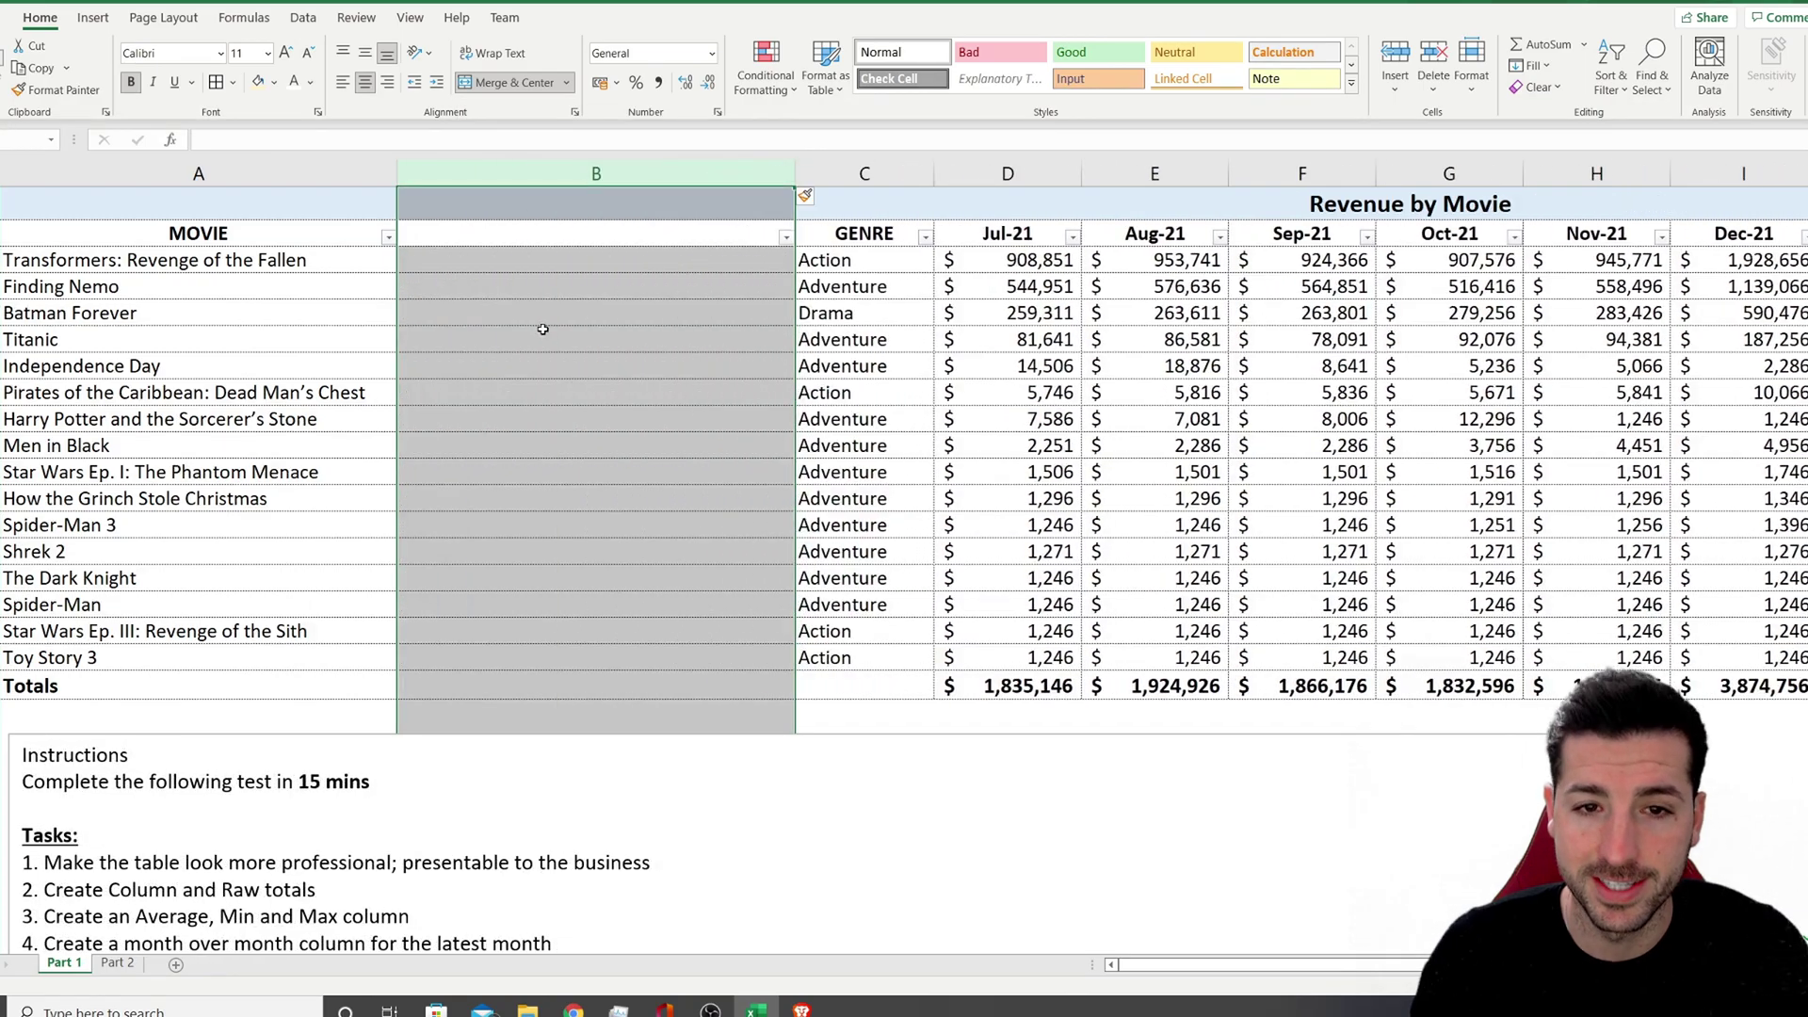
Head the new column "Distributor" in B2, copying the word from task 8 in the instructions
left_click(613, 245)
scroll(572, 654, "down", 6)
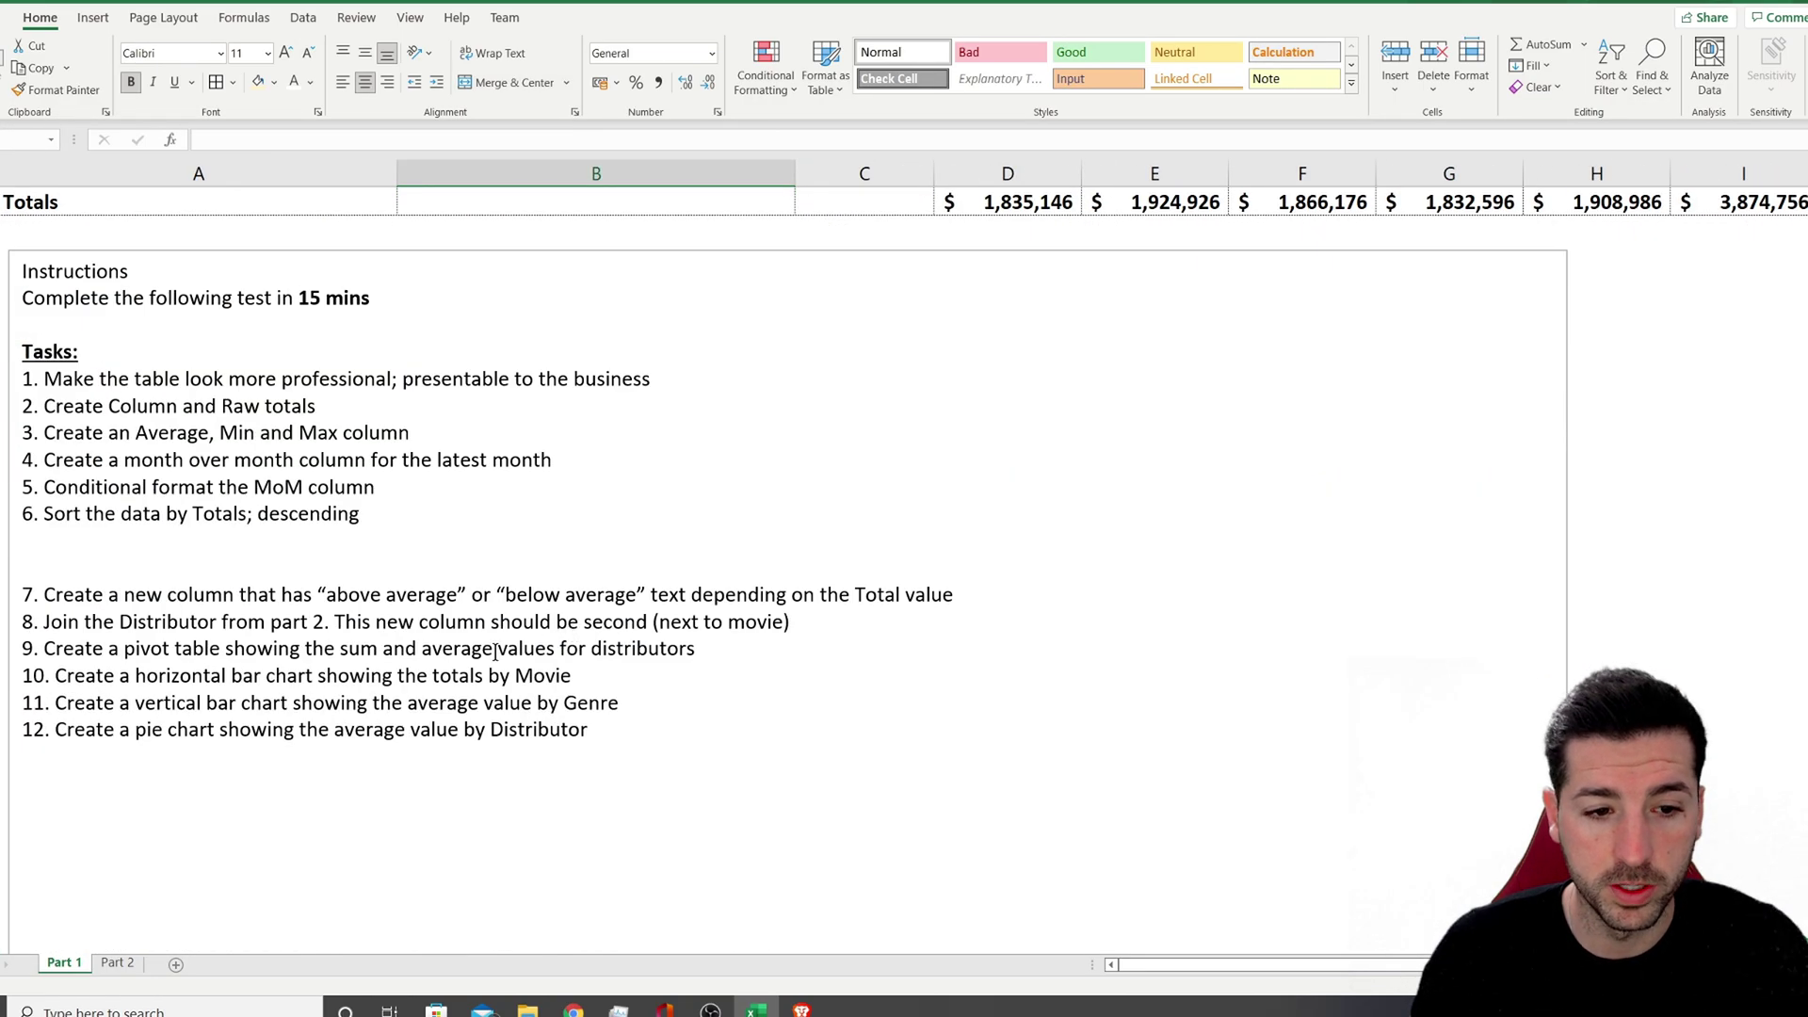
double_click(178, 624)
key("ctrl+c")
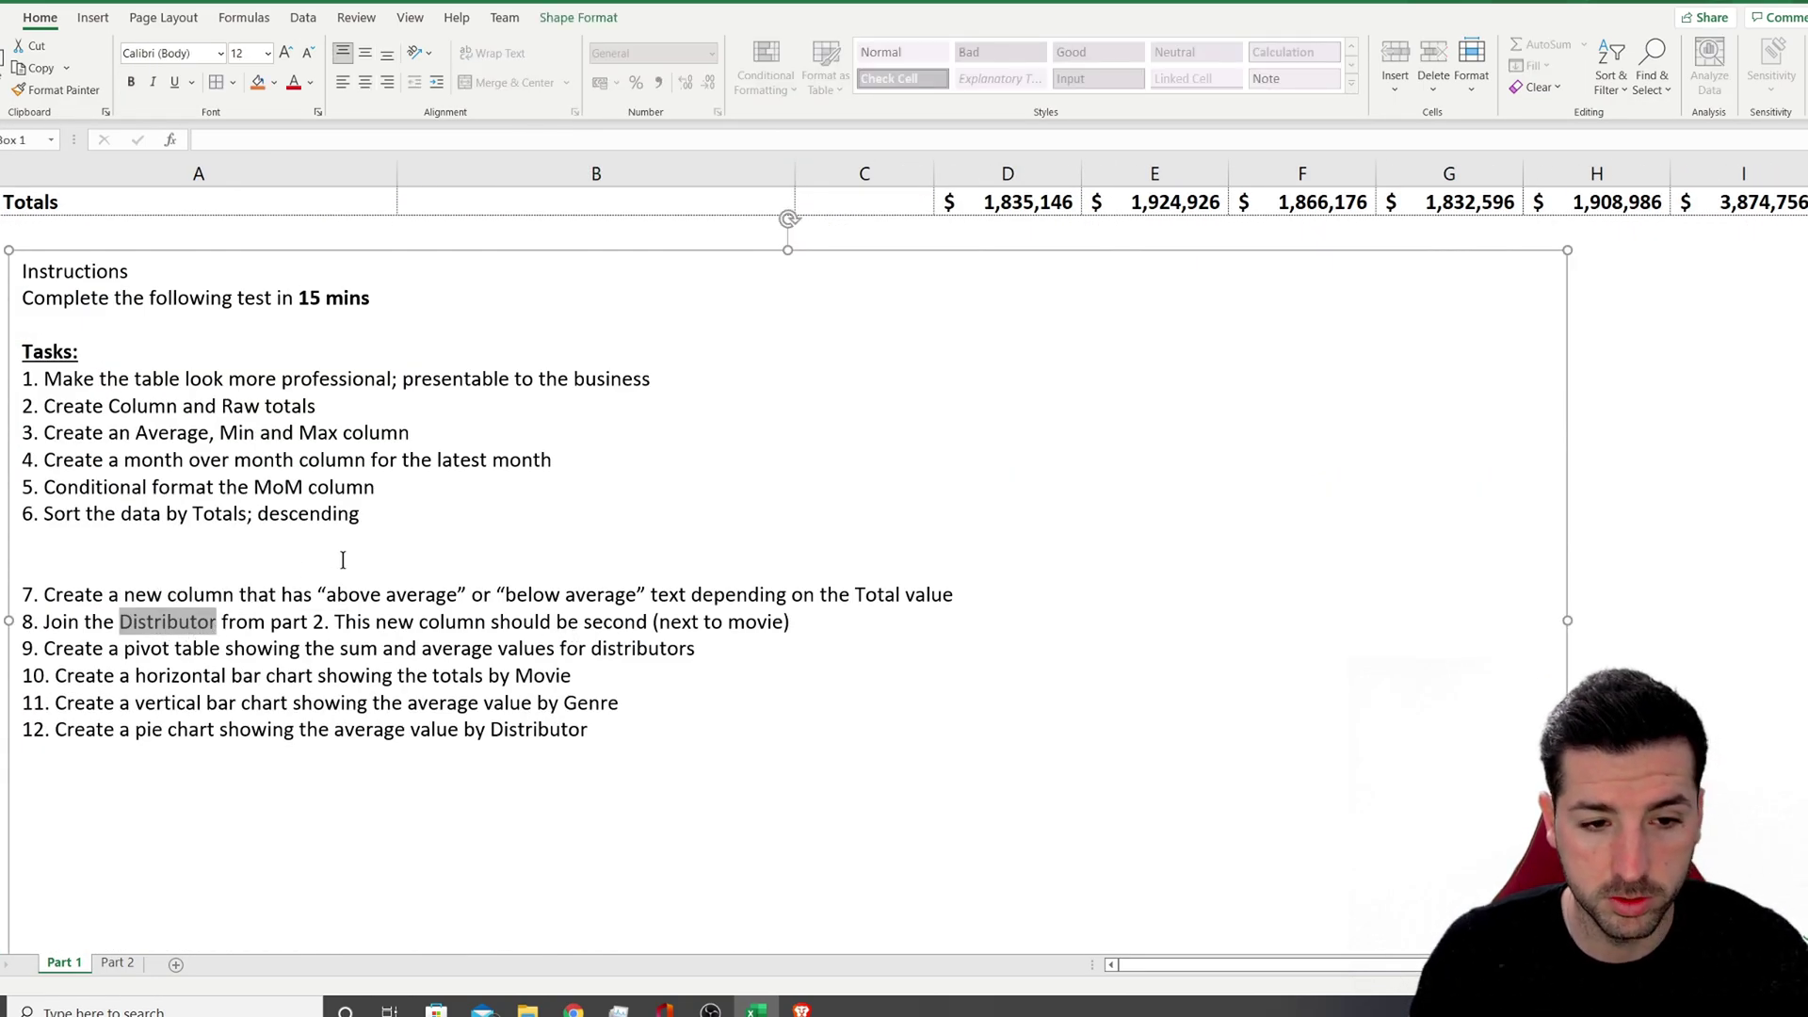
scroll(343, 560, "up", 6)
left_click(500, 254)
left_click(491, 238)
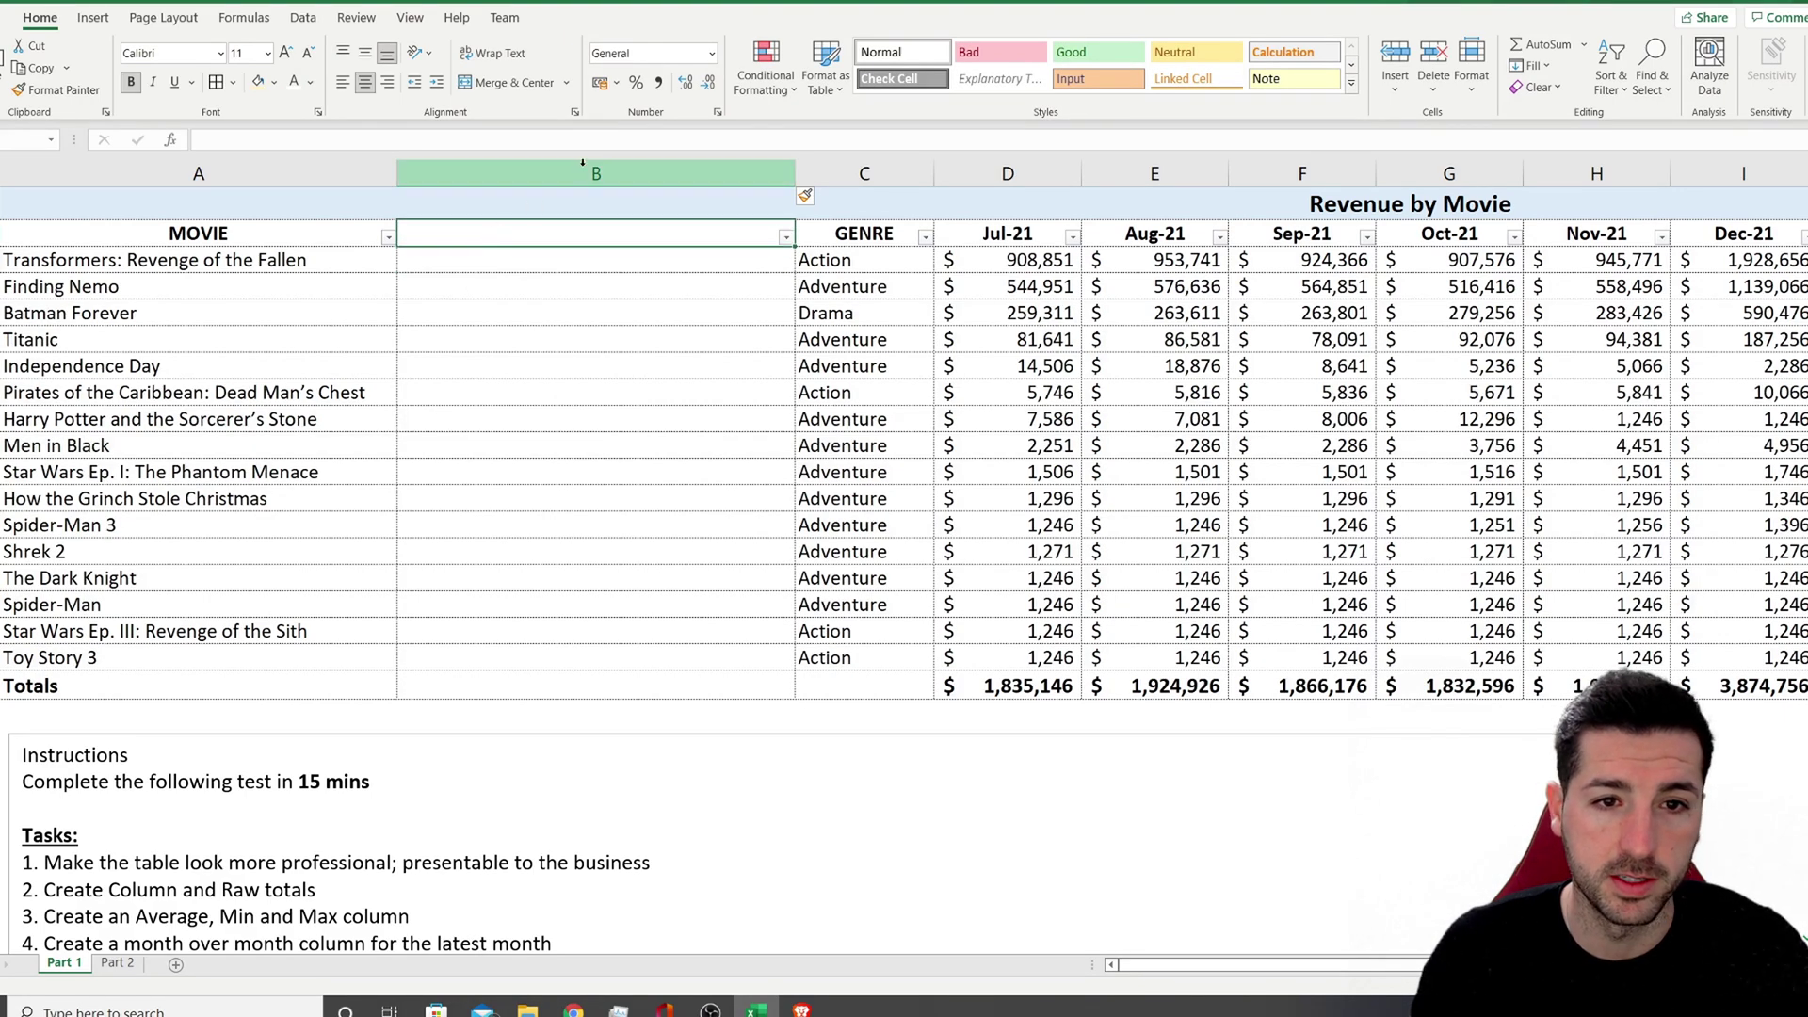
double_click(490, 238)
key("ctrl+v")
left_click(606, 383)
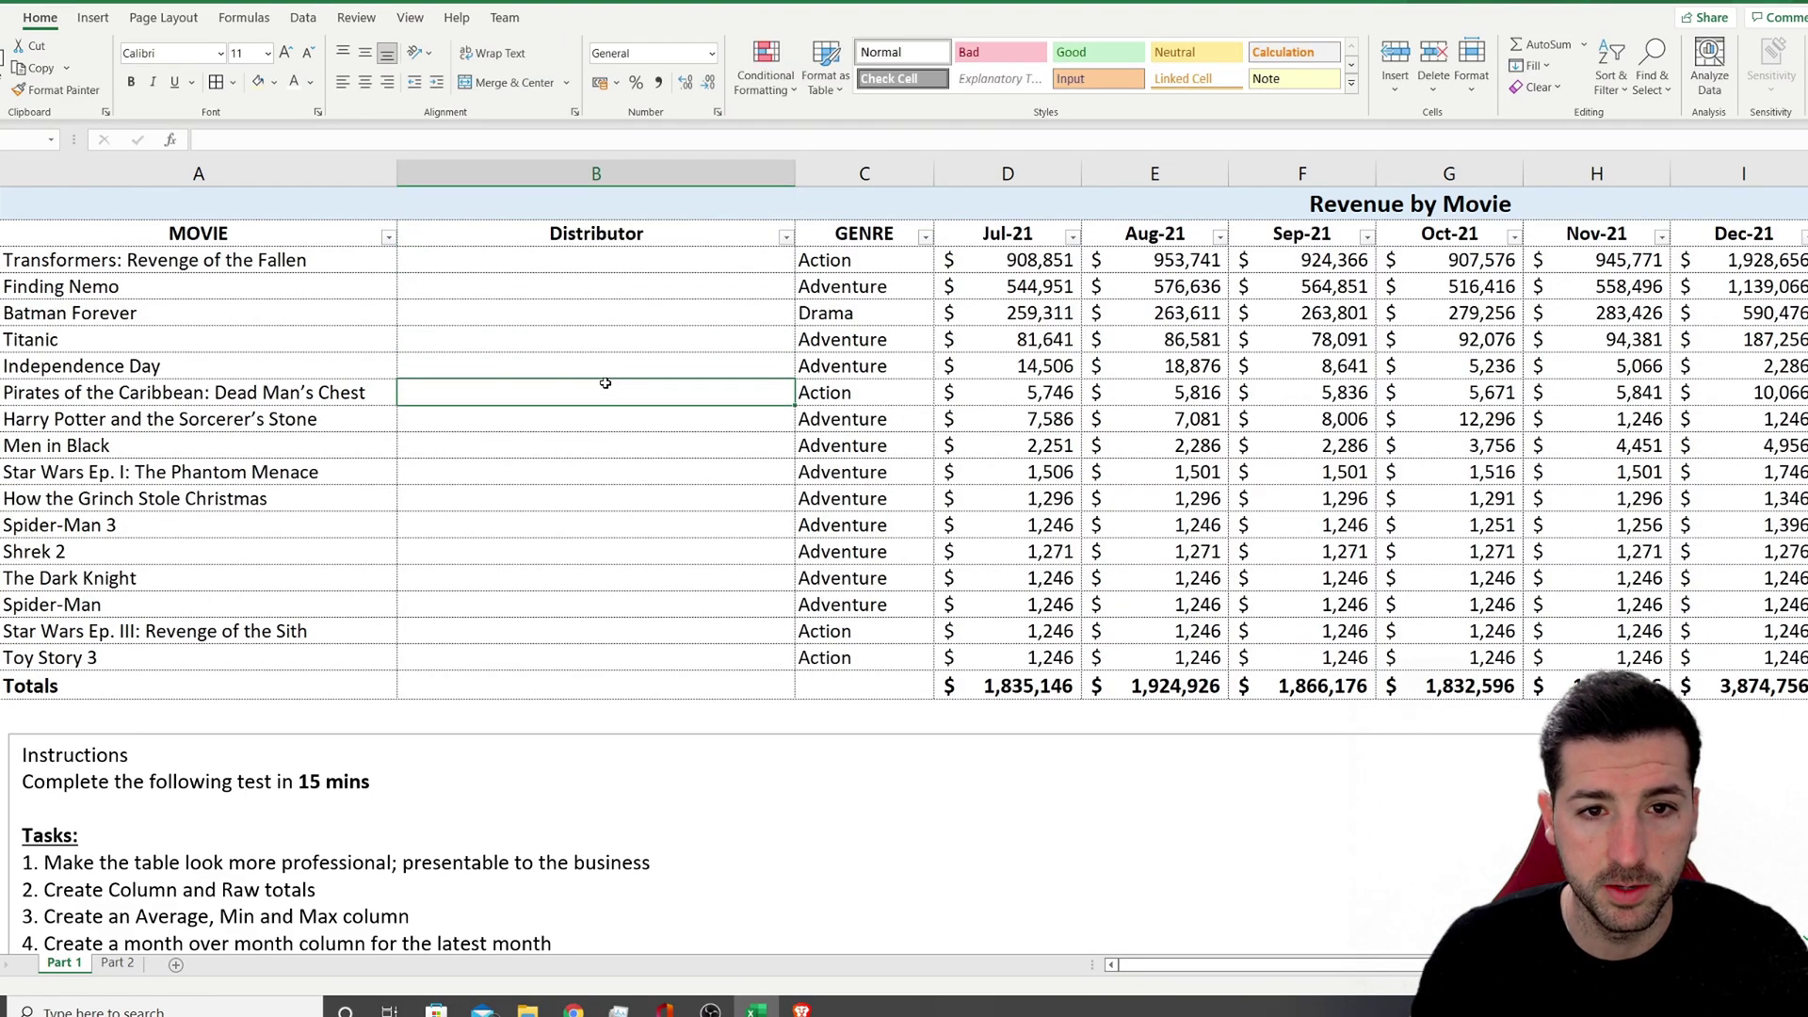
Widen the MOVIE and DISTRIBUTOR columns on the Part 2 sheet to make their entries readable
left_click(529, 270)
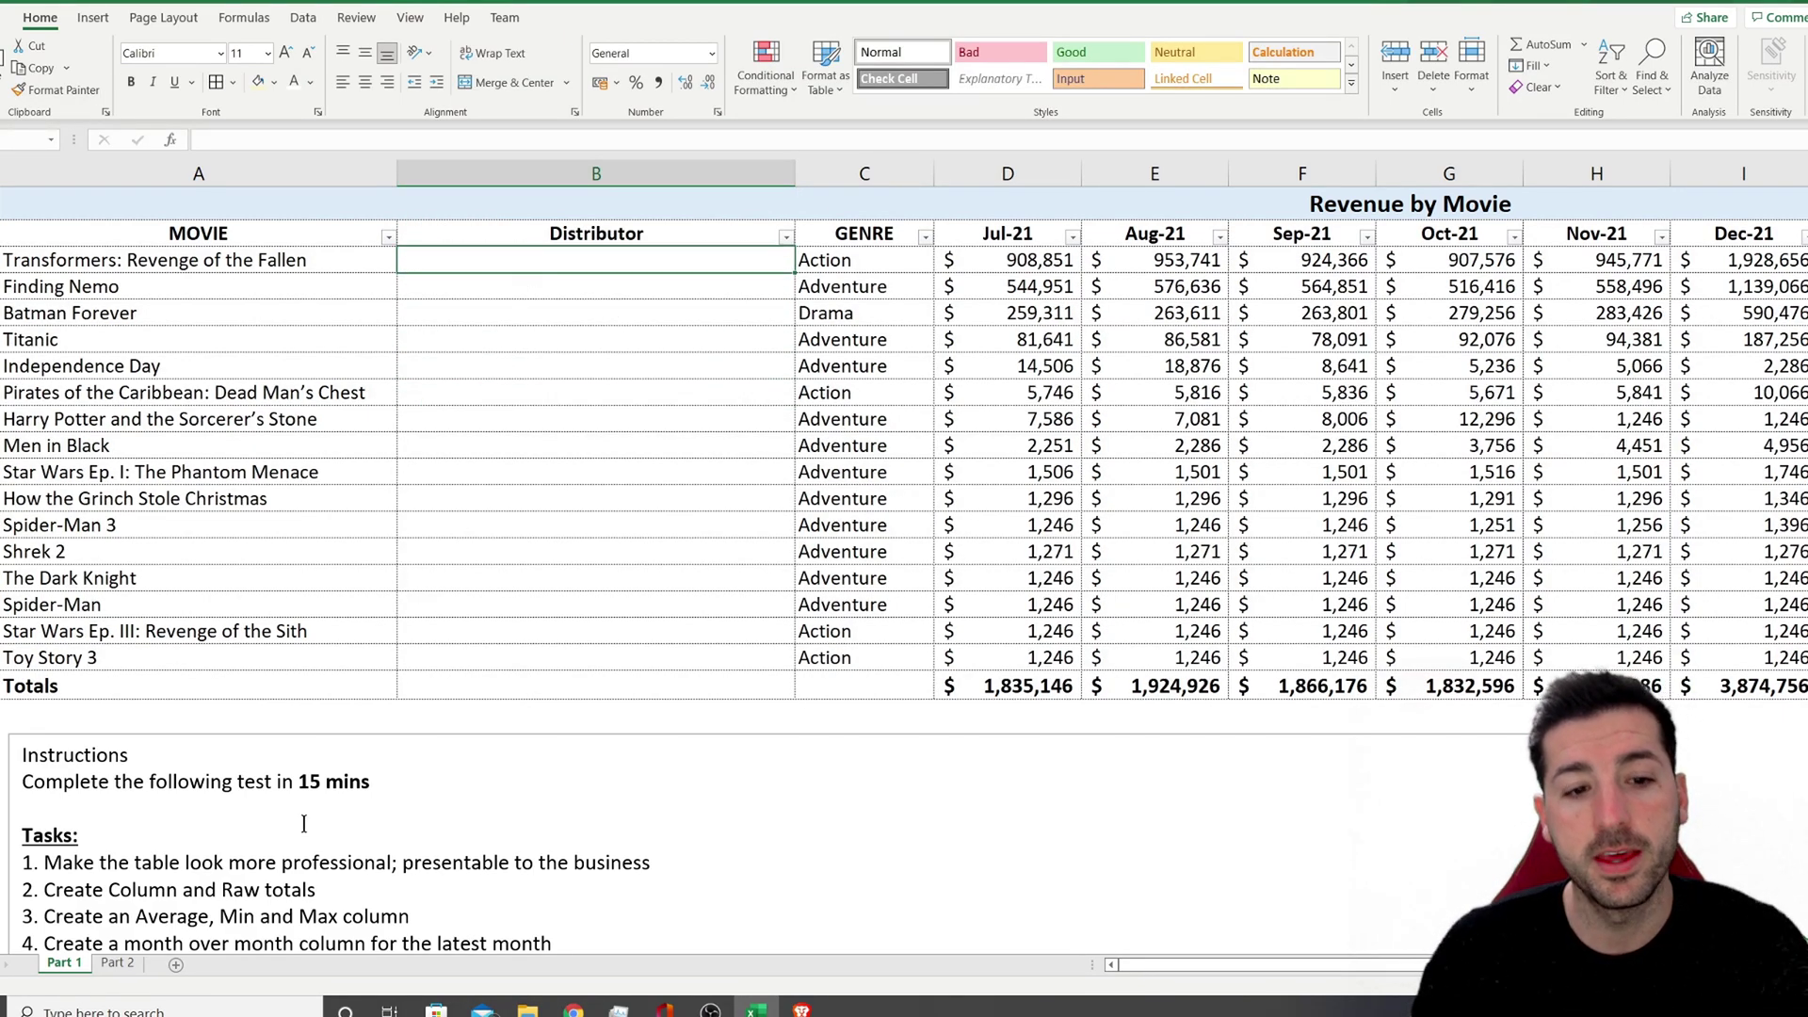
left_click(114, 964)
left_click_drag(46, 172, 103, 180)
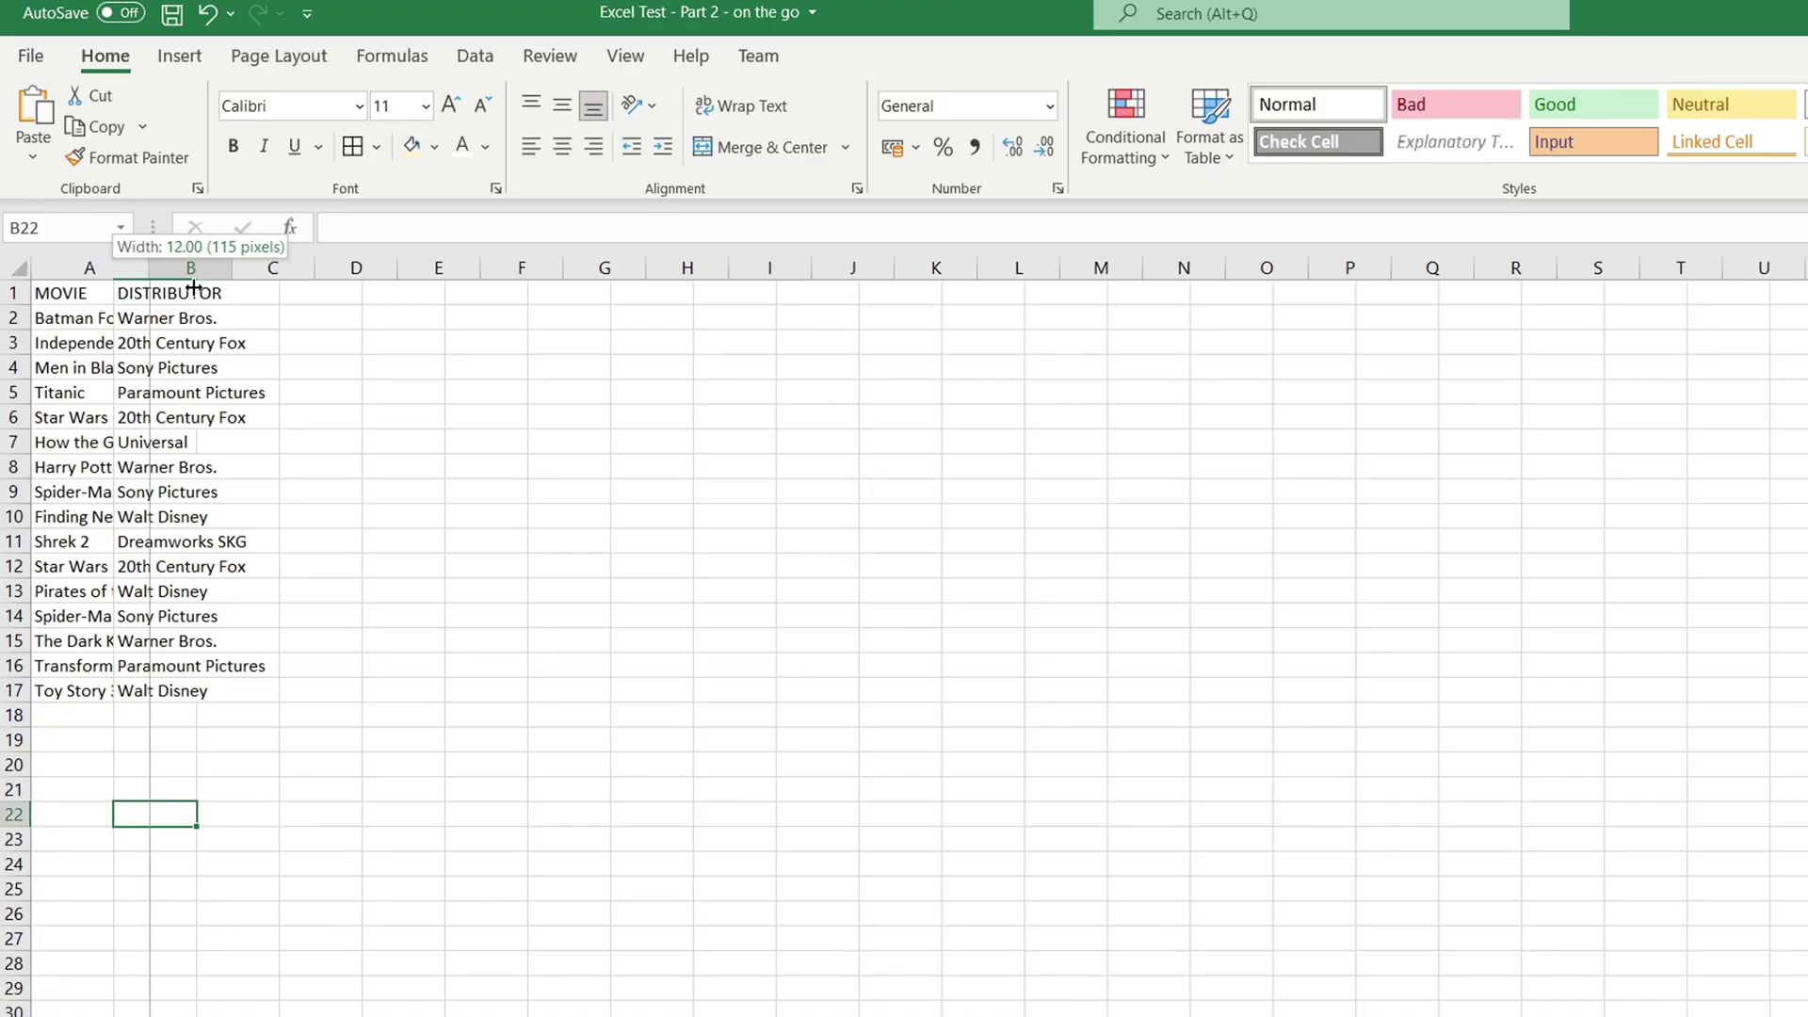
left_click_drag(193, 285, 302, 650)
left_click_drag(309, 283, 422, 288)
left_click(169, 343)
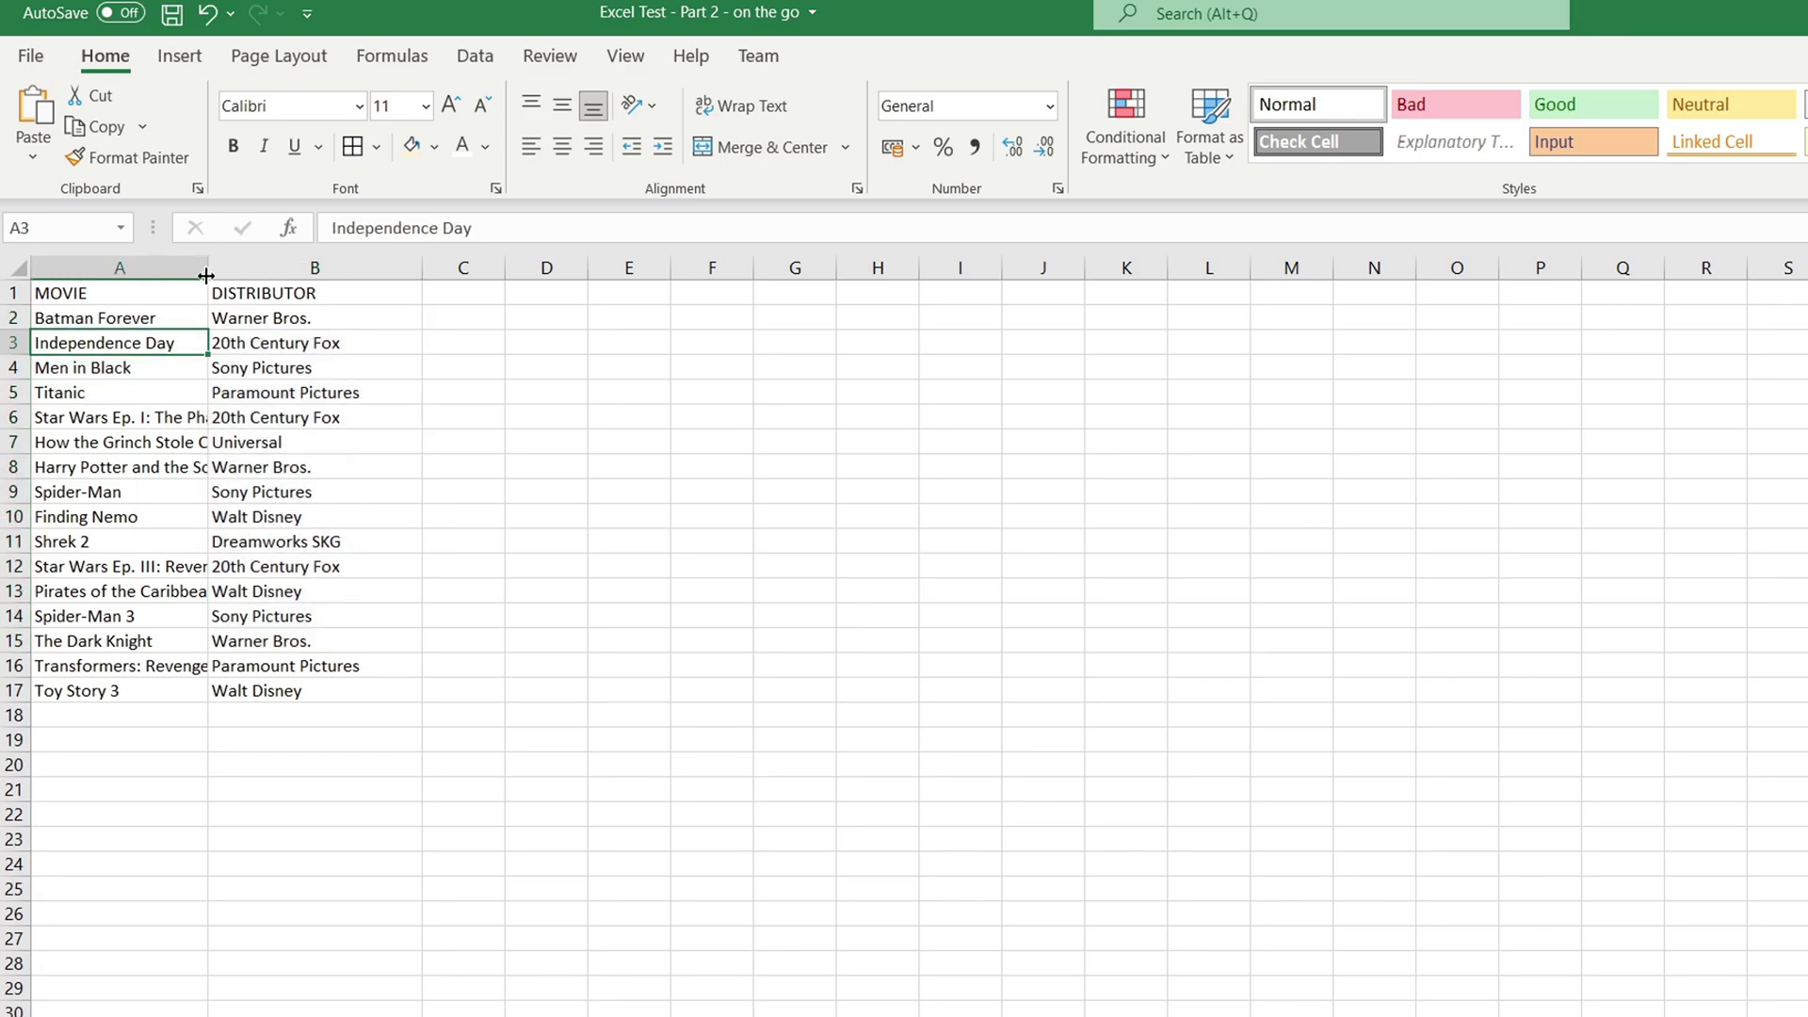
left_click_drag(207, 275, 219, 278)
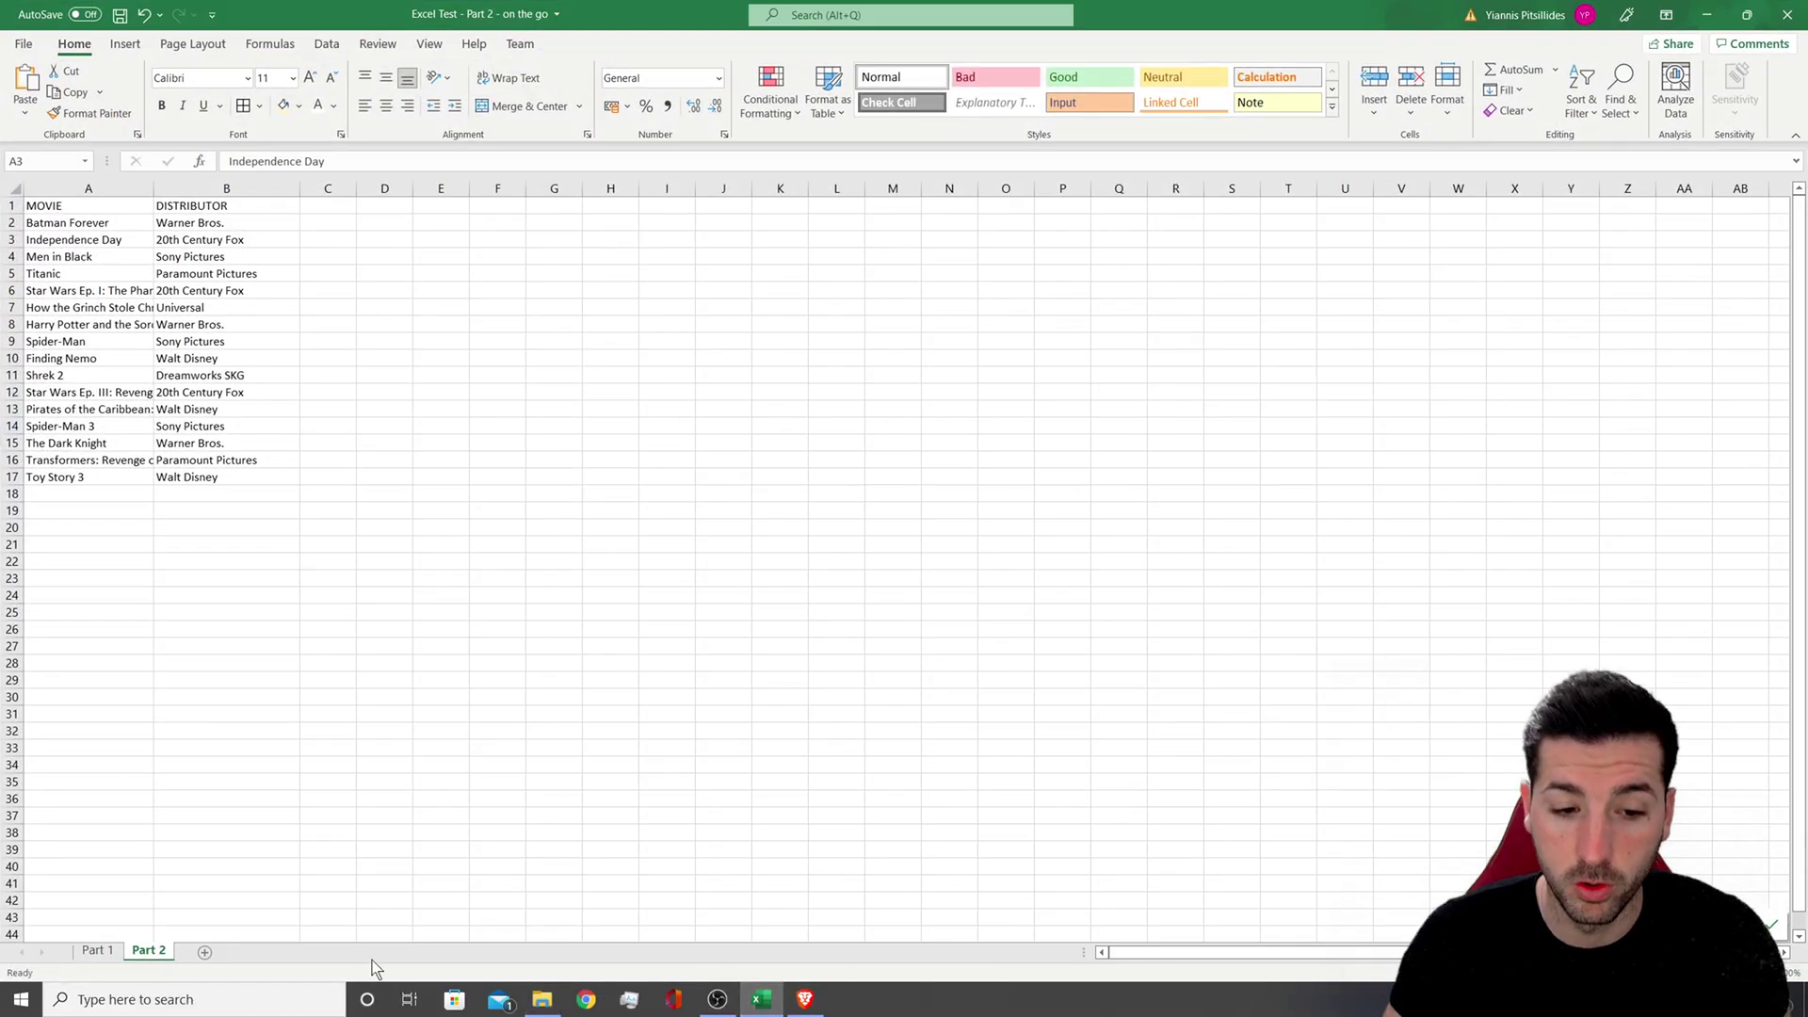
Look up the first movie's distributor in B3 of Part 1 with =VLOOKUP(A3,'Part 2'!$A$2:$B$17,2,0)
left_click(97, 951)
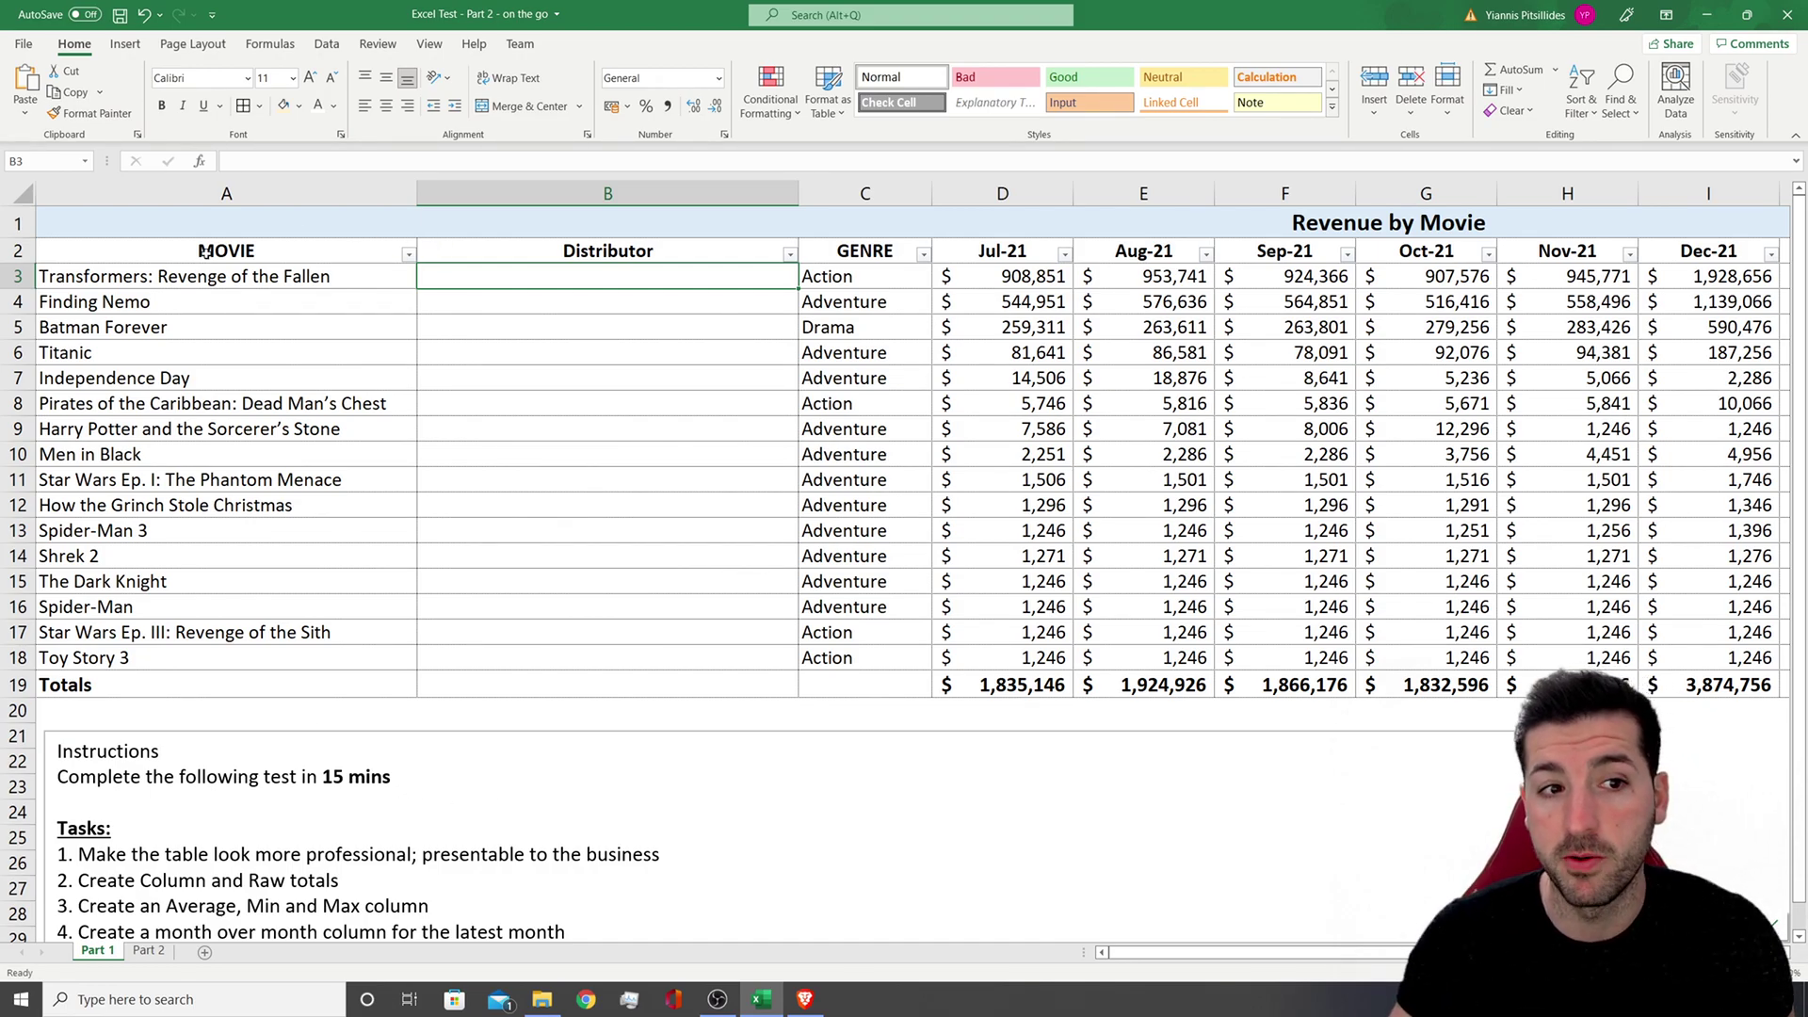
left_click_drag(277, 252, 291, 353)
left_click(459, 288)
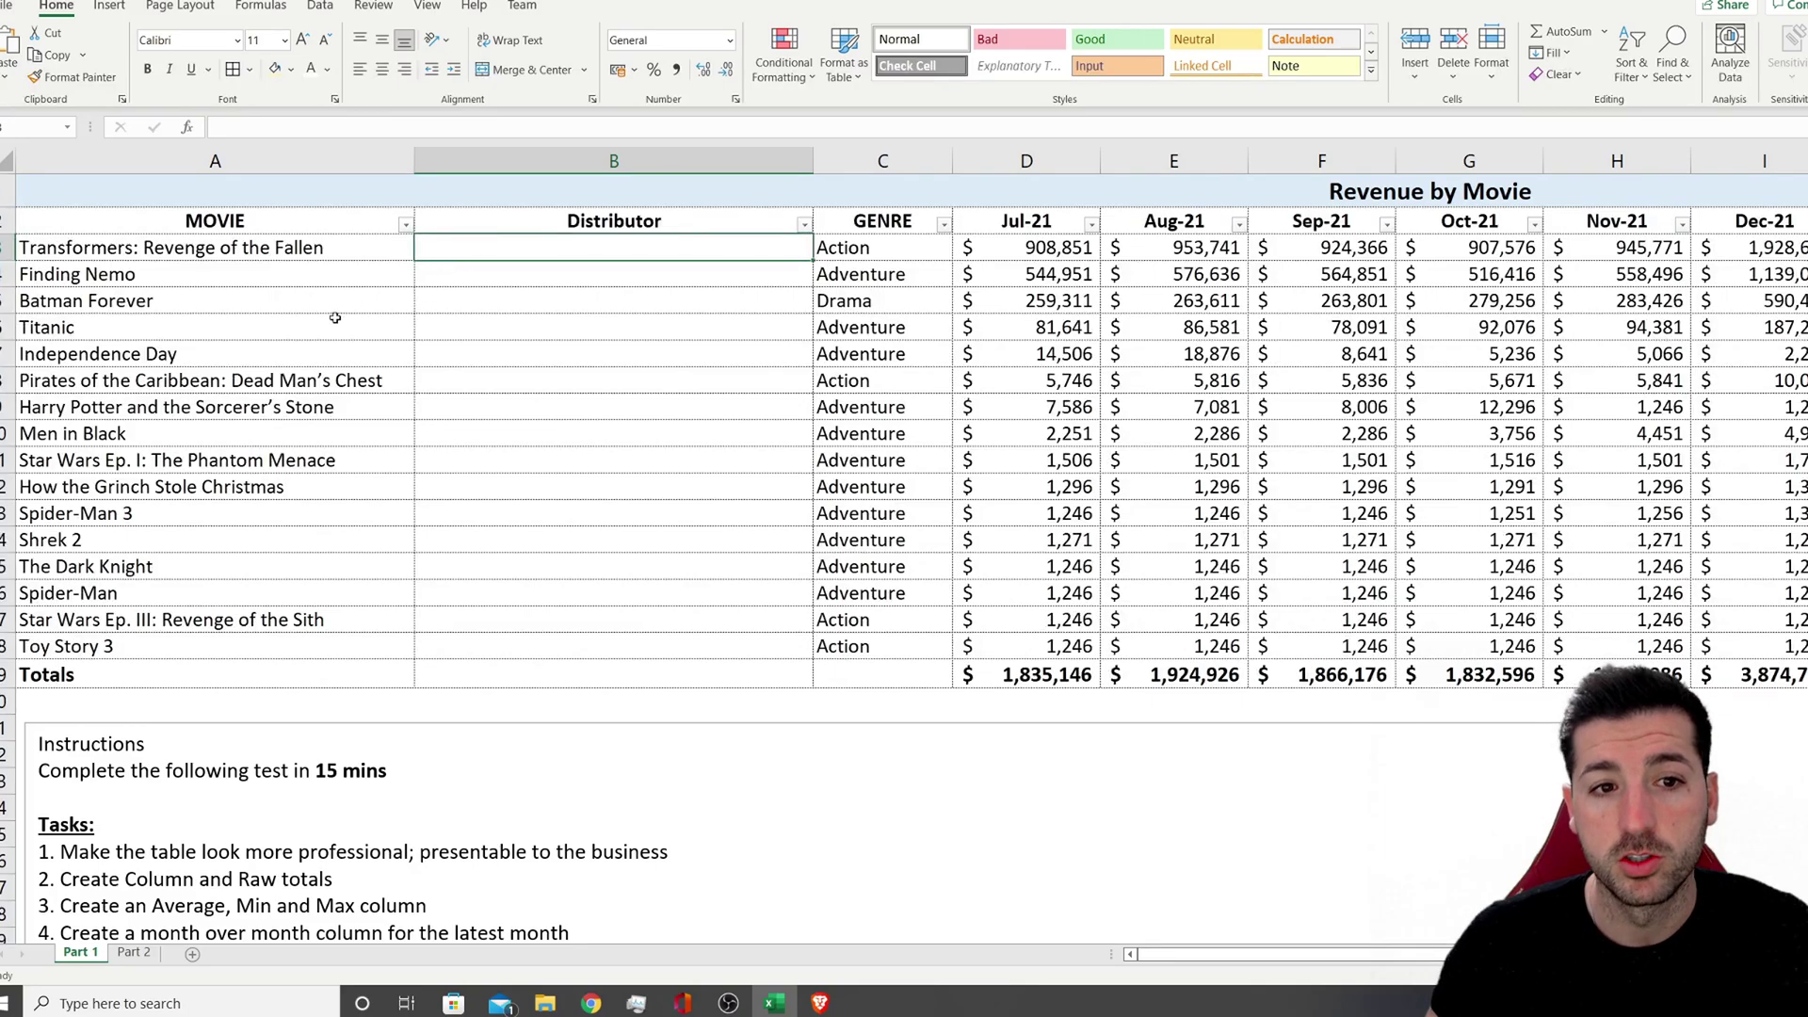
type("=")
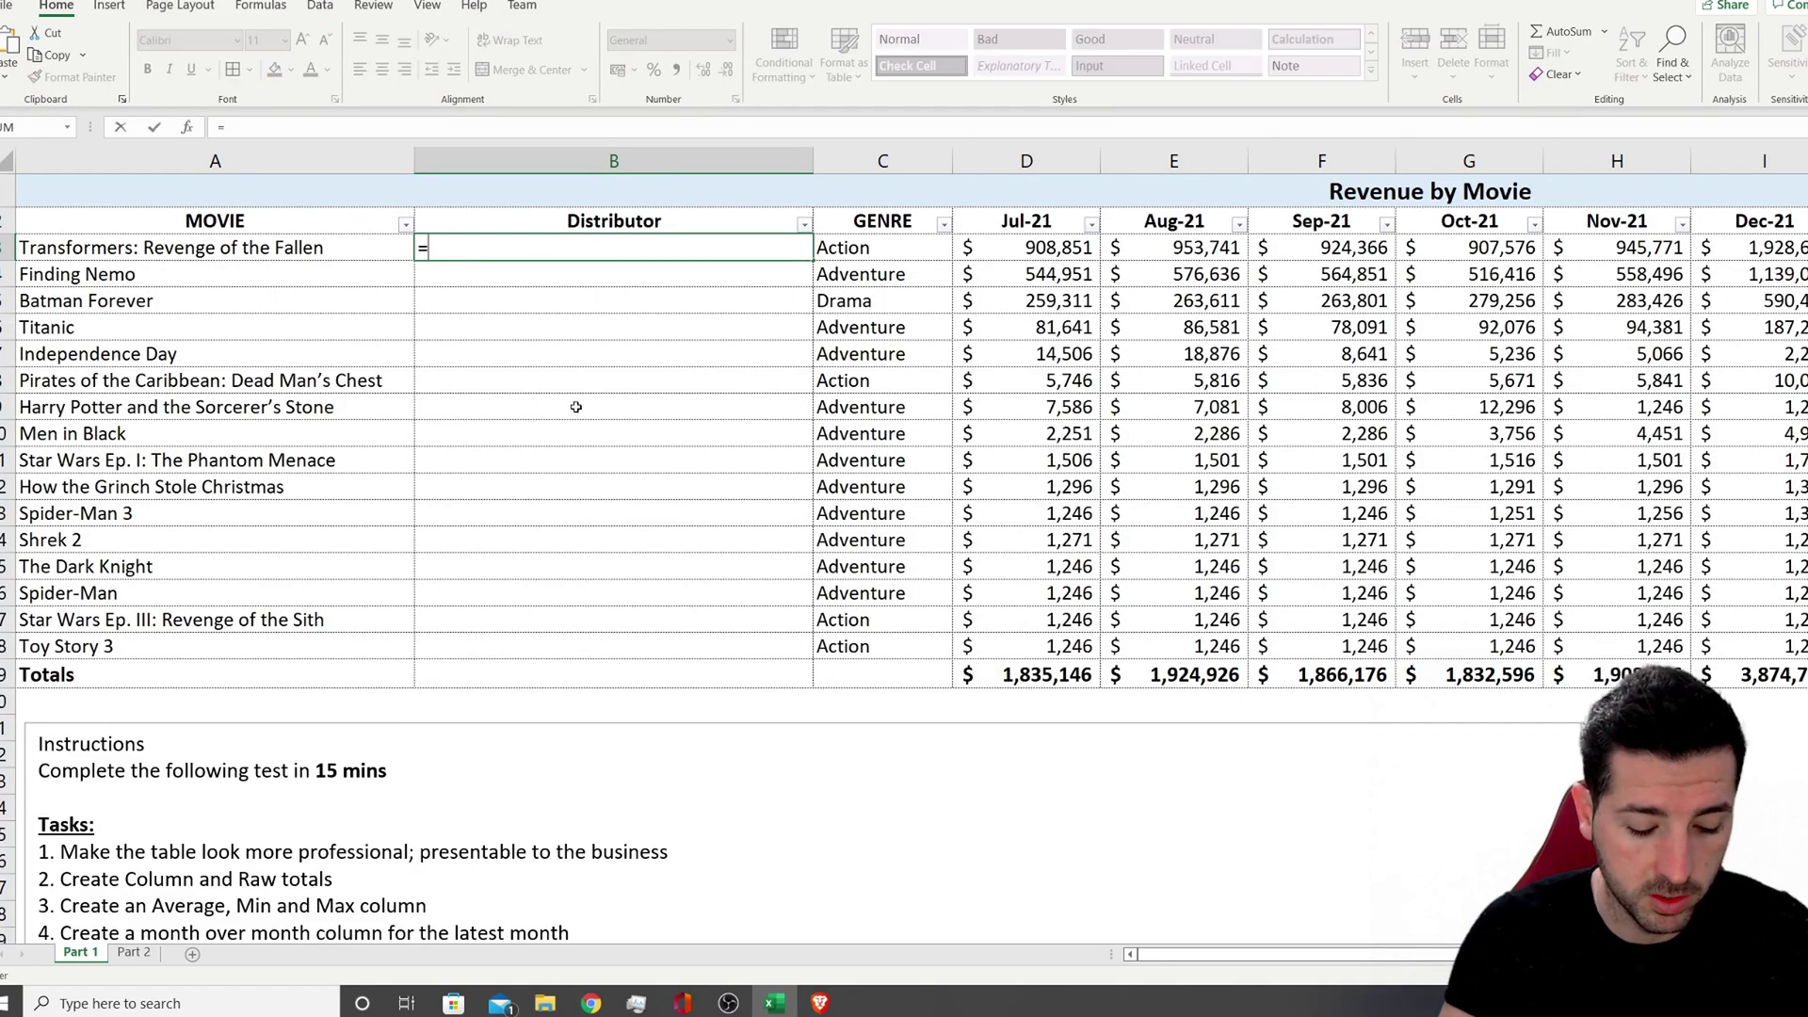
type("vlookup")
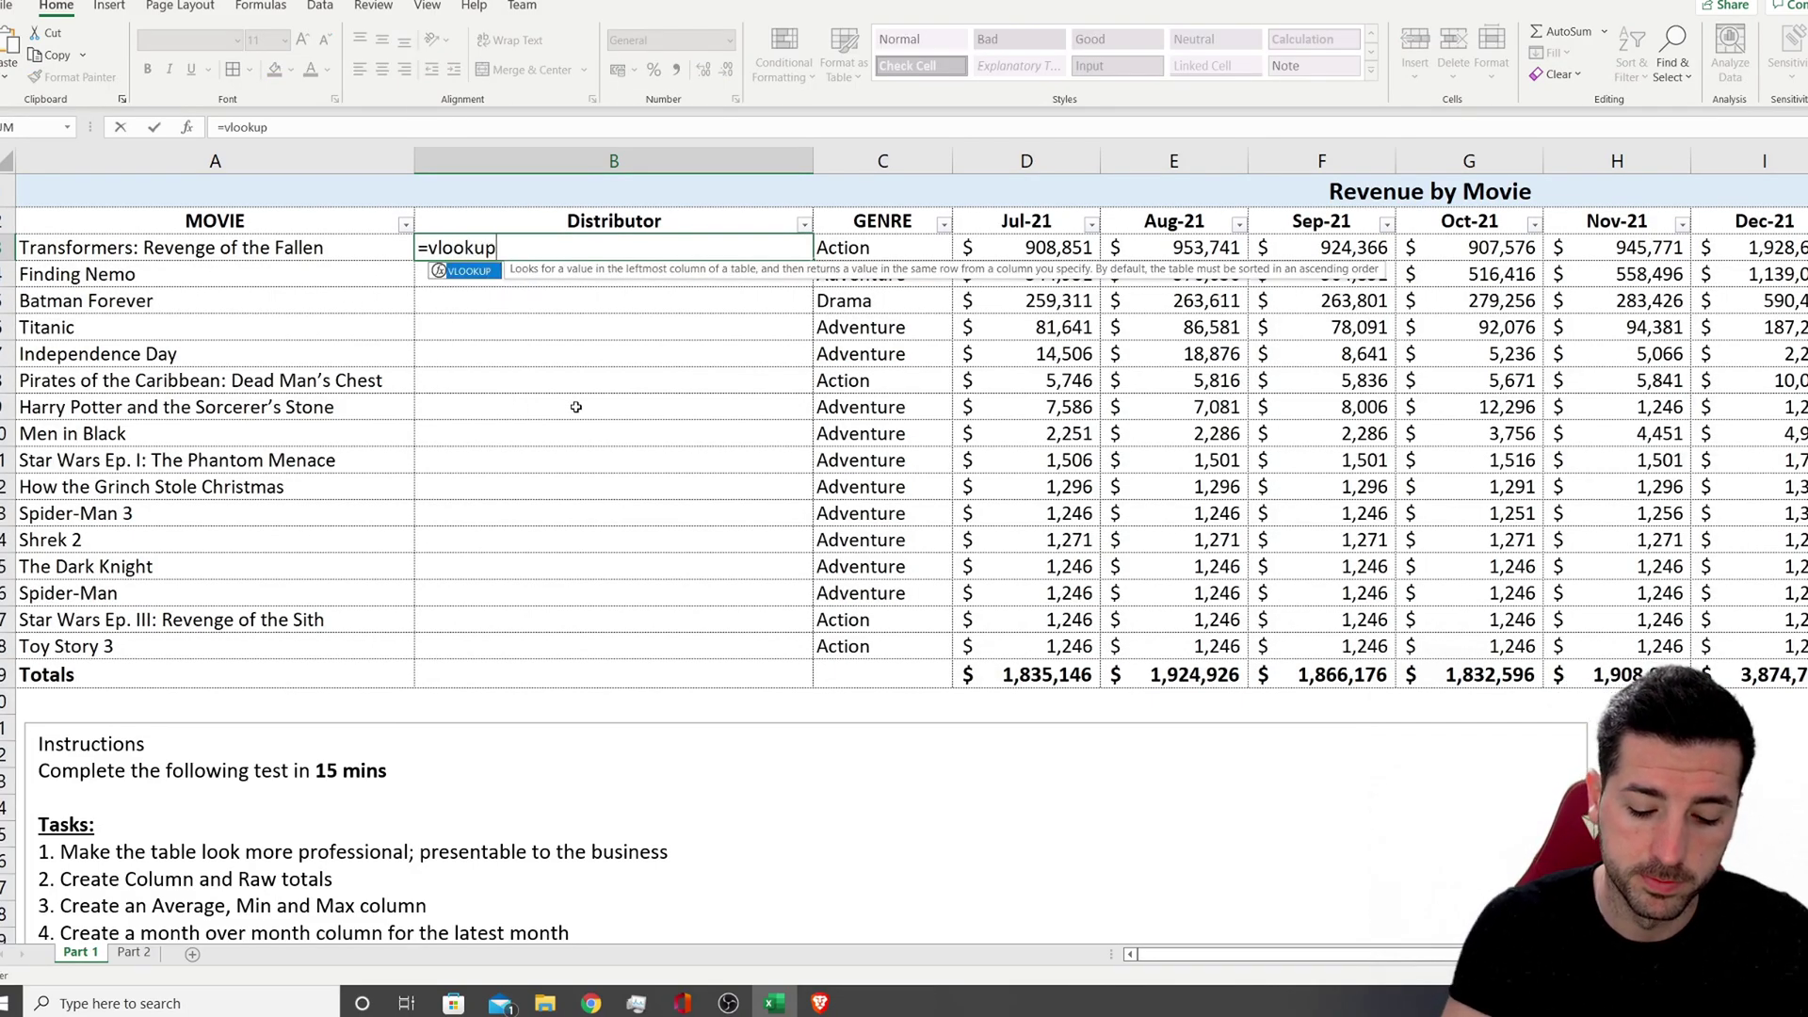
type("(")
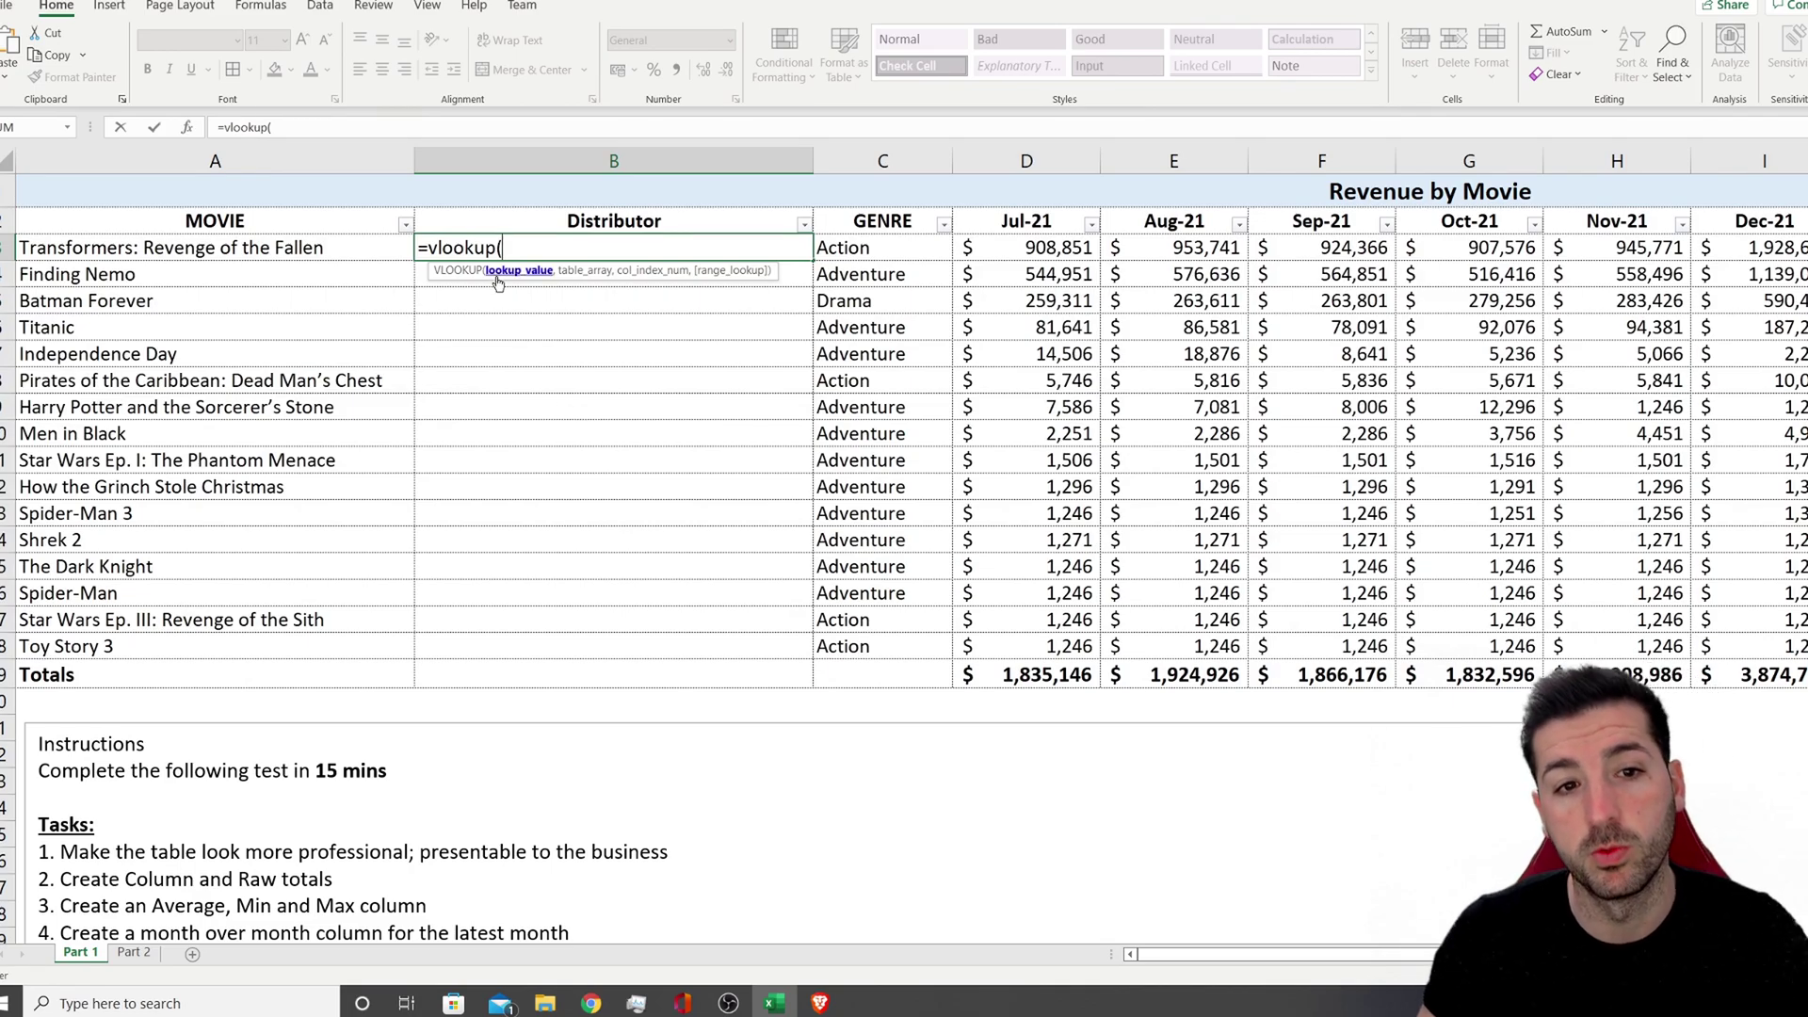
left_click(137, 249)
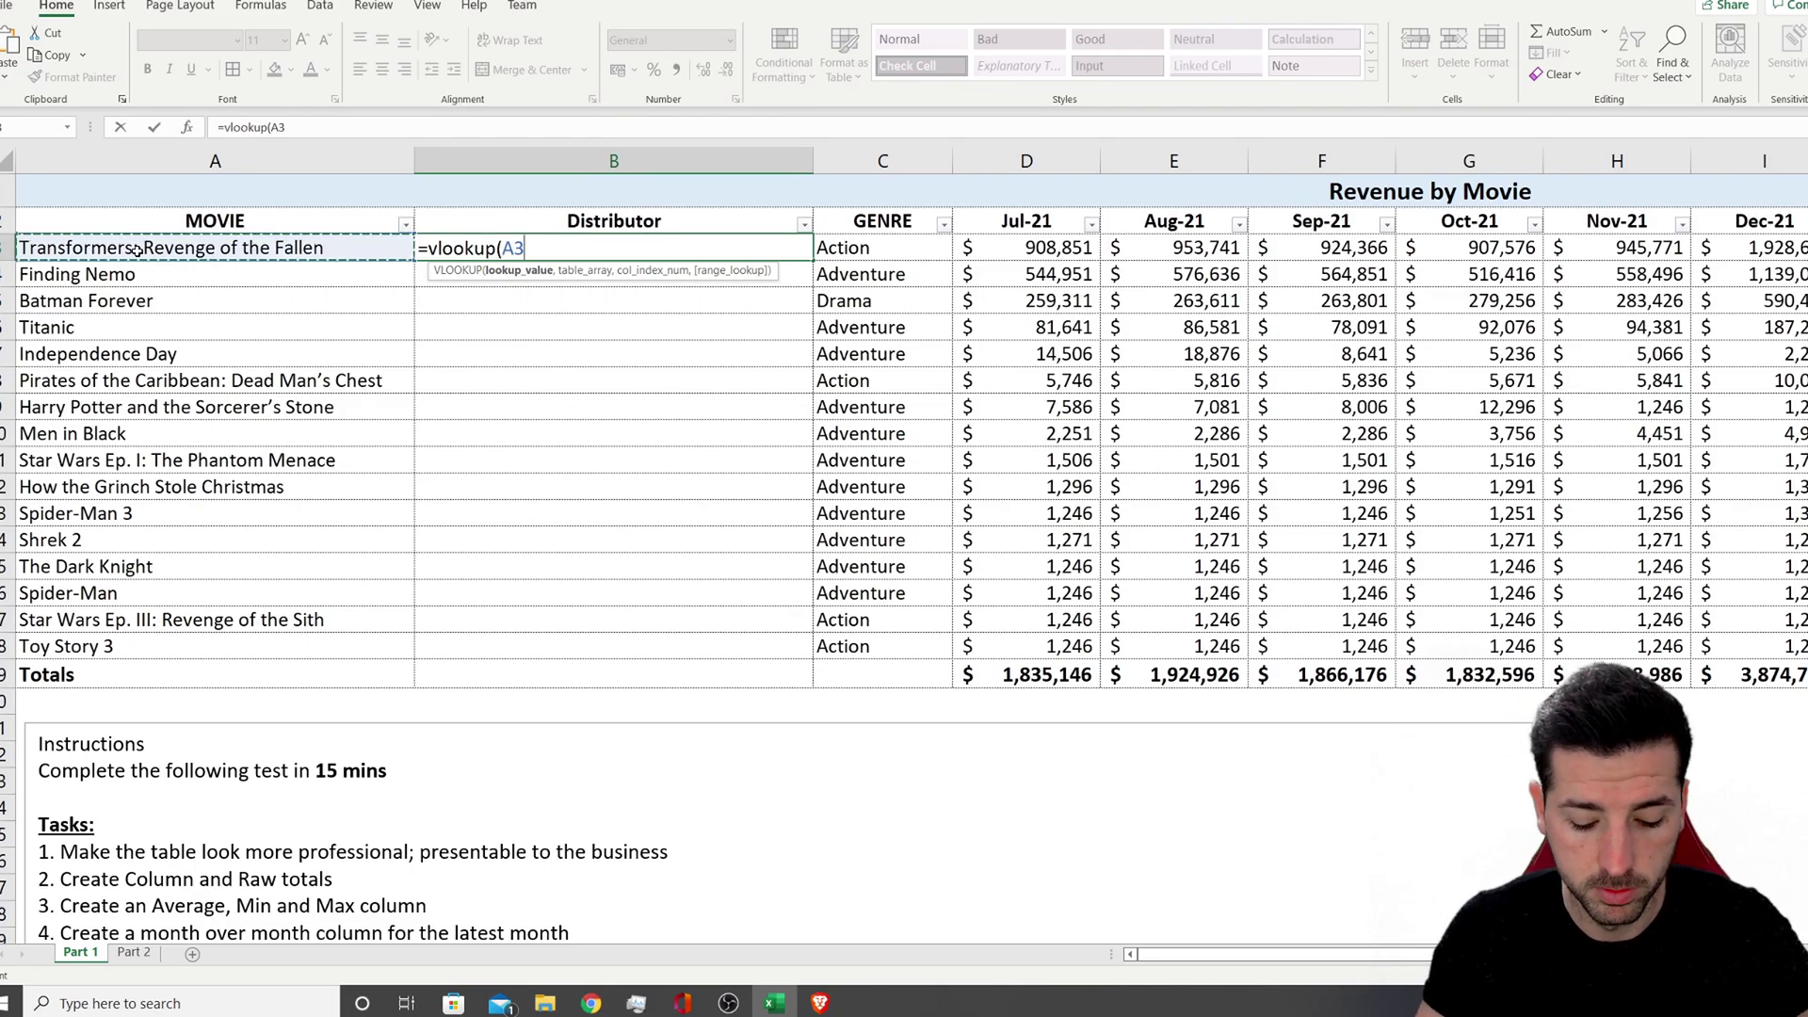
type(",")
left_click(134, 952)
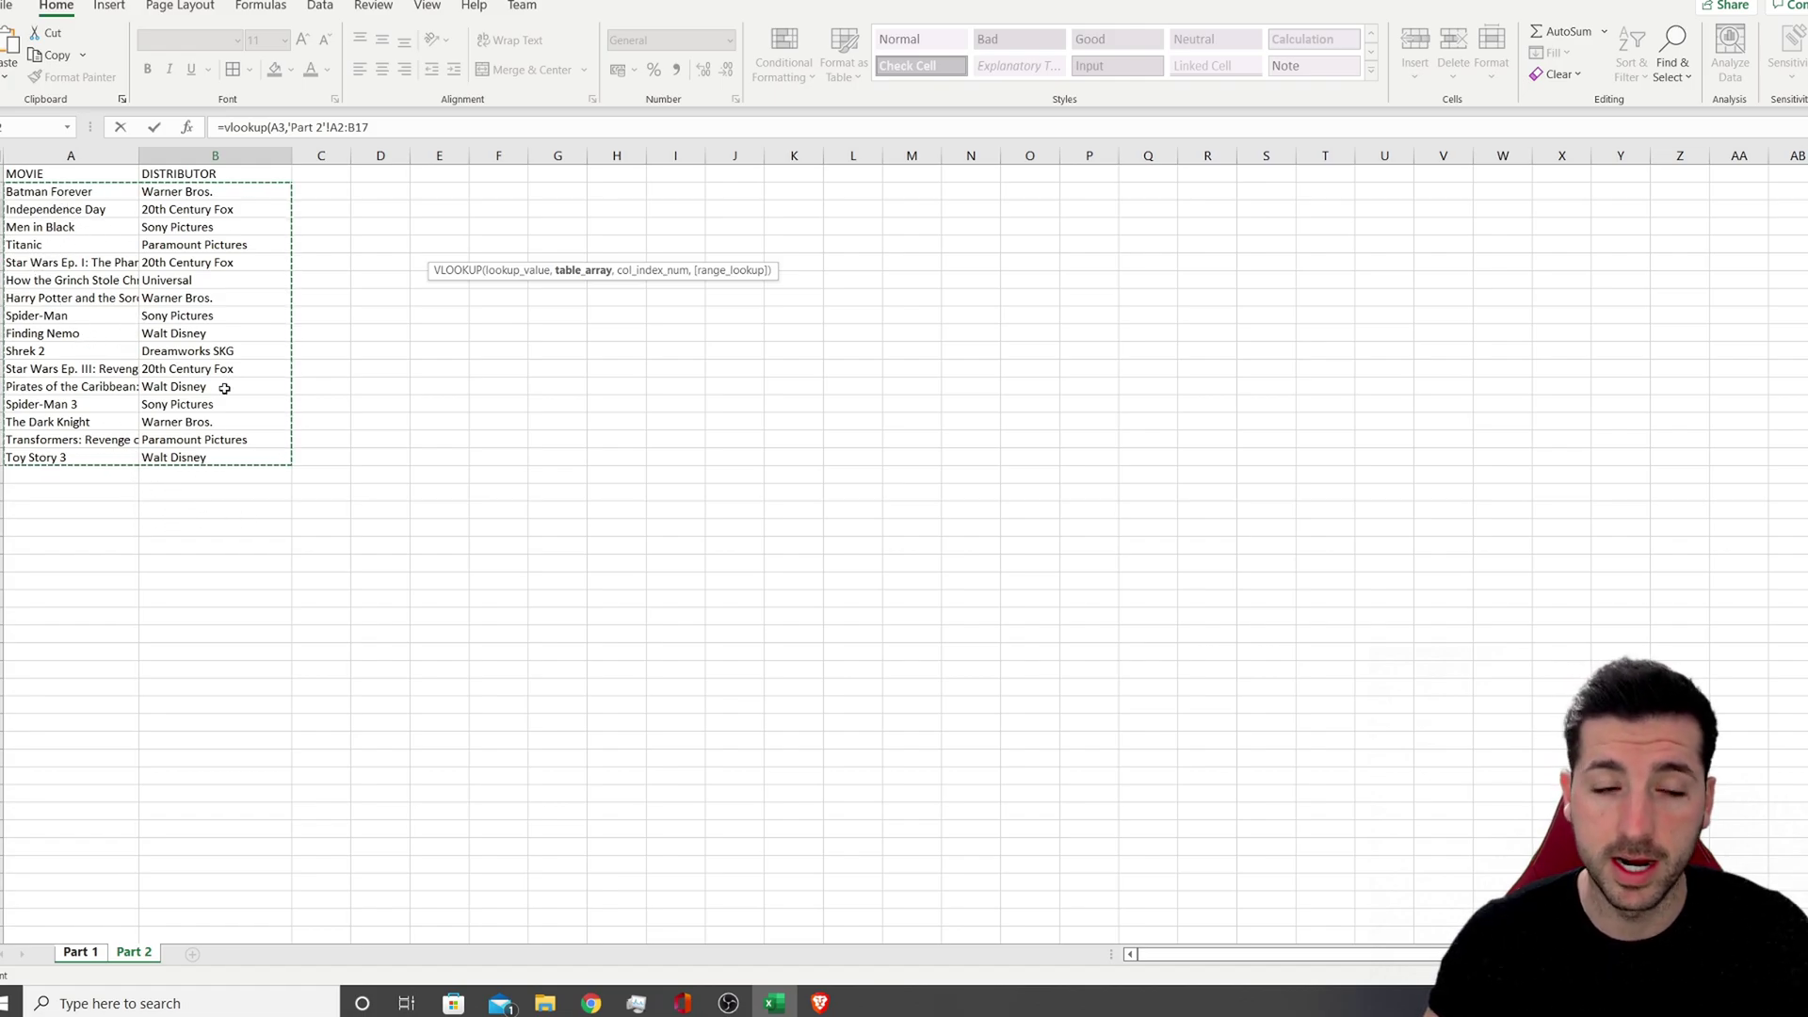
key("F4")
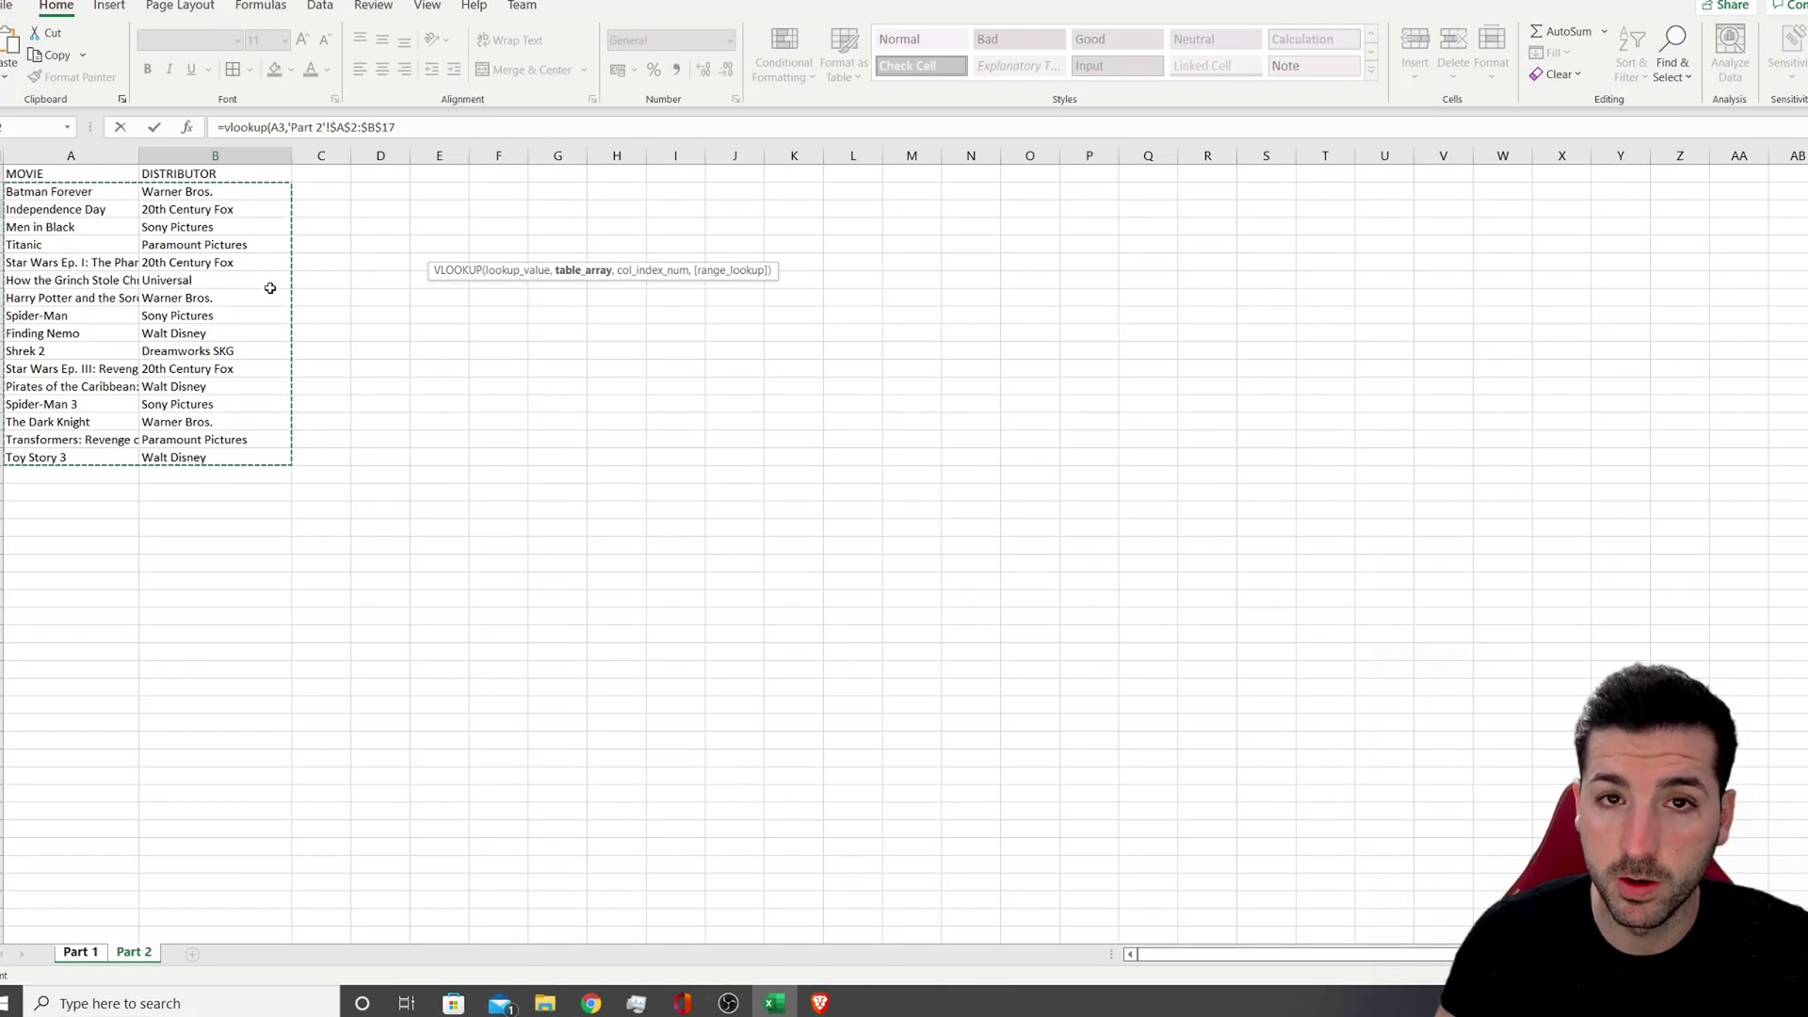
type(",2")
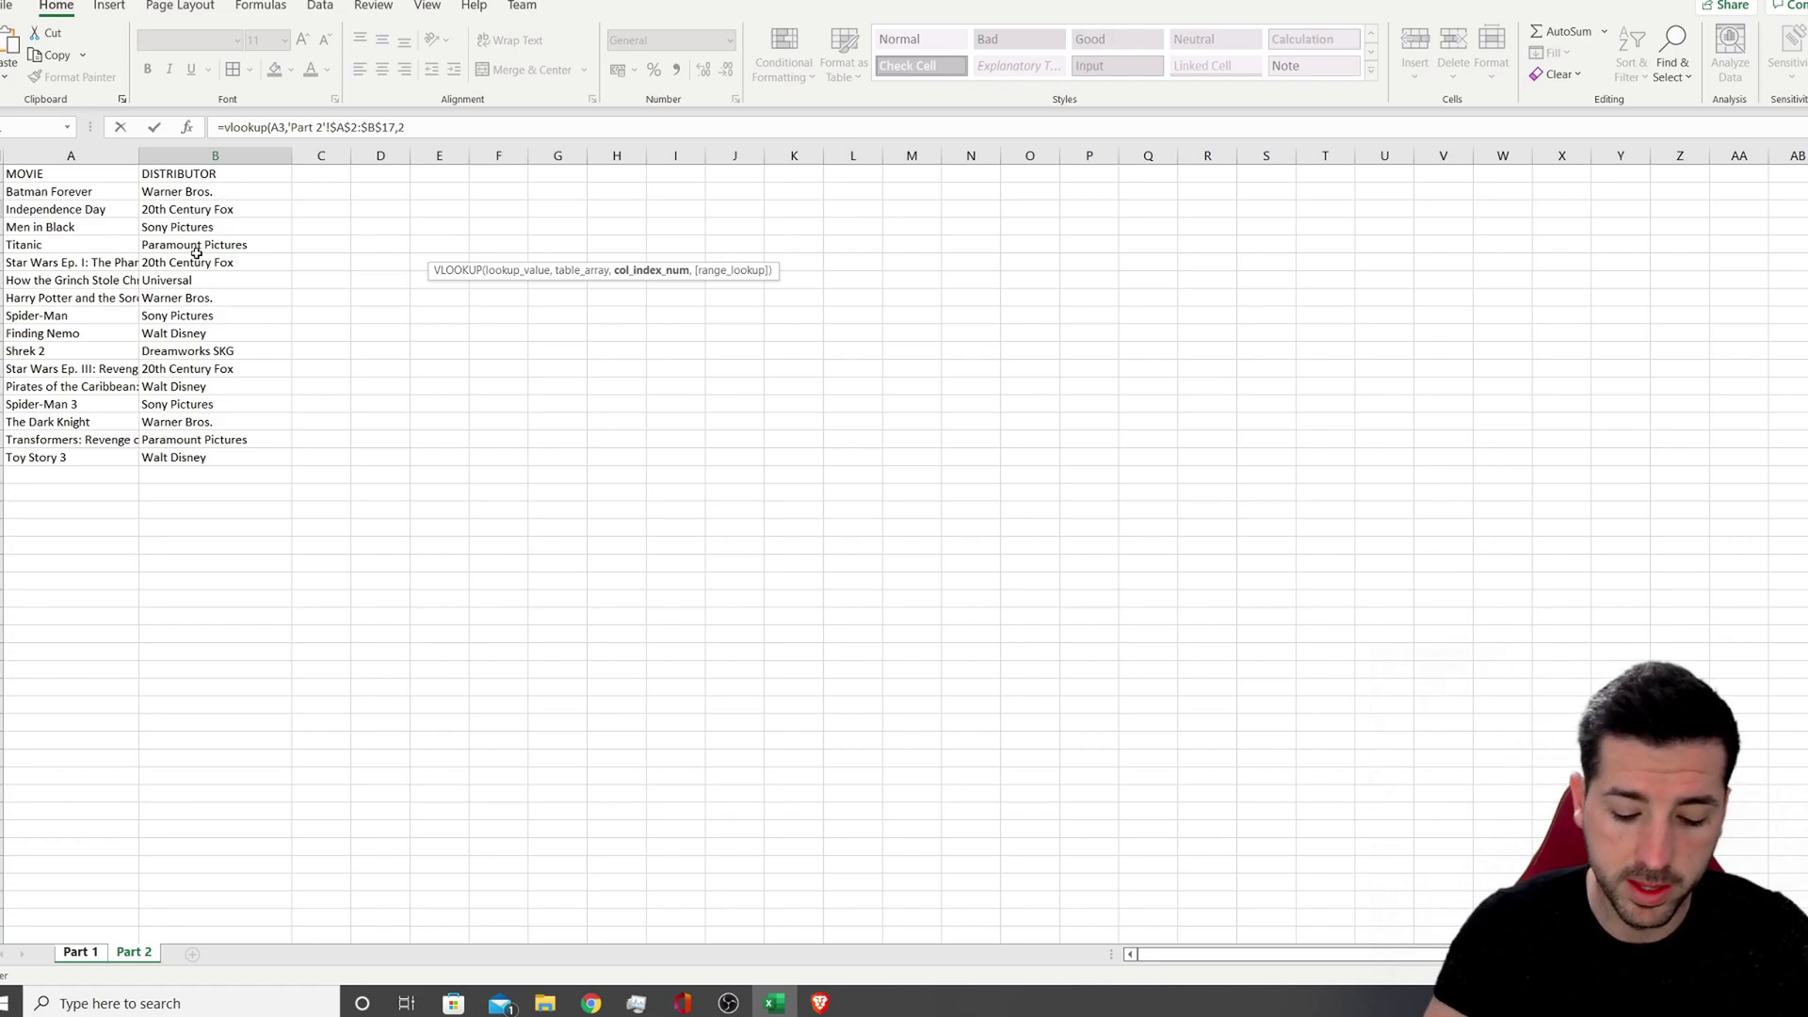
type(",0")
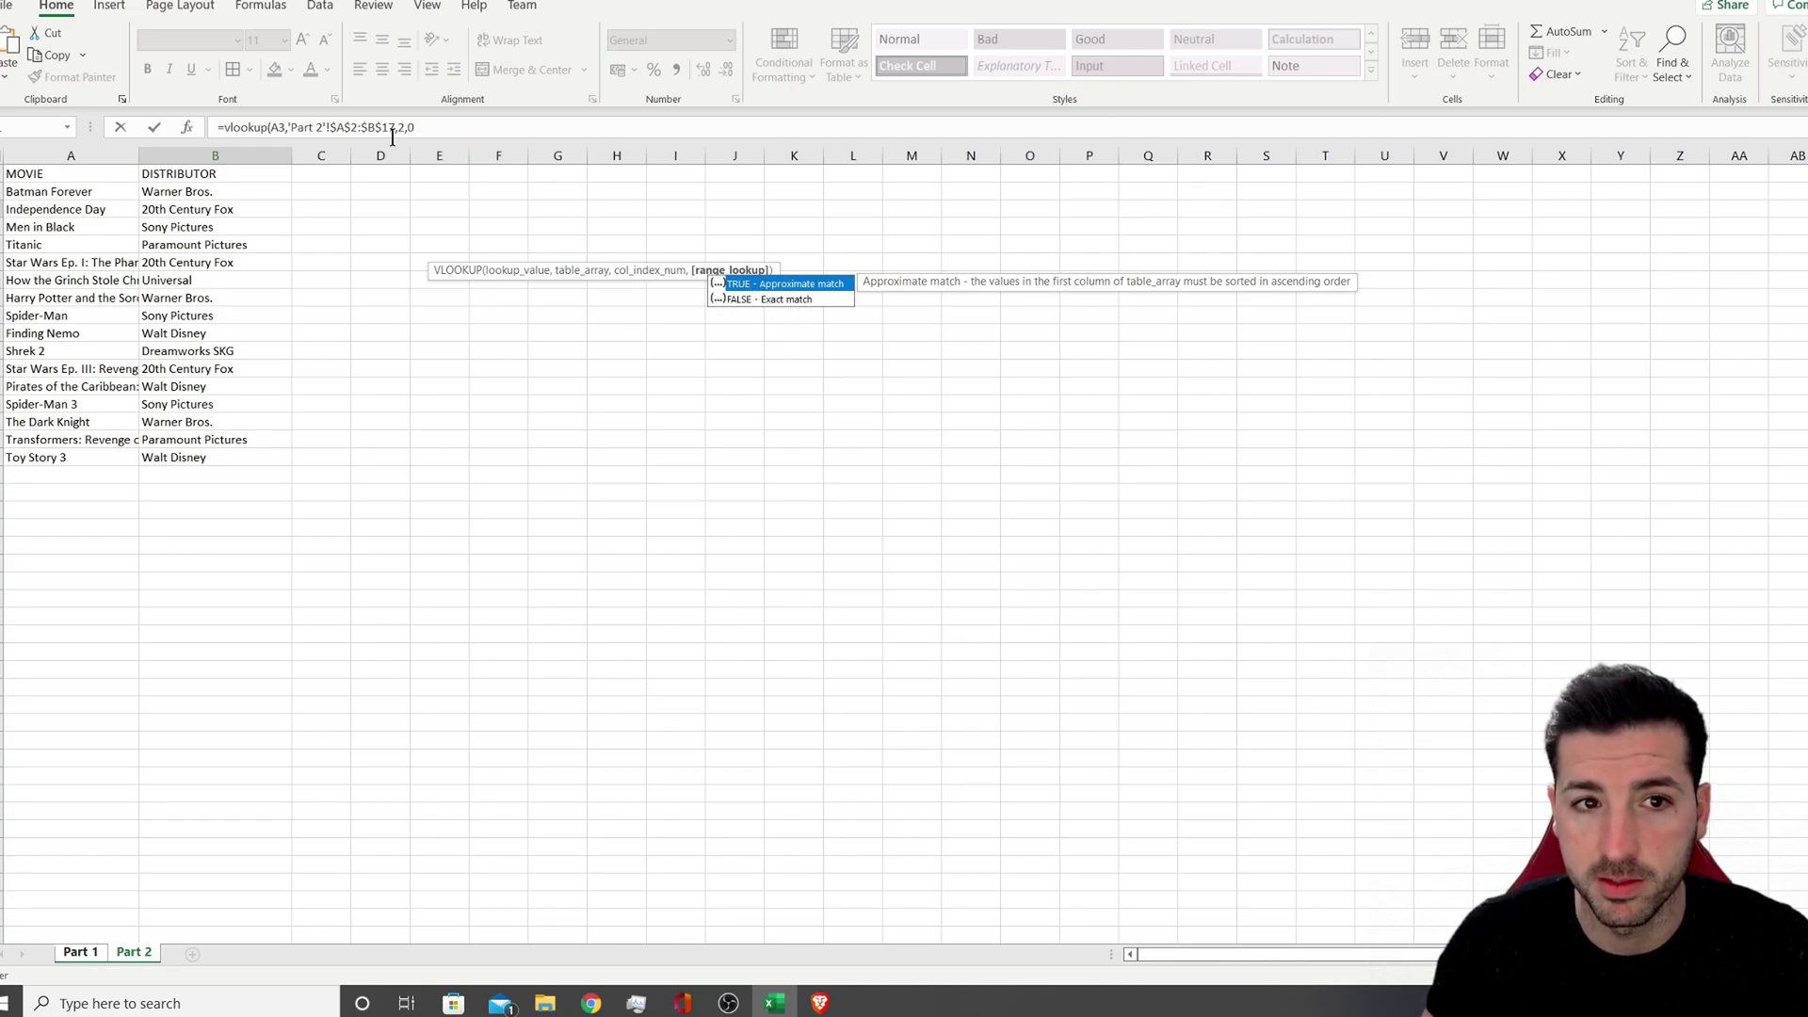
type(")")
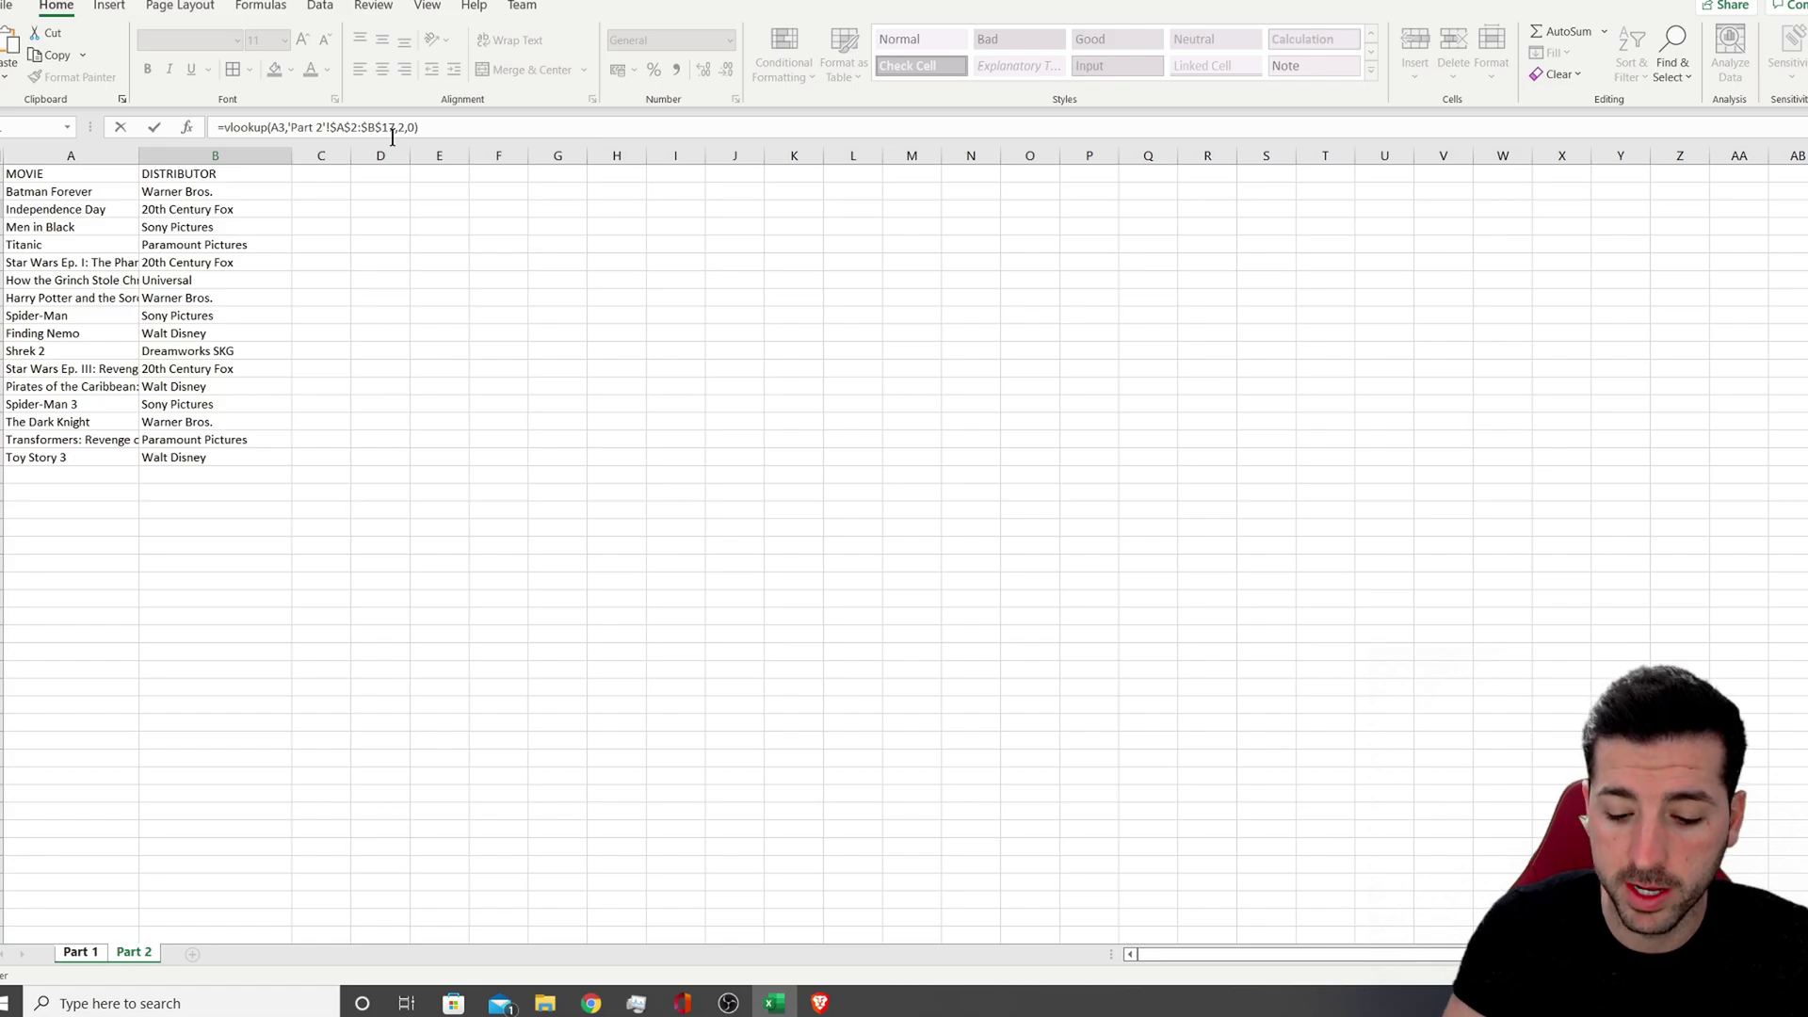
key("Return")
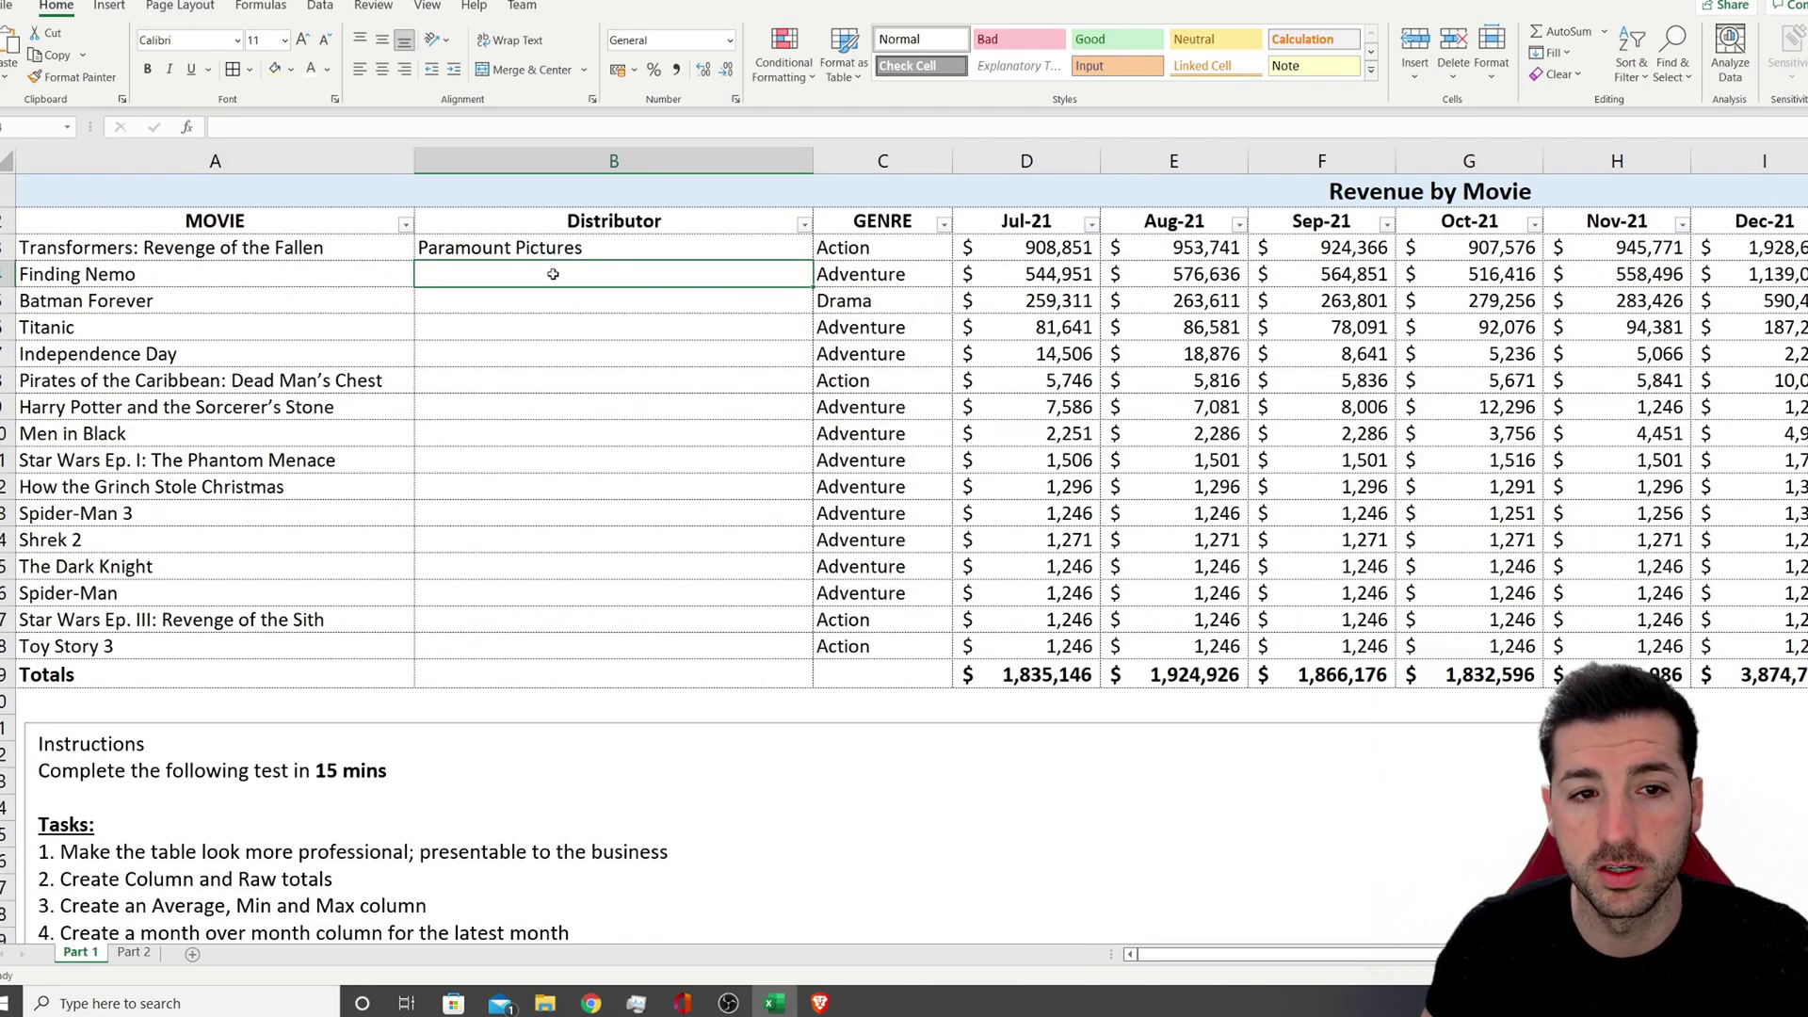
Fill the distributor lookup formula from B3 down through the Totals row
left_click(262, 254)
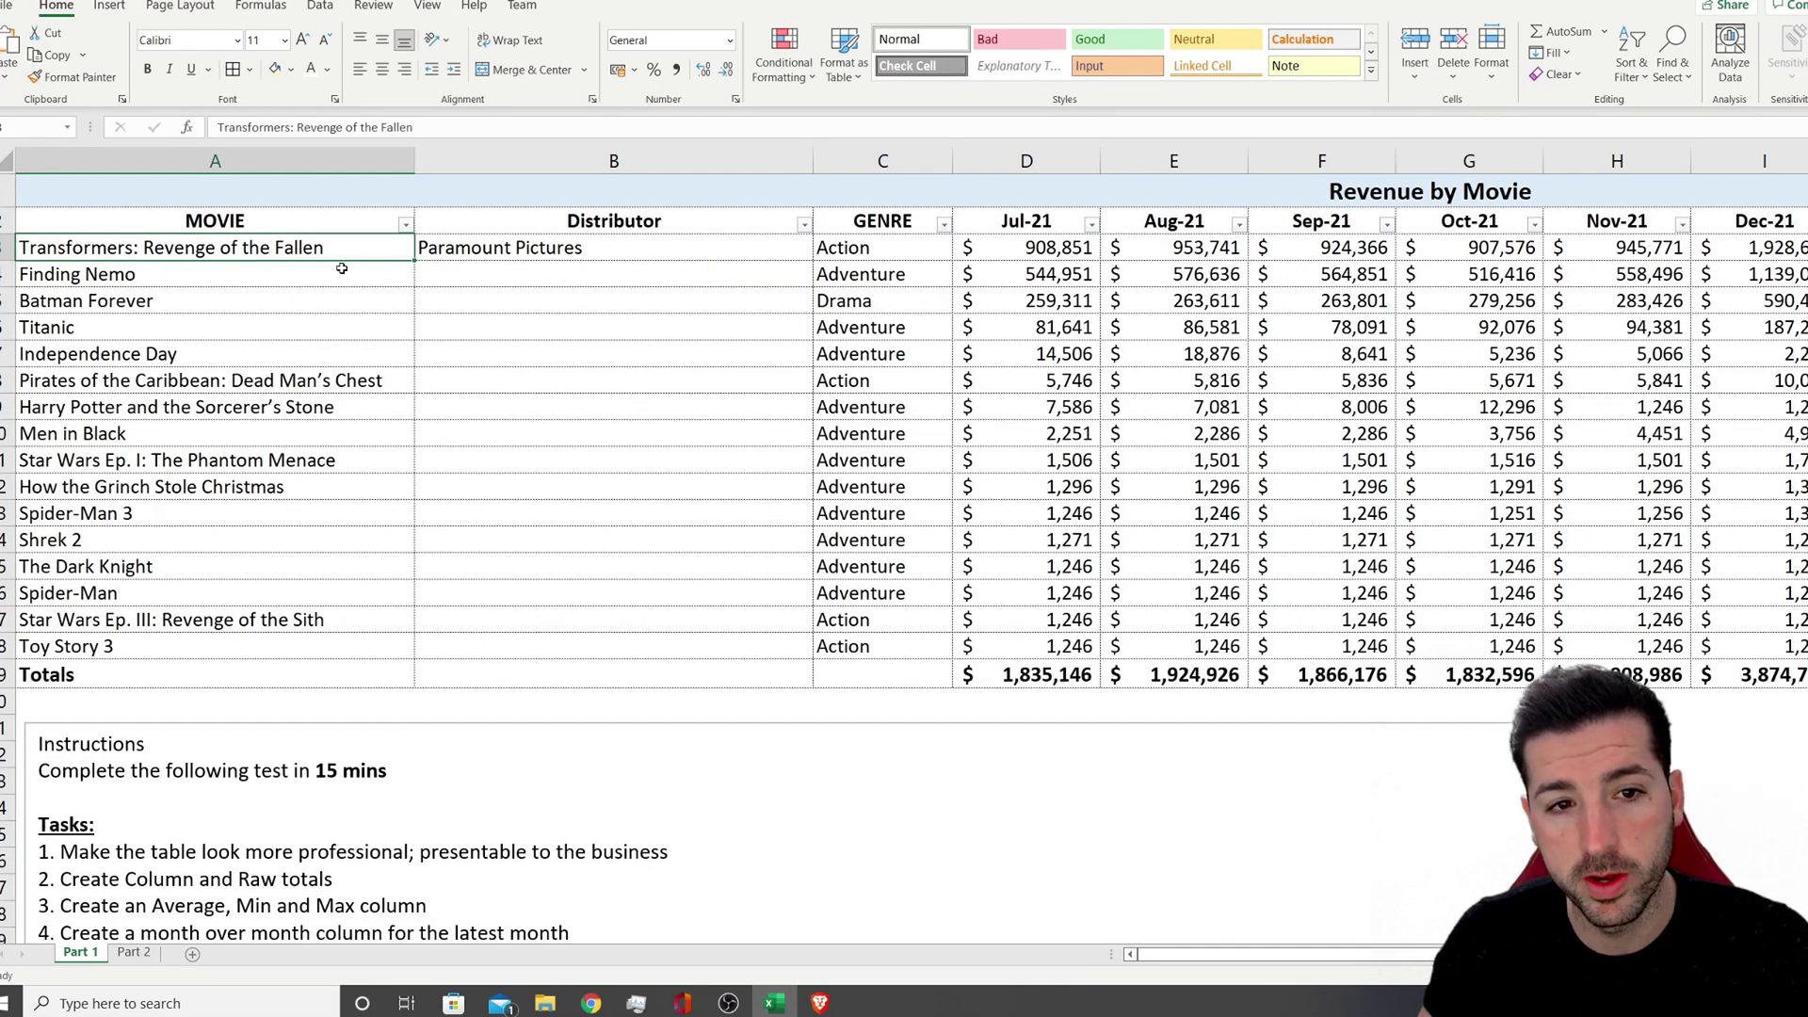
left_click(619, 258)
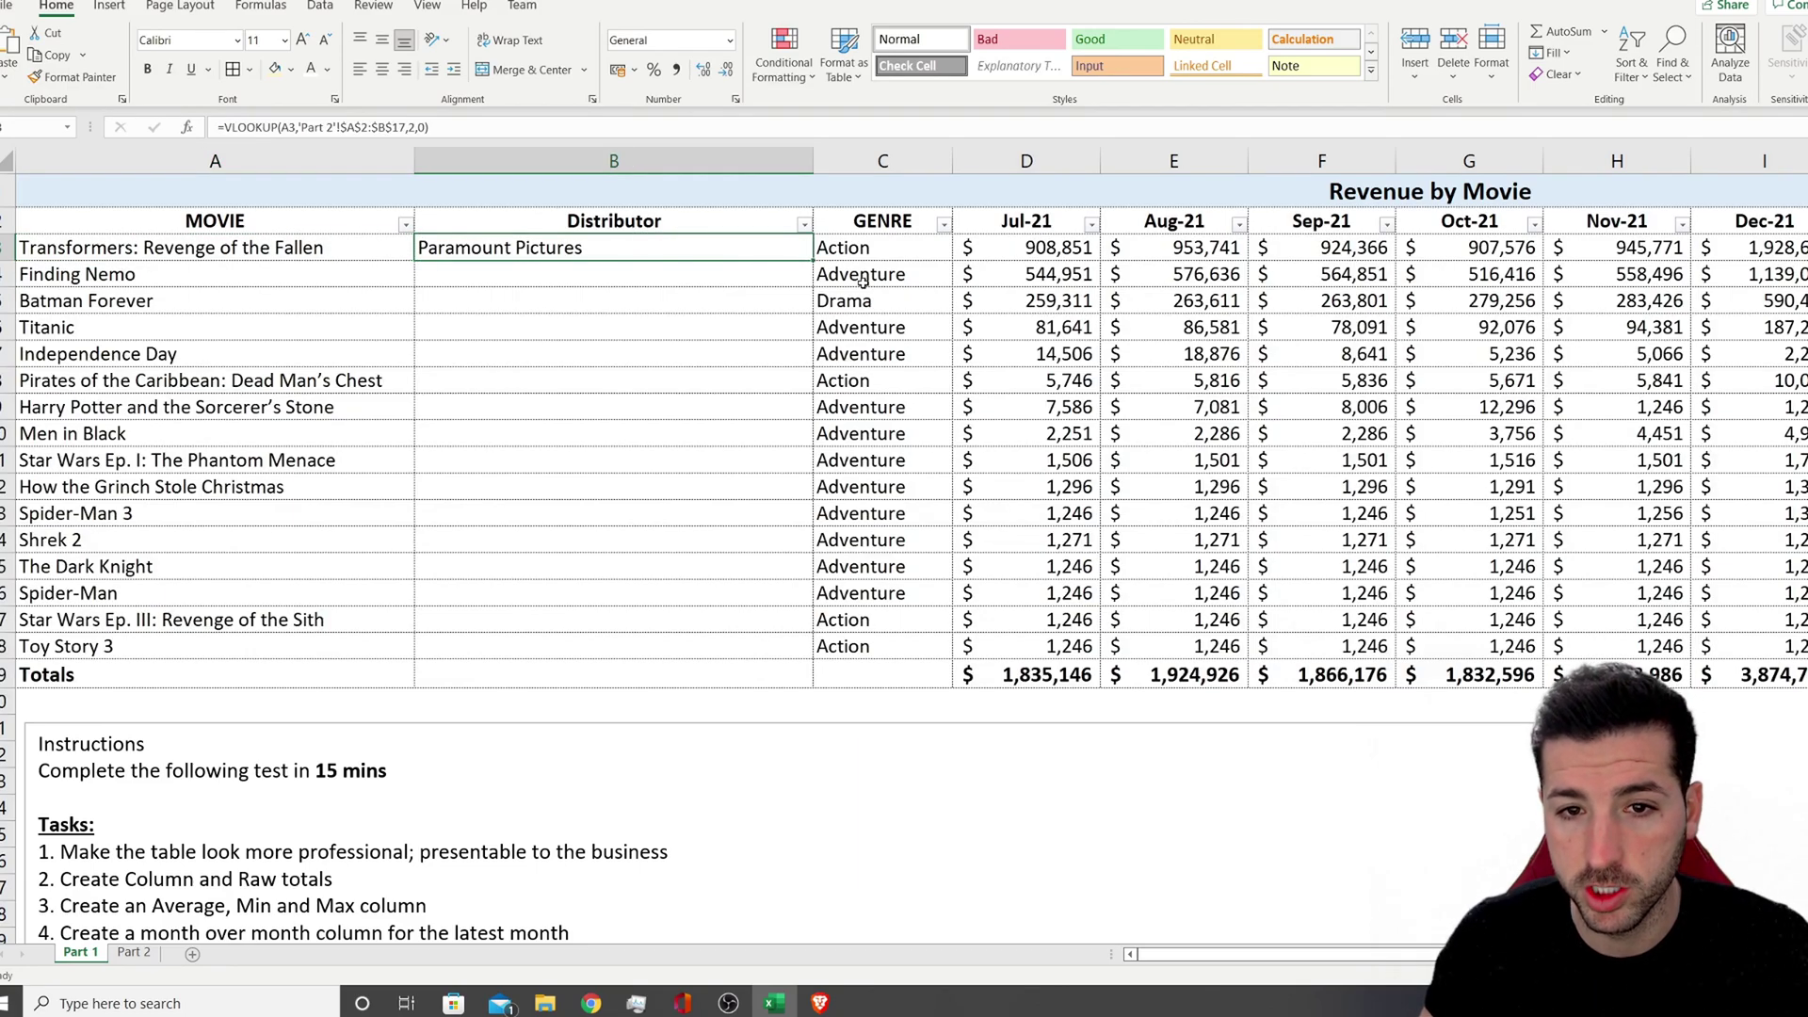
double_click(811, 260)
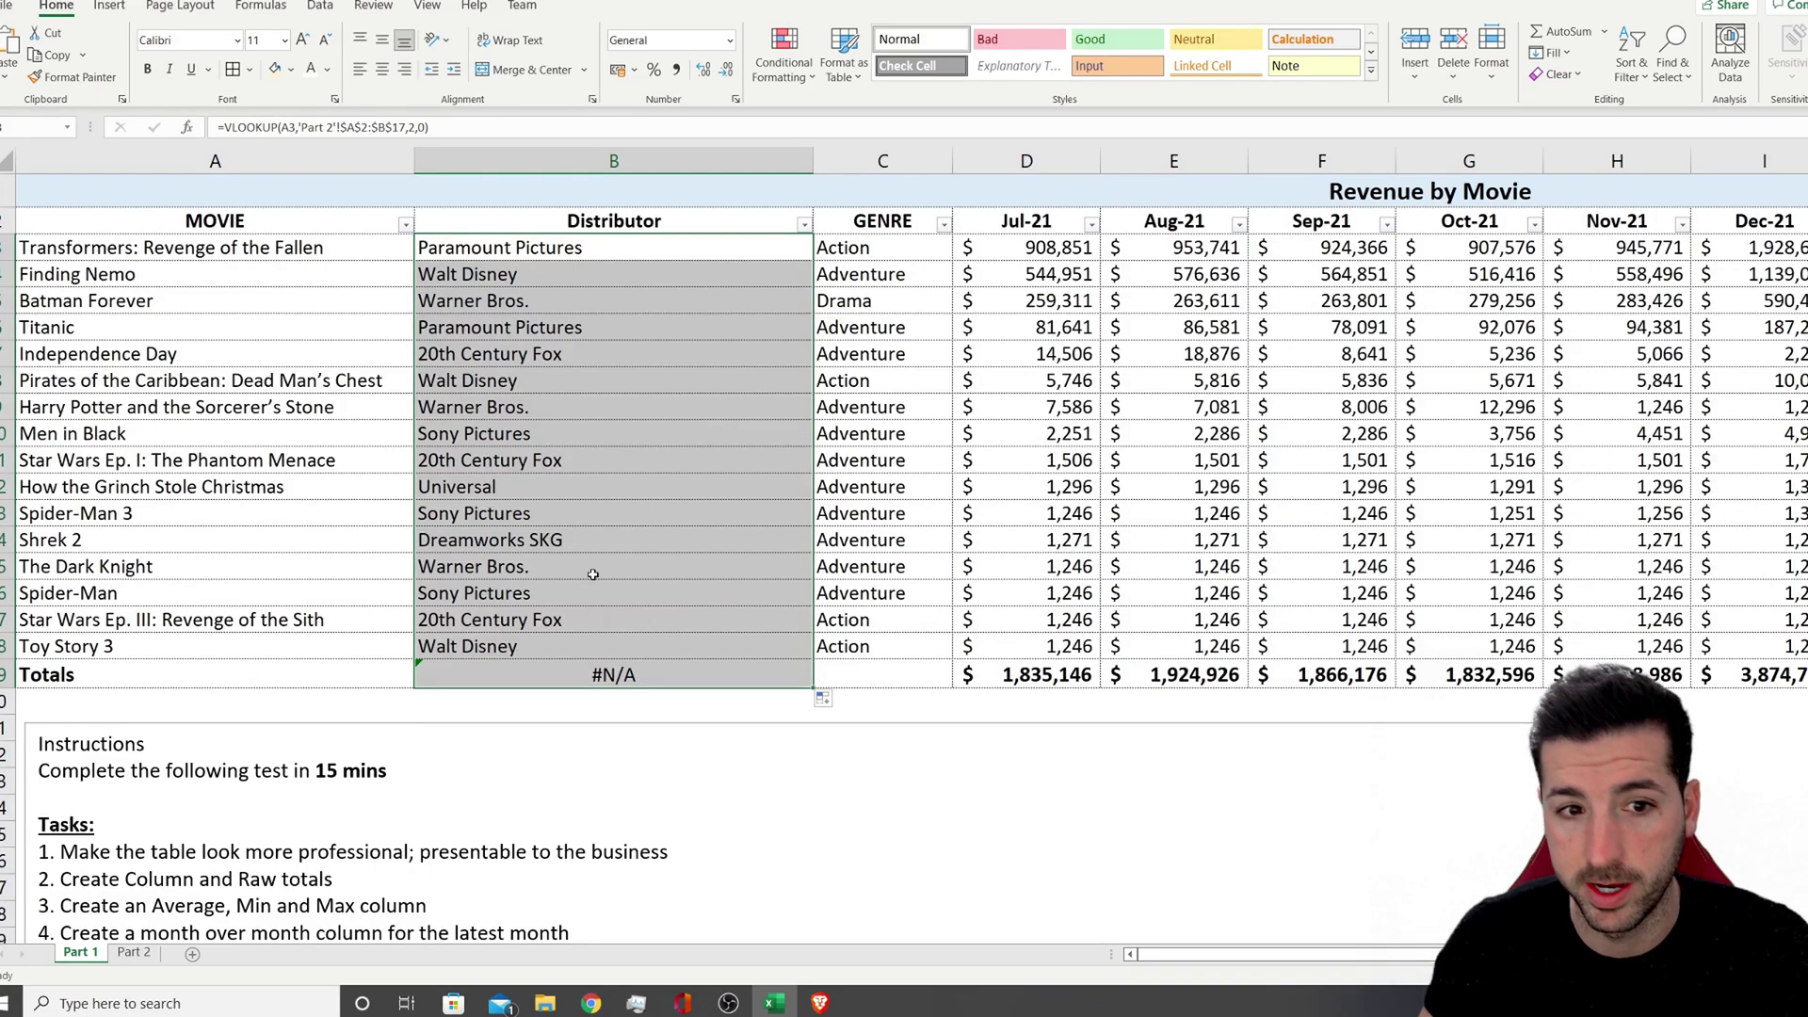
Review the source range A2:B17 on the Part 2 sheet that the distributor lookup refers to
left_click(581, 458)
left_click(134, 952)
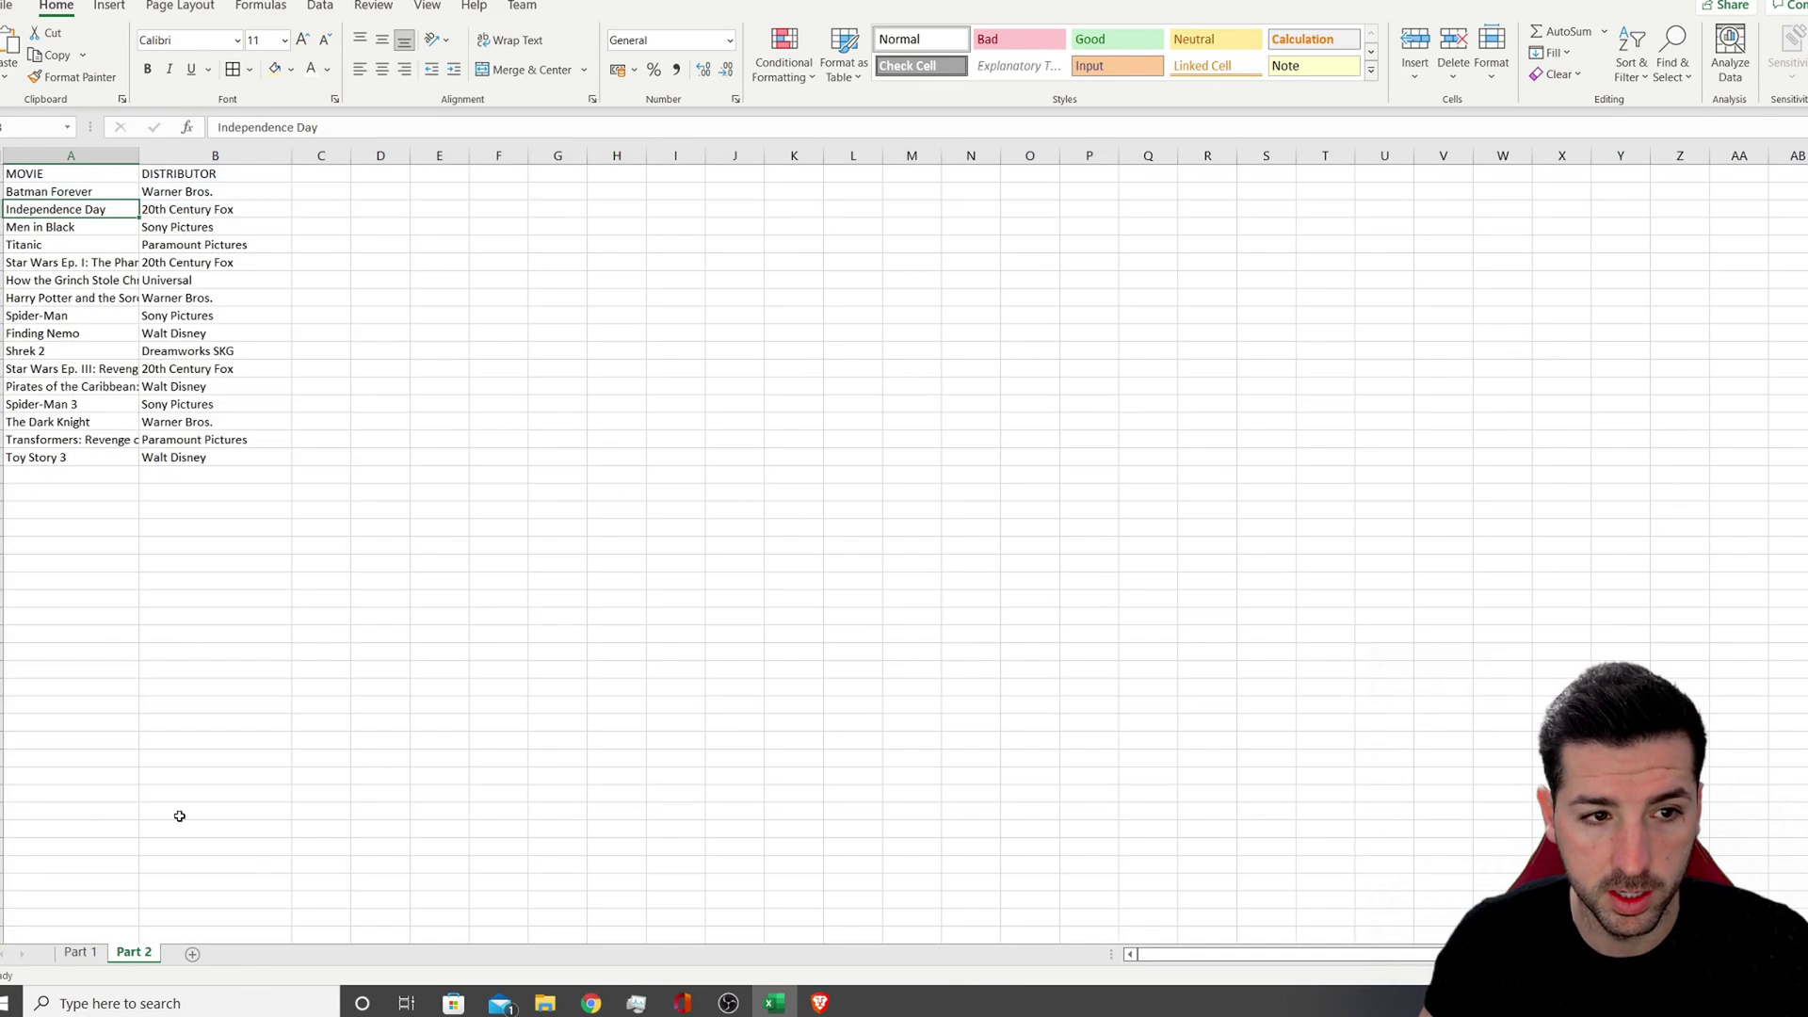
left_click_drag(85, 194, 217, 459)
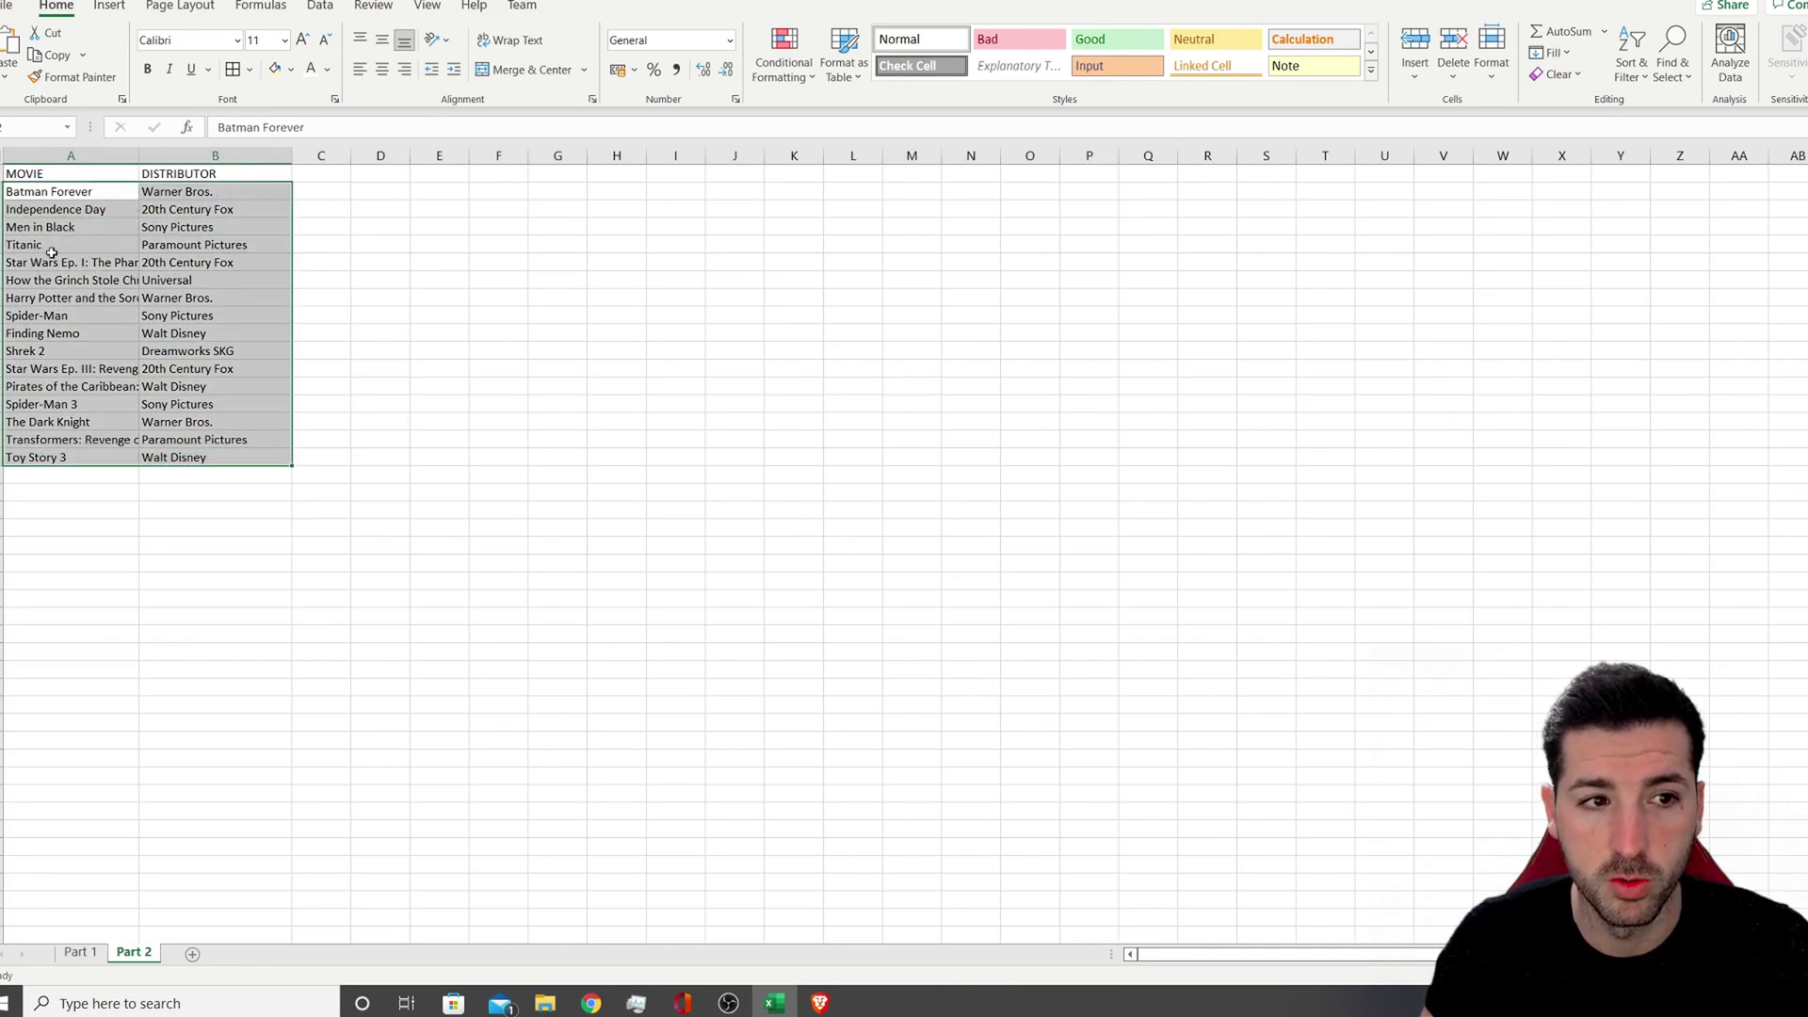
left_click(617, 280)
left_click_drag(77, 212, 216, 524)
left_click(377, 707)
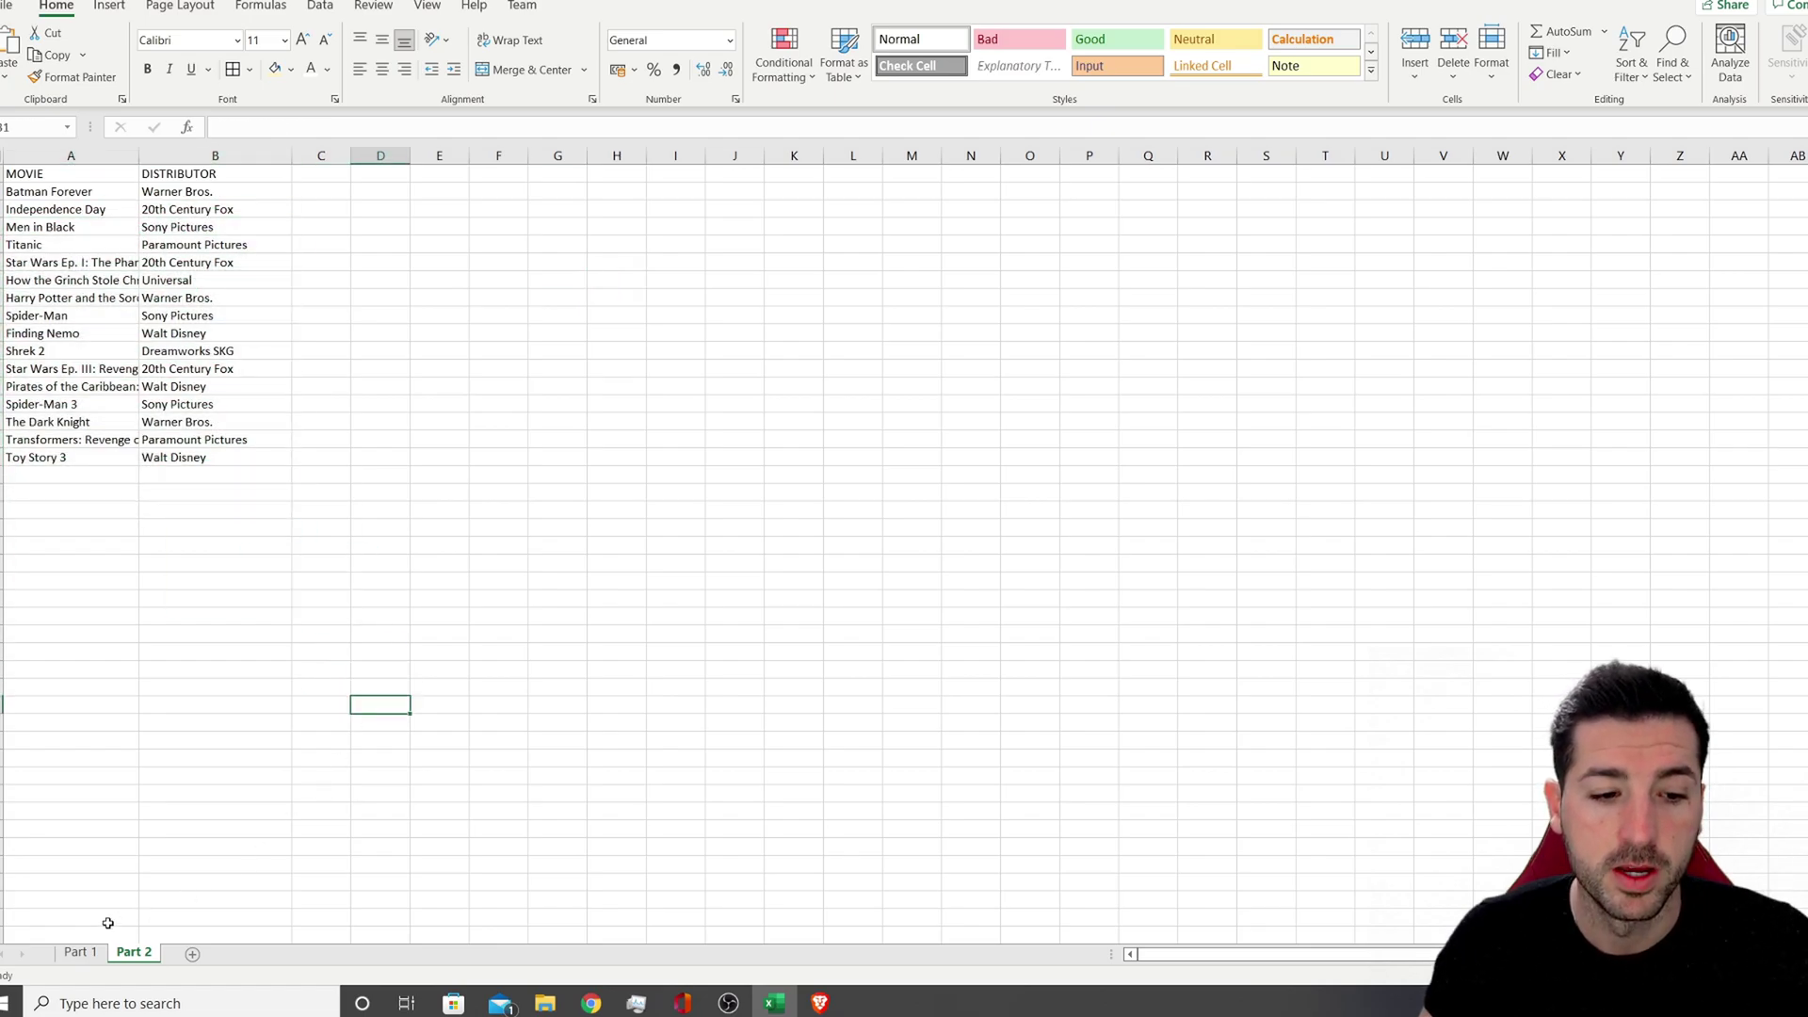
left_click(80, 952)
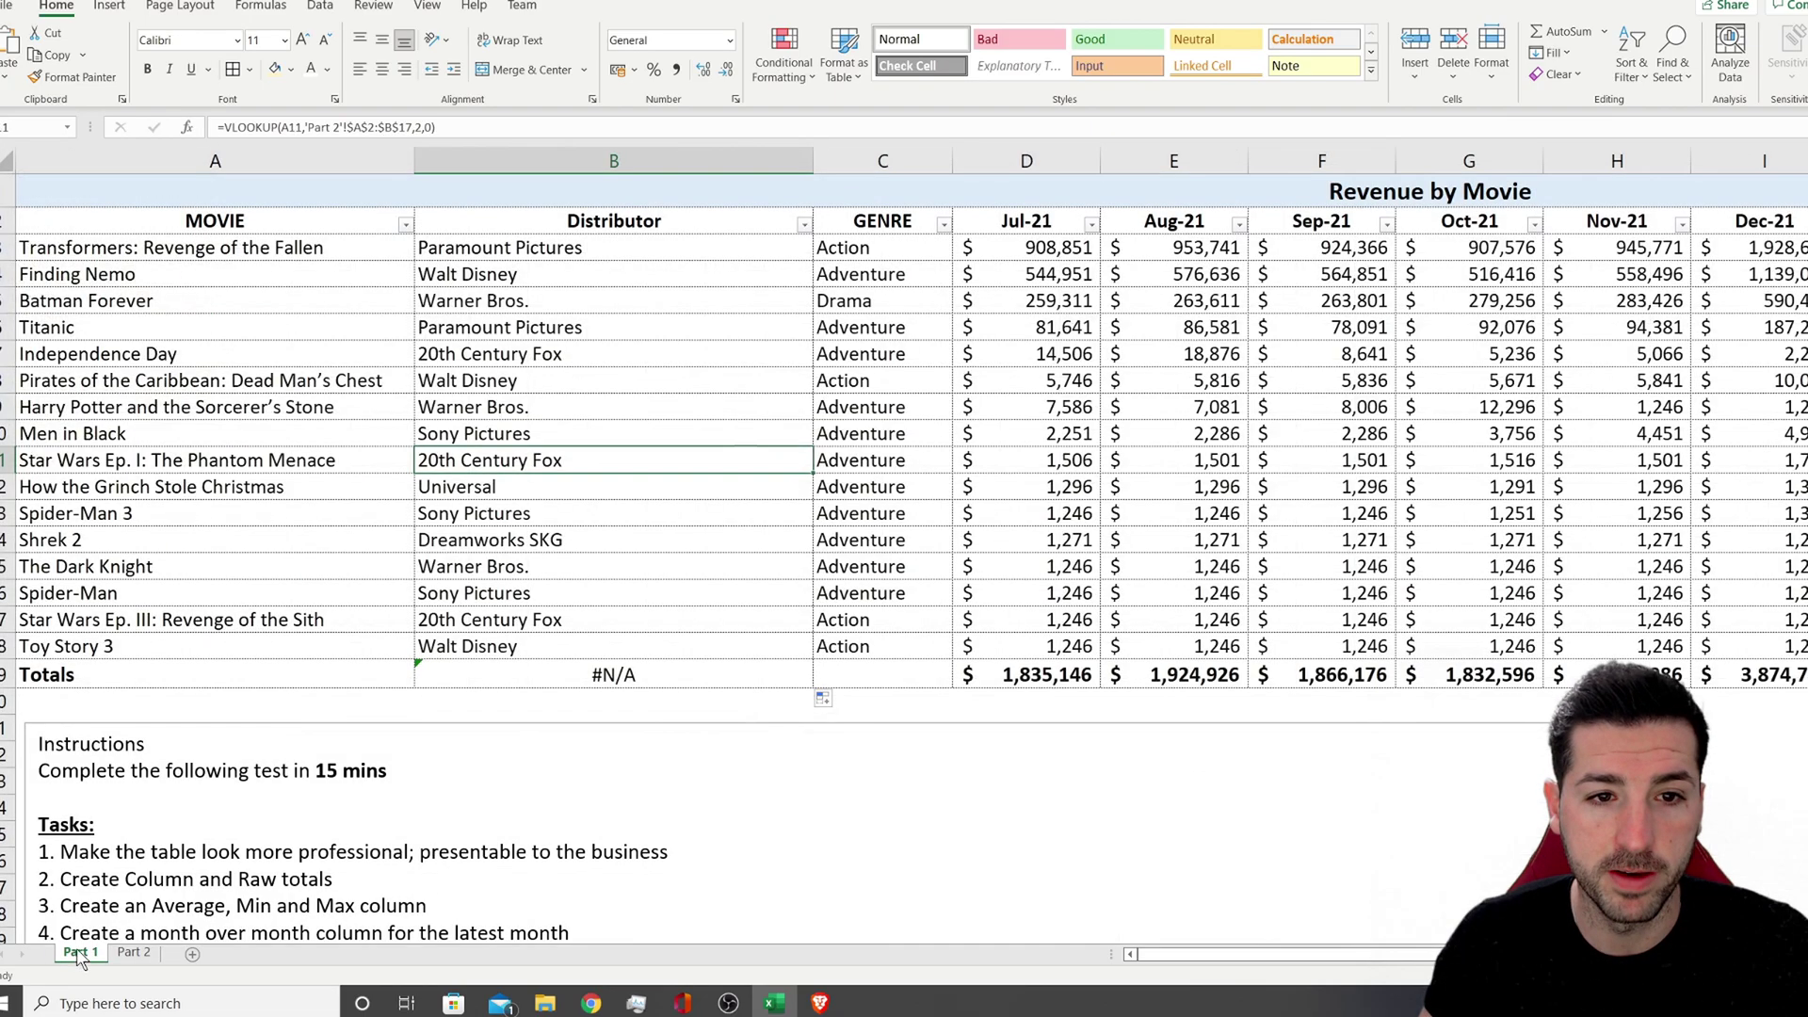
Clear the lookup formula from the Totals row in B19 and narrow the Distributor column closer to its entries
left_click(292, 678)
left_click(605, 672)
key("Delete")
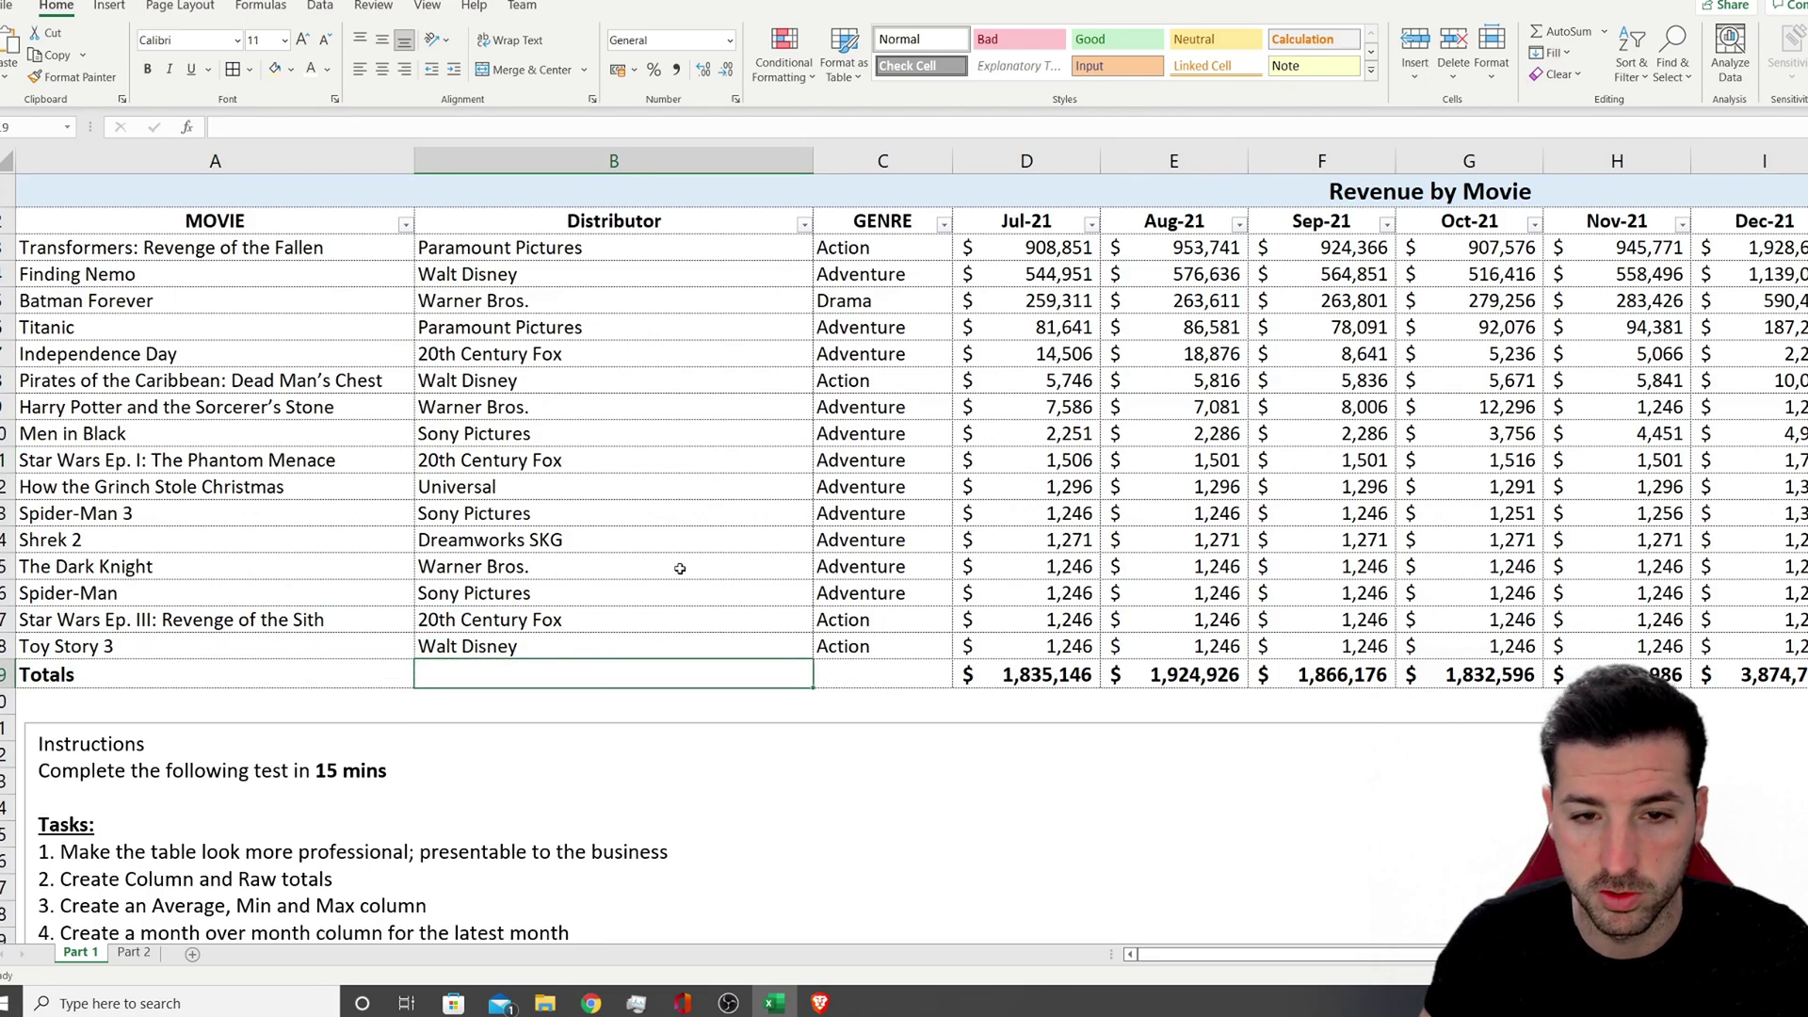
left_click_drag(813, 161, 642, 165)
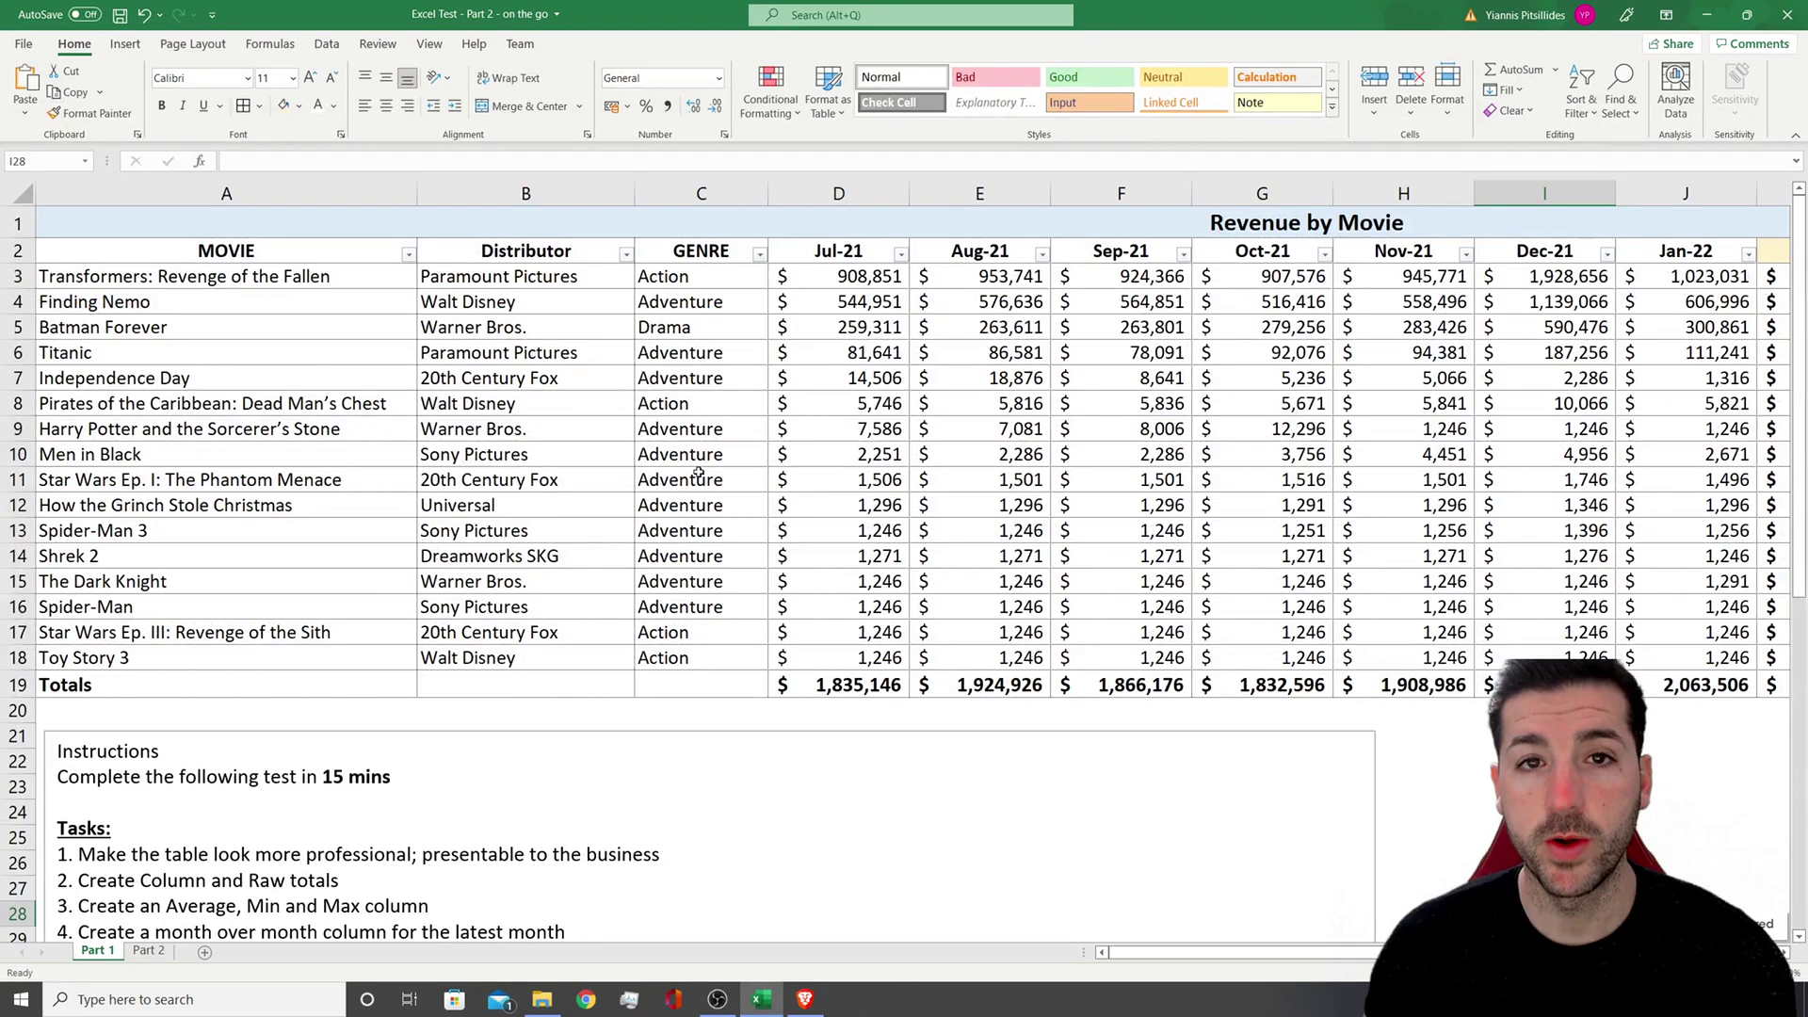
scroll(444, 753, "down", 4)
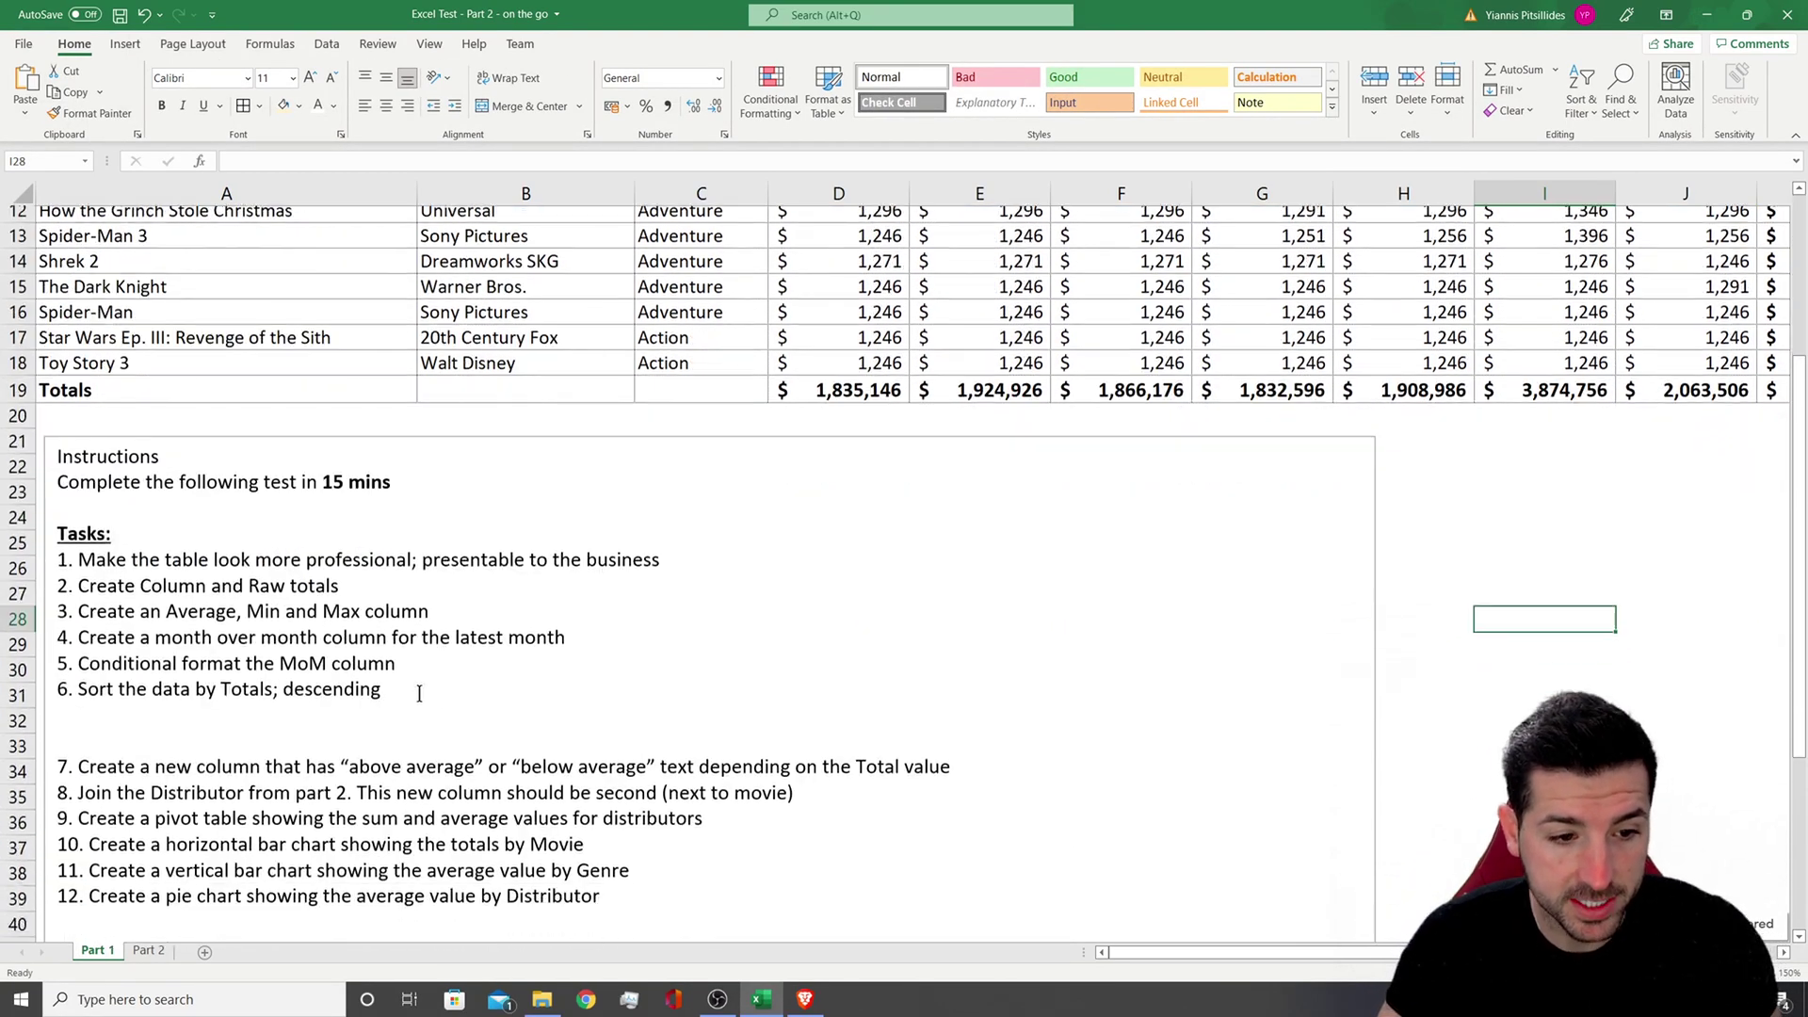
Move the instructions text box off the rows below the data to the empty area beside the Above or Below Average column, starting at column Q
left_click_drag(92, 801, 709, 803)
scroll(1055, 744, "up", 4)
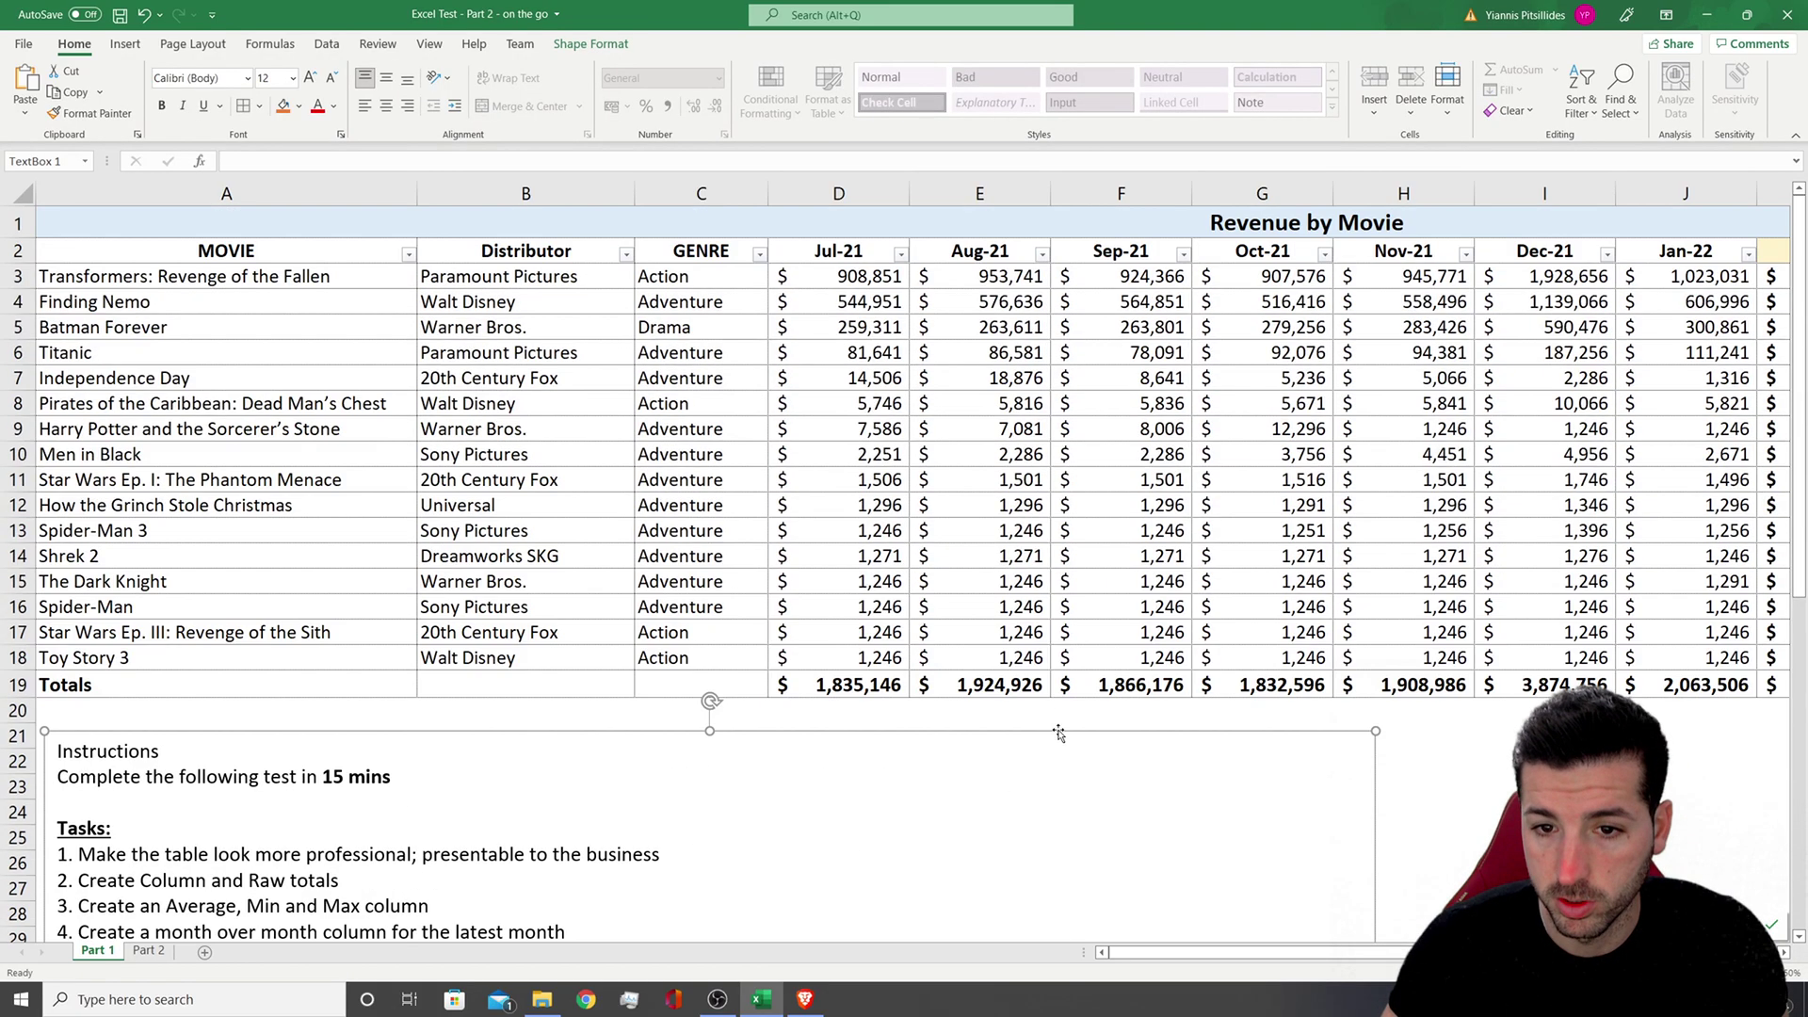
left_click_drag(1039, 731, 1707, 363)
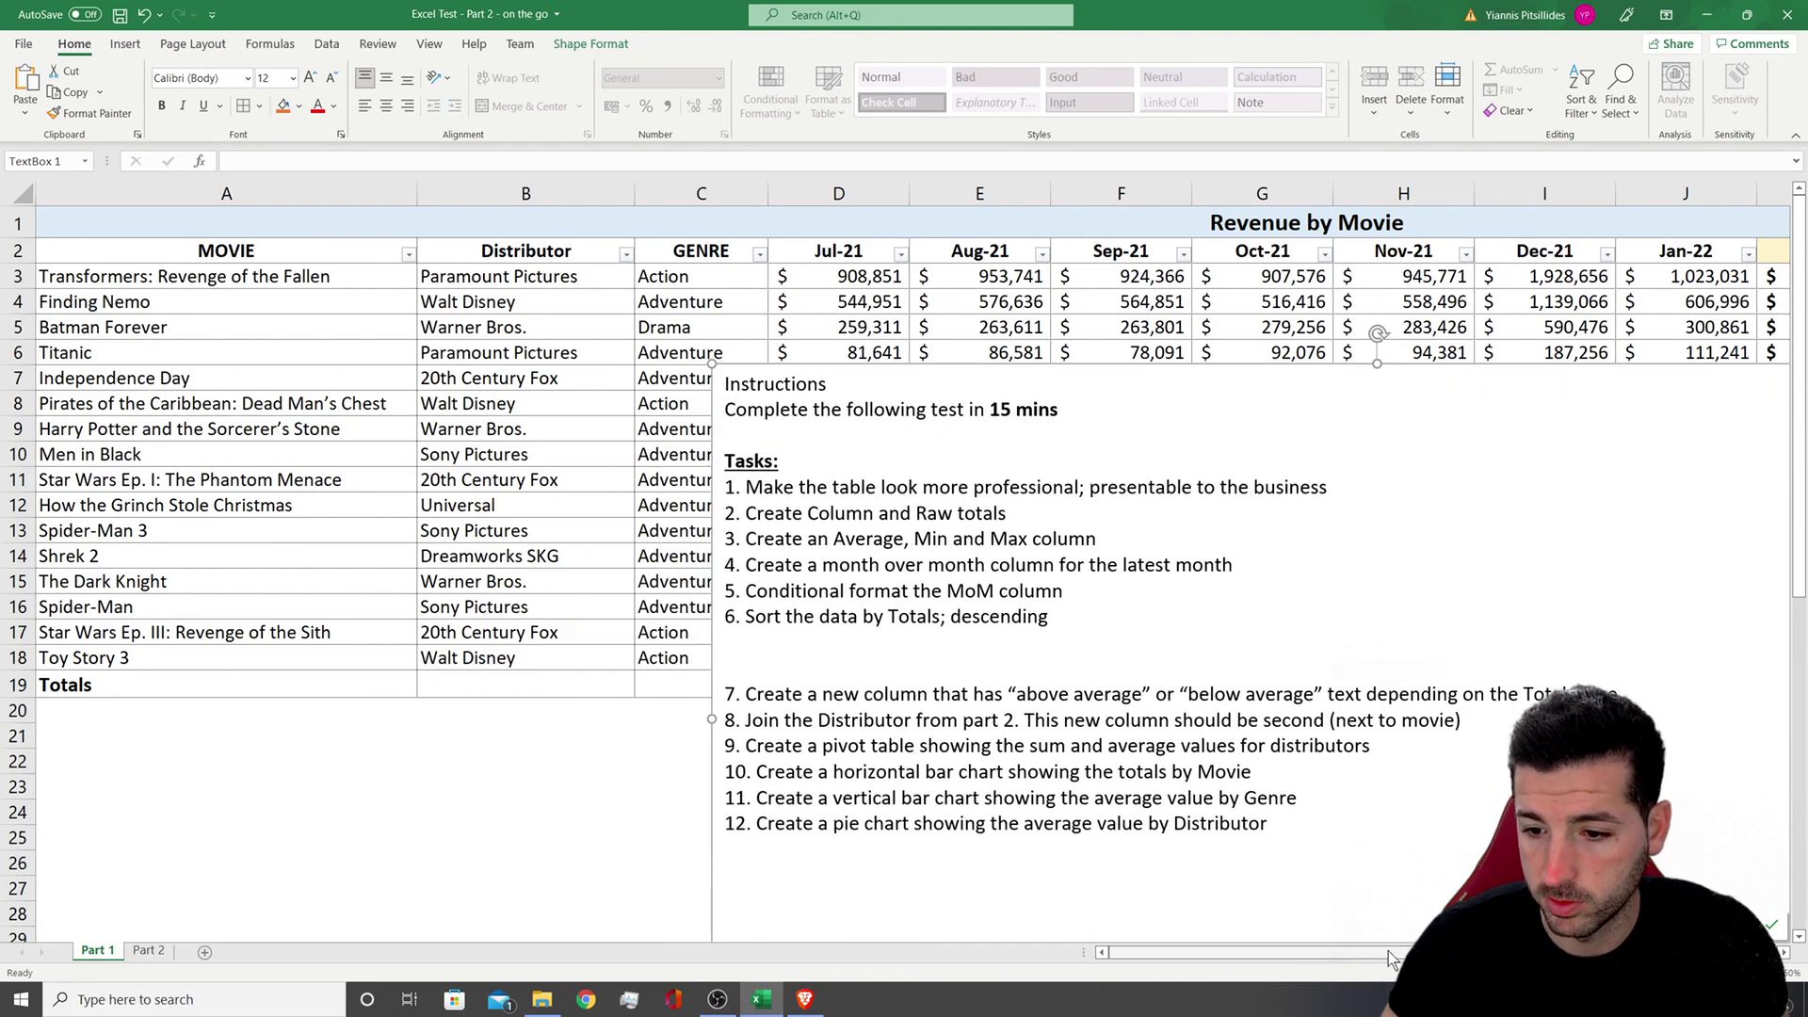
scroll(1689, 865, "right", 4)
left_click_drag(829, 367, 1555, 316)
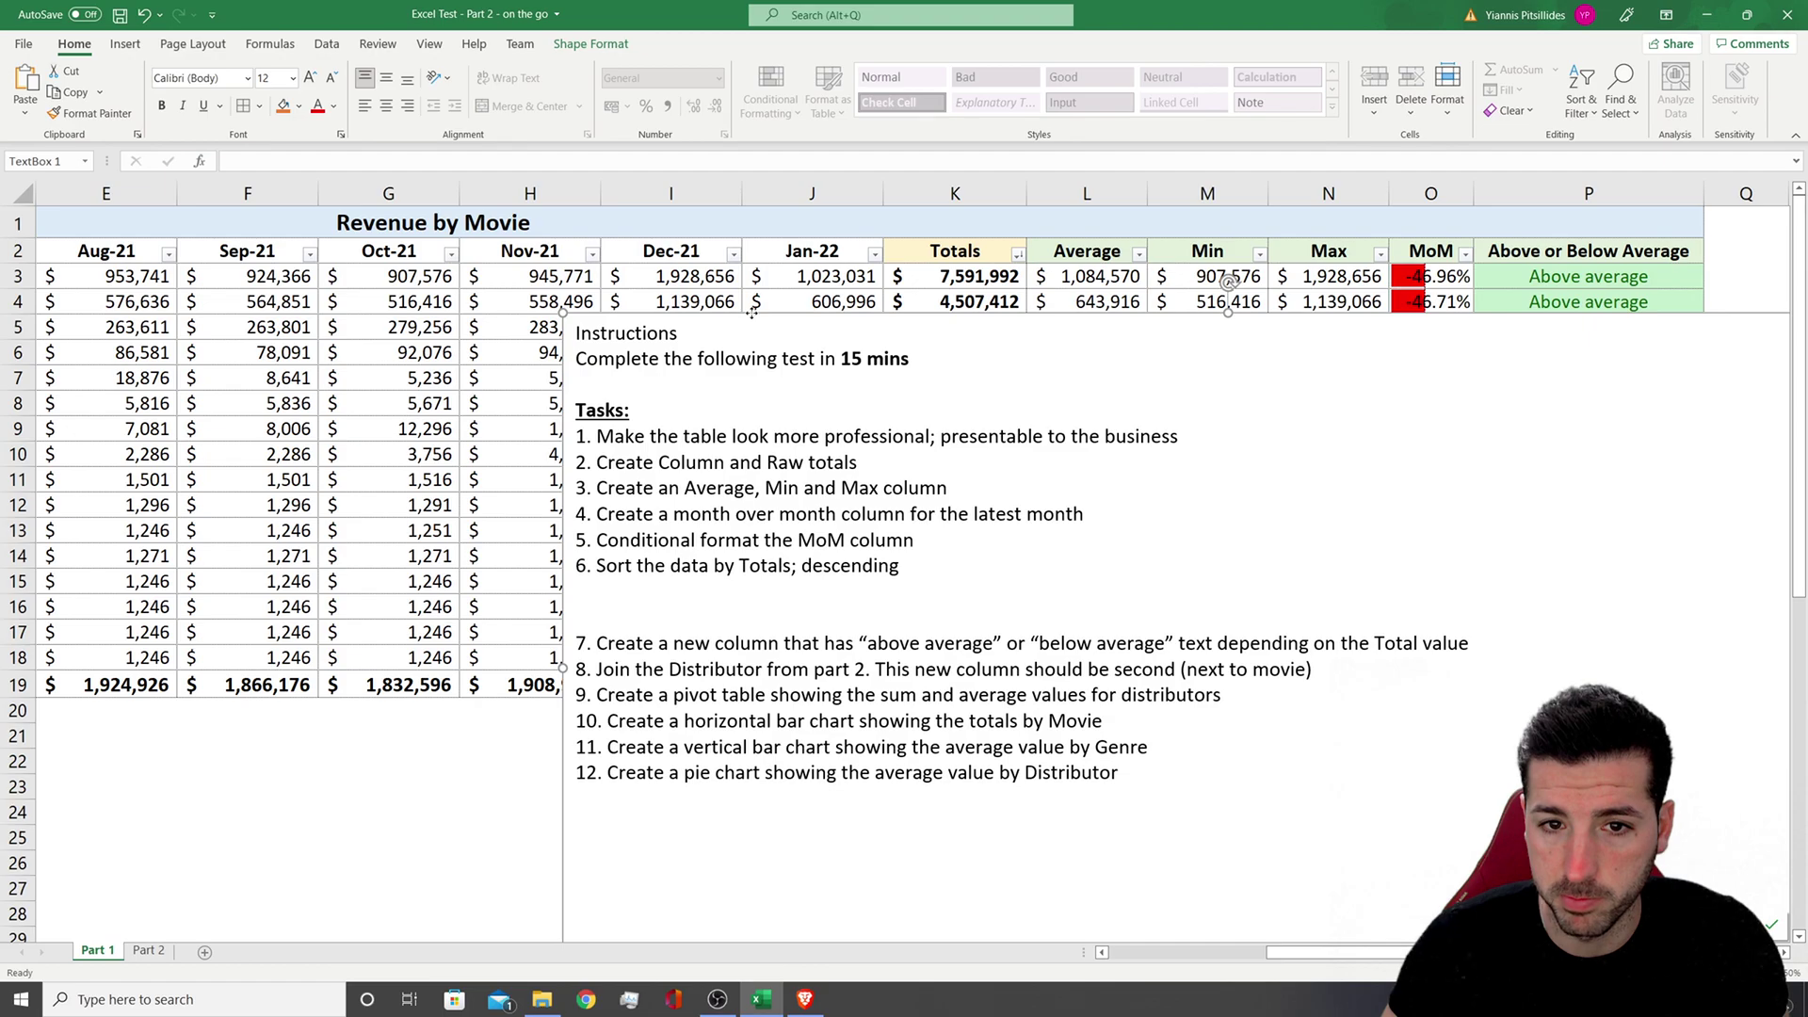
left_click_drag(752, 314, 1613, 241)
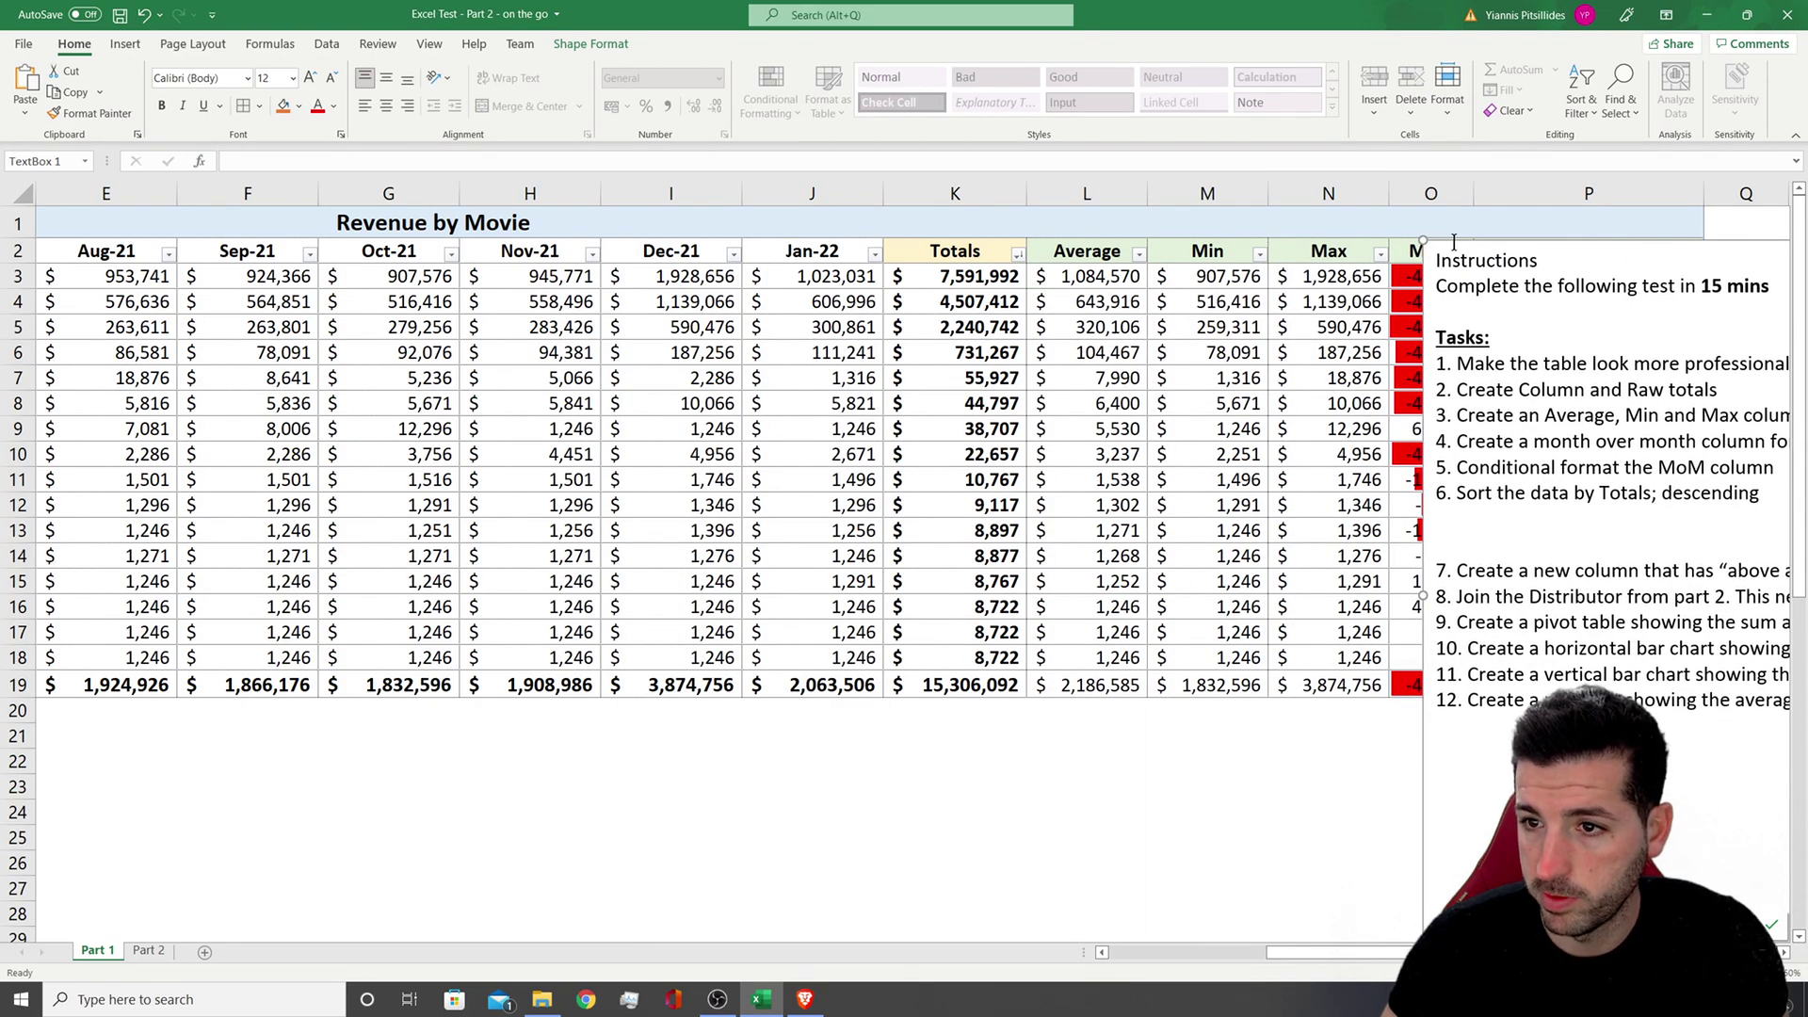
left_click_drag(1454, 242, 1746, 212)
scroll(1049, 909, "left", 4)
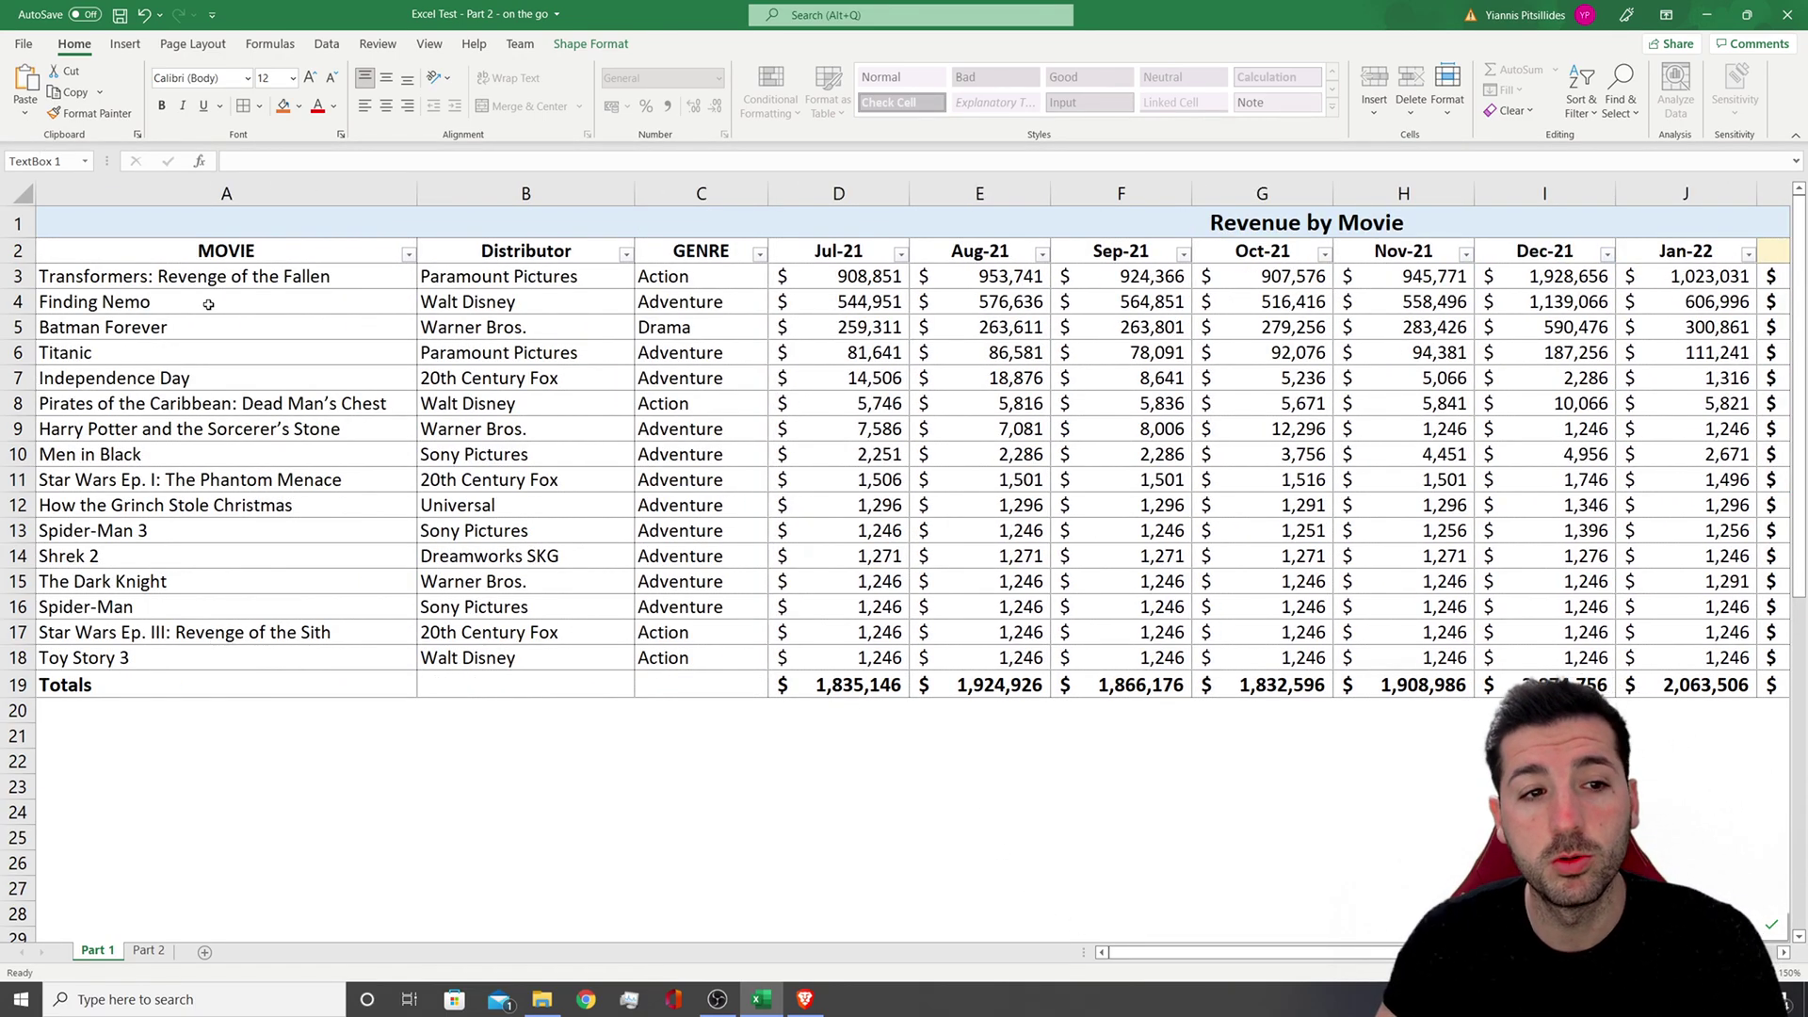
Insert a pivot table from range A2:P18 of Part 1, excluding the Totals row, and place it on the existing worksheet at A22
left_click_drag(186, 251, 1532, 660)
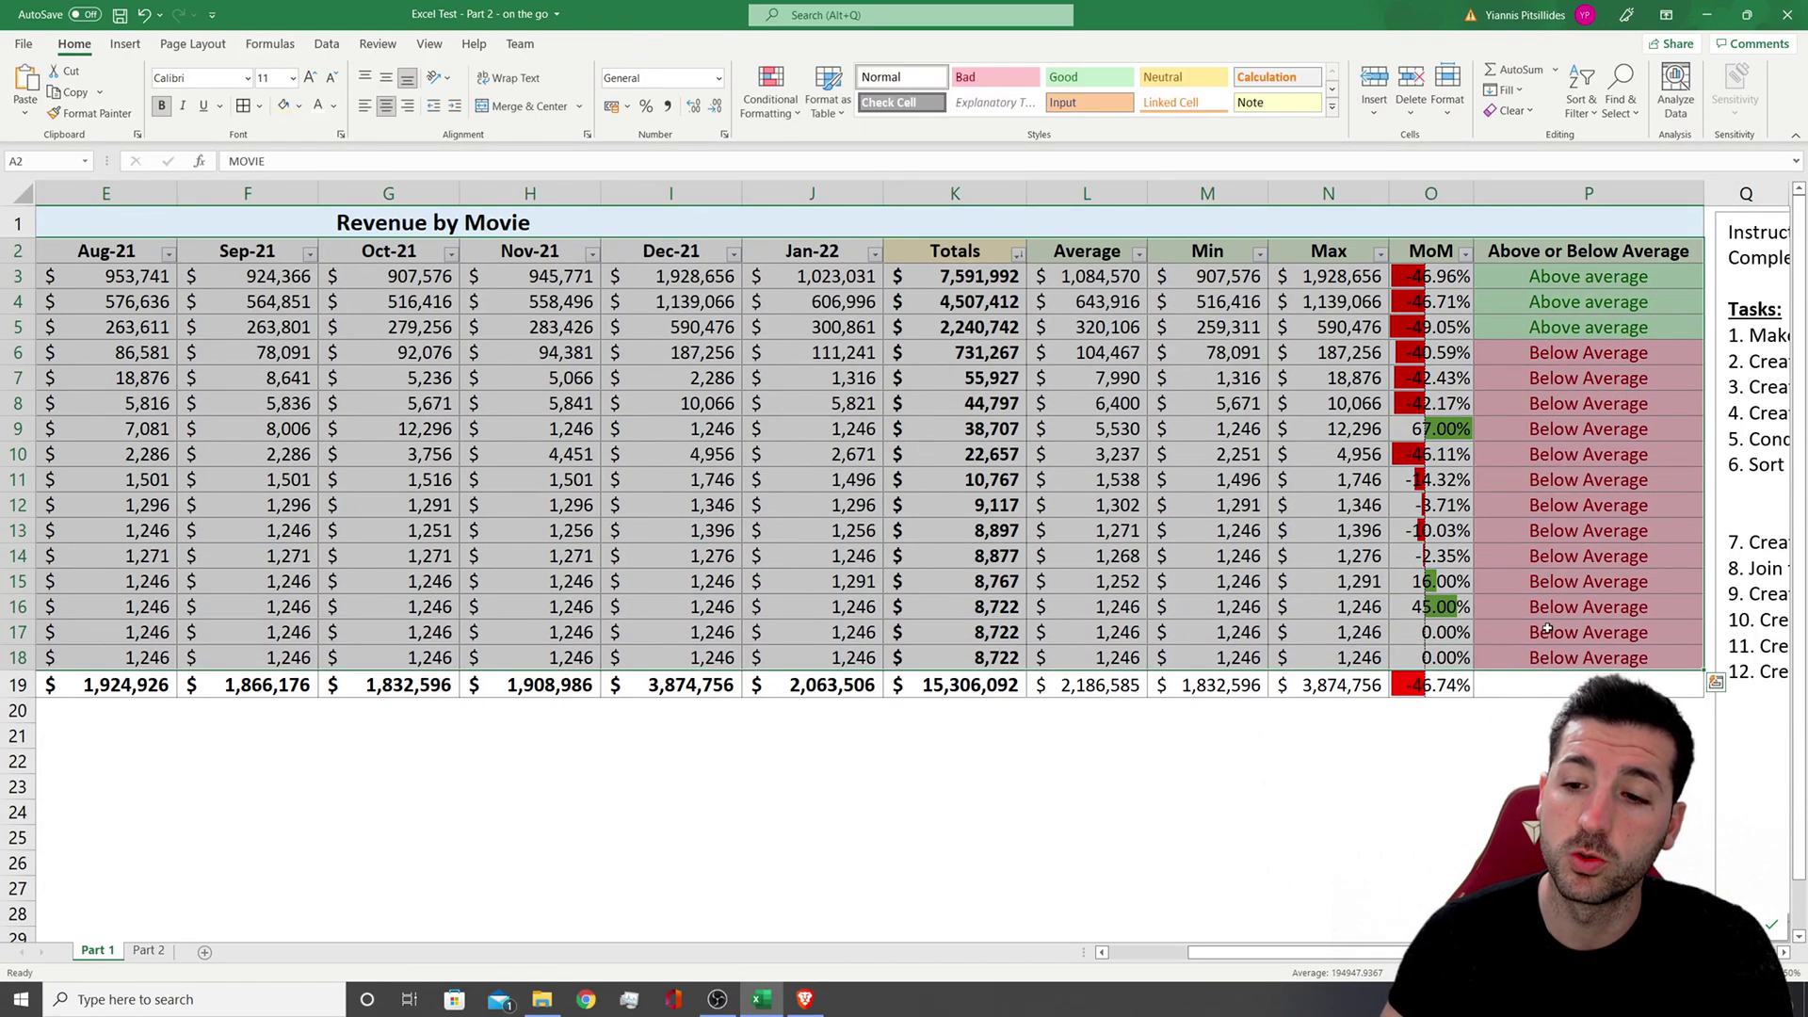
left_click_drag(1271, 953, 1192, 952)
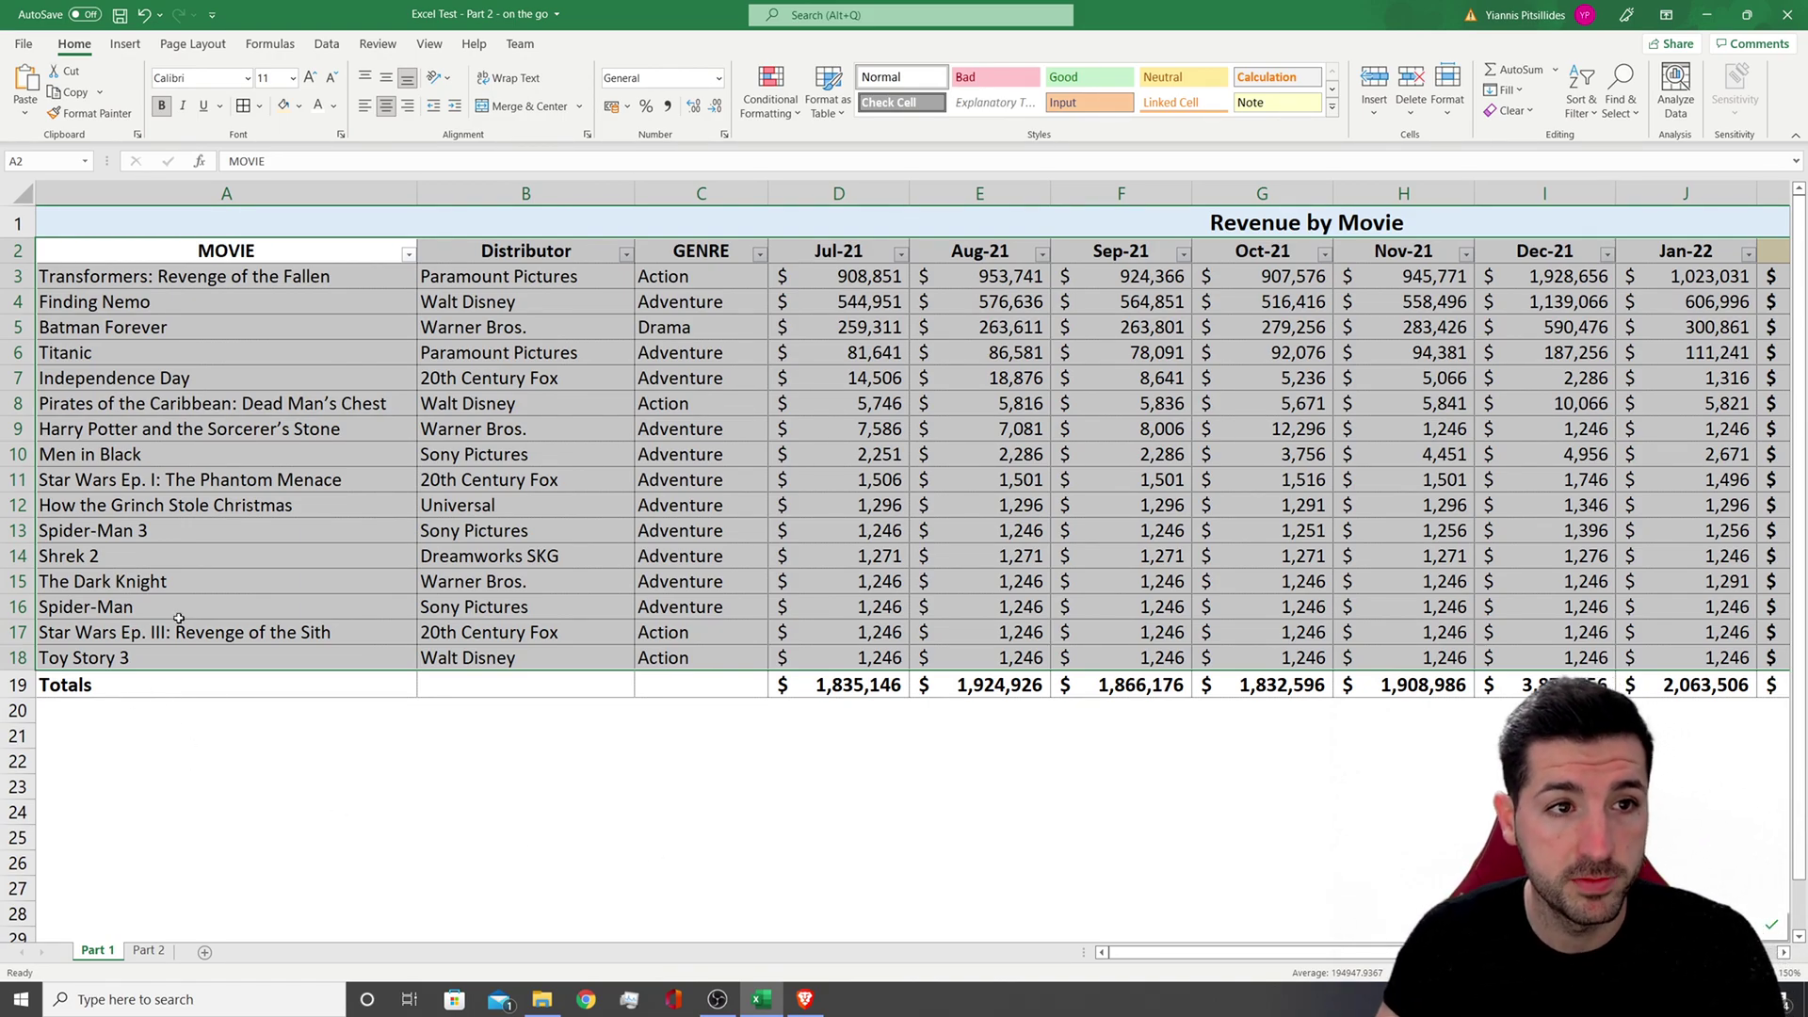
left_click(138, 49)
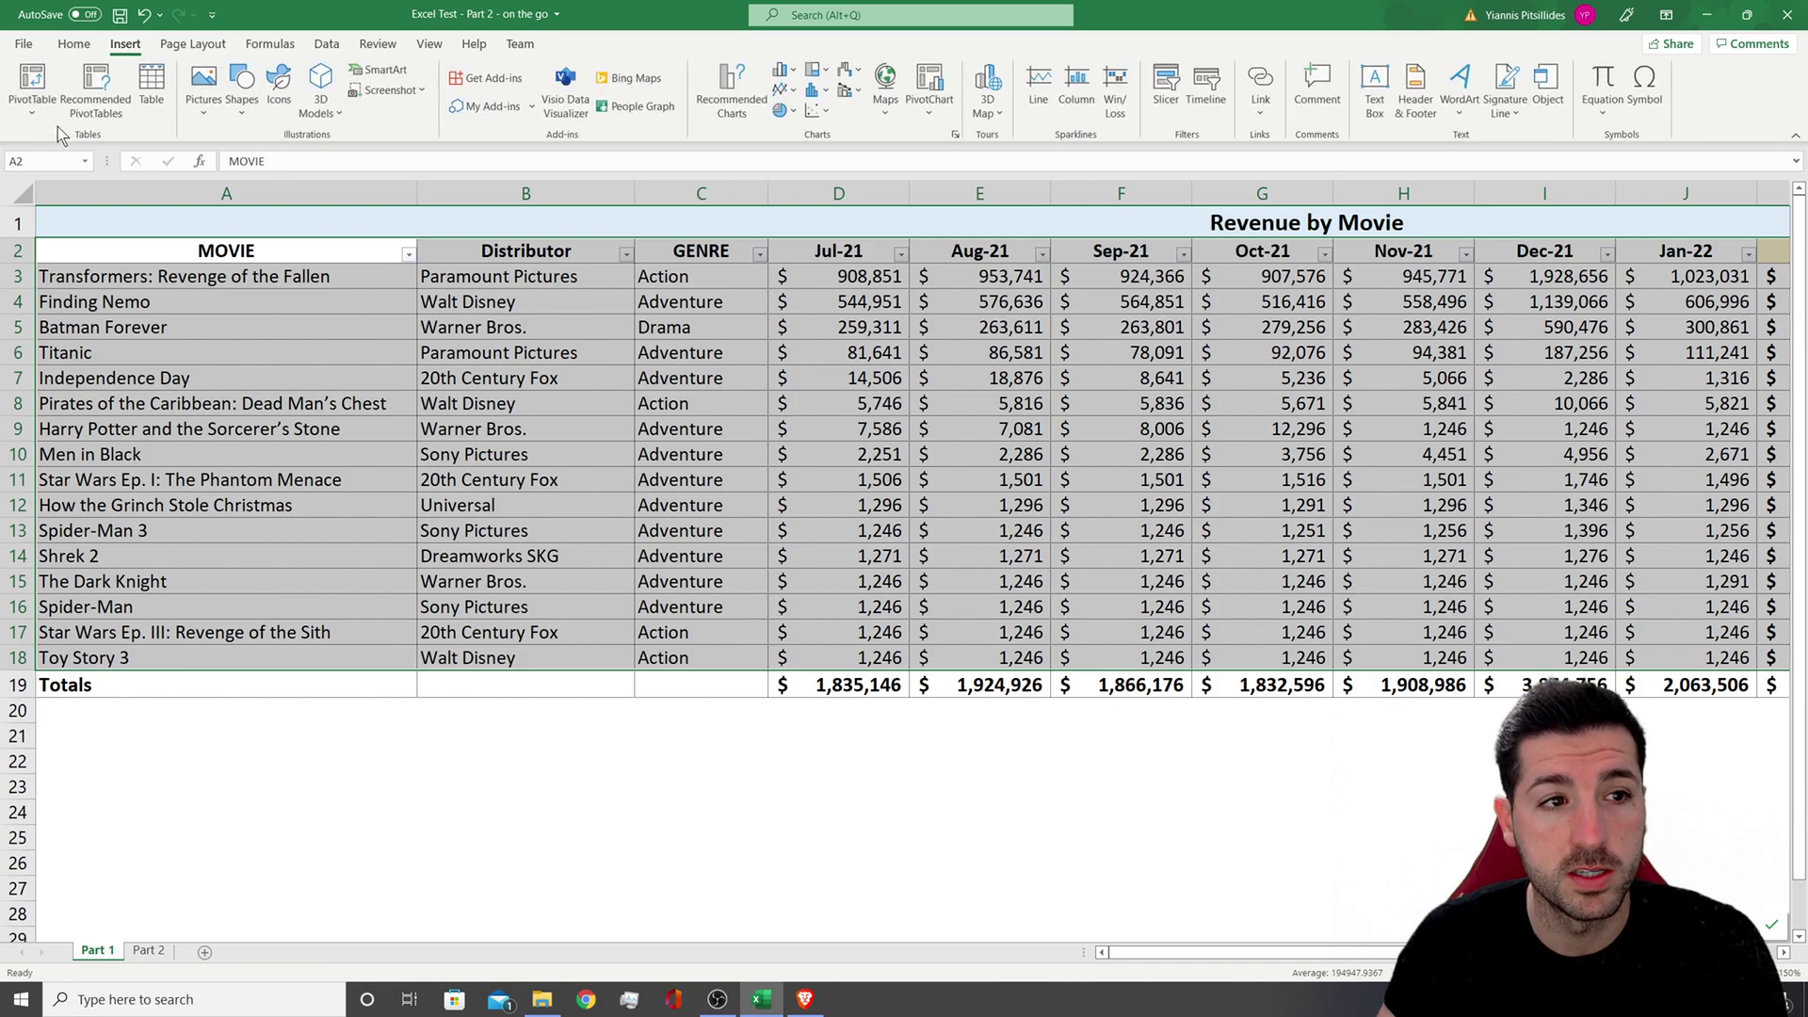
left_click(40, 87)
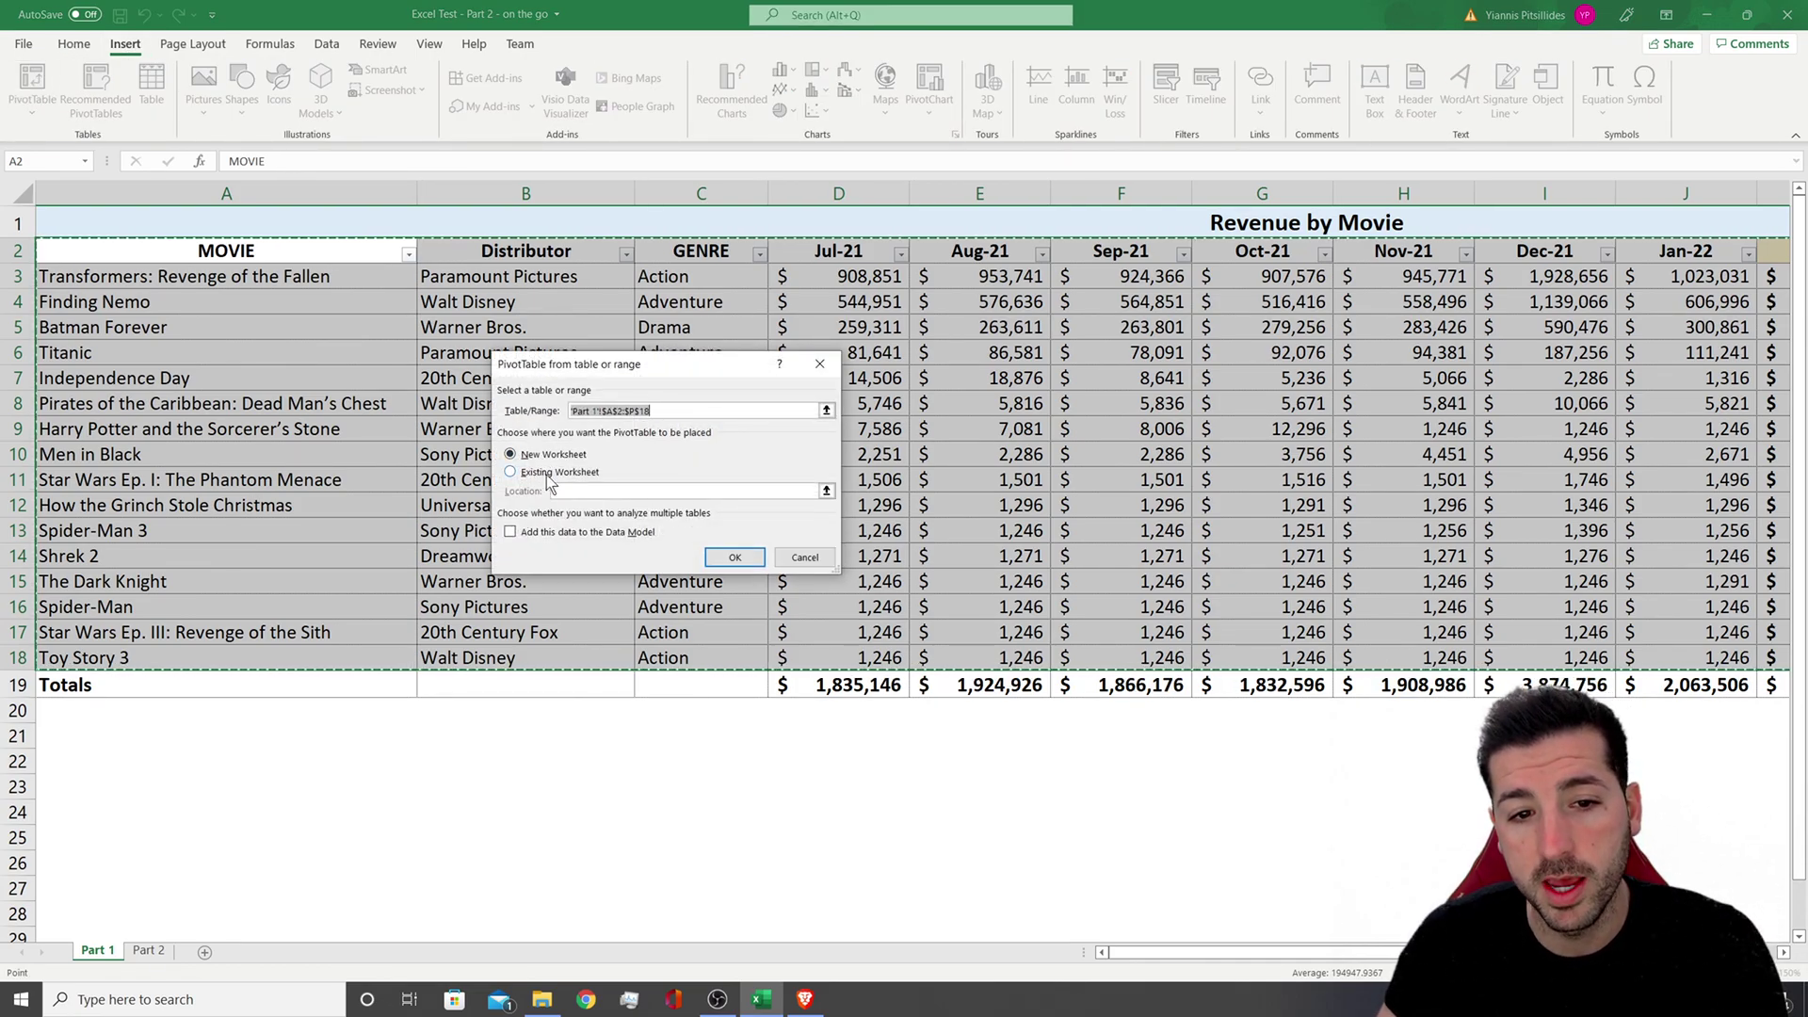
left_click(511, 472)
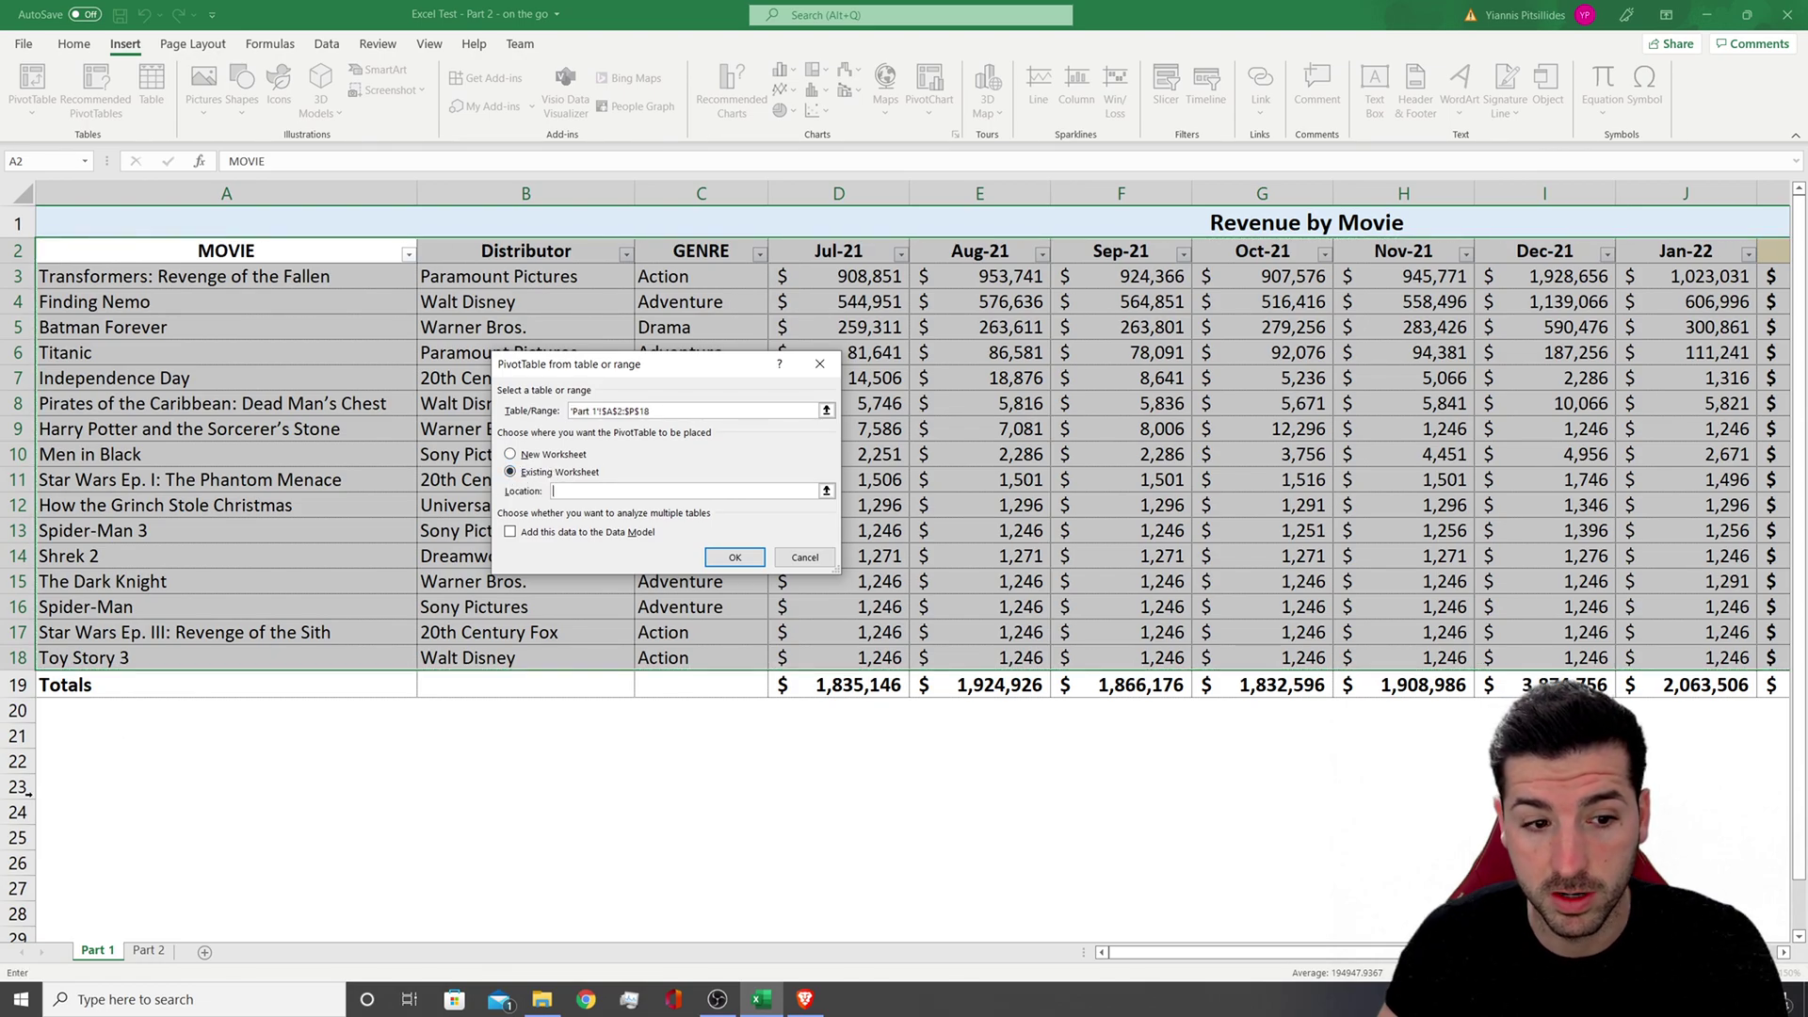
left_click(138, 758)
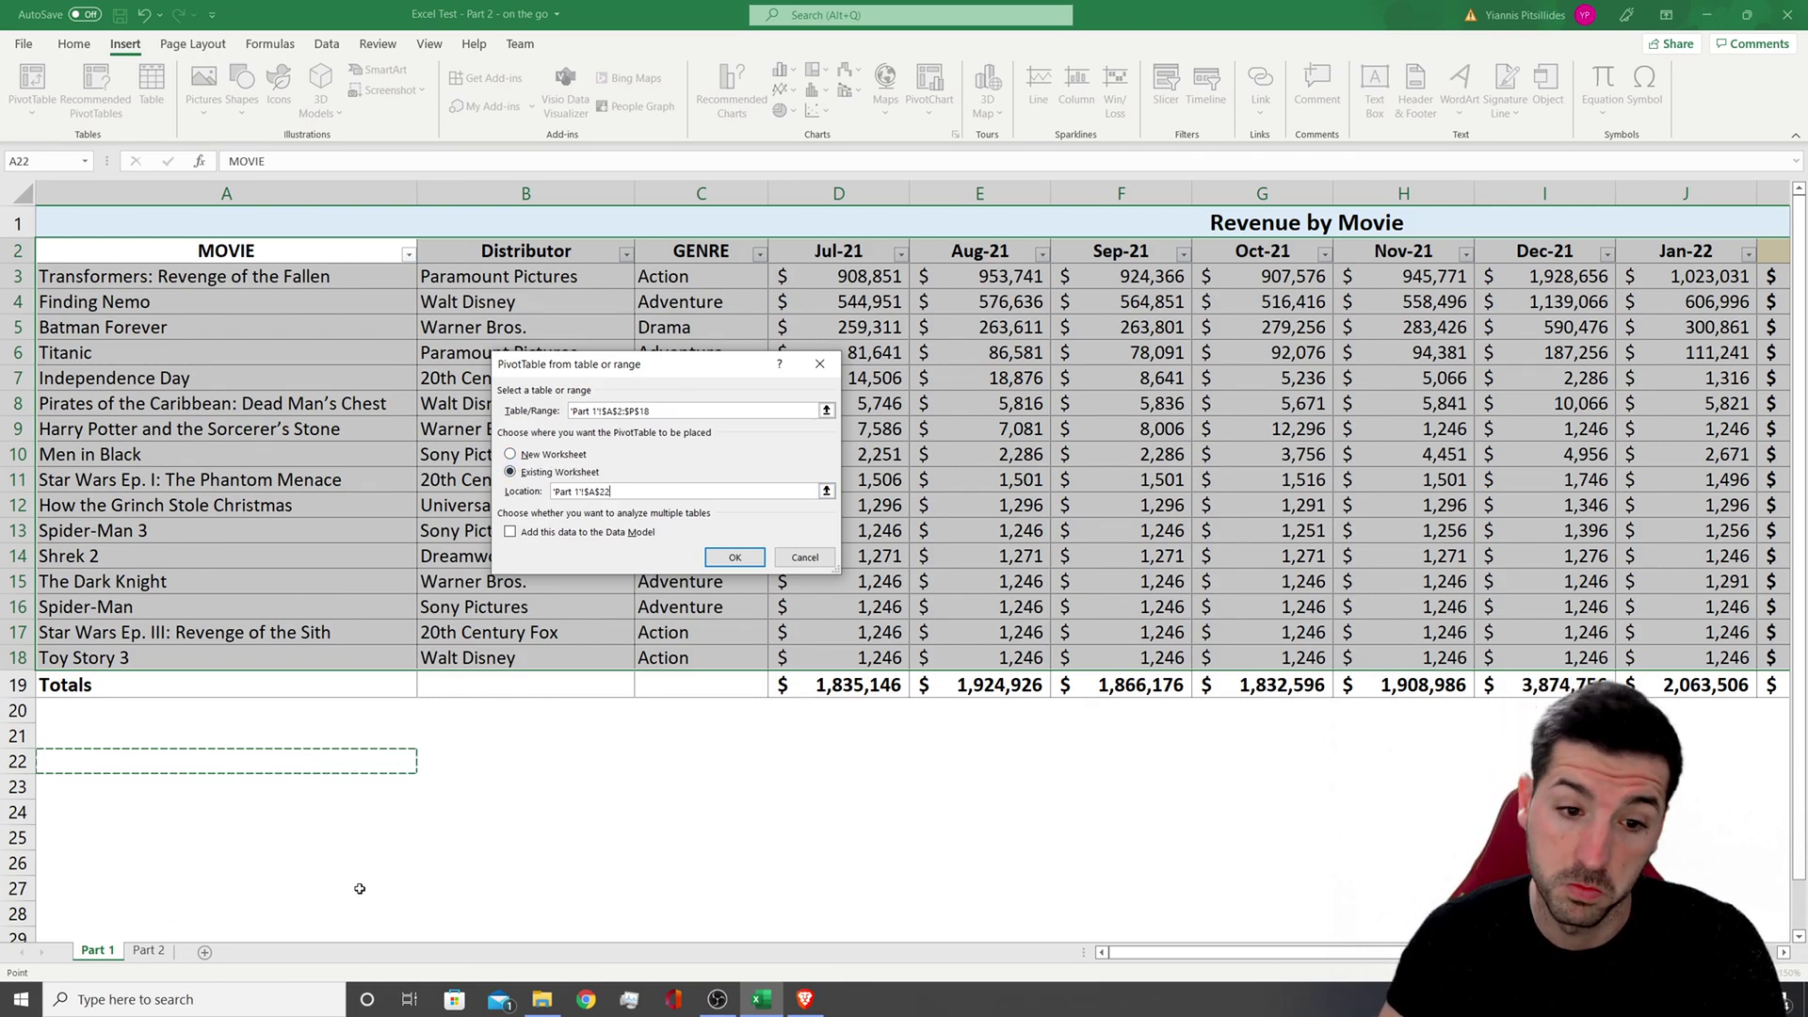
left_click(733, 558)
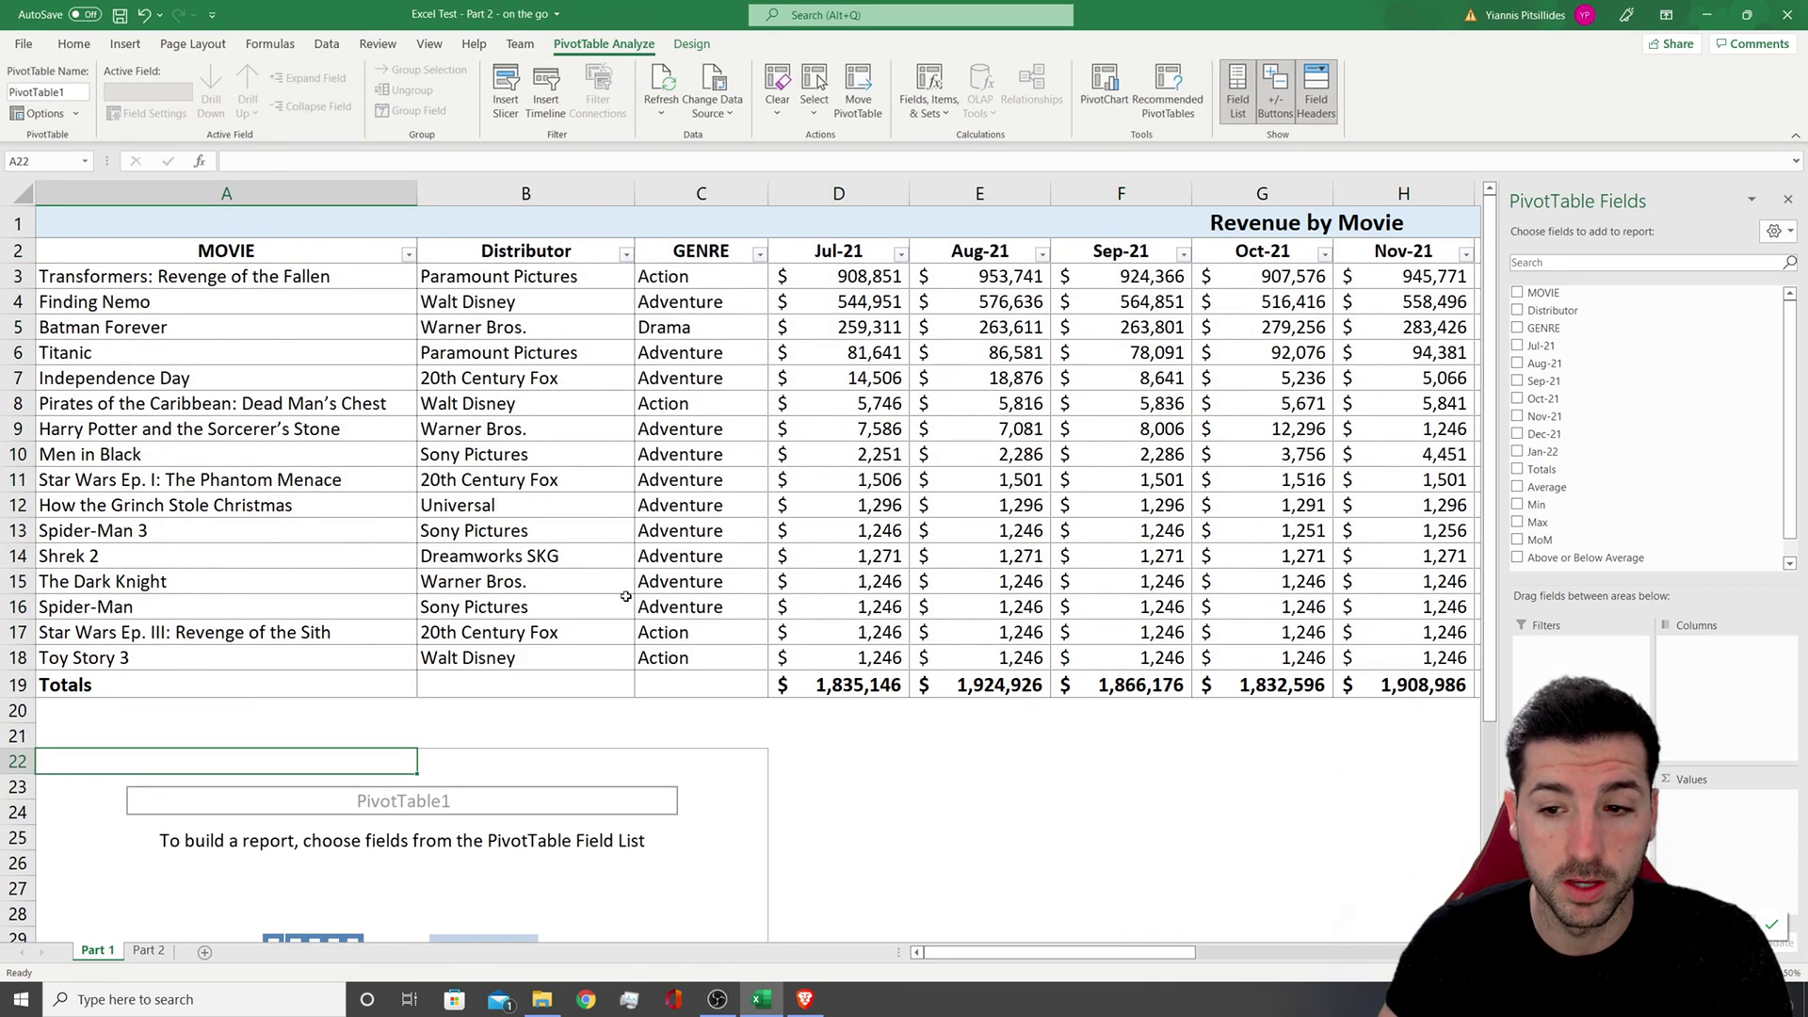
Build the pivot table with Distributor as rows and the sums of Totals and Average as values
scroll(470, 839, "down", 3)
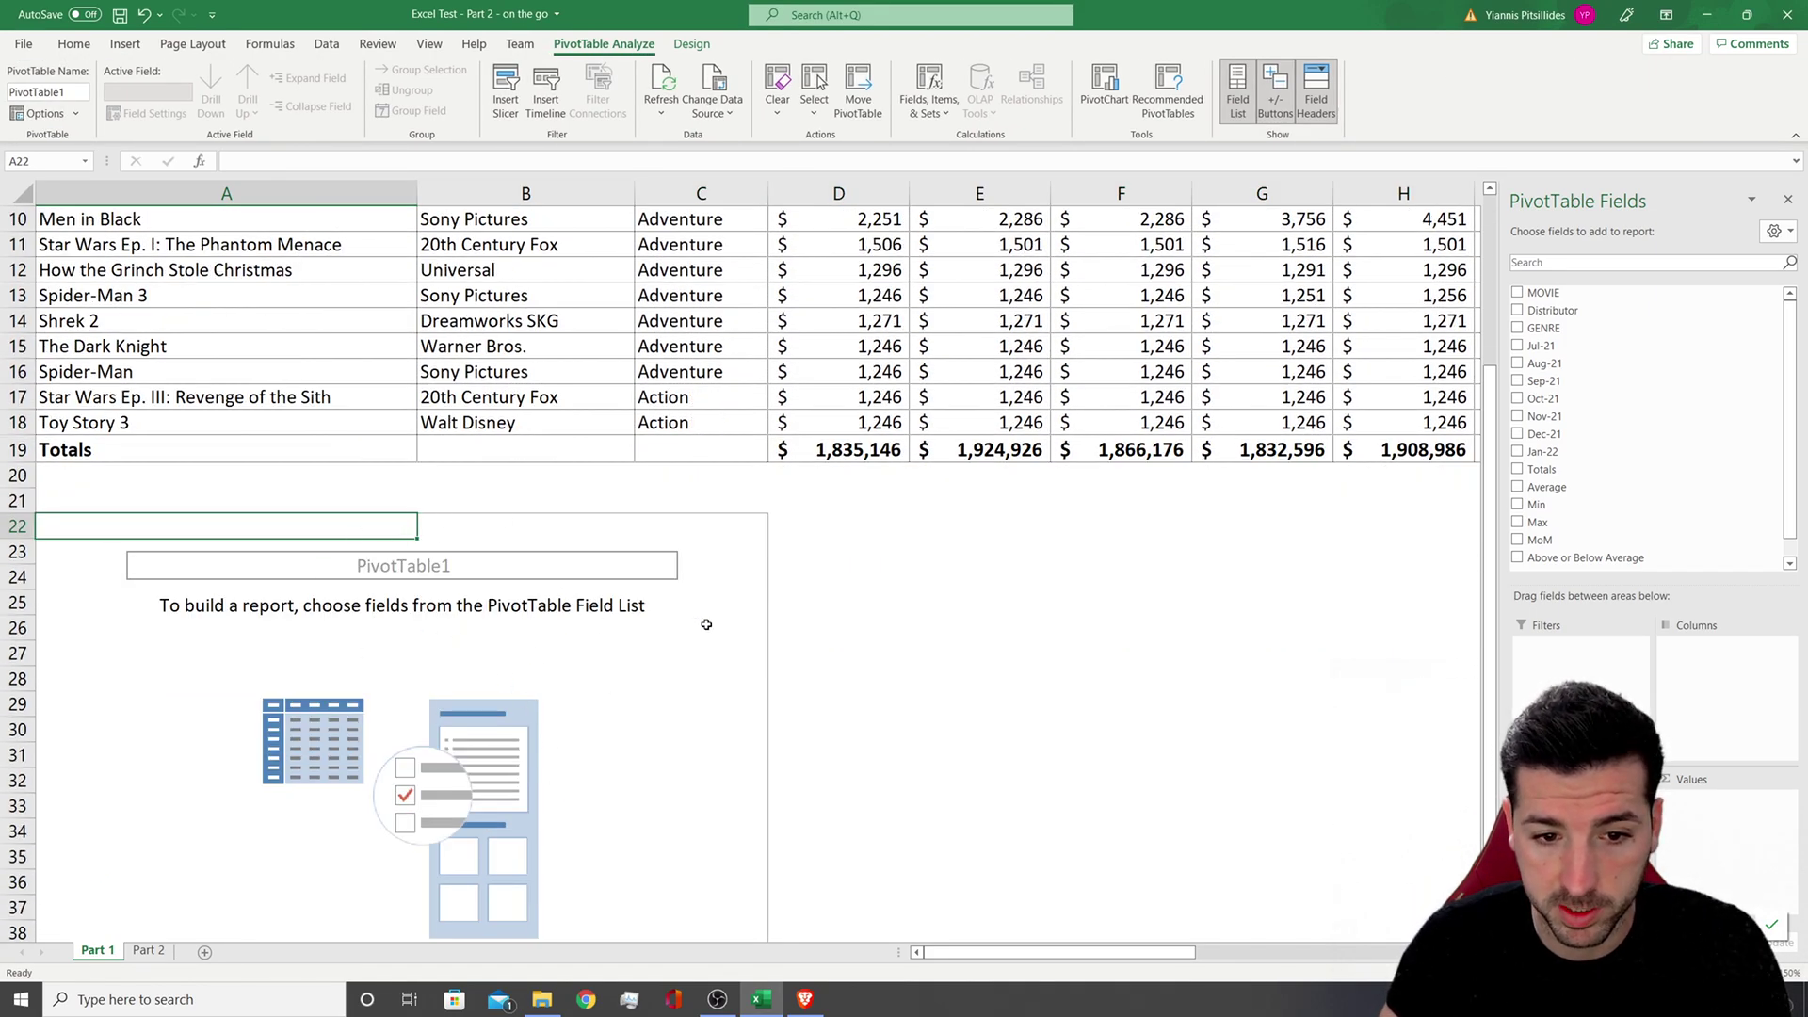
scroll(707, 624, "up", 3)
left_click_drag(1052, 951, 1264, 968)
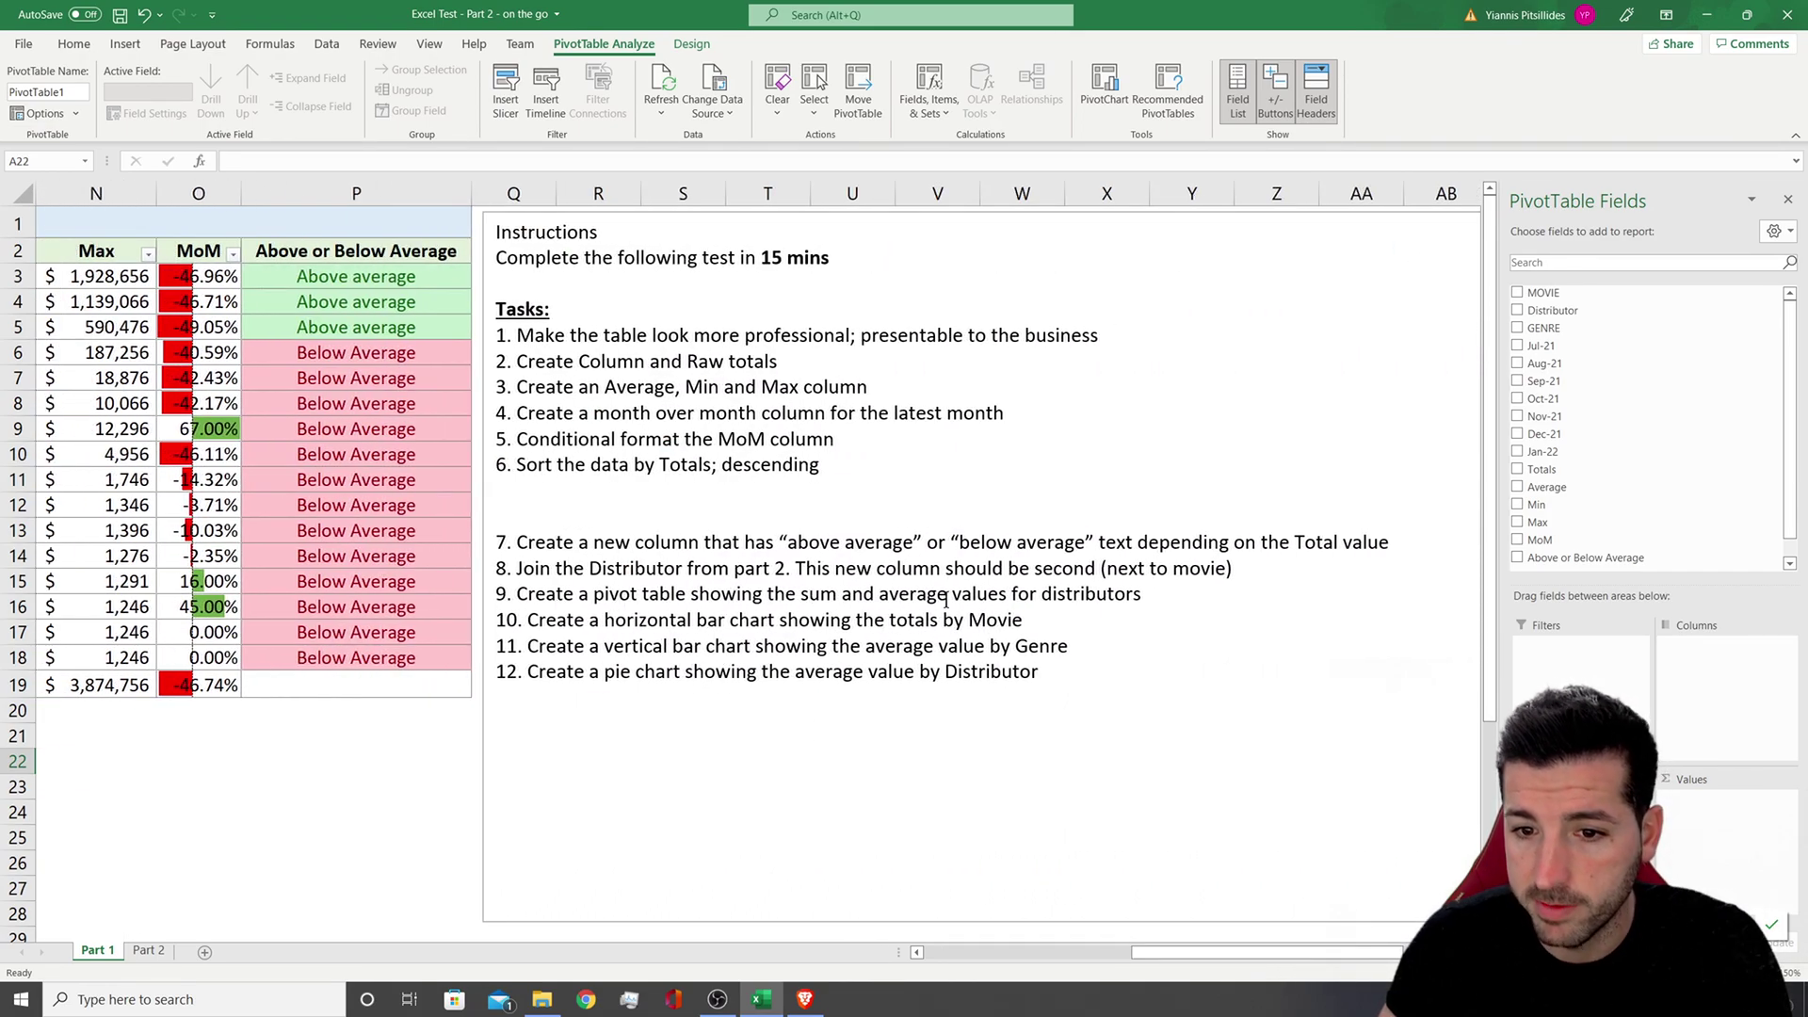
left_click_drag(1234, 951, 1008, 956)
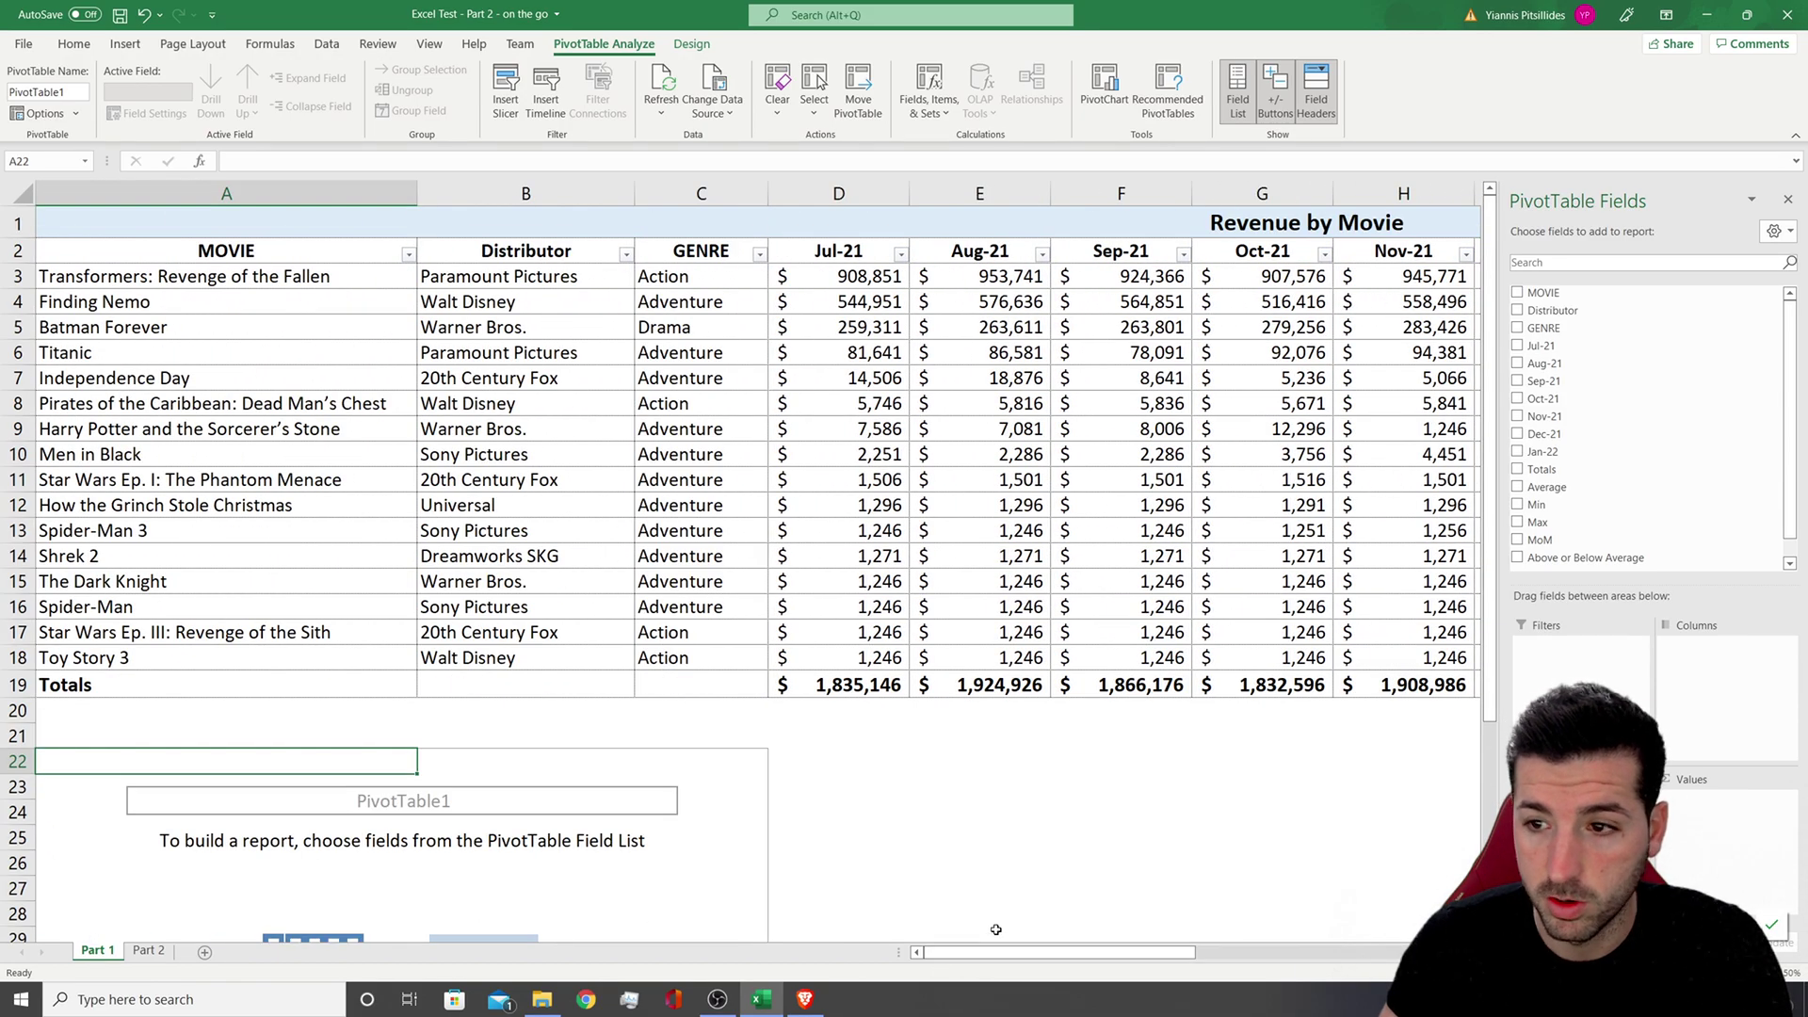
left_click(1556, 311)
scroll(1115, 772, "down", 3)
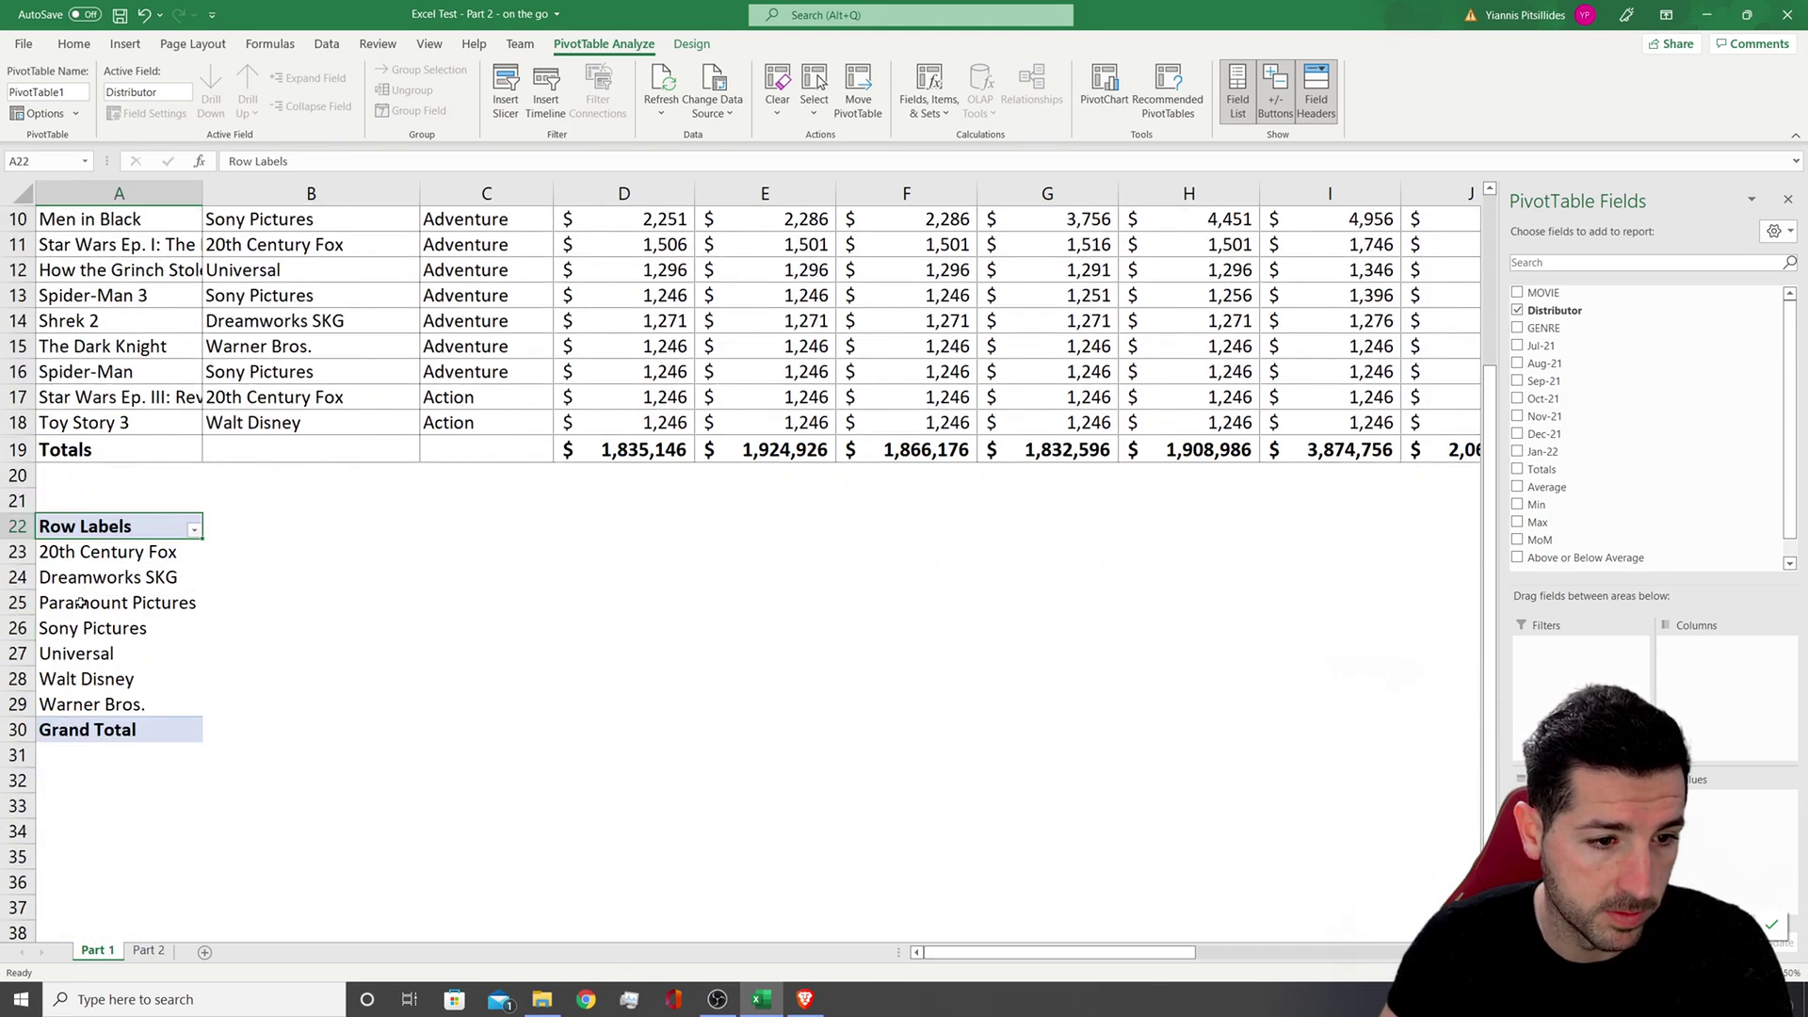
scroll(397, 481, "up", 3)
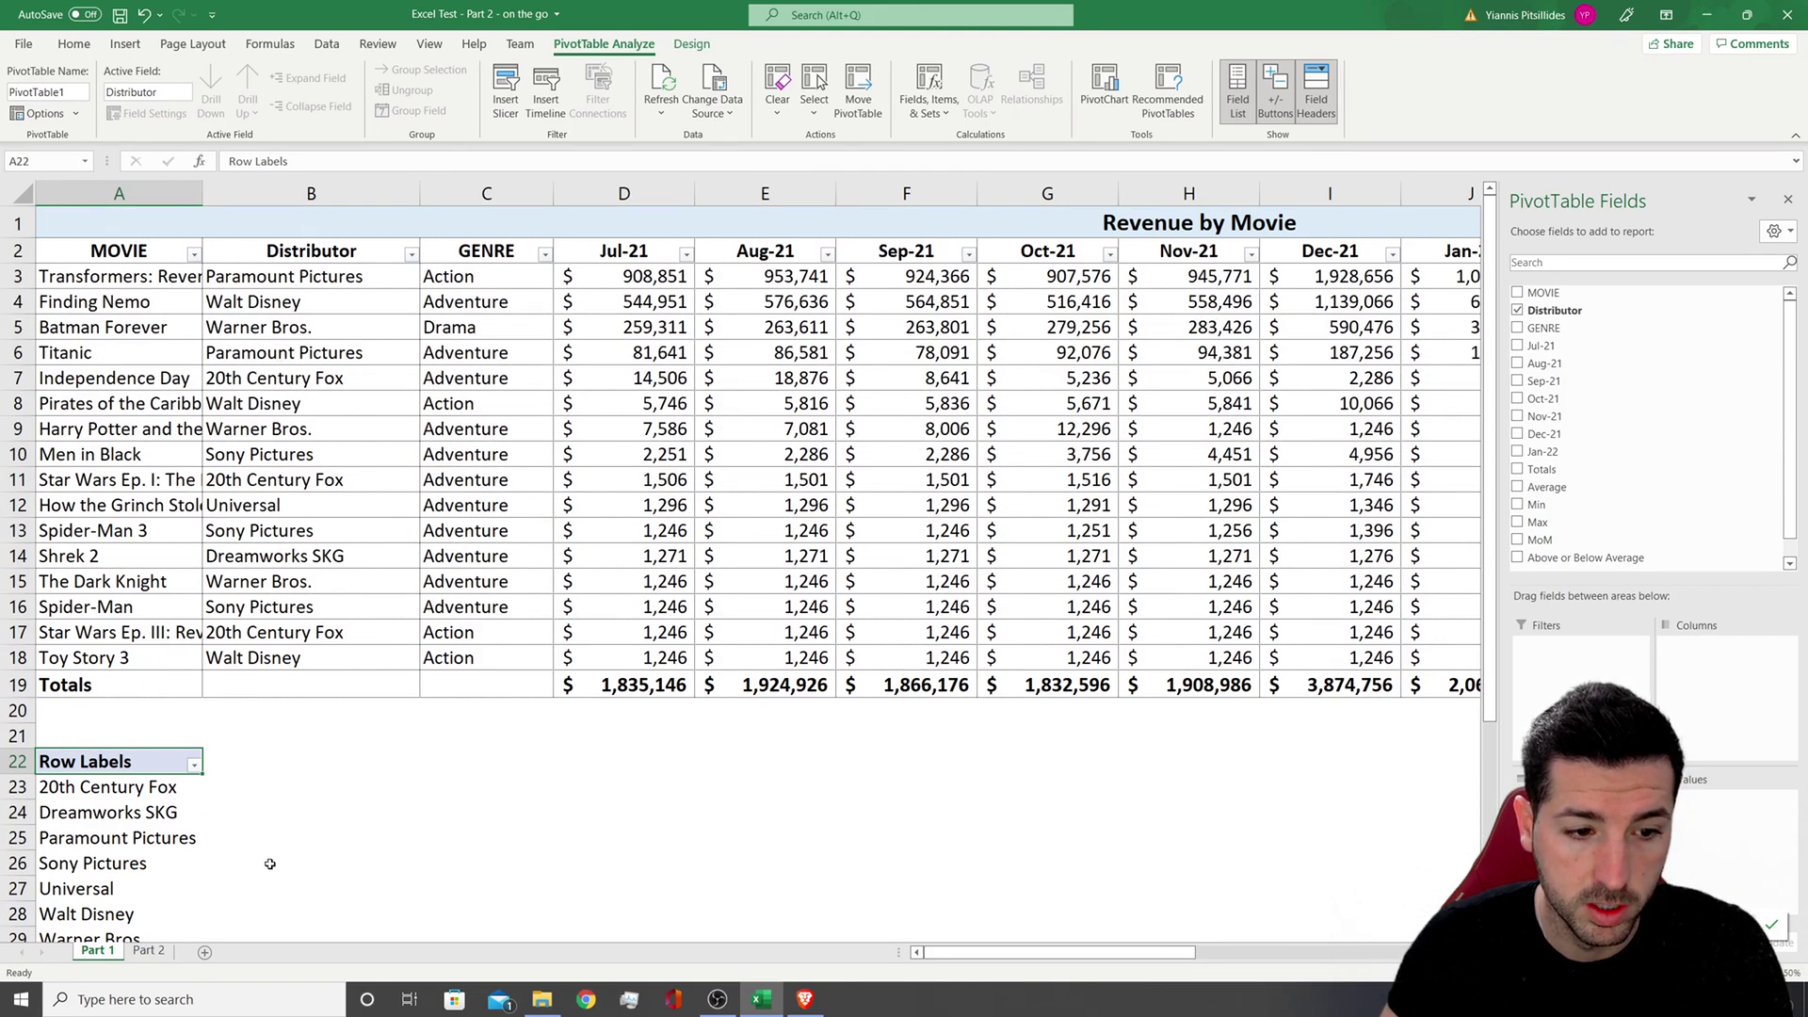
scroll(301, 838, "down", 1)
scroll(1564, 457, "down", 1)
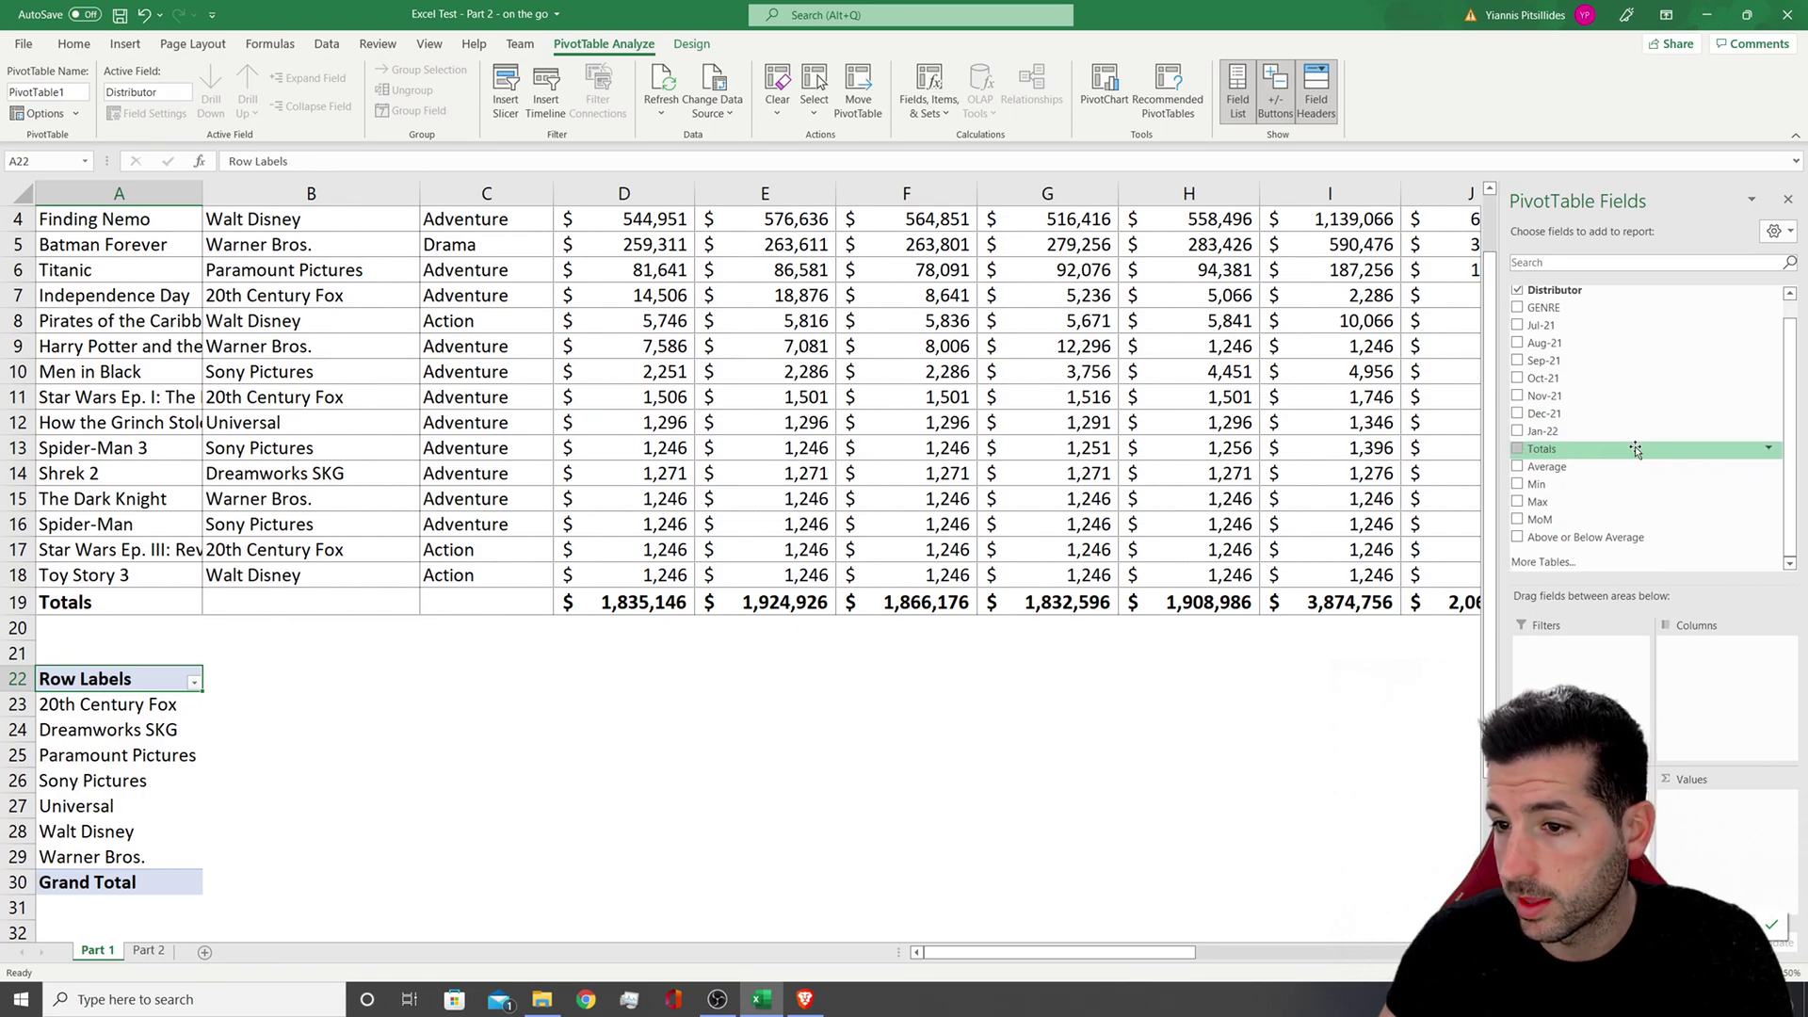
left_click(1564, 449)
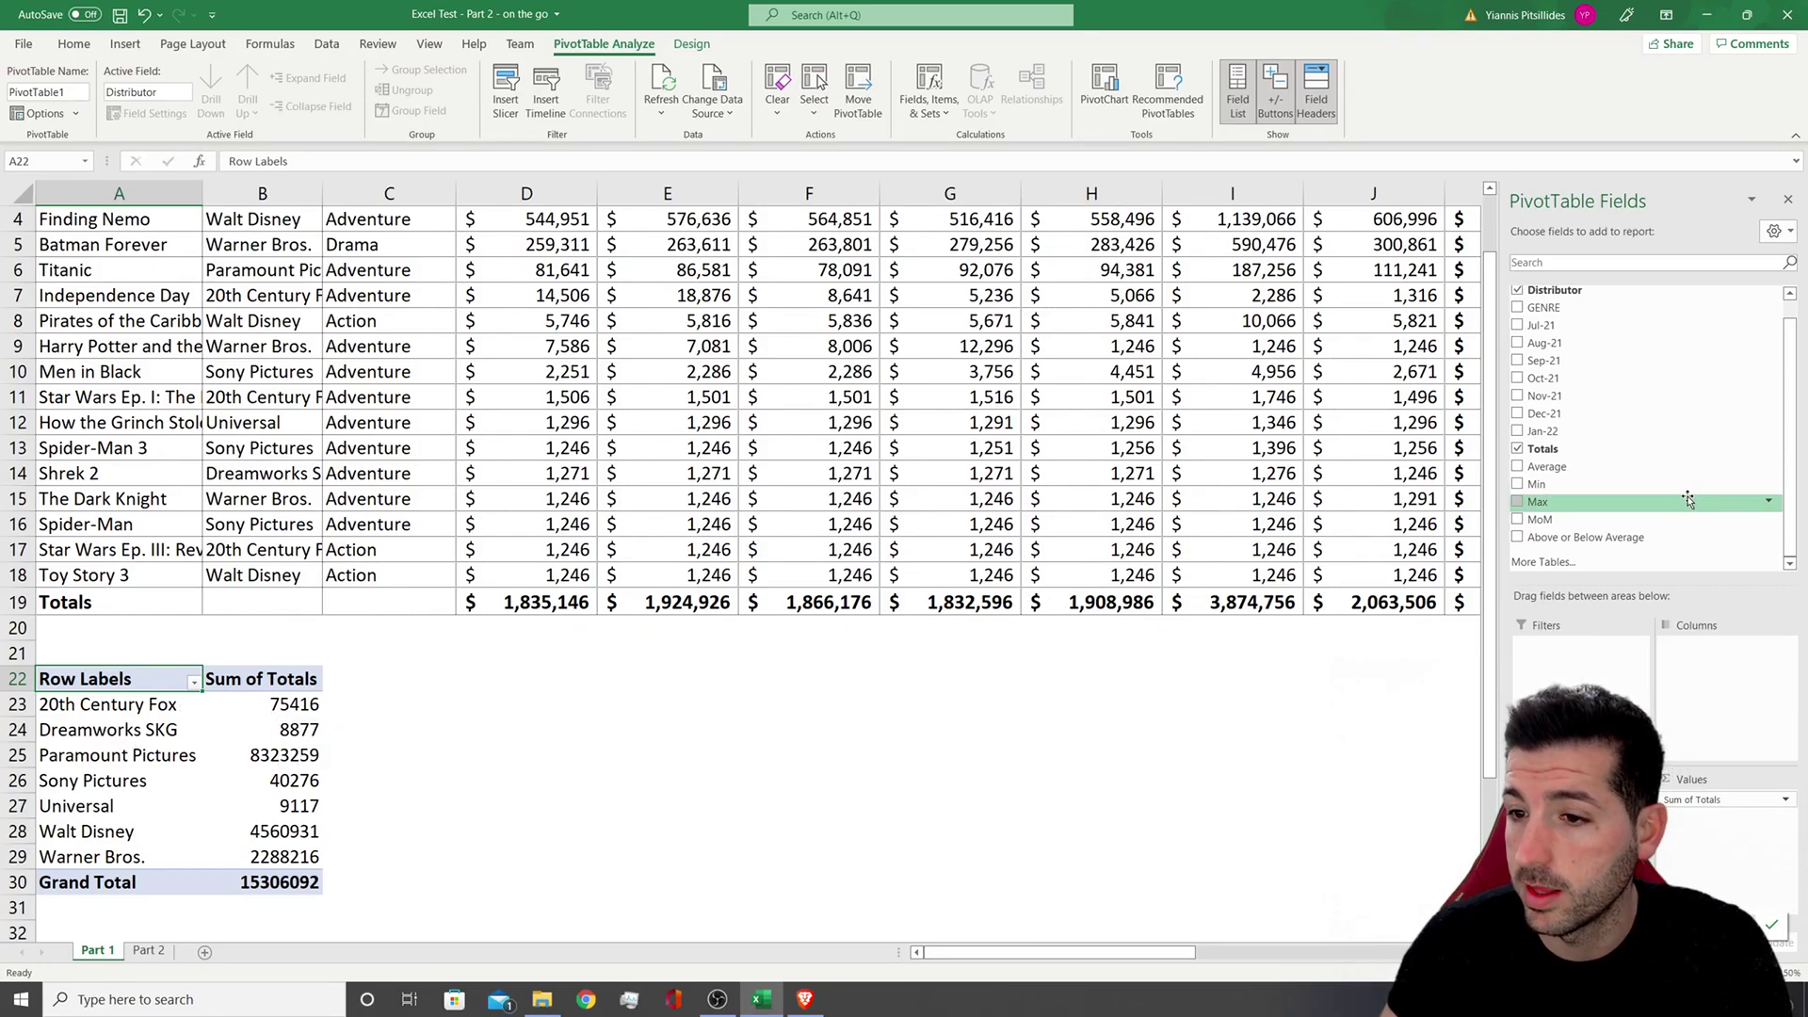
left_click_drag(1546, 467, 1752, 838)
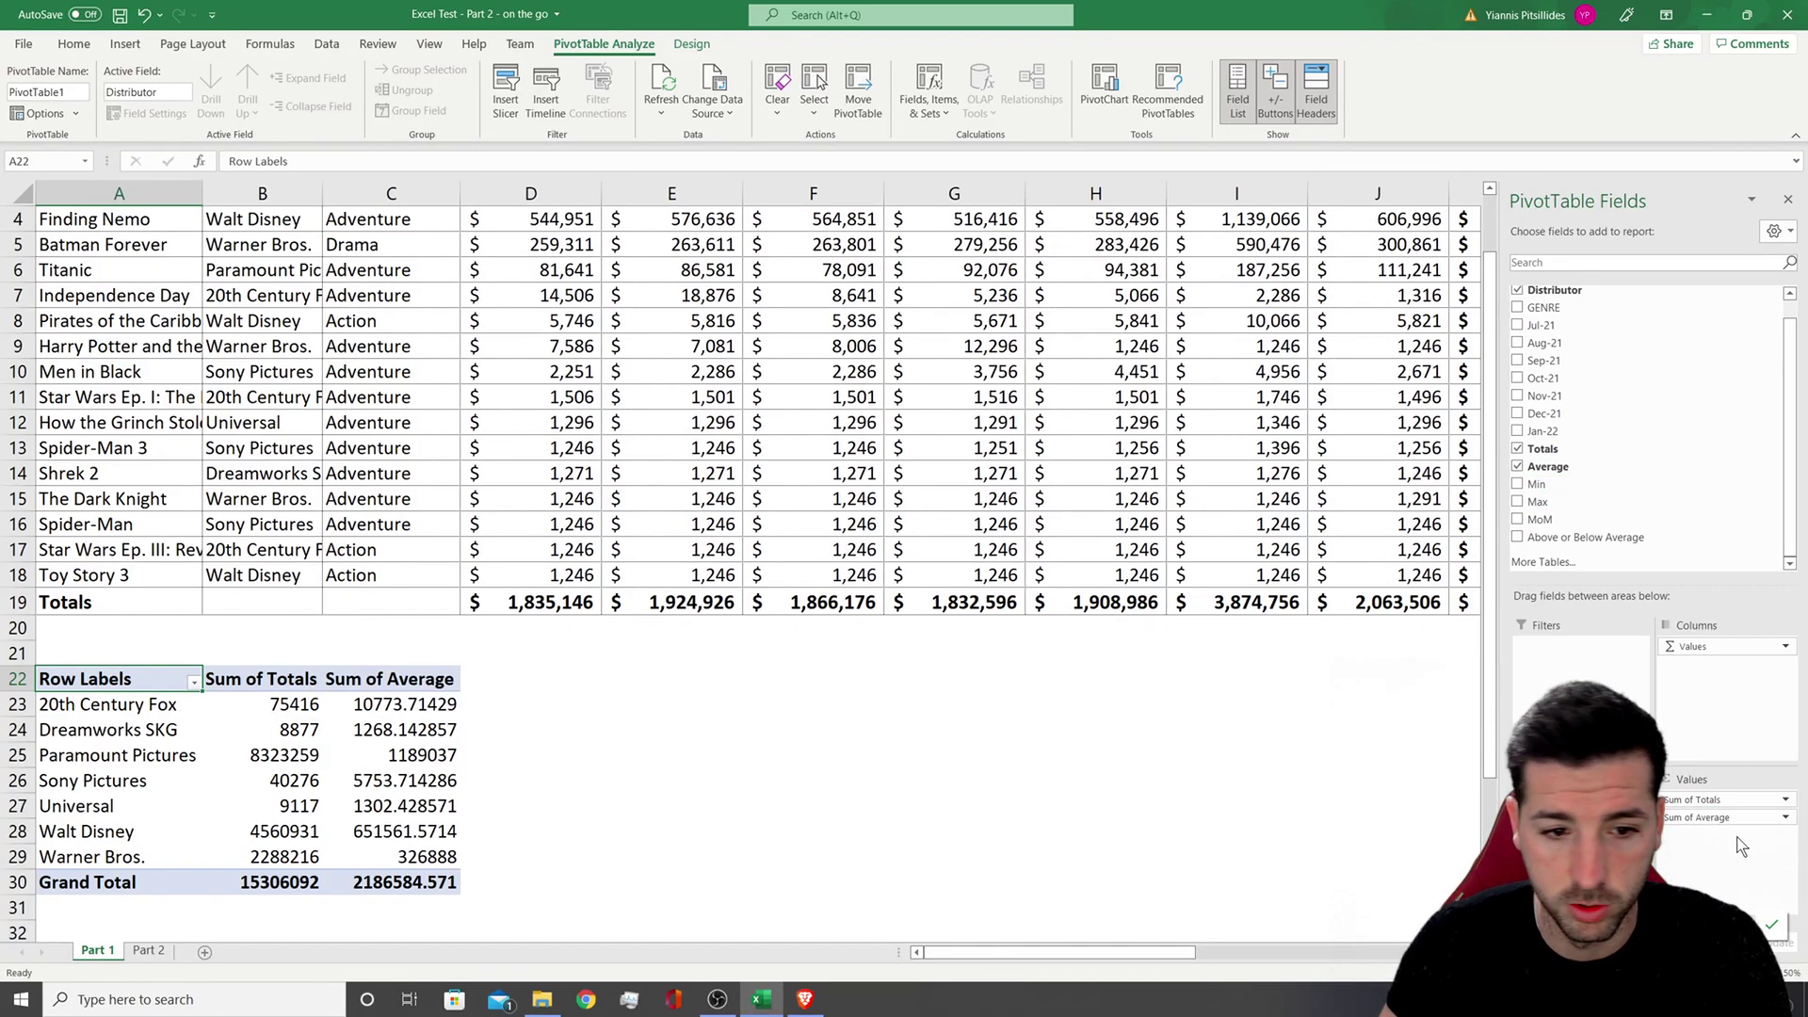
Format the pivot table values in B23:C30 as US dollar accounting with no decimal places
scroll(586, 676, "down", 1)
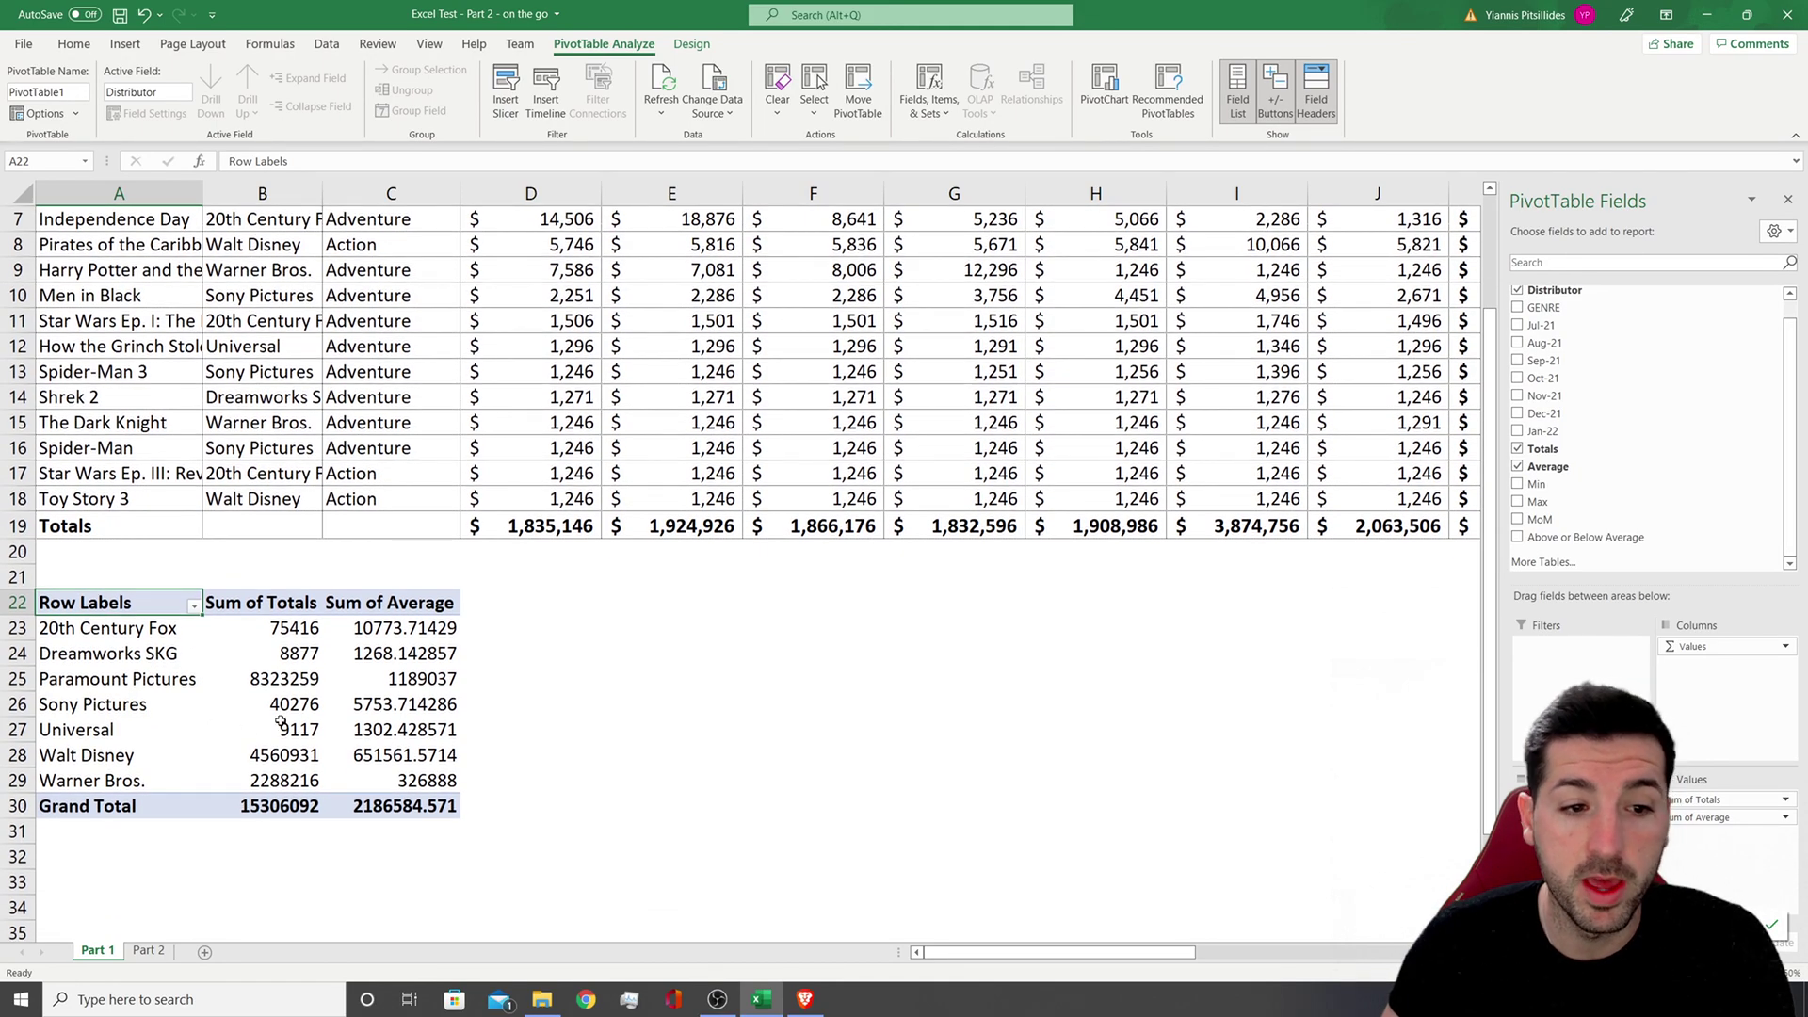
left_click_drag(288, 629, 443, 806)
left_click(73, 43)
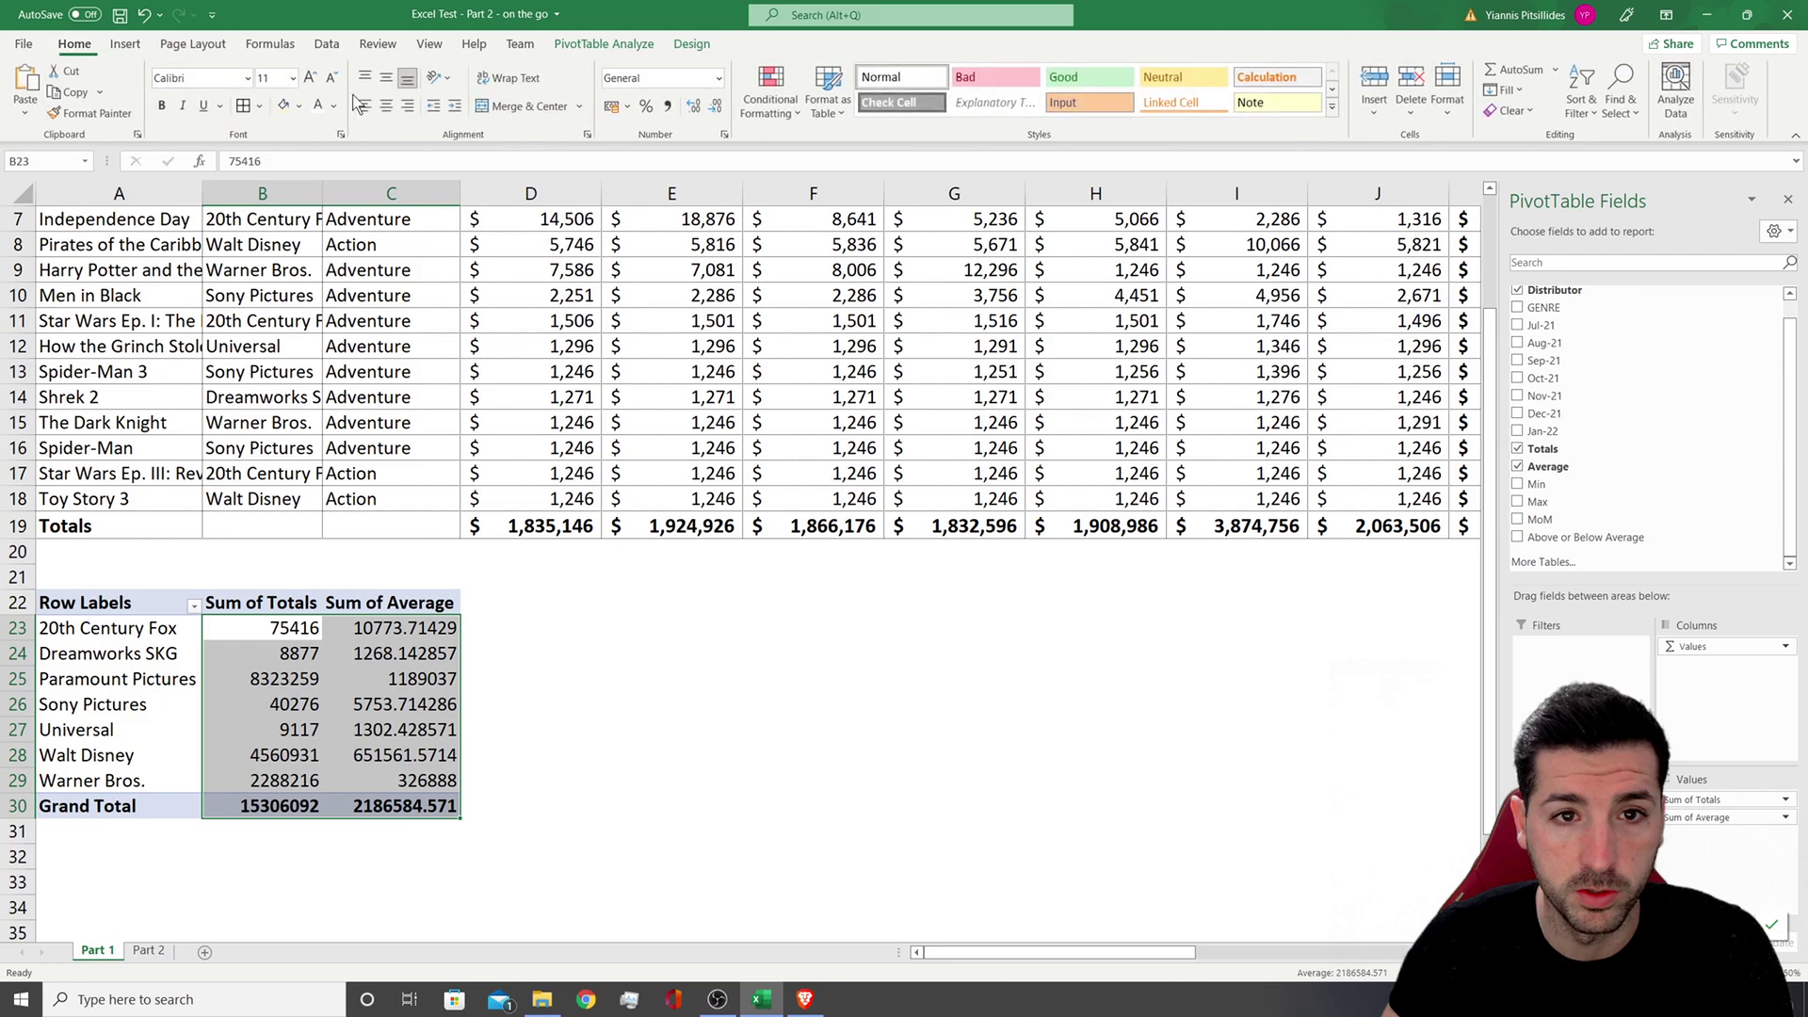
left_click(626, 106)
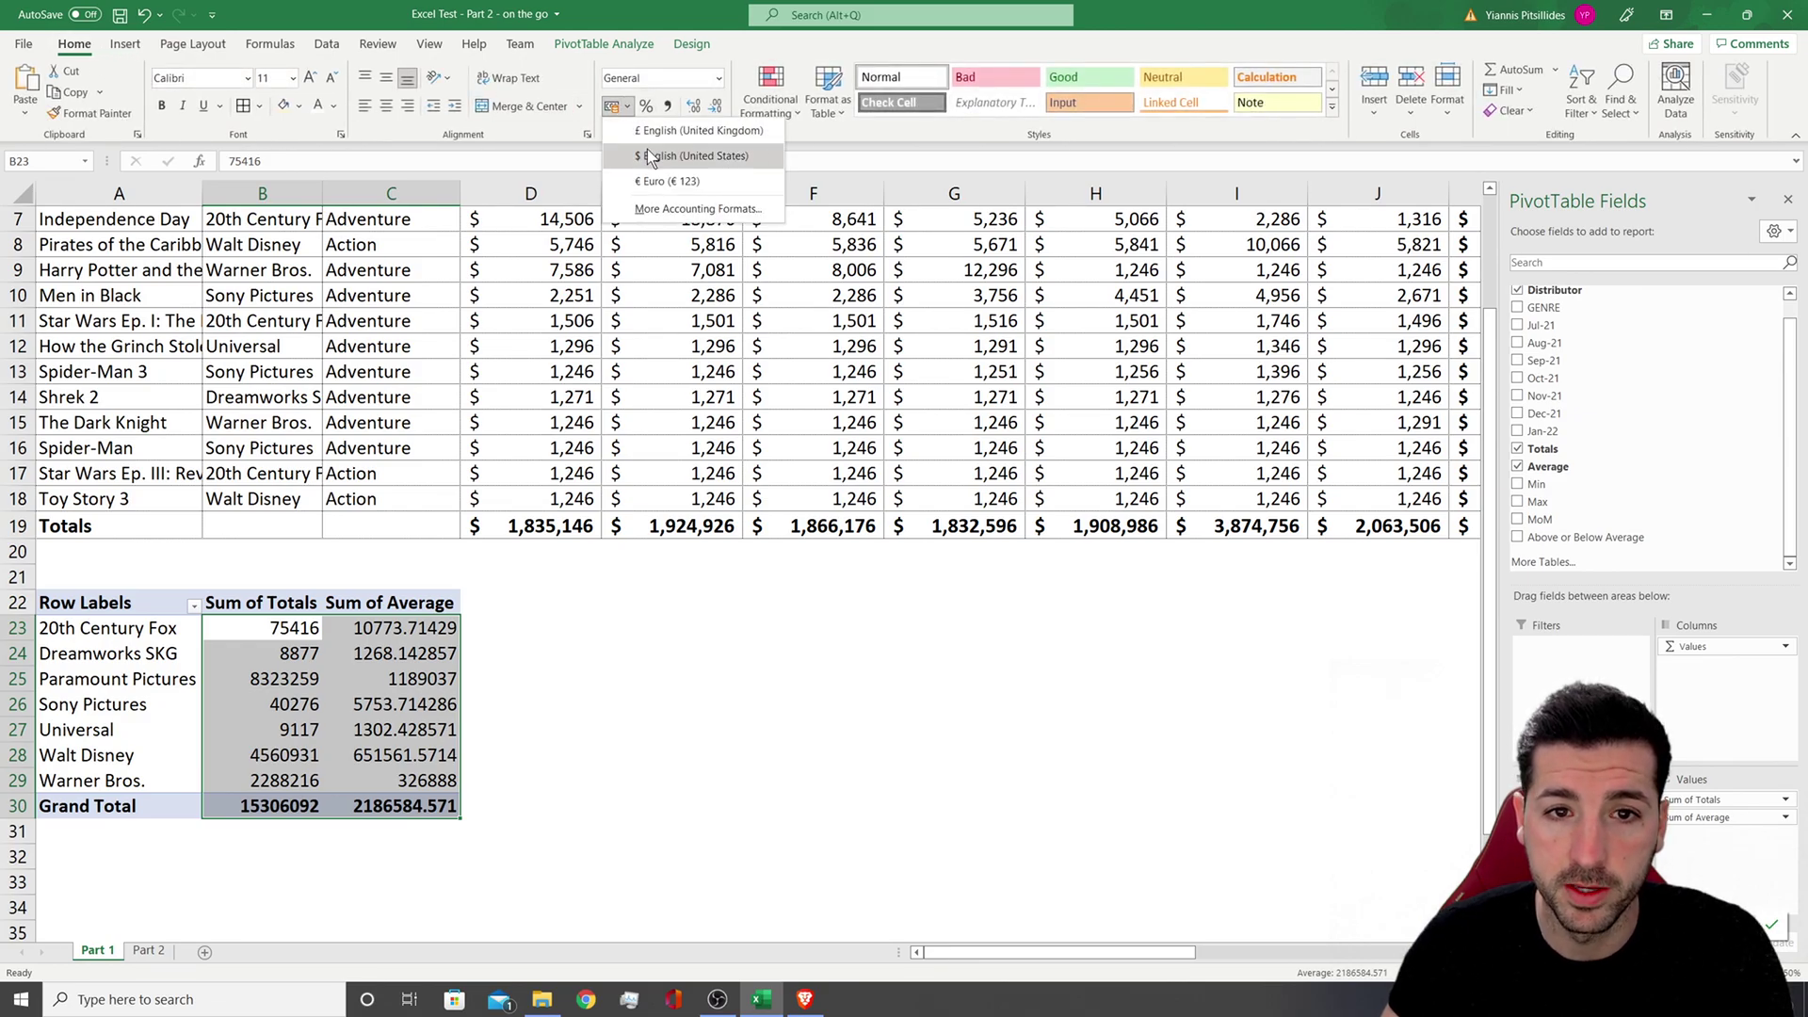
left_click(647, 149)
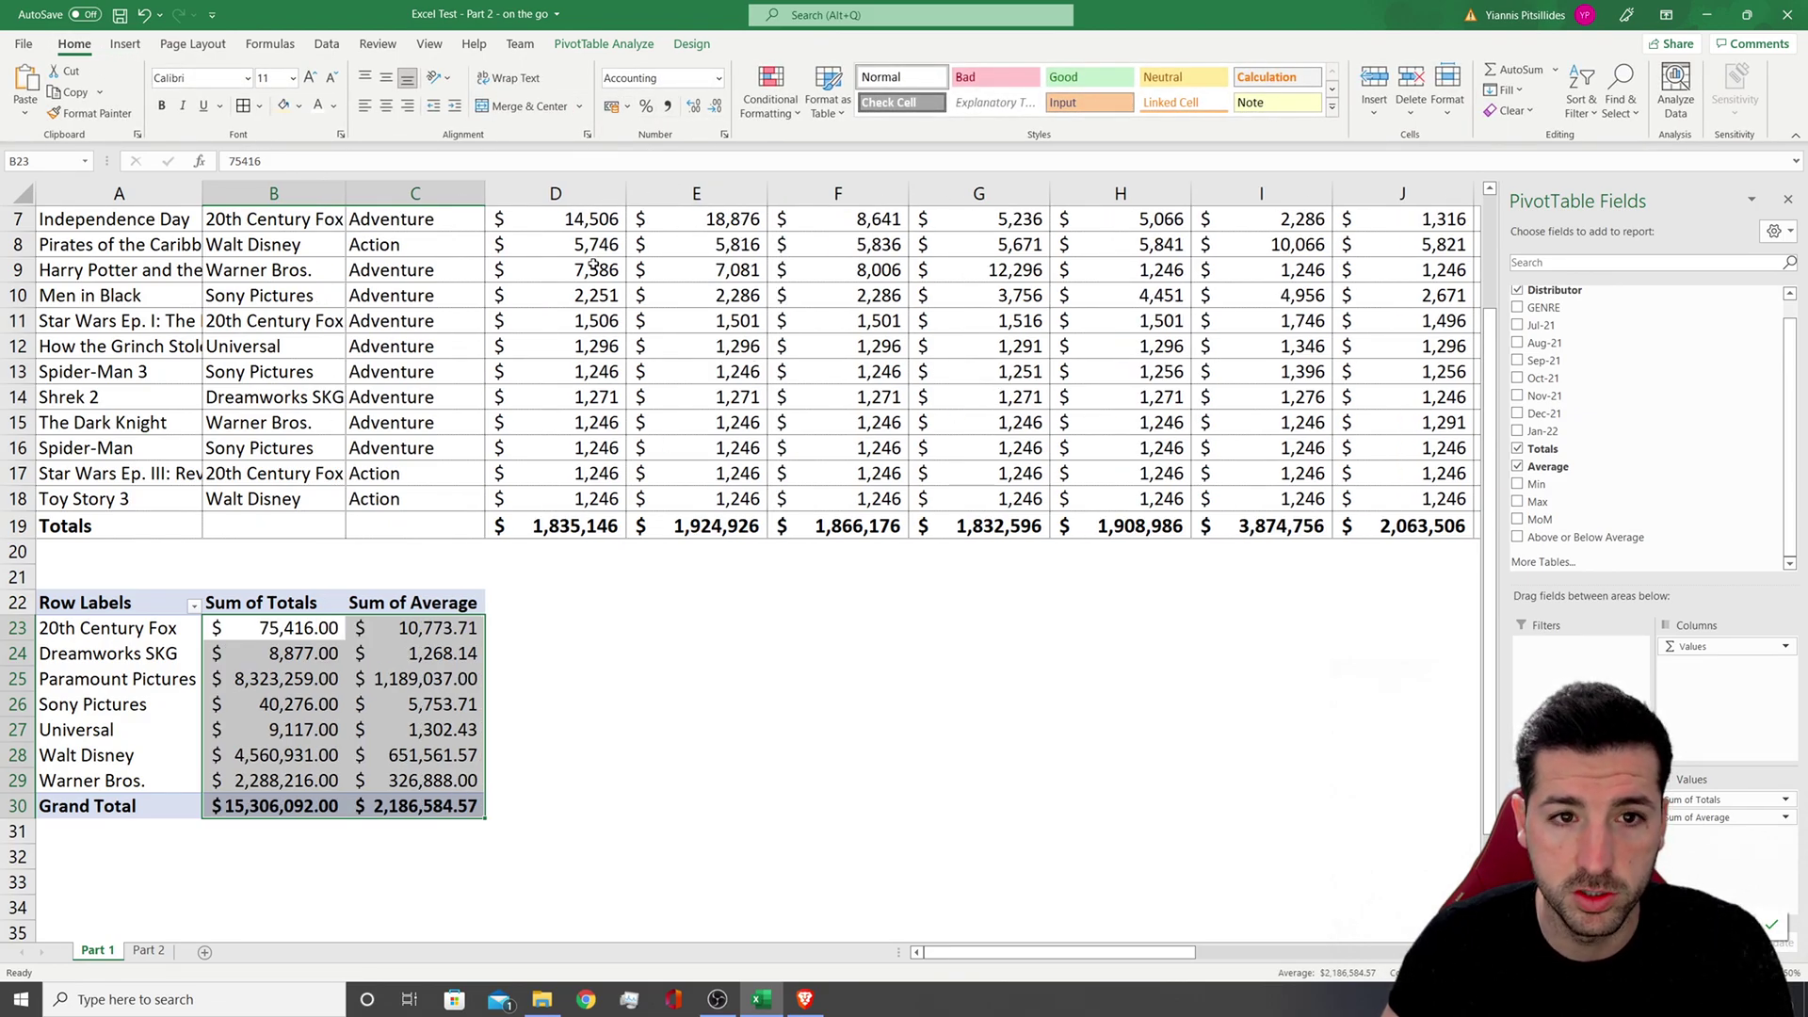
left_click(714, 106)
left_click(715, 105)
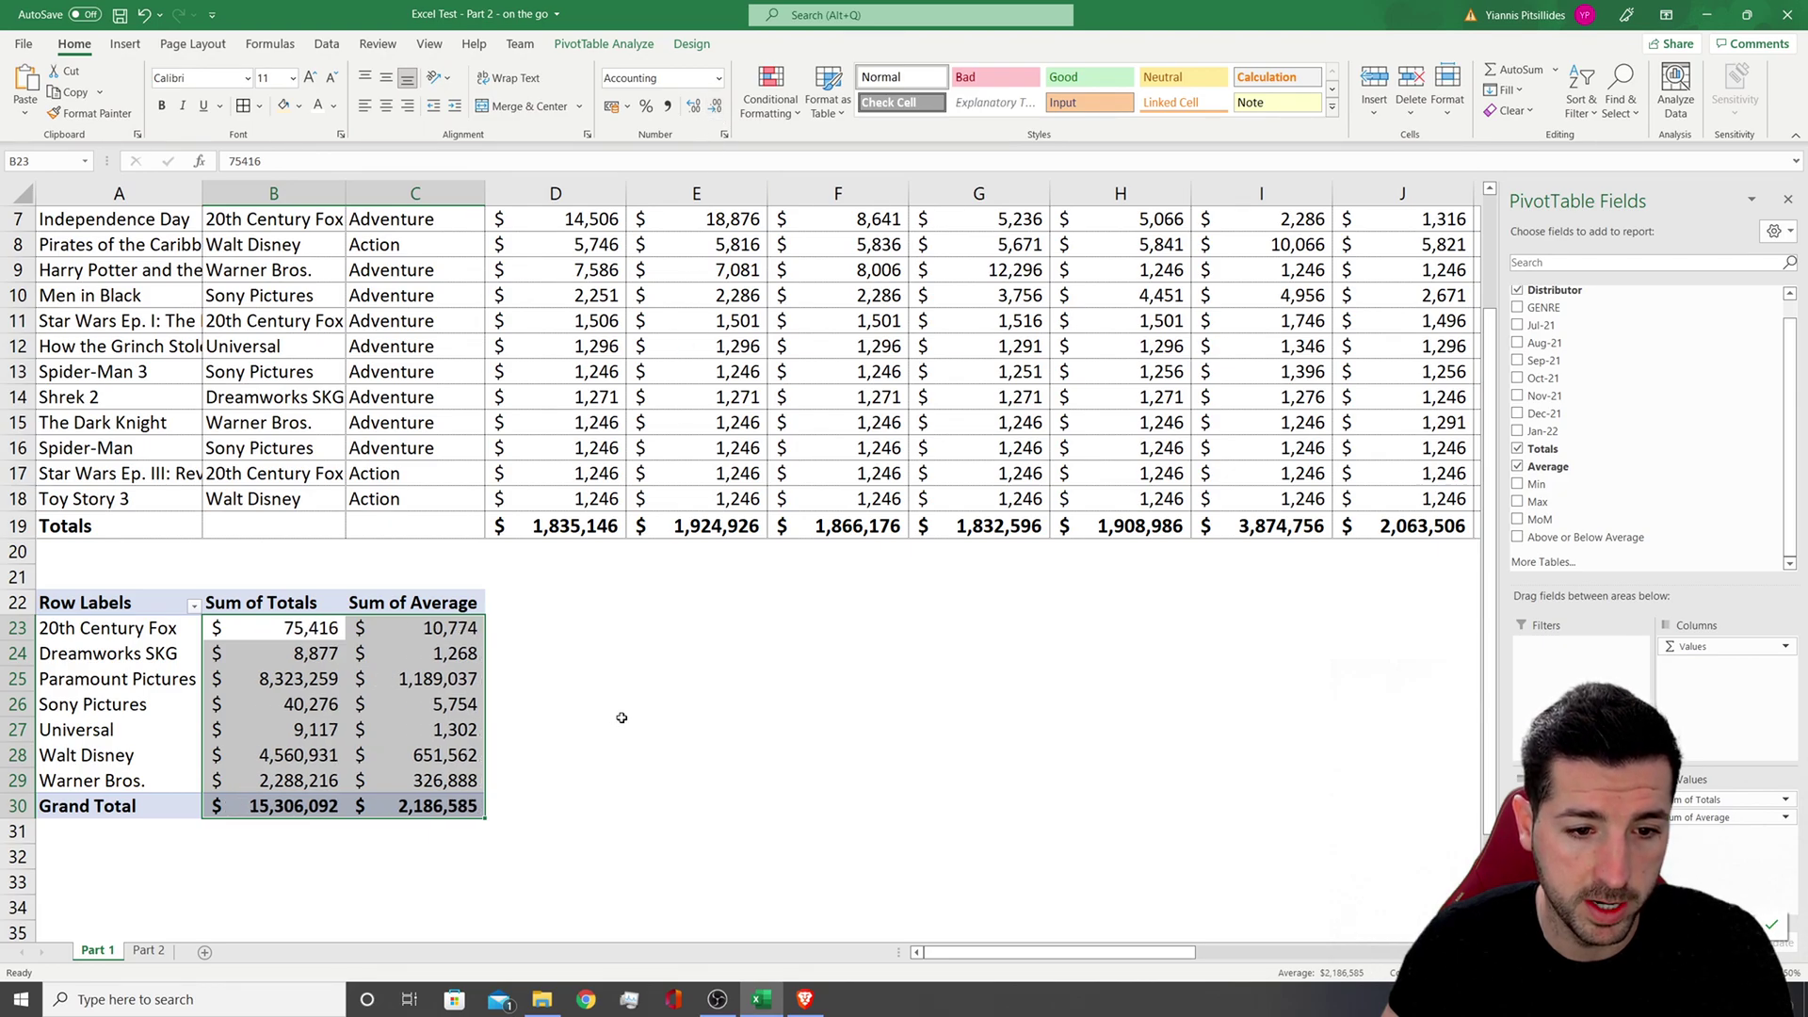
Fill the pivot table's header row A22:C22 and Grand Total row A30:C30 with light gold
left_click(266, 604)
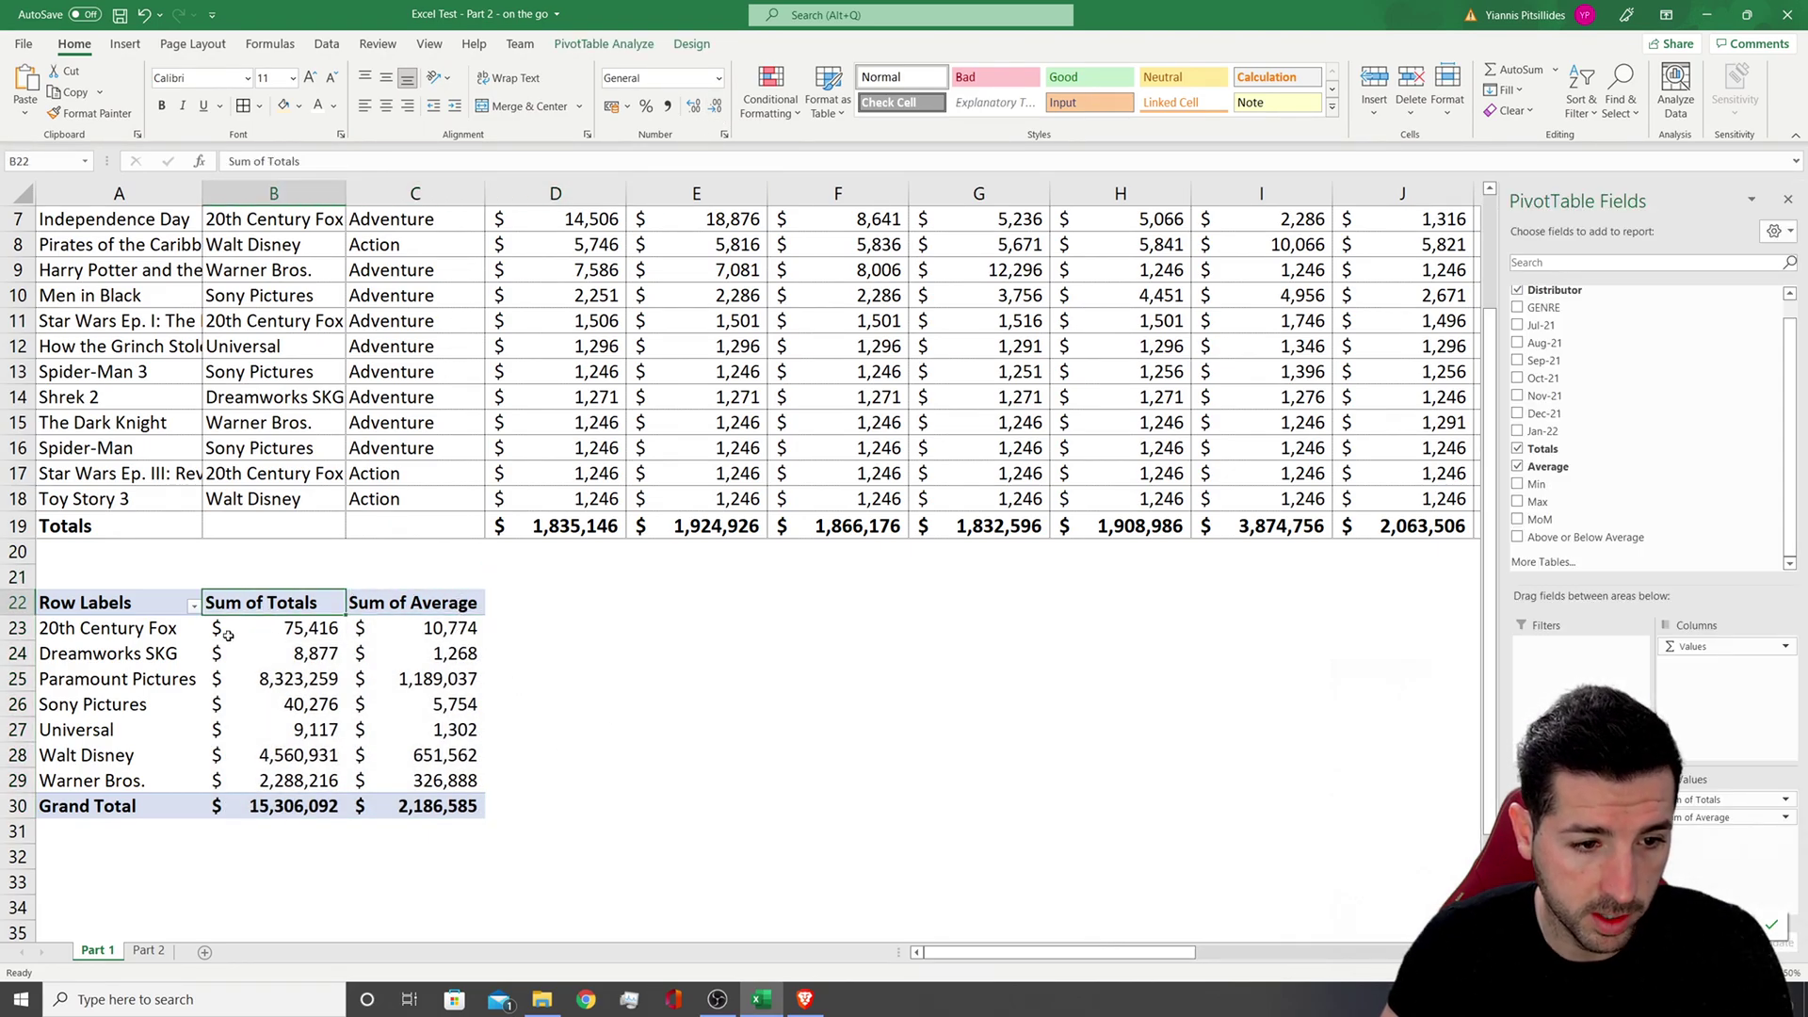
left_click_drag(972, 953, 1117, 958)
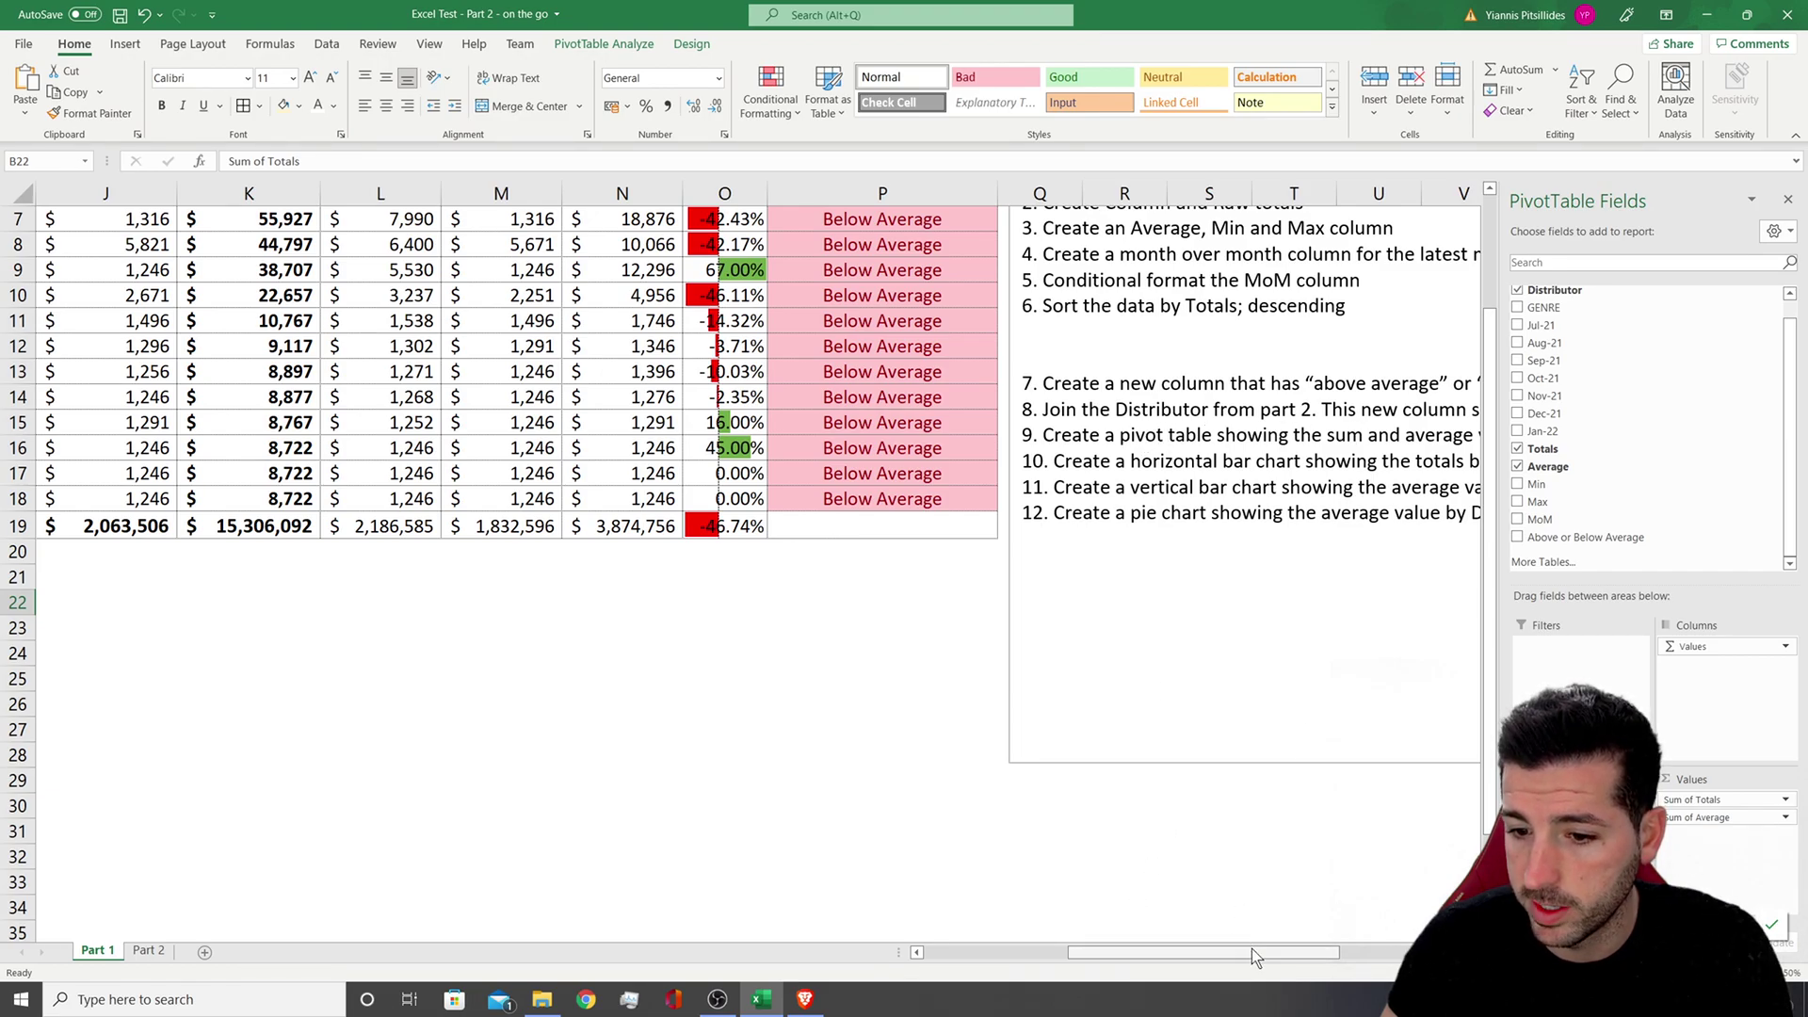
left_click_drag(1251, 947, 998, 954)
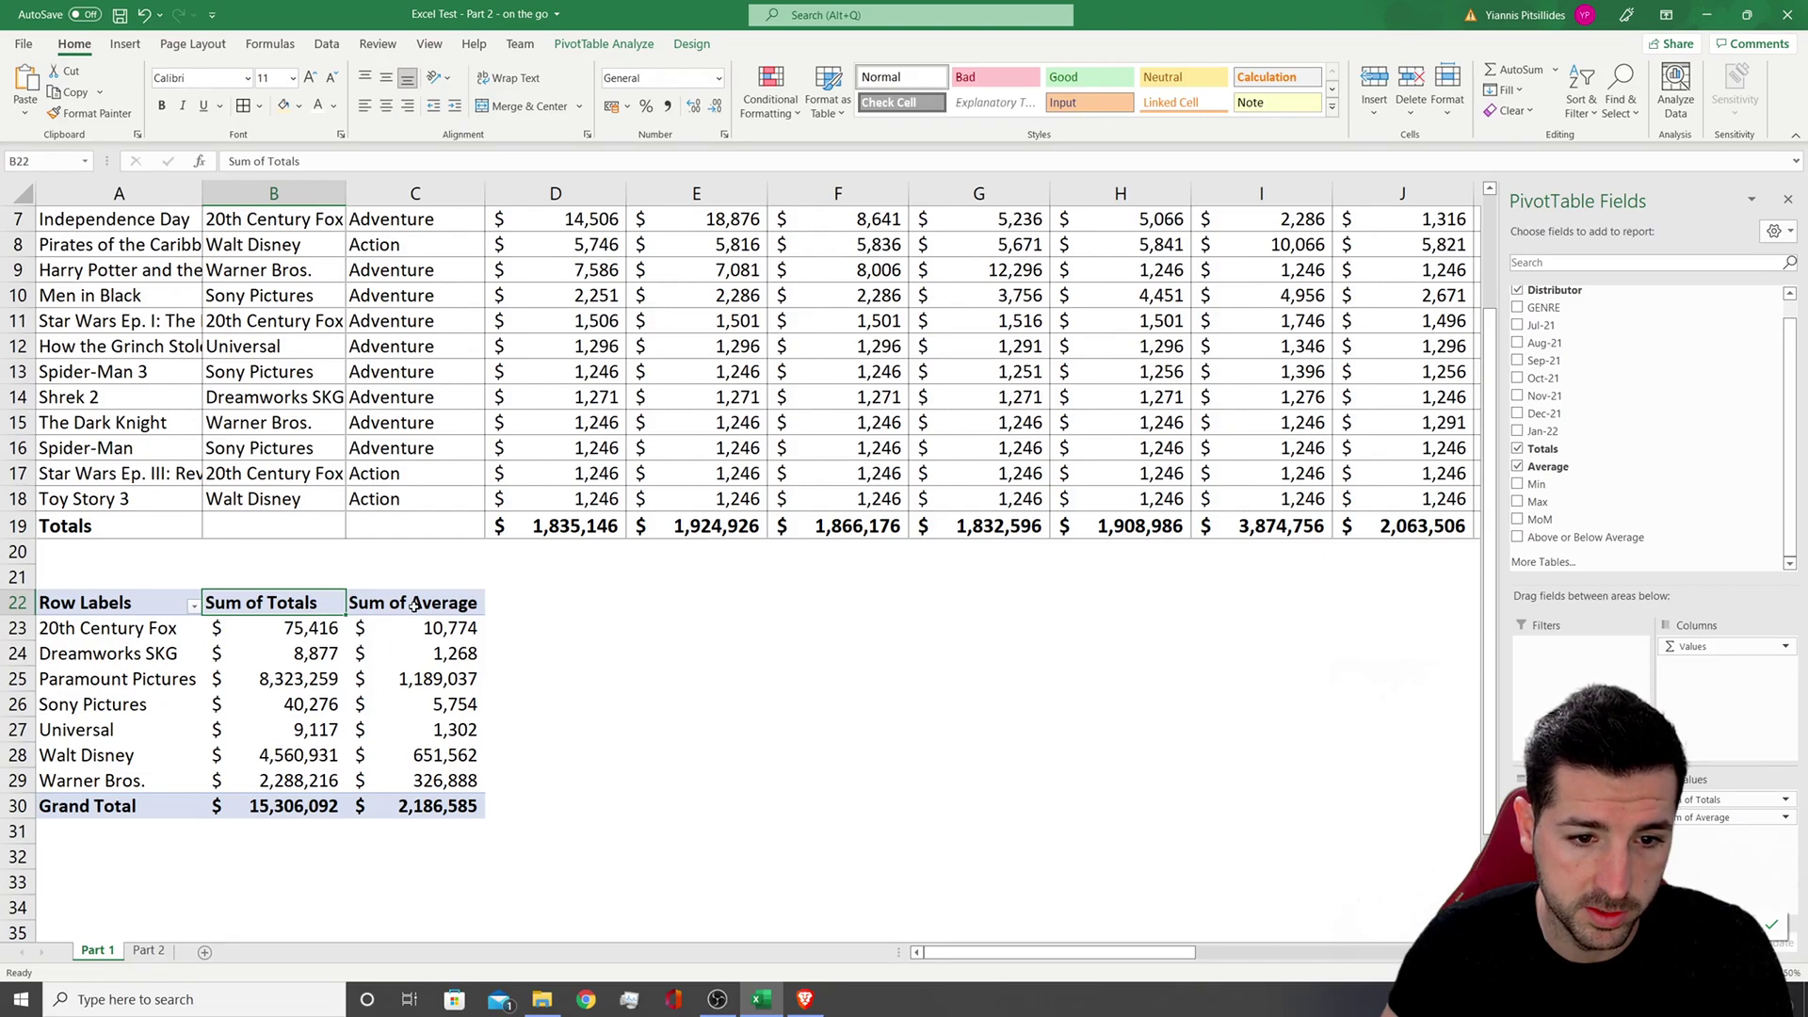
left_click_drag(104, 628, 124, 781)
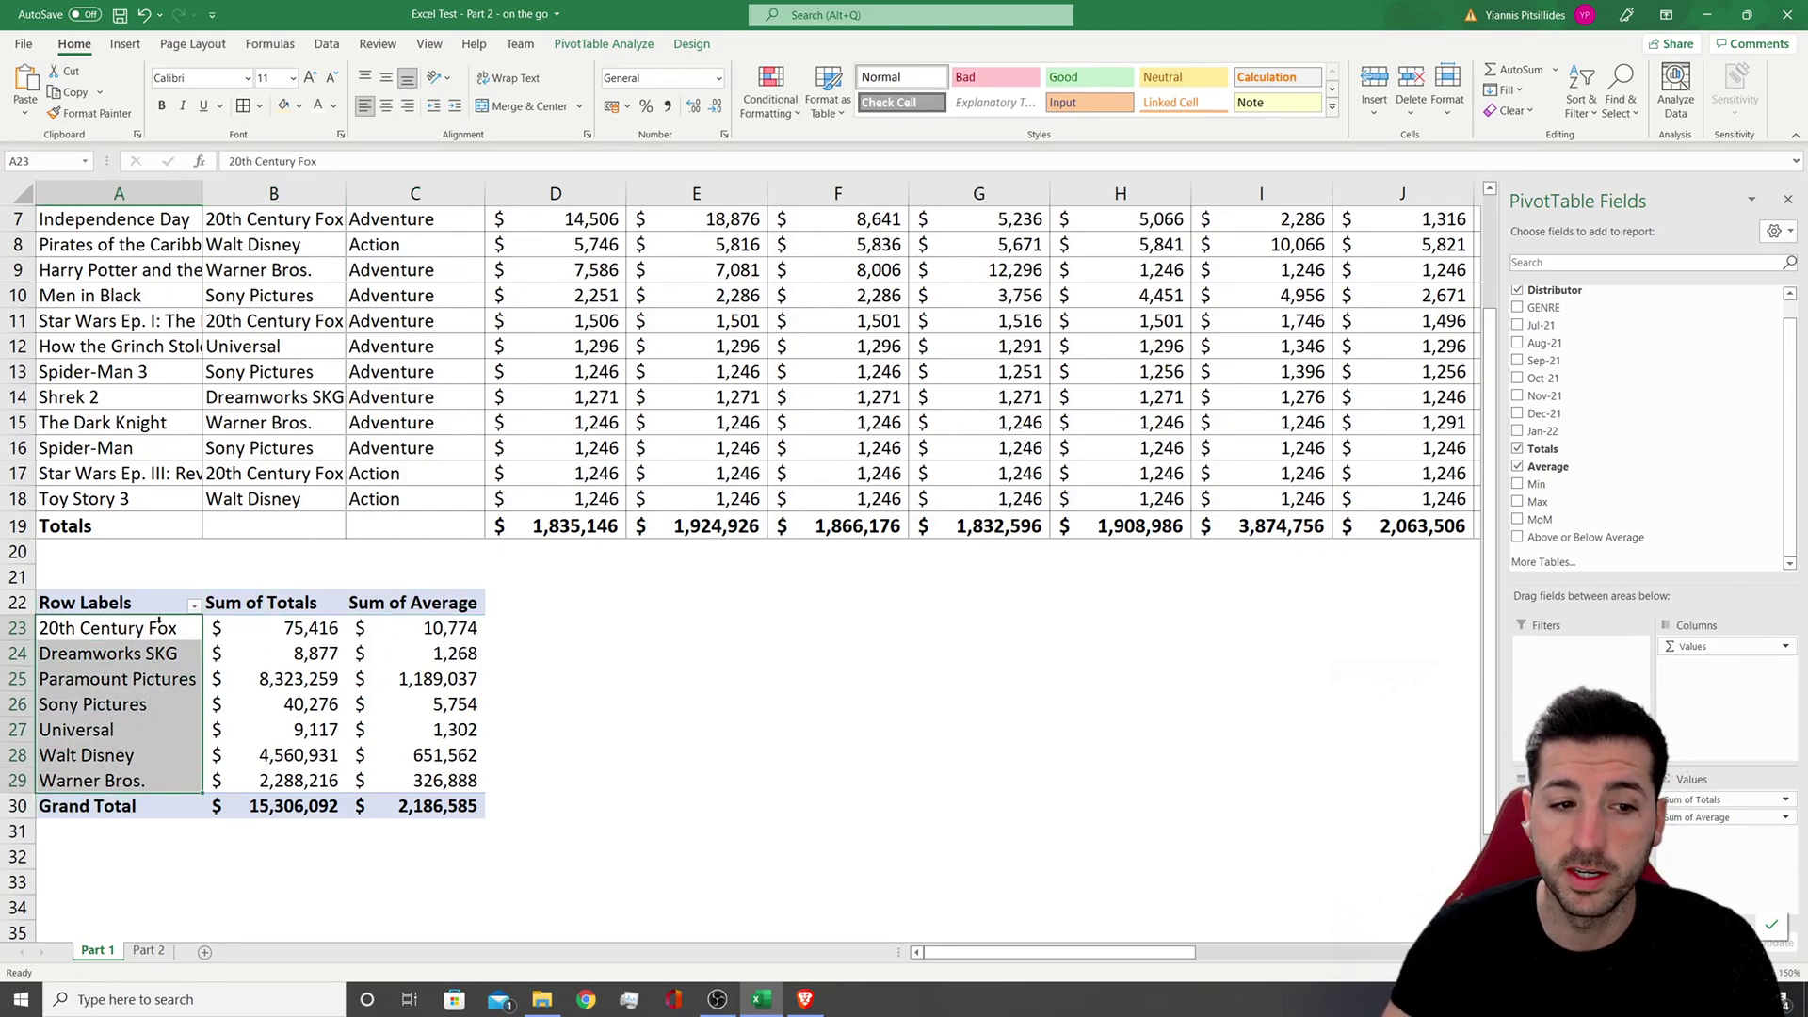
left_click_drag(95, 603, 420, 593)
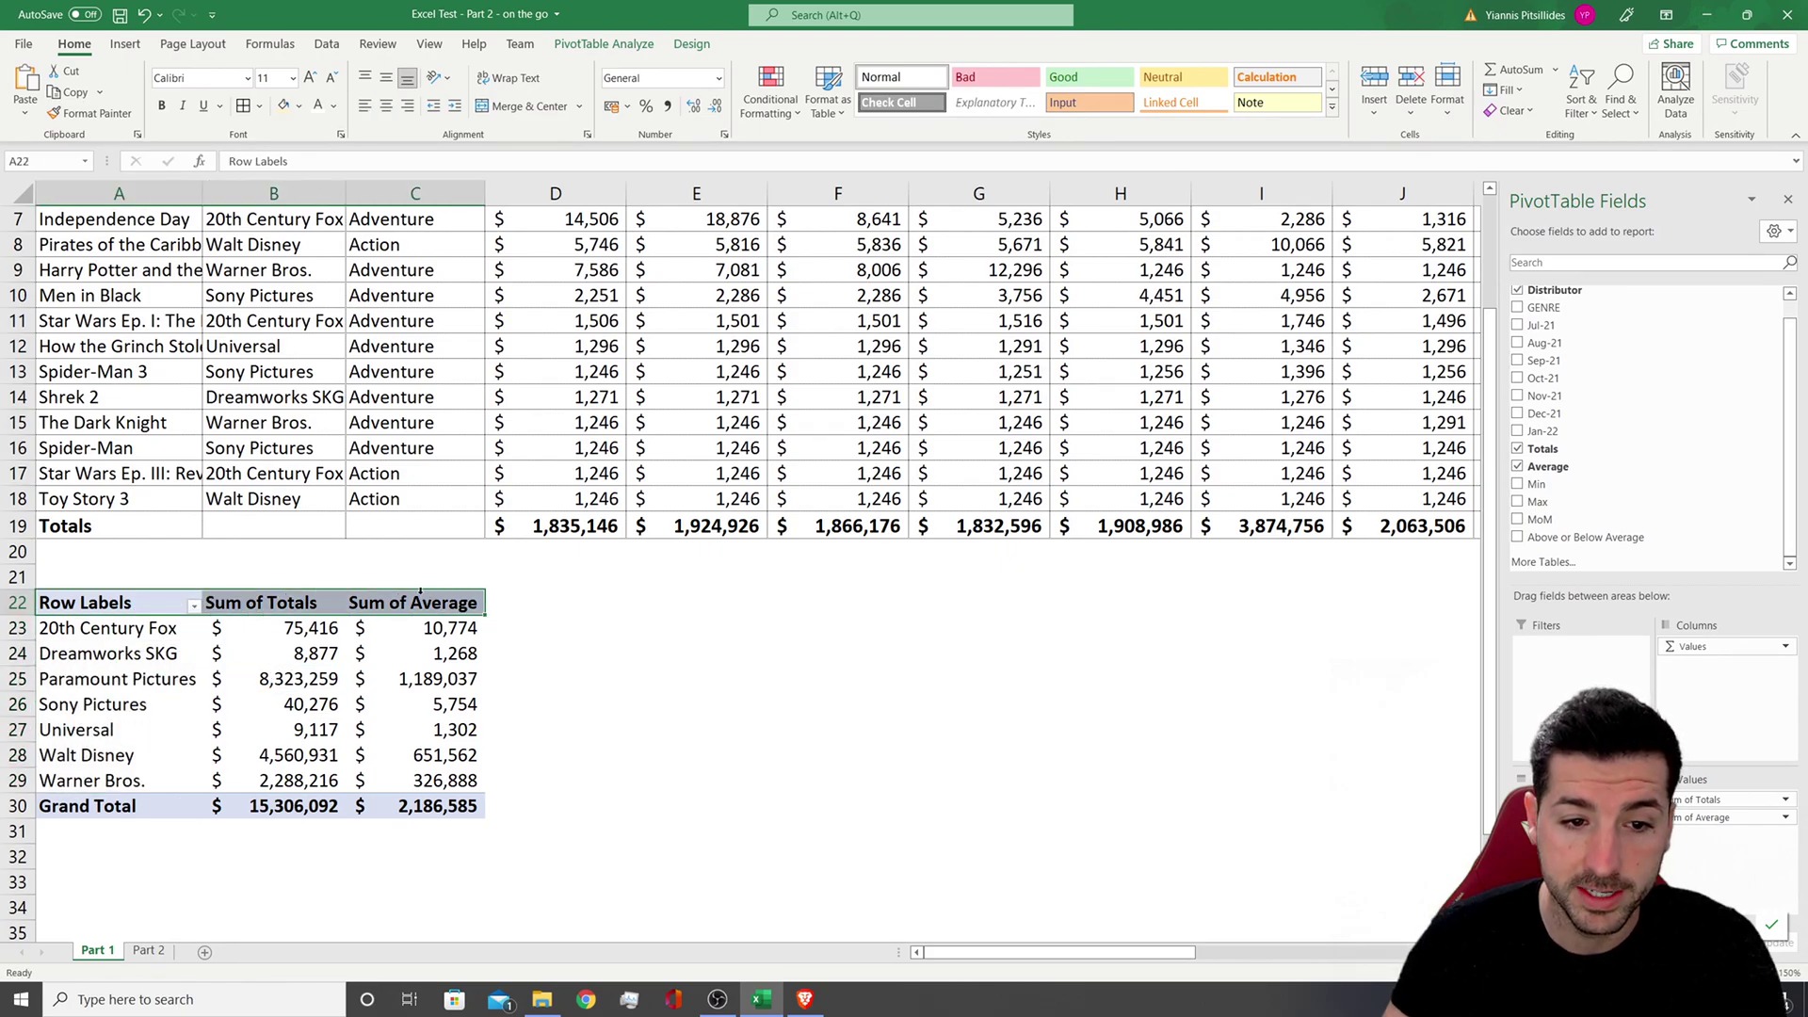
left_click(283, 104)
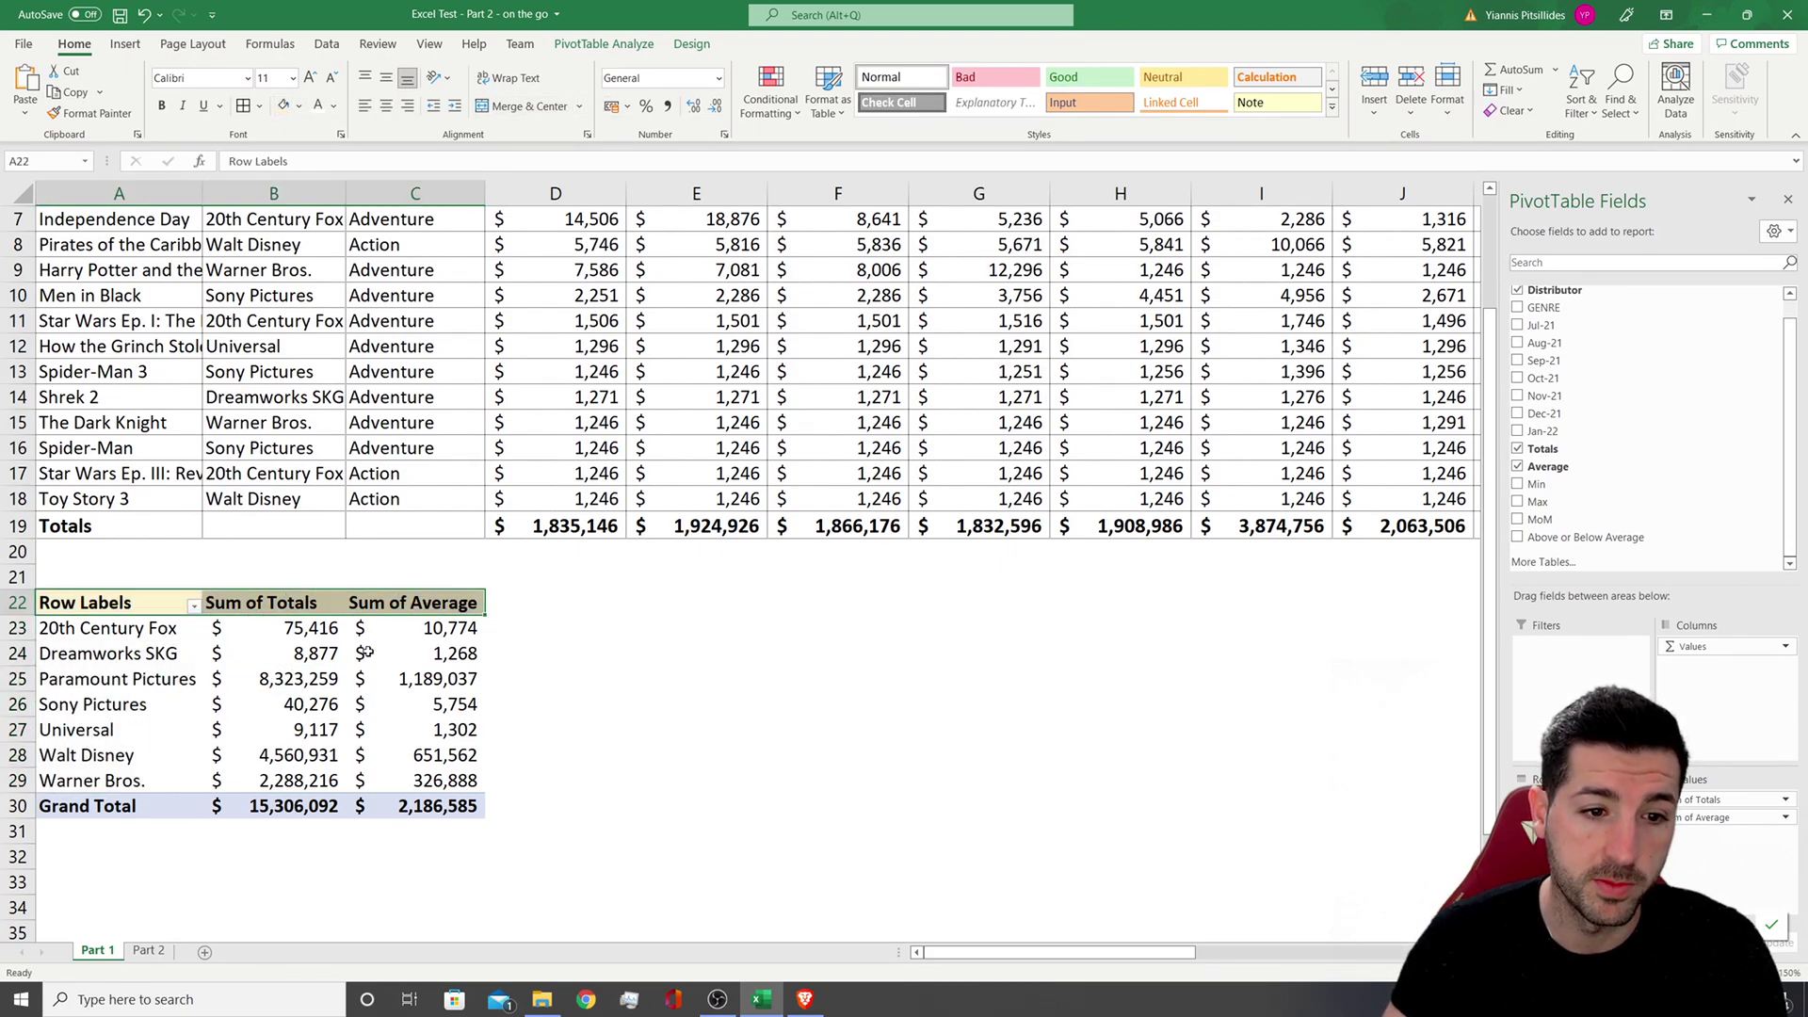
left_click(556, 653)
left_click_drag(84, 807, 434, 806)
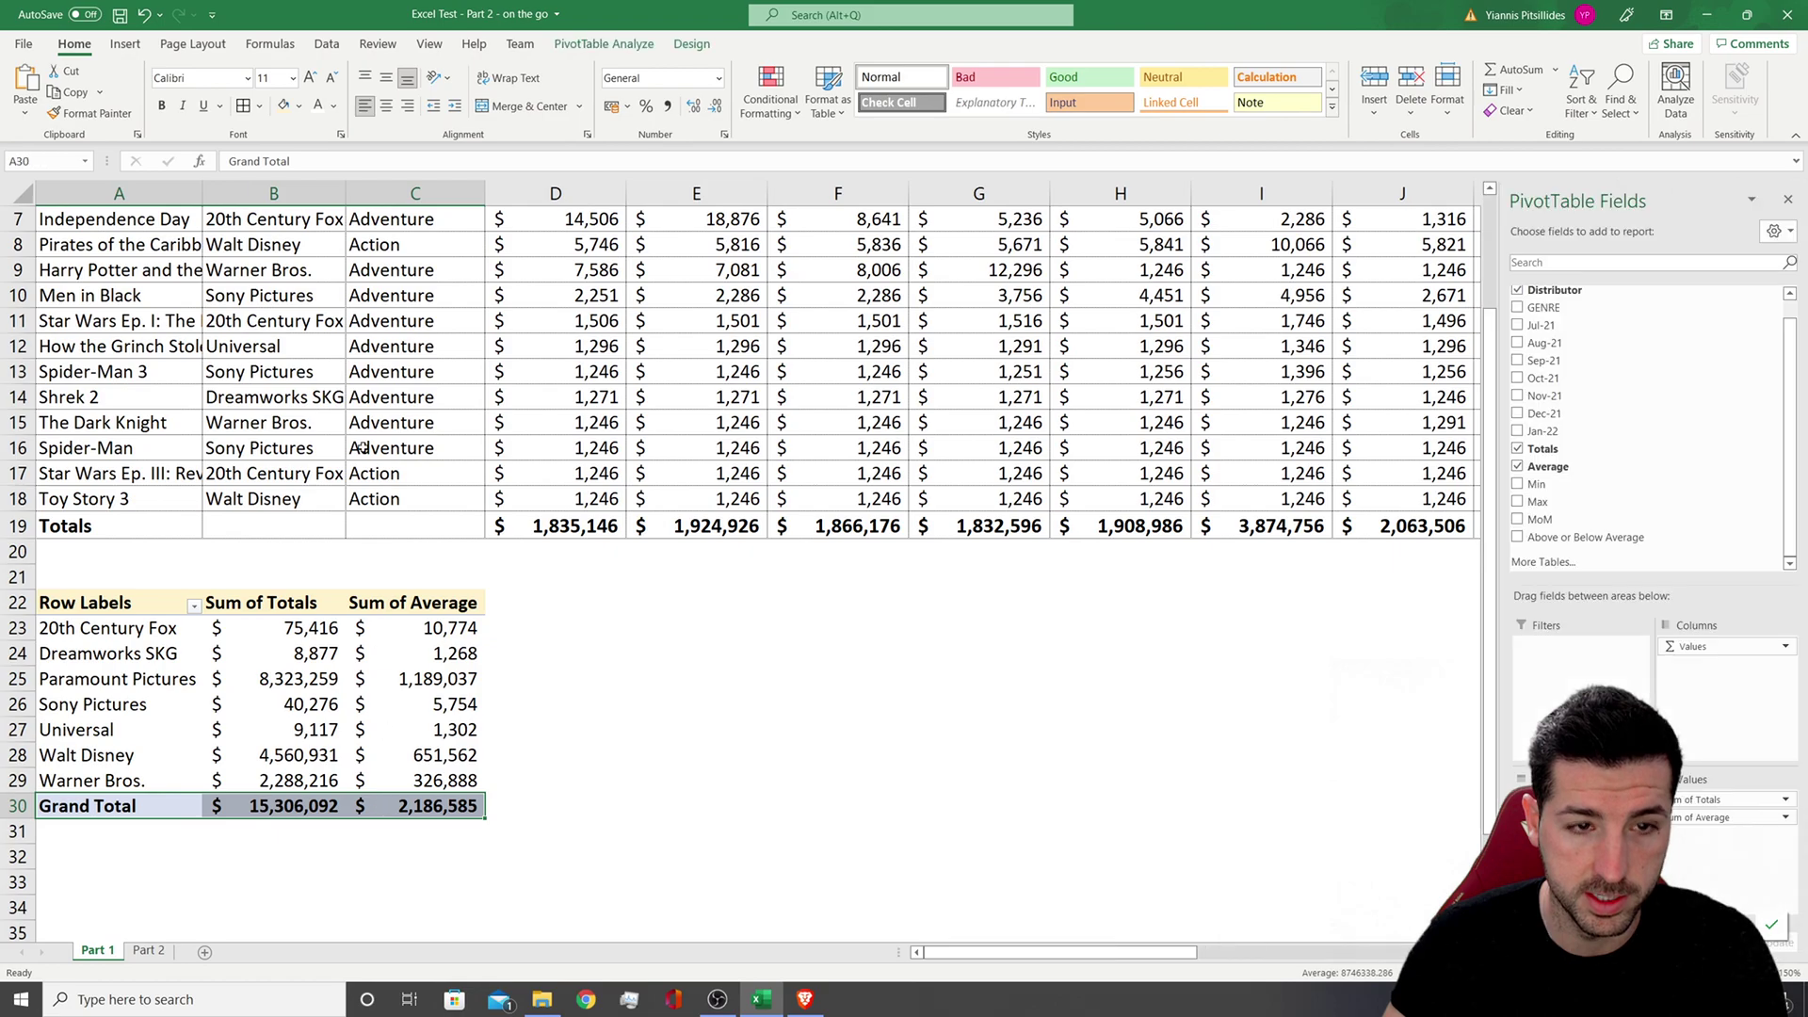
left_click(285, 105)
left_click(507, 679)
left_click(313, 603)
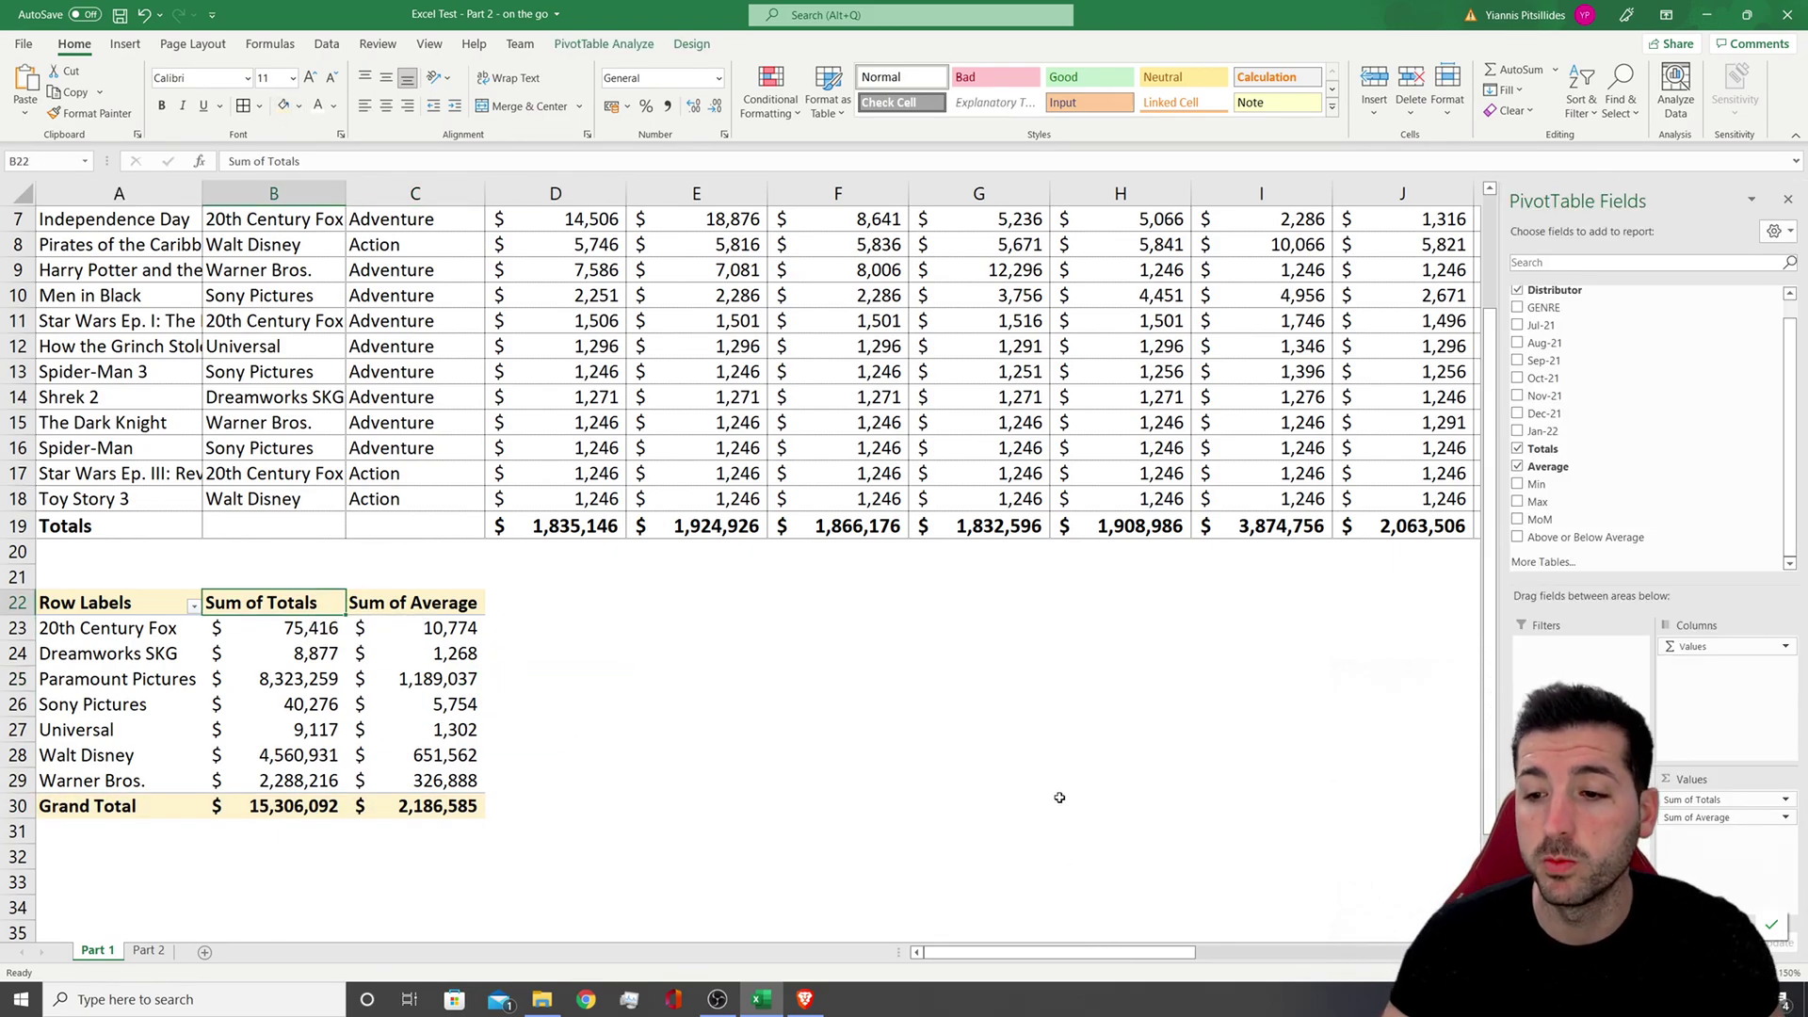
Check the time limit and the remaining chart tasks in the instructions text box
scroll(1059, 799, "up", 2)
left_click_drag(1132, 955, 1291, 953)
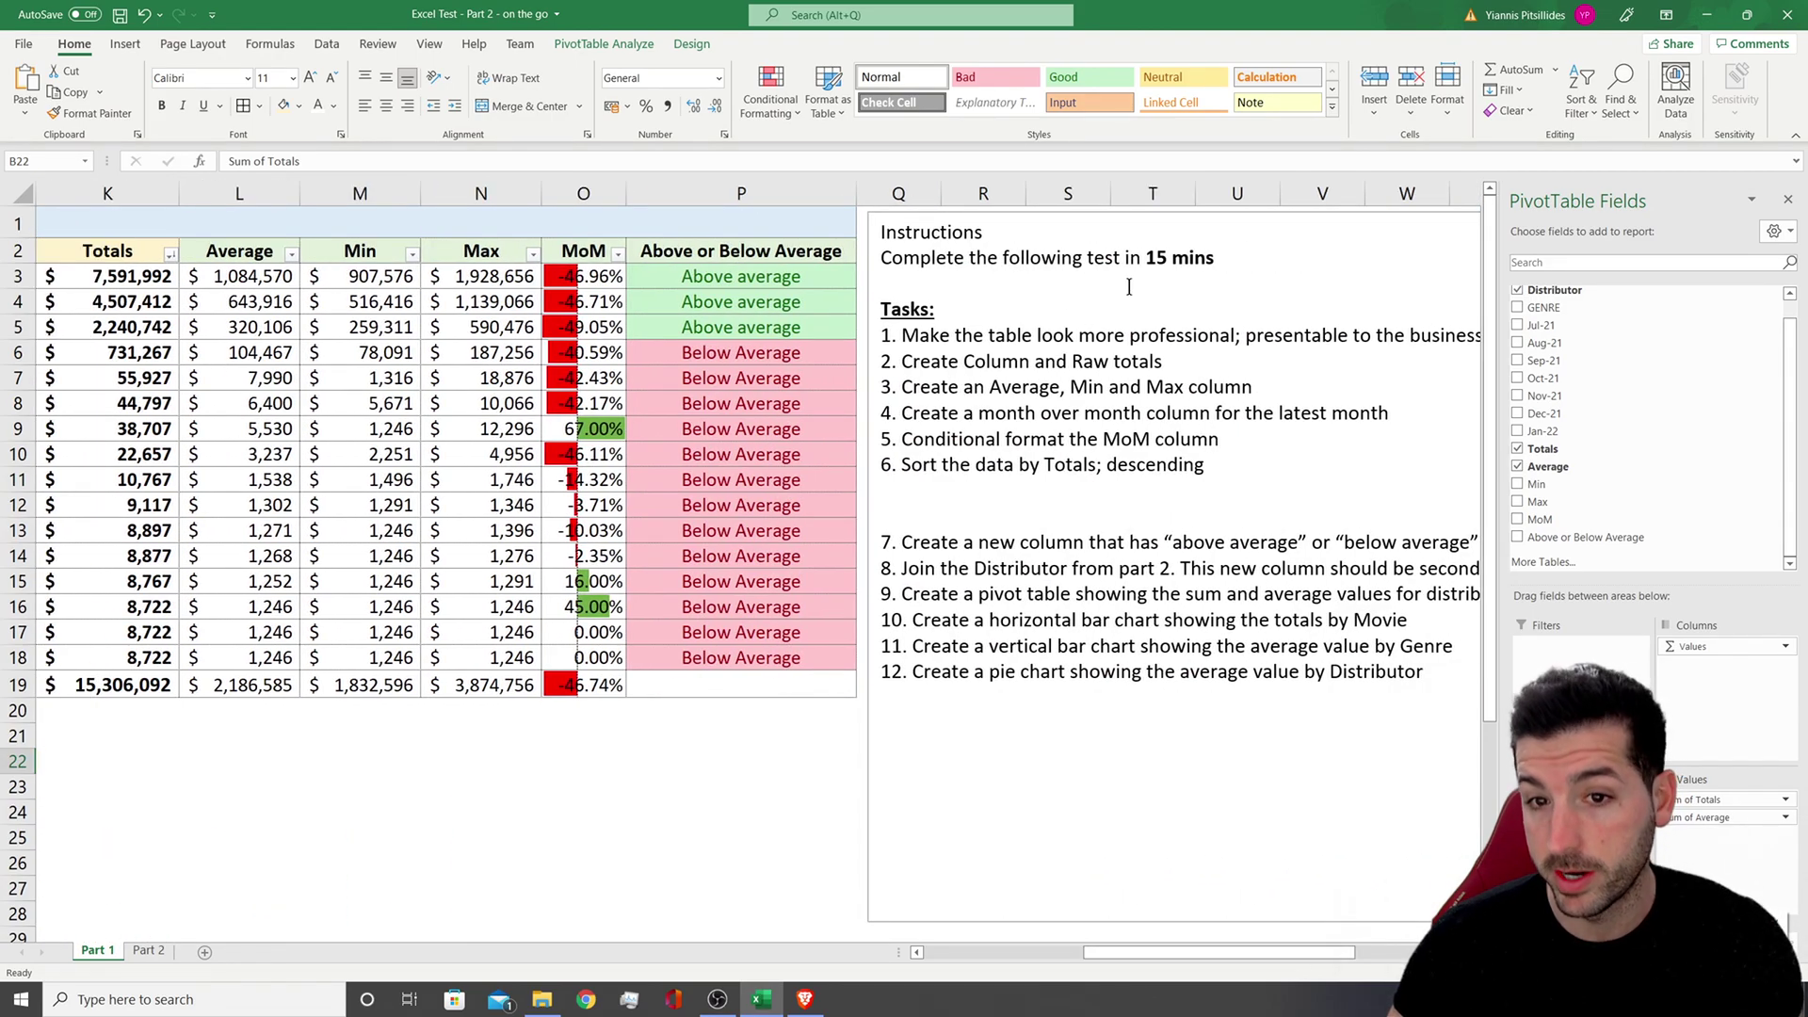
left_click_drag(1145, 260, 1215, 260)
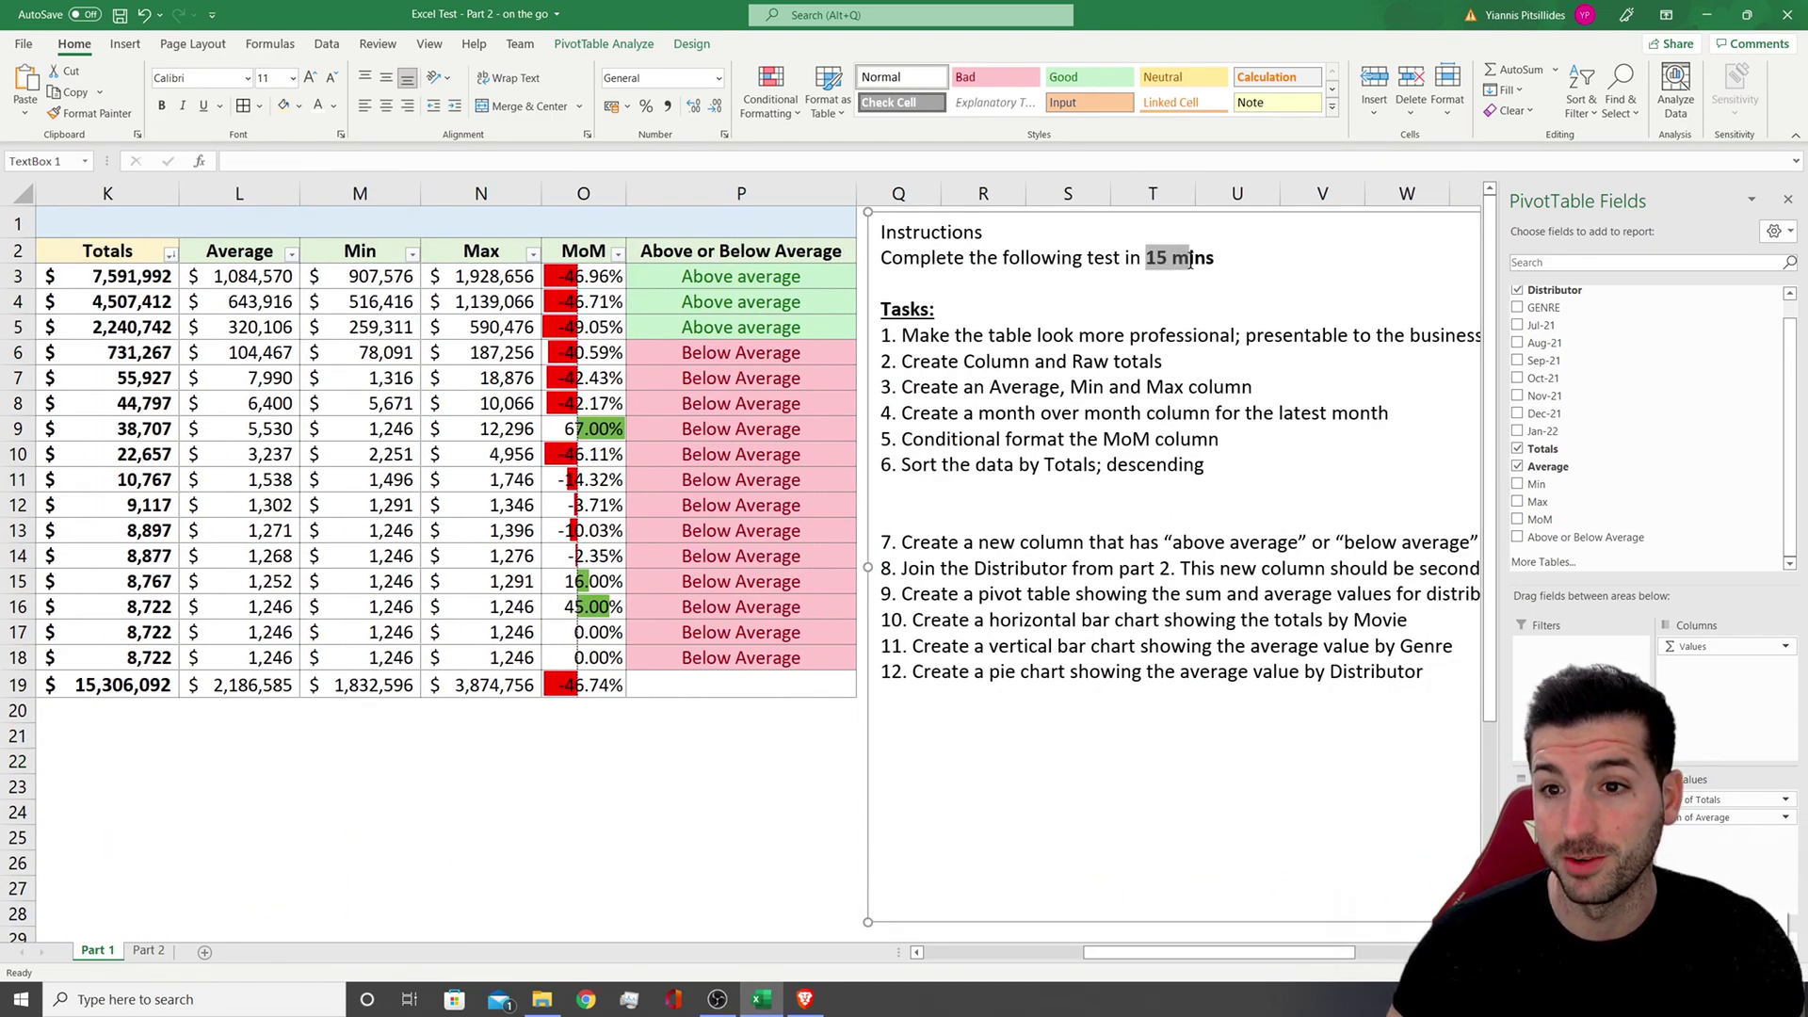
Examine the 20th Century Fox row of the distributor pivot table below the movie revenue table
left_click_drag(1304, 961, 1107, 959)
scroll(525, 791, "down", 2)
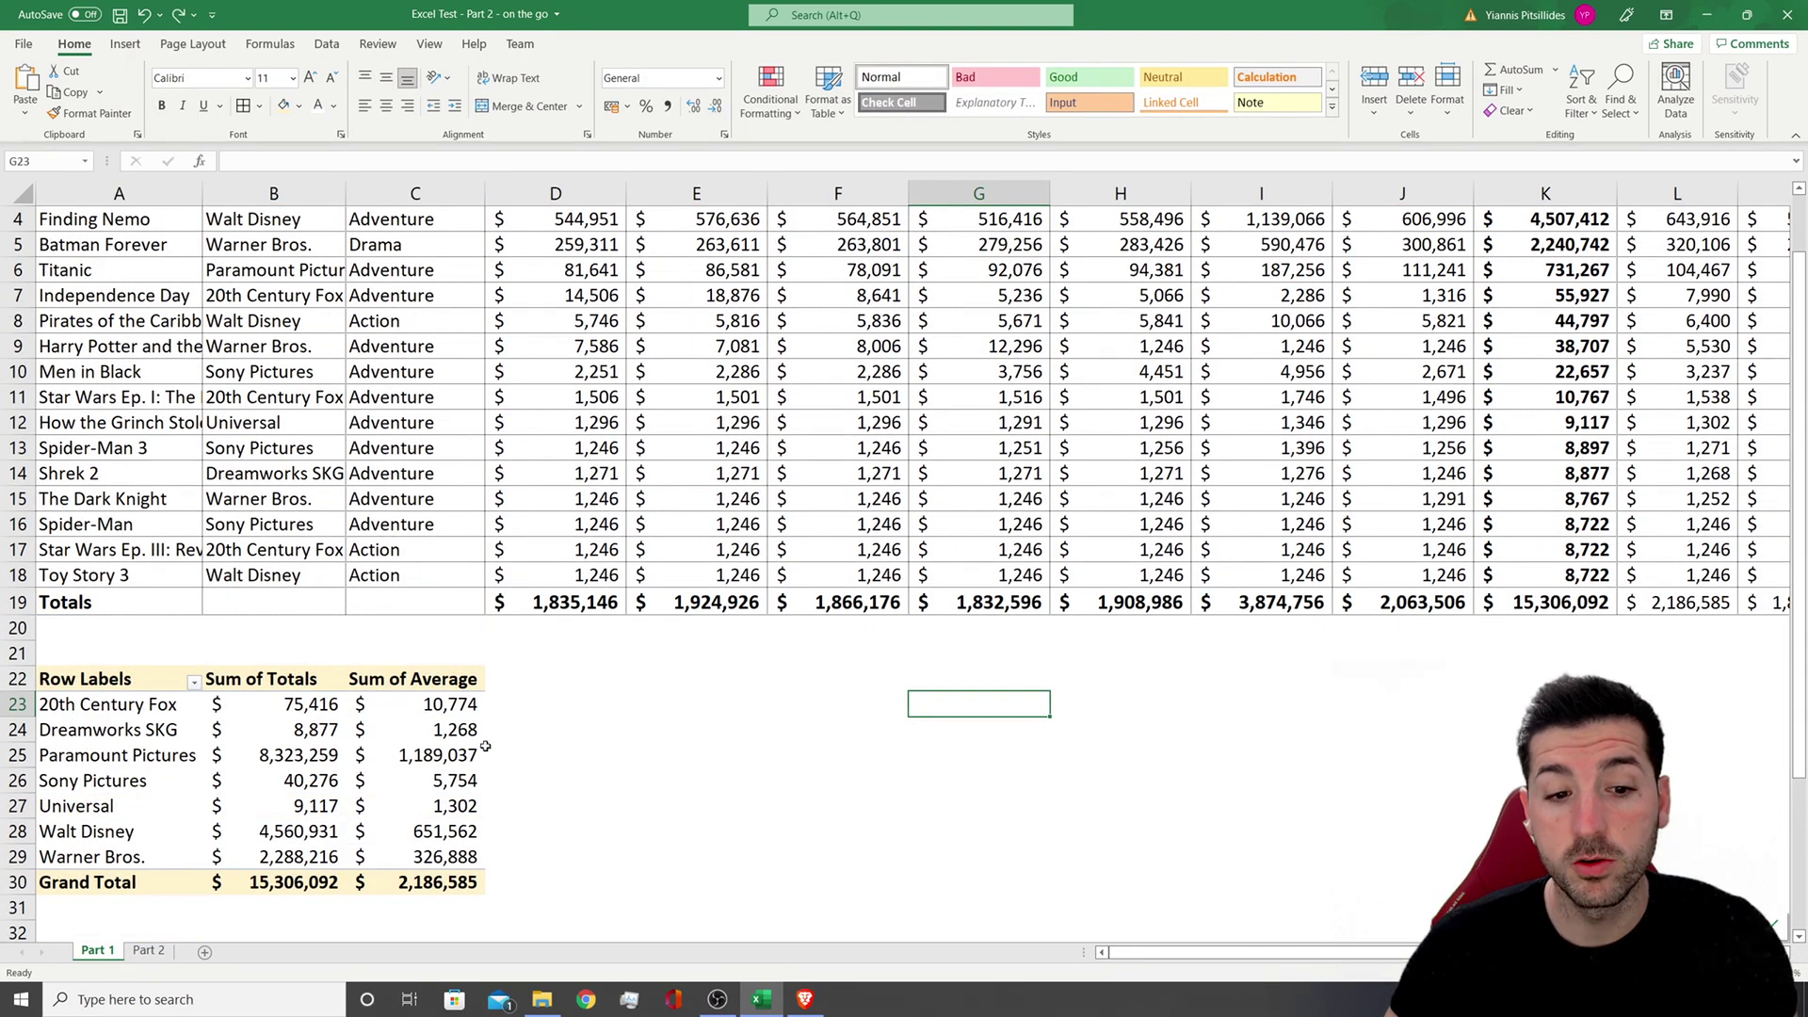
left_click(382, 733)
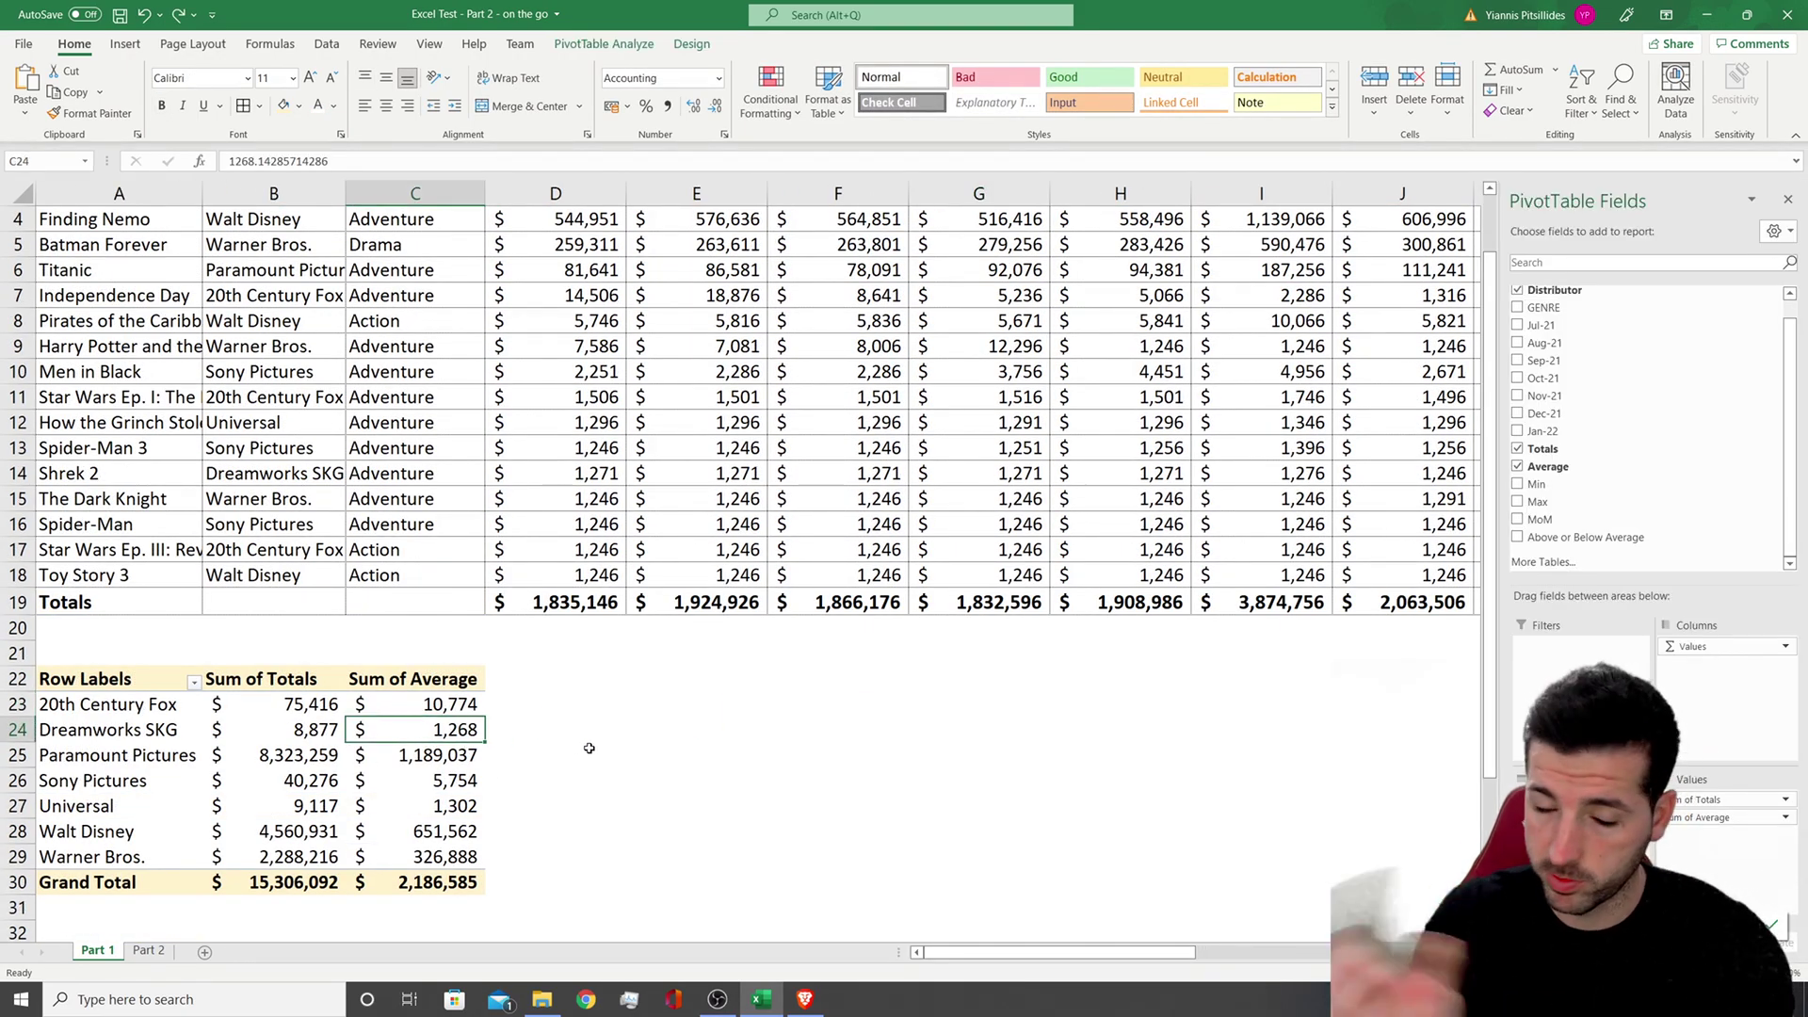
left_click(530, 727)
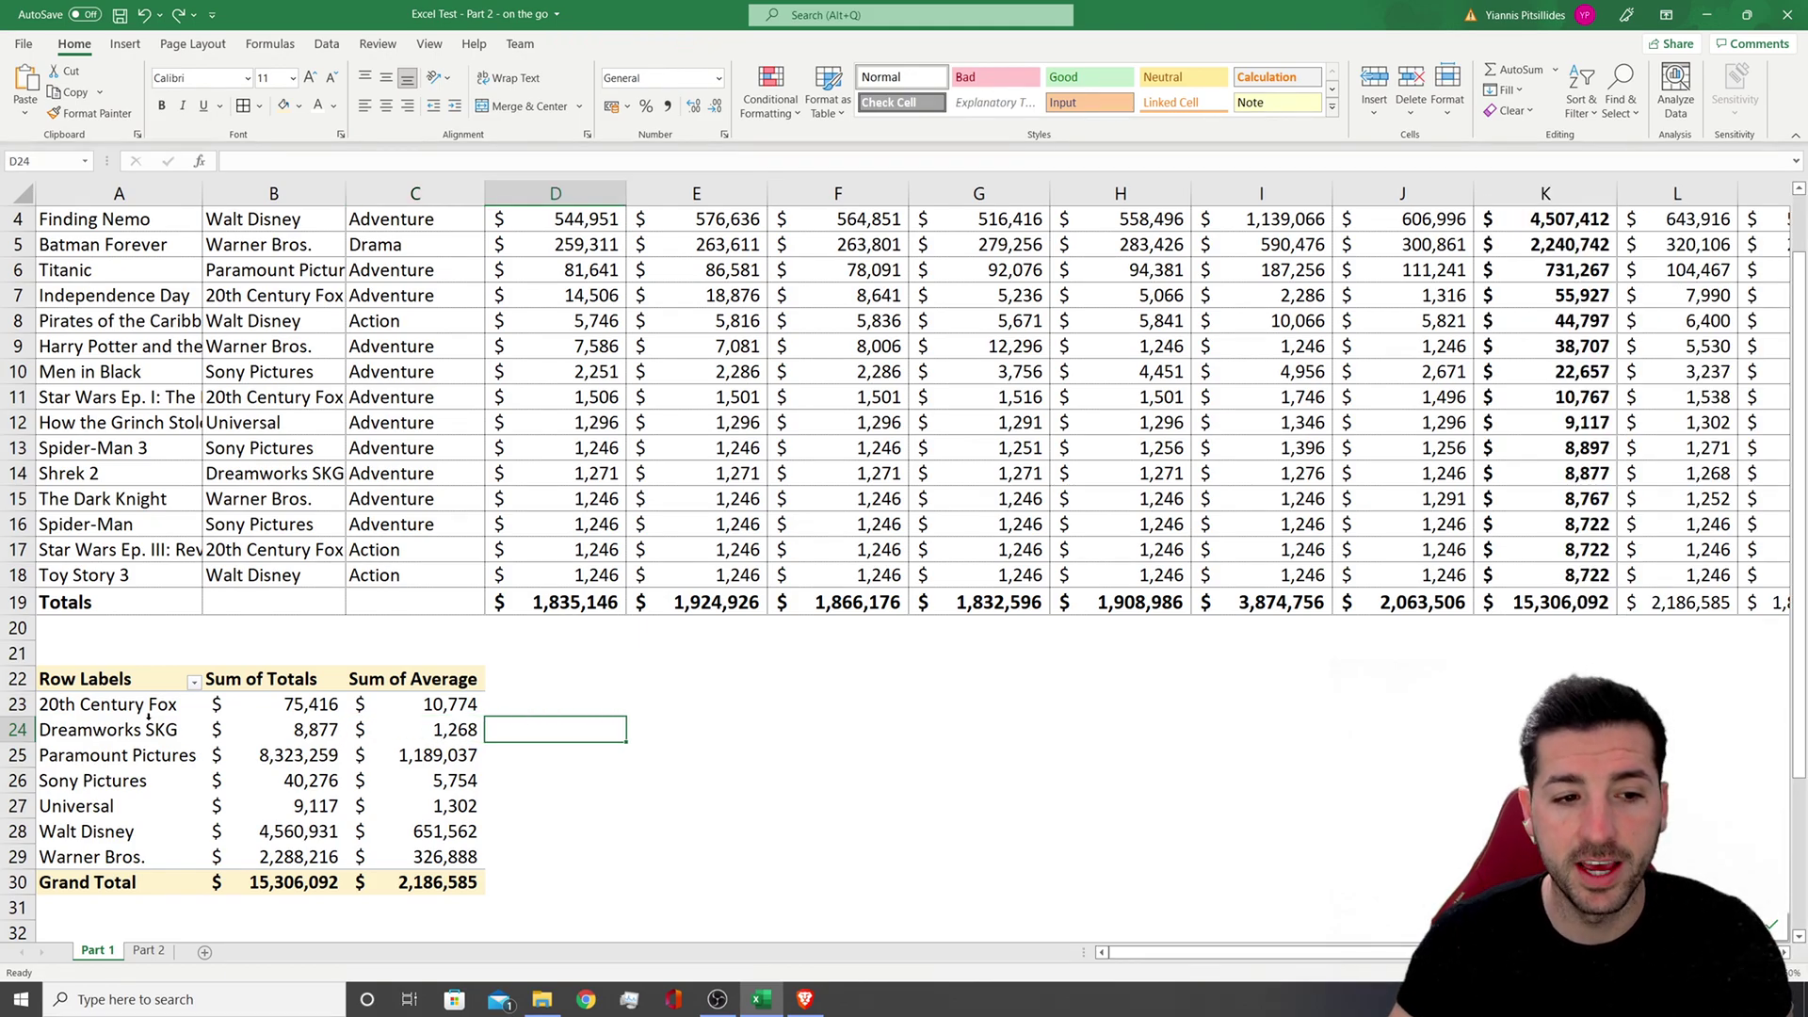
left_click_drag(142, 711, 452, 706)
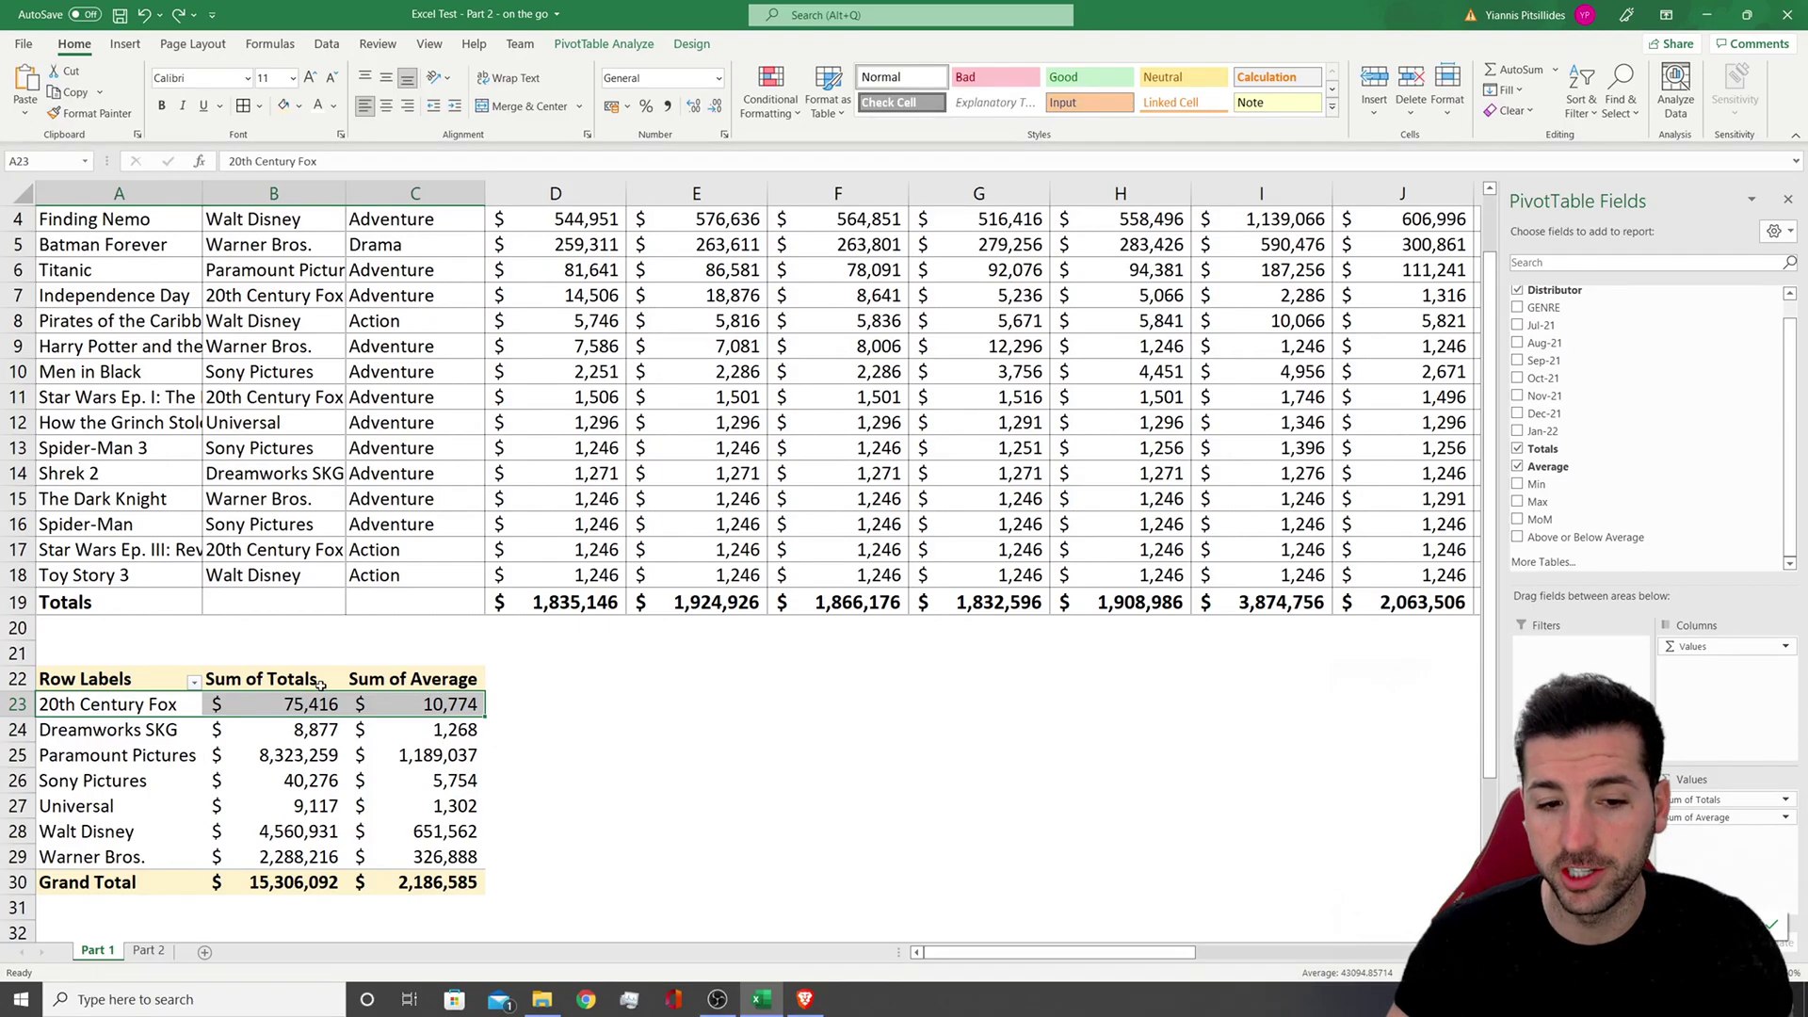
scroll(608, 655, "up", 1)
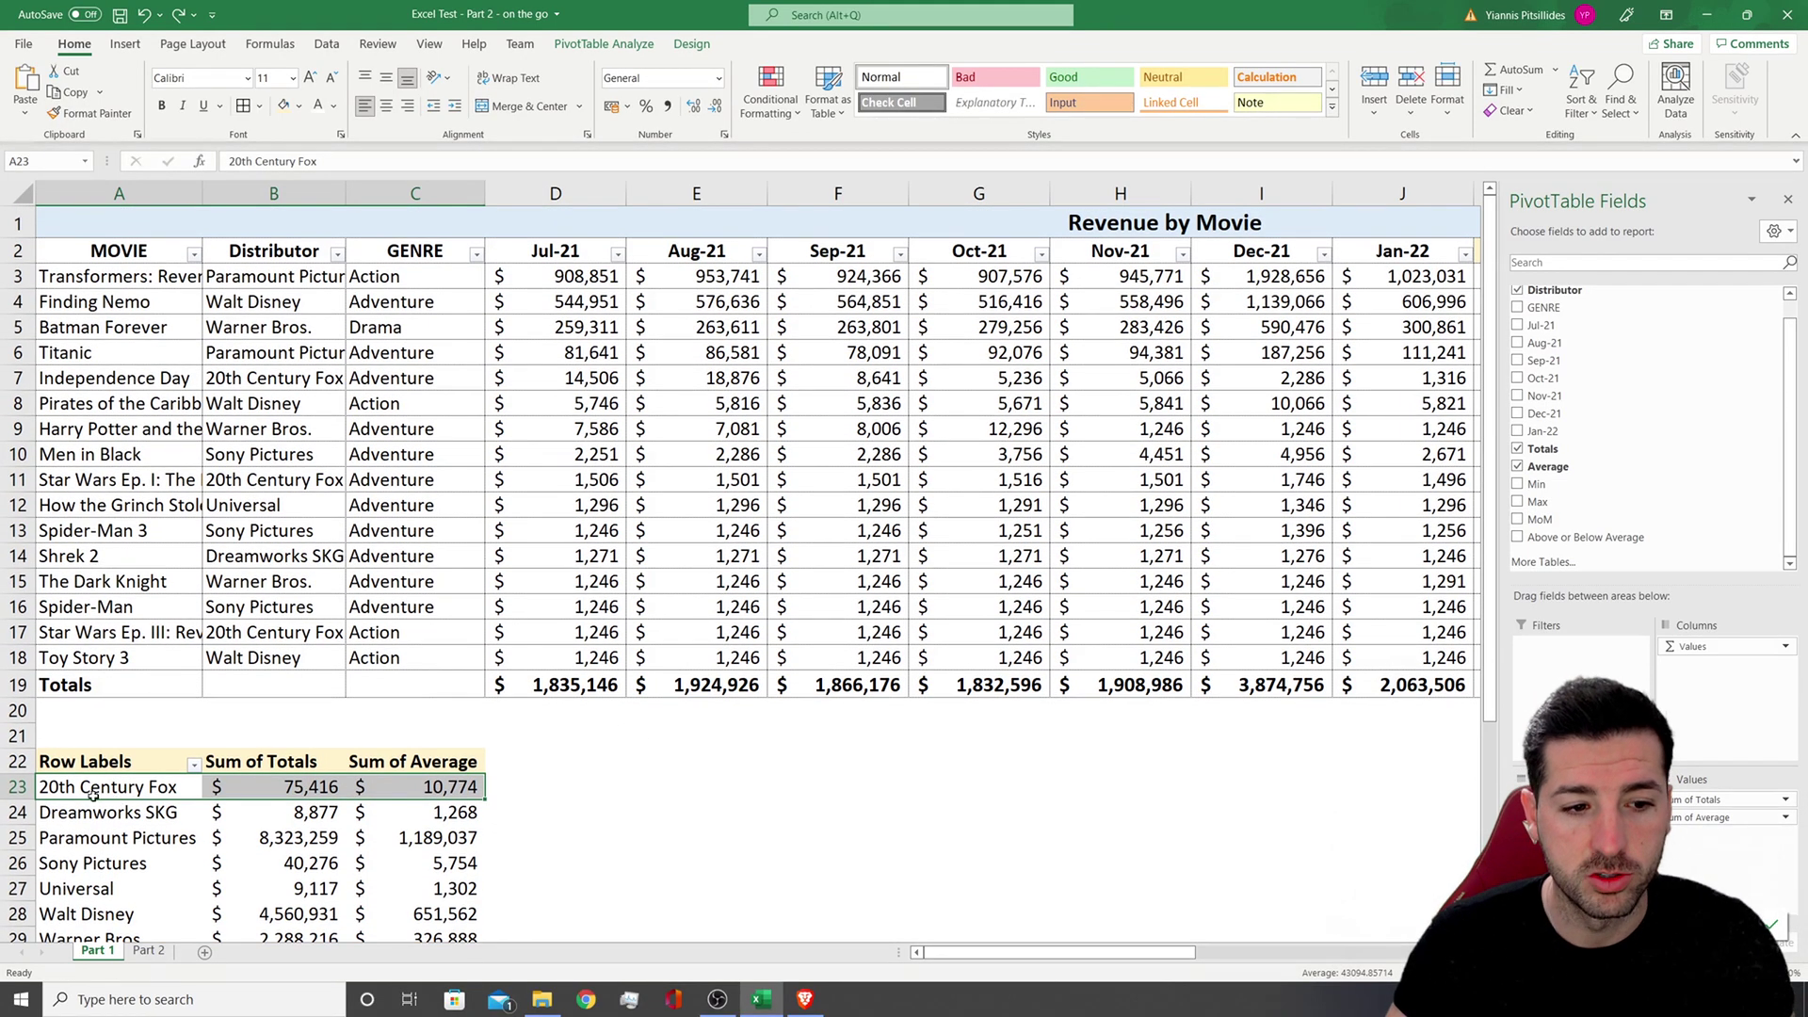
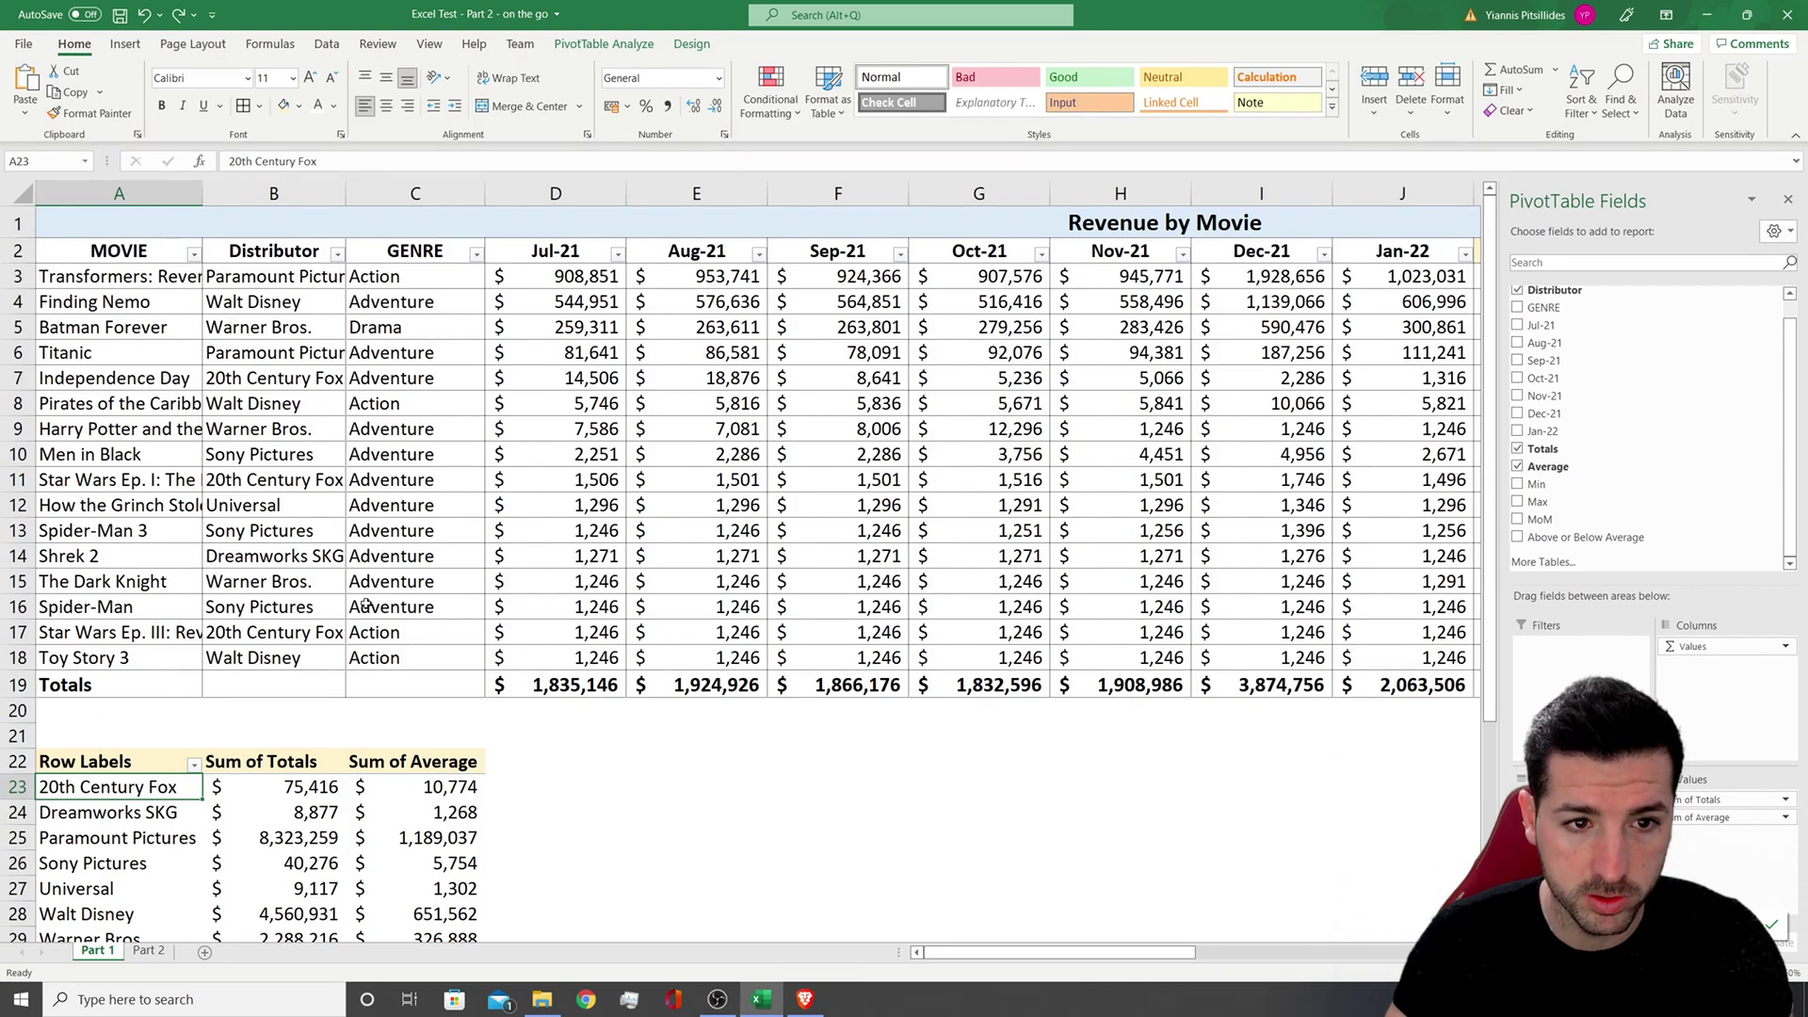
Fill the three 20th Century Fox movie rows 7, 11 and 17 with light gold
left_click(17, 378)
left_click(286, 108)
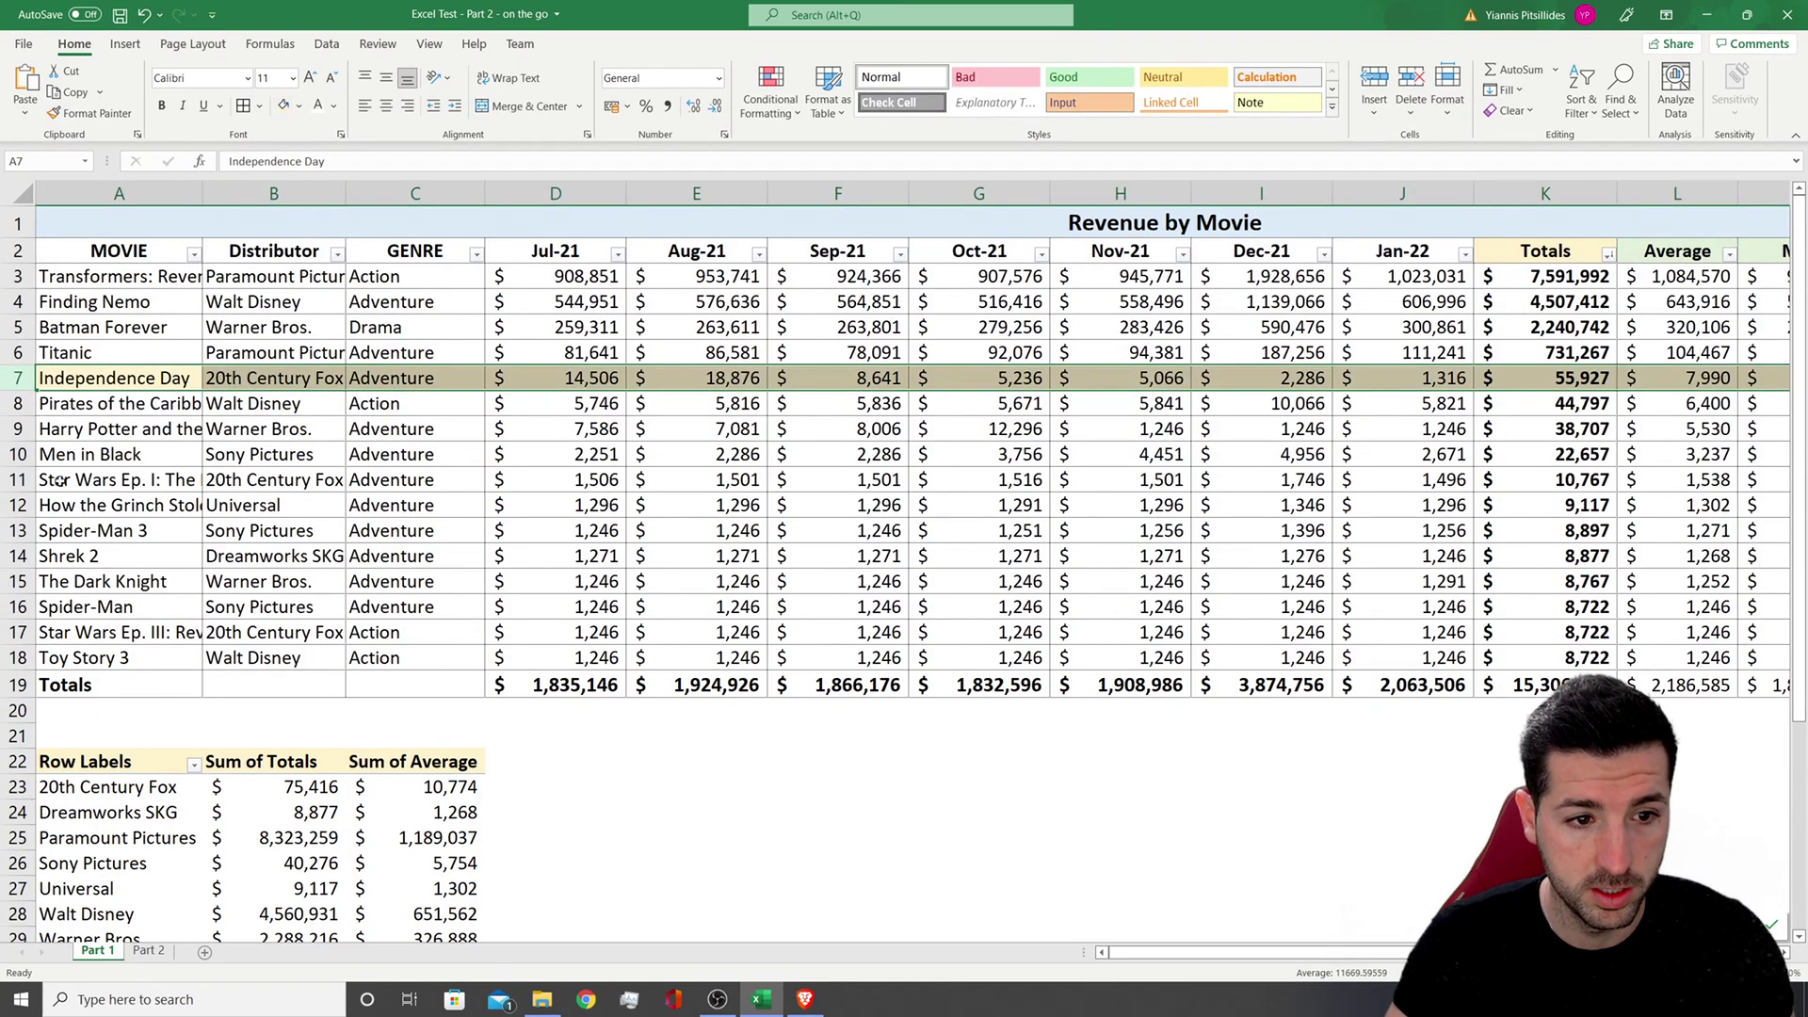
left_click(17, 480)
left_click(284, 106)
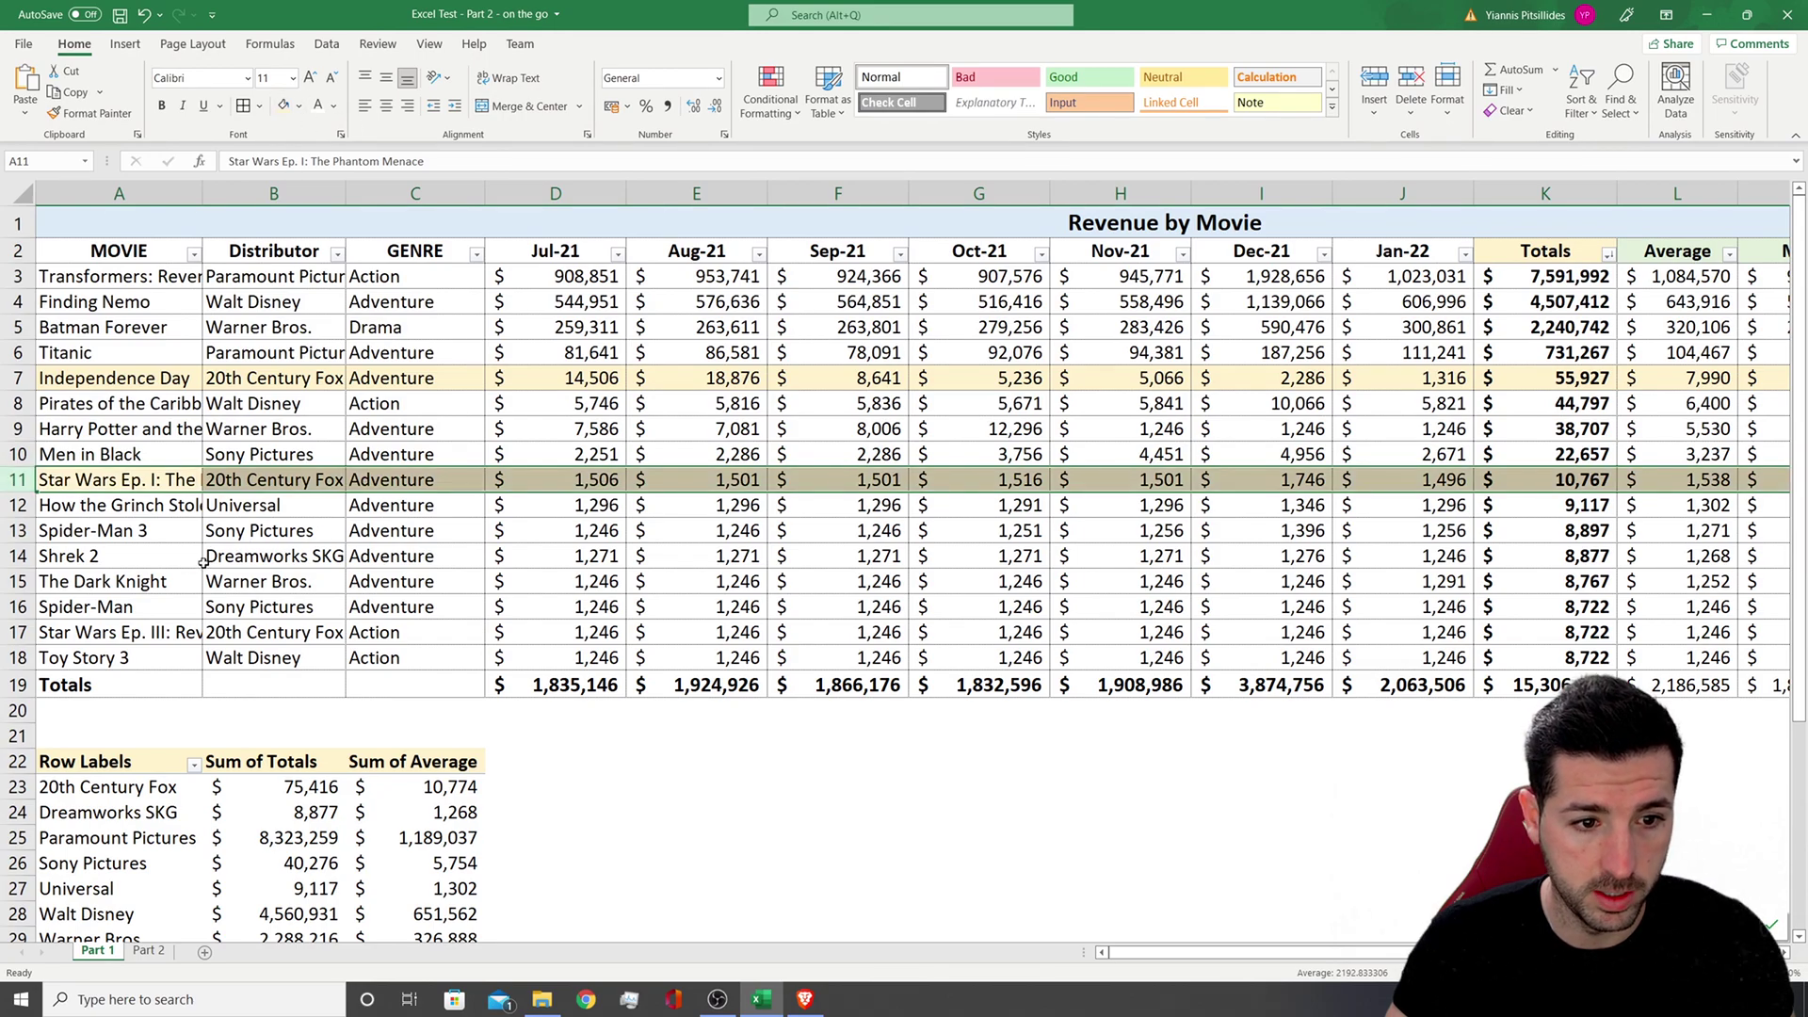
left_click(17, 633)
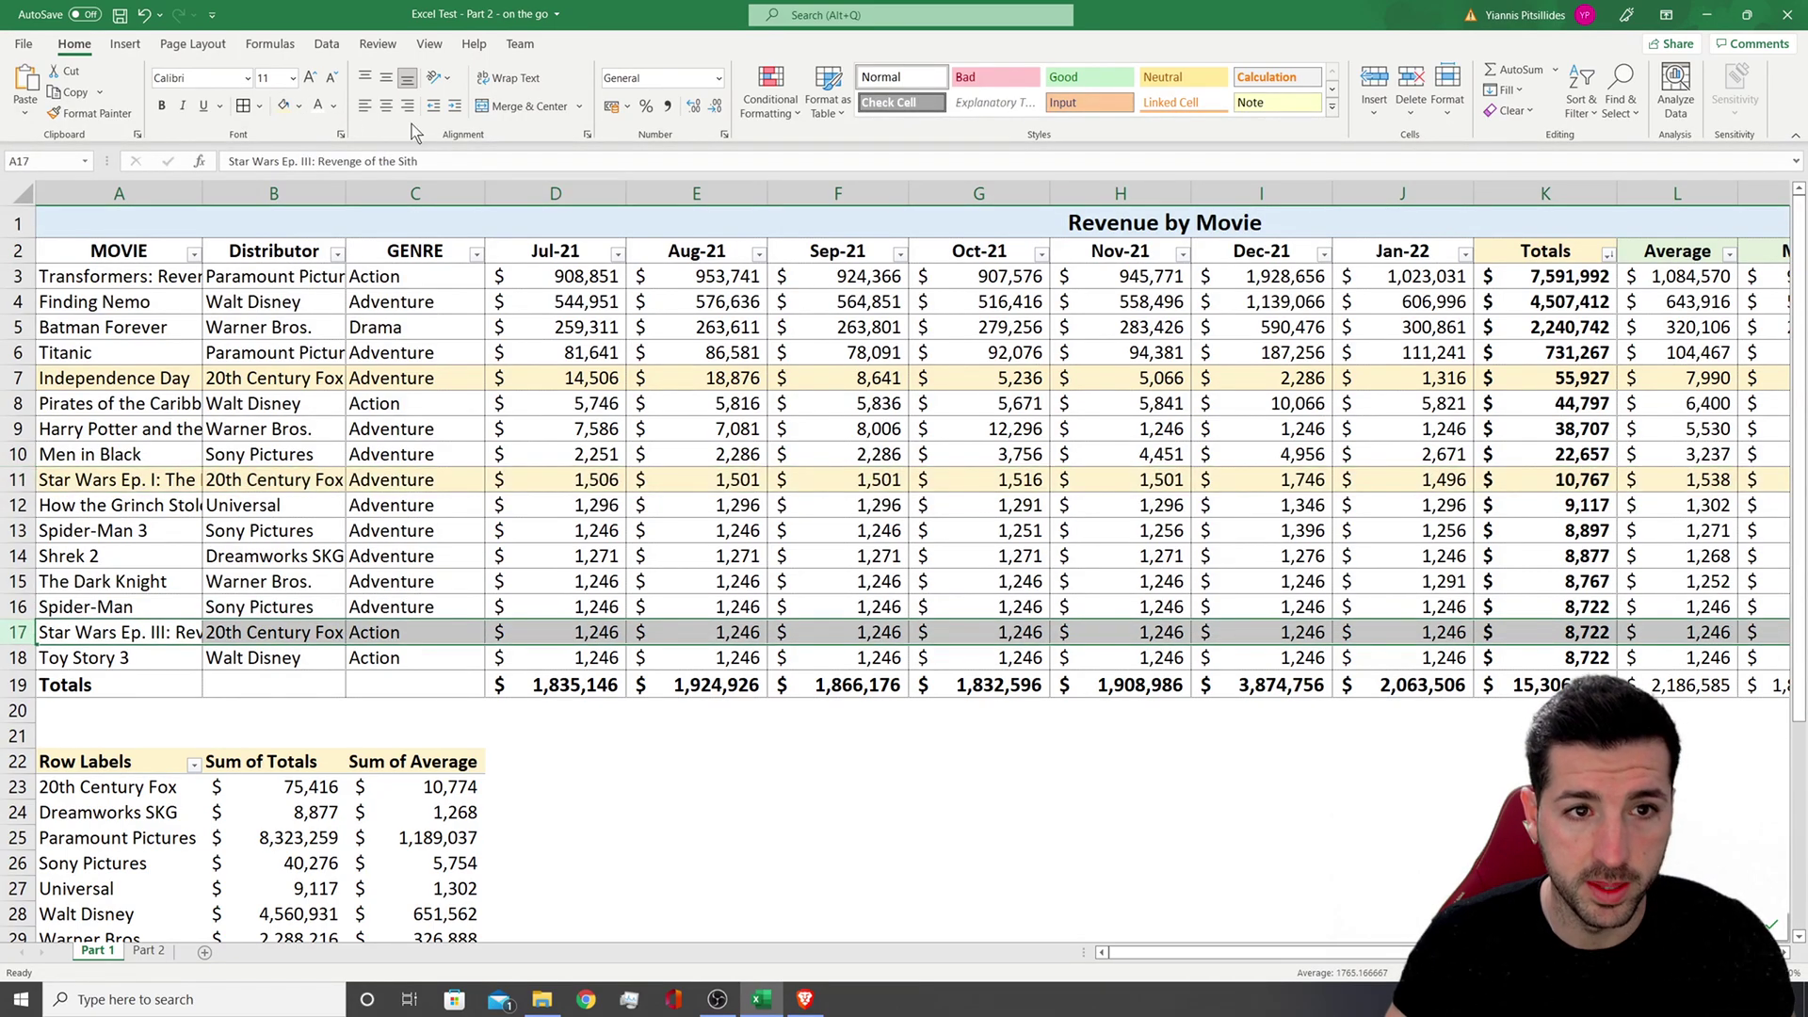
left_click(281, 107)
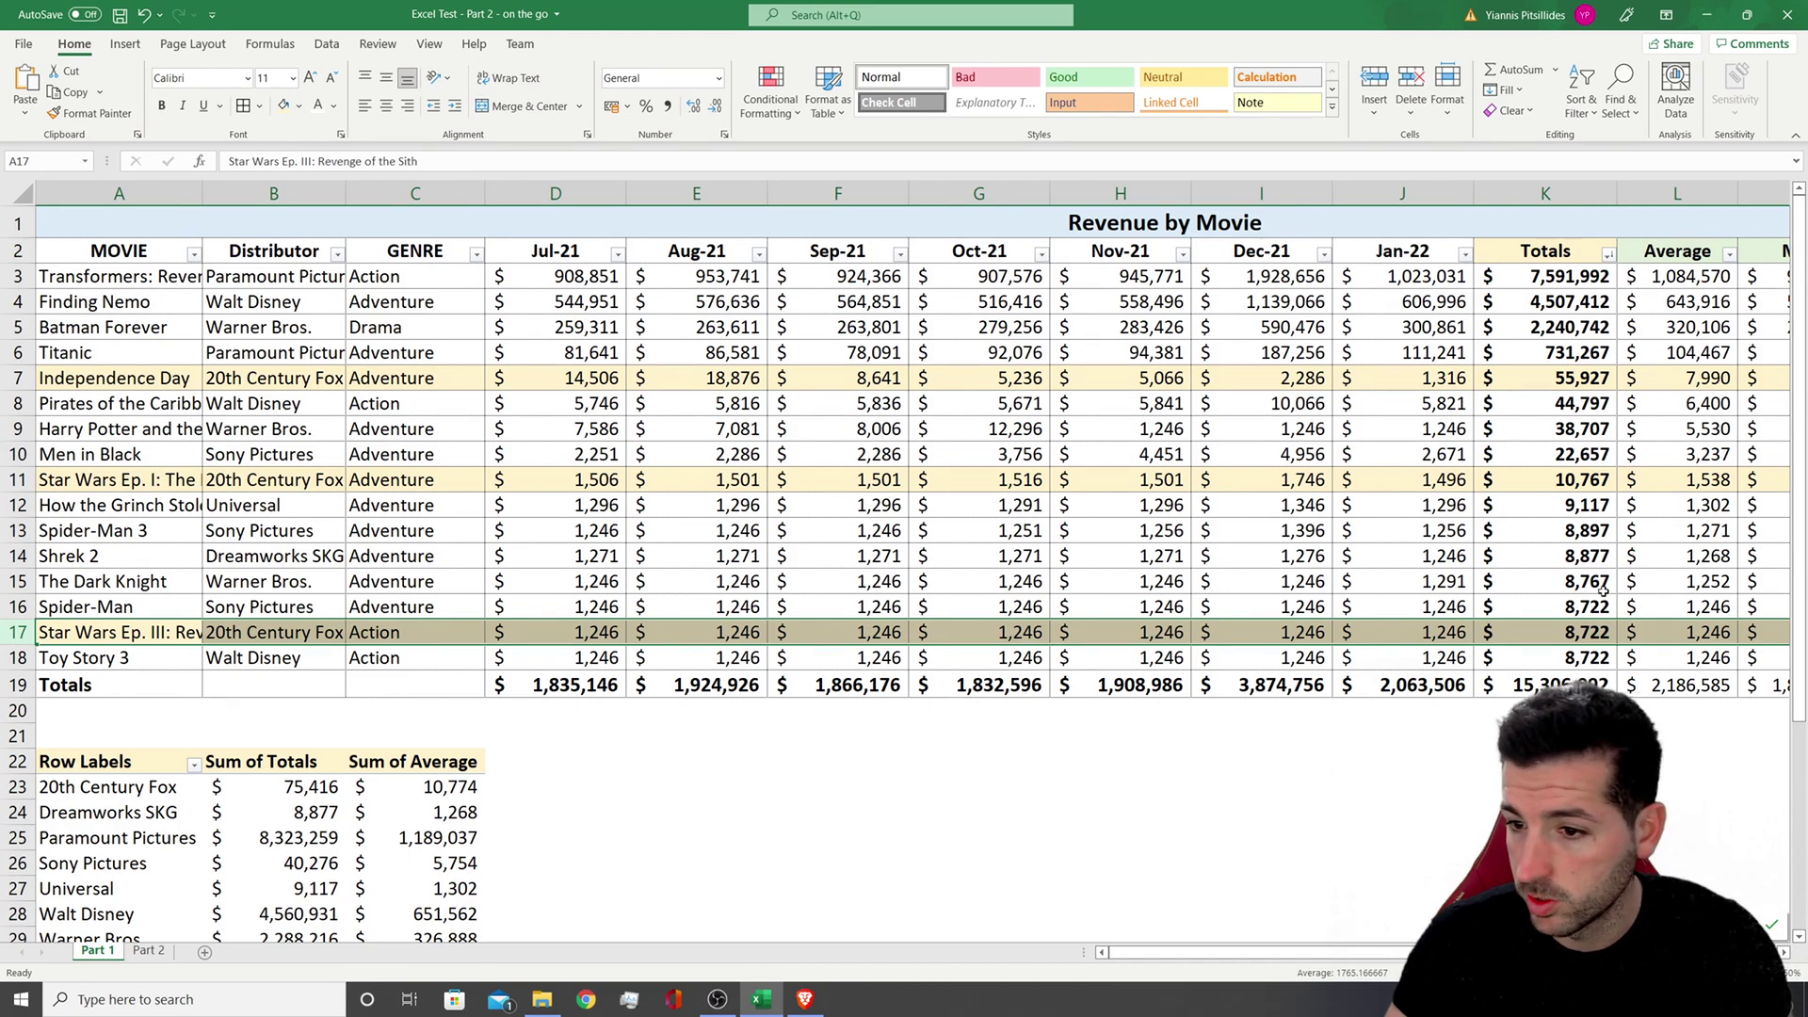
Enter a SUM of the 20th Century Fox Totals cells K7, K11 and K17 in I24 and compare it with the pivot table's total
left_click(1550, 377)
left_click(1534, 482, "ctrl")
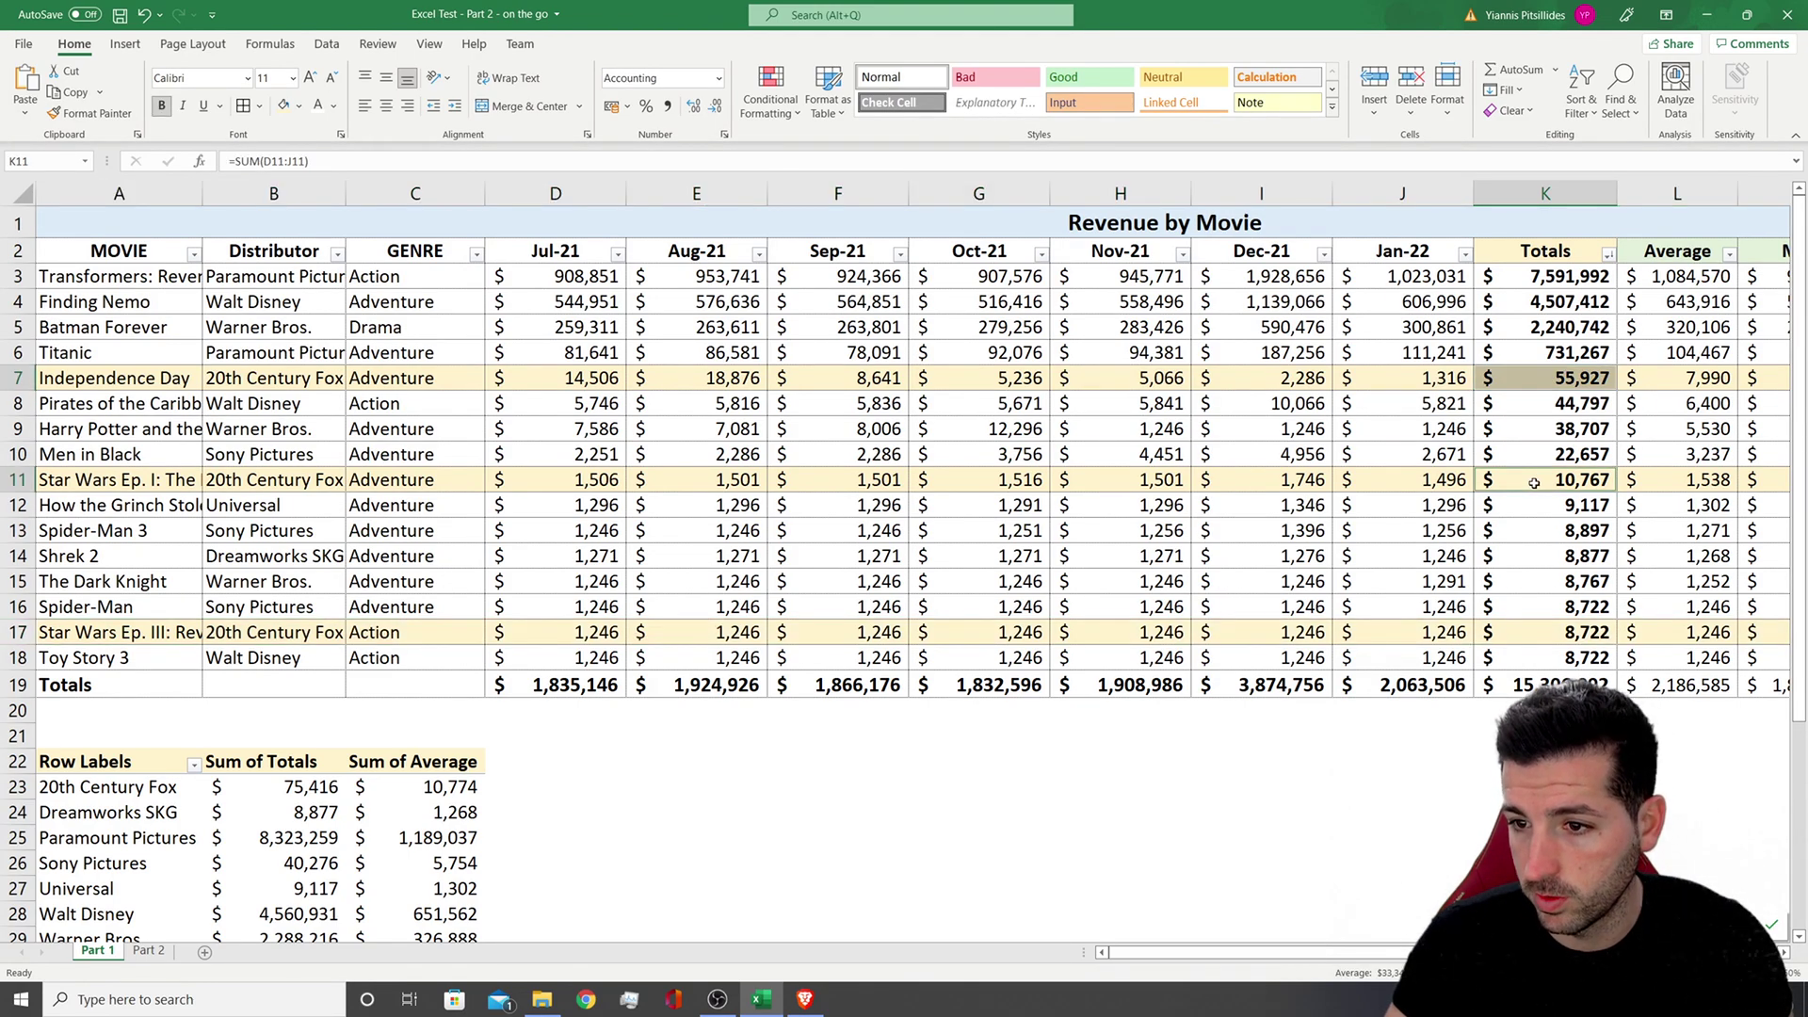
left_click(1536, 632, "ctrl")
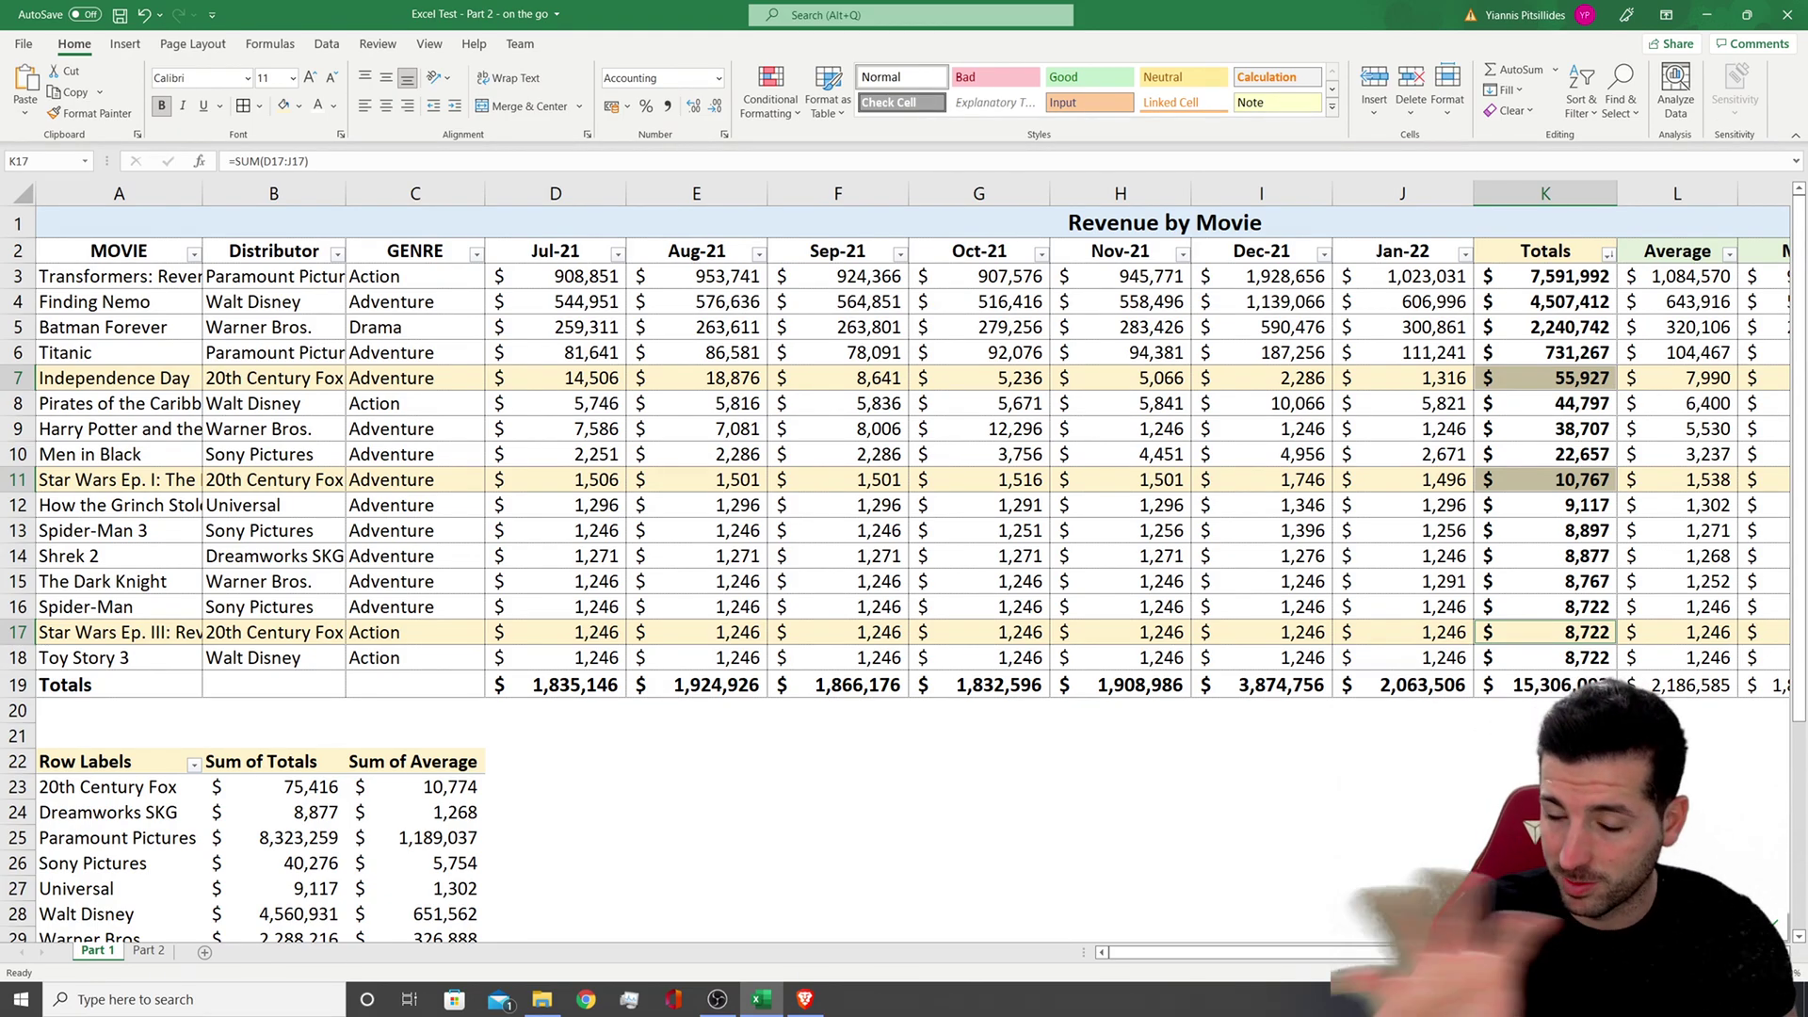
left_click(1221, 802)
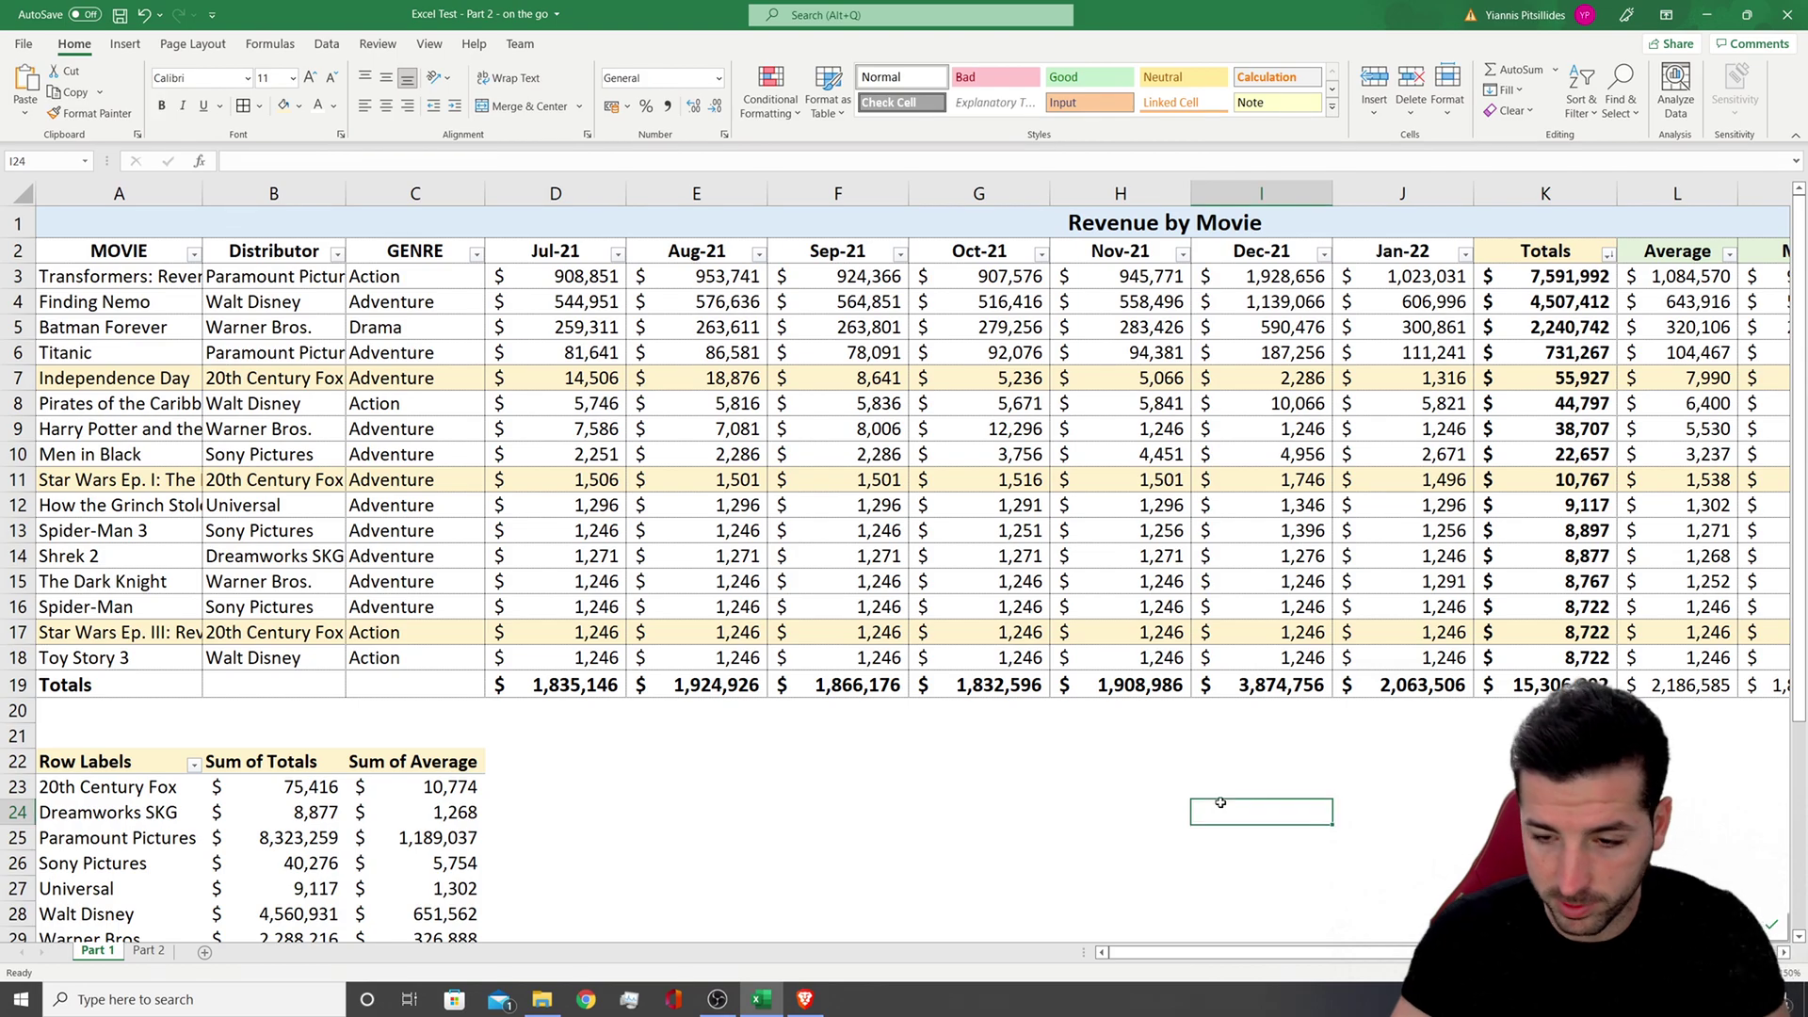
type("=sum(")
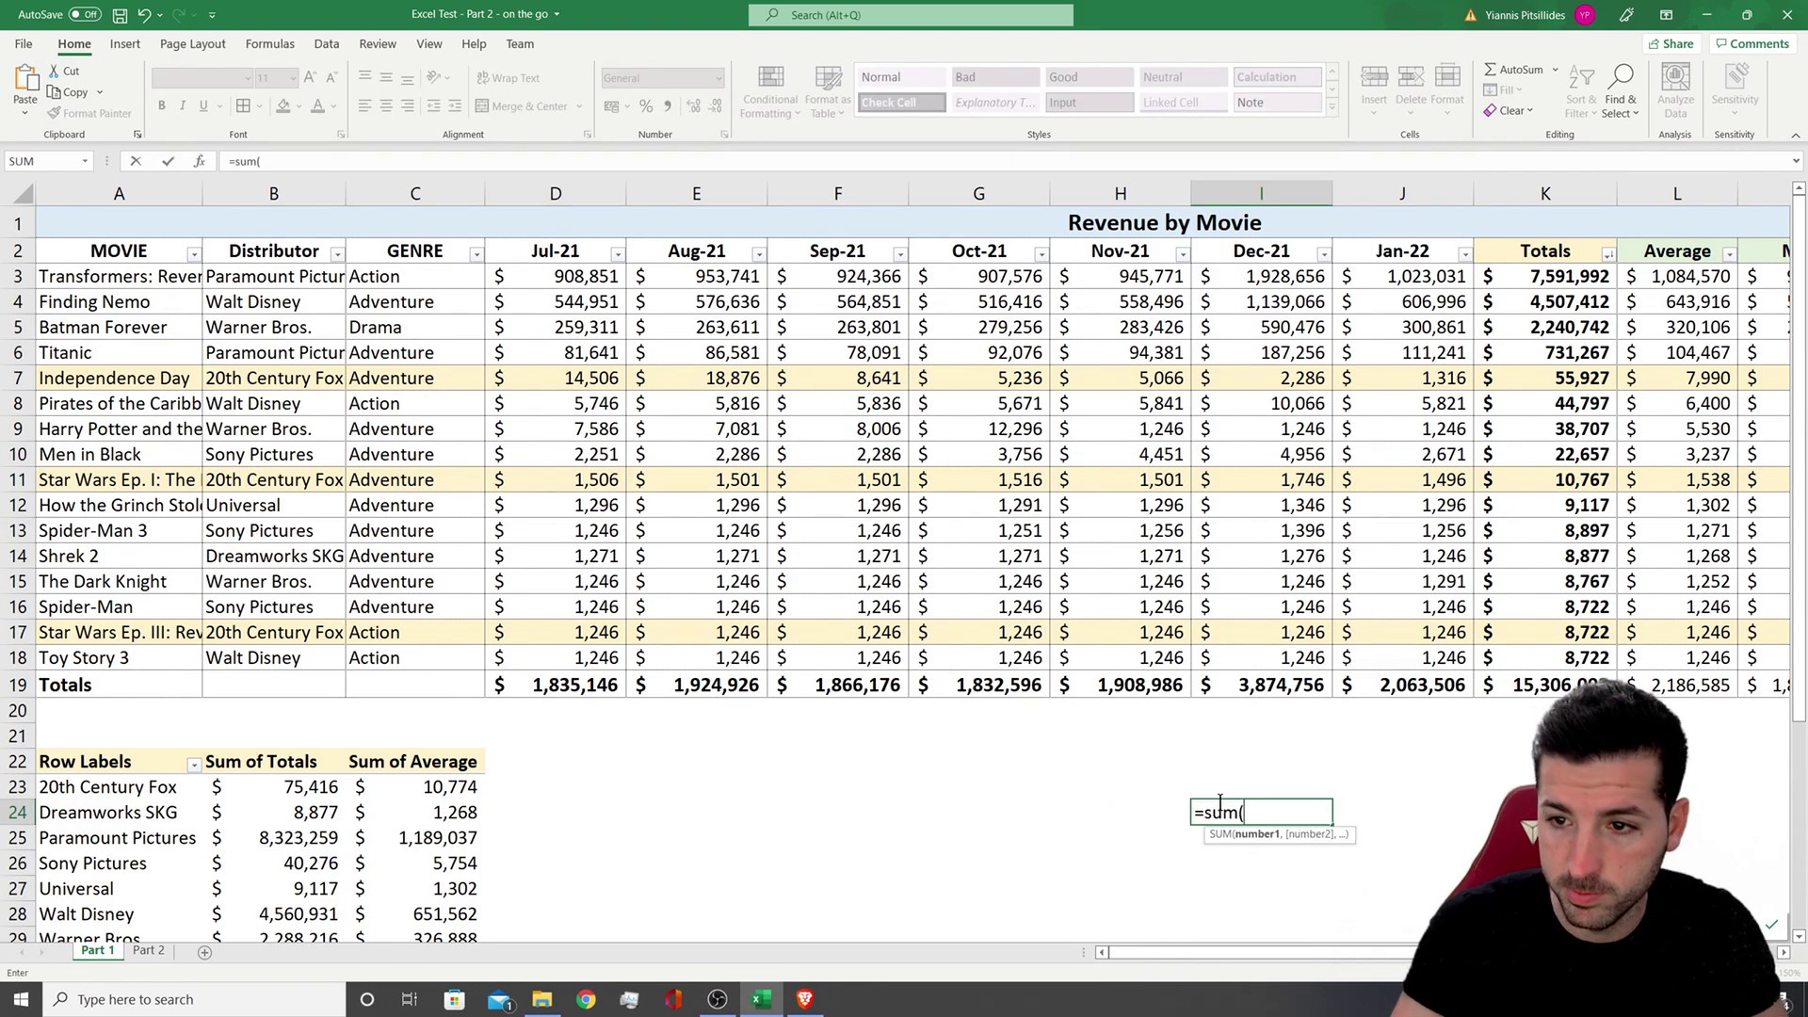
left_click(1575, 381)
left_click(1581, 490, "ctrl")
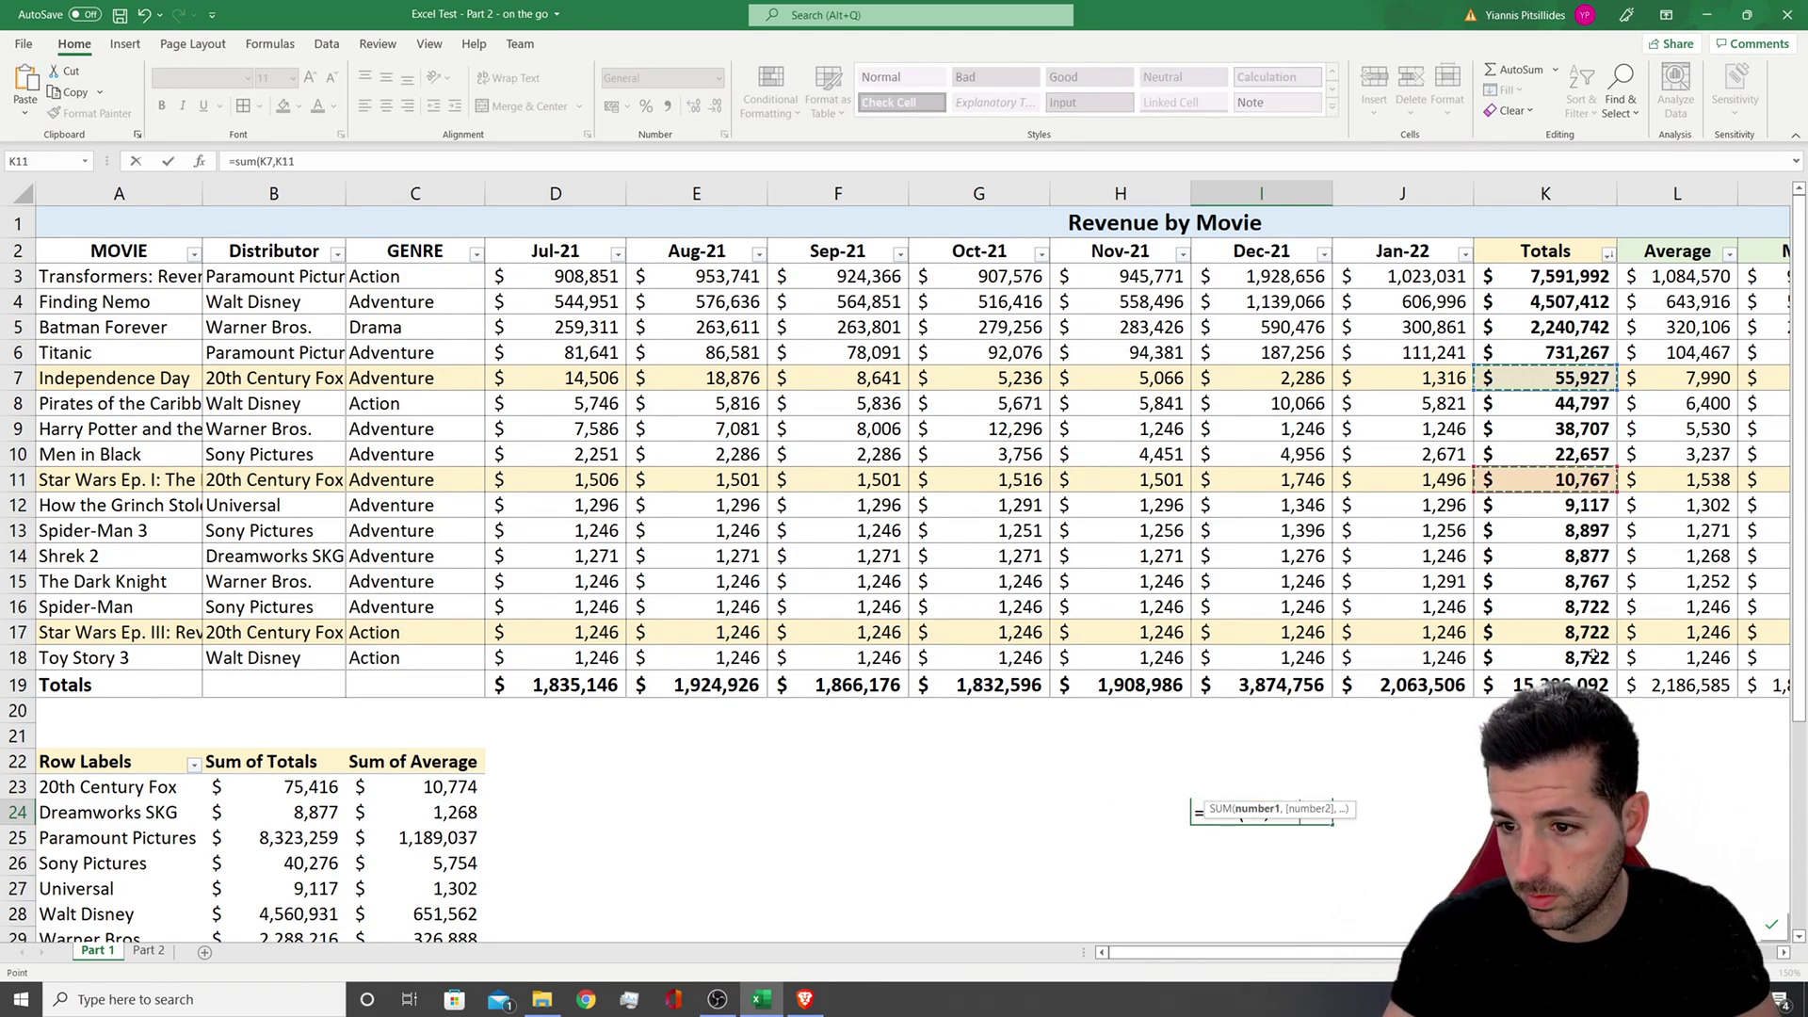
left_click(1588, 633, "ctrl")
key("Return")
left_click(1298, 822)
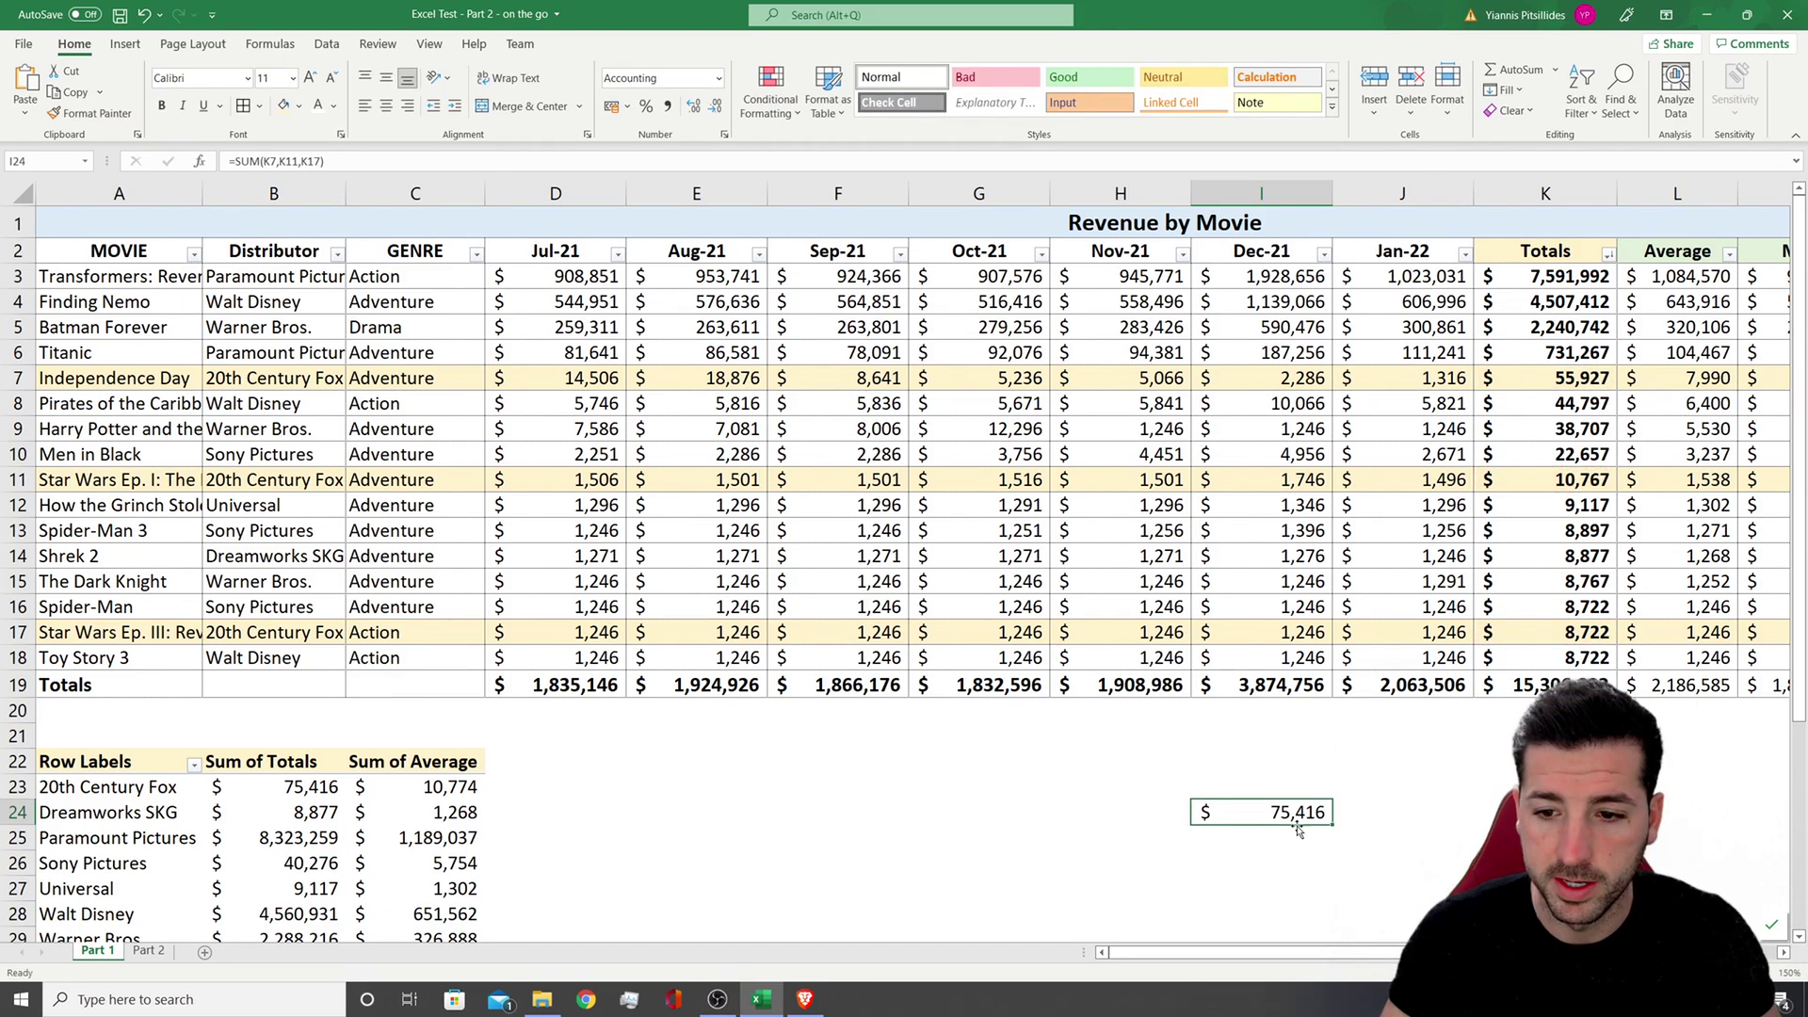
left_click(325, 794)
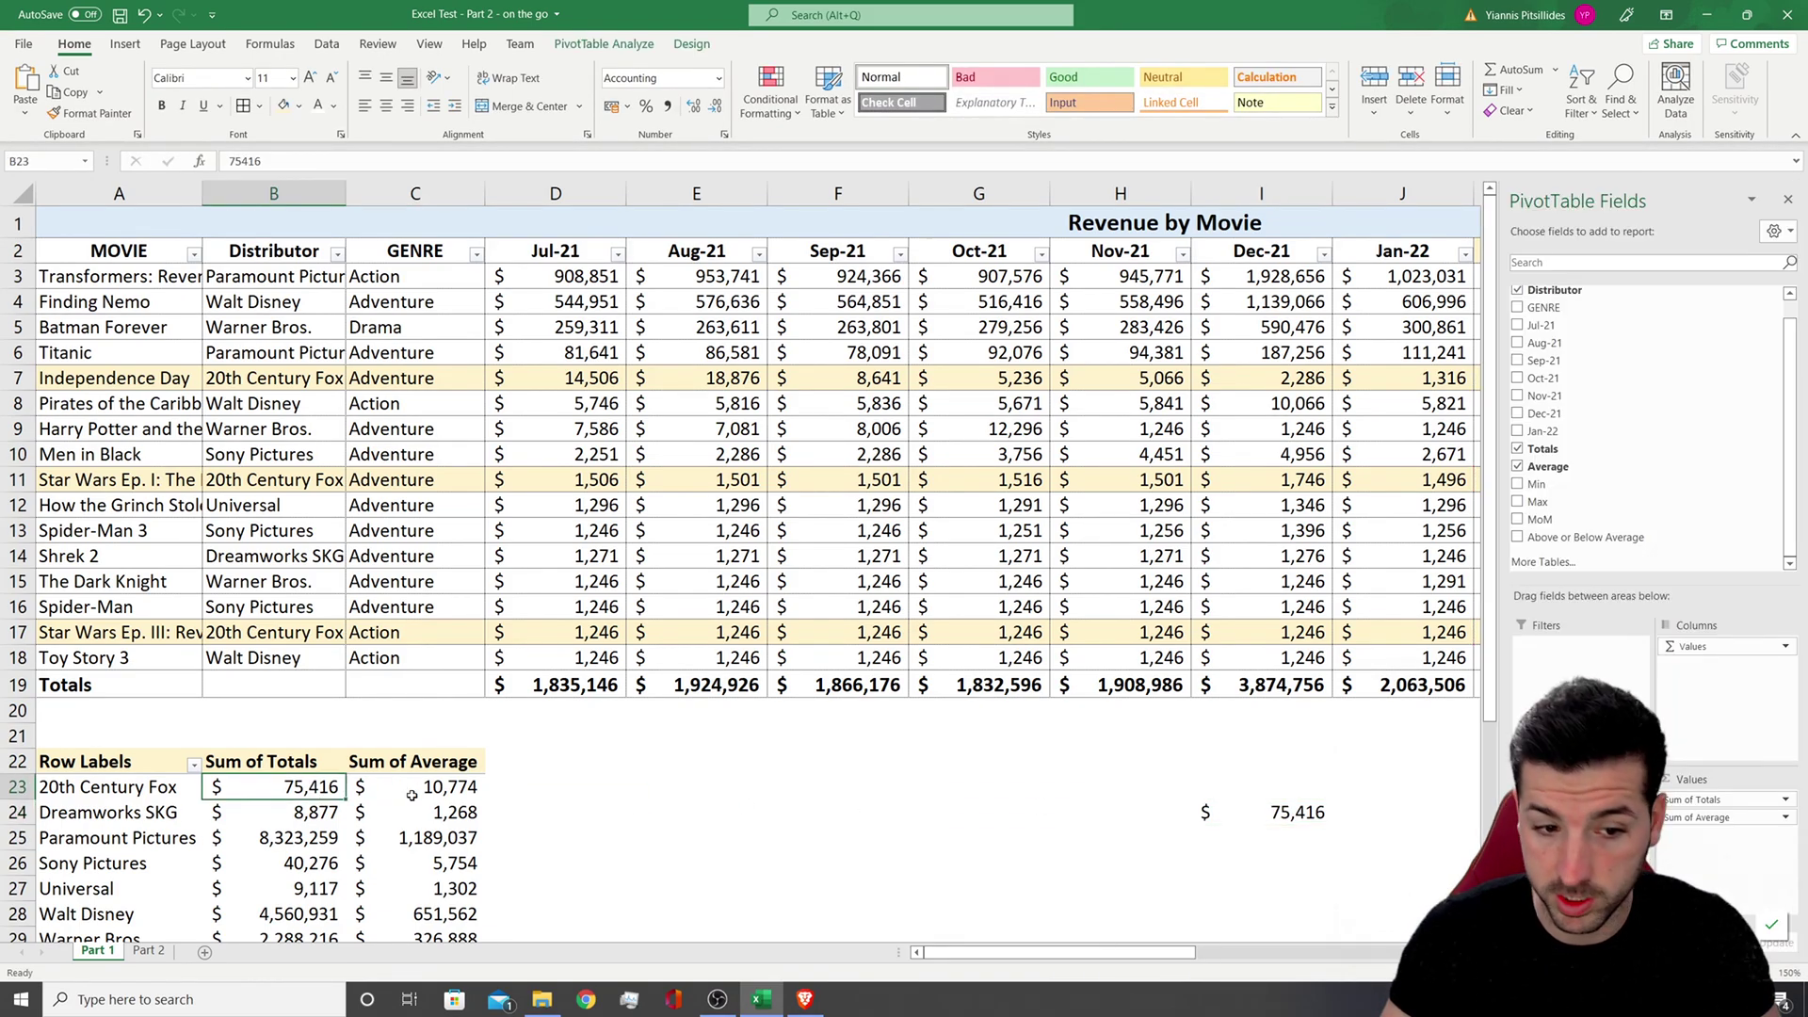
Enter an AVERAGE formula in H24 over the 20th Century Fox Totals cells K7, K11 and K17
left_click(1335, 819)
left_click(1075, 819)
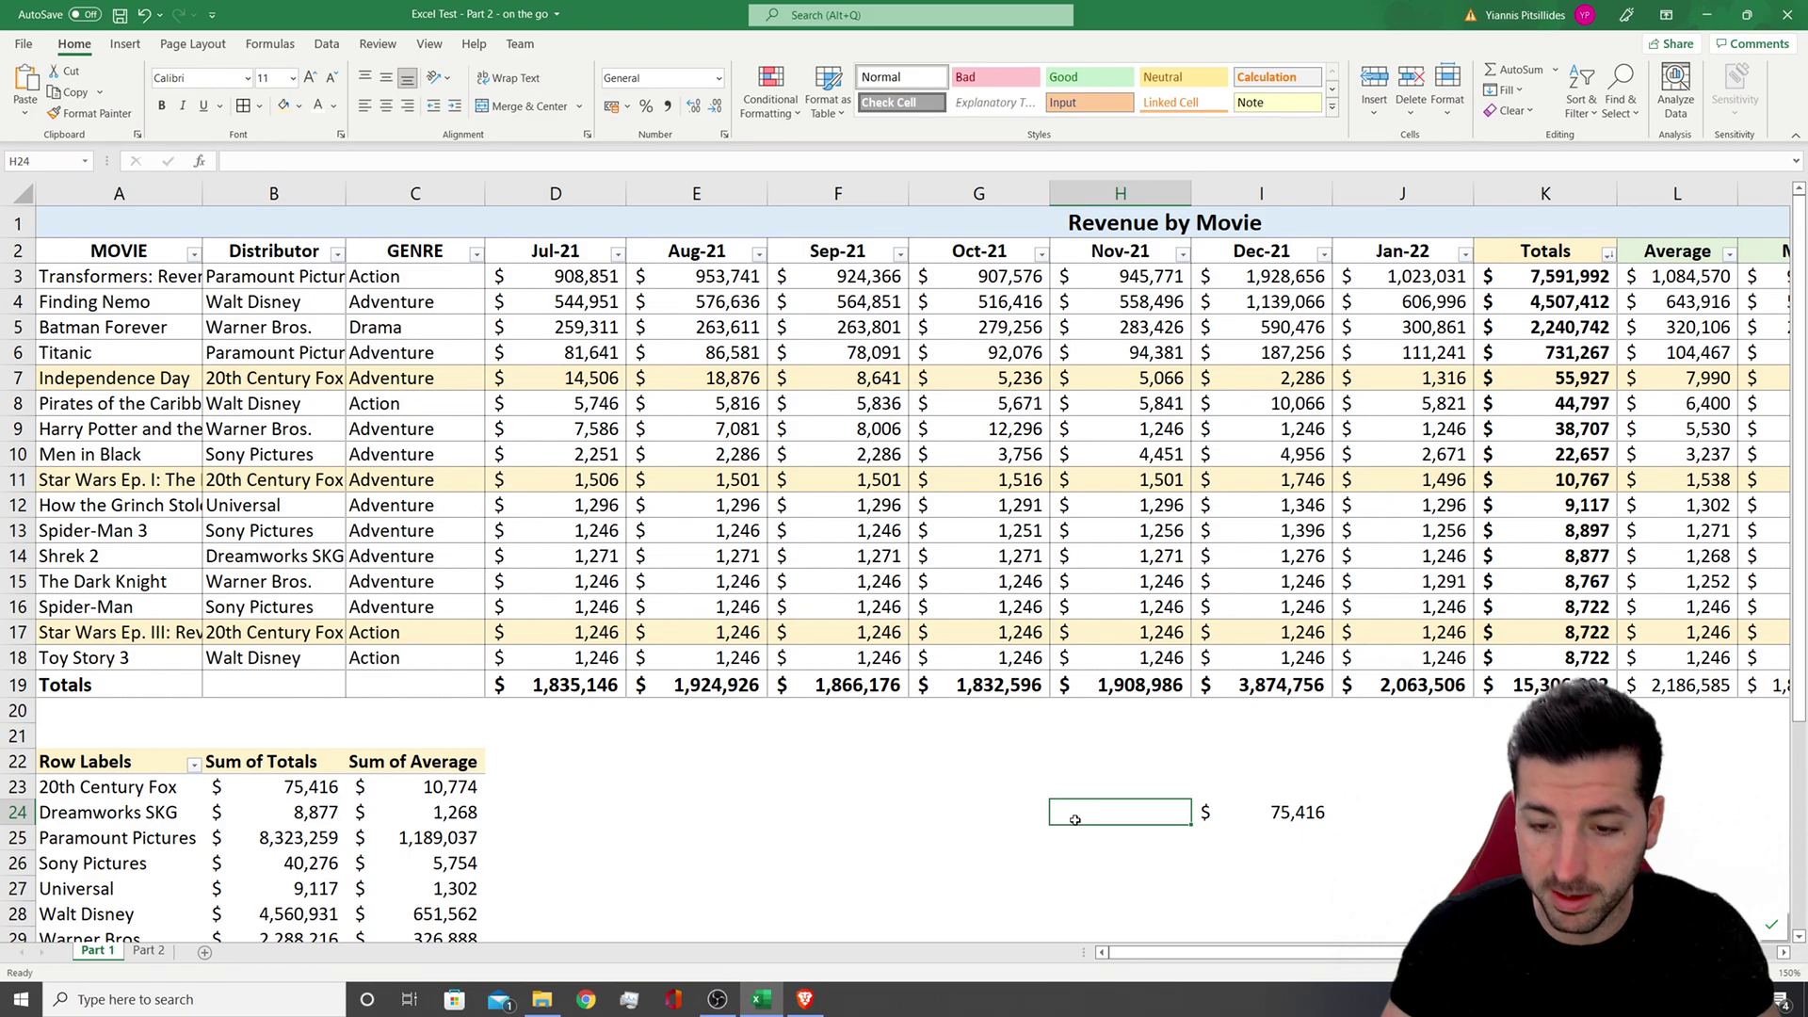
type("=average(")
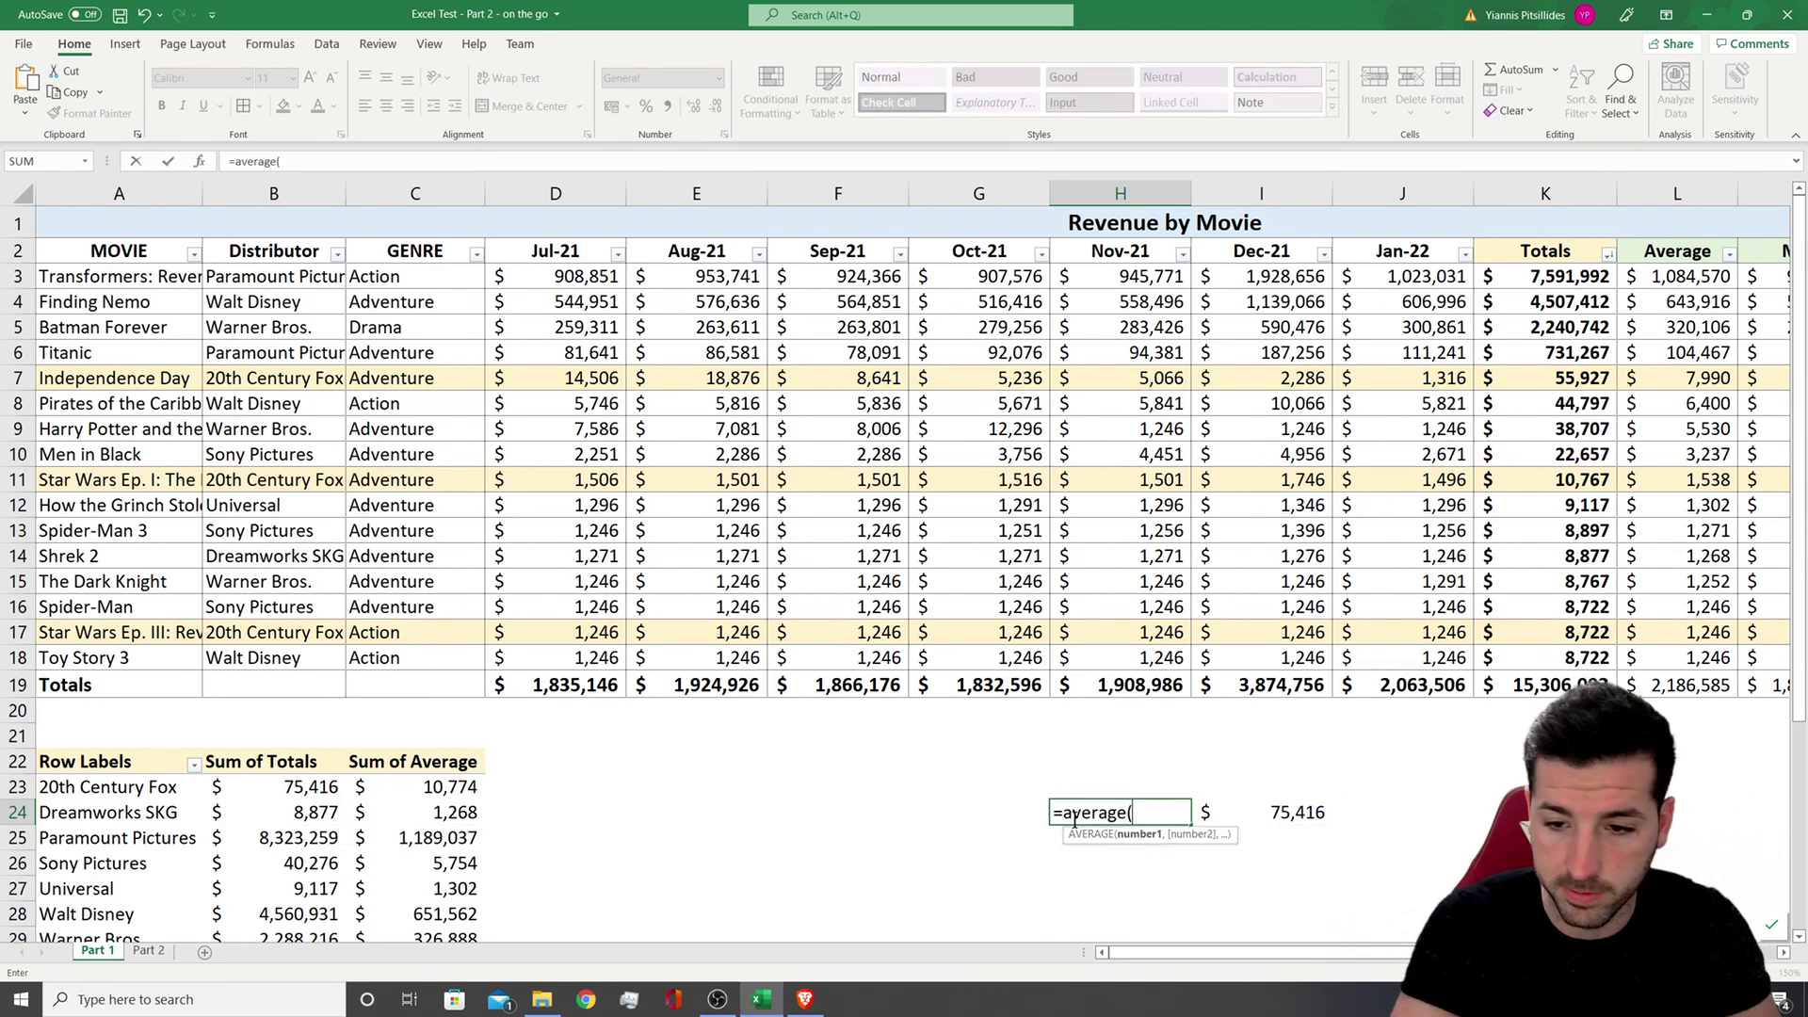
left_click(1582, 378, "ctrl")
left_click(1582, 479, "ctrl")
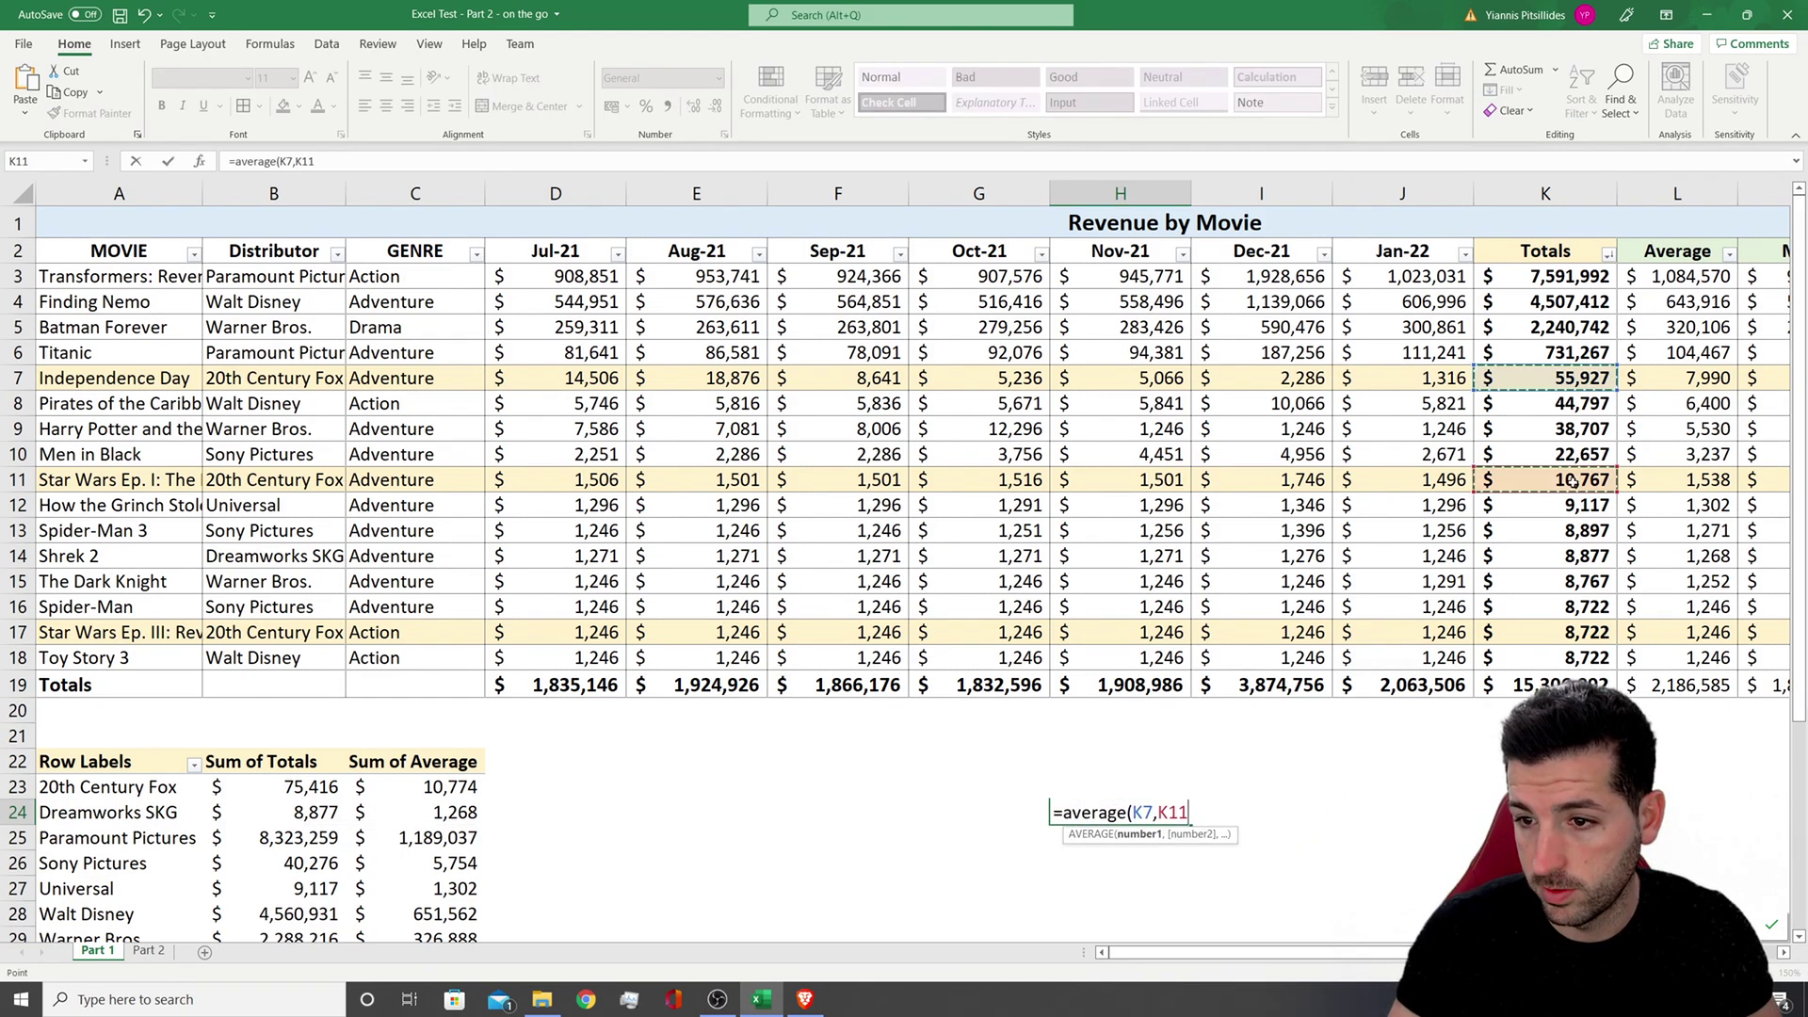
left_click(1585, 633, "ctrl")
type(")")
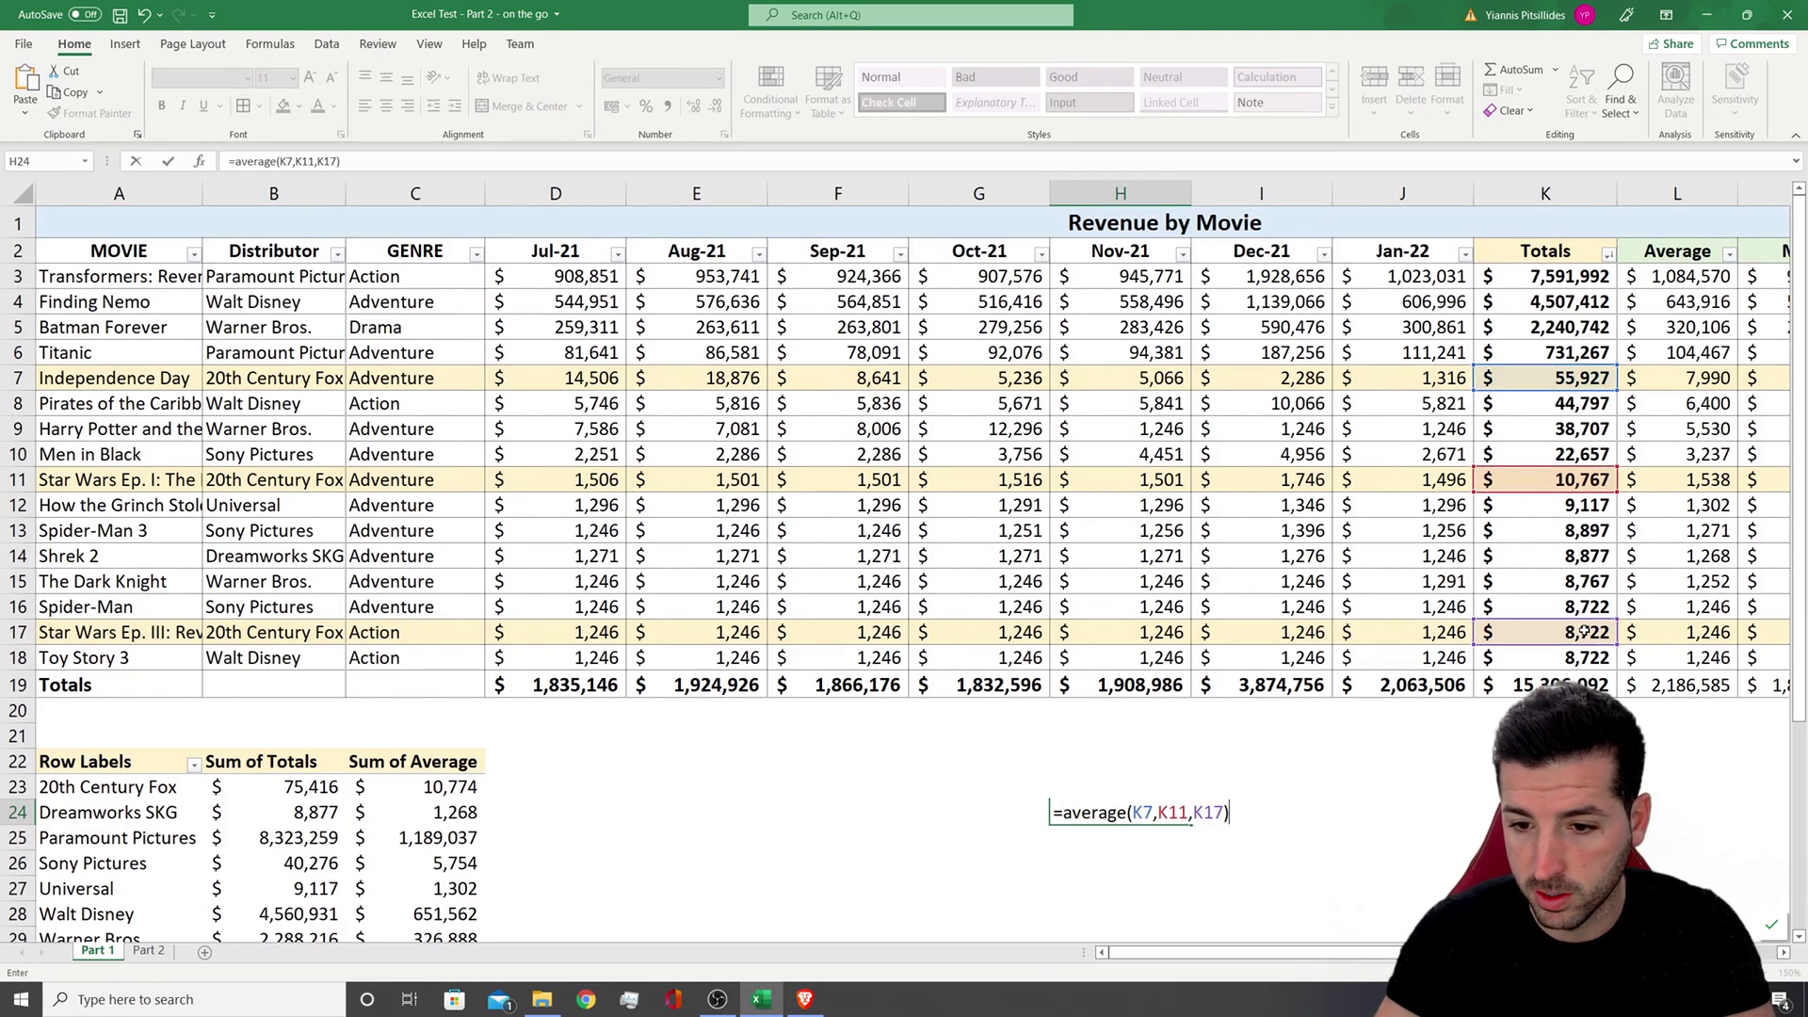
key("Return")
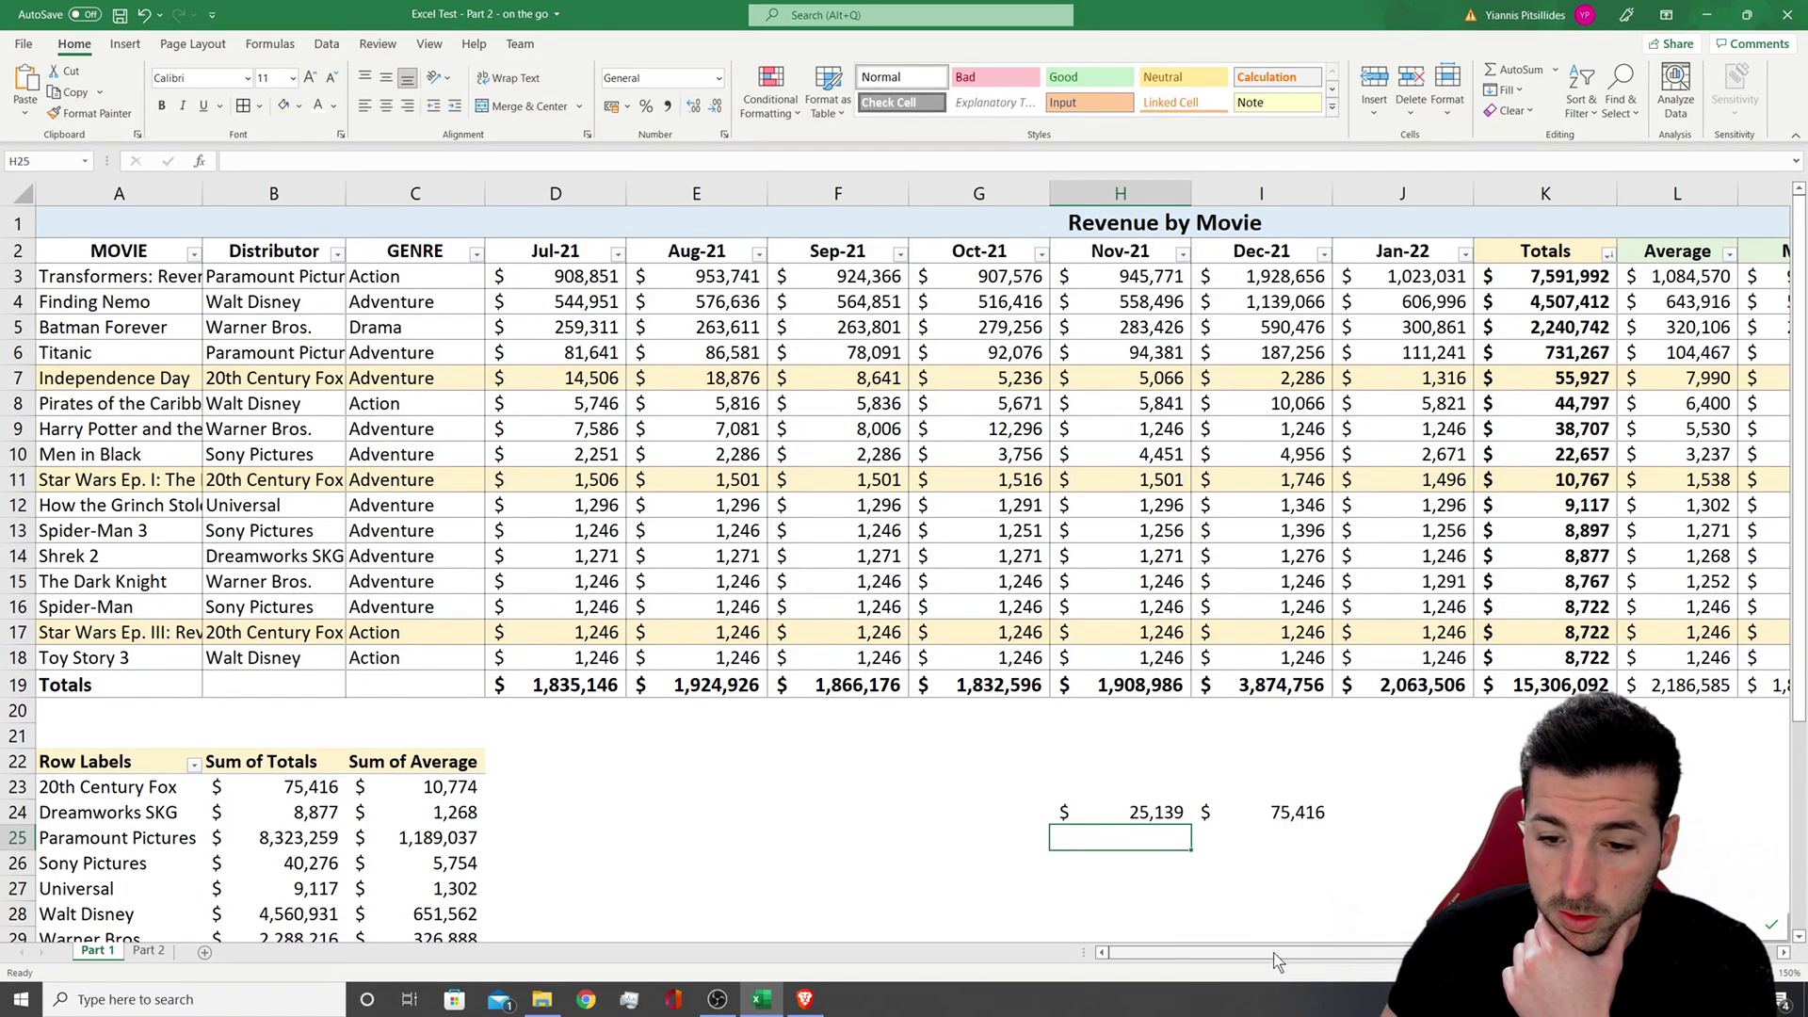
Examine the pivot table's Sum of Average values and the Average column cells of the three highlighted movies
left_click(433, 863)
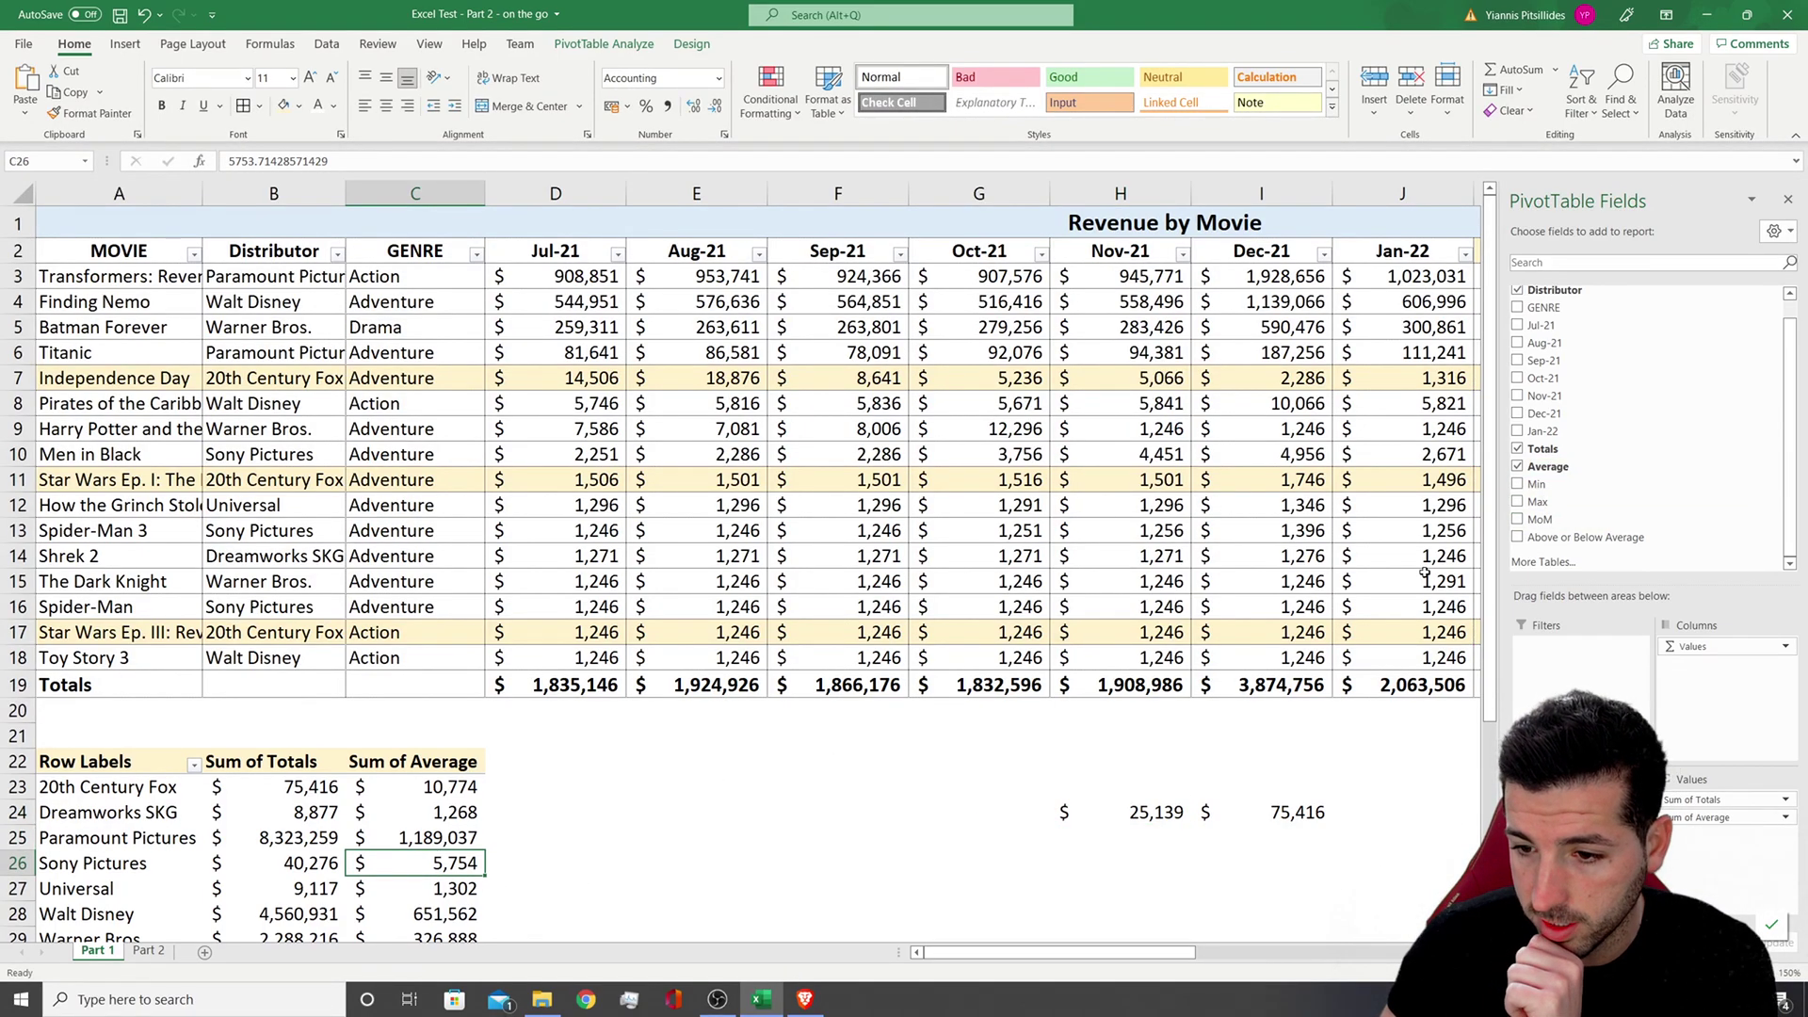
left_click(1787, 200)
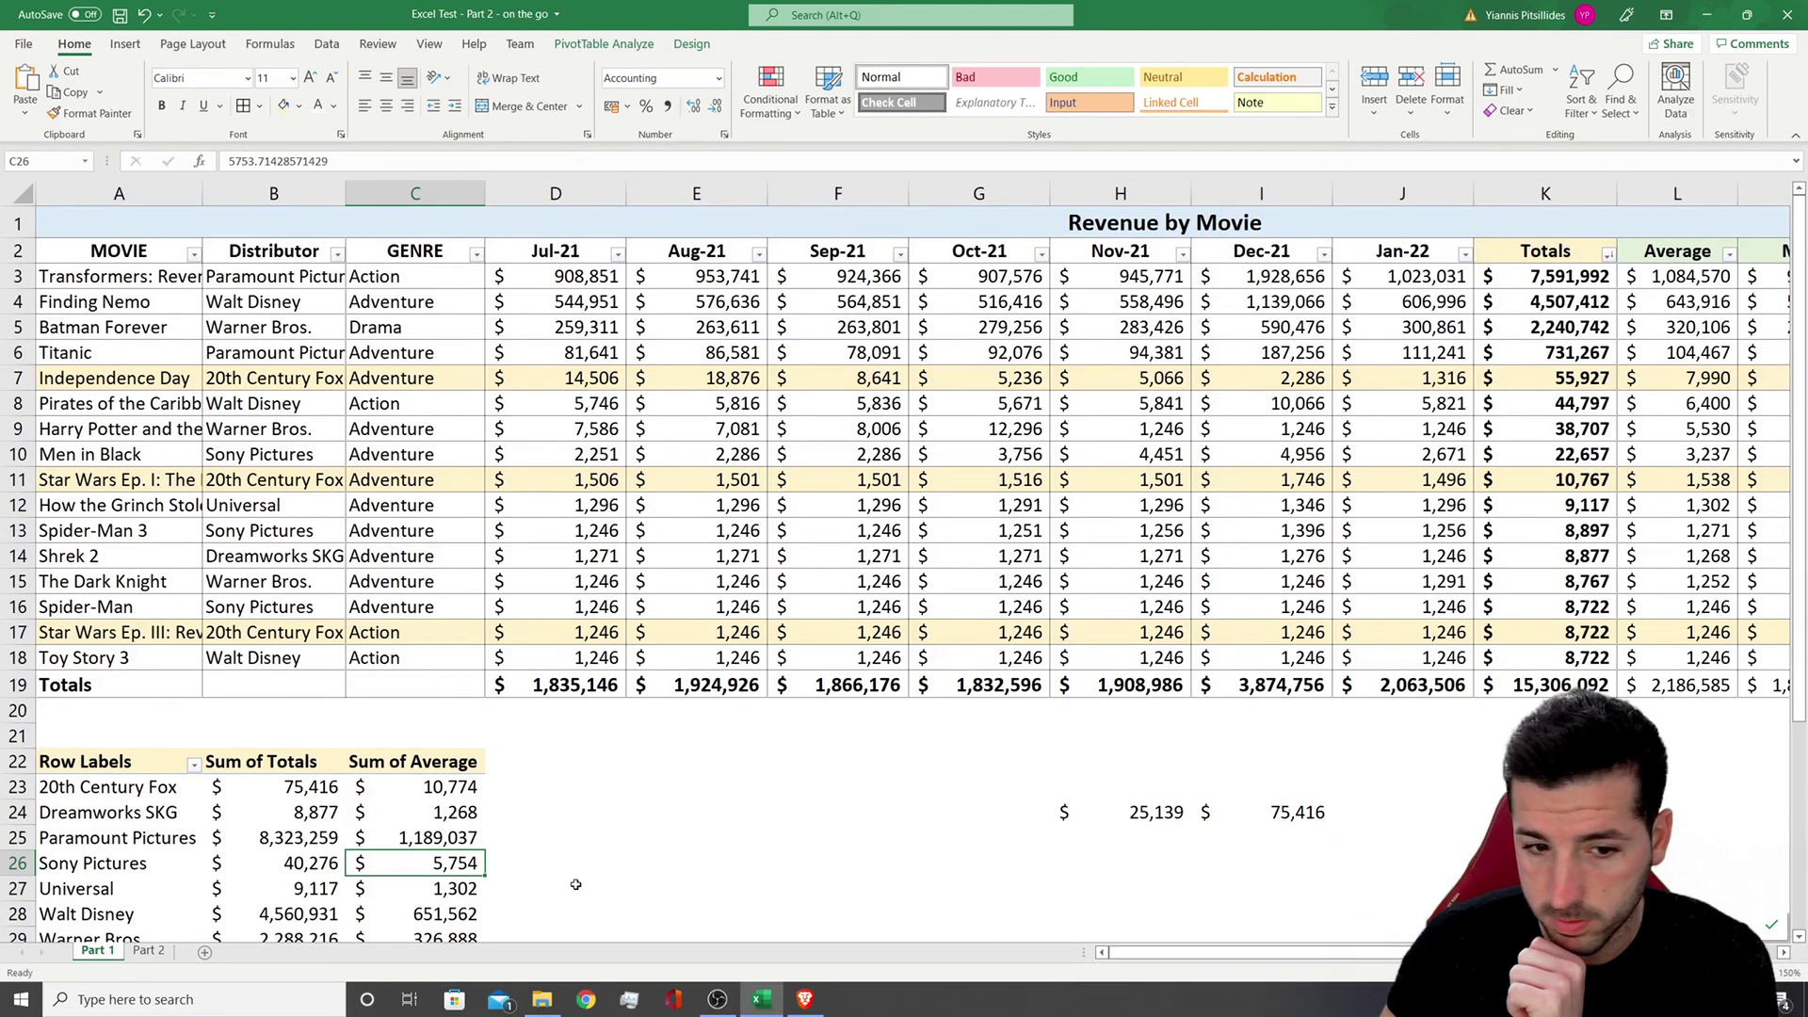
right_click(395, 814)
left_click(443, 796)
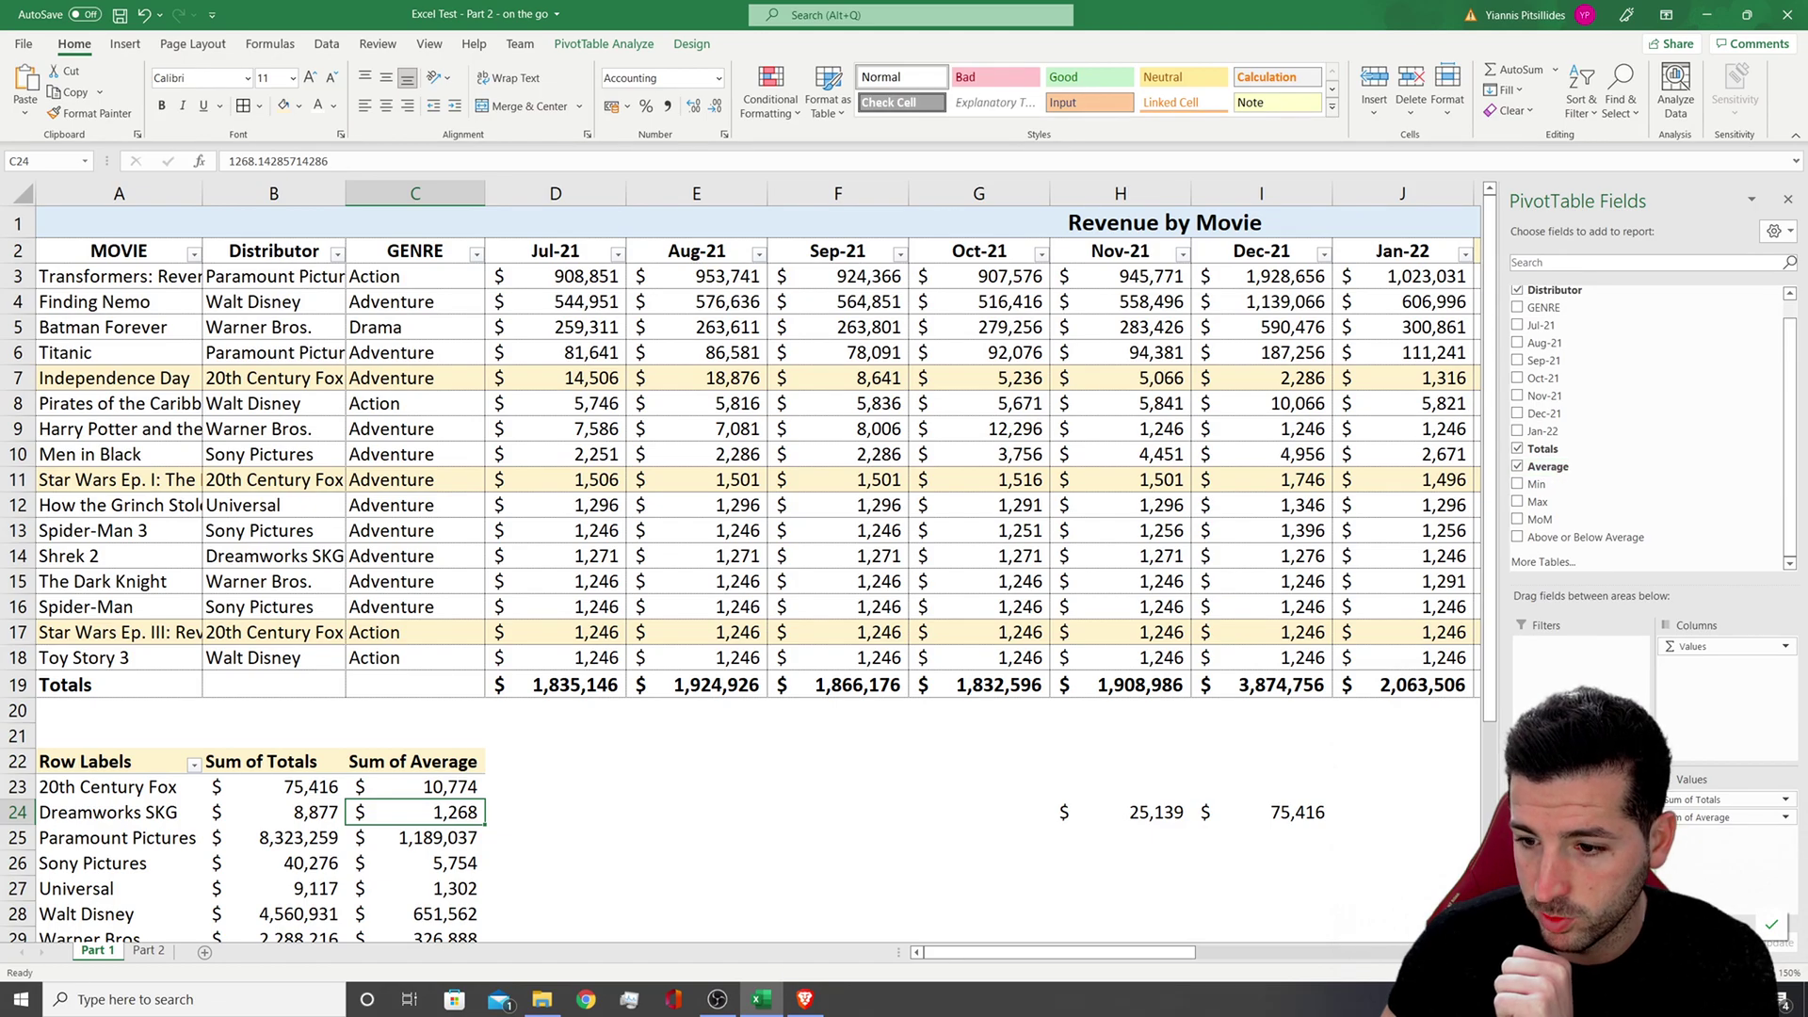
left_click(1392, 786)
left_click(1681, 256)
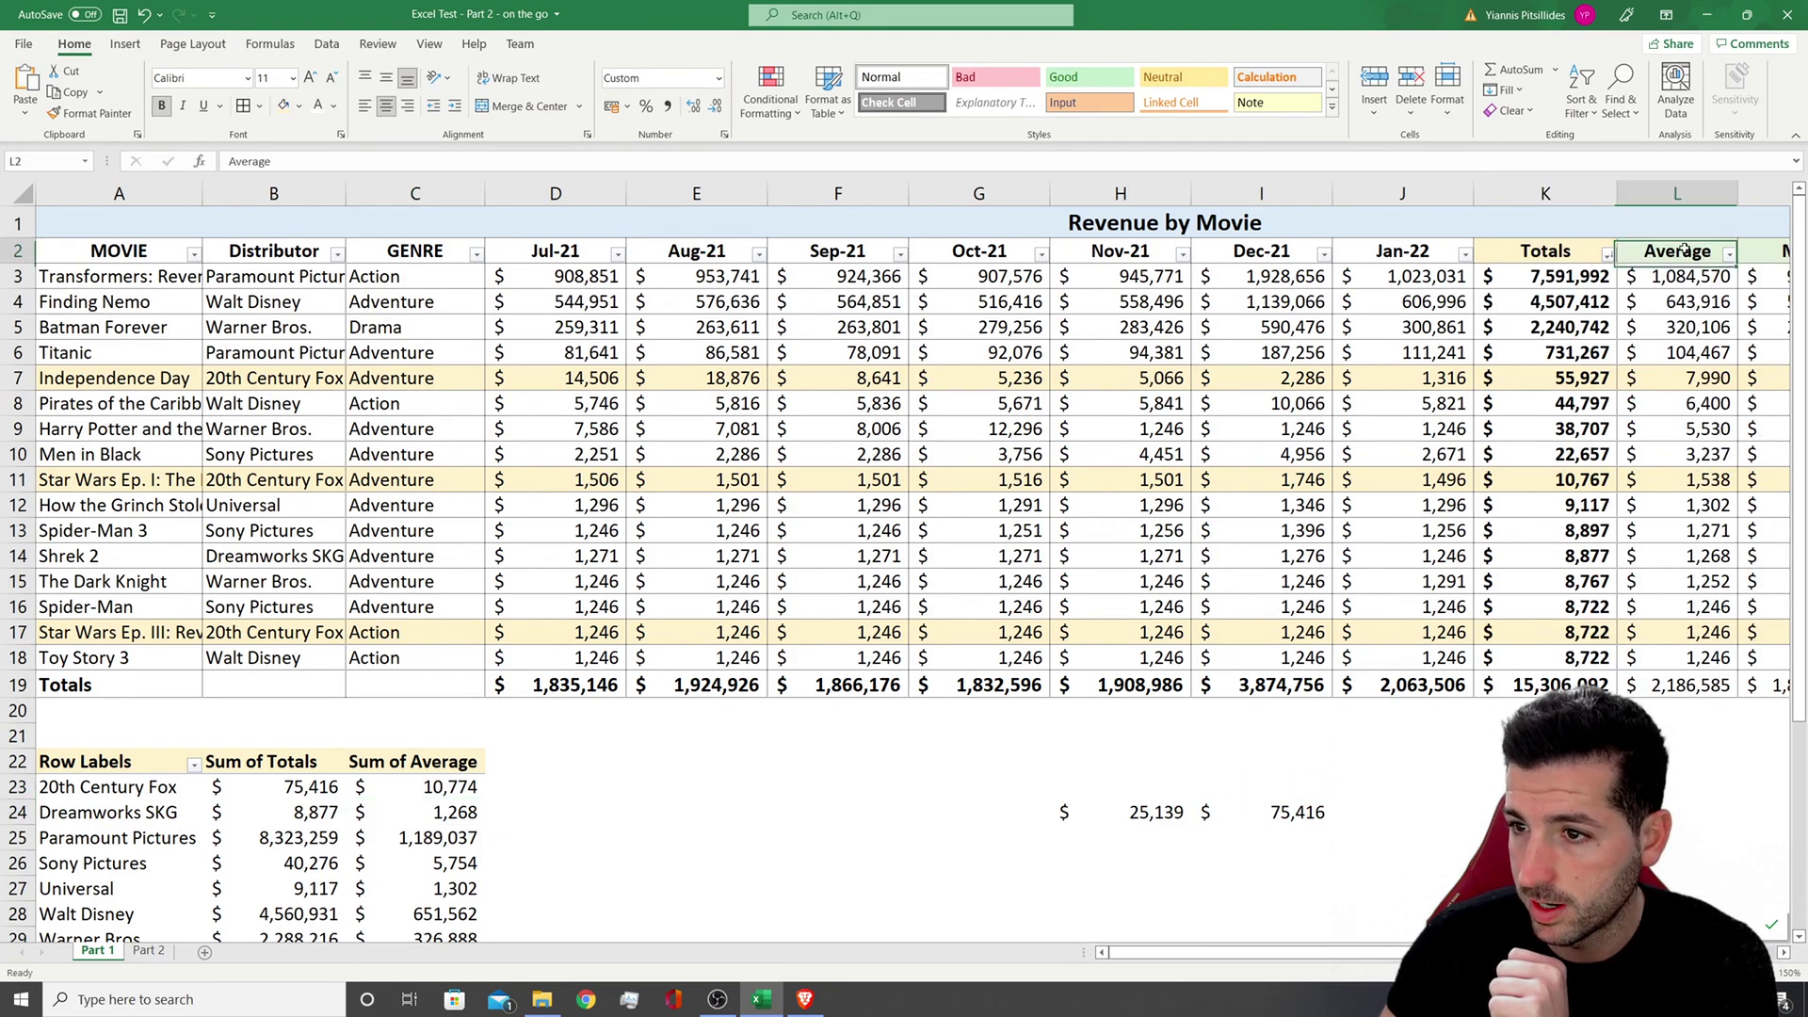
left_click(1706, 377)
left_click(1690, 476)
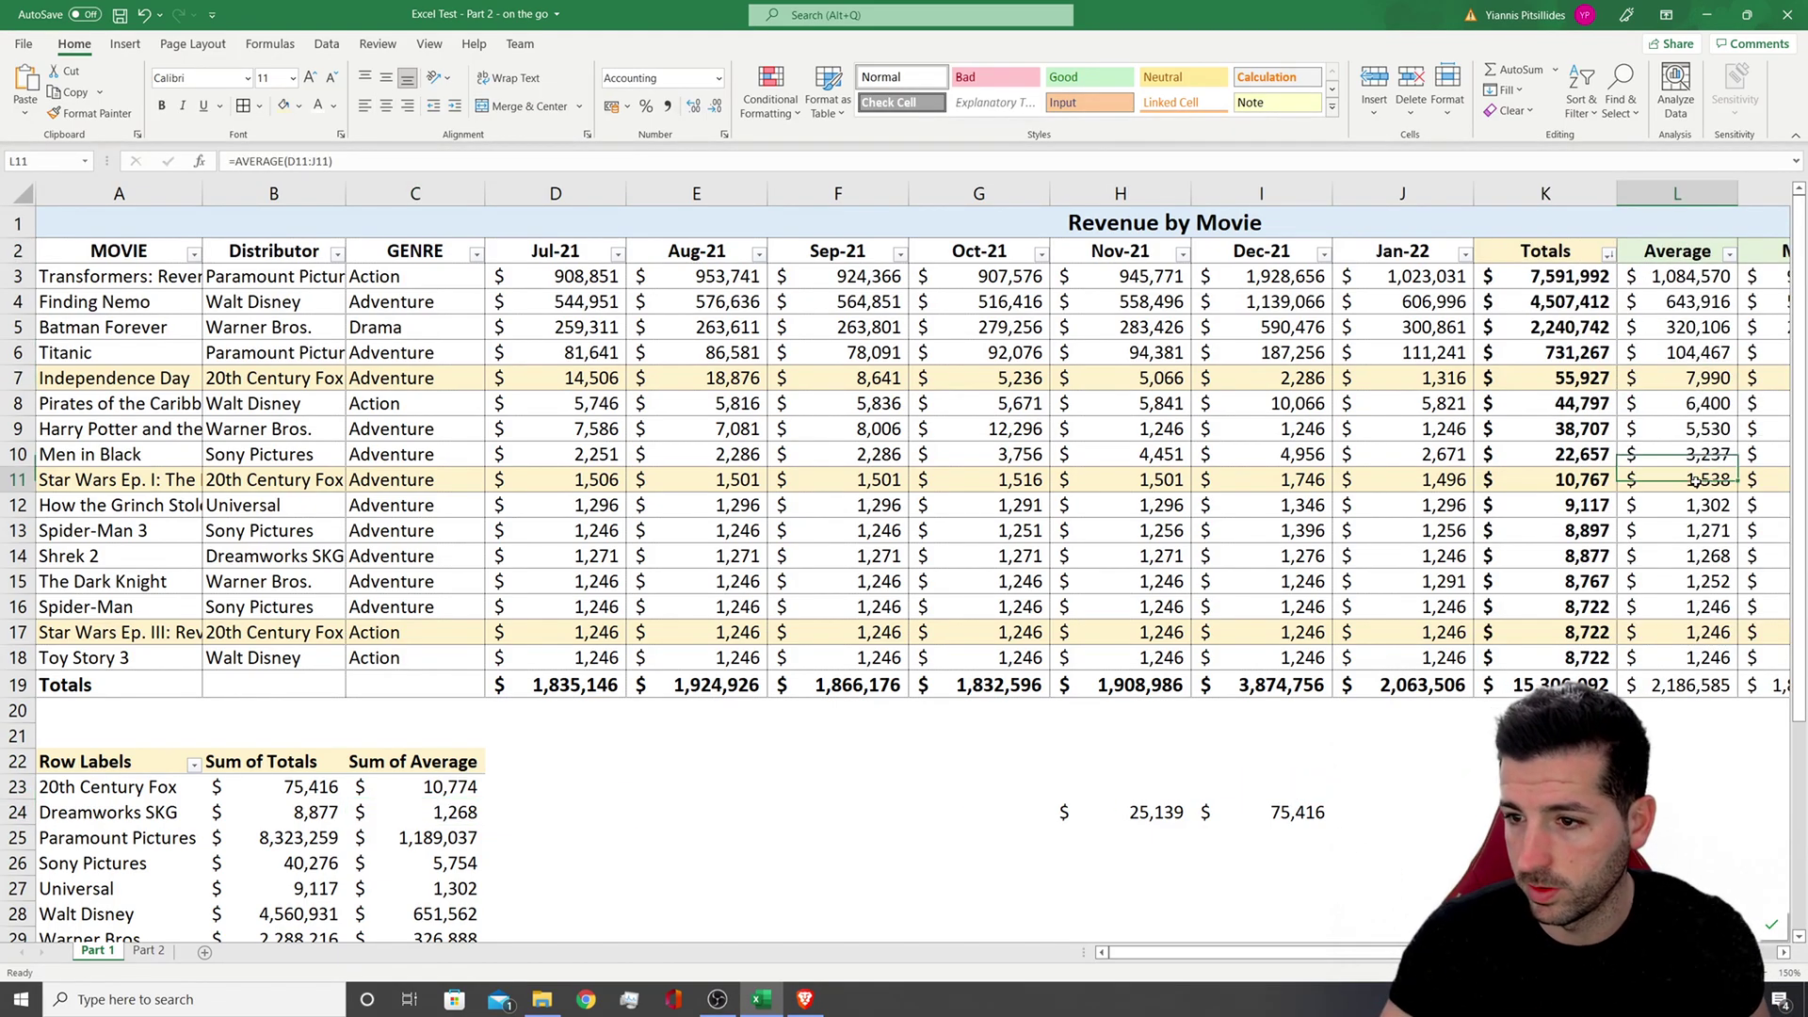
left_click(1695, 632)
left_click(1252, 811)
Change the AVERAGE formula in H24 to use the Average column cells L7, L11 and L17
left_click(1125, 810)
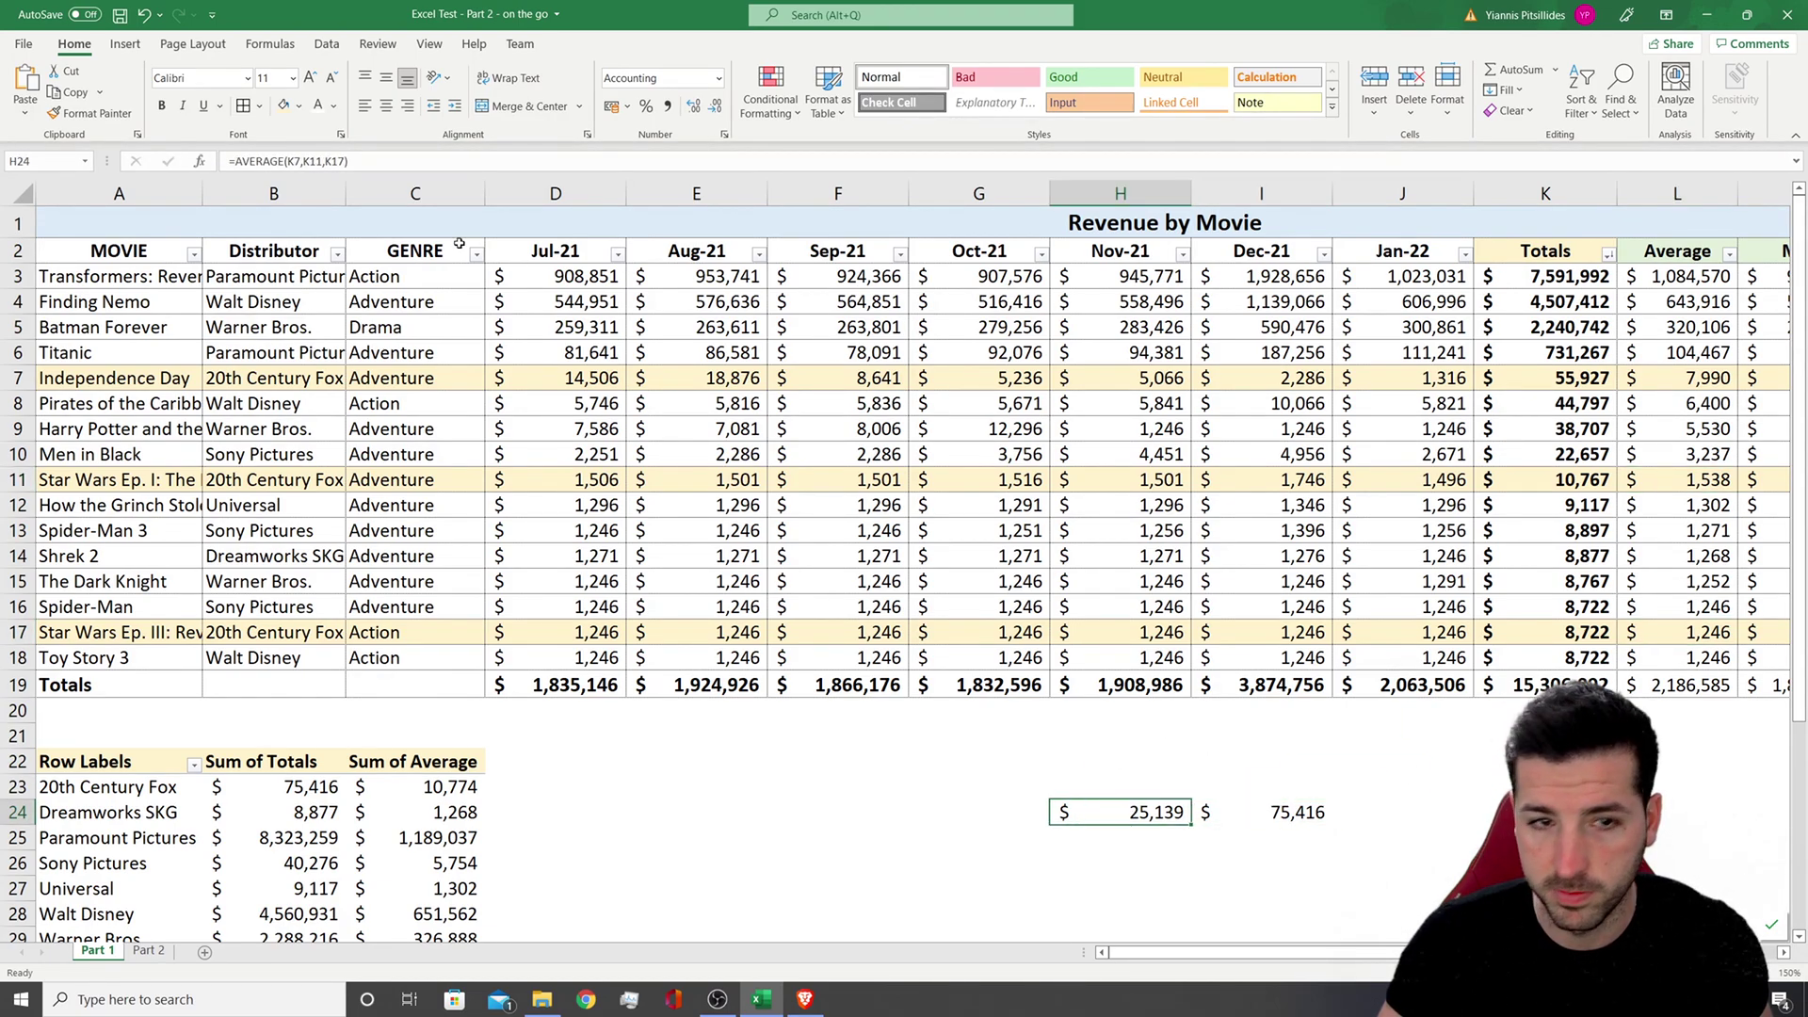
left_click(384, 160)
left_click_drag(288, 162, 346, 164)
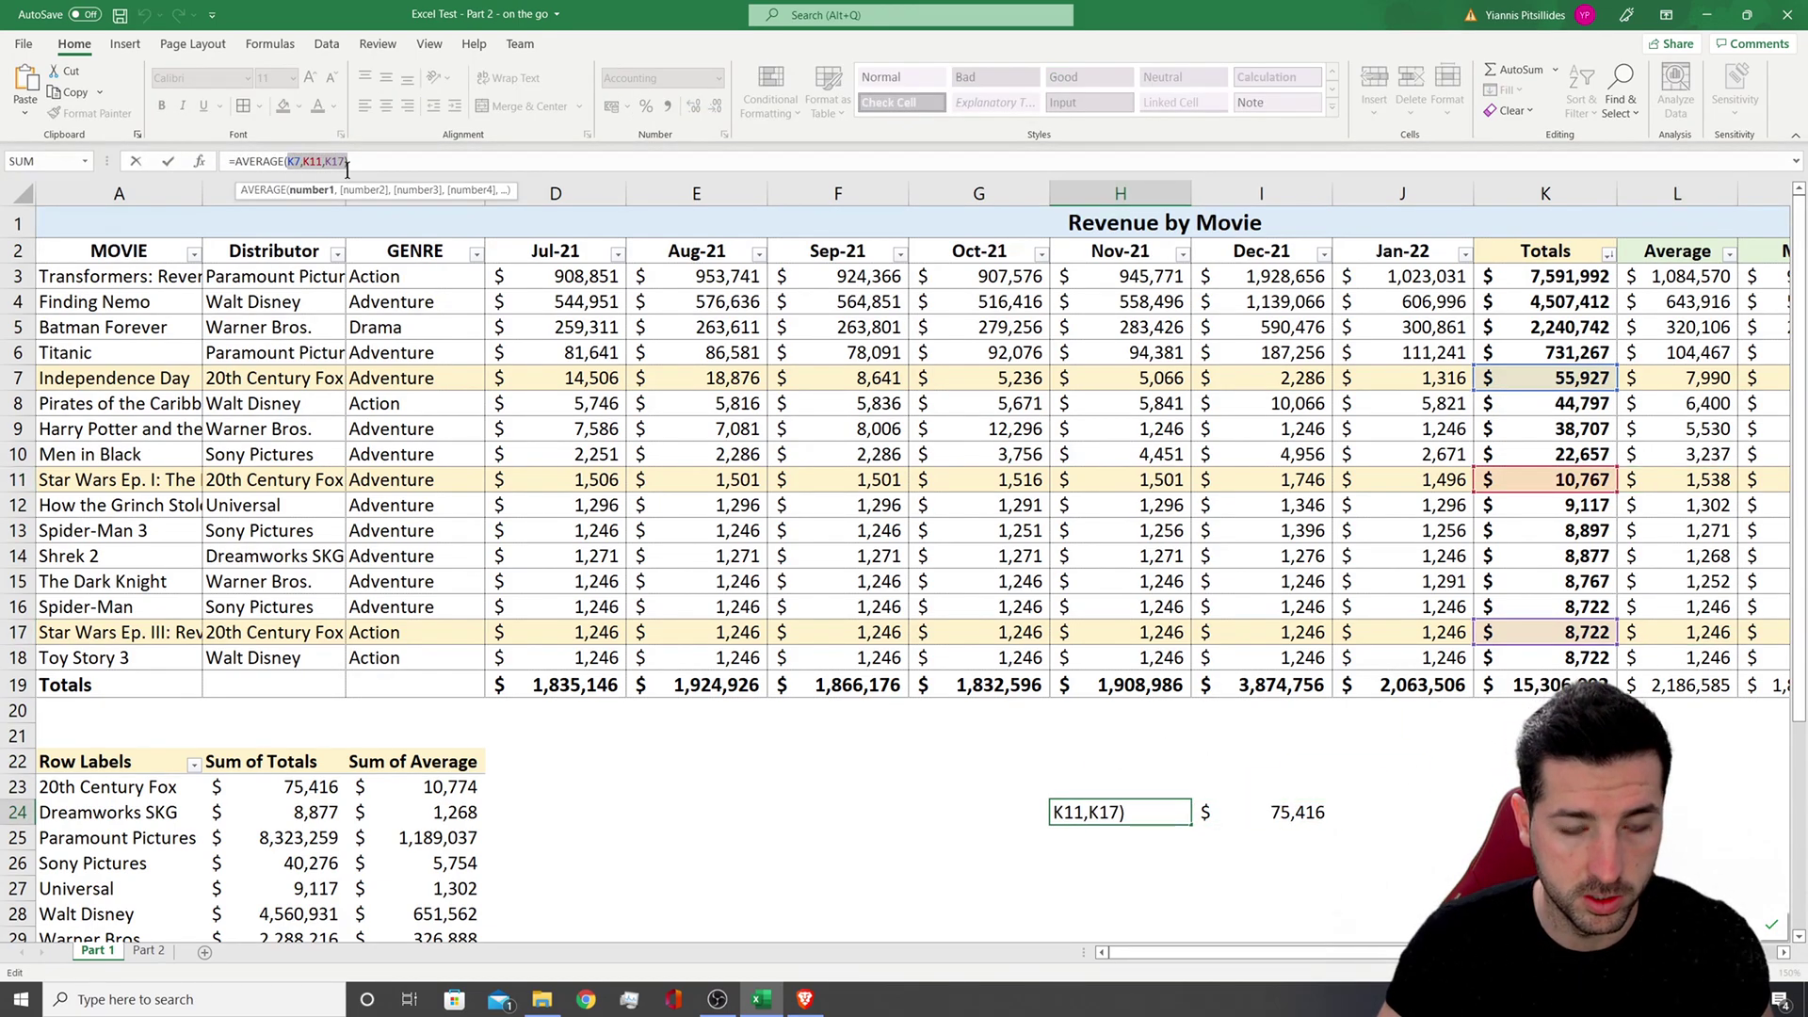
left_click(1714, 376)
type(",")
left_click(1700, 480)
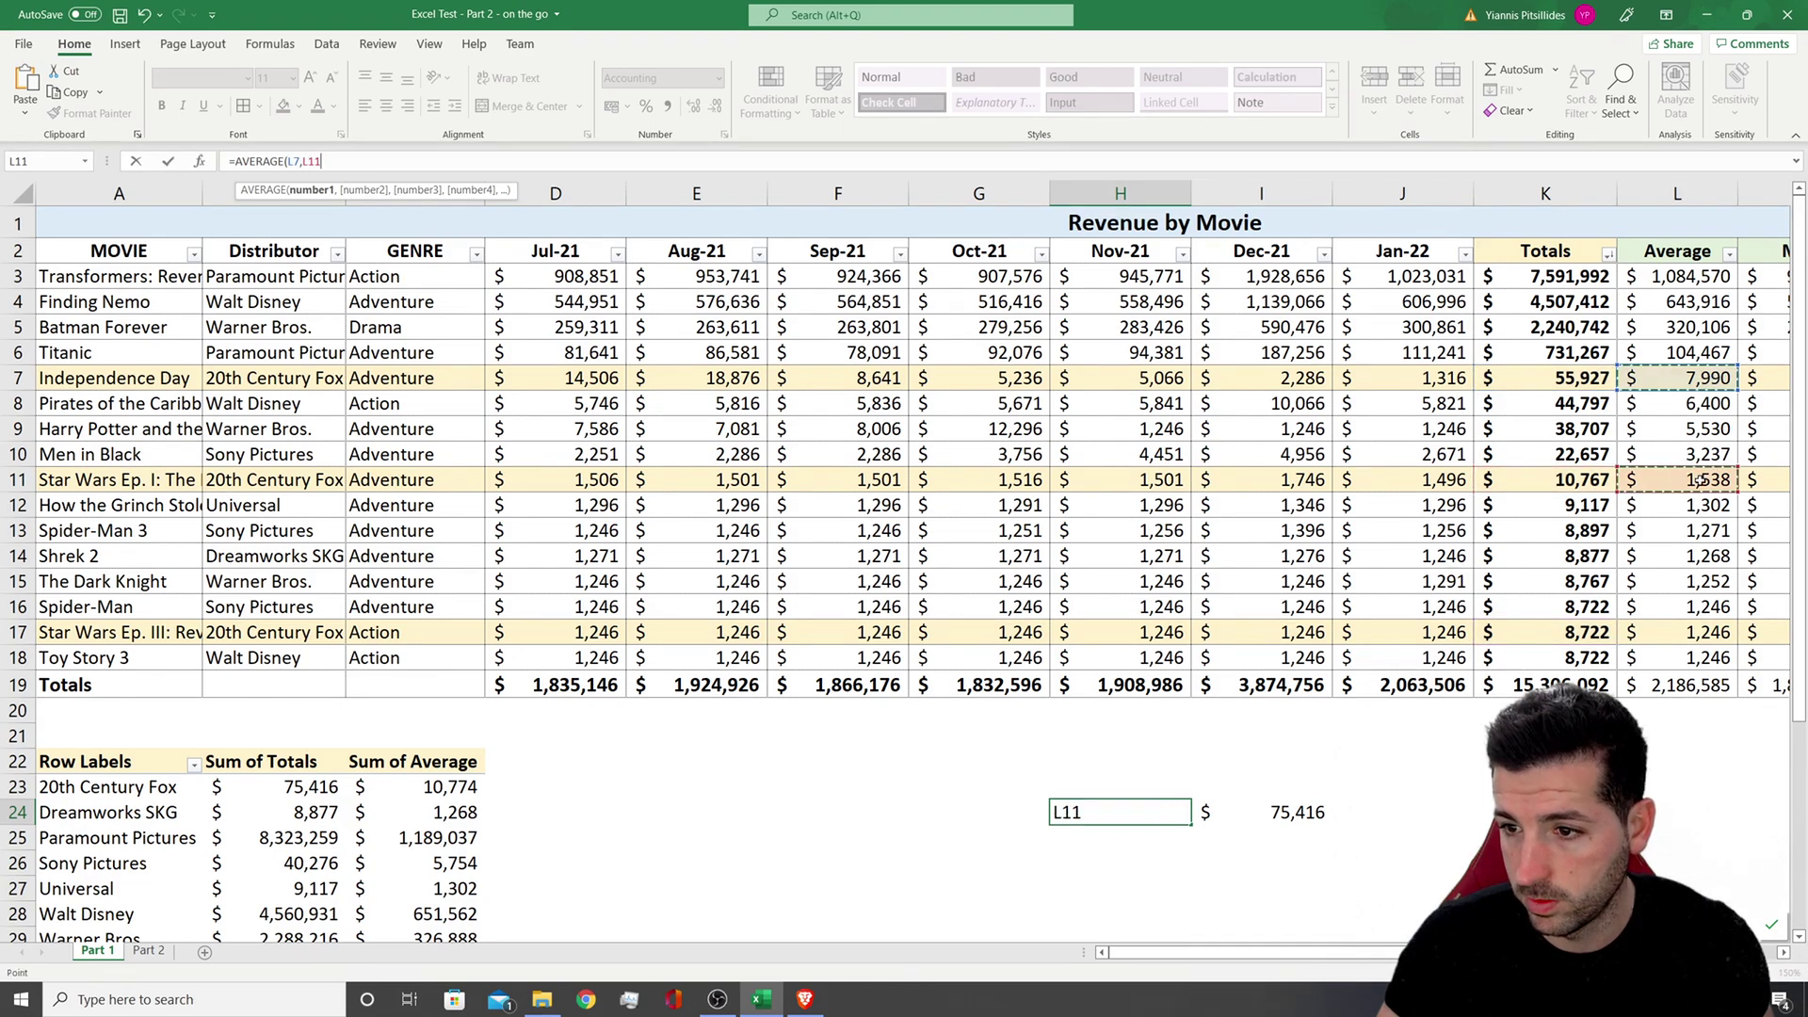
type(",")
left_click(1690, 631)
key("Return")
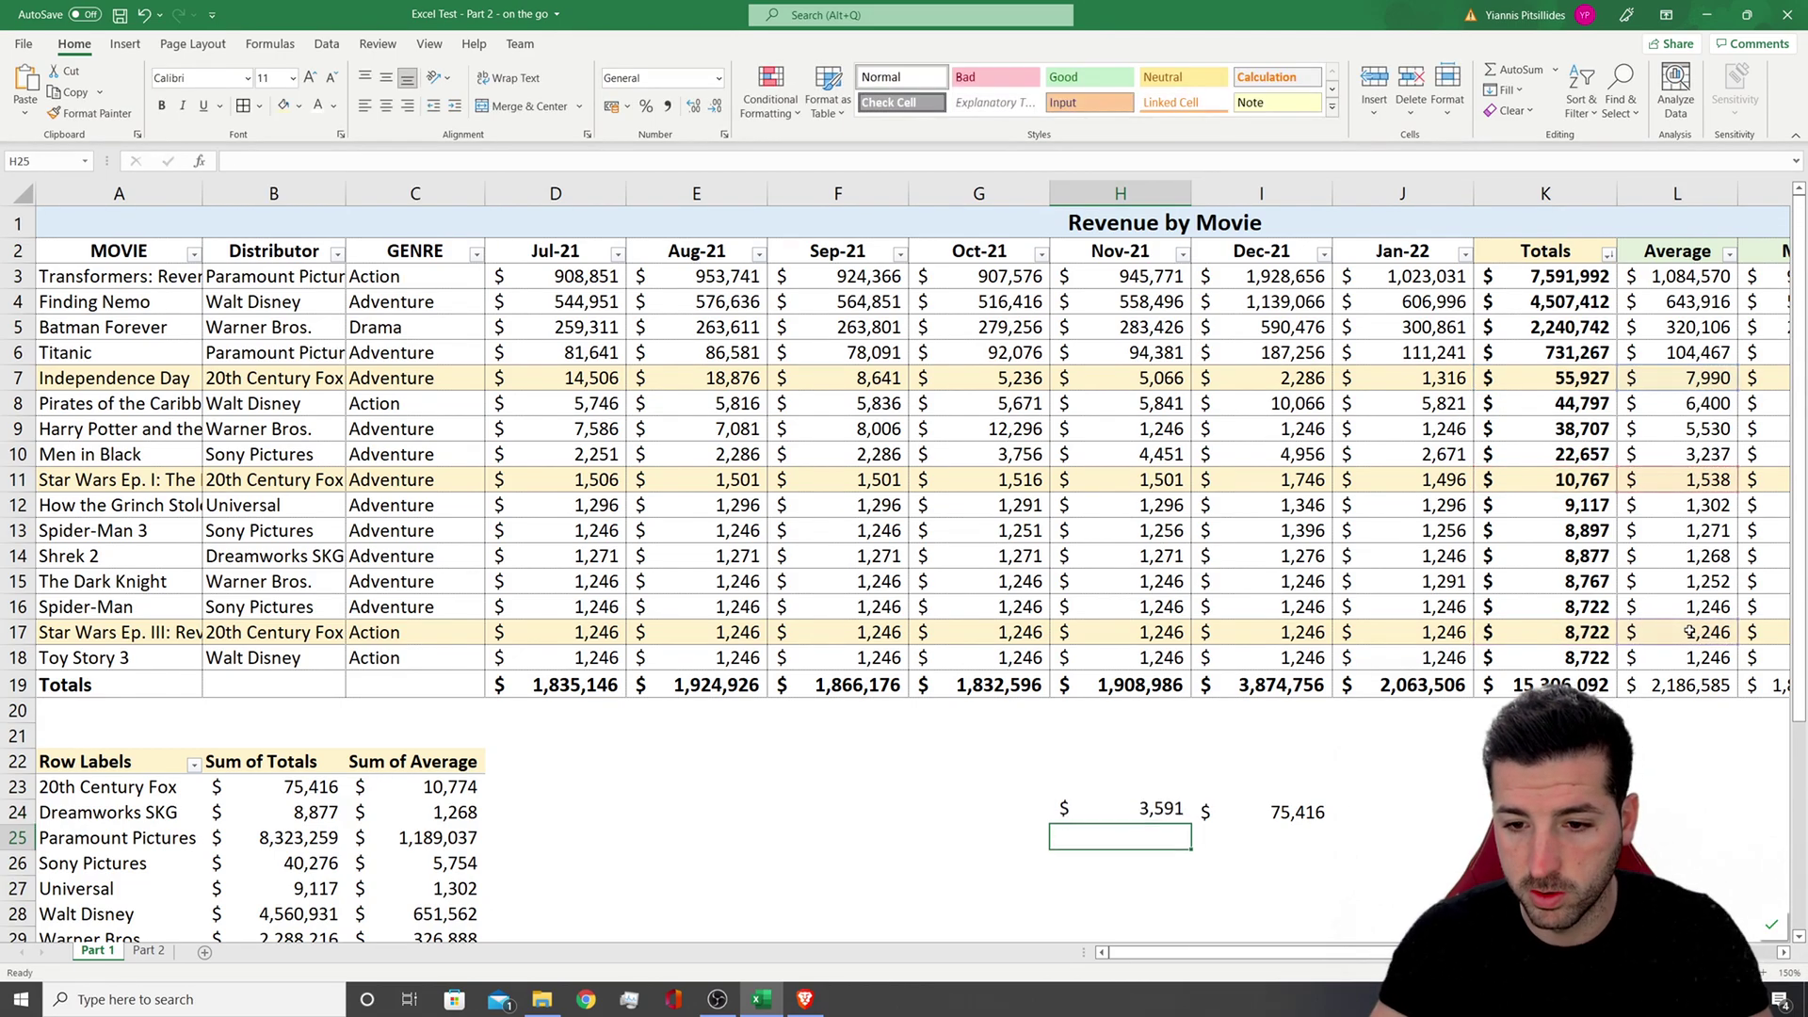
left_click(1166, 817)
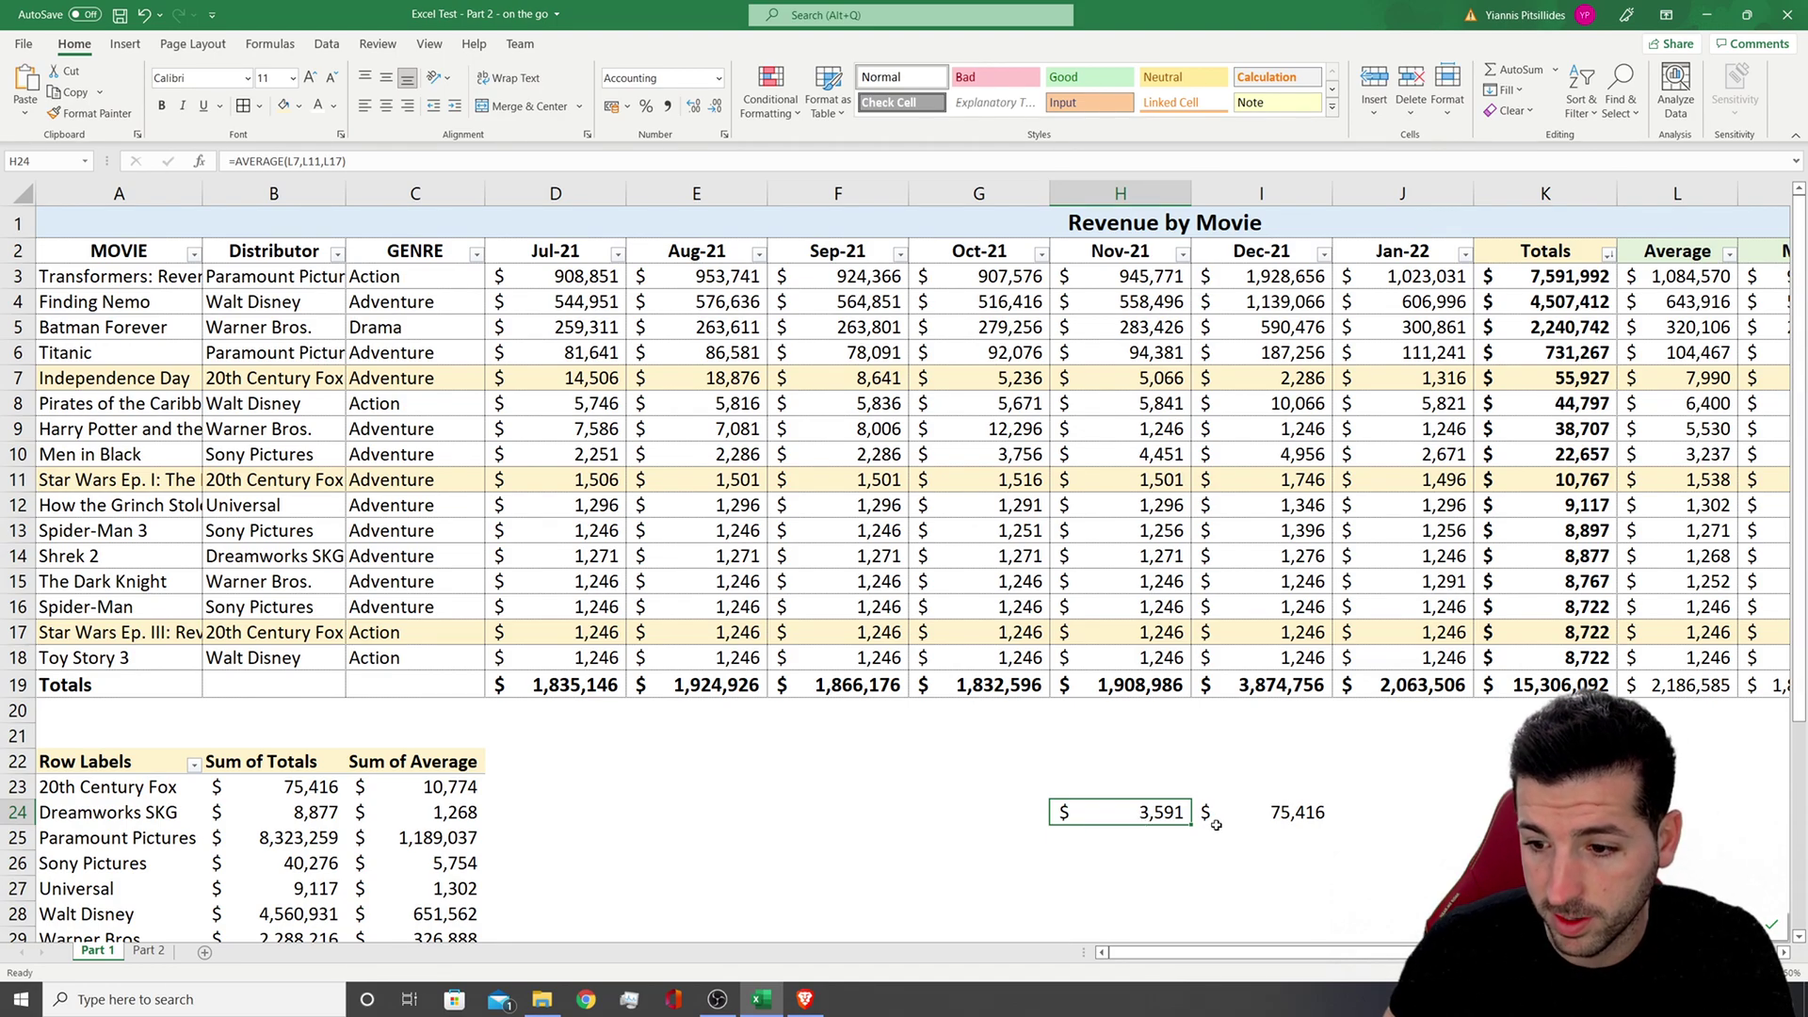
Compare the pivot table's 20th Century Fox average with the Average cells L7, L11 and L17, selecting all three together
left_click(429, 787)
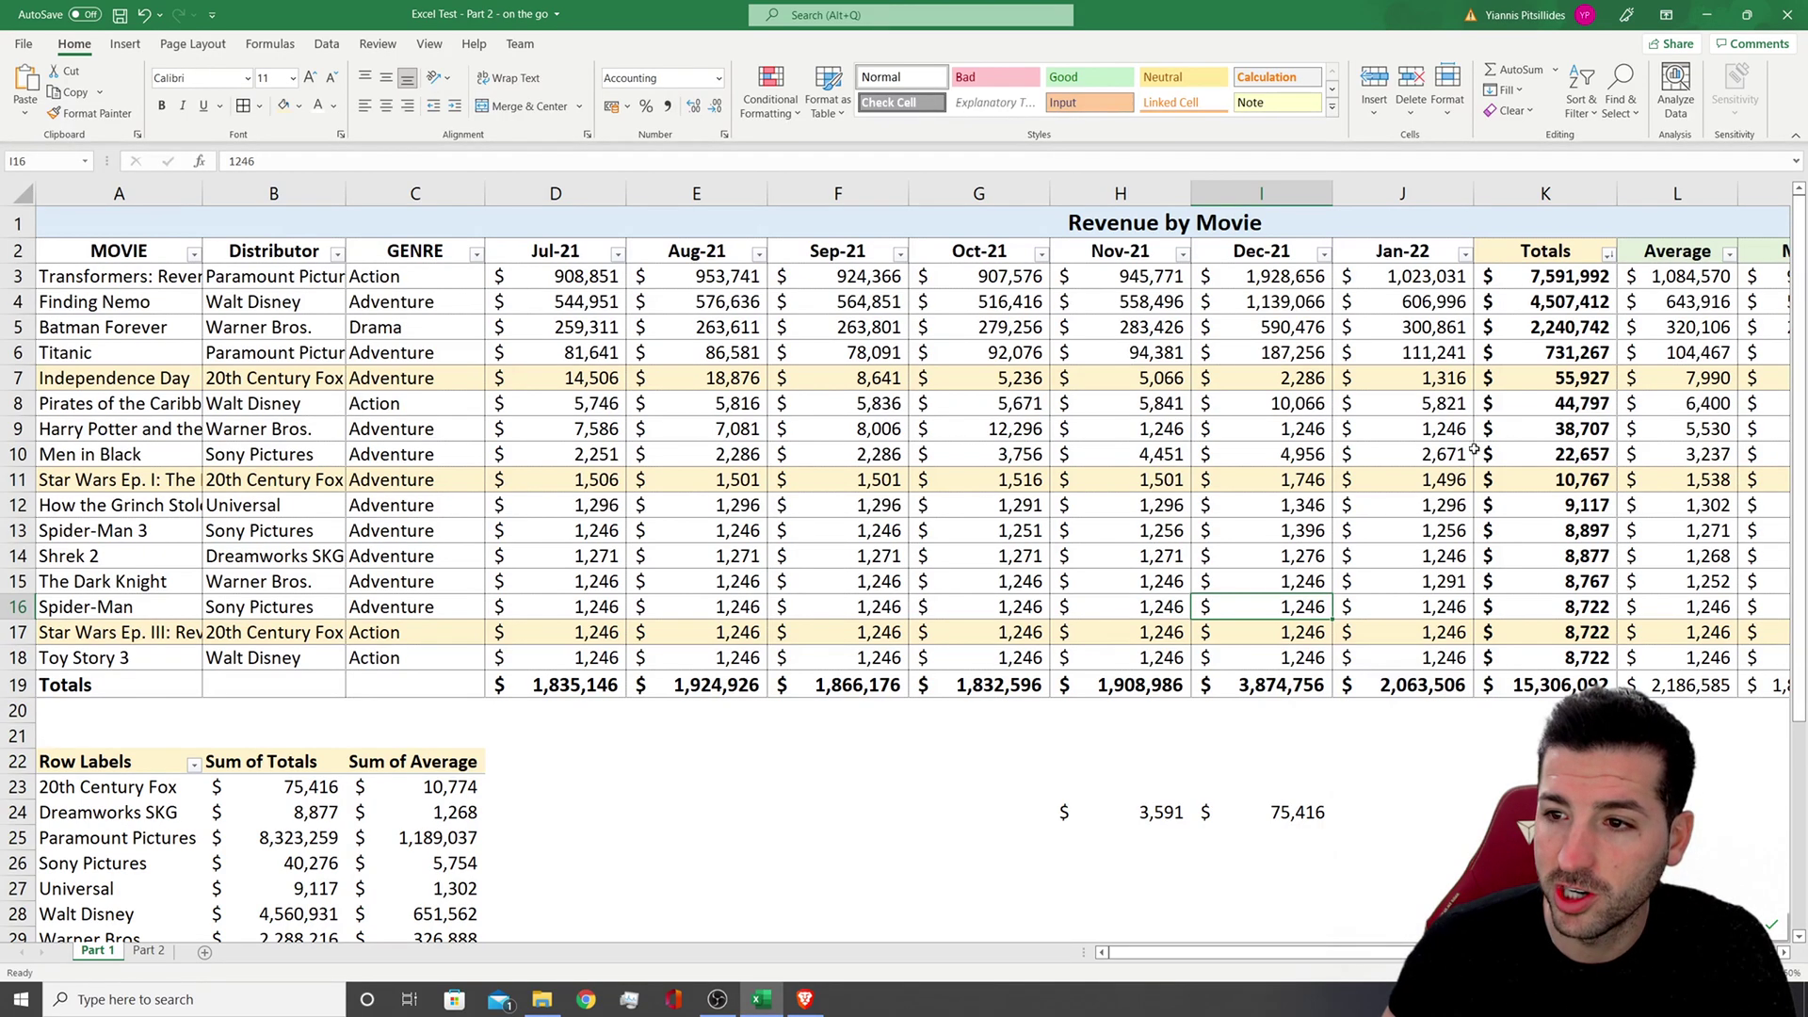
left_click(1686, 479)
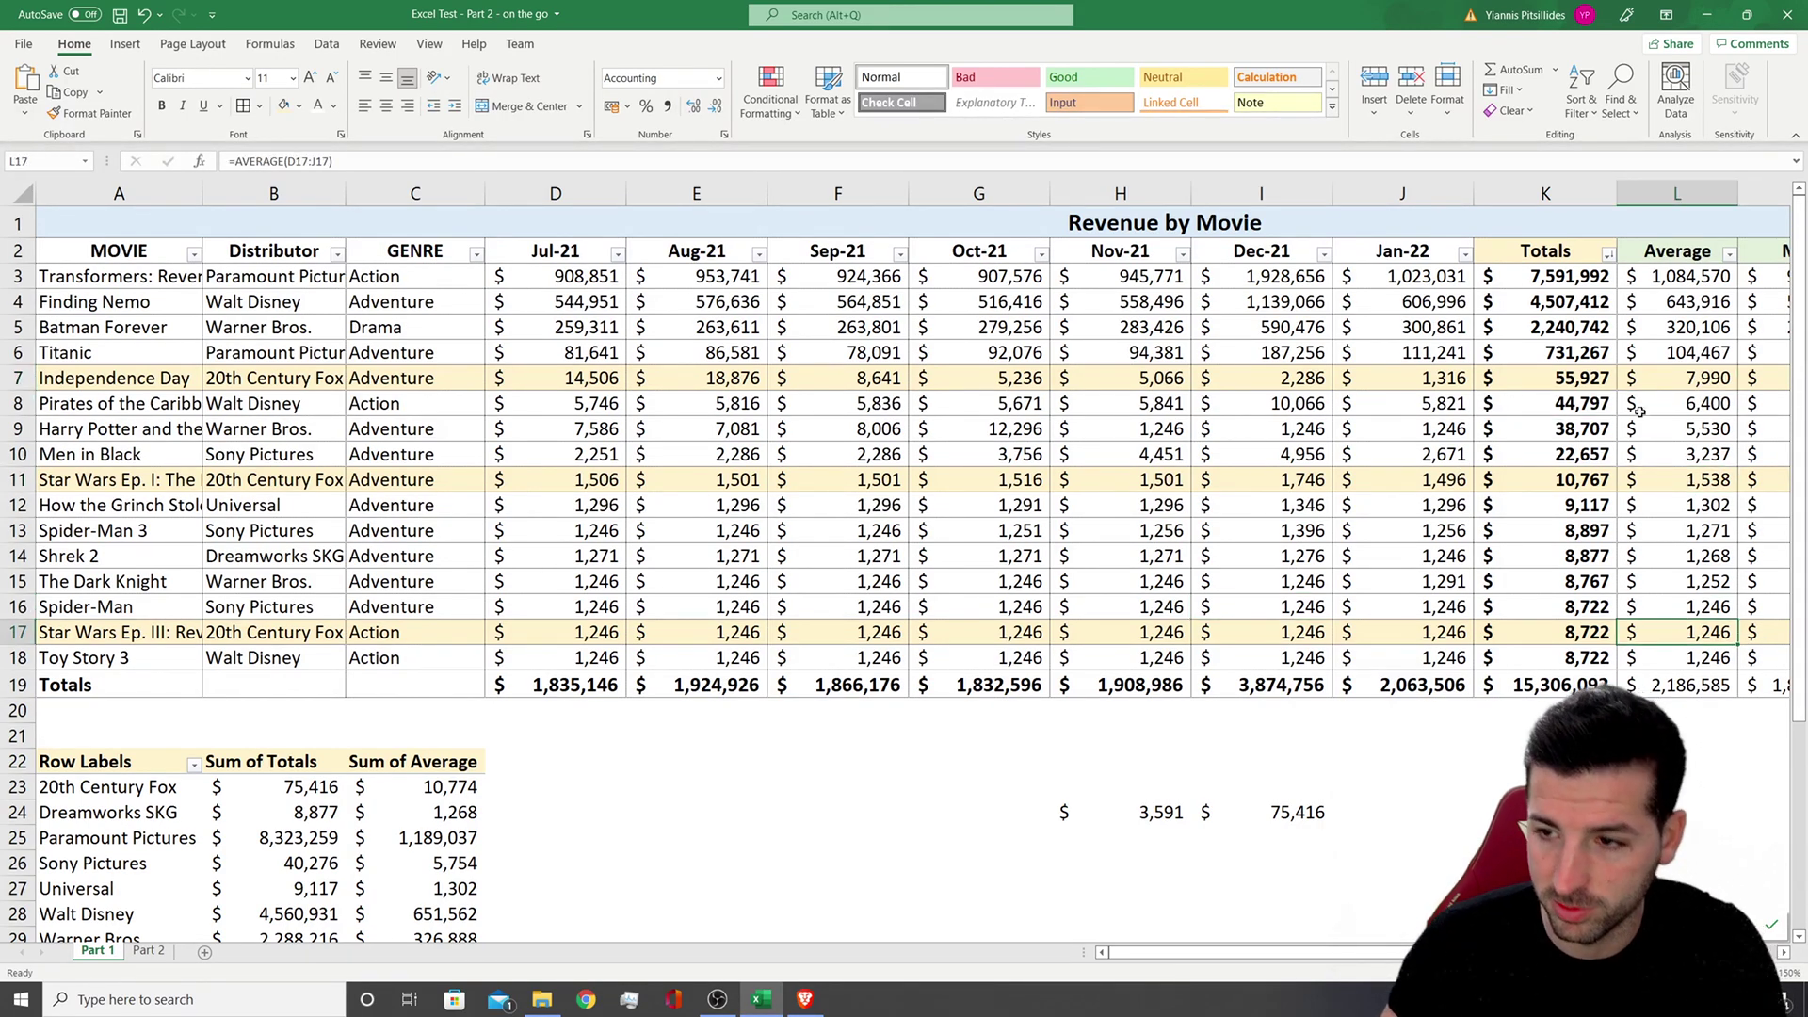
left_click(1677, 378, "ctrl")
left_click(1677, 479, "ctrl")
left_click(1677, 480, "ctrl")
left_click(1685, 630, "ctrl")
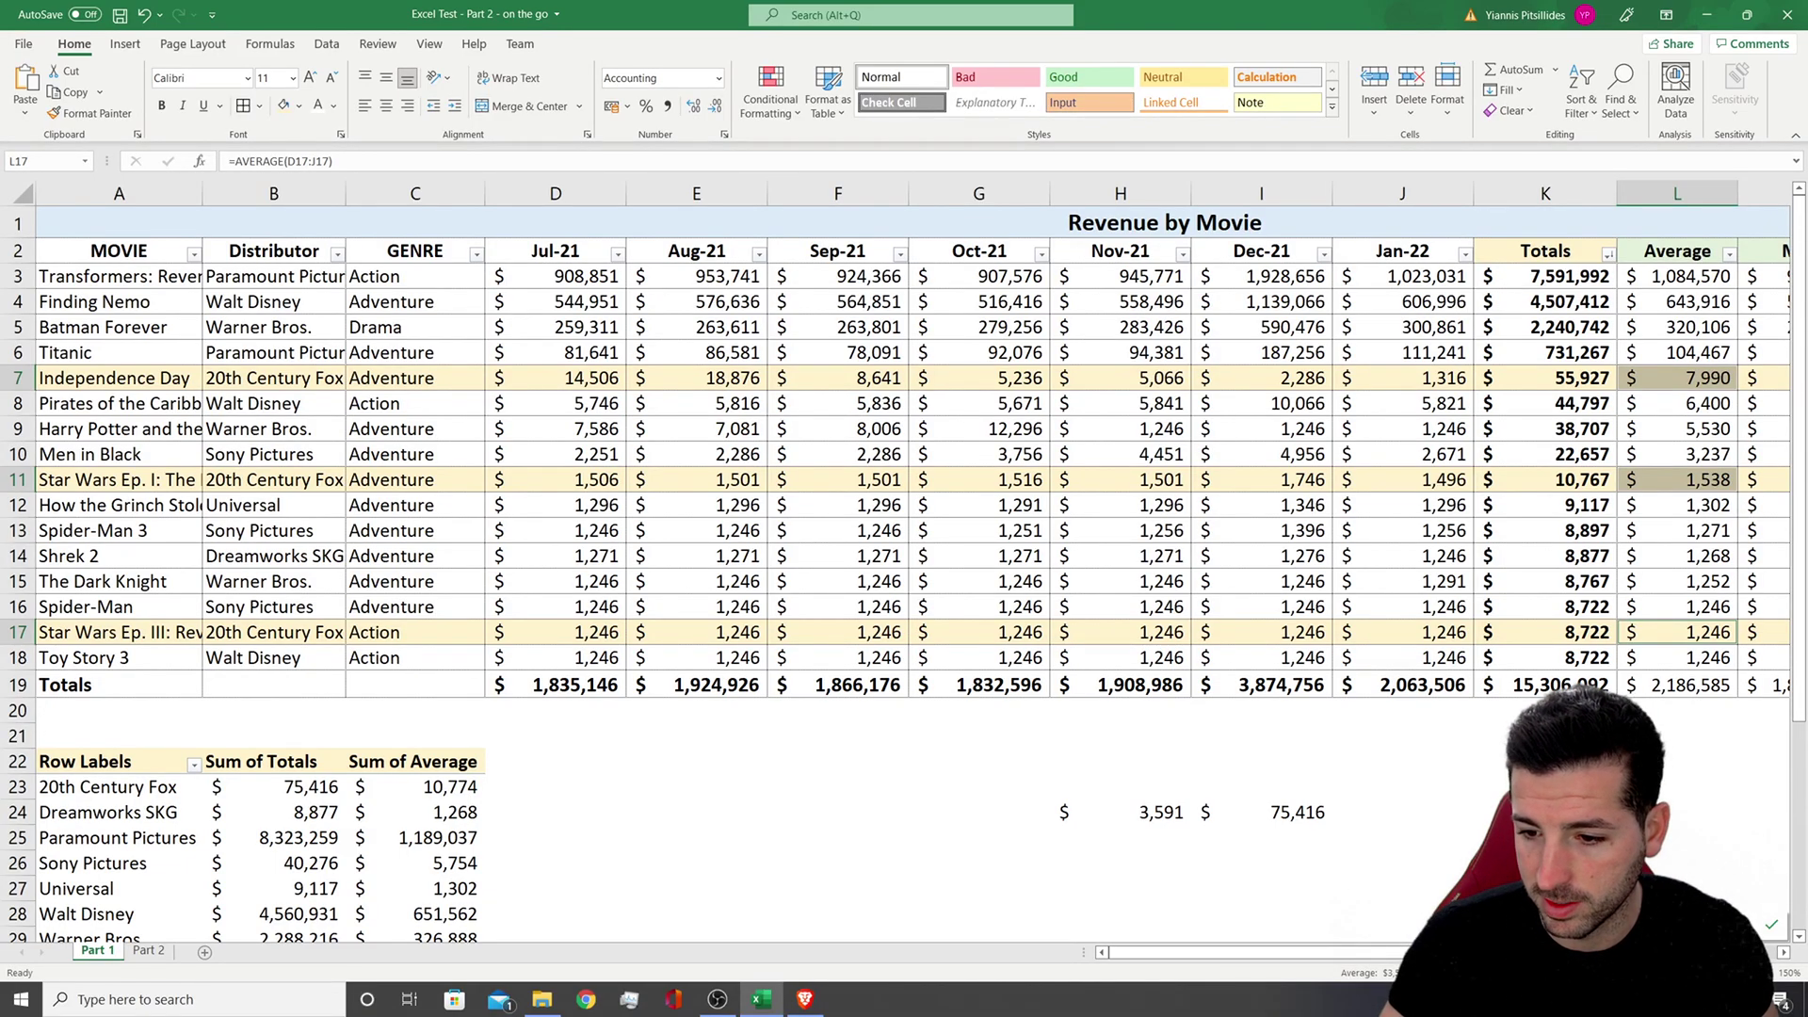
Set the pivot table's Average value field to be summarized by Average
left_click(416, 787)
left_click(923, 786)
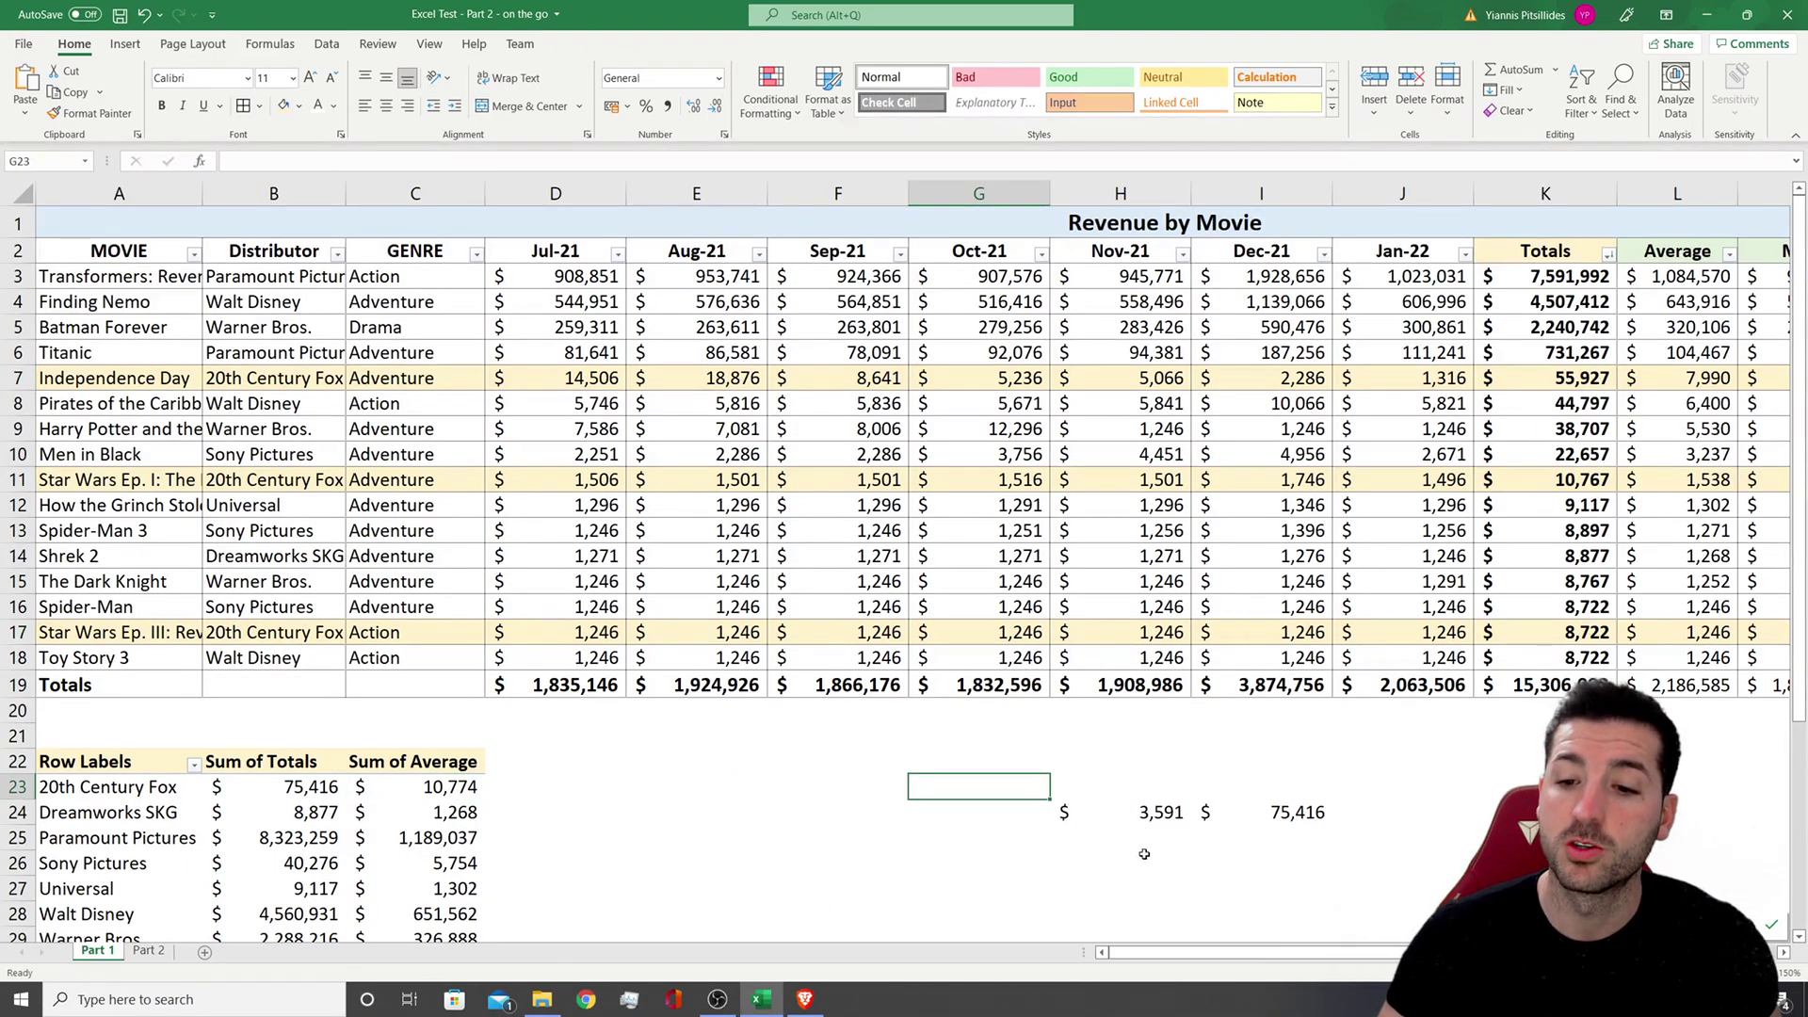
left_click(416, 786)
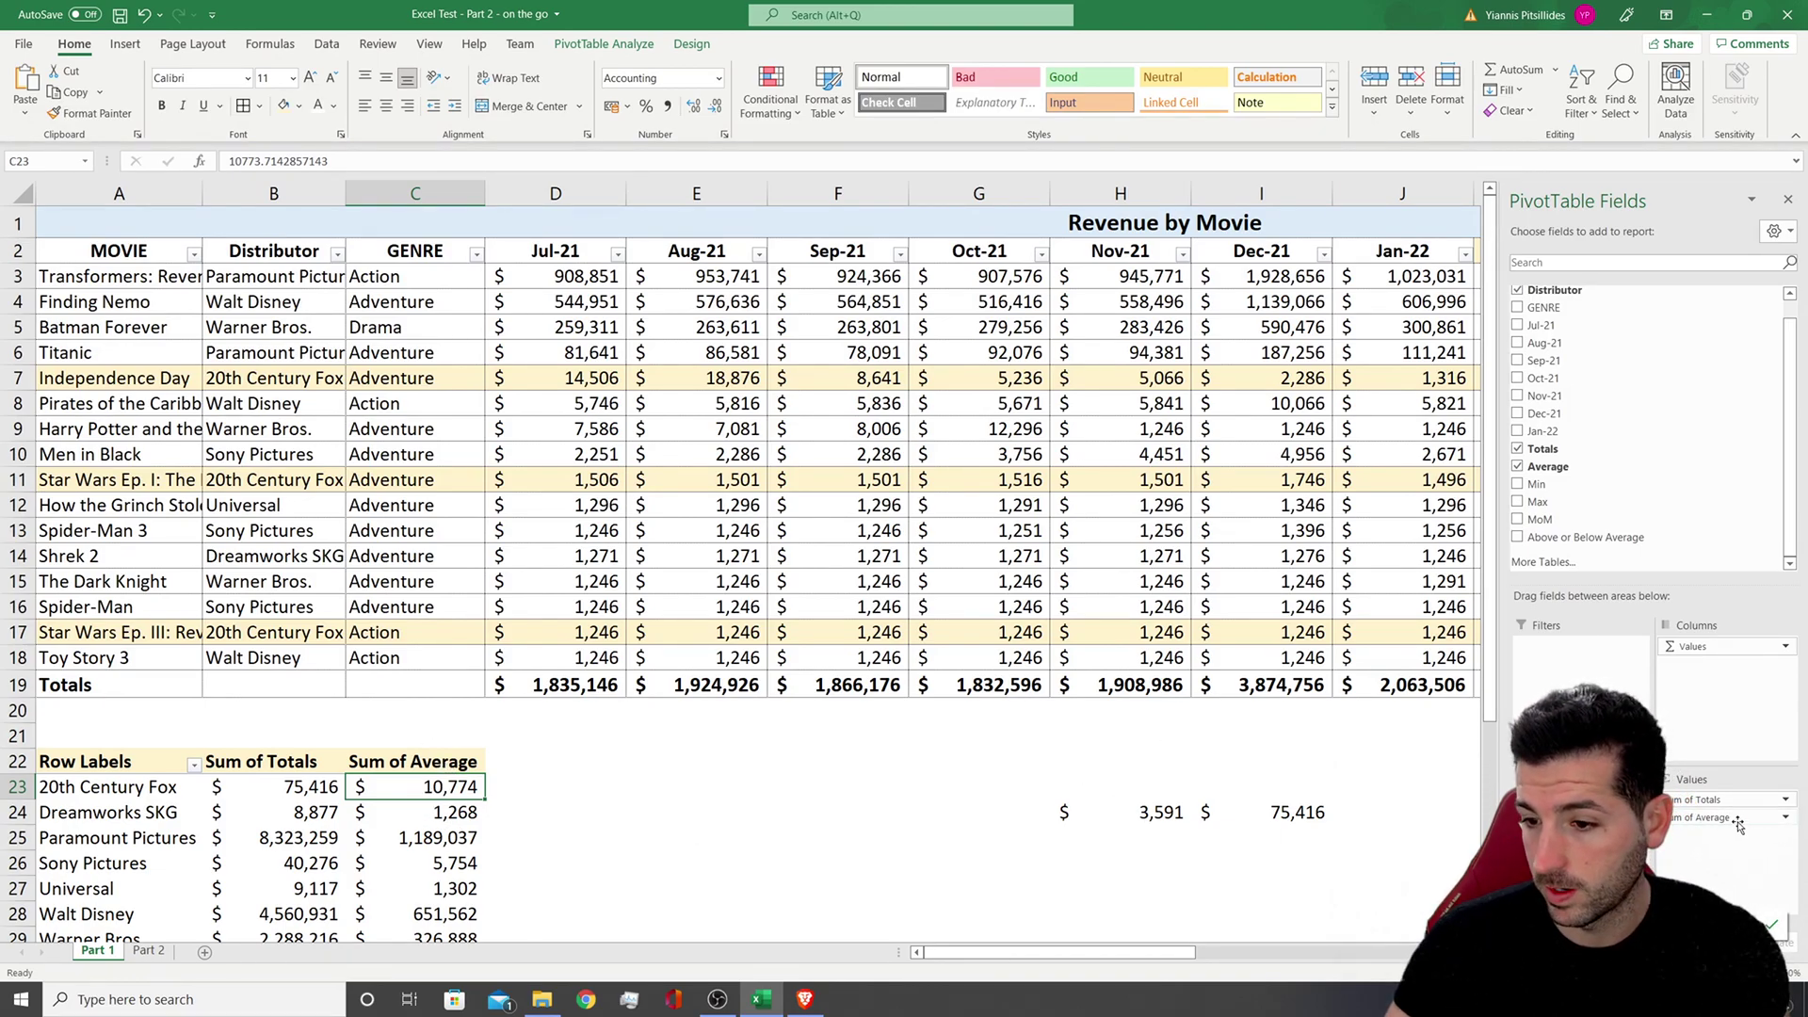
left_click(1786, 819)
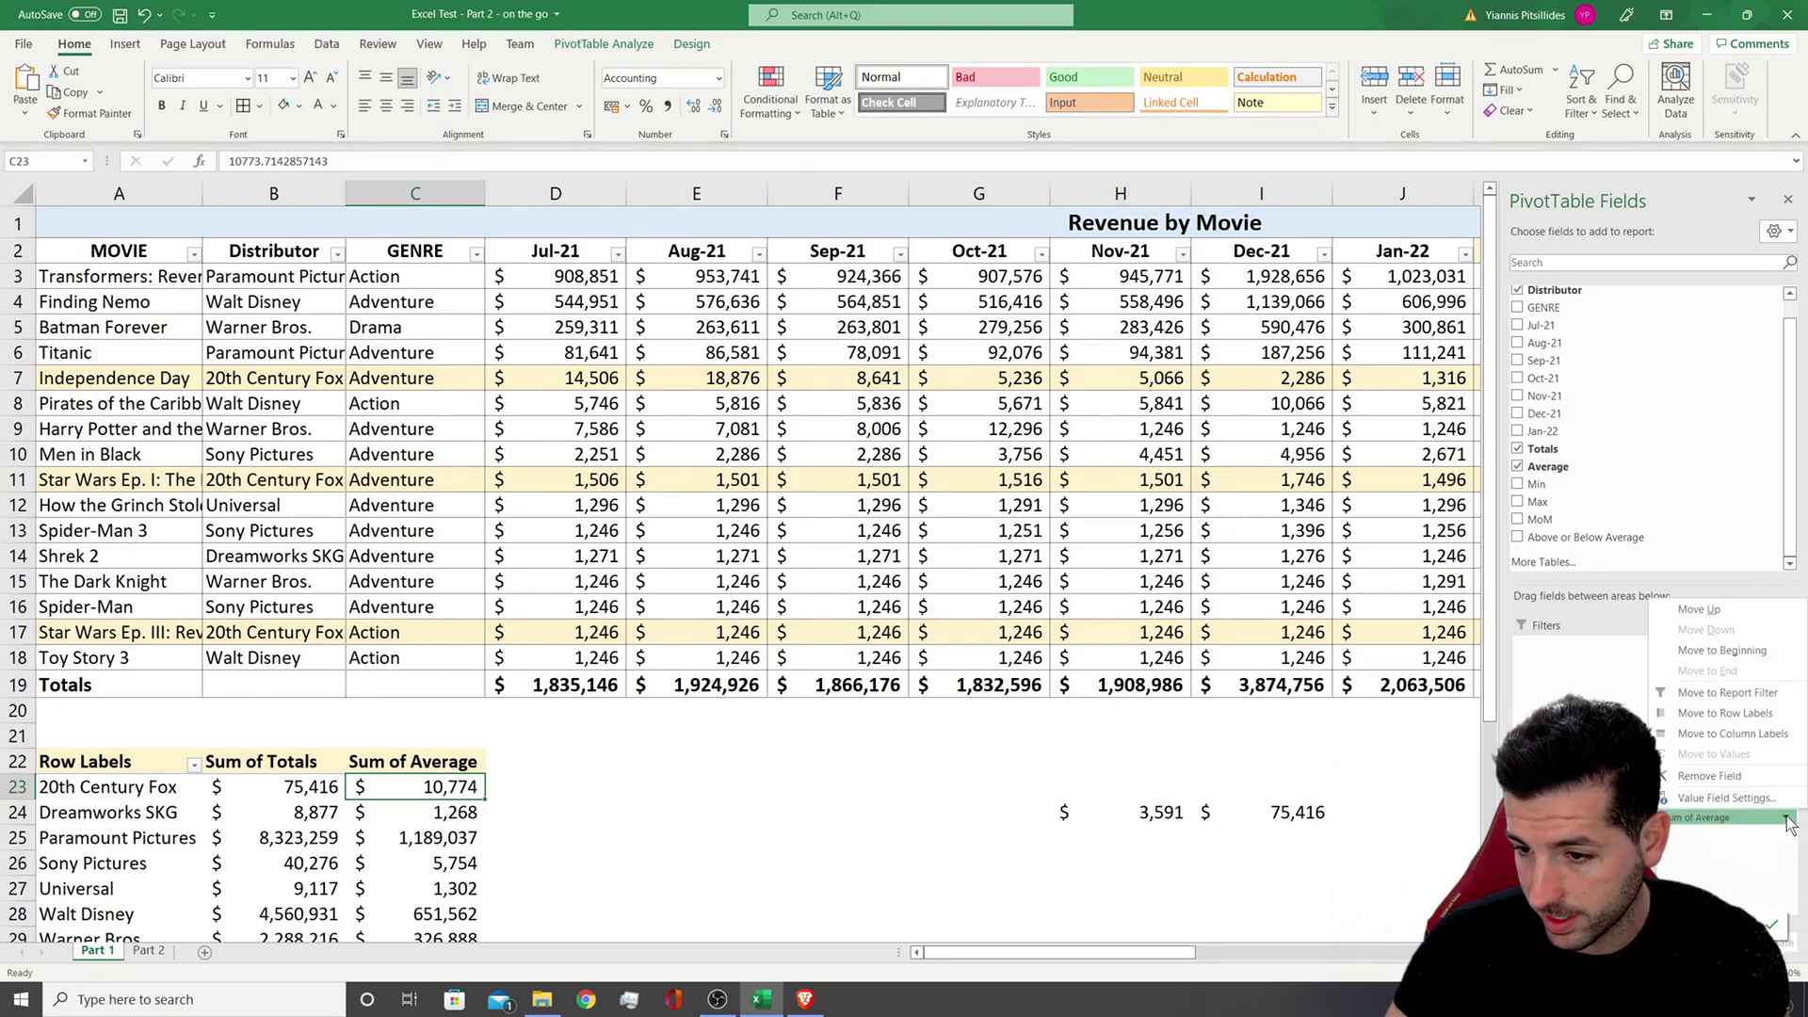
left_click(1727, 800)
left_click(545, 475)
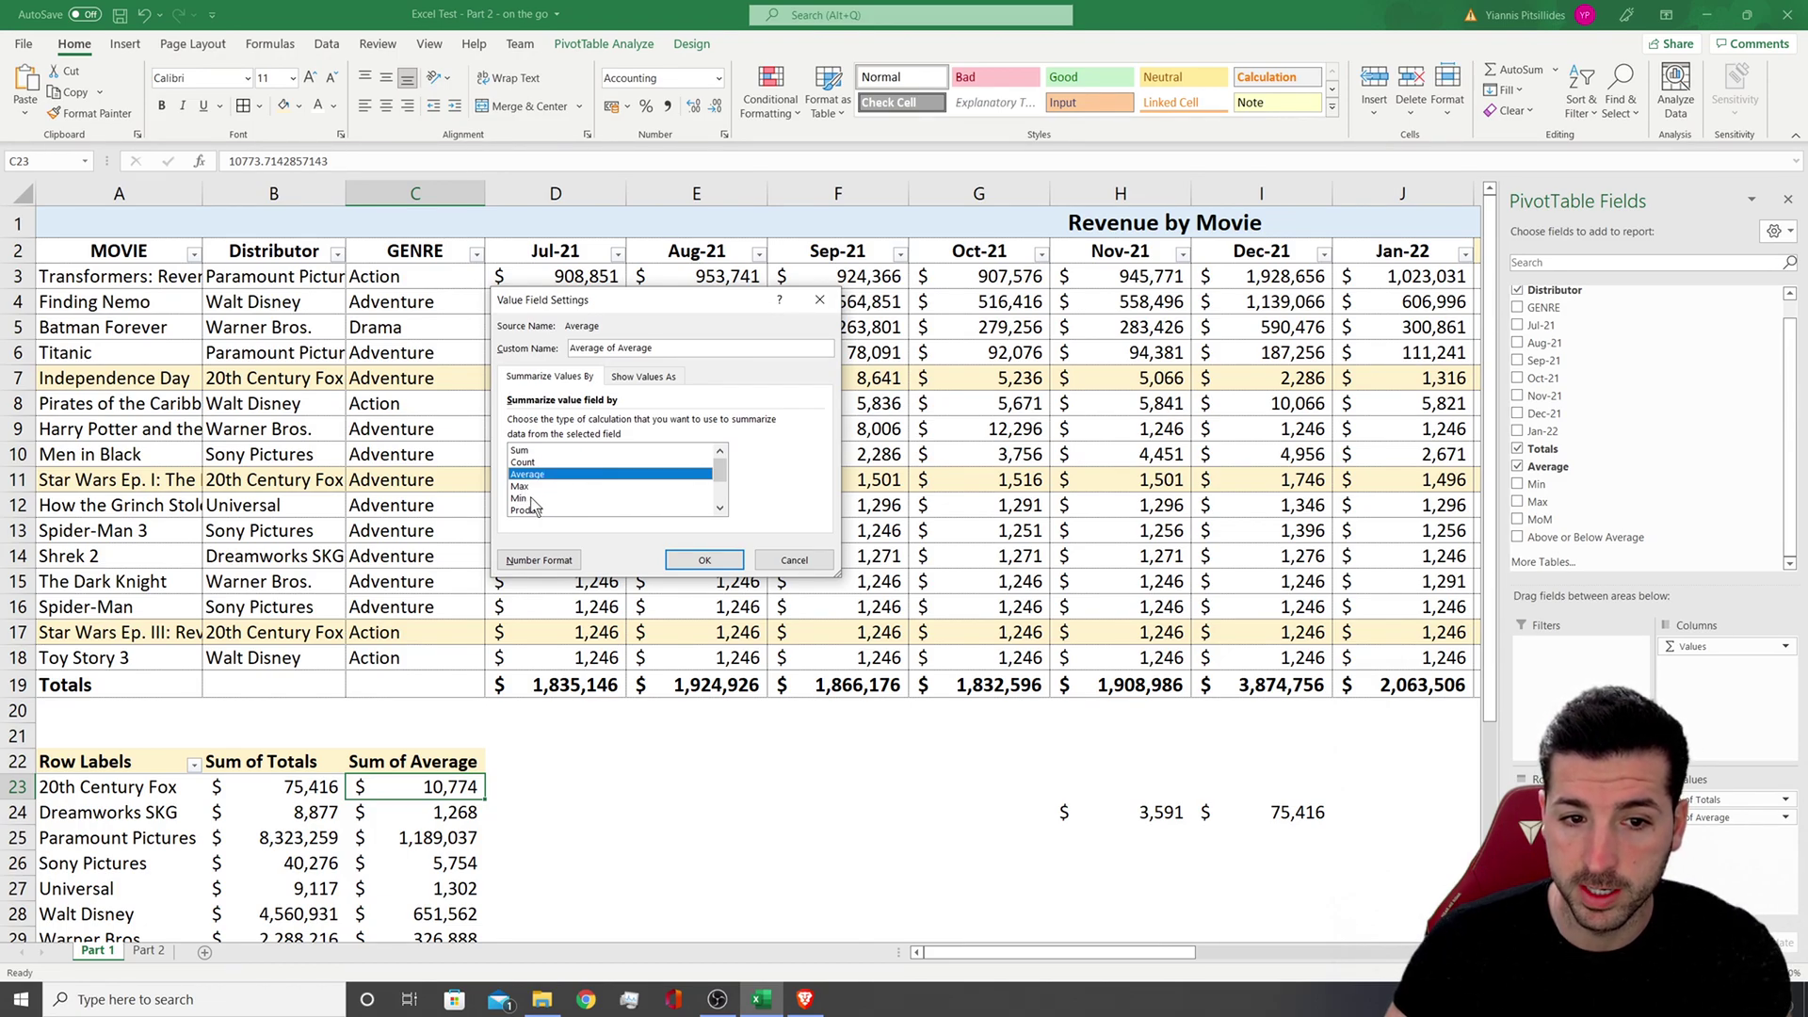
scroll(561, 492, "down", 2)
scroll(560, 492, "up", 2)
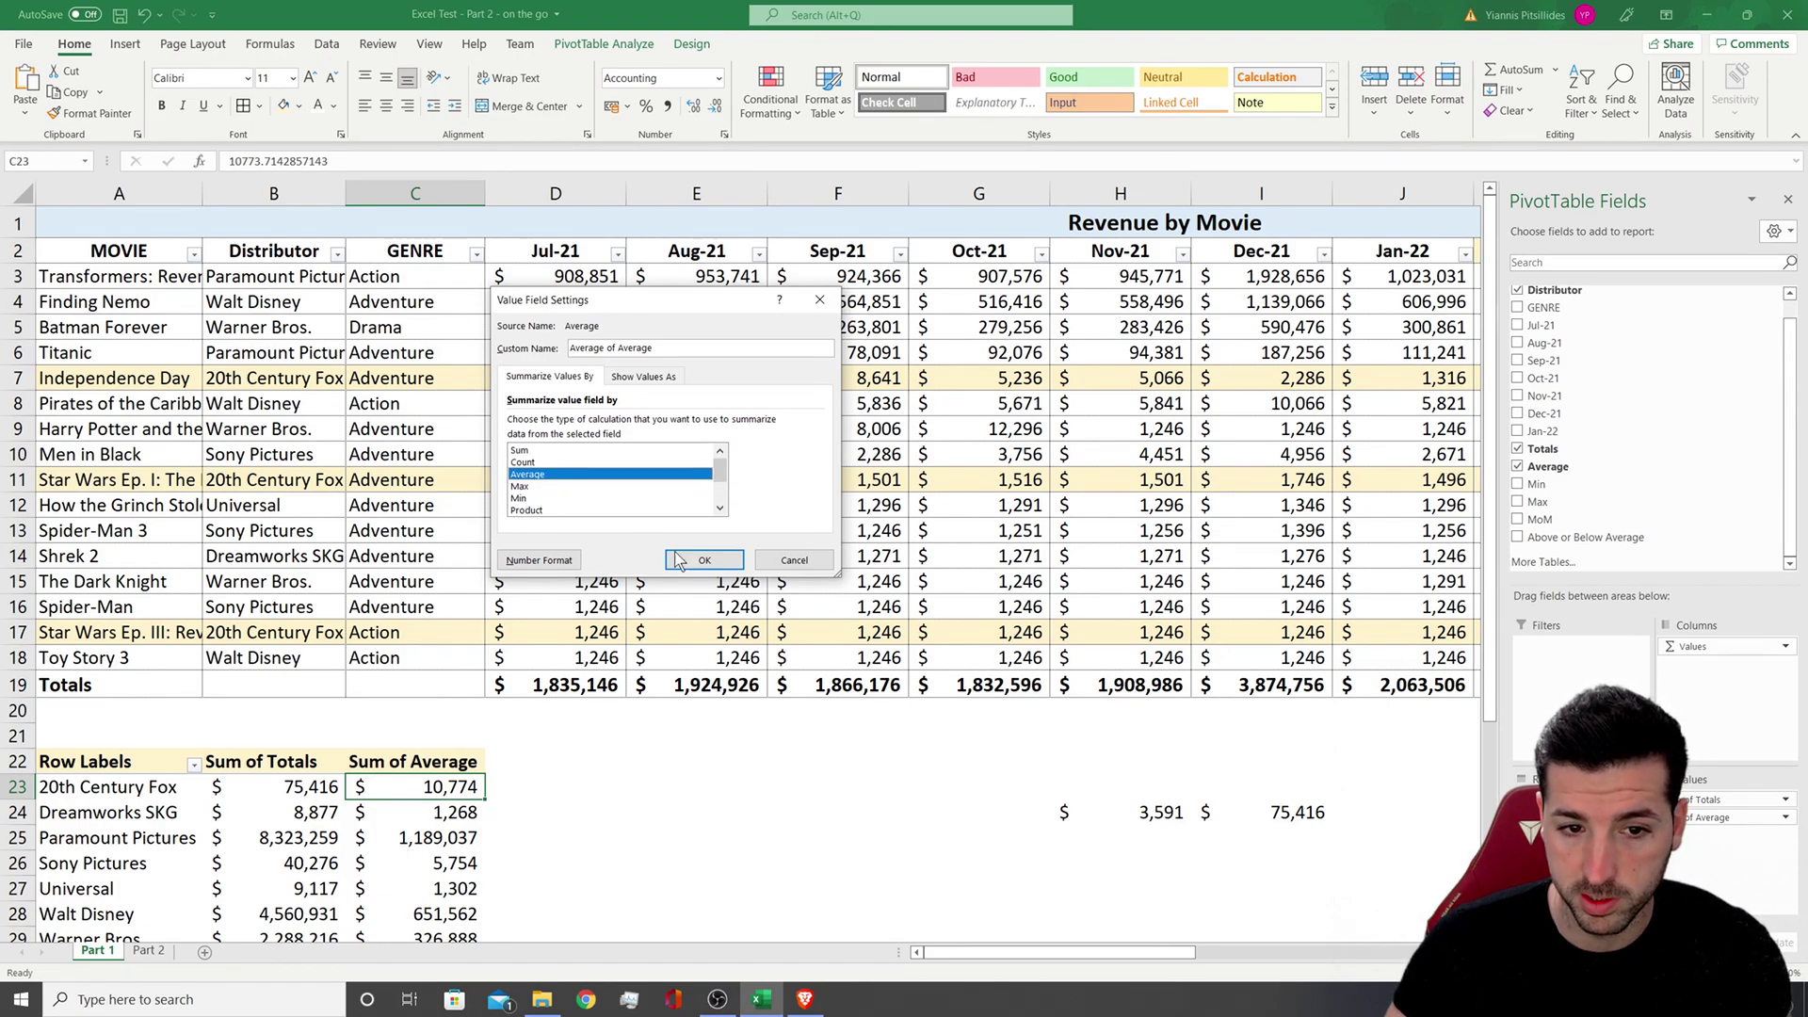
left_click(705, 560)
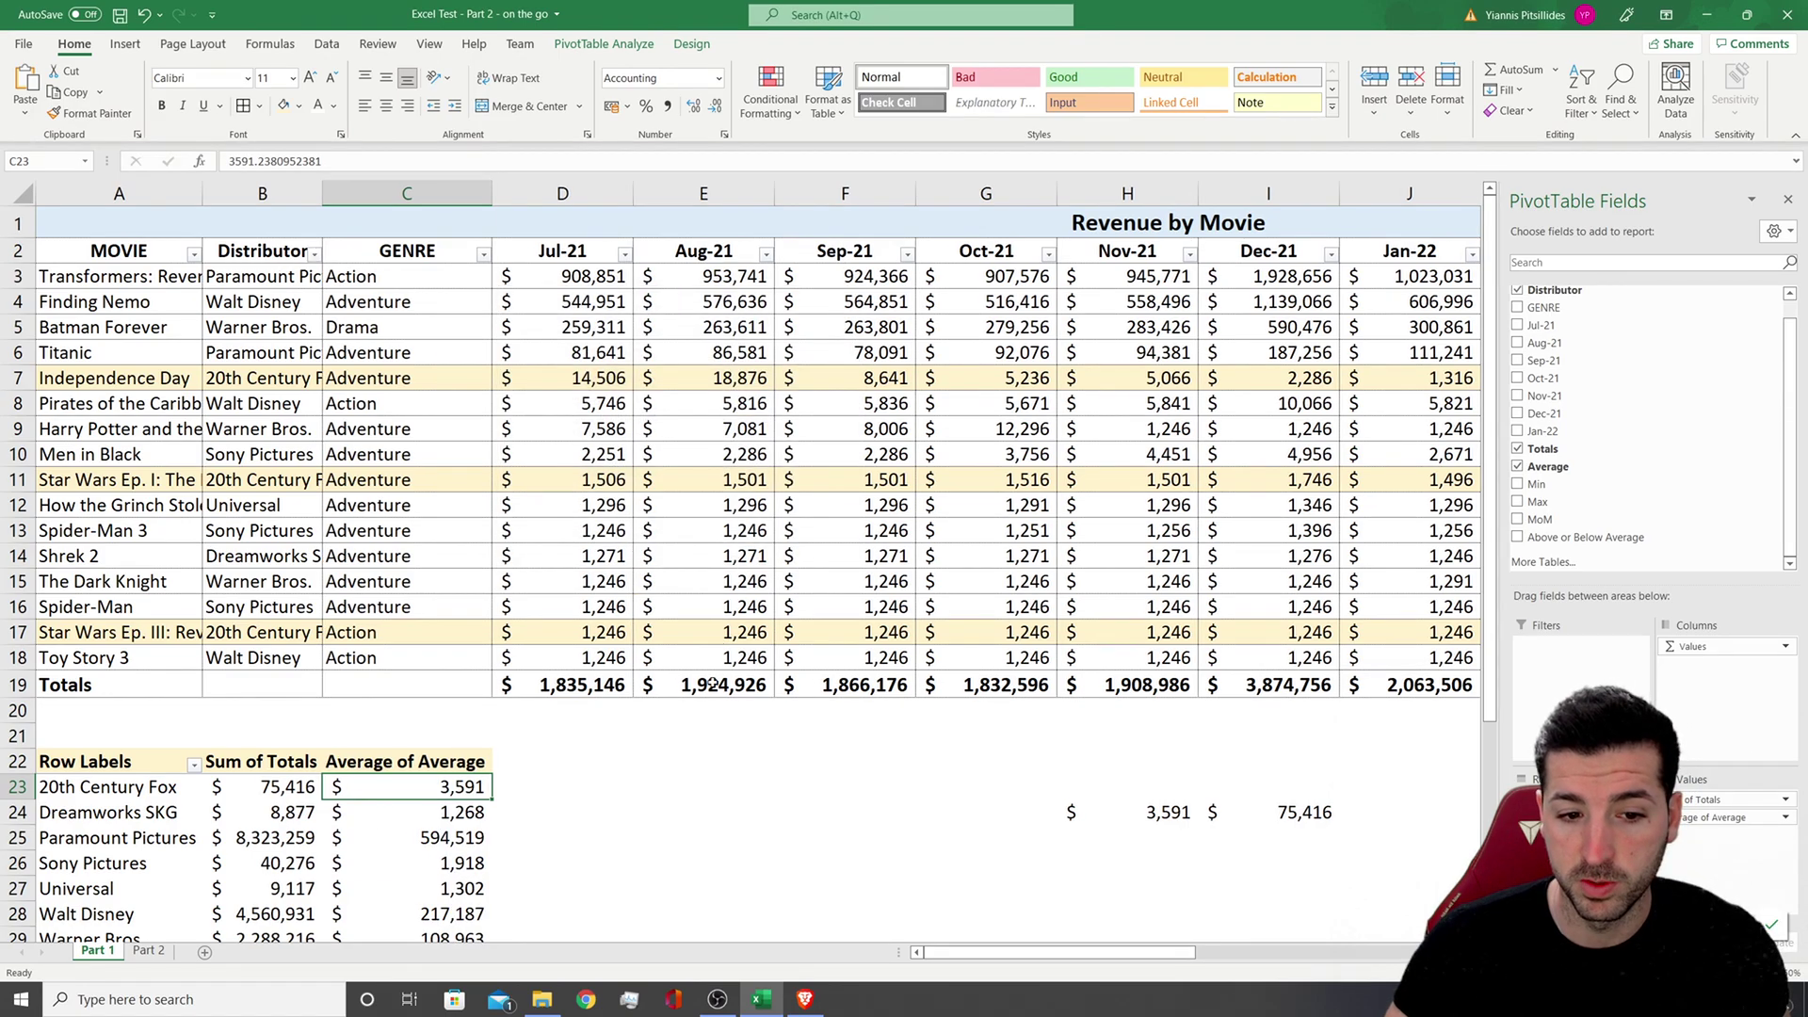
Clear the check formulas in H24 and I24 beside the pivot table
left_click(697, 810)
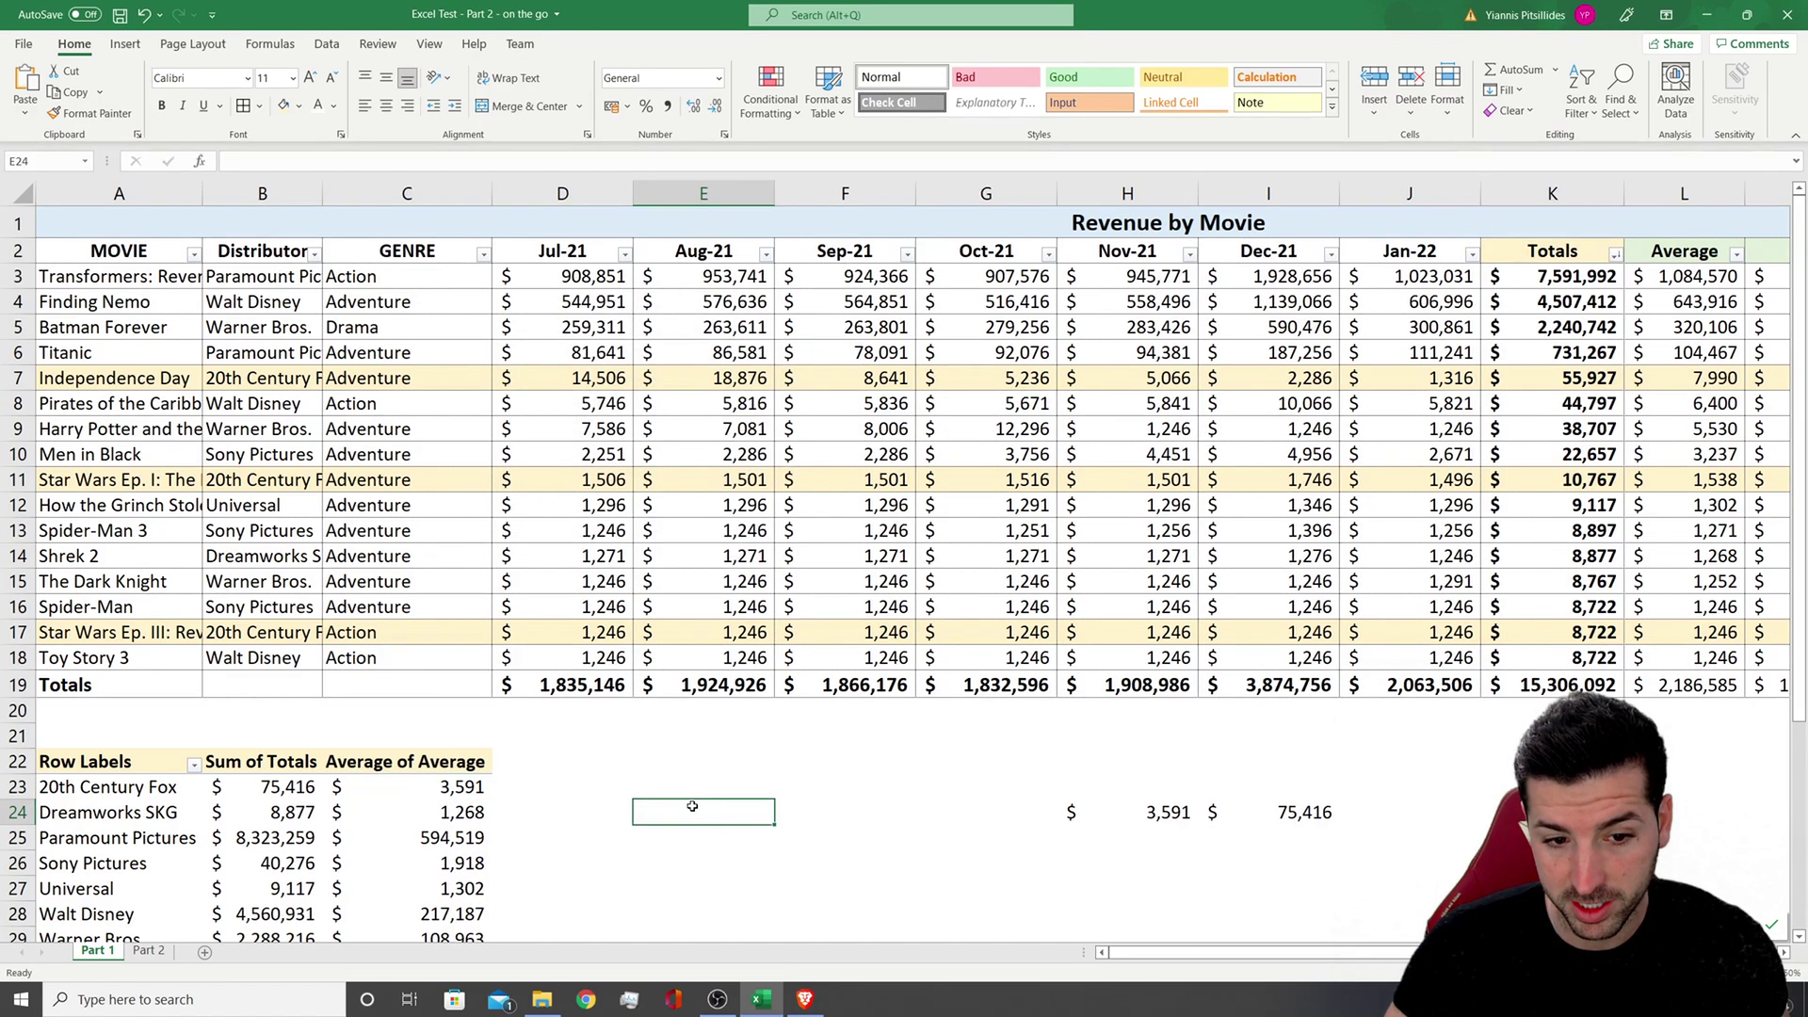
left_click(1168, 815)
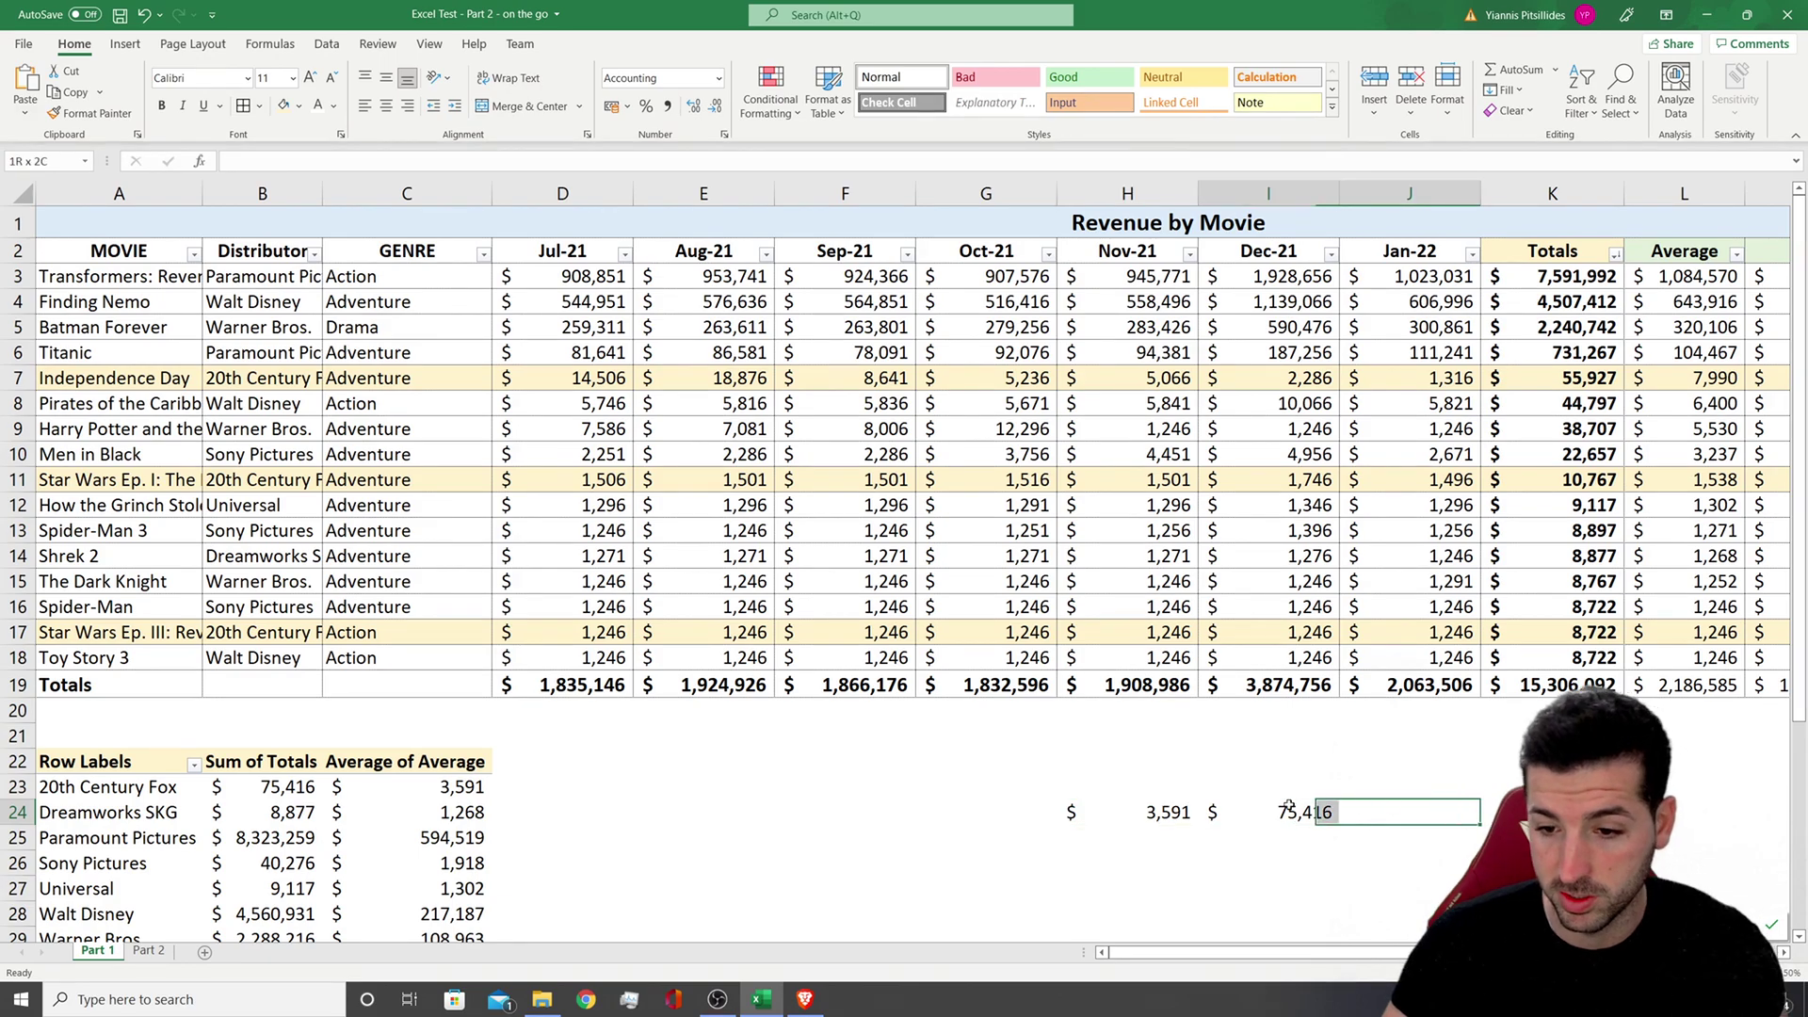
left_click_drag(1413, 811, 1130, 787)
key("Delete")
left_click(574, 759)
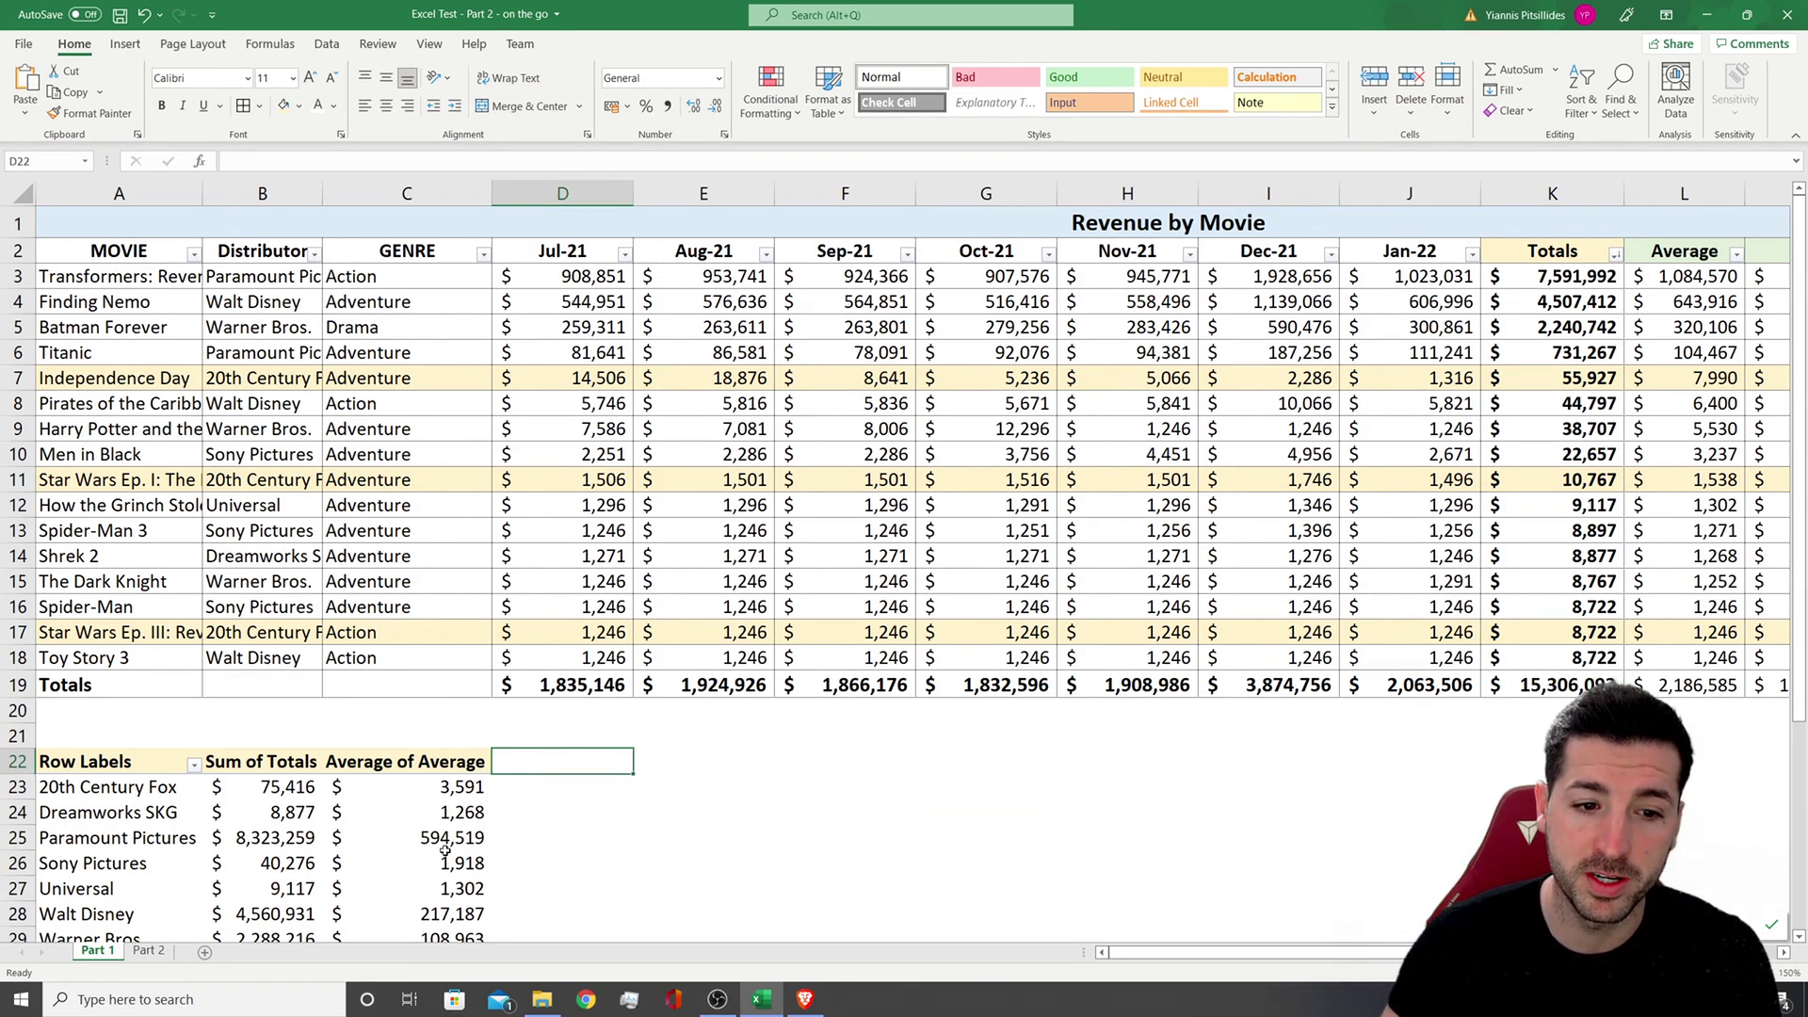
Review the updated pivot table and read task 10 in the instructions about the horizontal bar chart
scroll(445, 851, "down", 1)
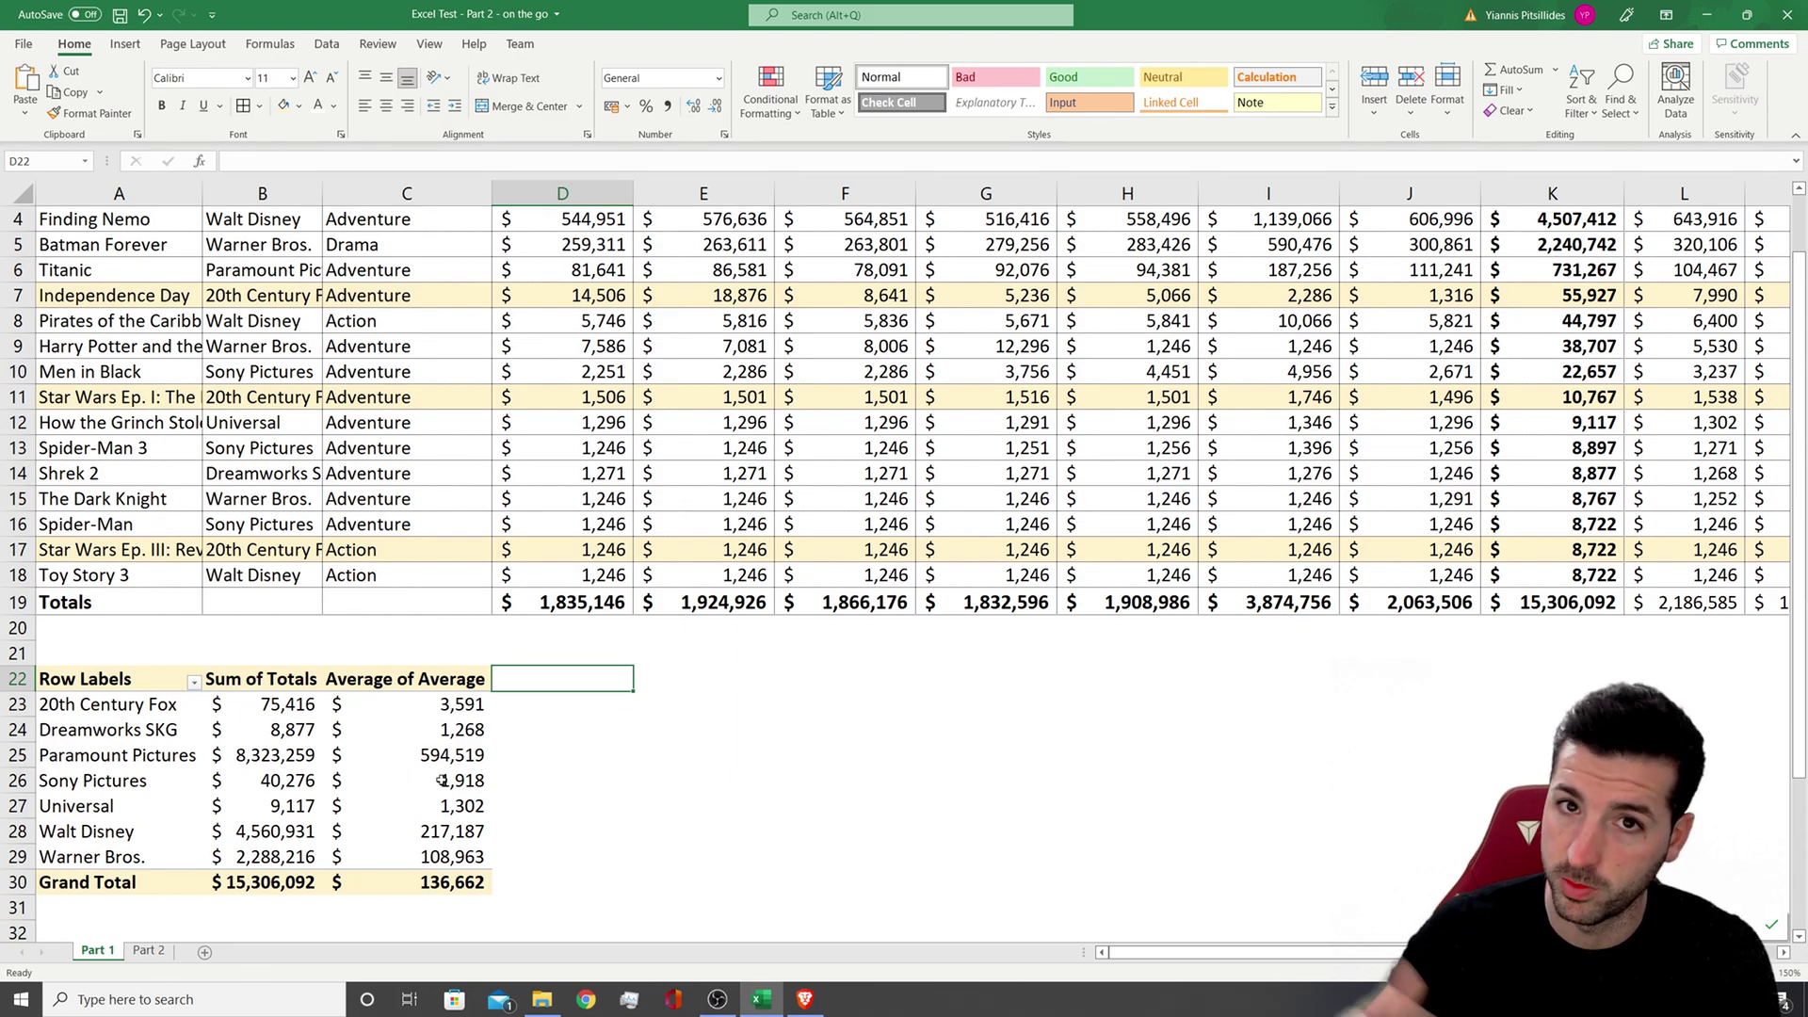
mouse_move(442, 780)
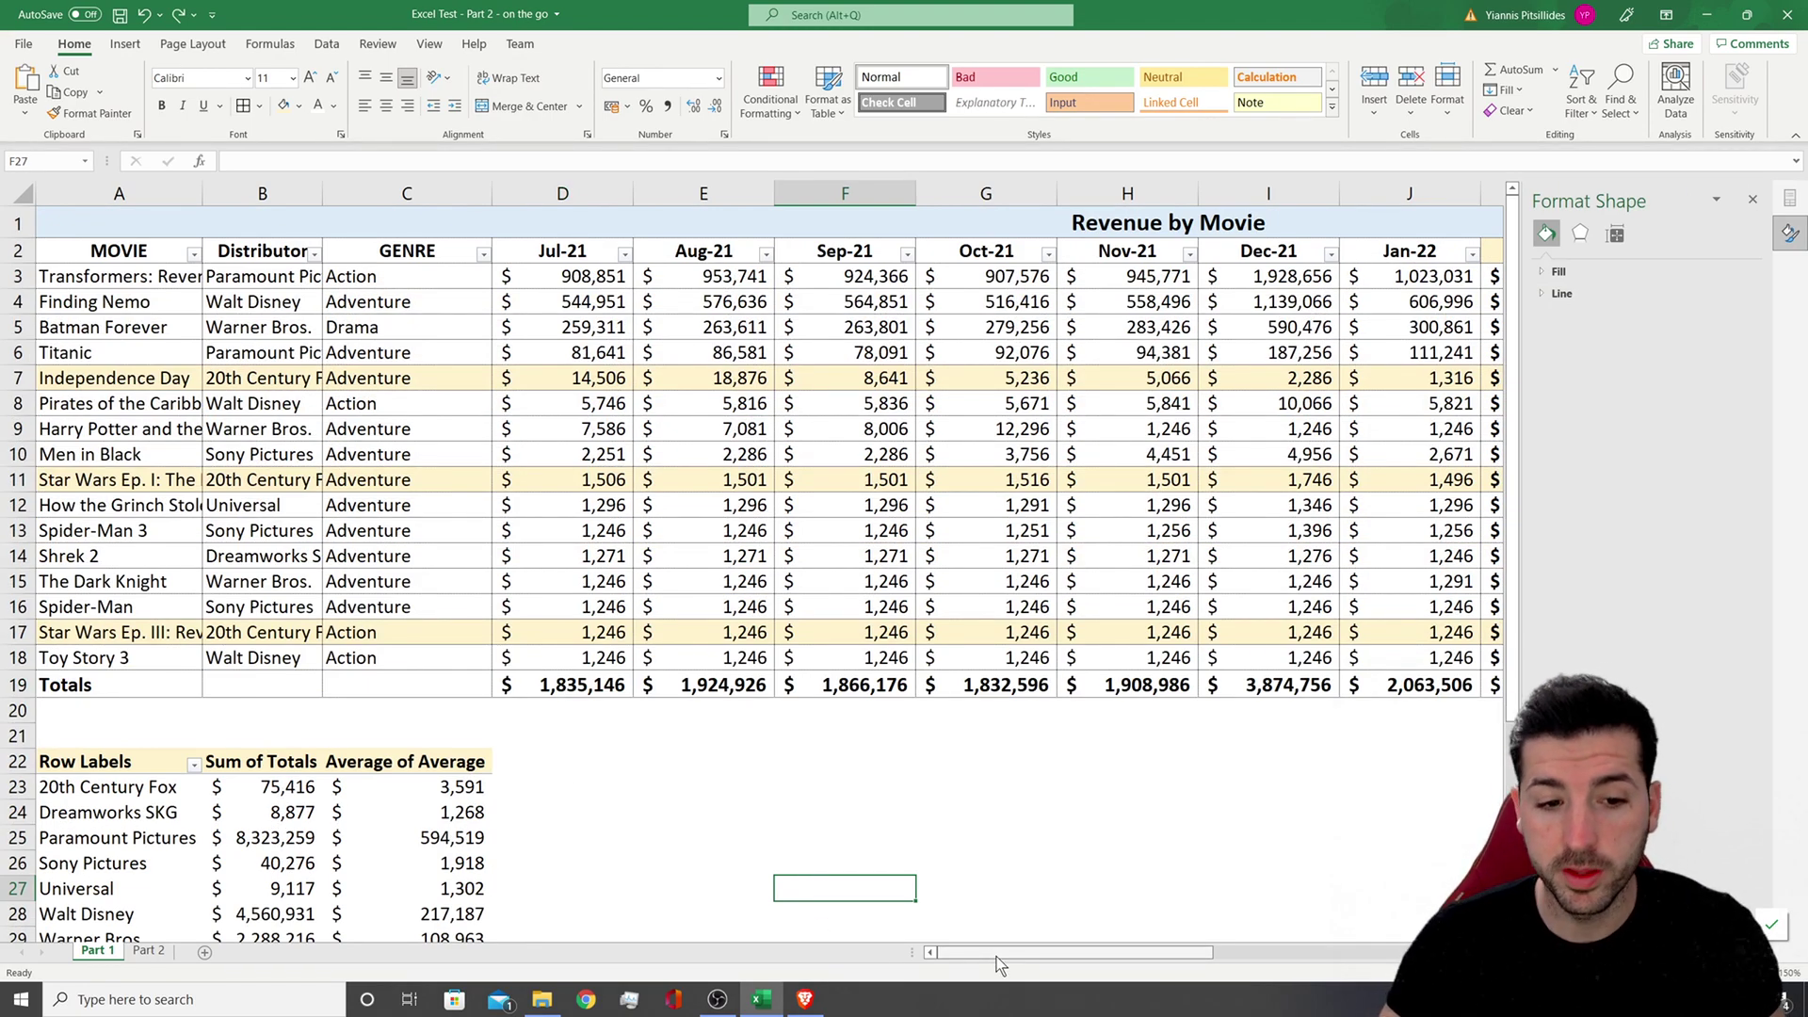
scroll(1001, 964, "right", 5)
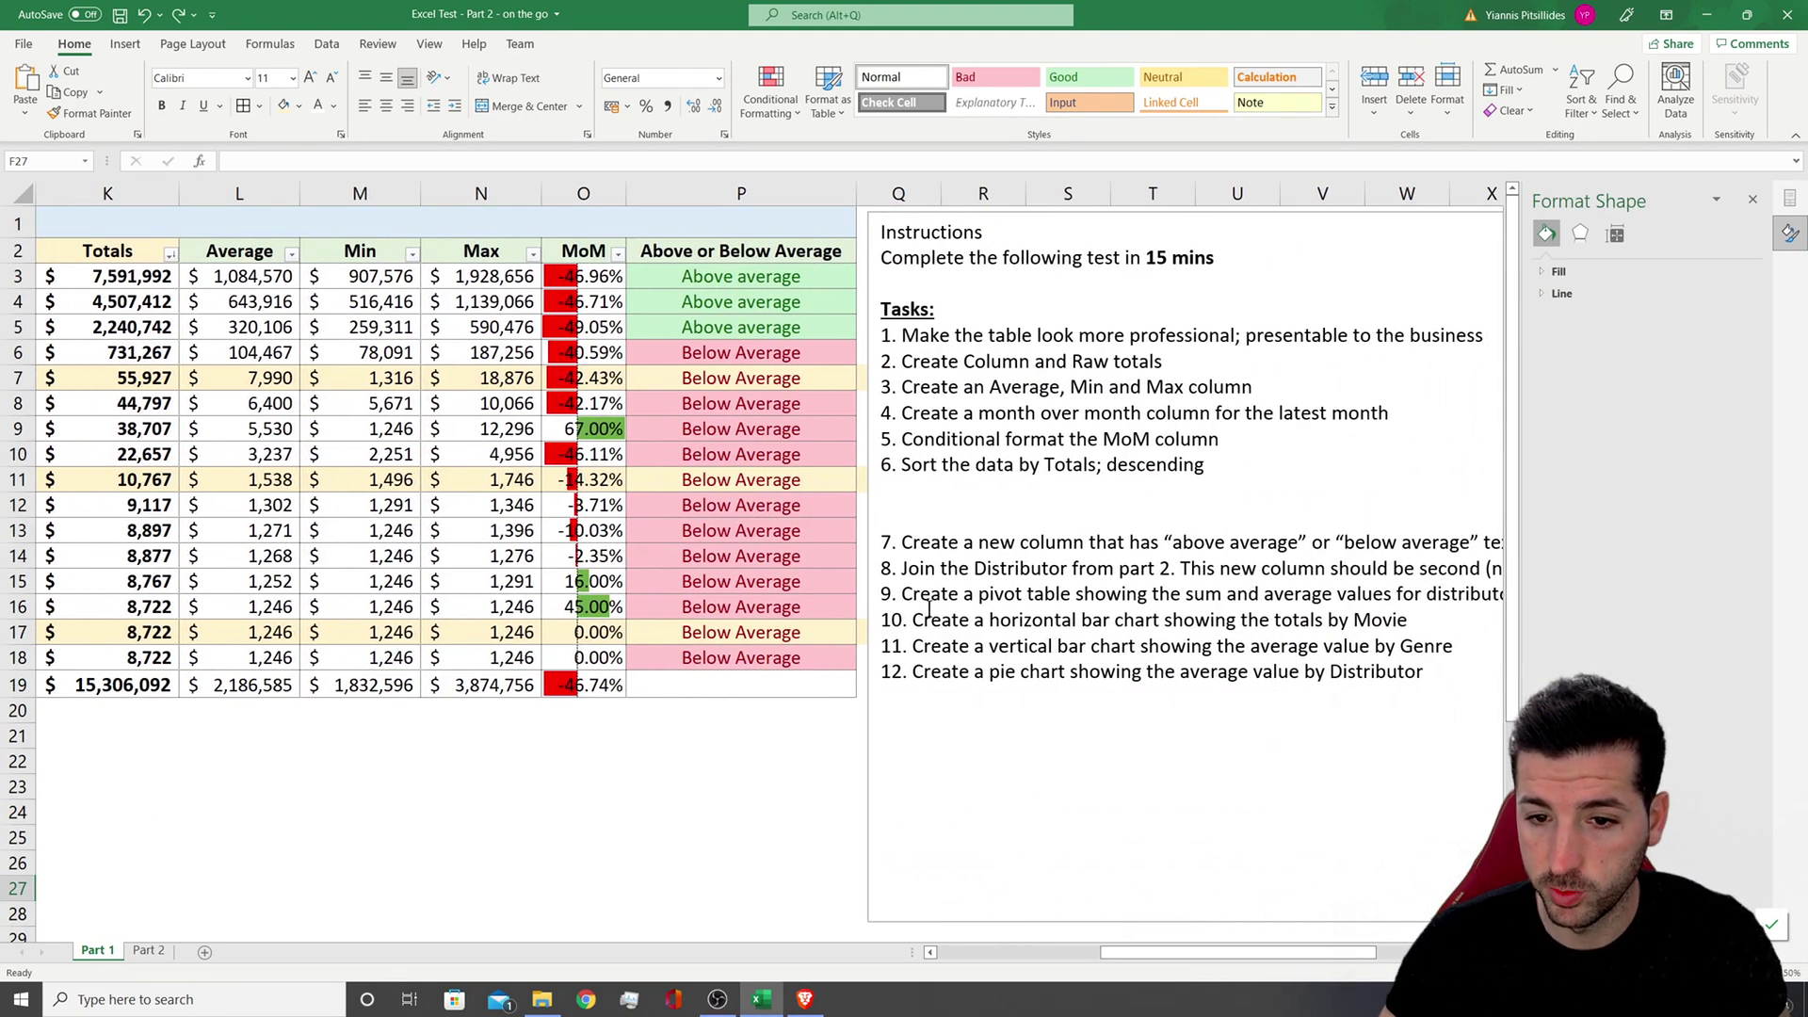
left_click_drag(916, 619, 1169, 619)
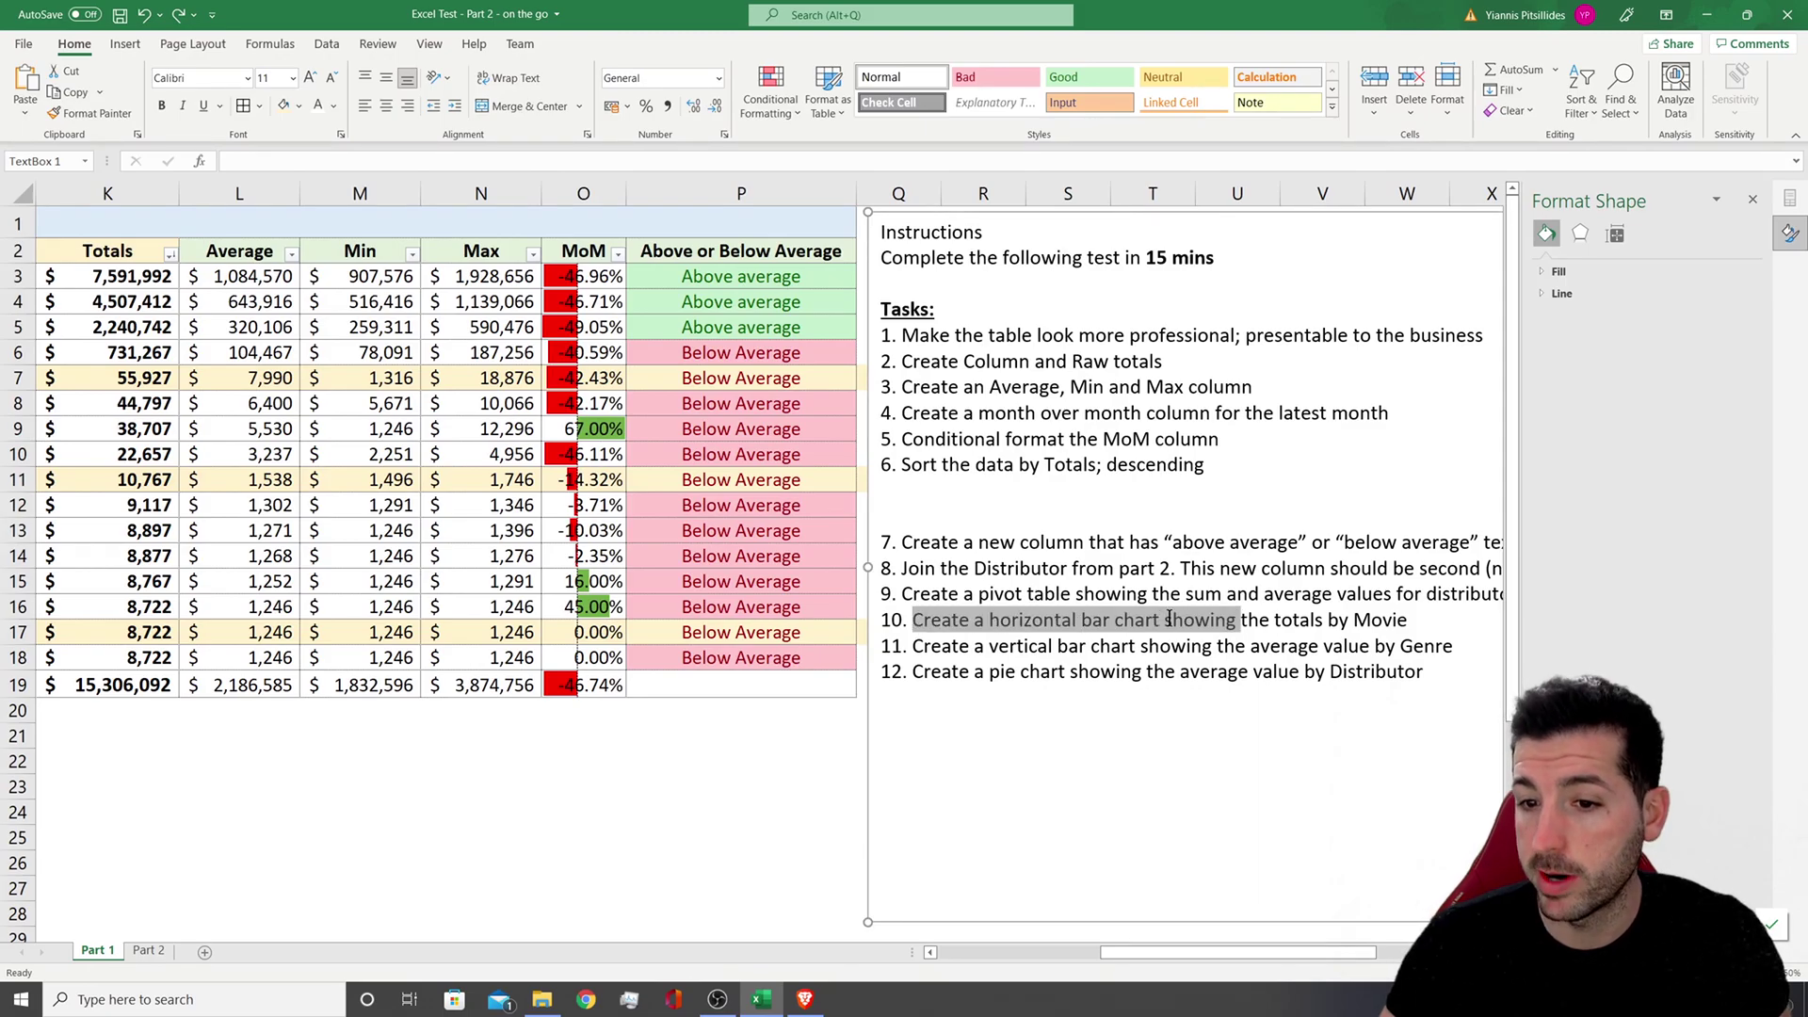
left_click_drag(1279, 629, 1379, 625)
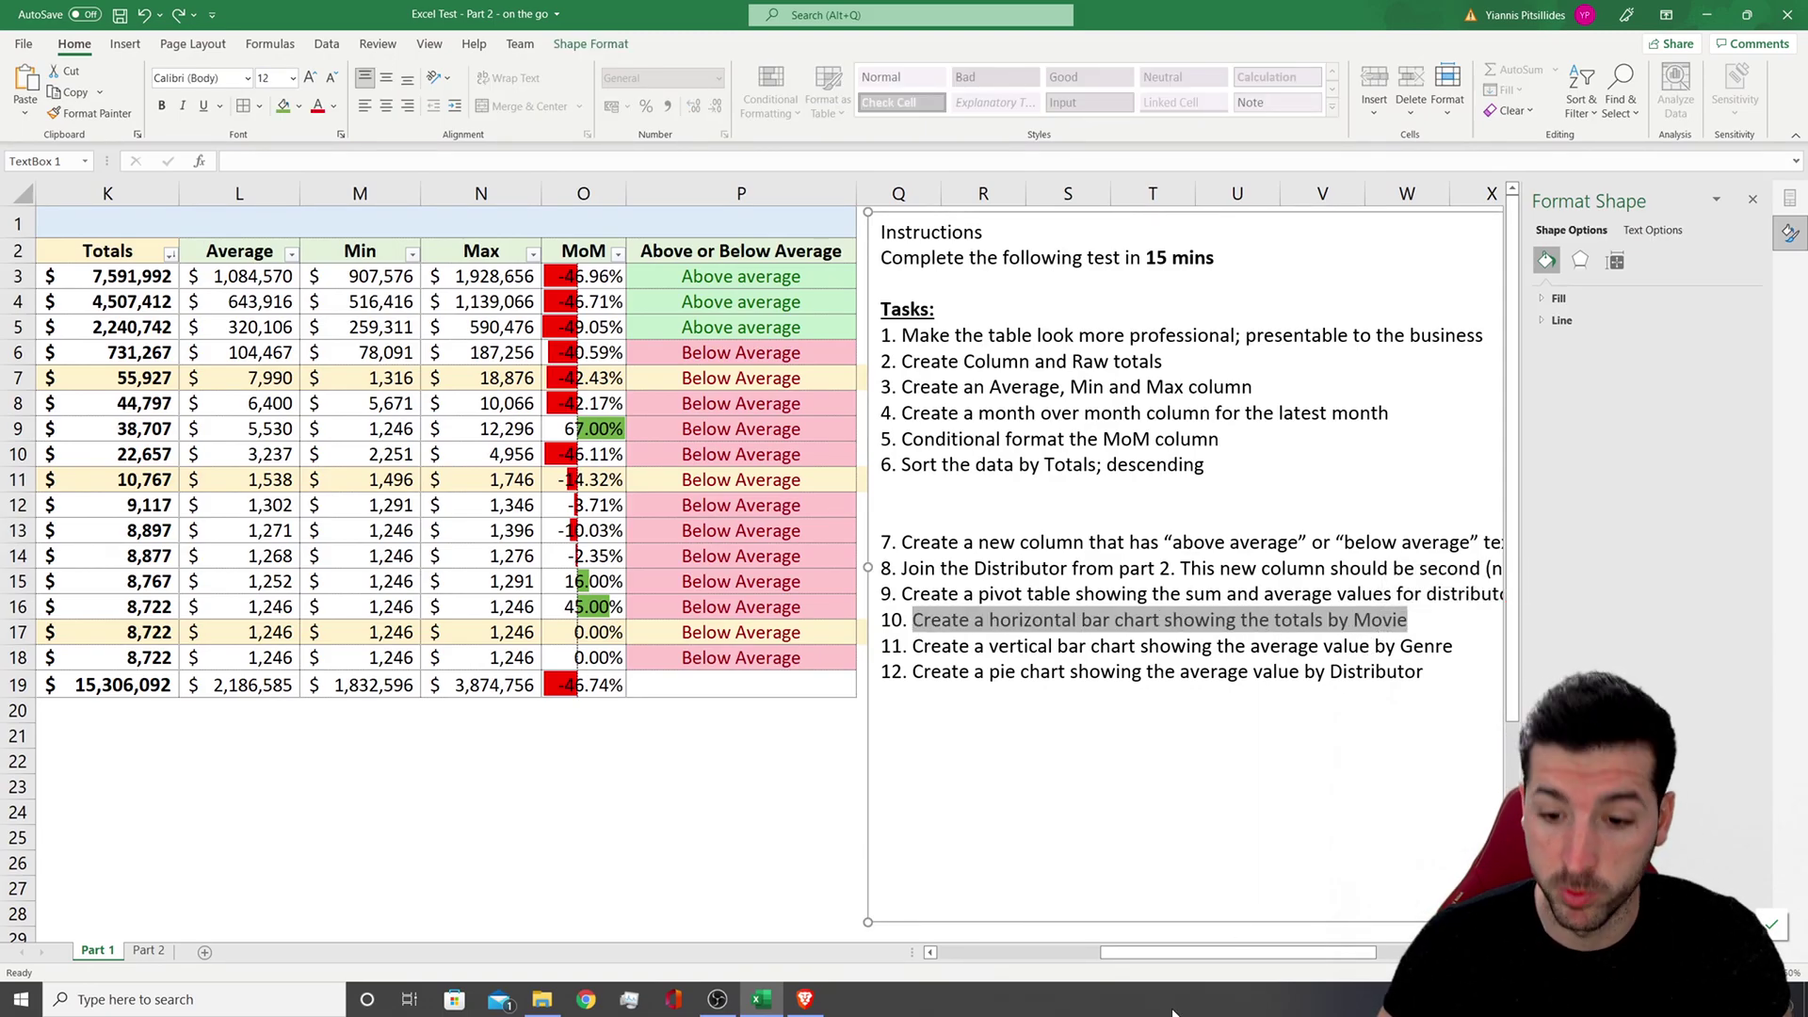
Fit the Movie column's width to its contents, and select the movie names A3:A18 together with the Totals cells K3:K18
left_click_drag(1198, 959, 1036, 956)
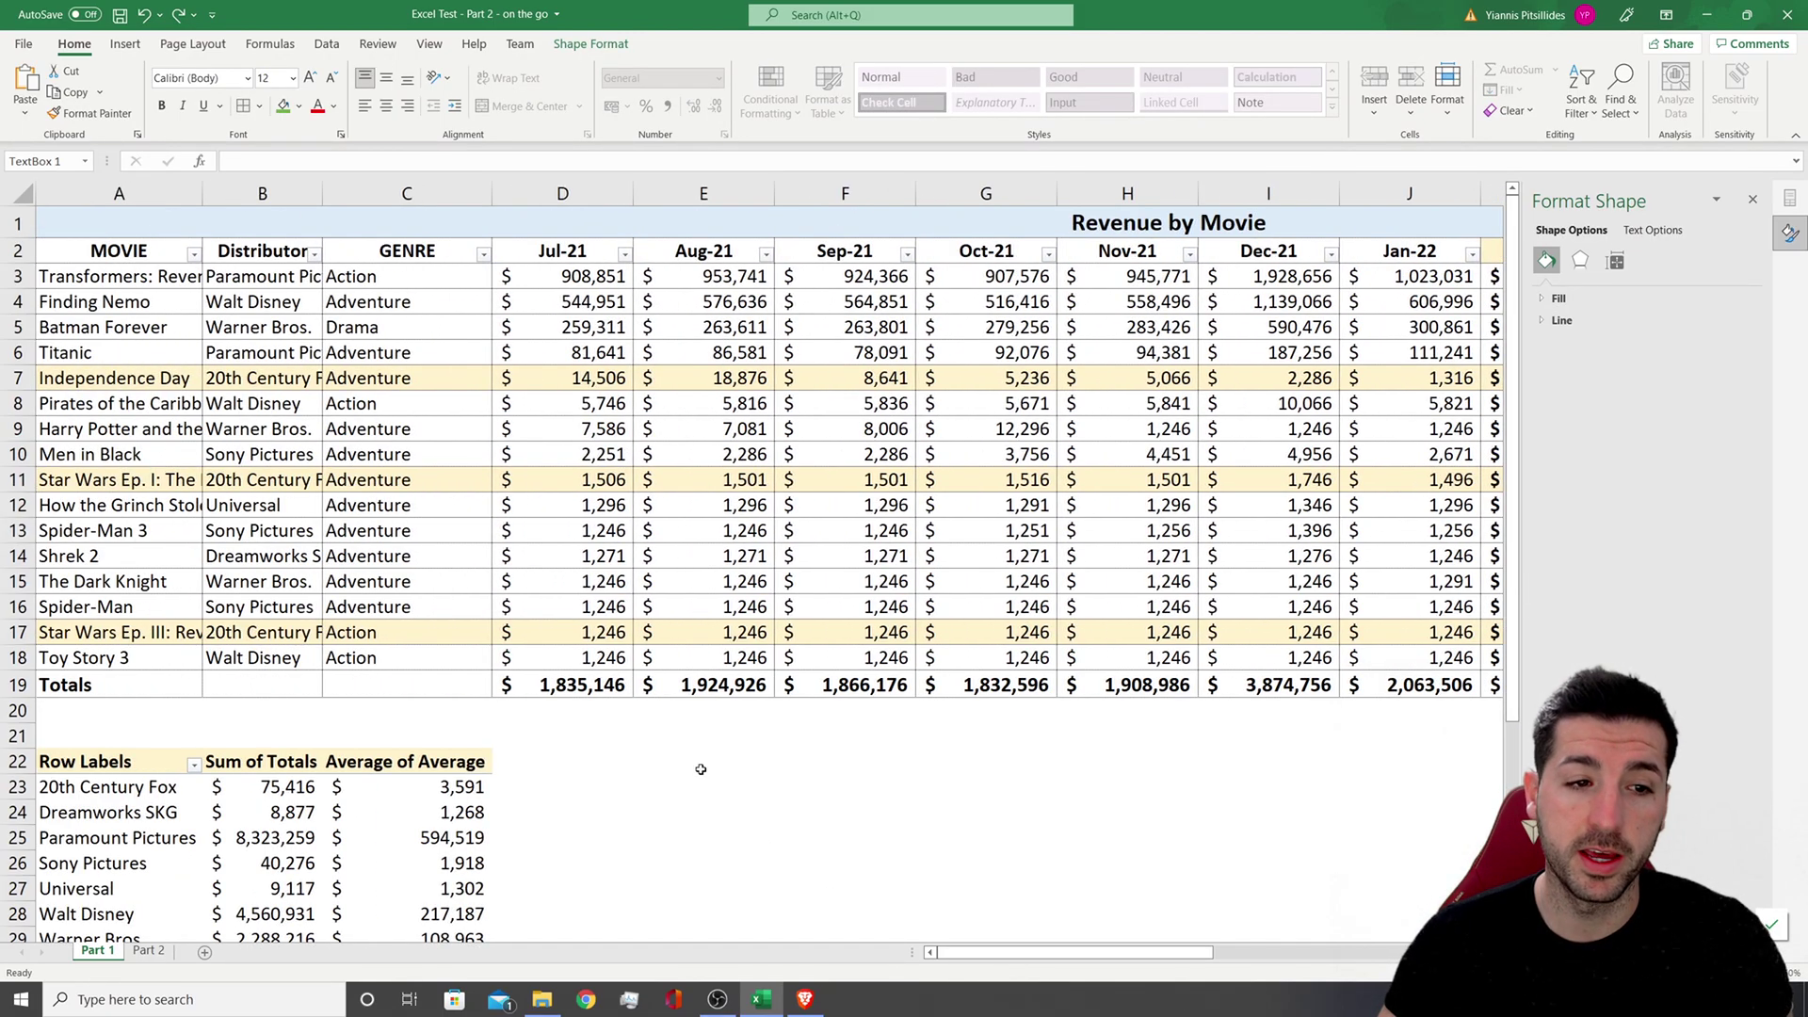
left_click(79, 299)
double_click(202, 193)
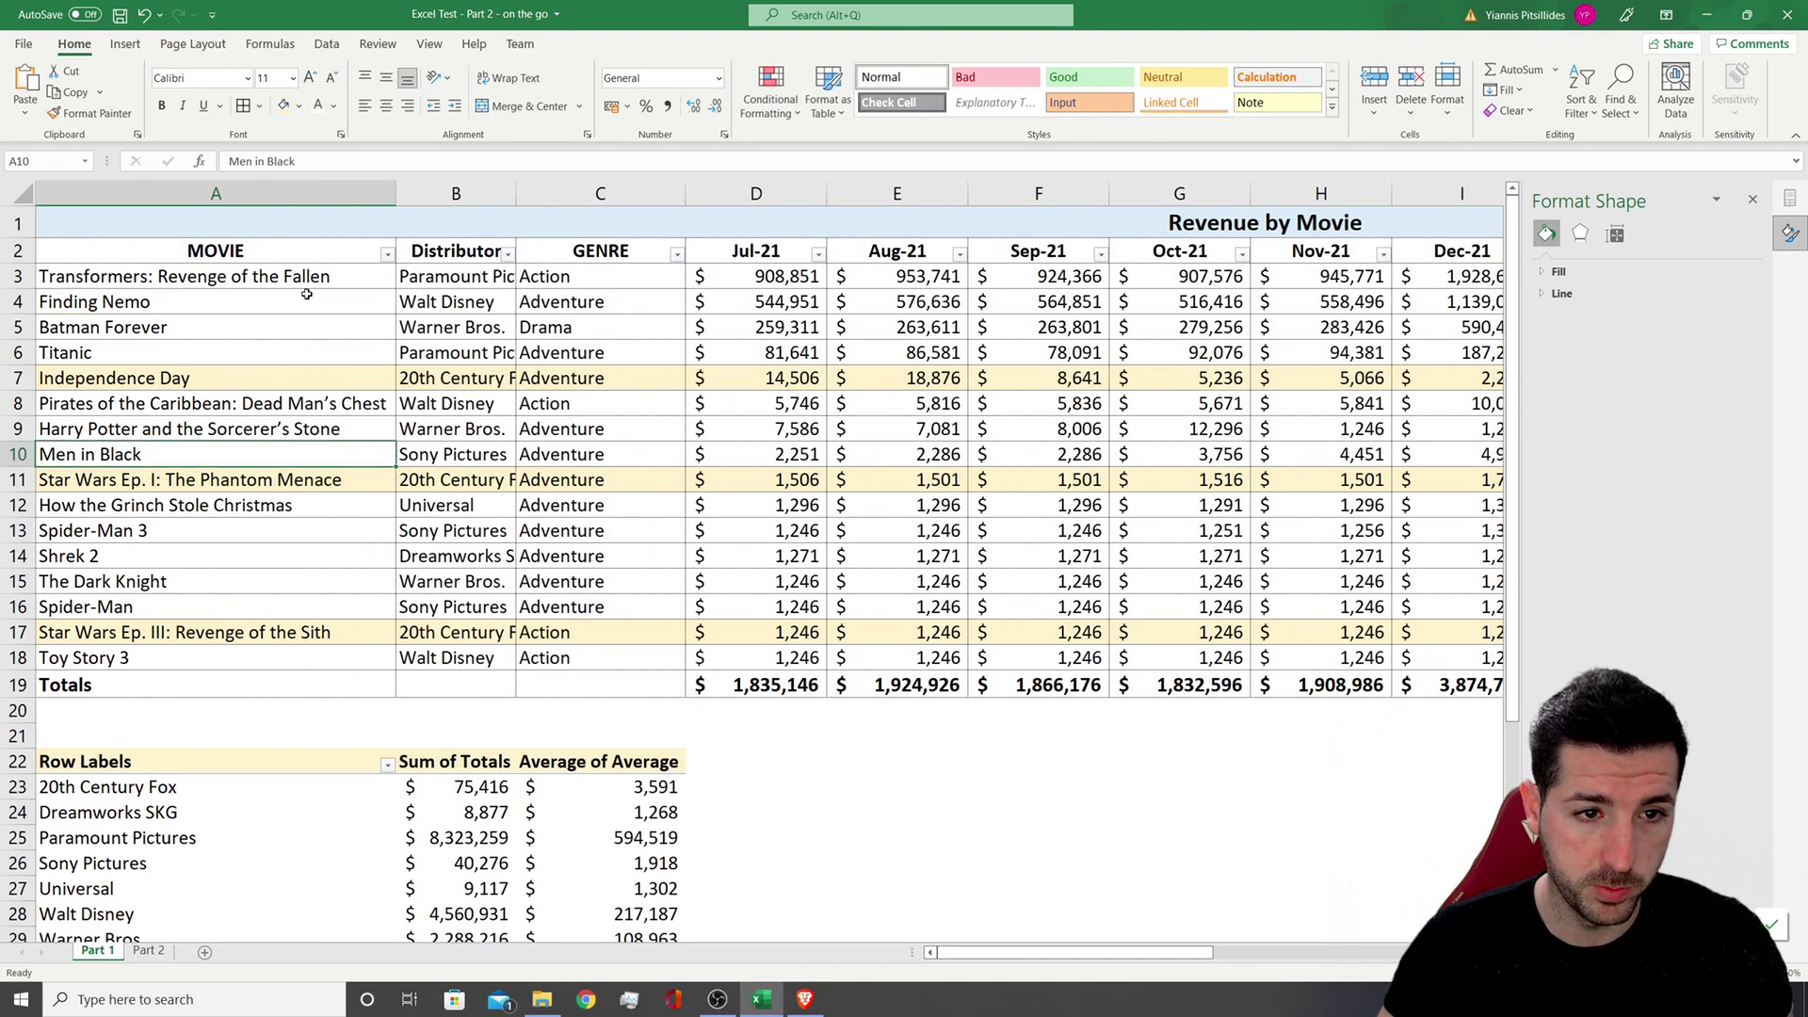
left_click_drag(303, 278, 291, 644)
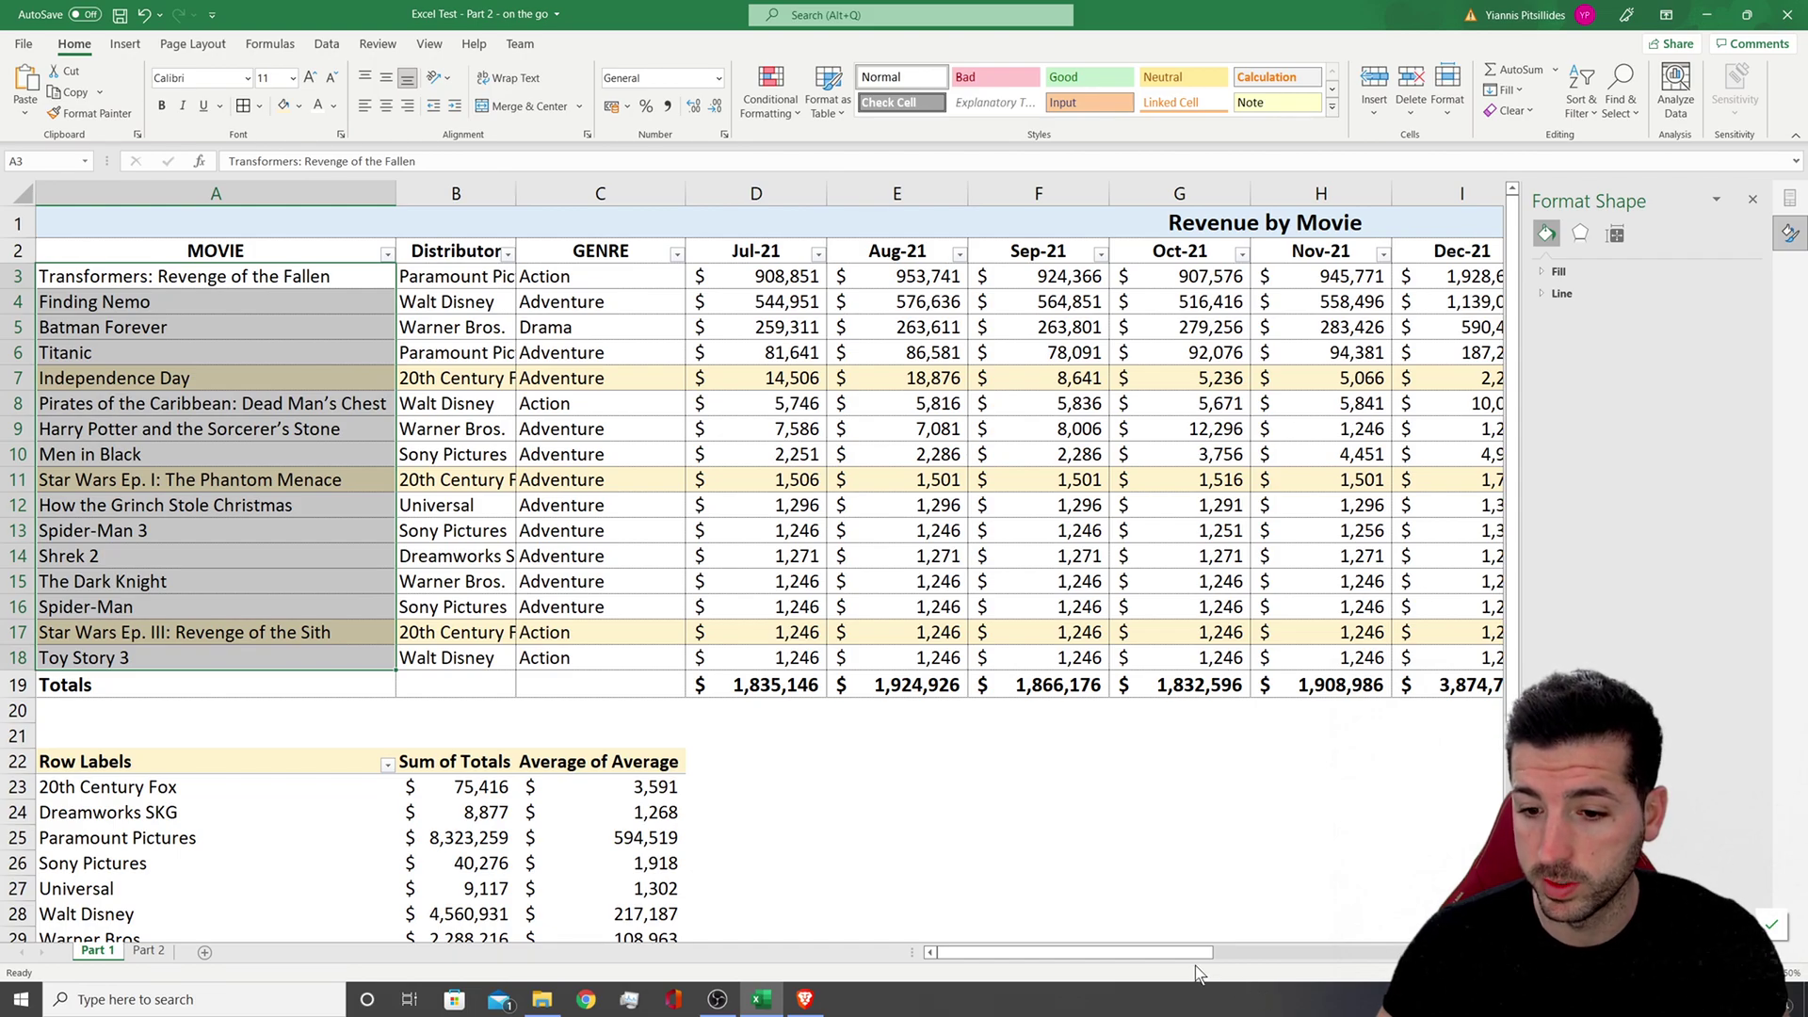
left_click_drag(1195, 952, 1244, 951)
left_click(1100, 276)
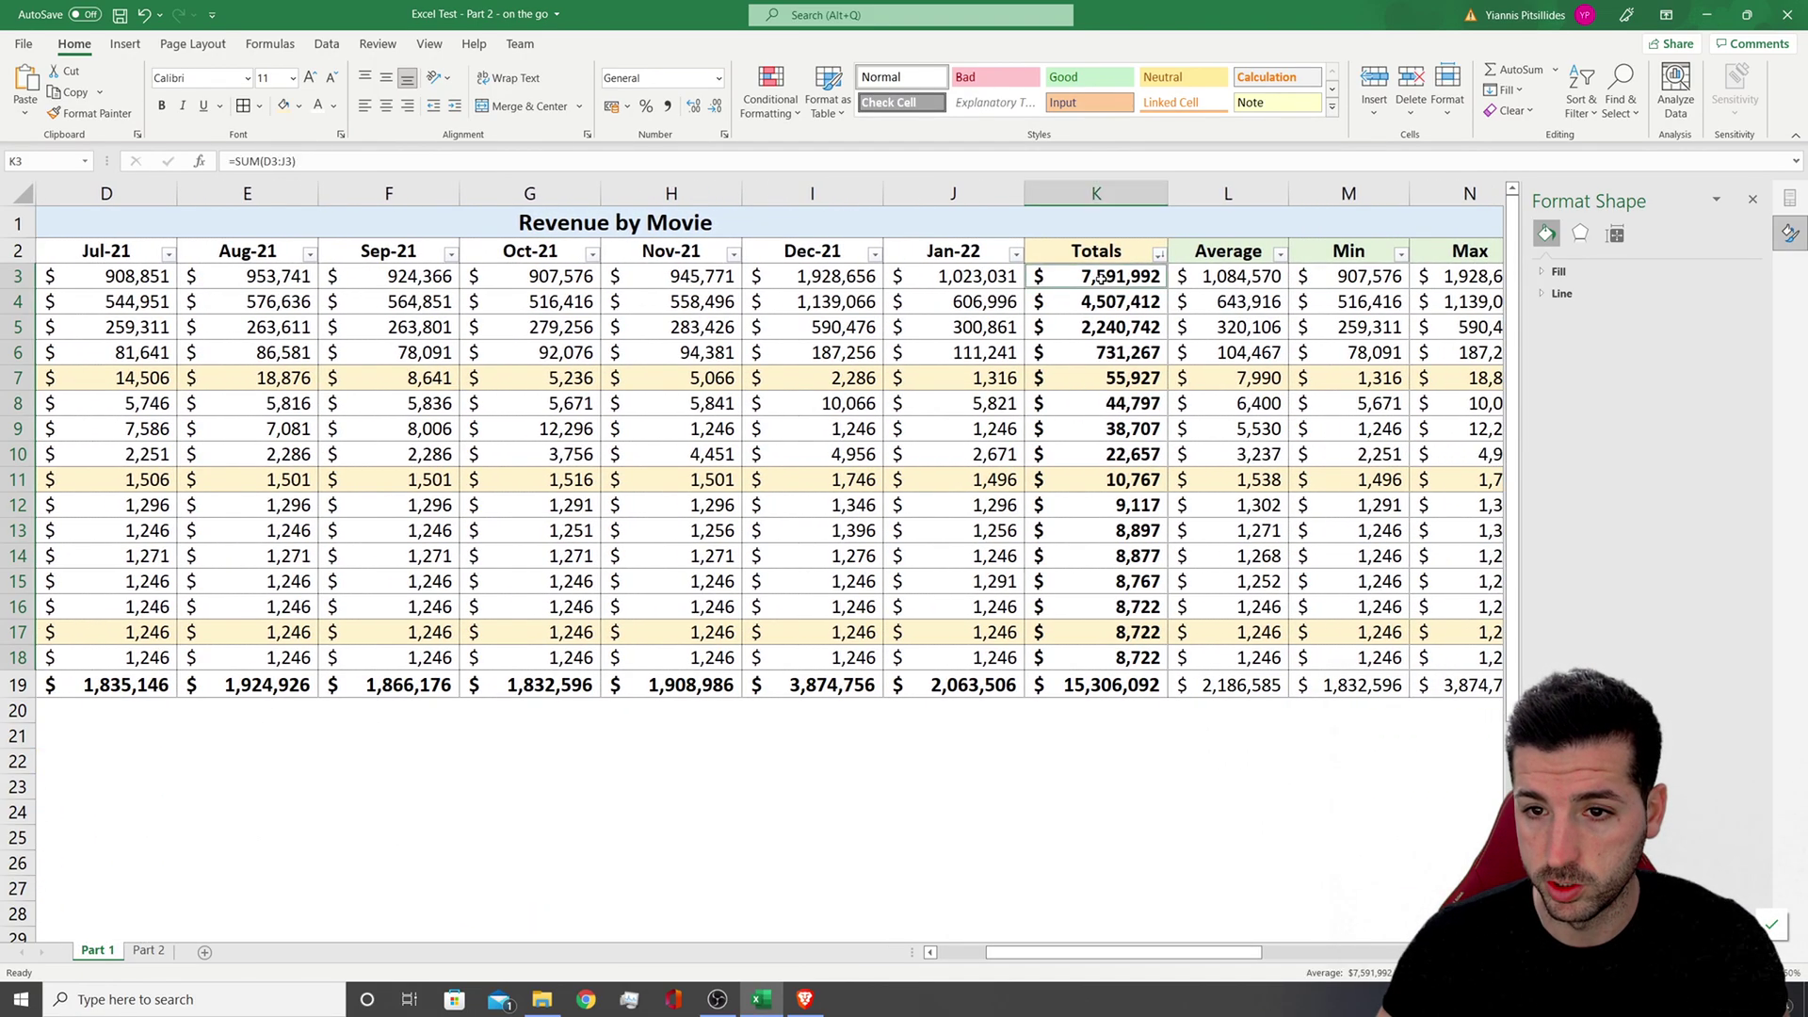
left_click_drag(1100, 276, 1100, 658)
left_click_drag(1070, 952, 951, 970)
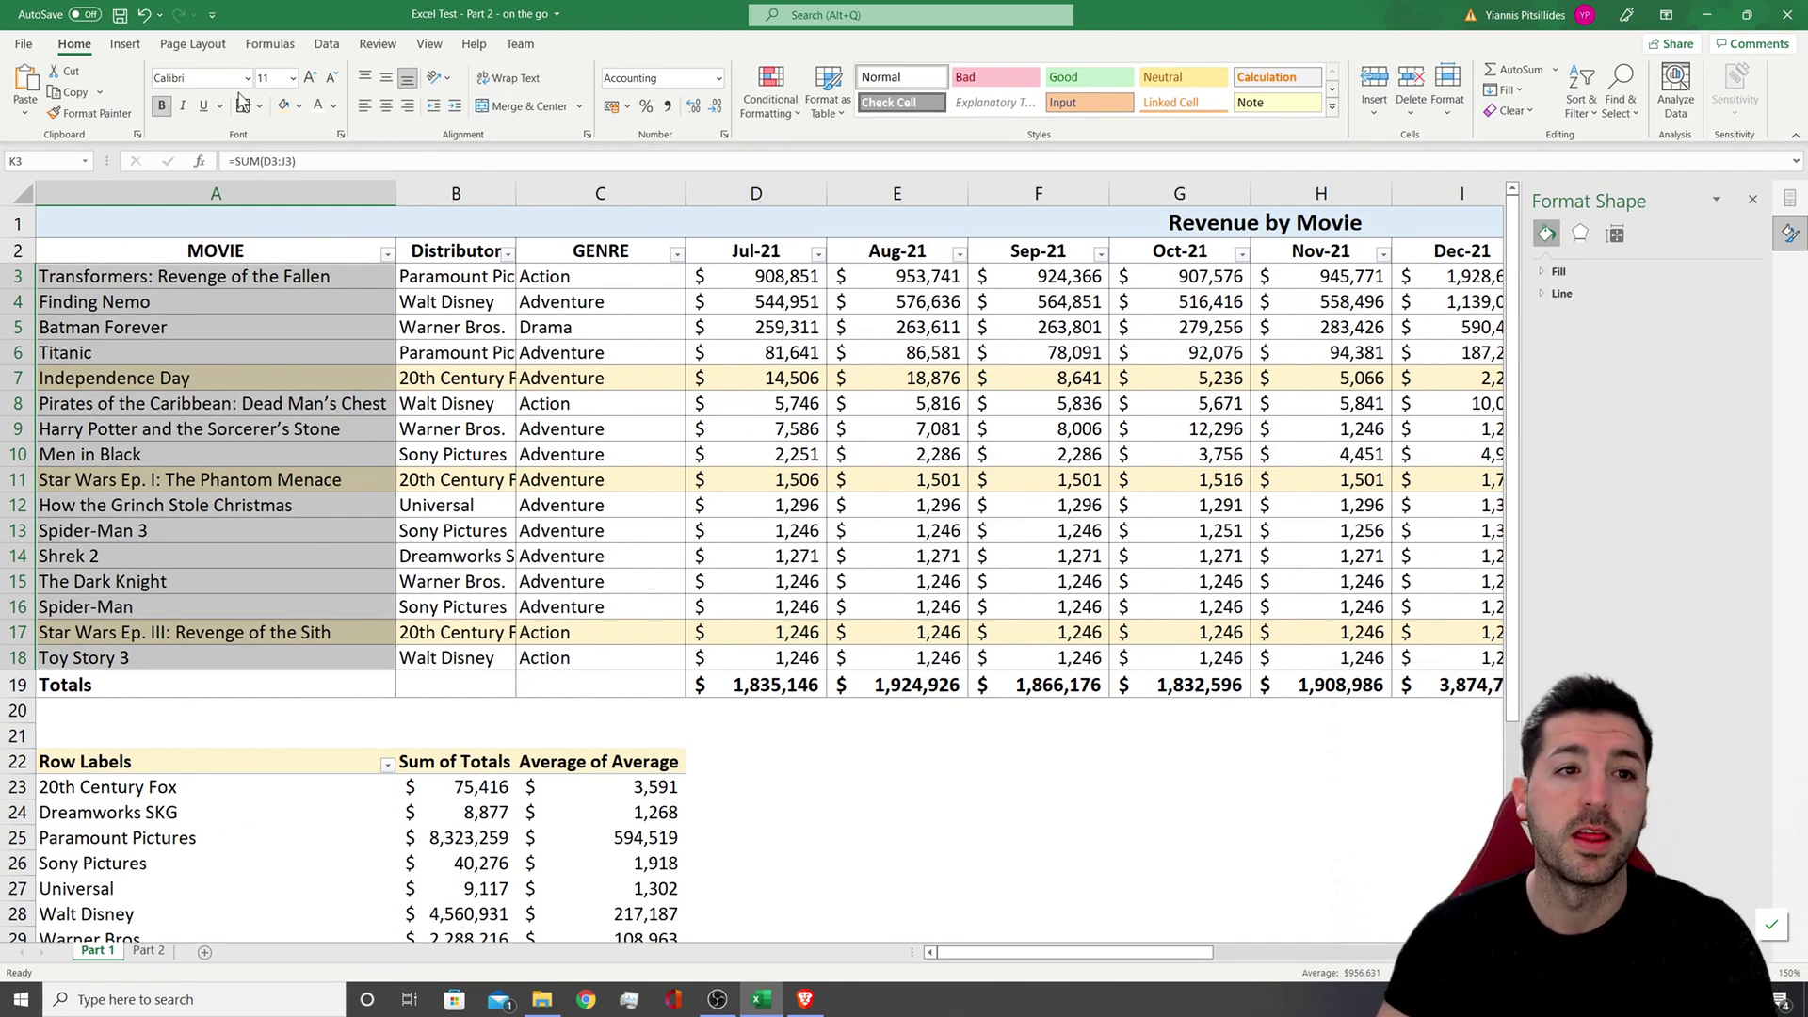
left_click(123, 50)
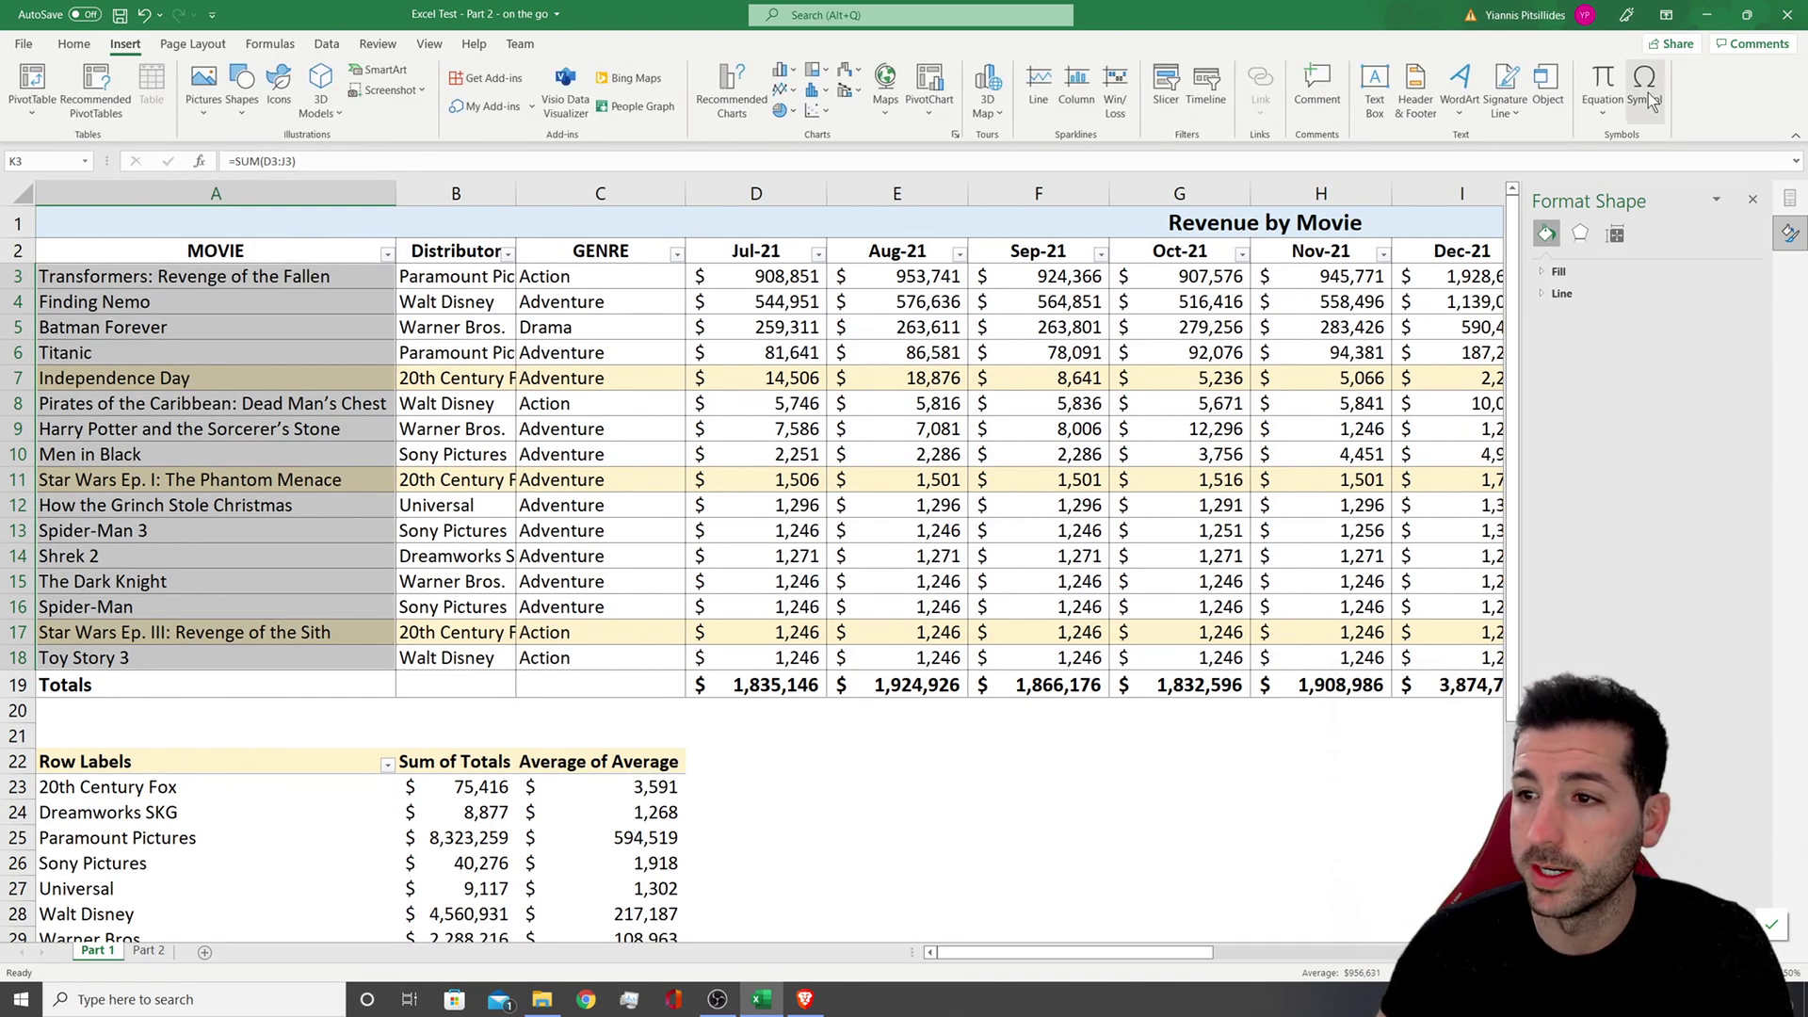
left_click(1753, 200)
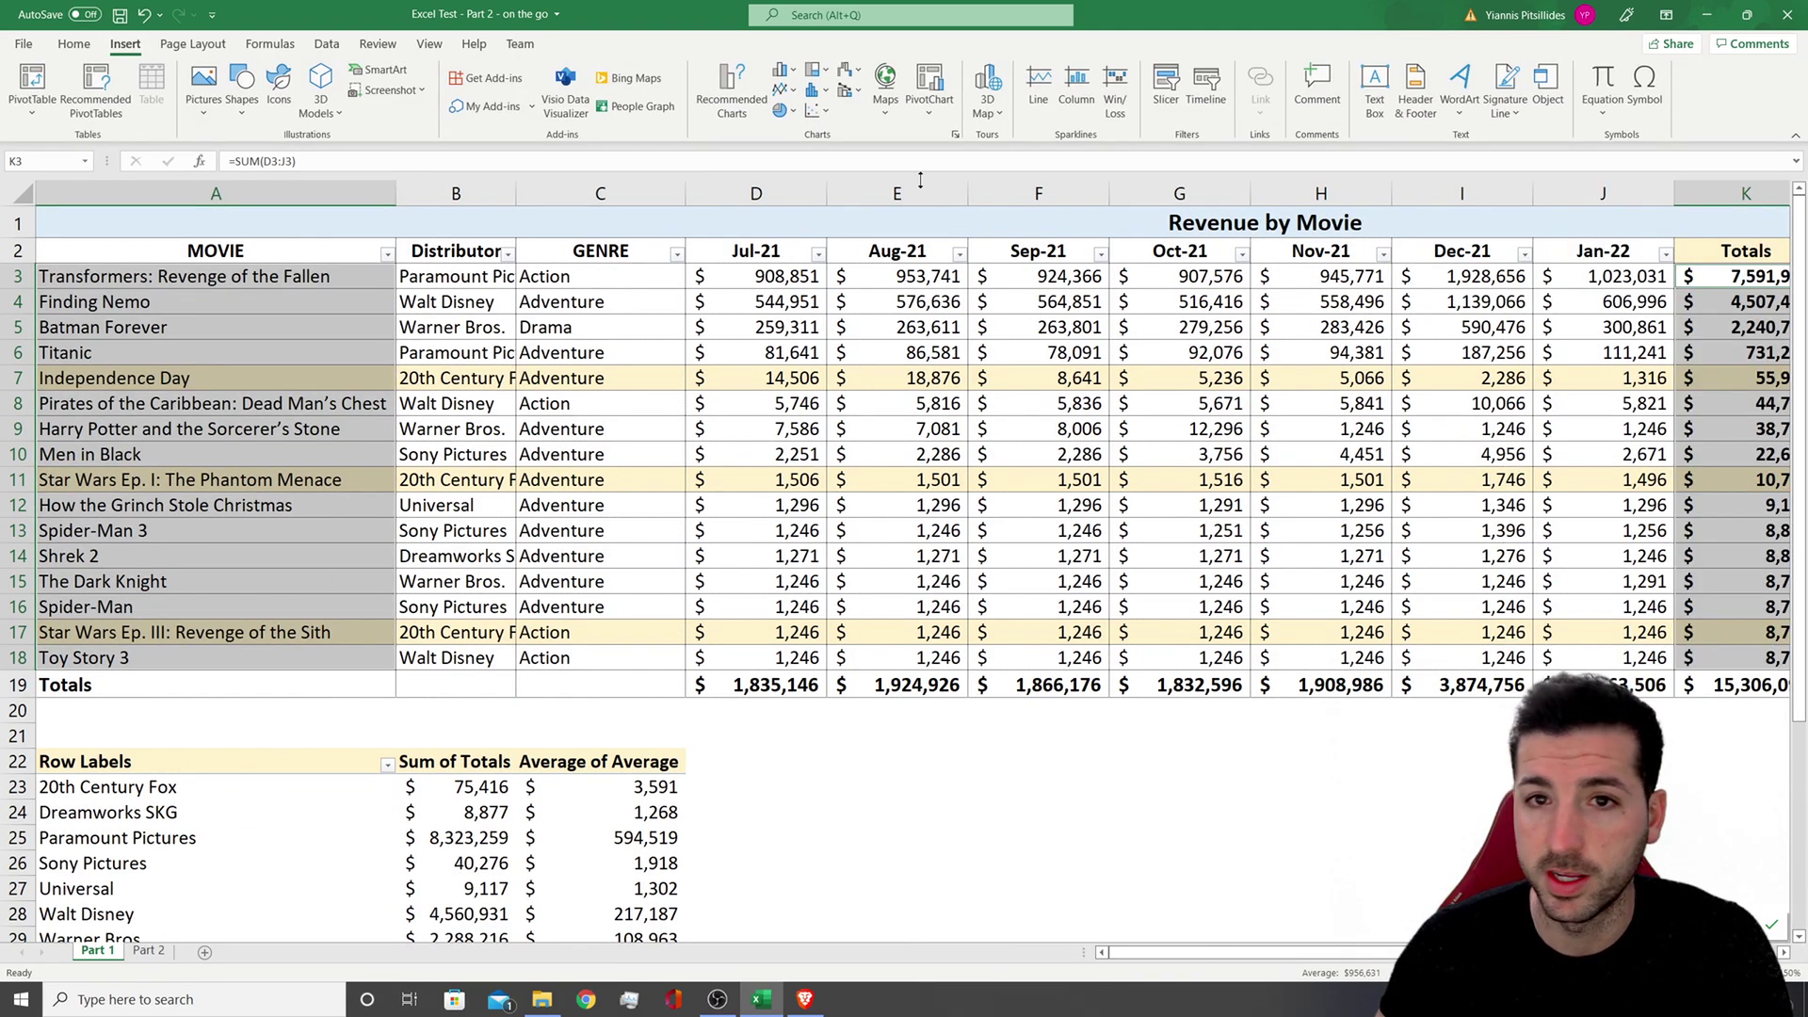
left_click(738, 111)
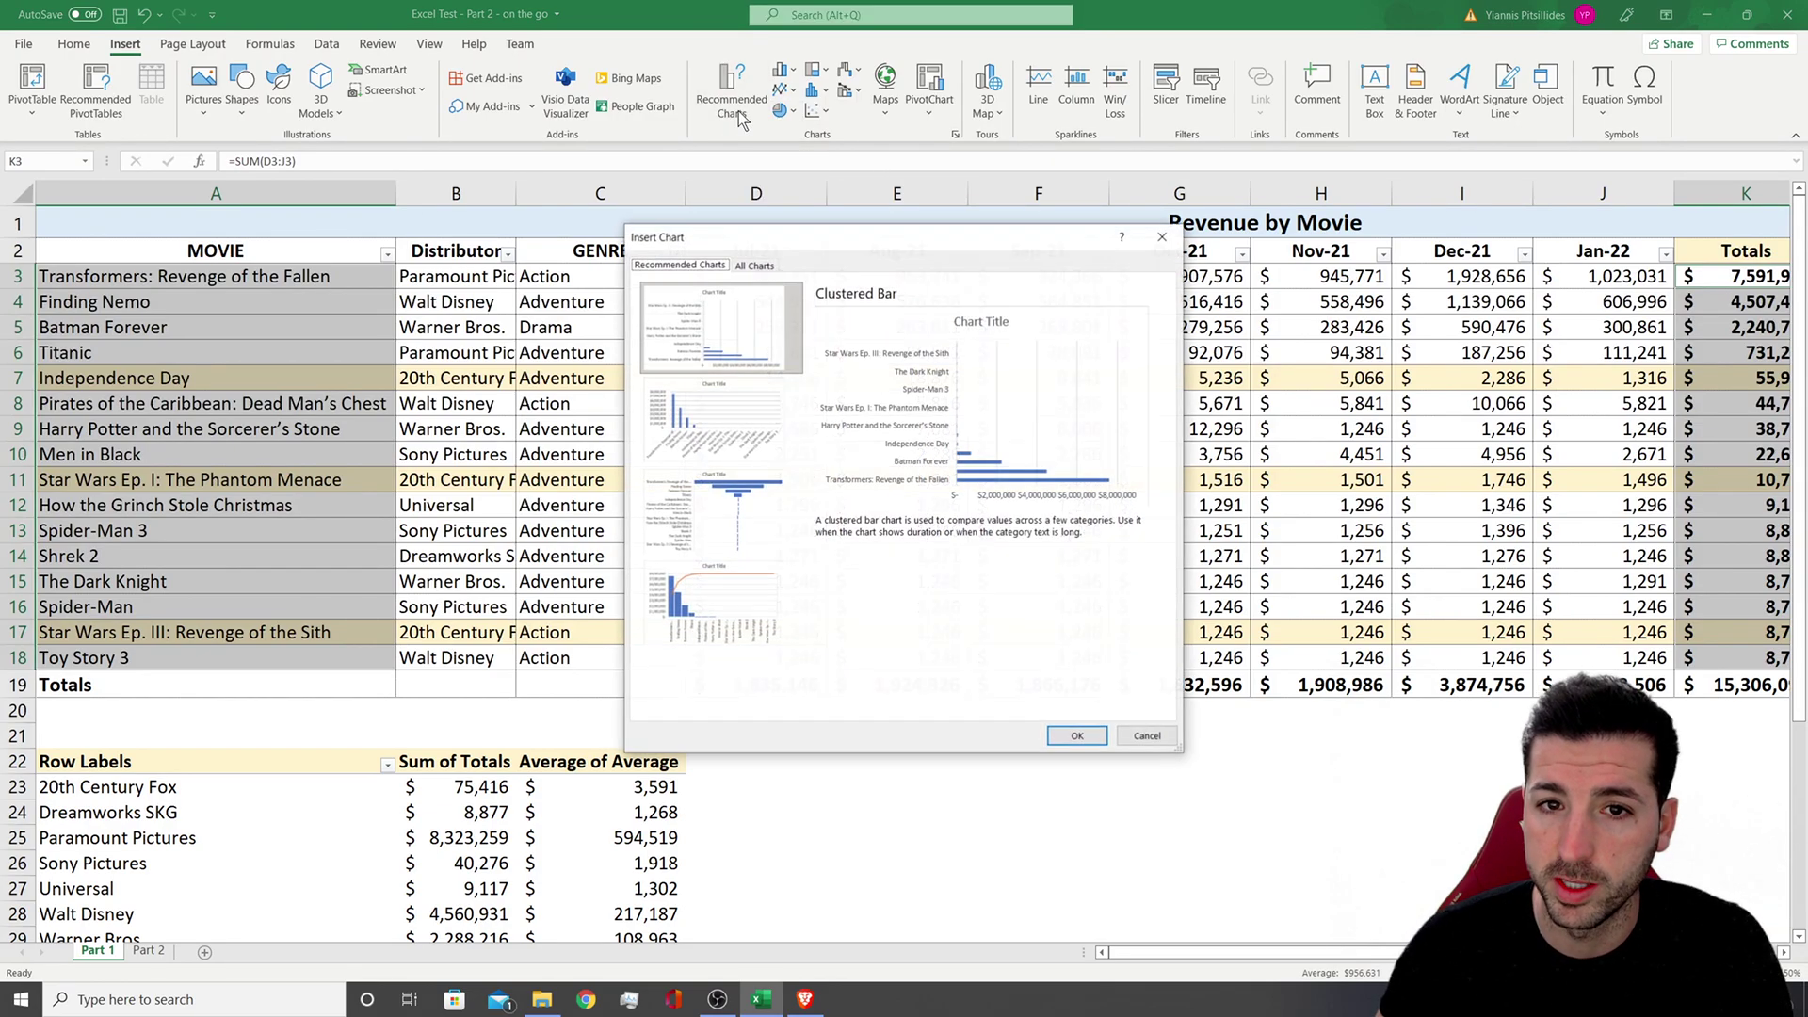
left_click(749, 267)
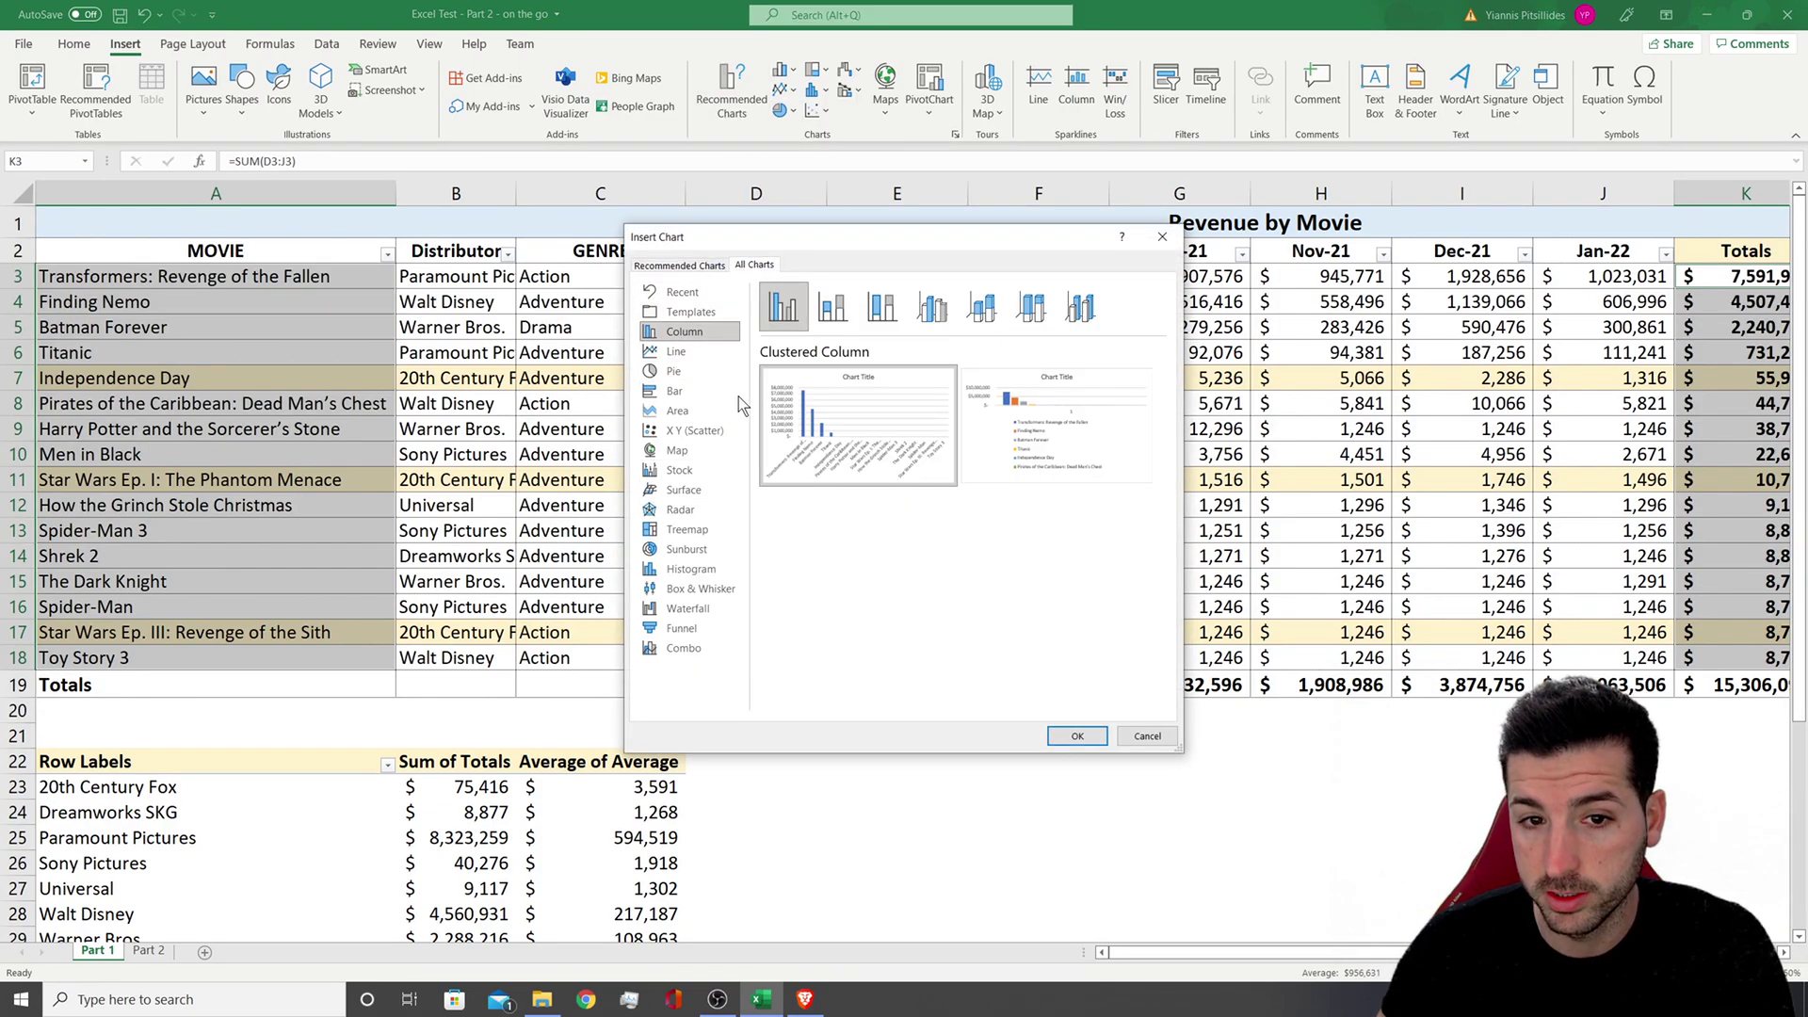
left_click(1163, 237)
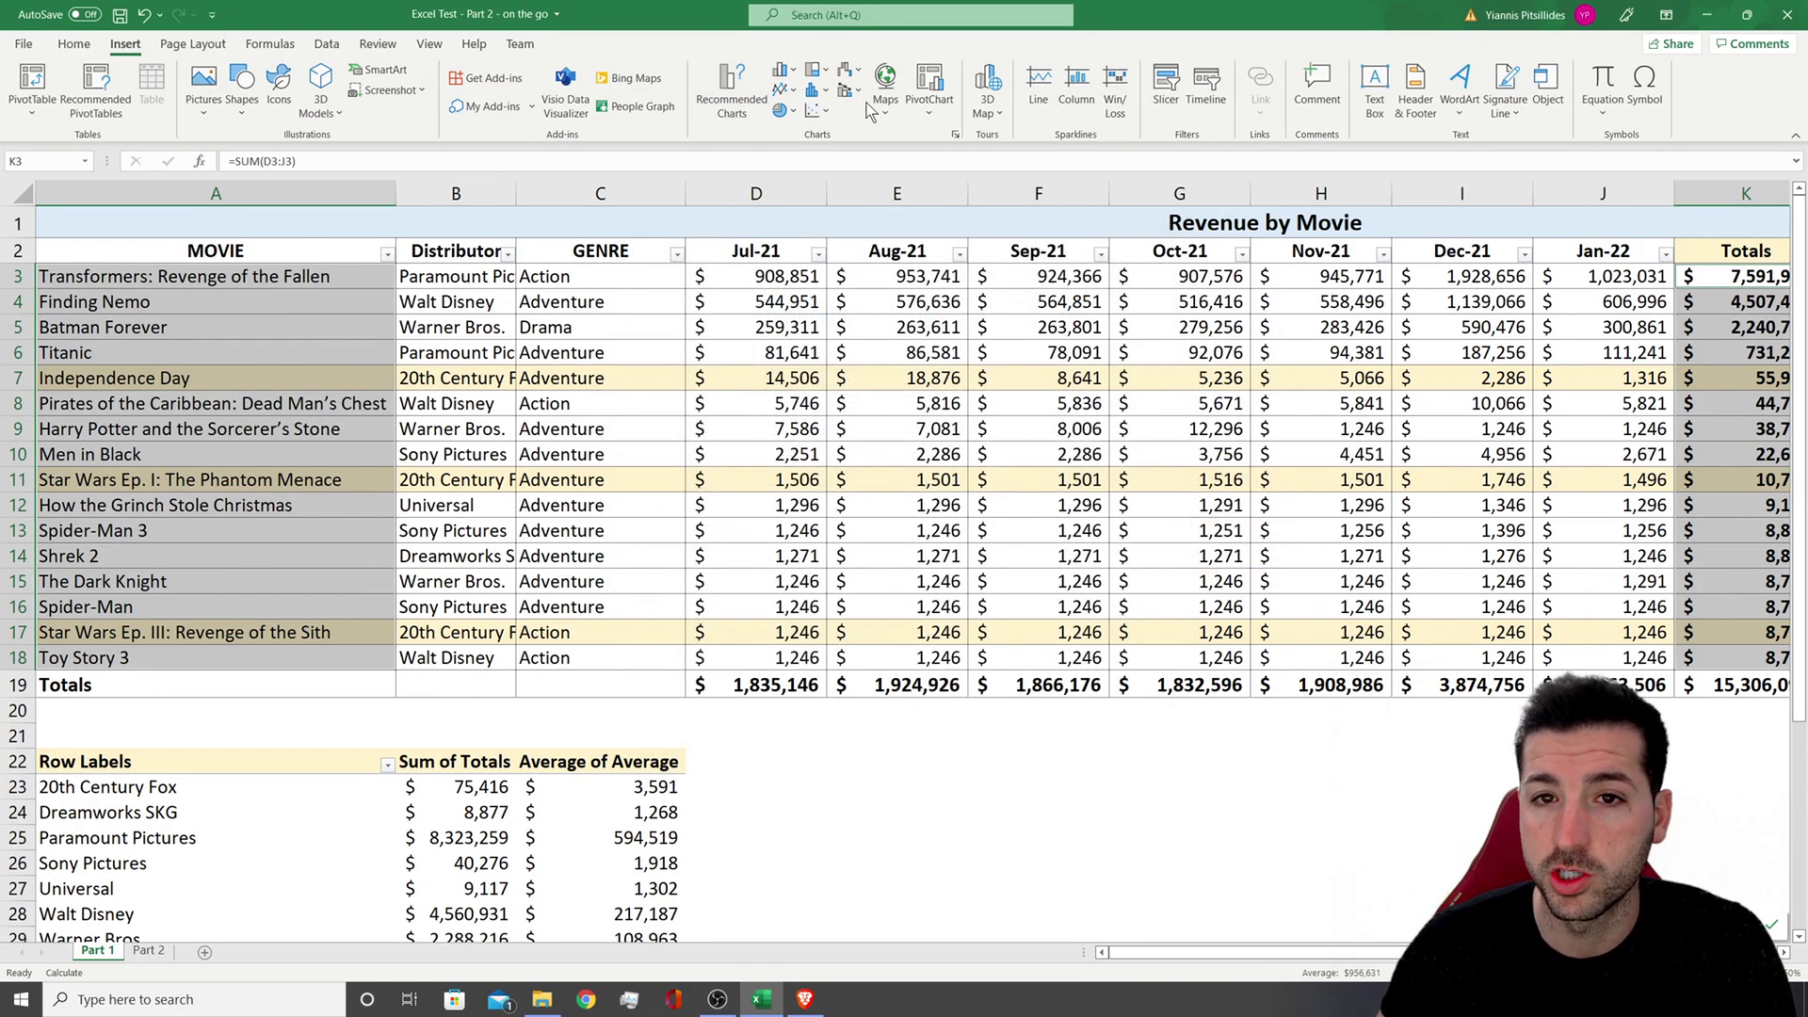
Insert a 2-D clustered column chart of the selected movies and totals, and place it beside the pivot table below the data
left_click(784, 71)
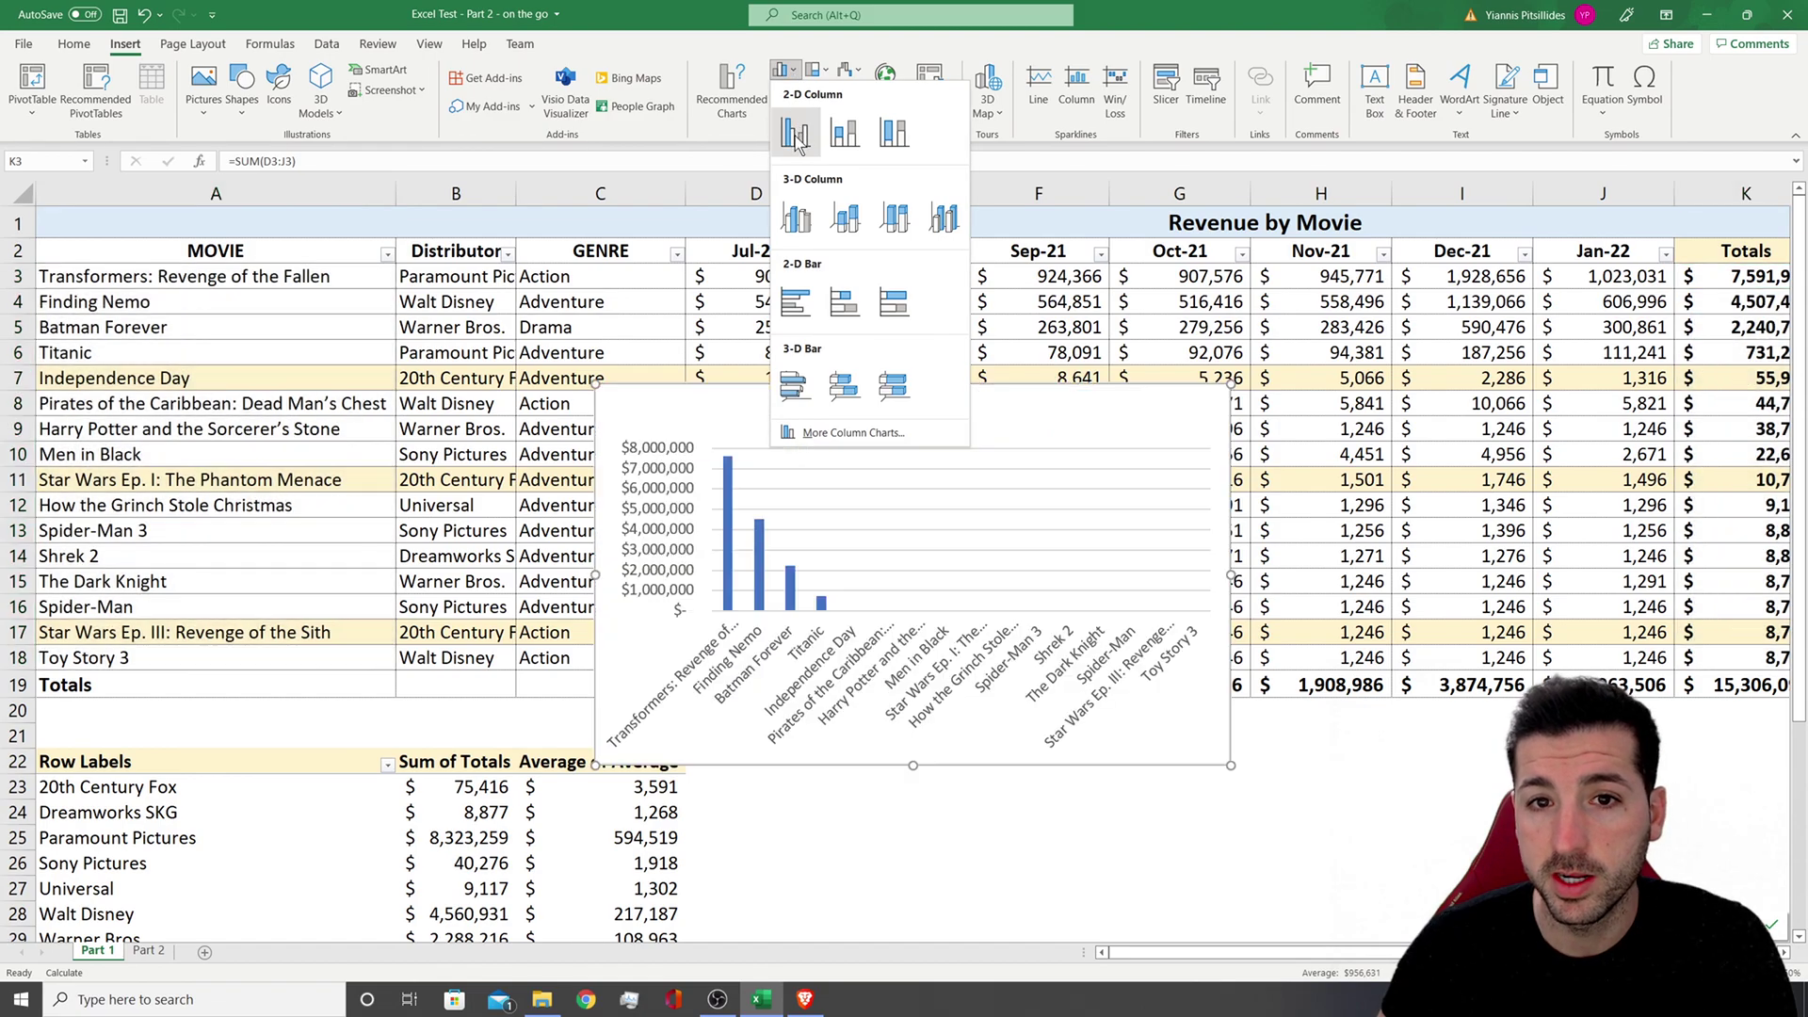
left_click(796, 134)
scroll(1019, 318, "down", 1)
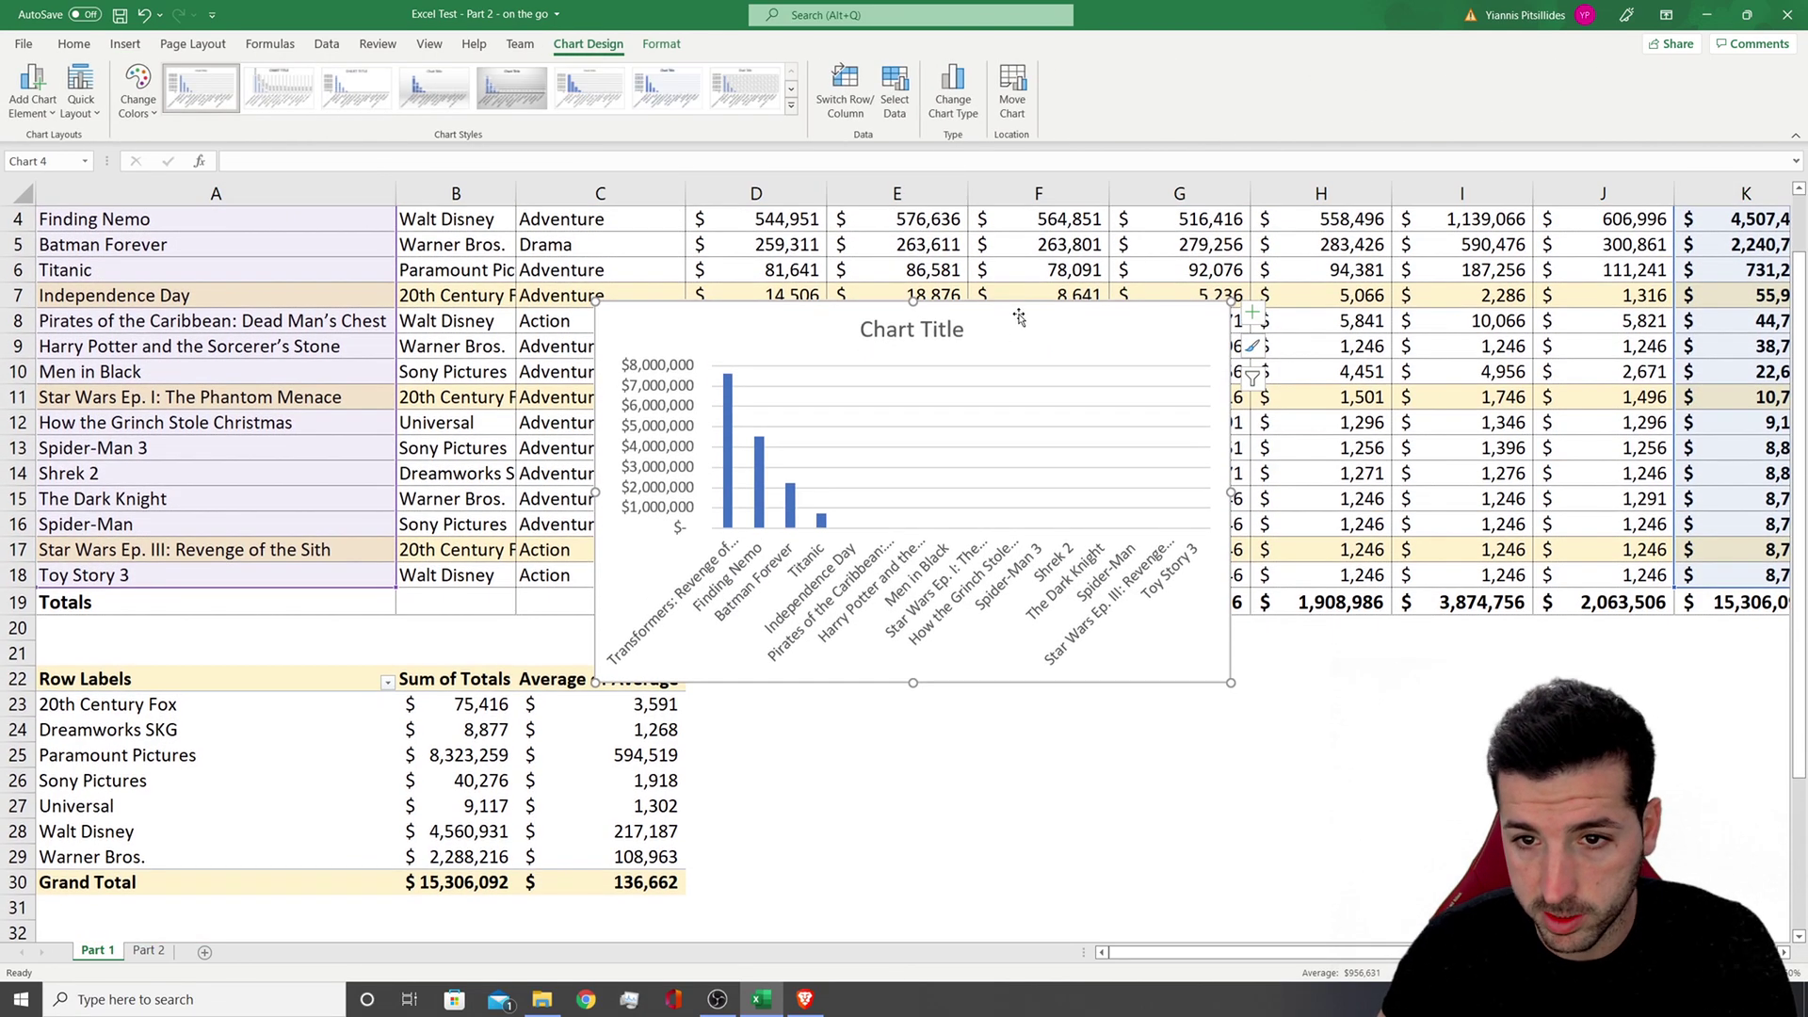
left_click_drag(1019, 318, 1142, 664)
scroll(1210, 647, "down", 1)
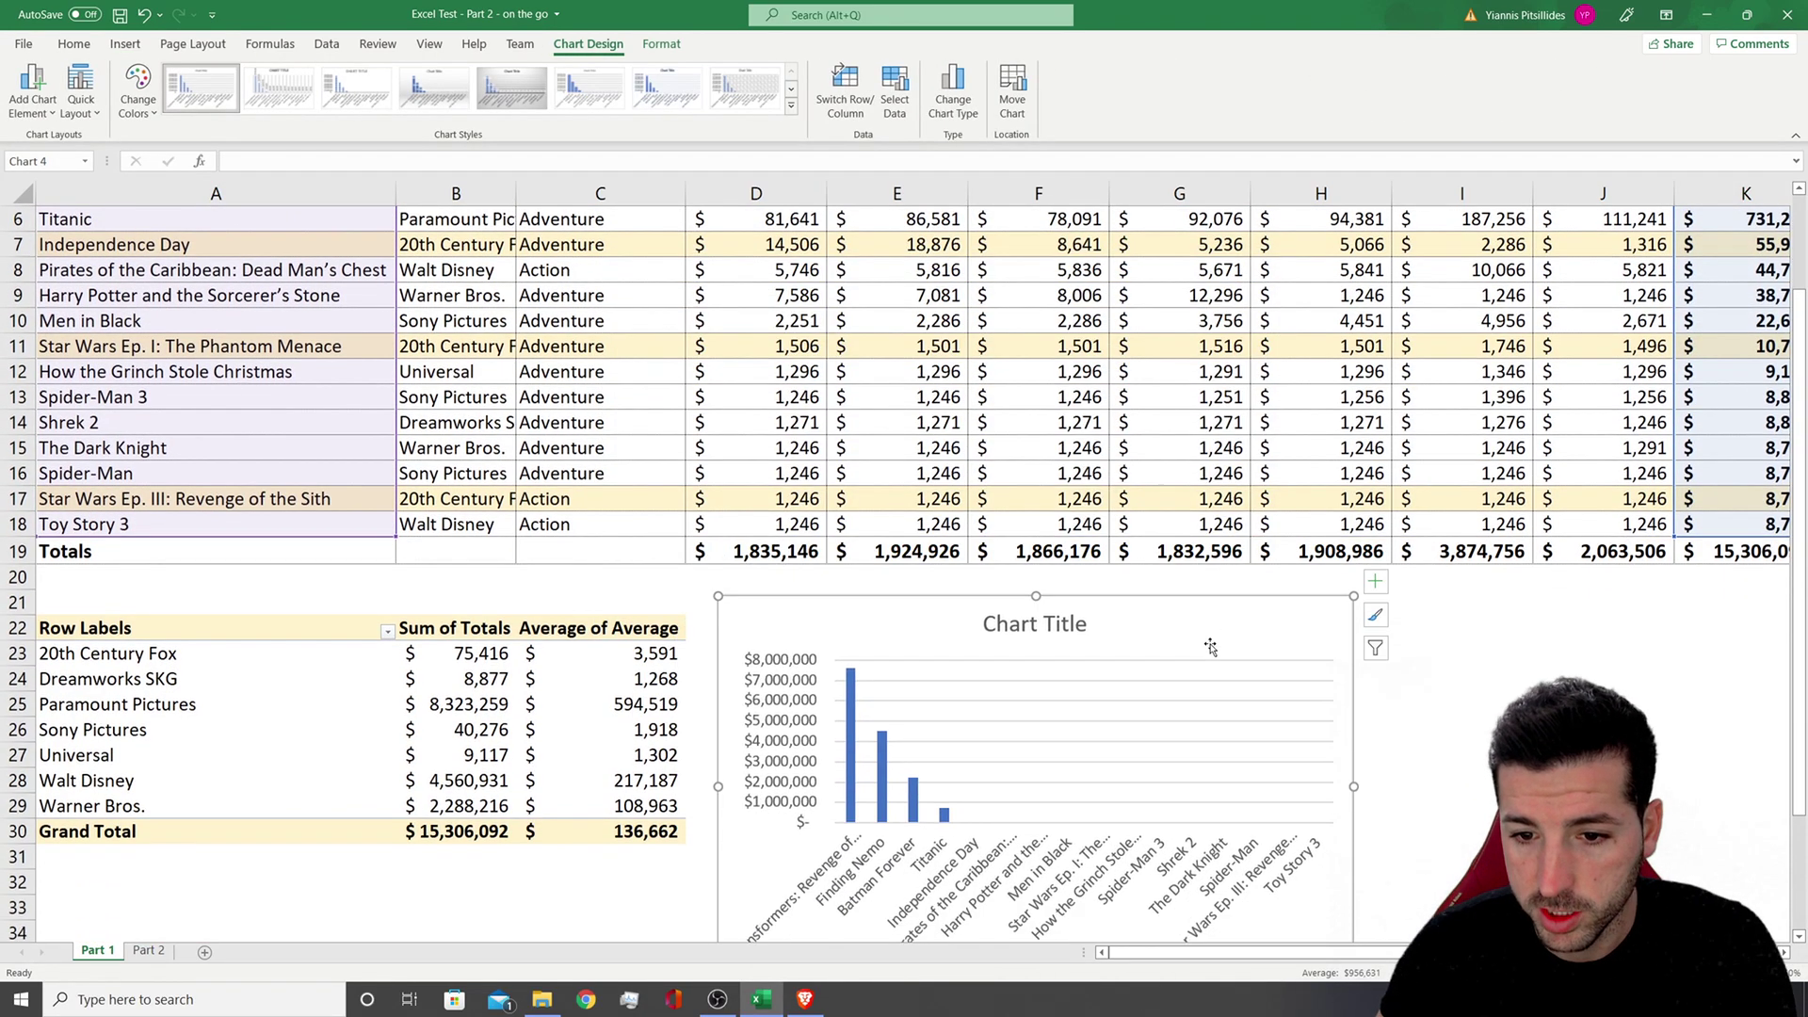
scroll(1210, 647, "down", 1)
Change the movie totals chart's type to Clustered Bar
right_click(1151, 509)
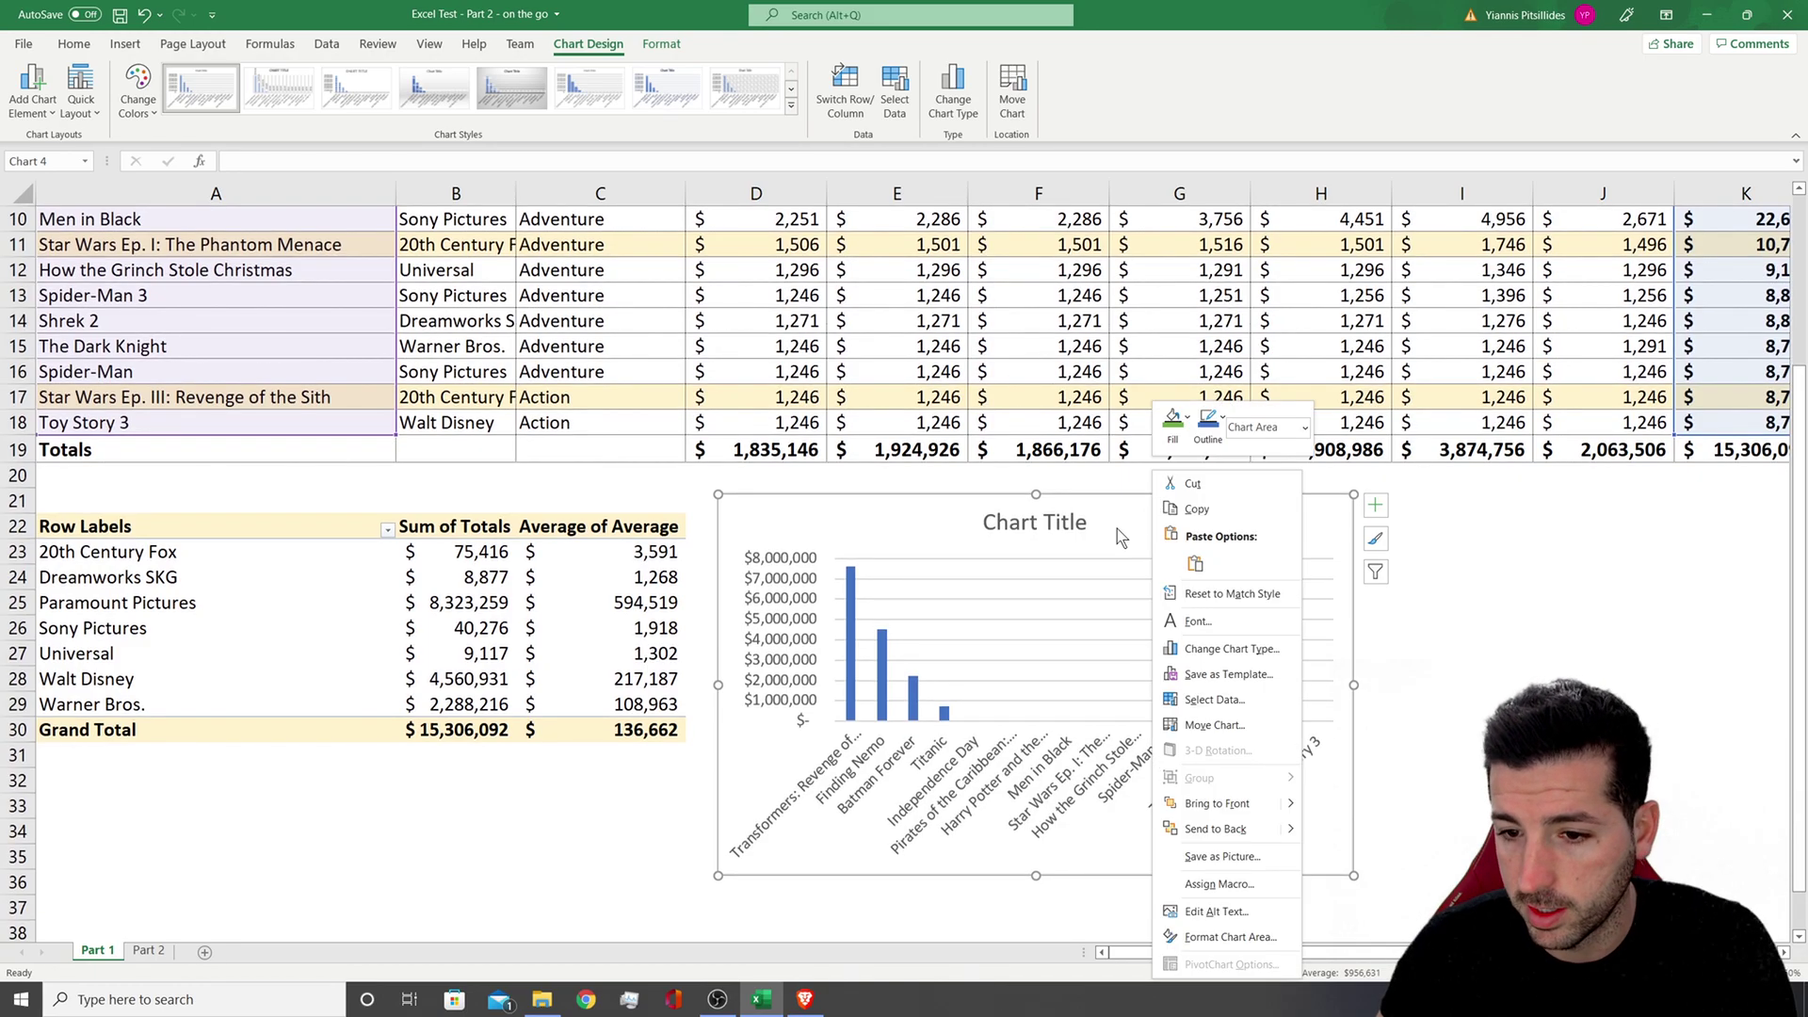
left_click(1234, 649)
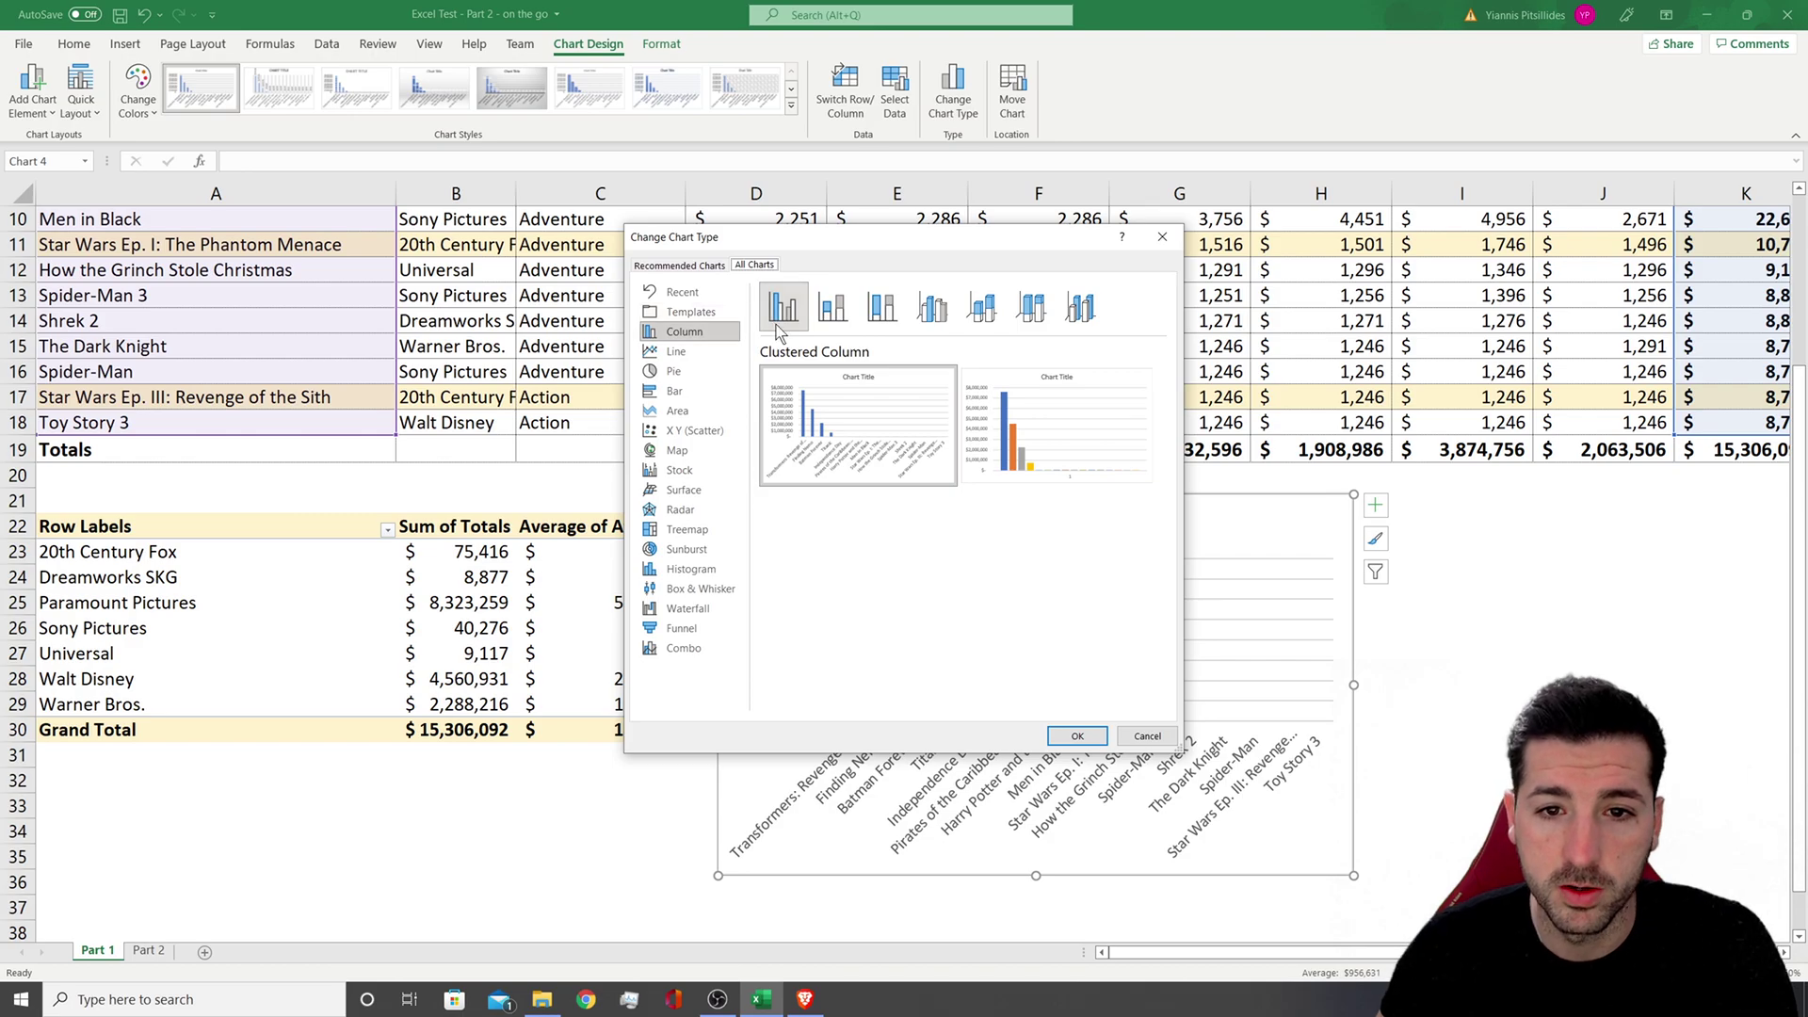
left_click(676, 391)
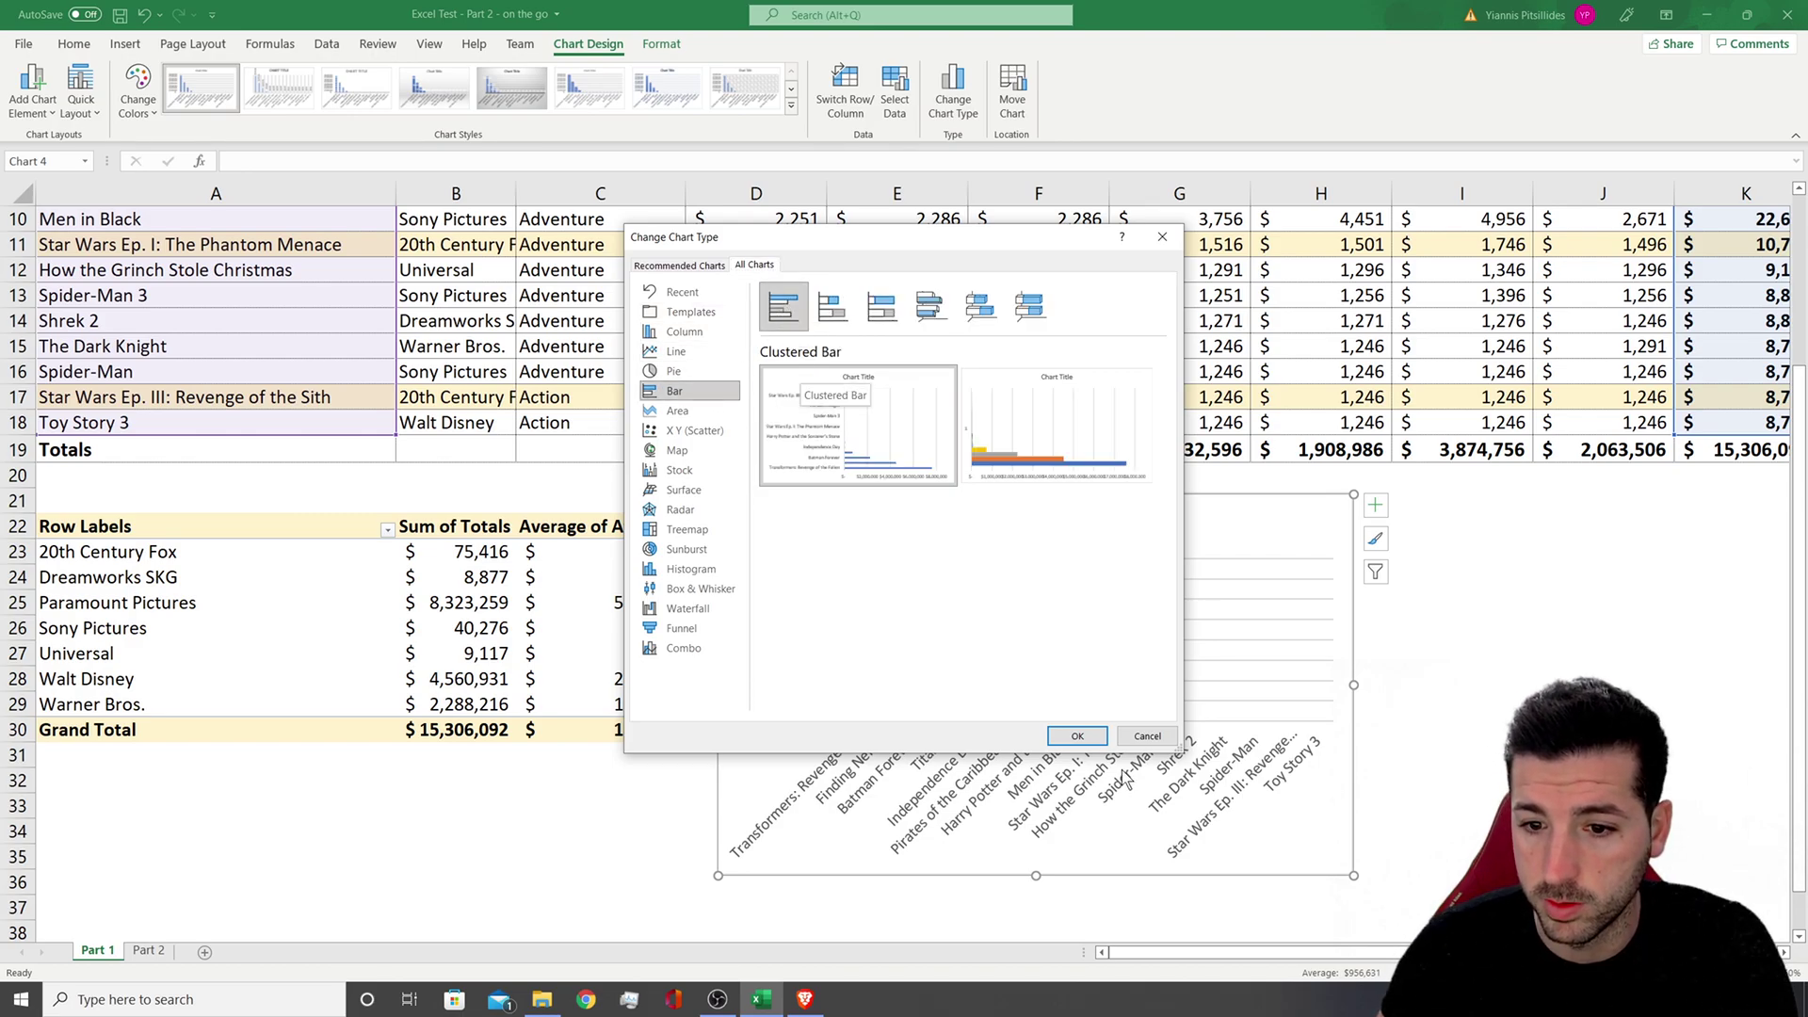
left_click(1078, 736)
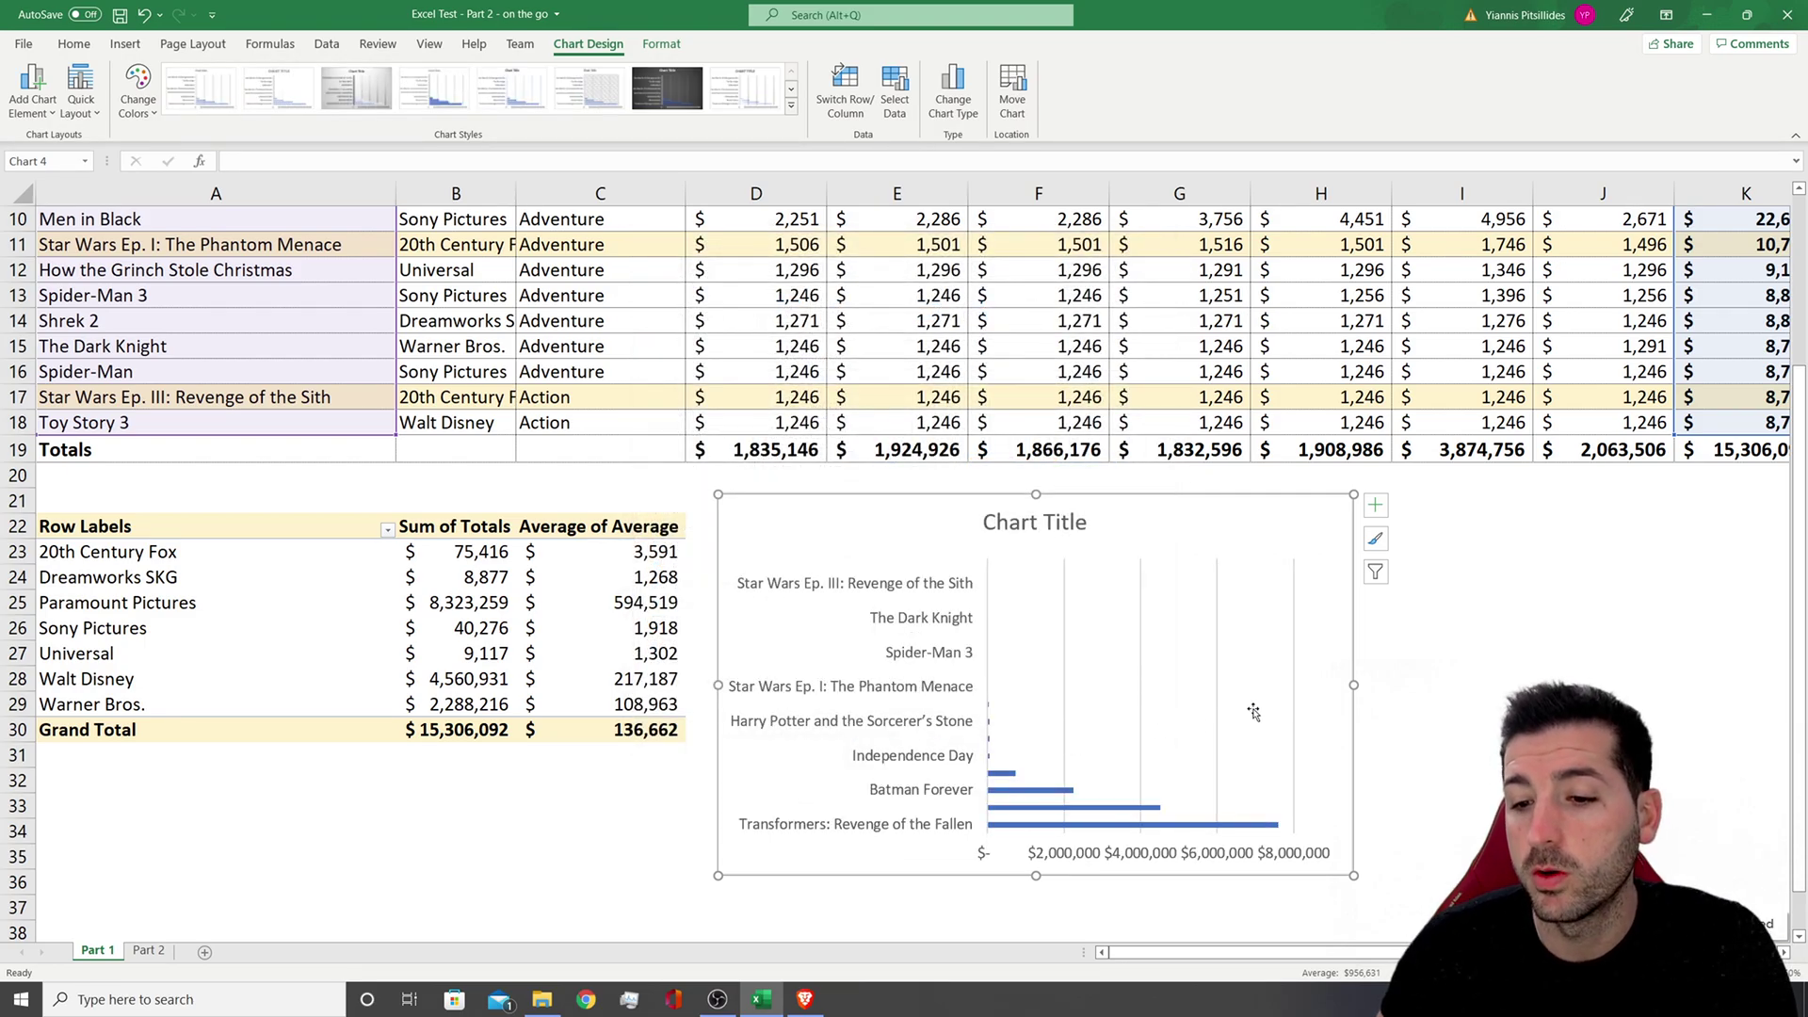
Add data labels to the bars of the movie totals chart
right_click(1226, 830)
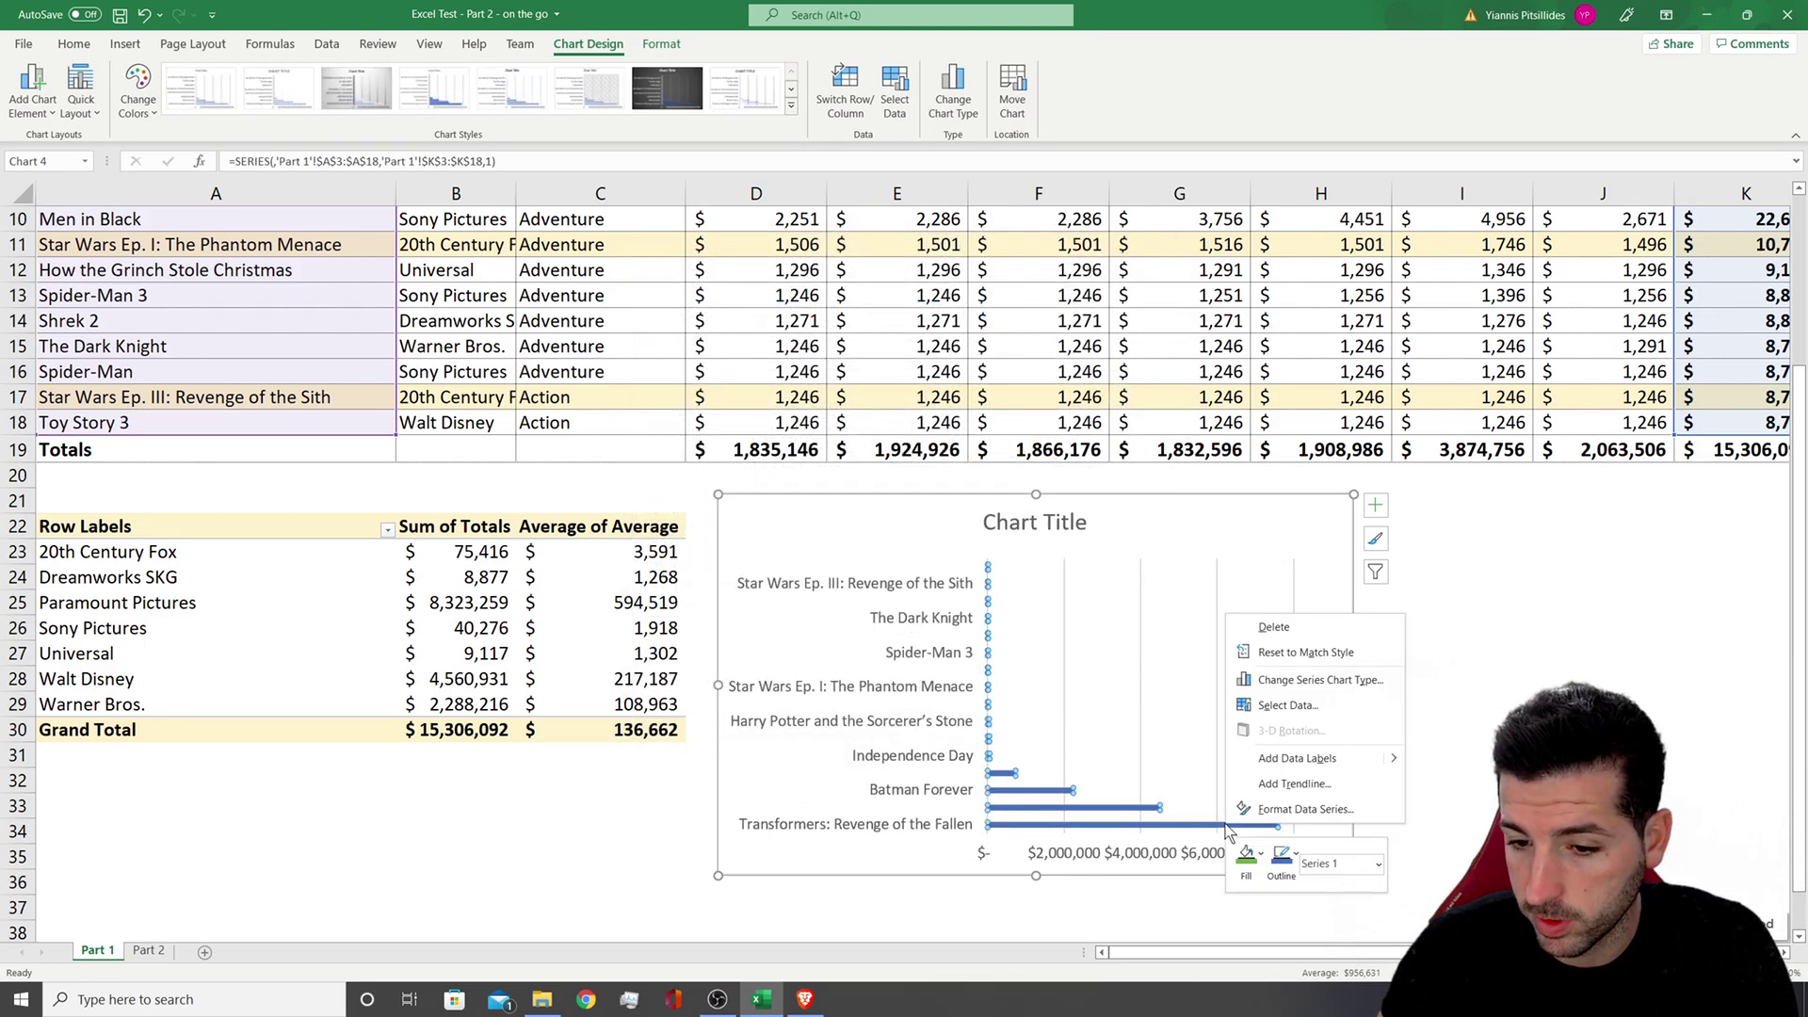
left_click(1296, 759)
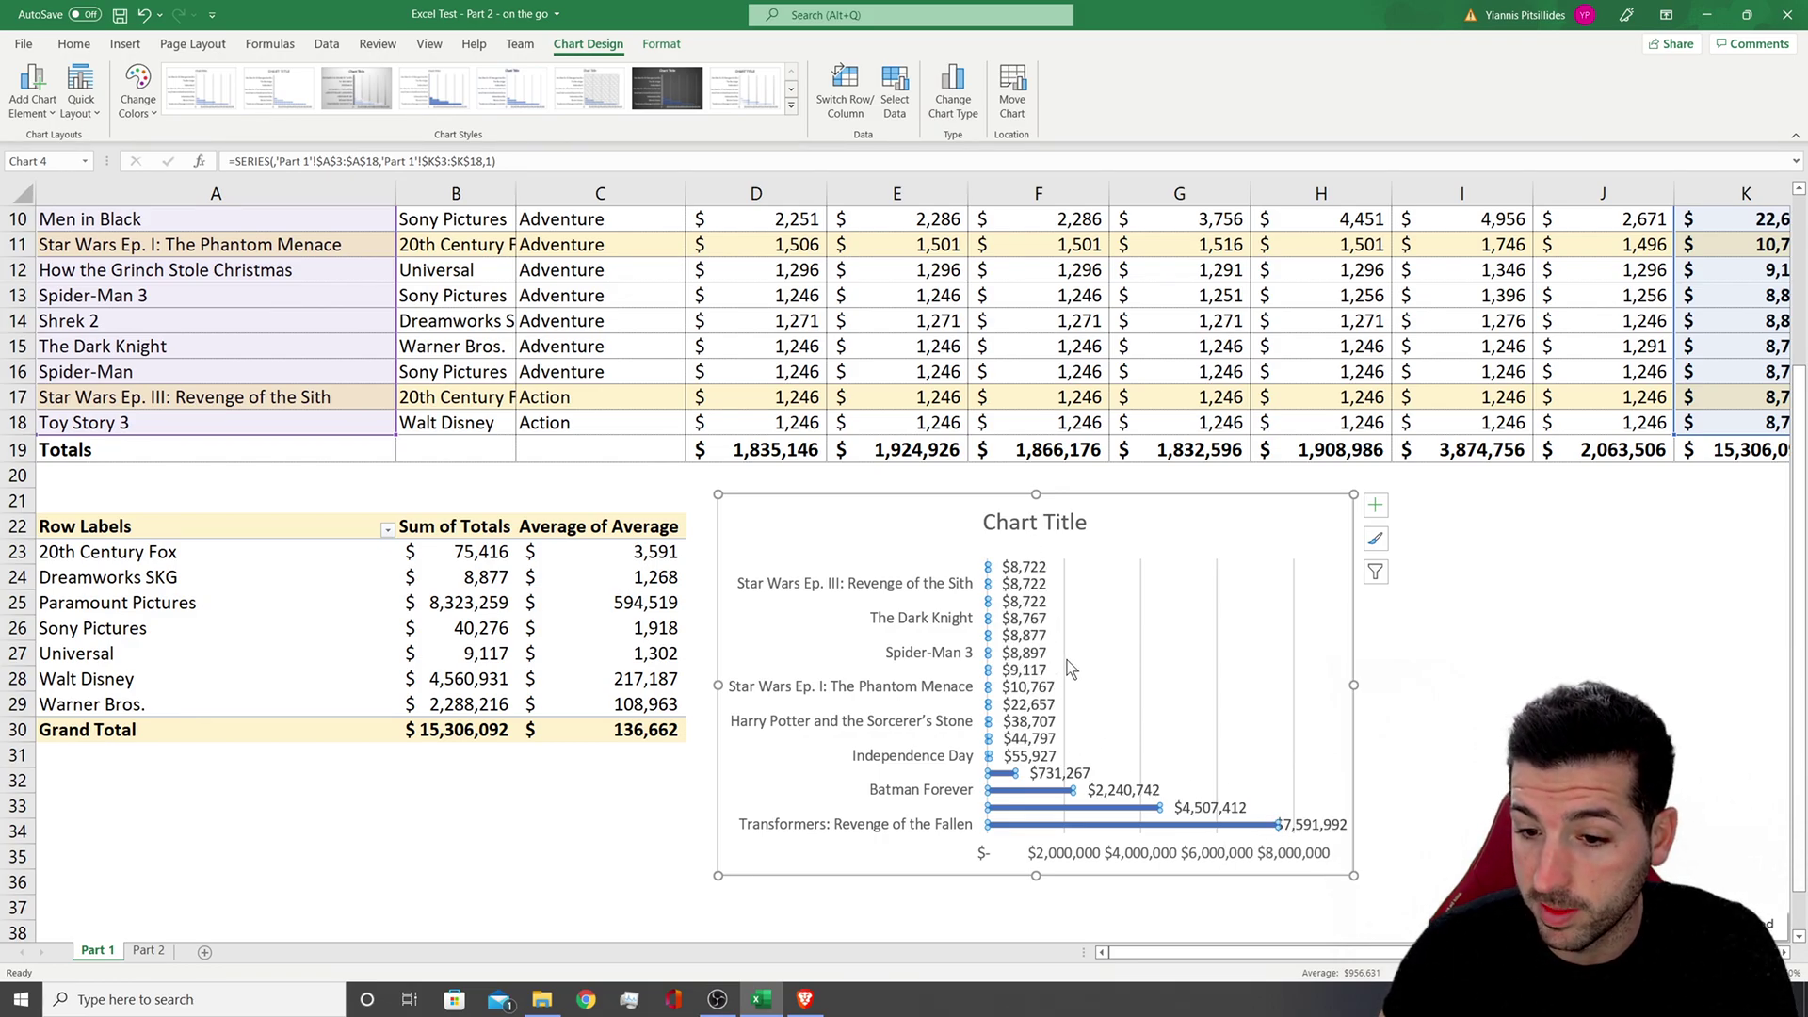
Delete the bar chart's data labels and undo the deletion
left_click(1034, 618)
key("Delete")
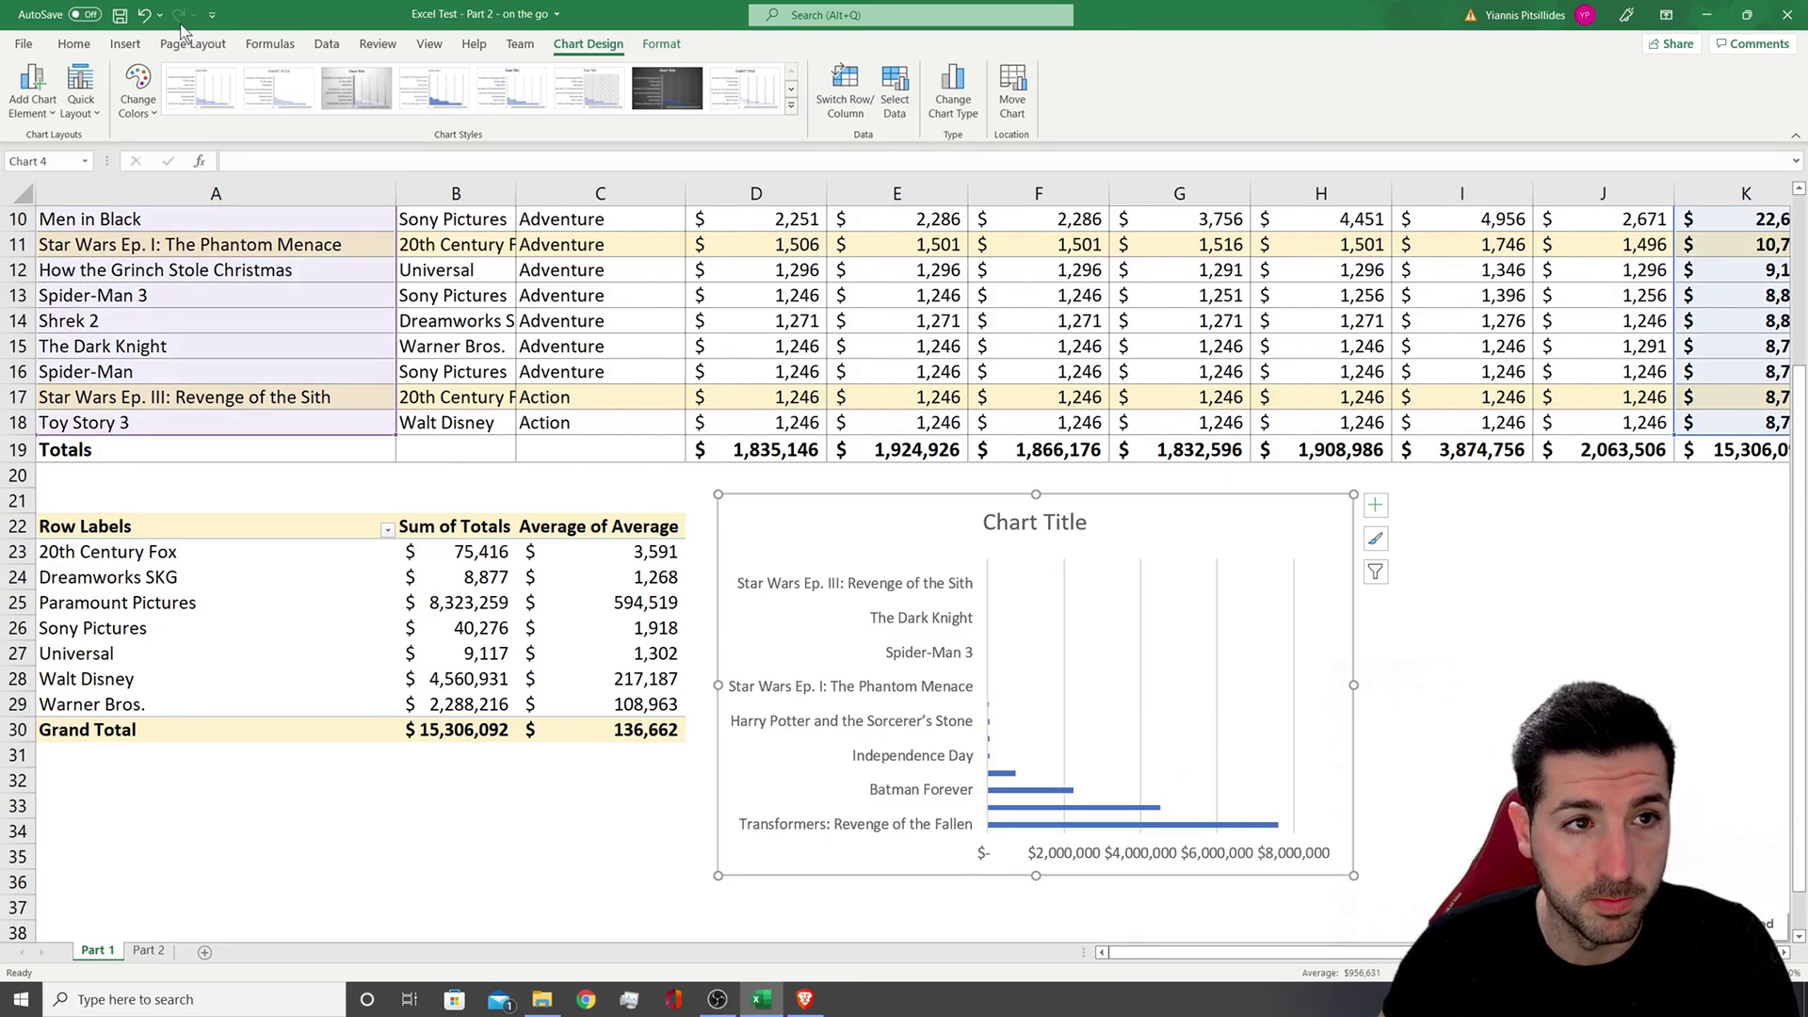
left_click(145, 16)
left_click(1011, 816)
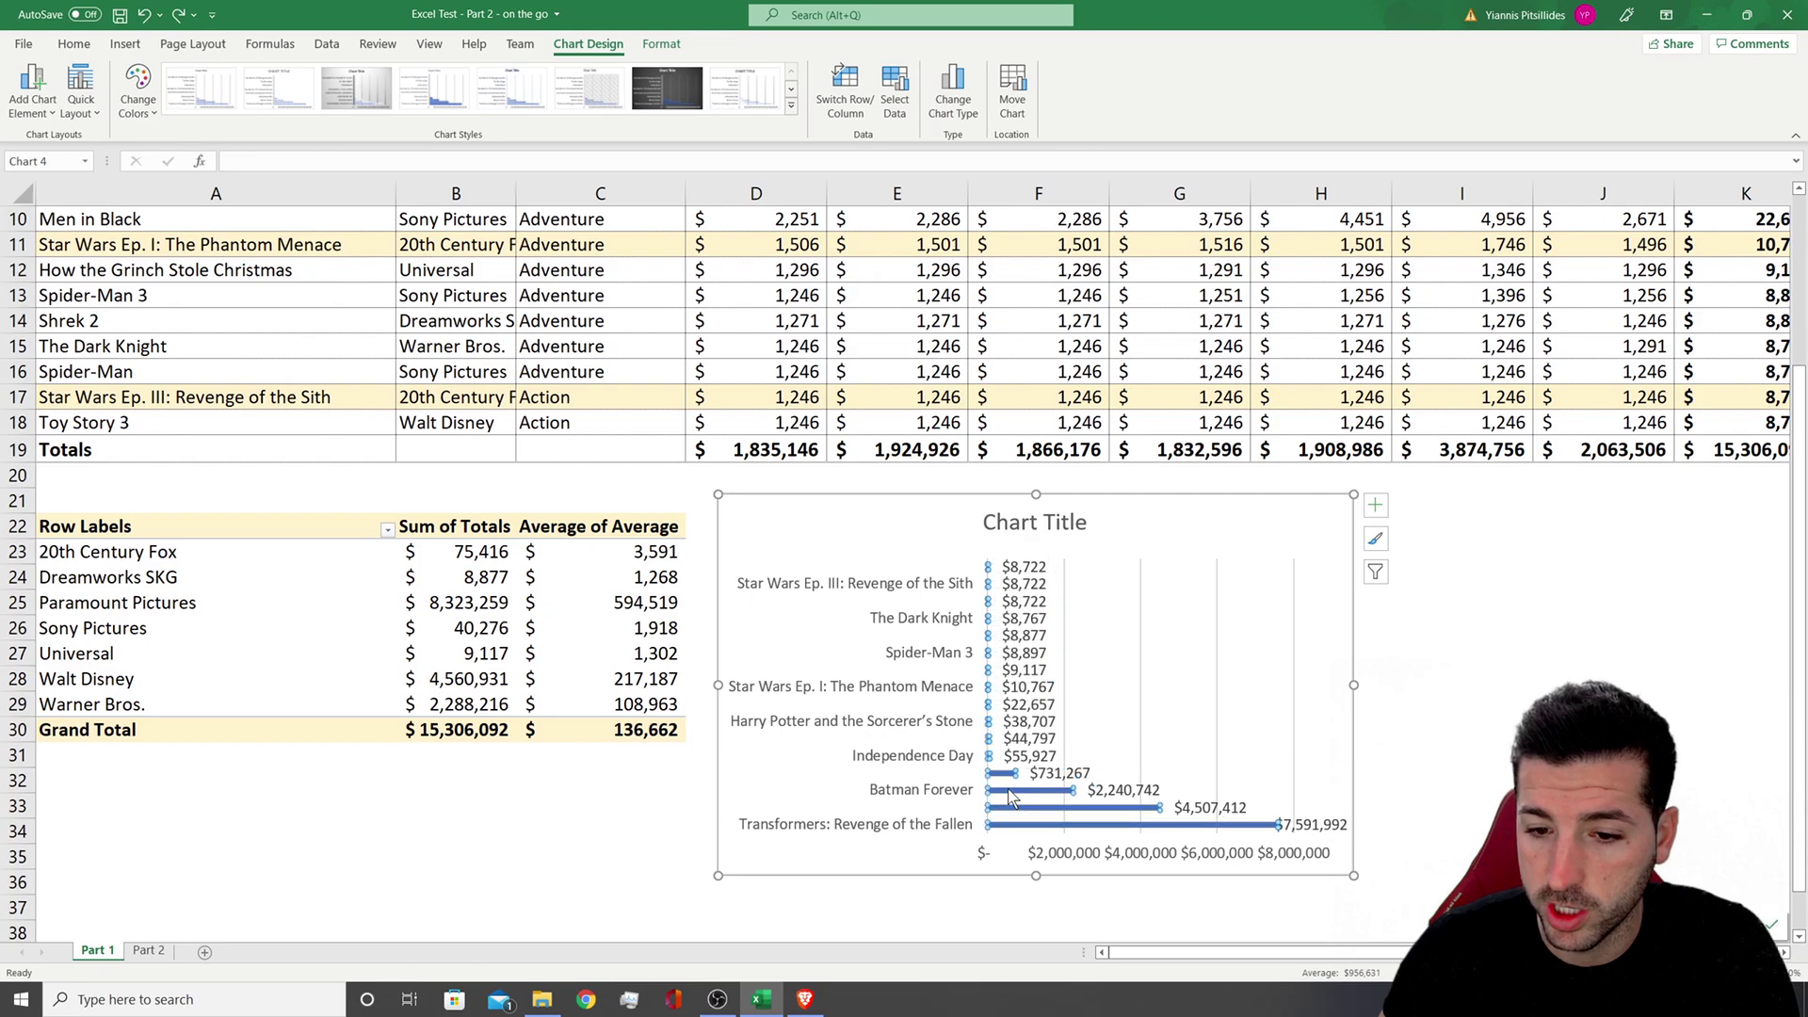
Fill the bars of the movie totals chart with green
right_click(1014, 817)
left_click(1028, 833)
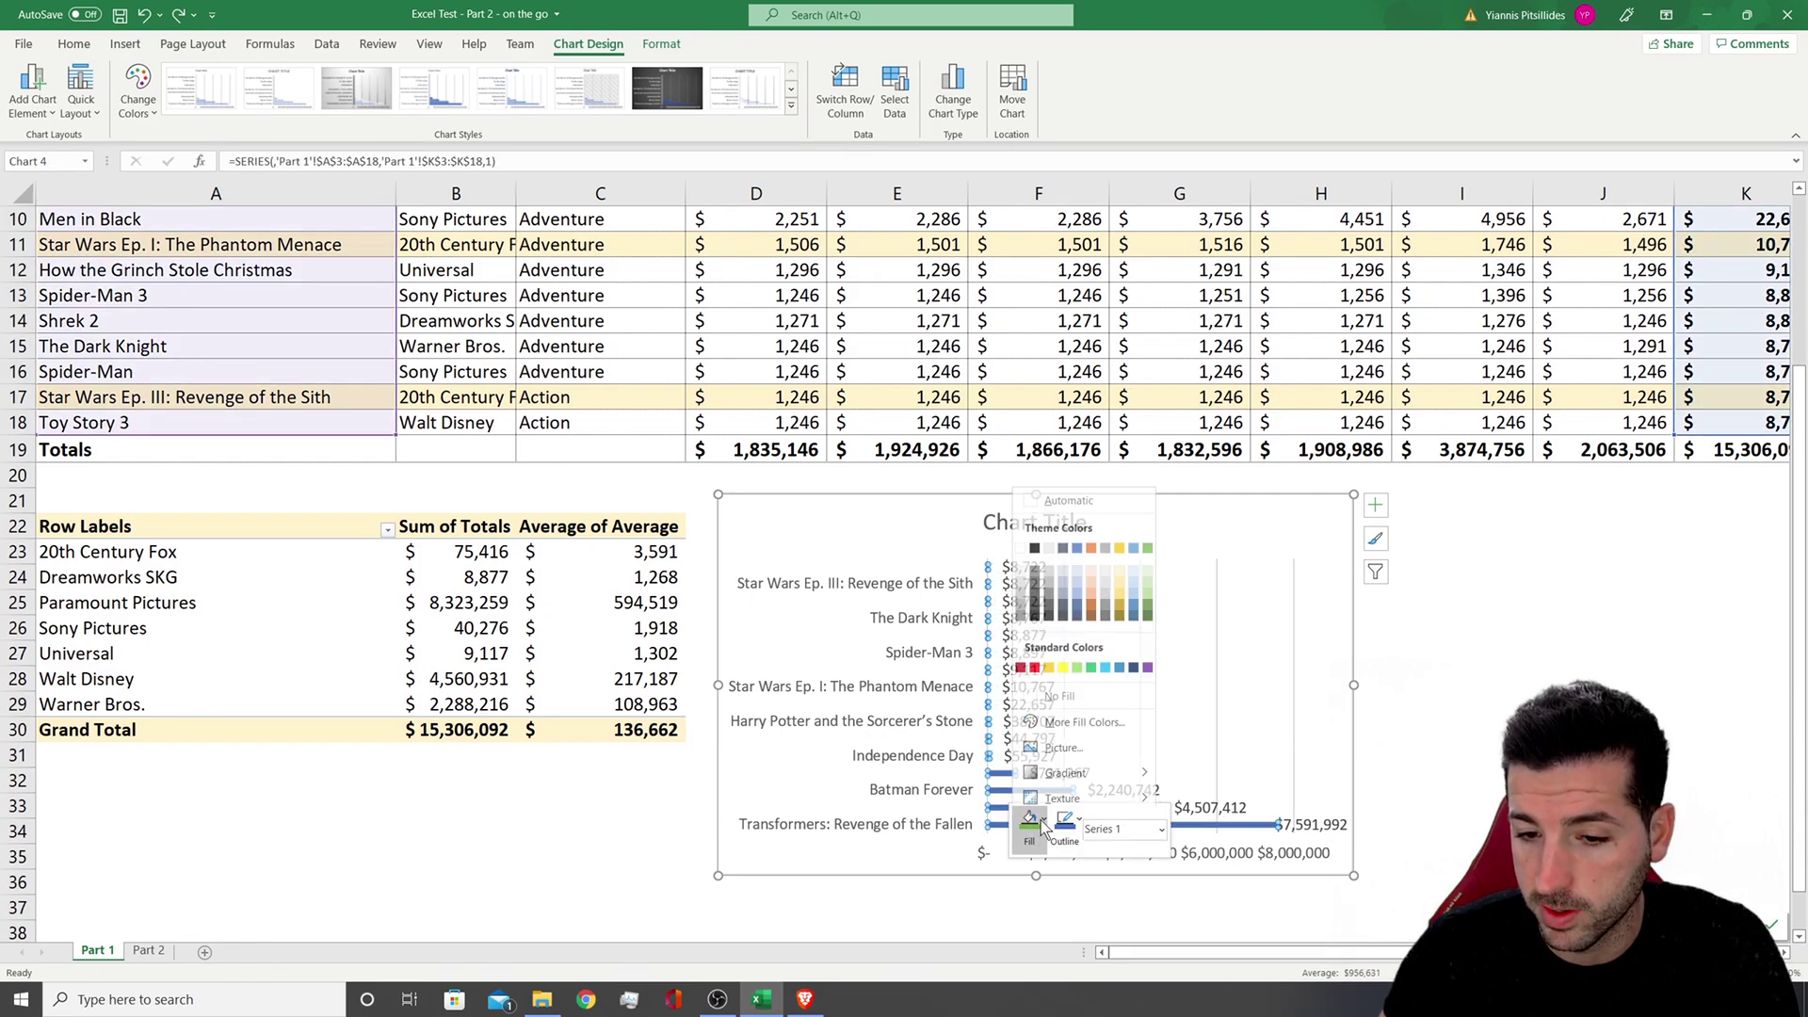
left_click(1091, 662)
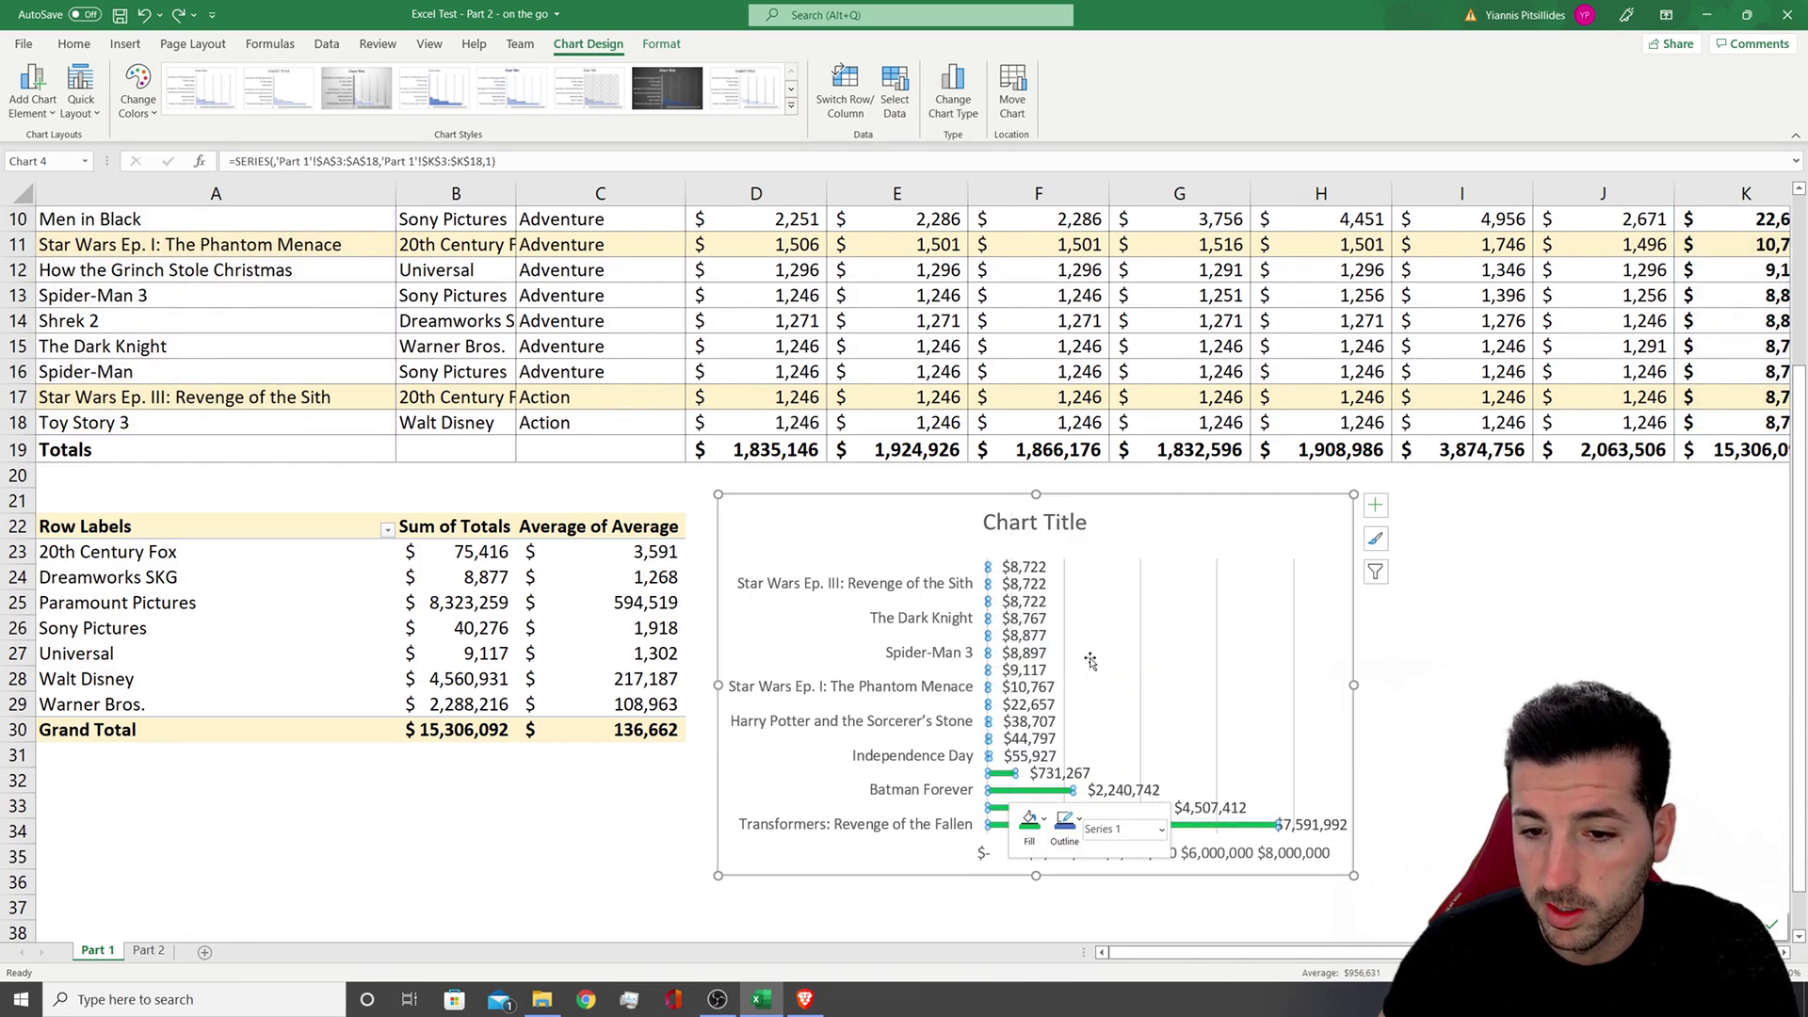
Change the movie totals chart's title to "Totals by Movie"
double_click(1039, 527)
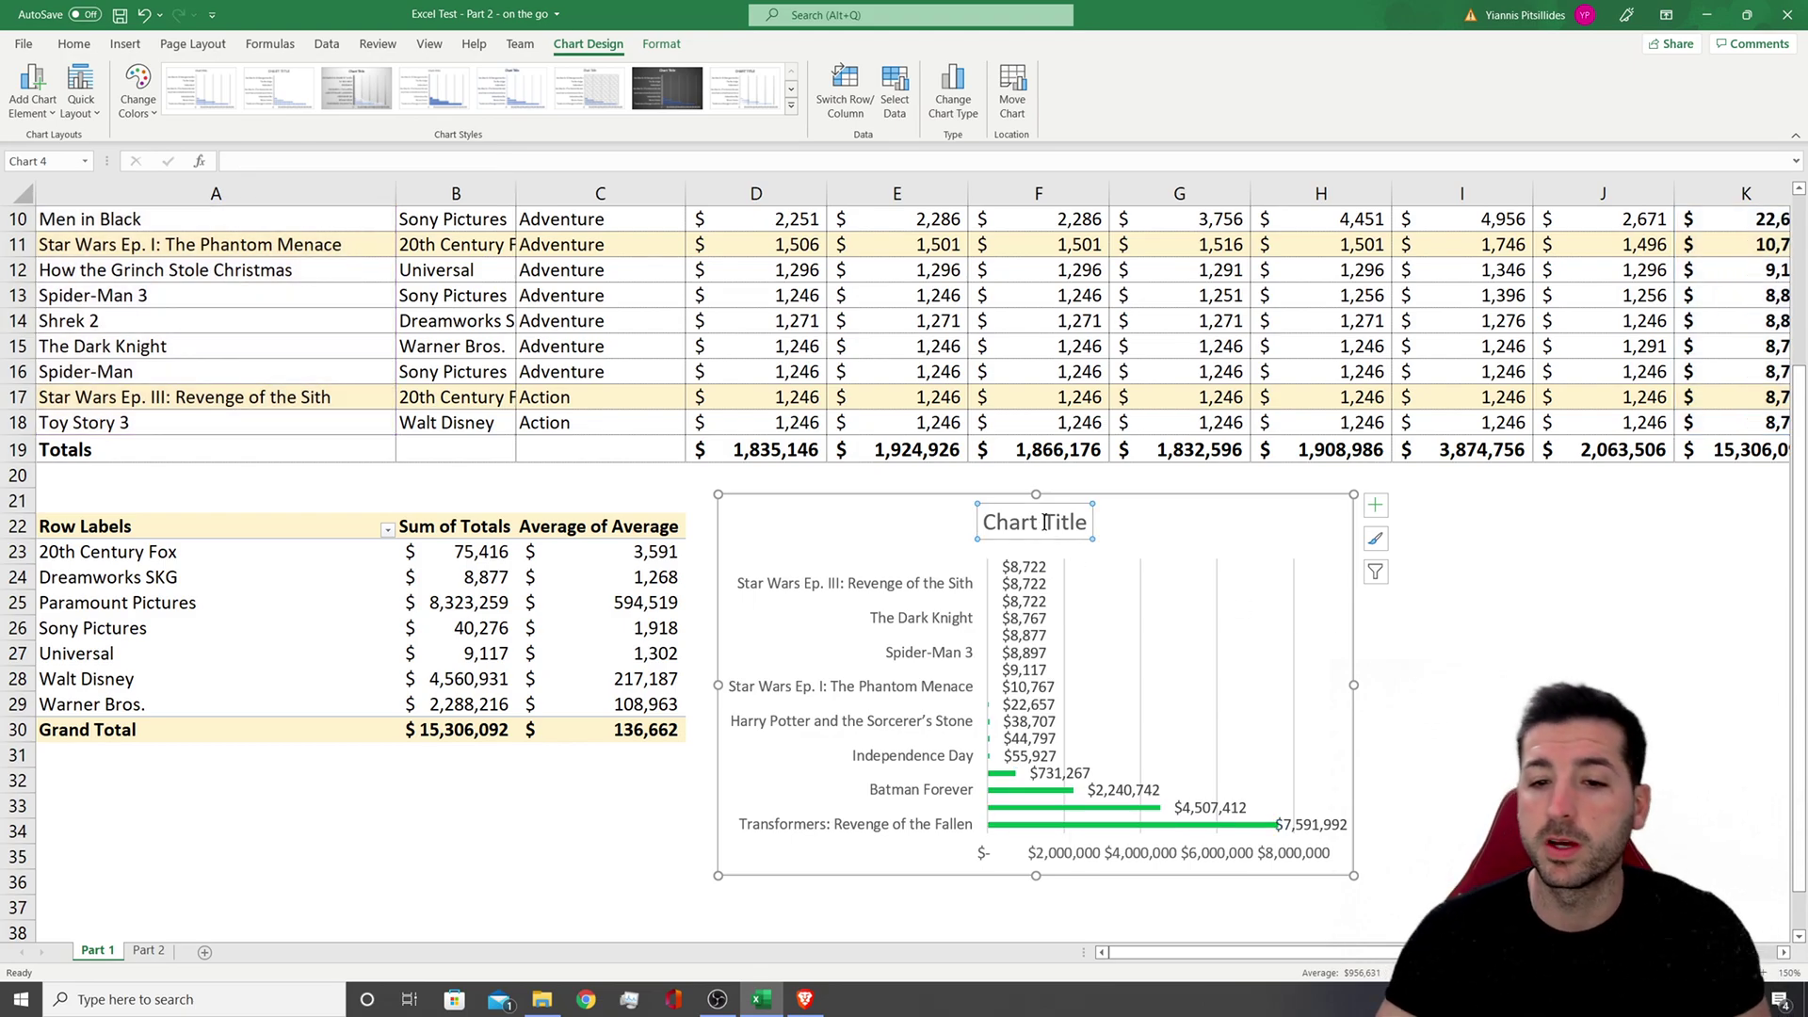
left_click(1001, 533)
triple_click(1001, 533)
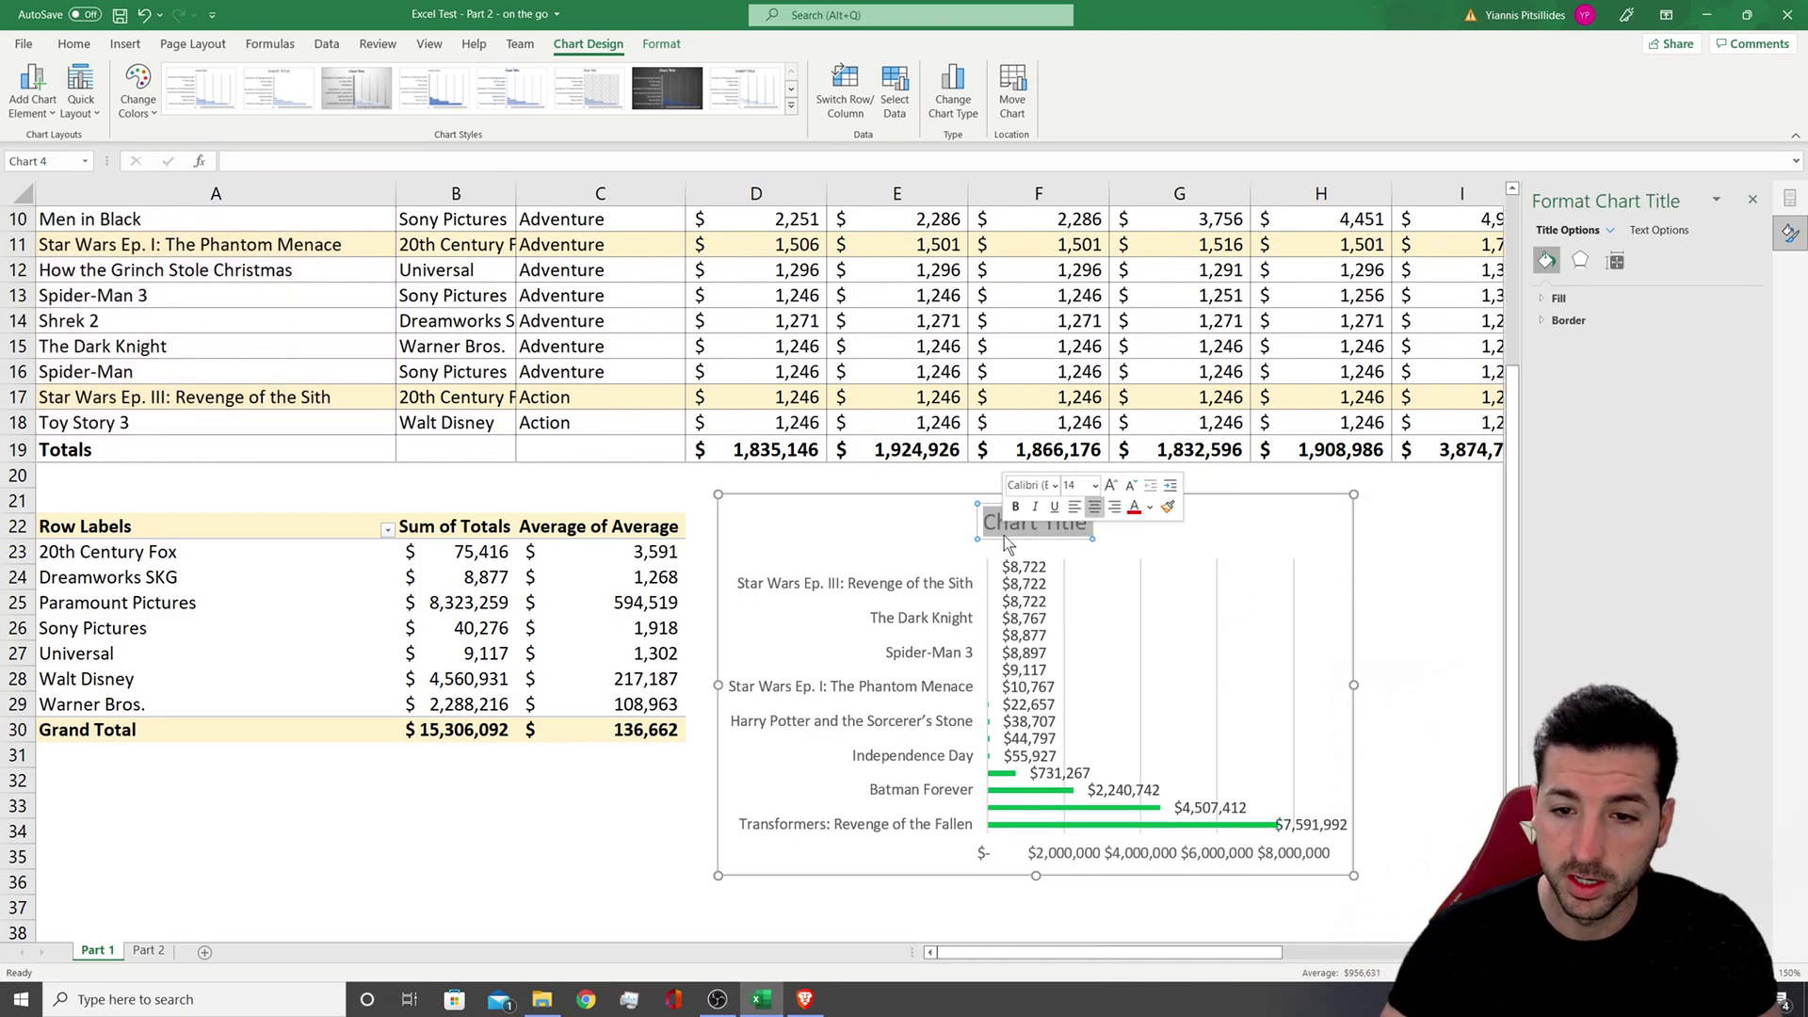
type("Total")
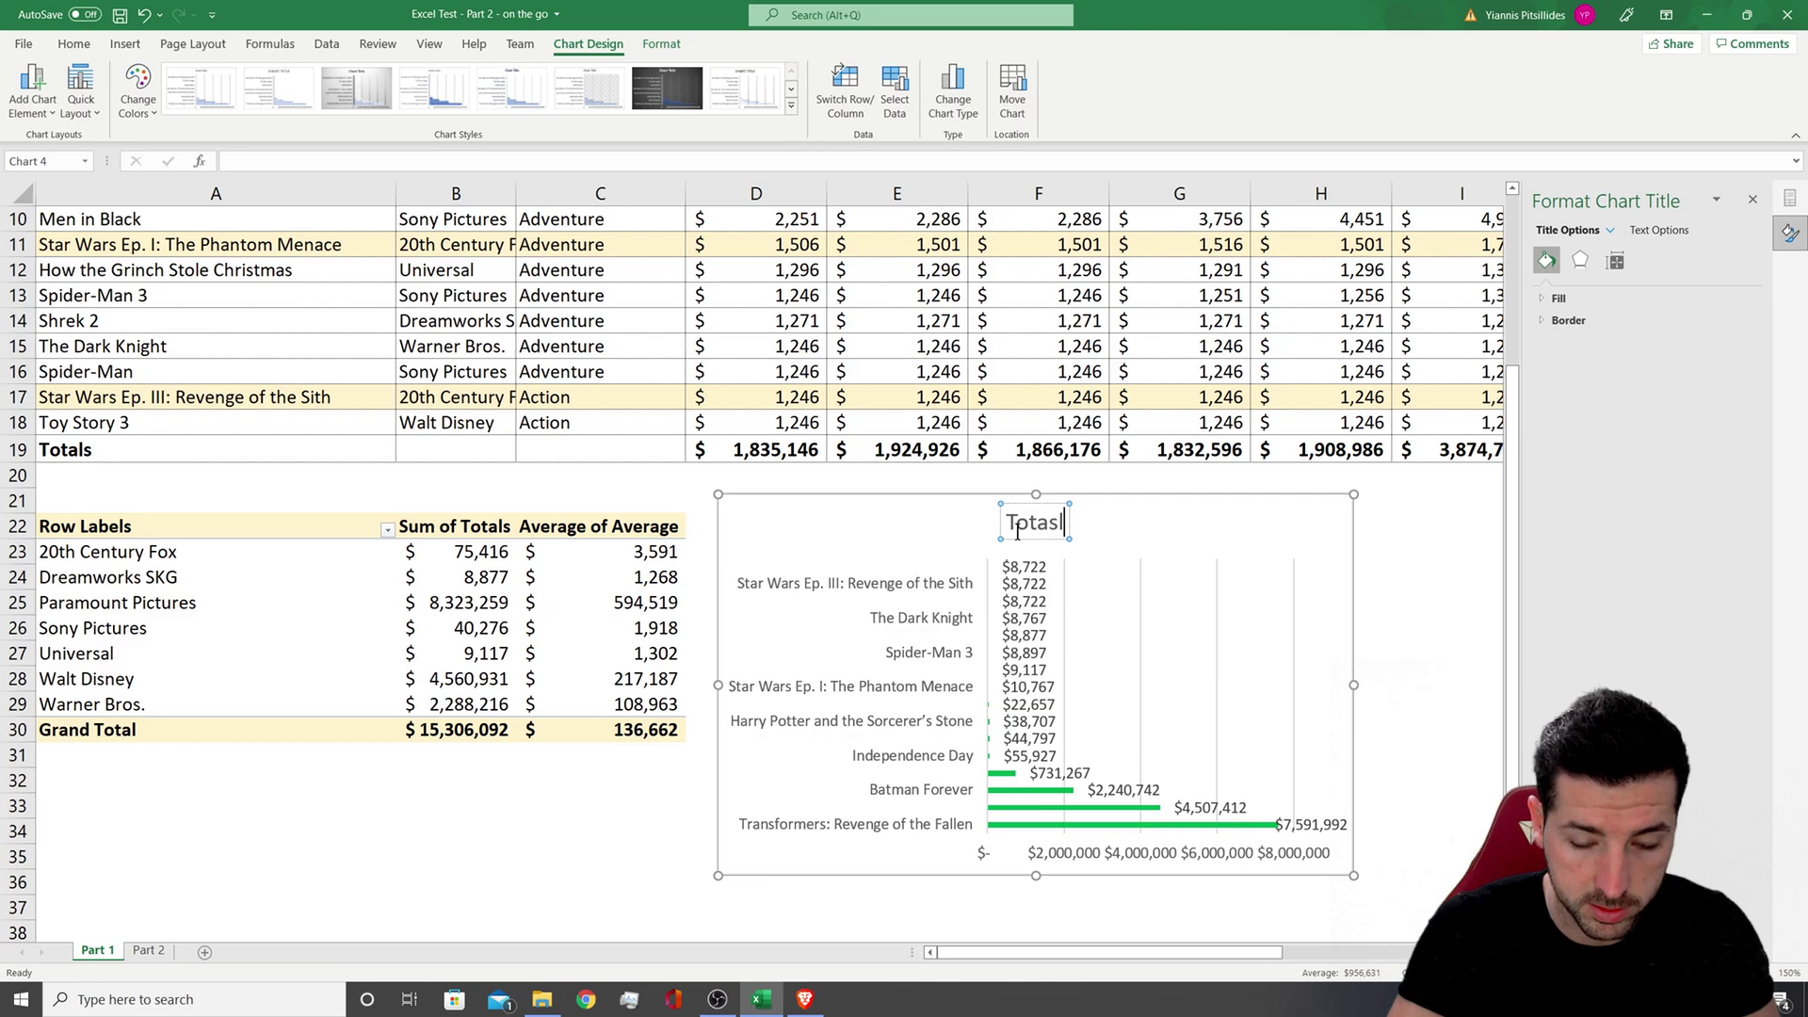
type("s by Movie")
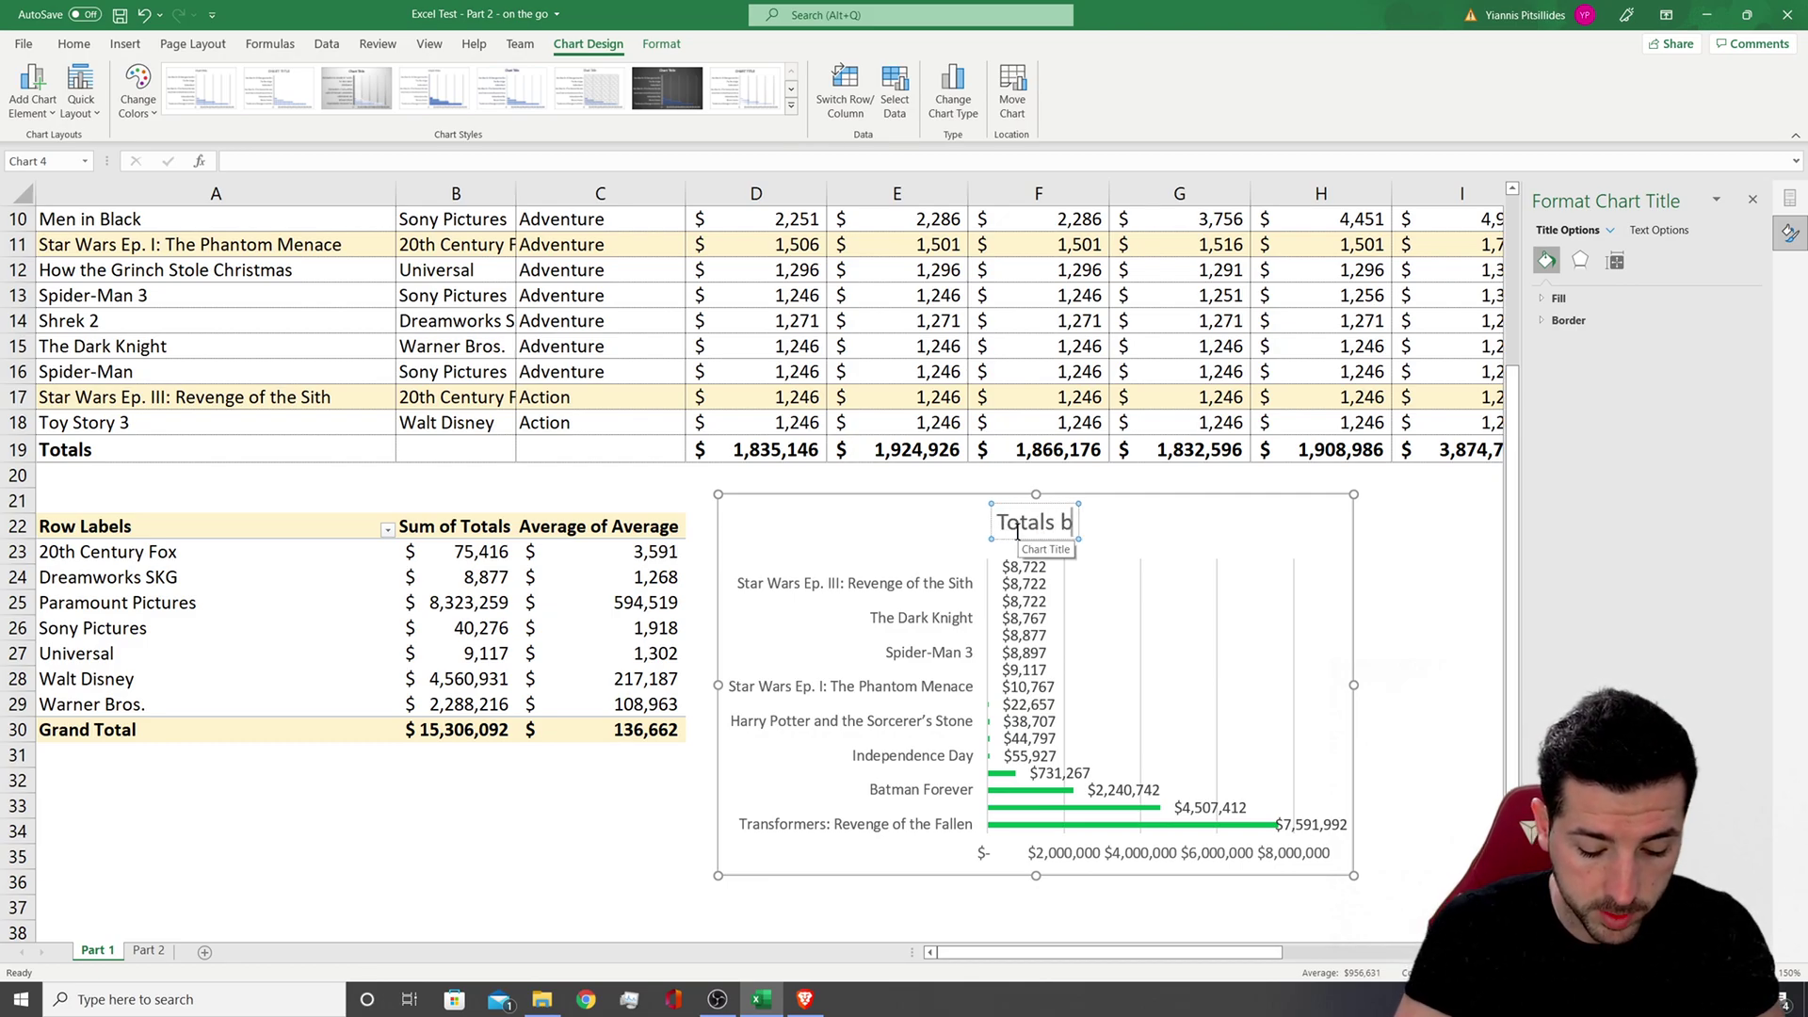
left_click(1398, 553)
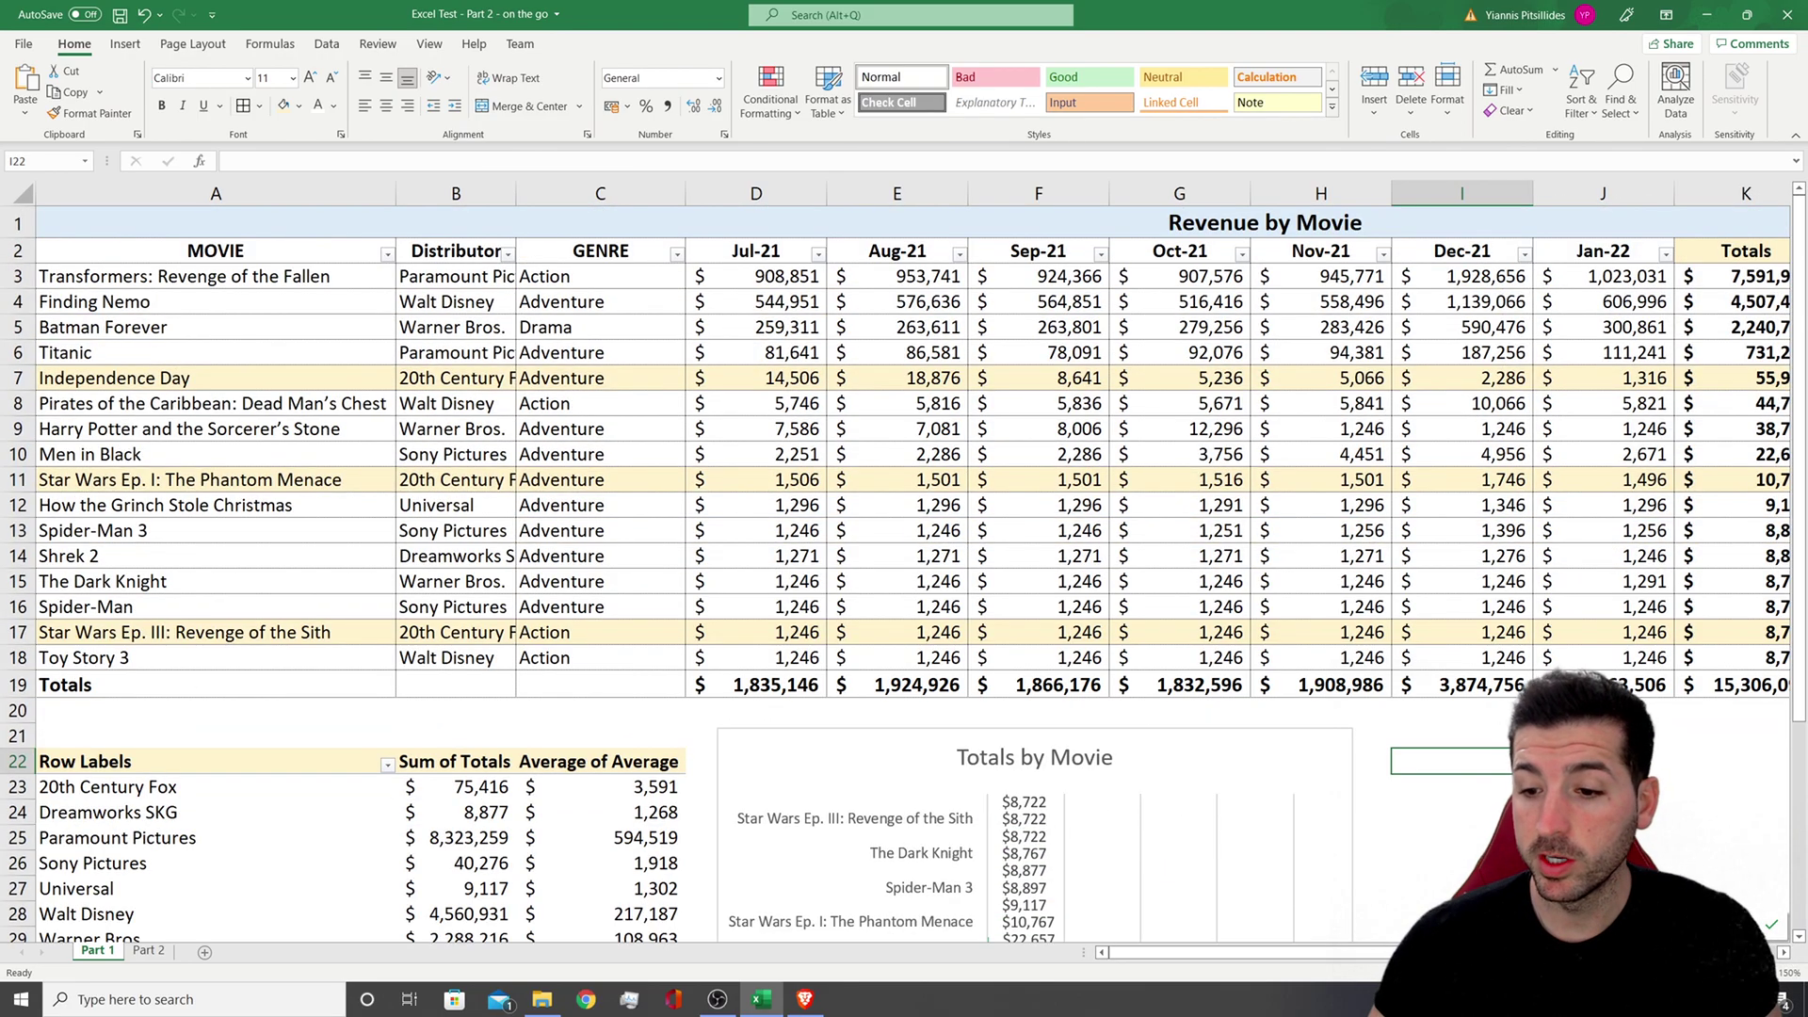
Try to chart average value by genre as a 2-D clustered column from the GENRE and Average data of rows 3 to 18, and delete the chart
scroll(904, 565, "up", 3)
scroll(992, 621, "right", 6)
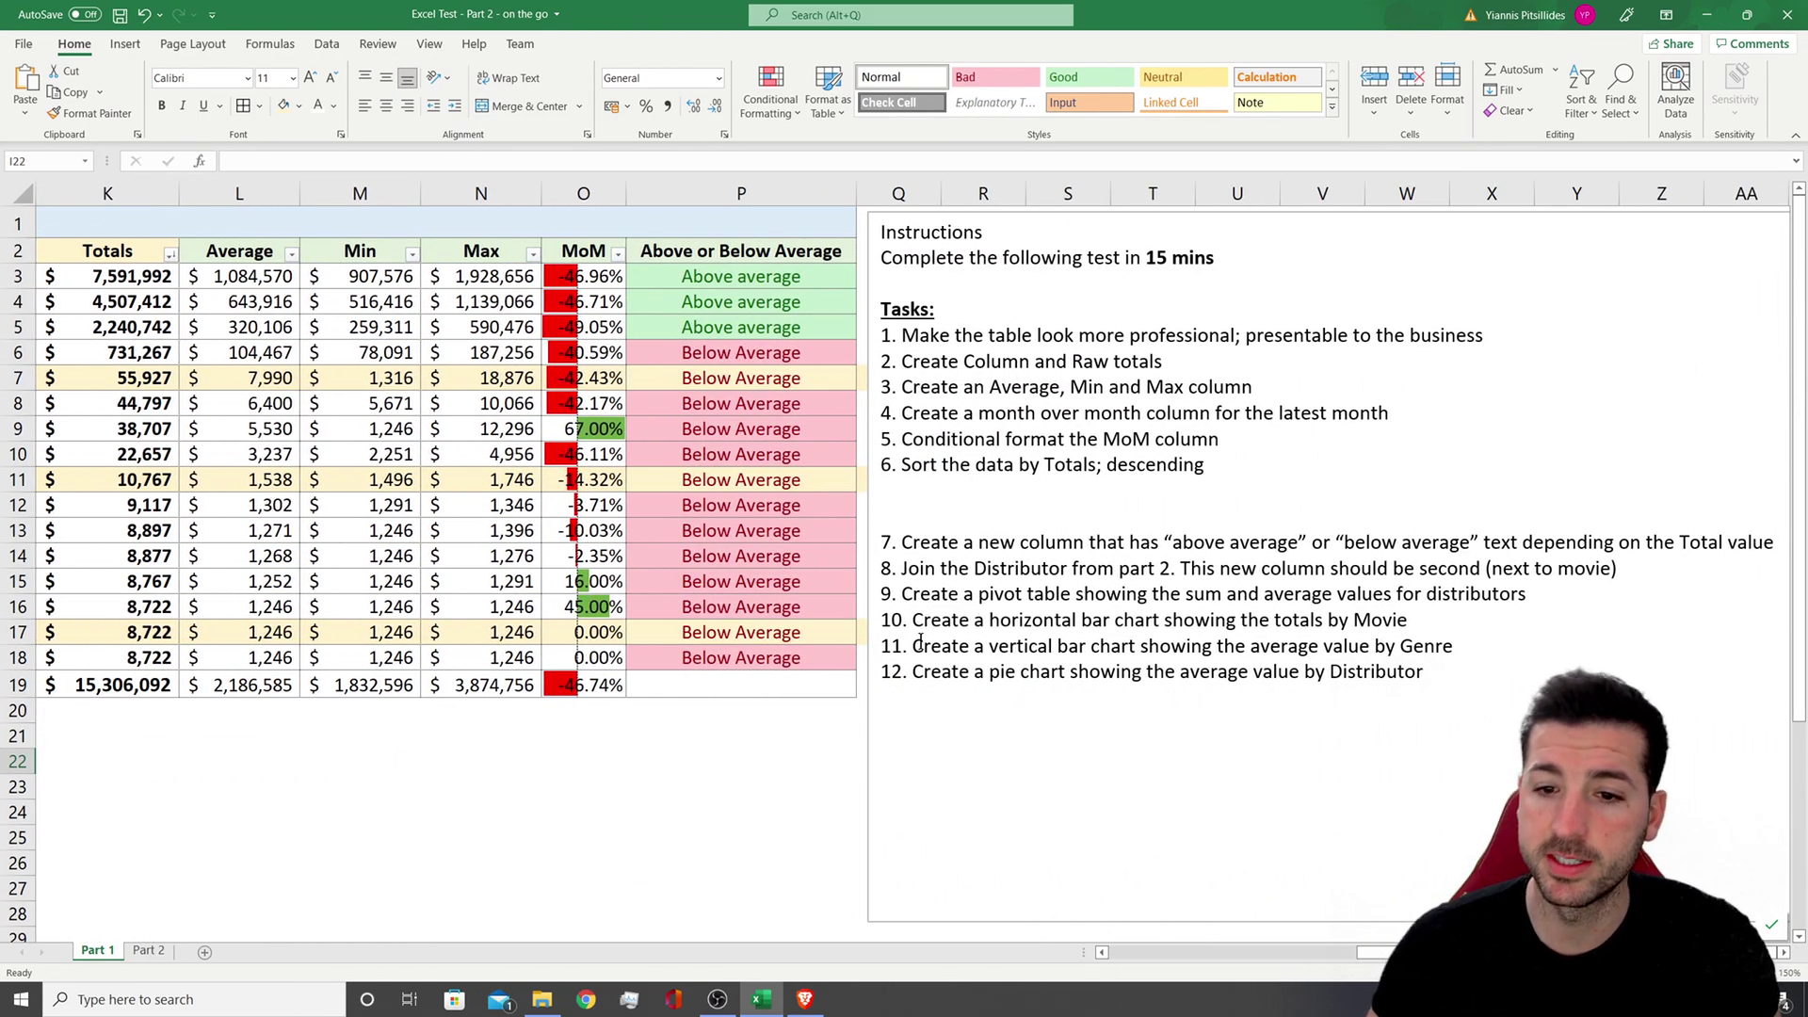
left_click_drag(921, 643, 1424, 648)
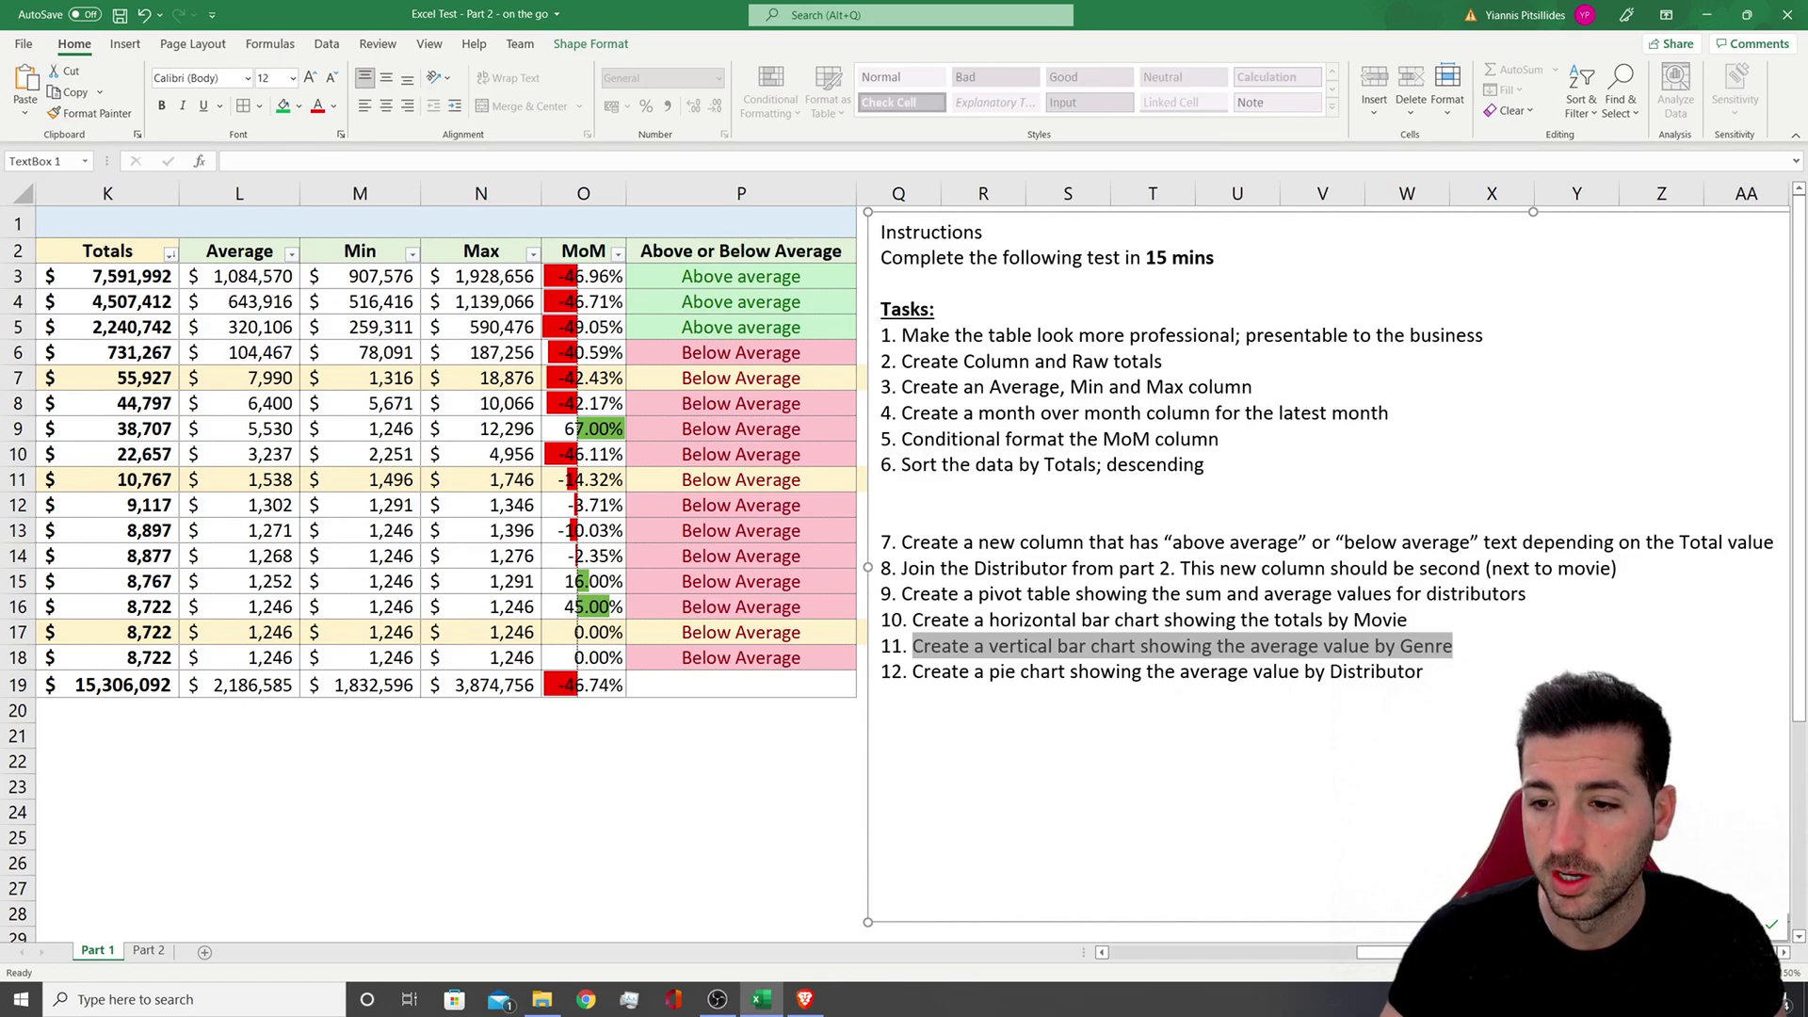
left_click_drag(1358, 952, 1083, 955)
left_click_drag(612, 276, 610, 657)
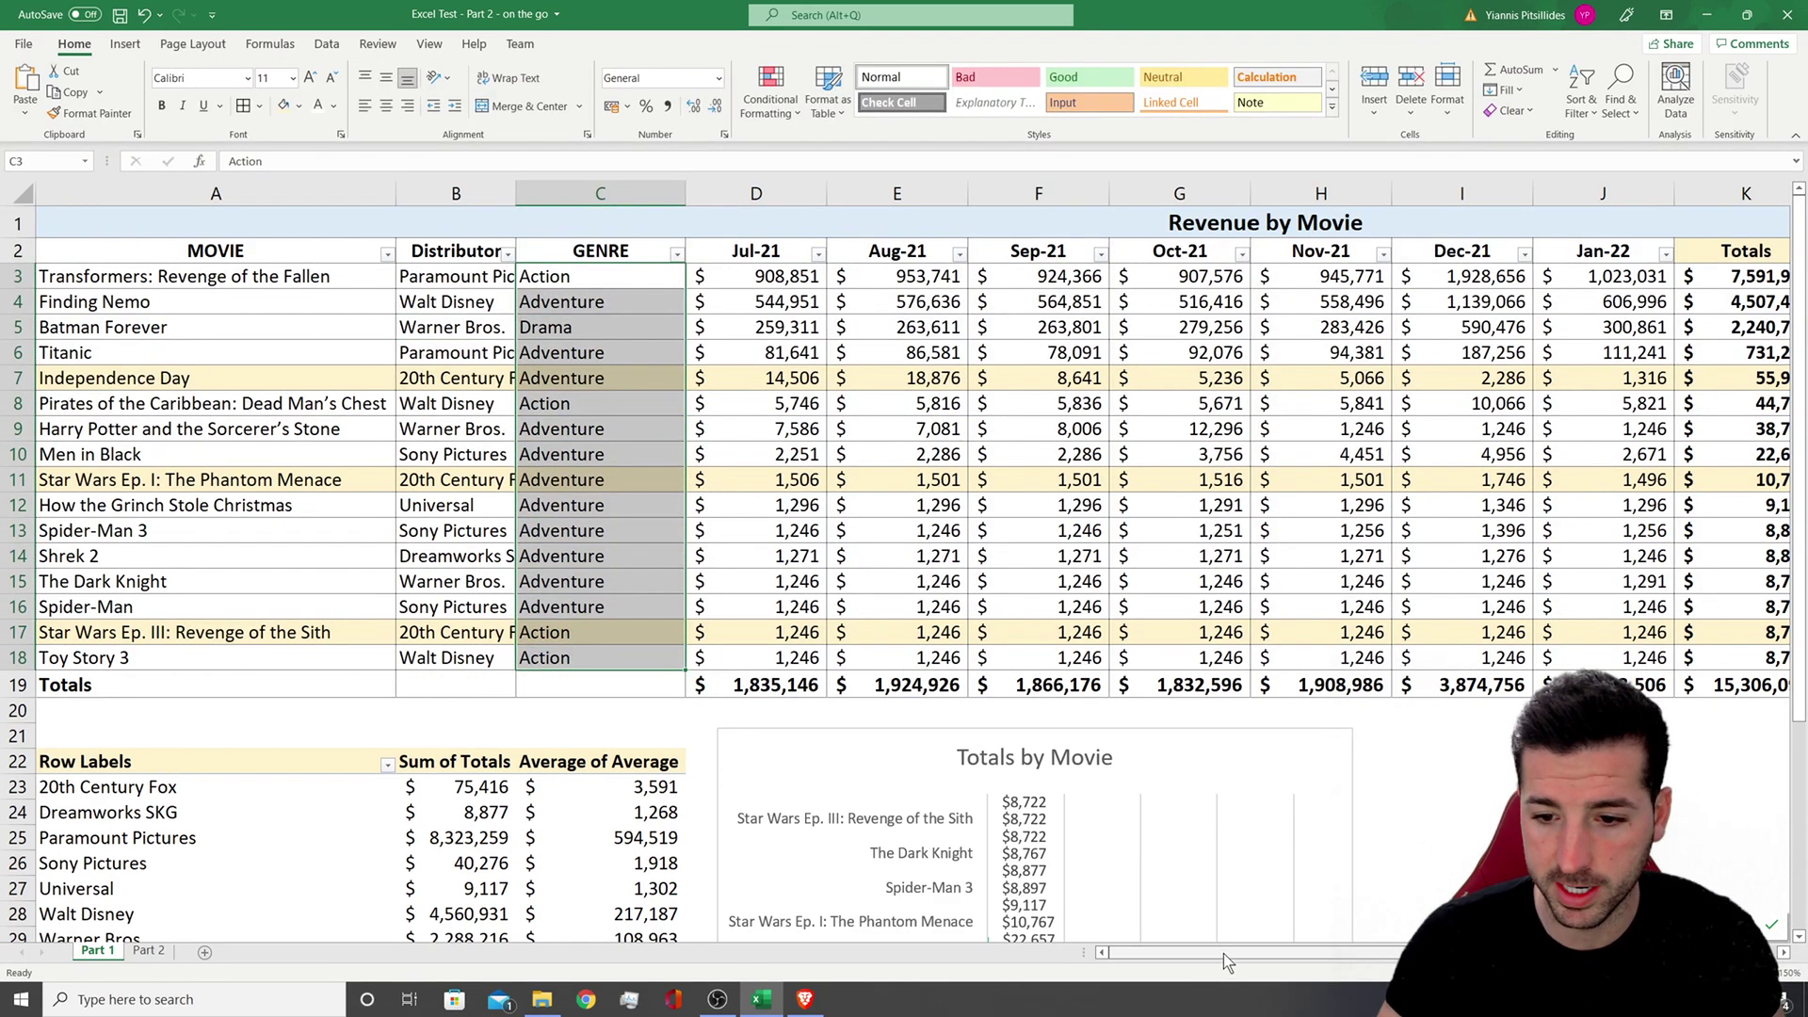
left_click_drag(1223, 953, 1382, 953)
left_click_drag(1092, 276, 1114, 663)
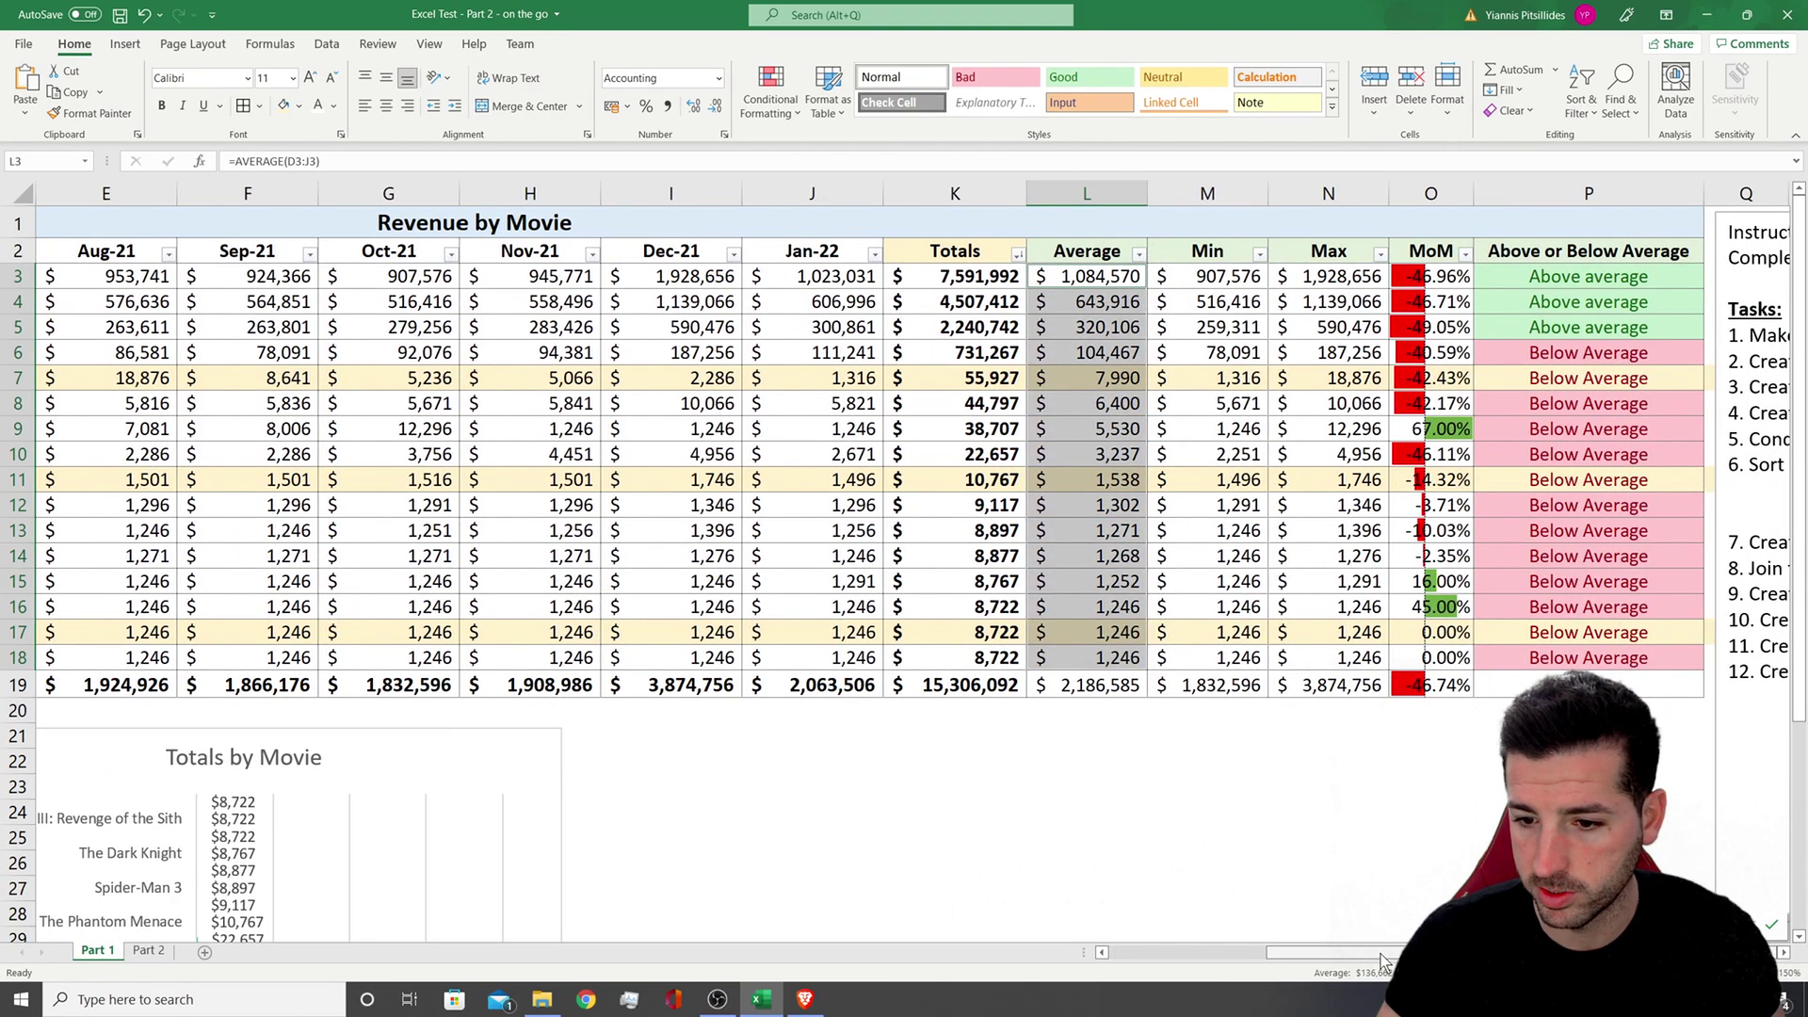
left_click(1783, 953)
left_click(1783, 953)
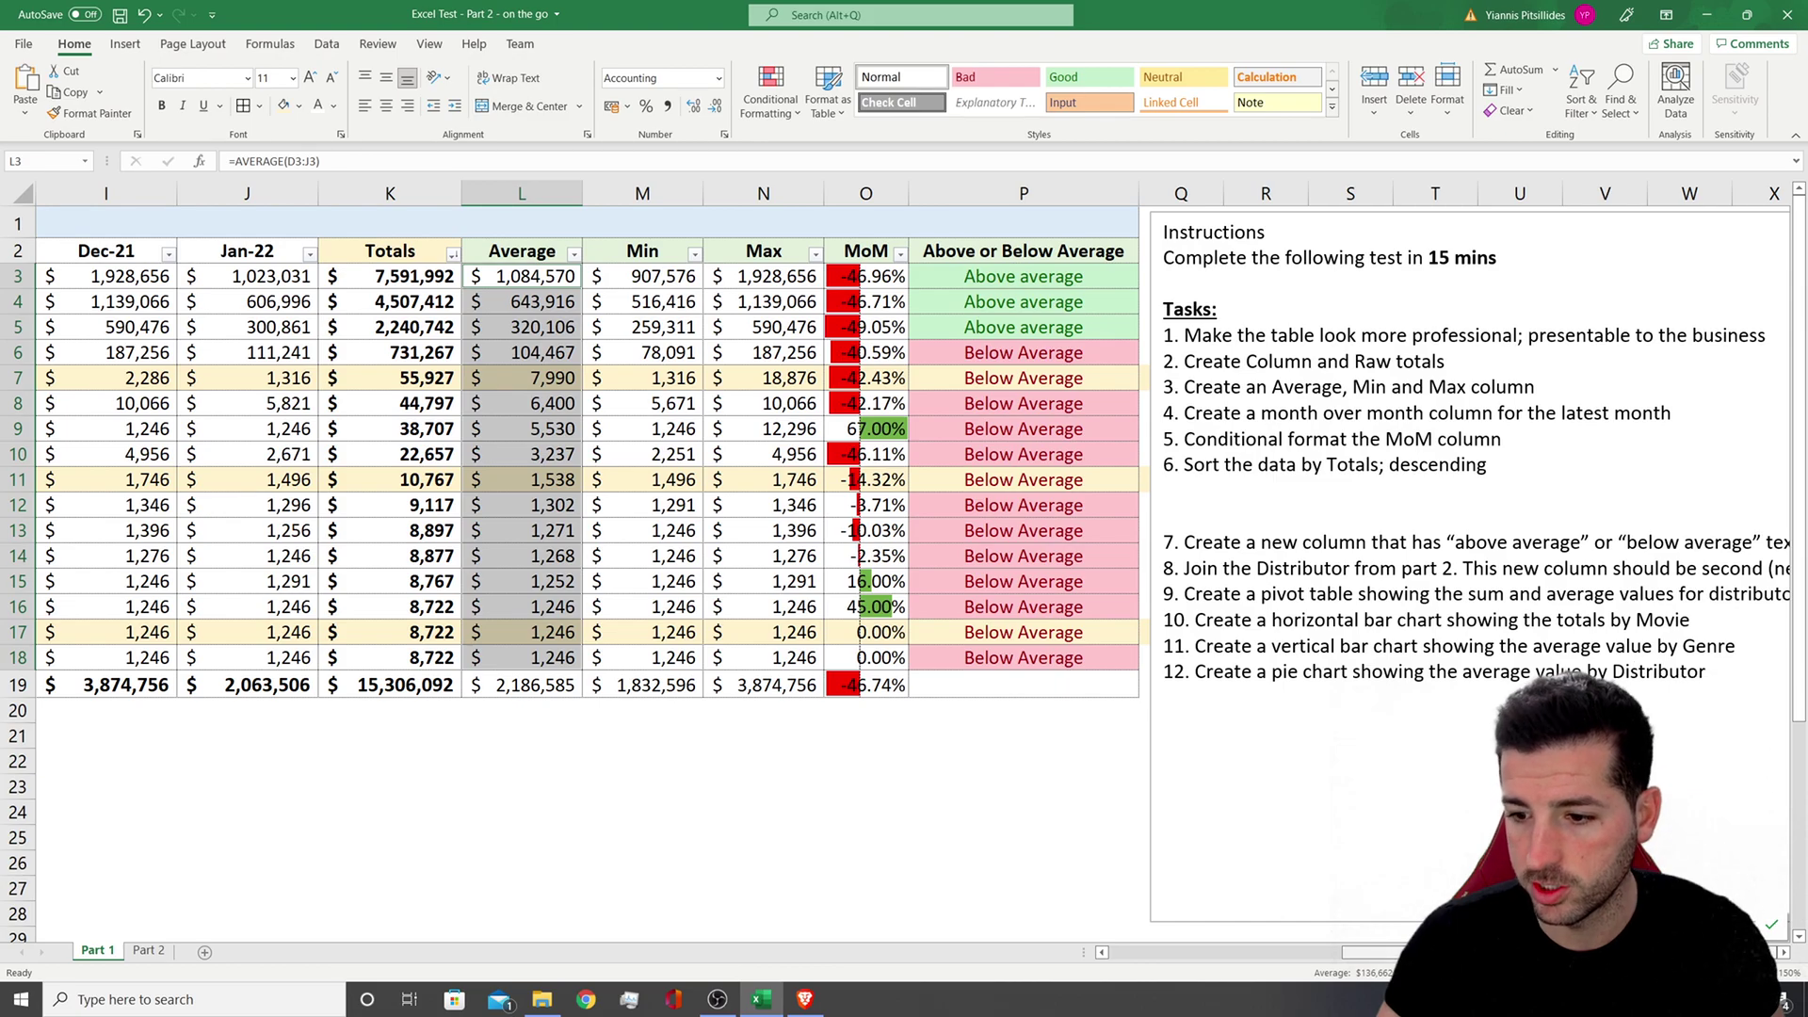
scroll(913, 571, "left", 6)
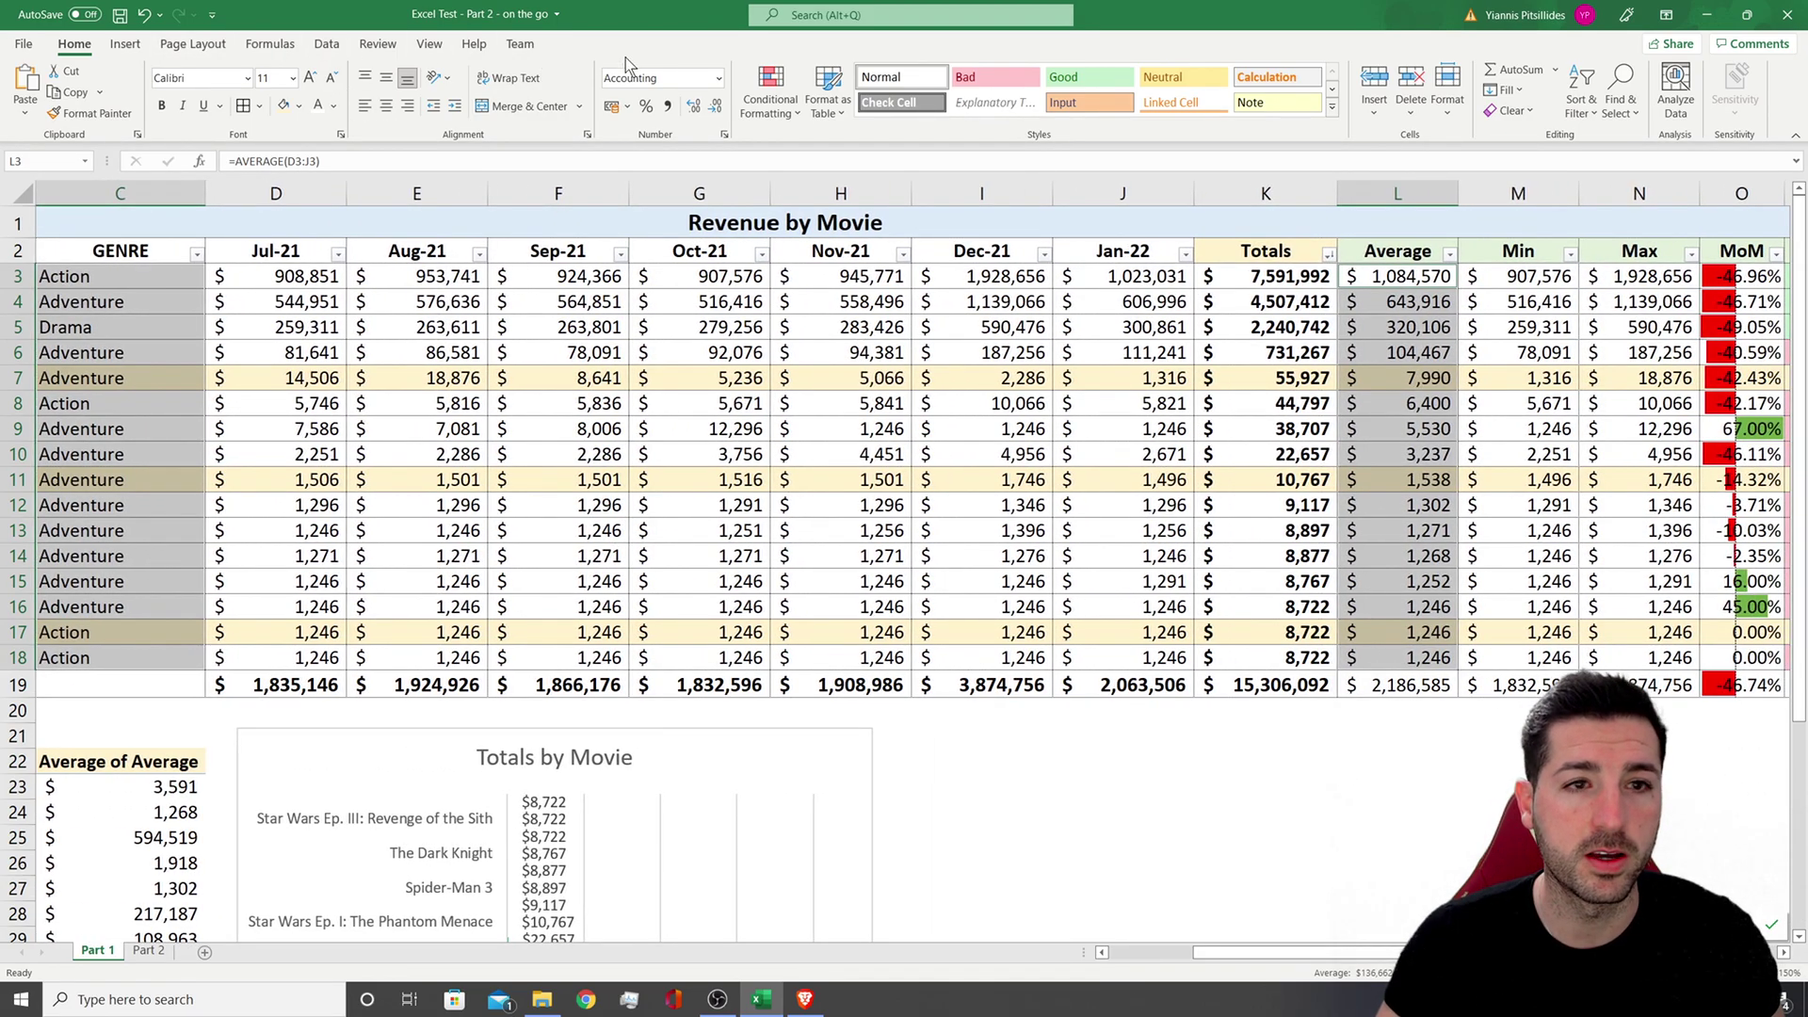
left_click(126, 43)
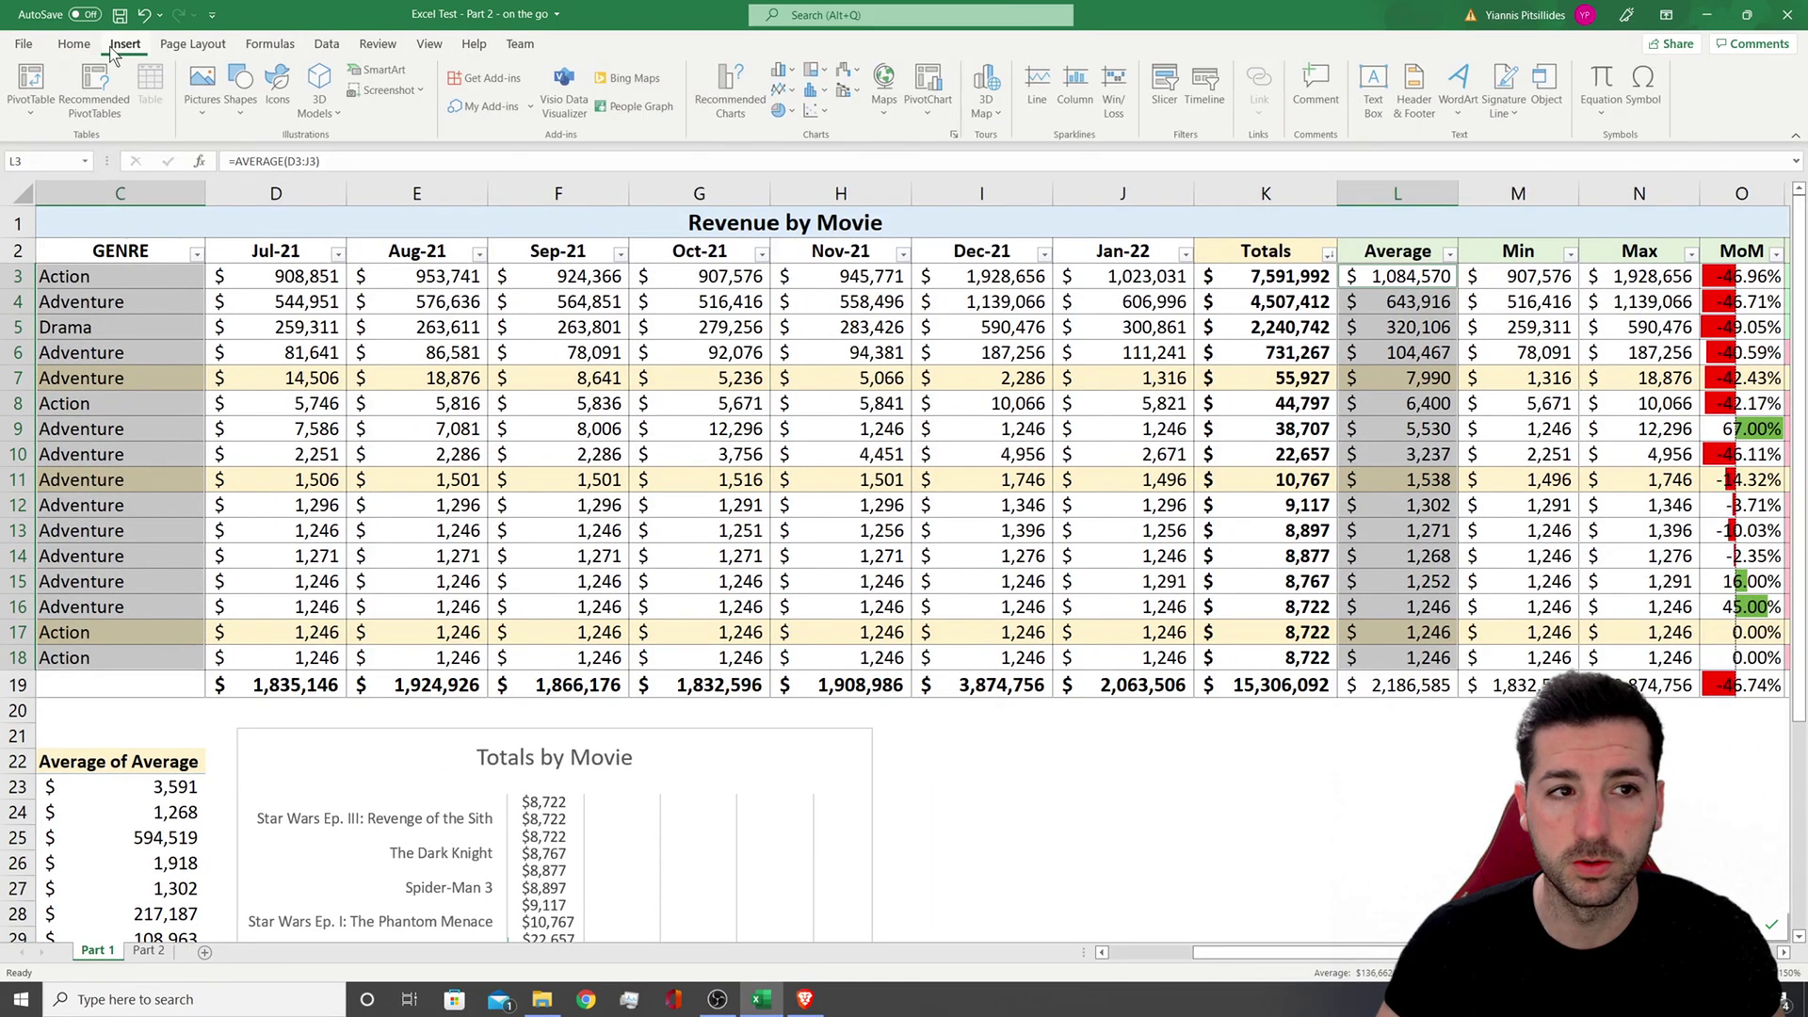
left_click(783, 69)
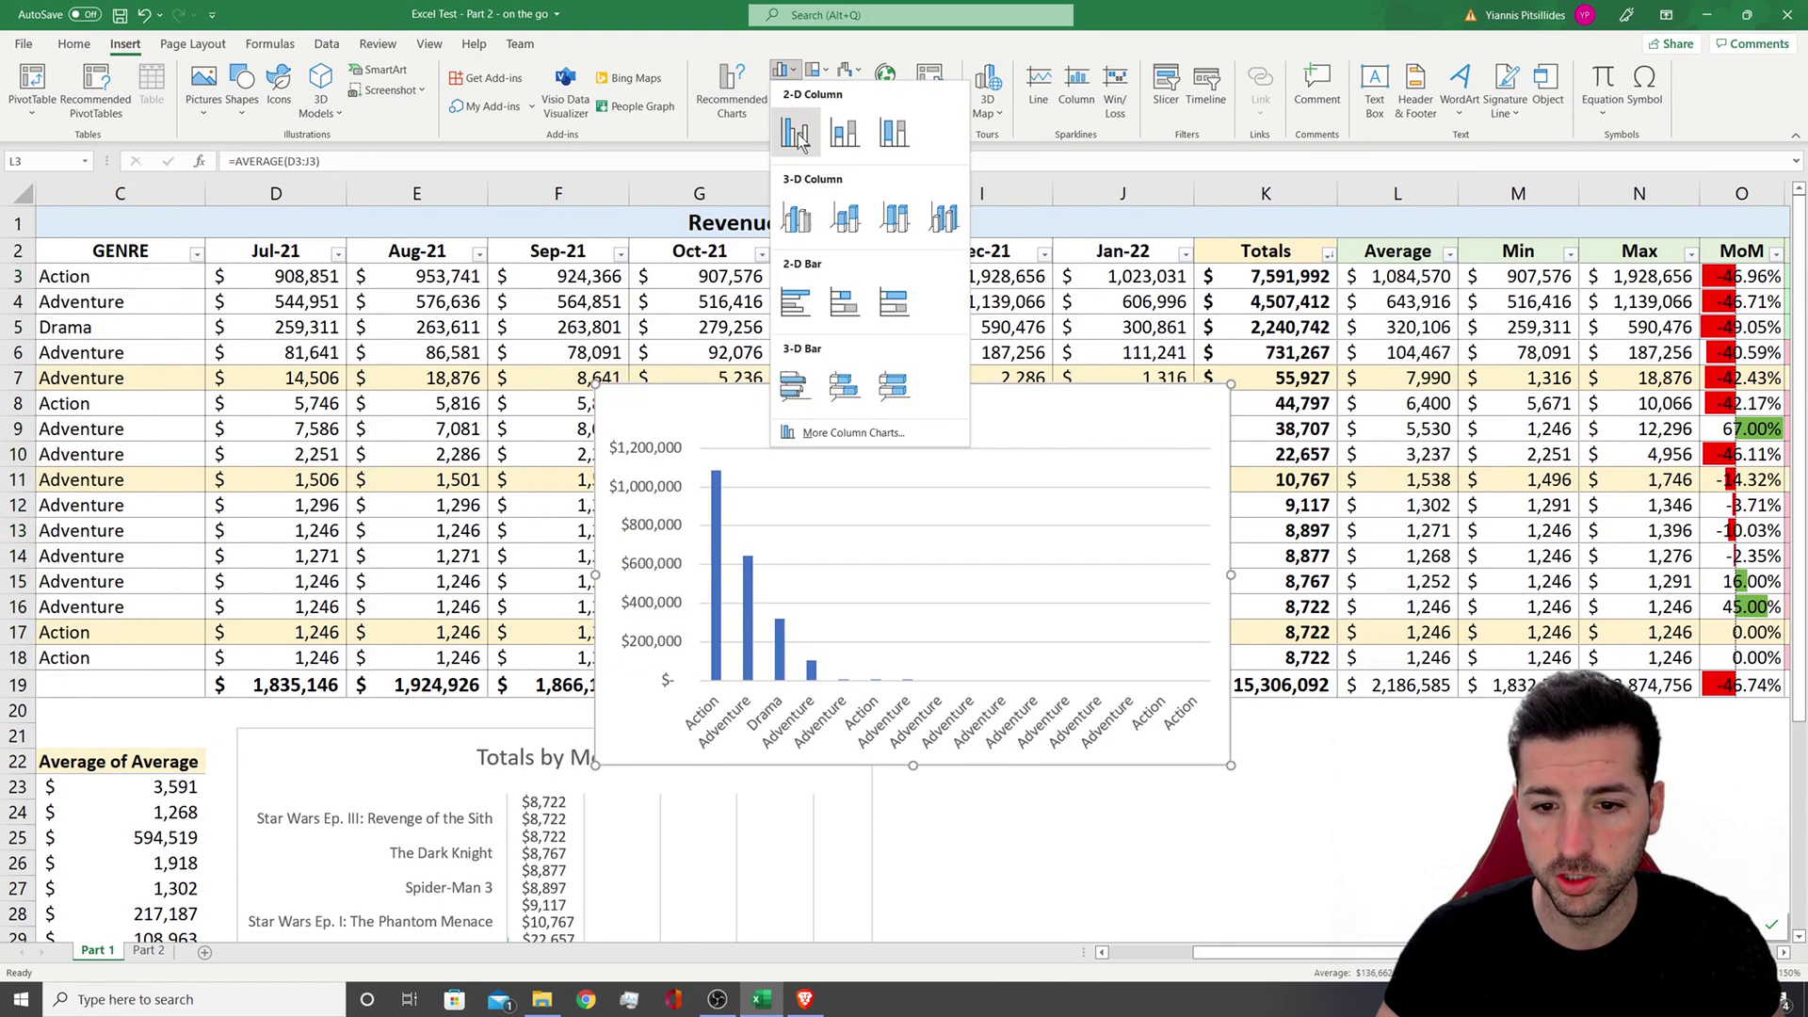
left_click(796, 135)
left_click_drag(1050, 397, 1326, 466)
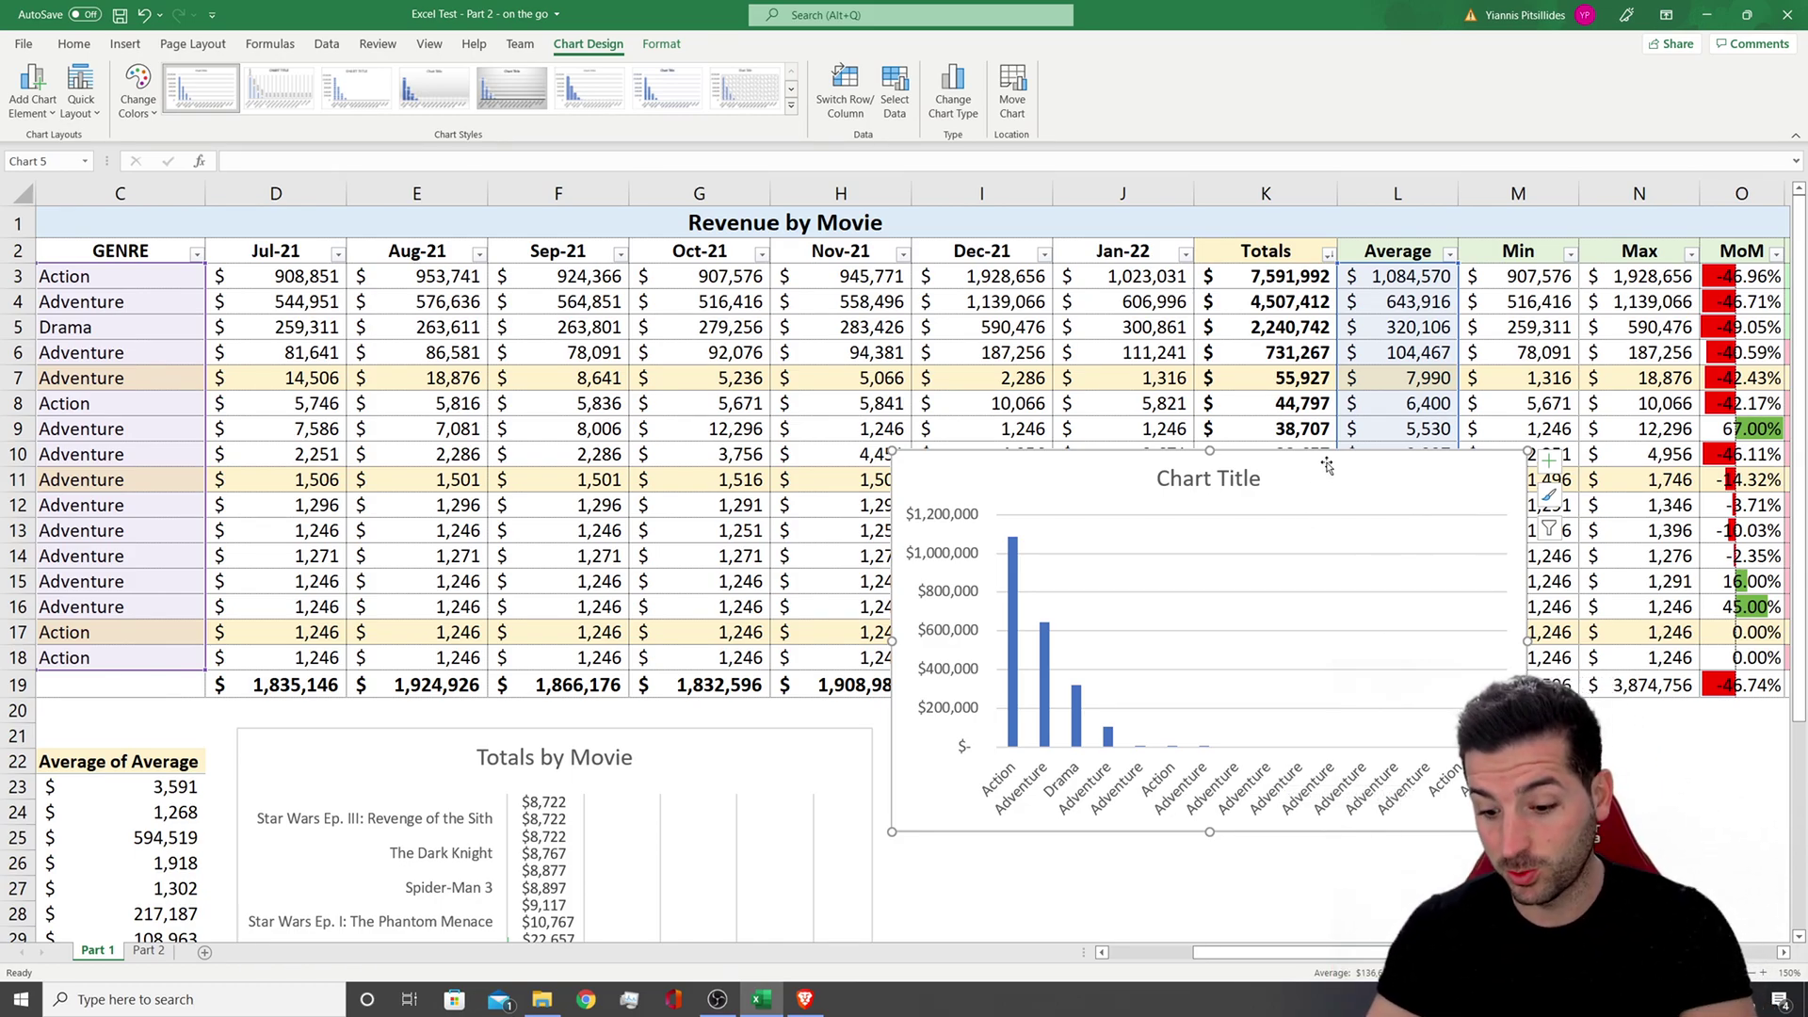
key("Delete")
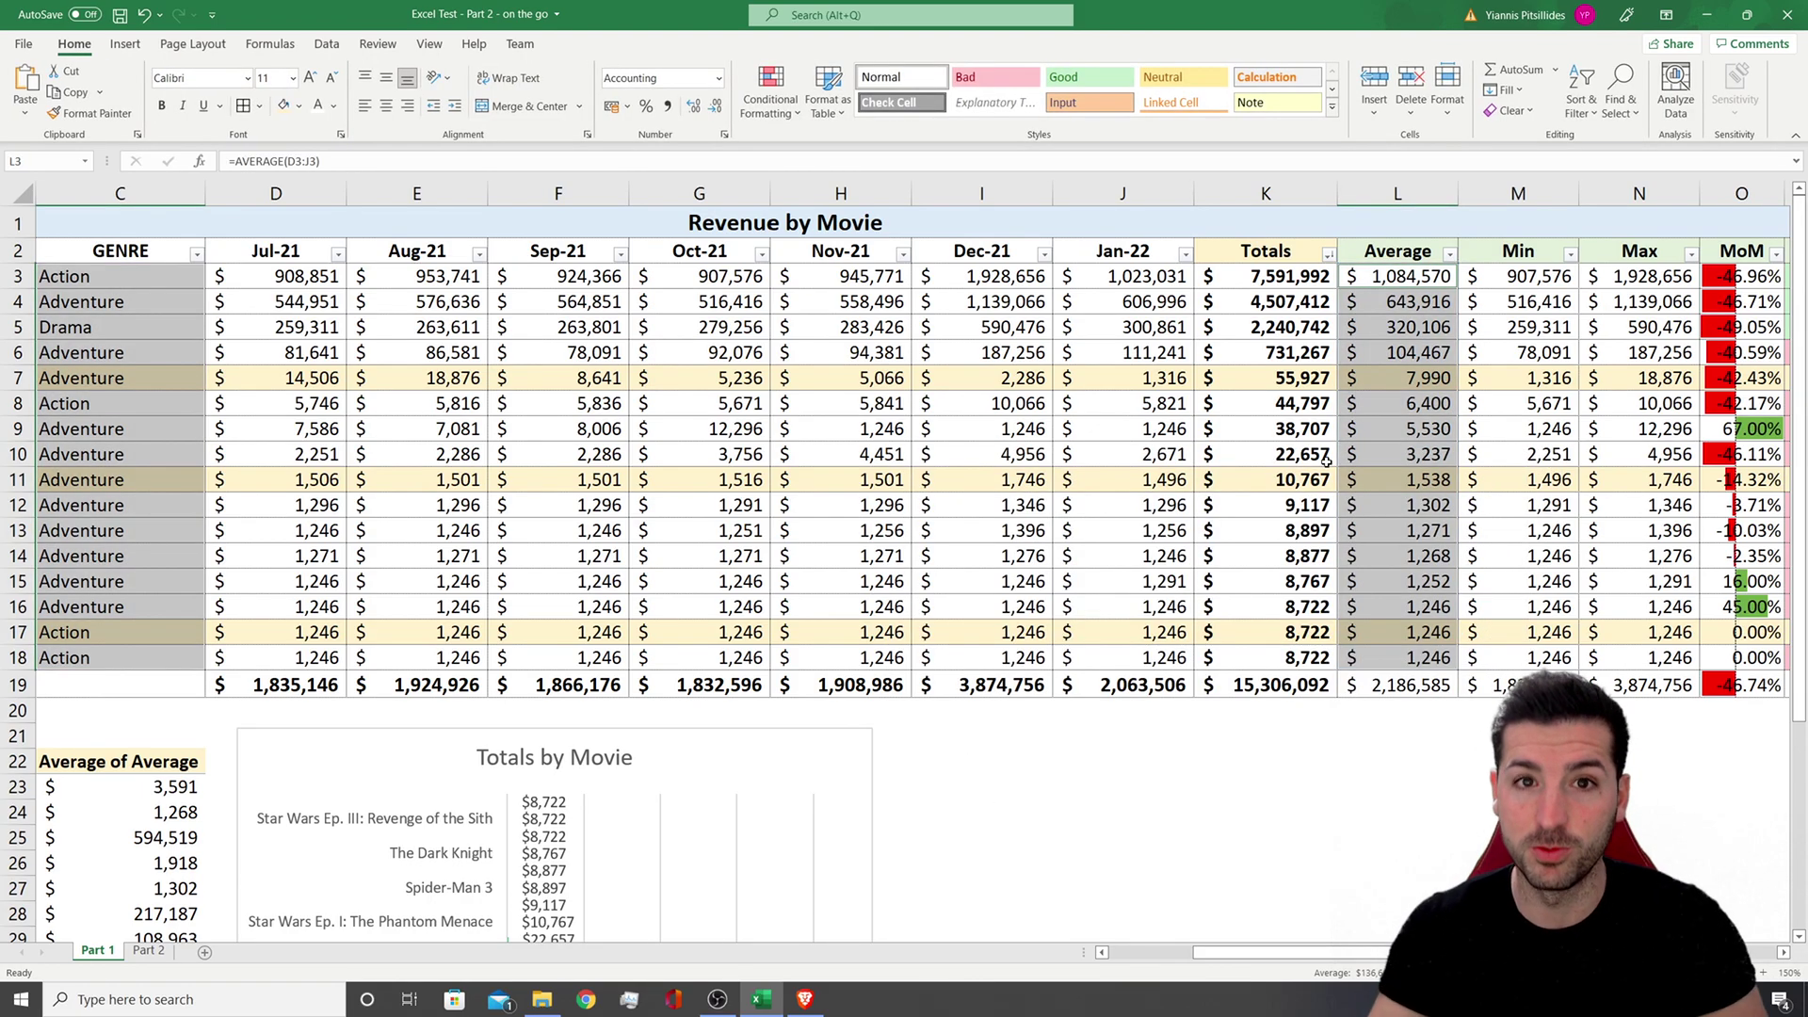
Copy the distributor pivot table and paste the copy below the original, starting at cell A32
scroll(1327, 465, "down", 2)
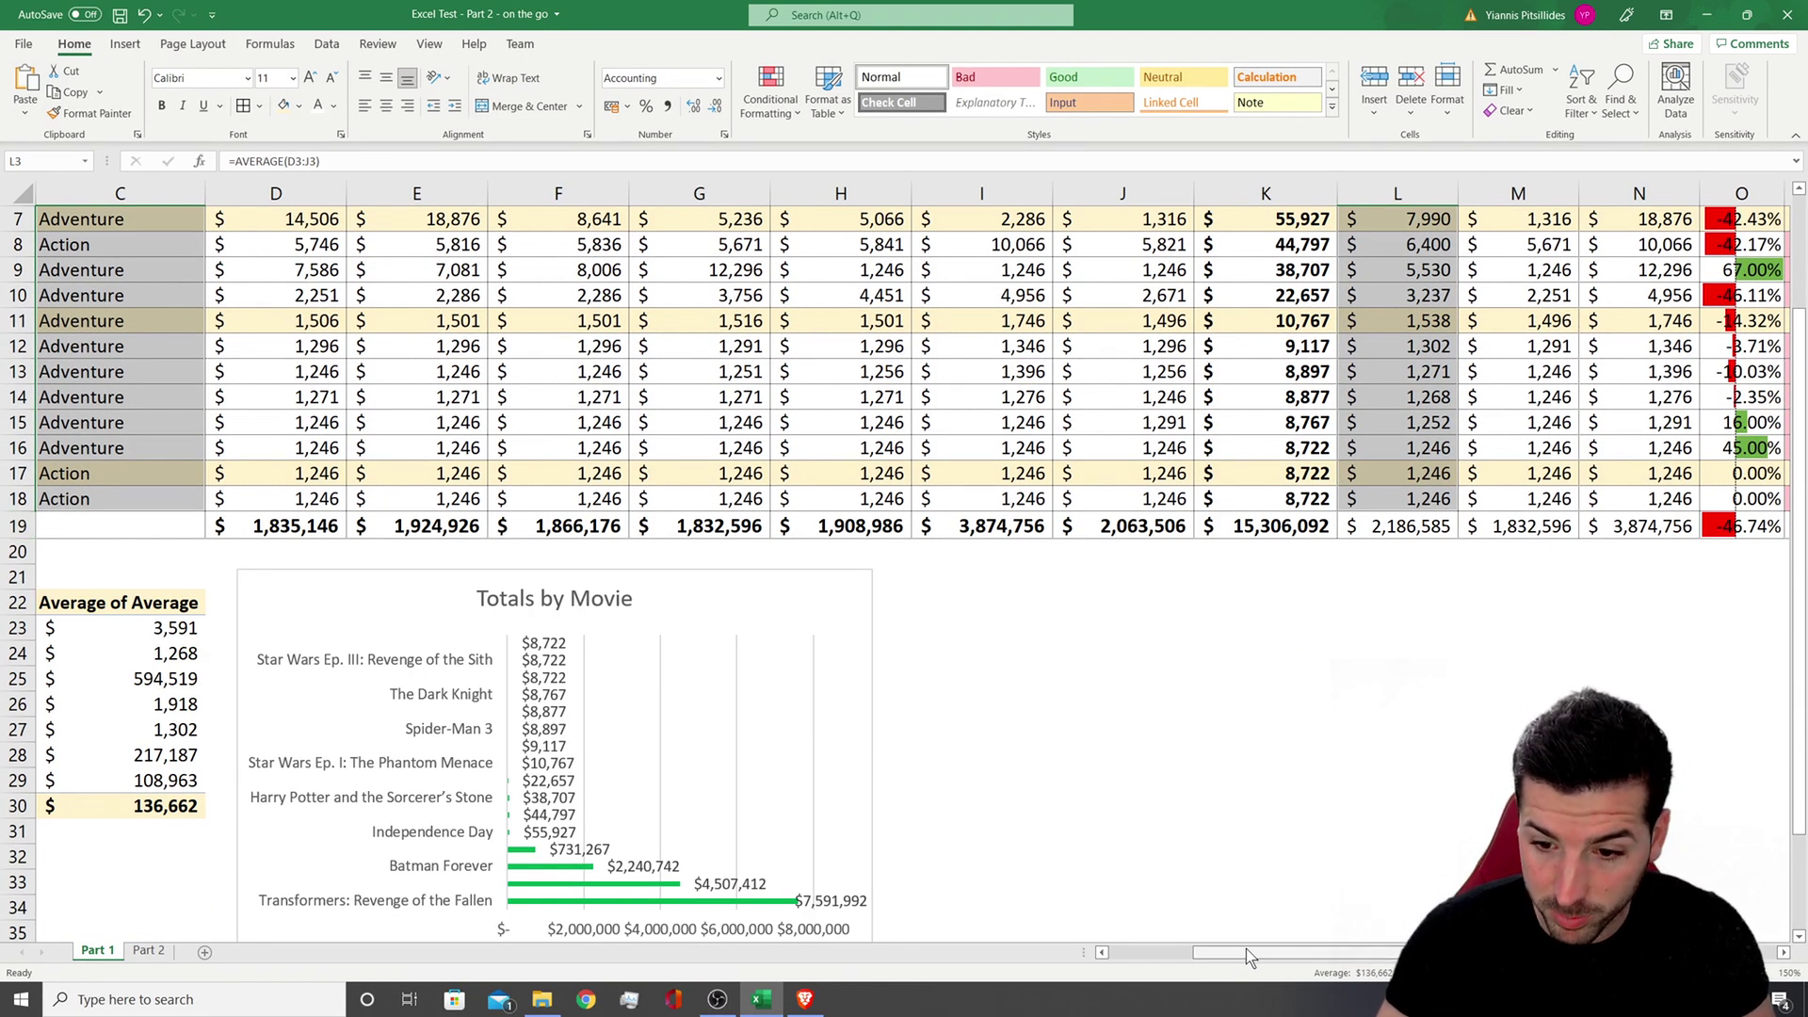
left_click_drag(1246, 947, 1130, 949)
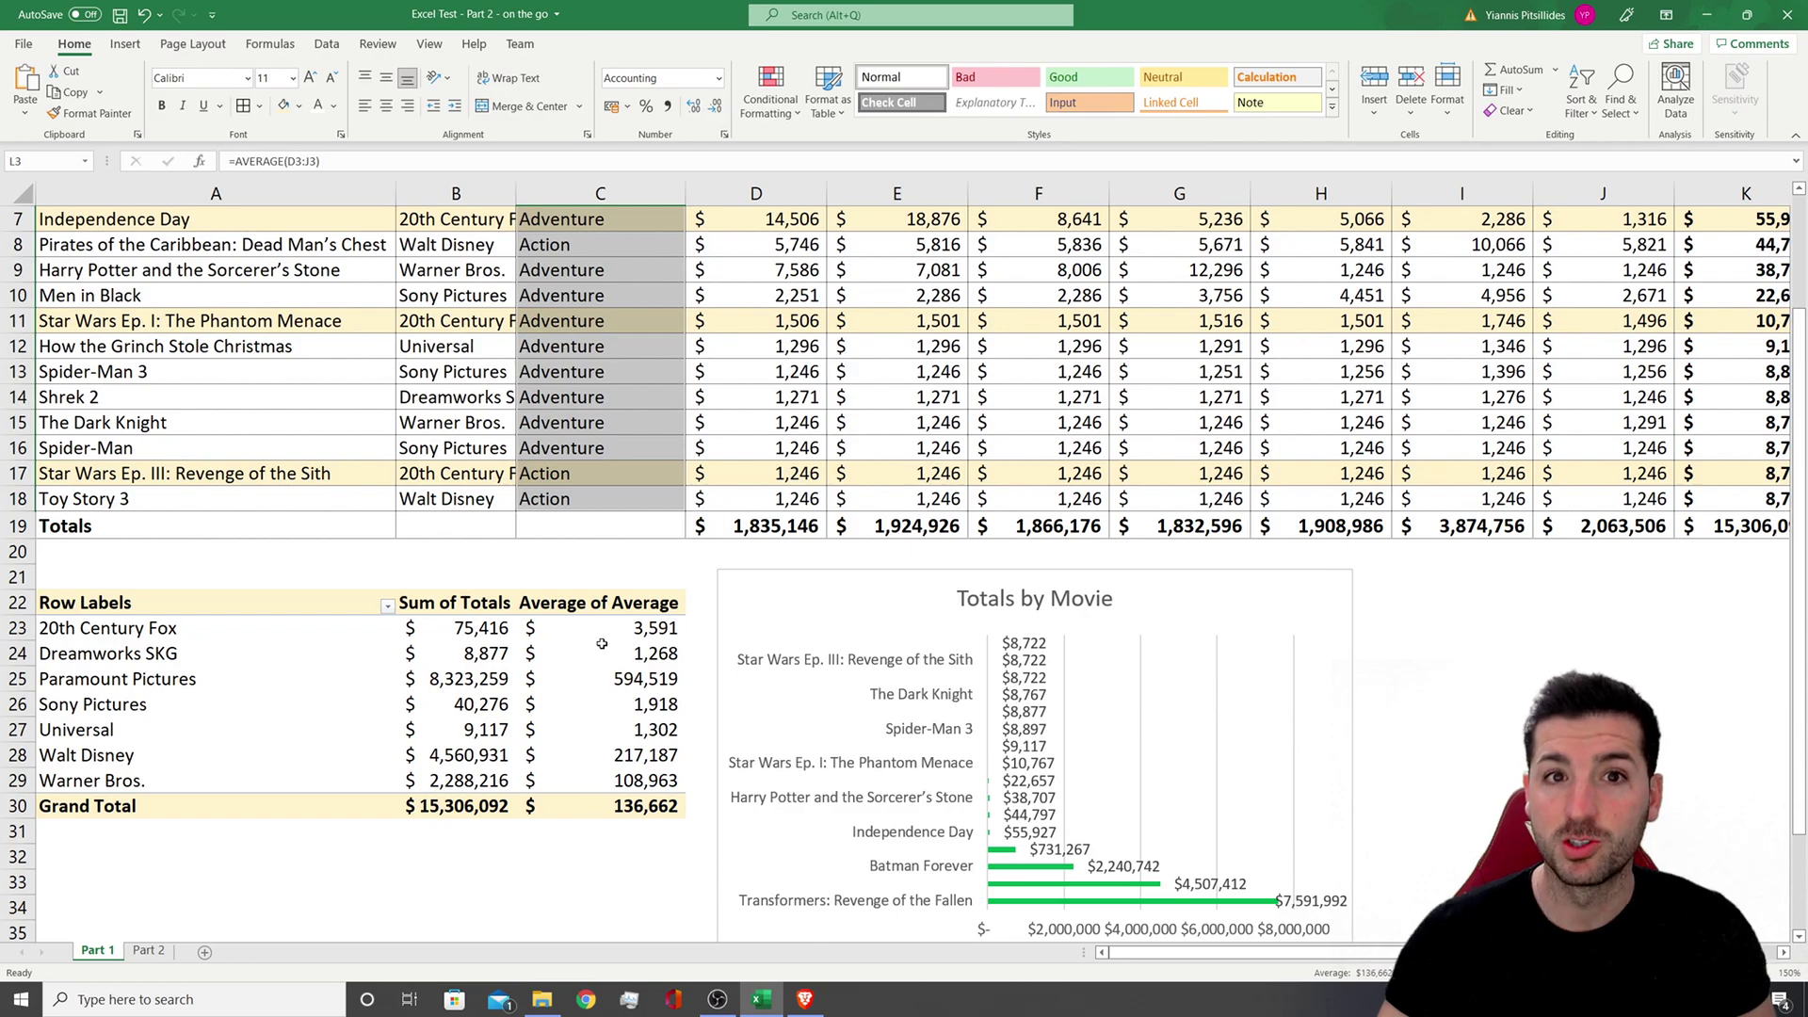
mouse_move(602, 644)
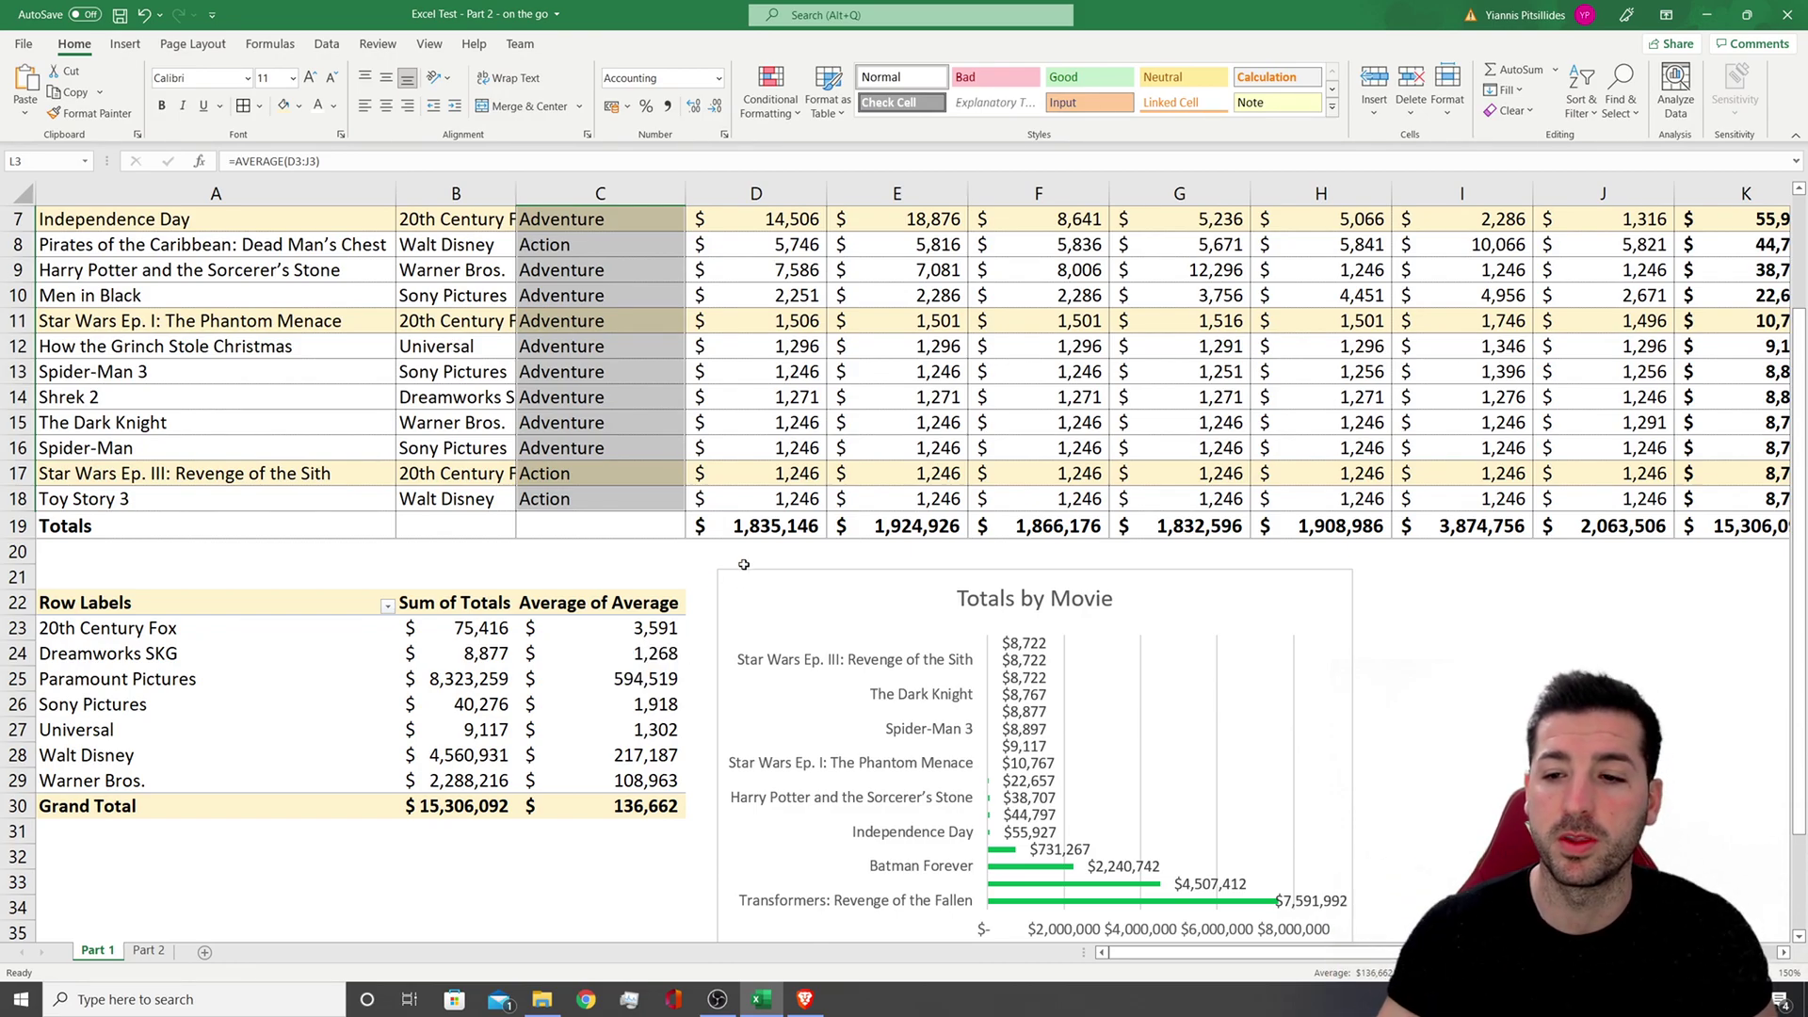
scroll(686, 268, "up", 2)
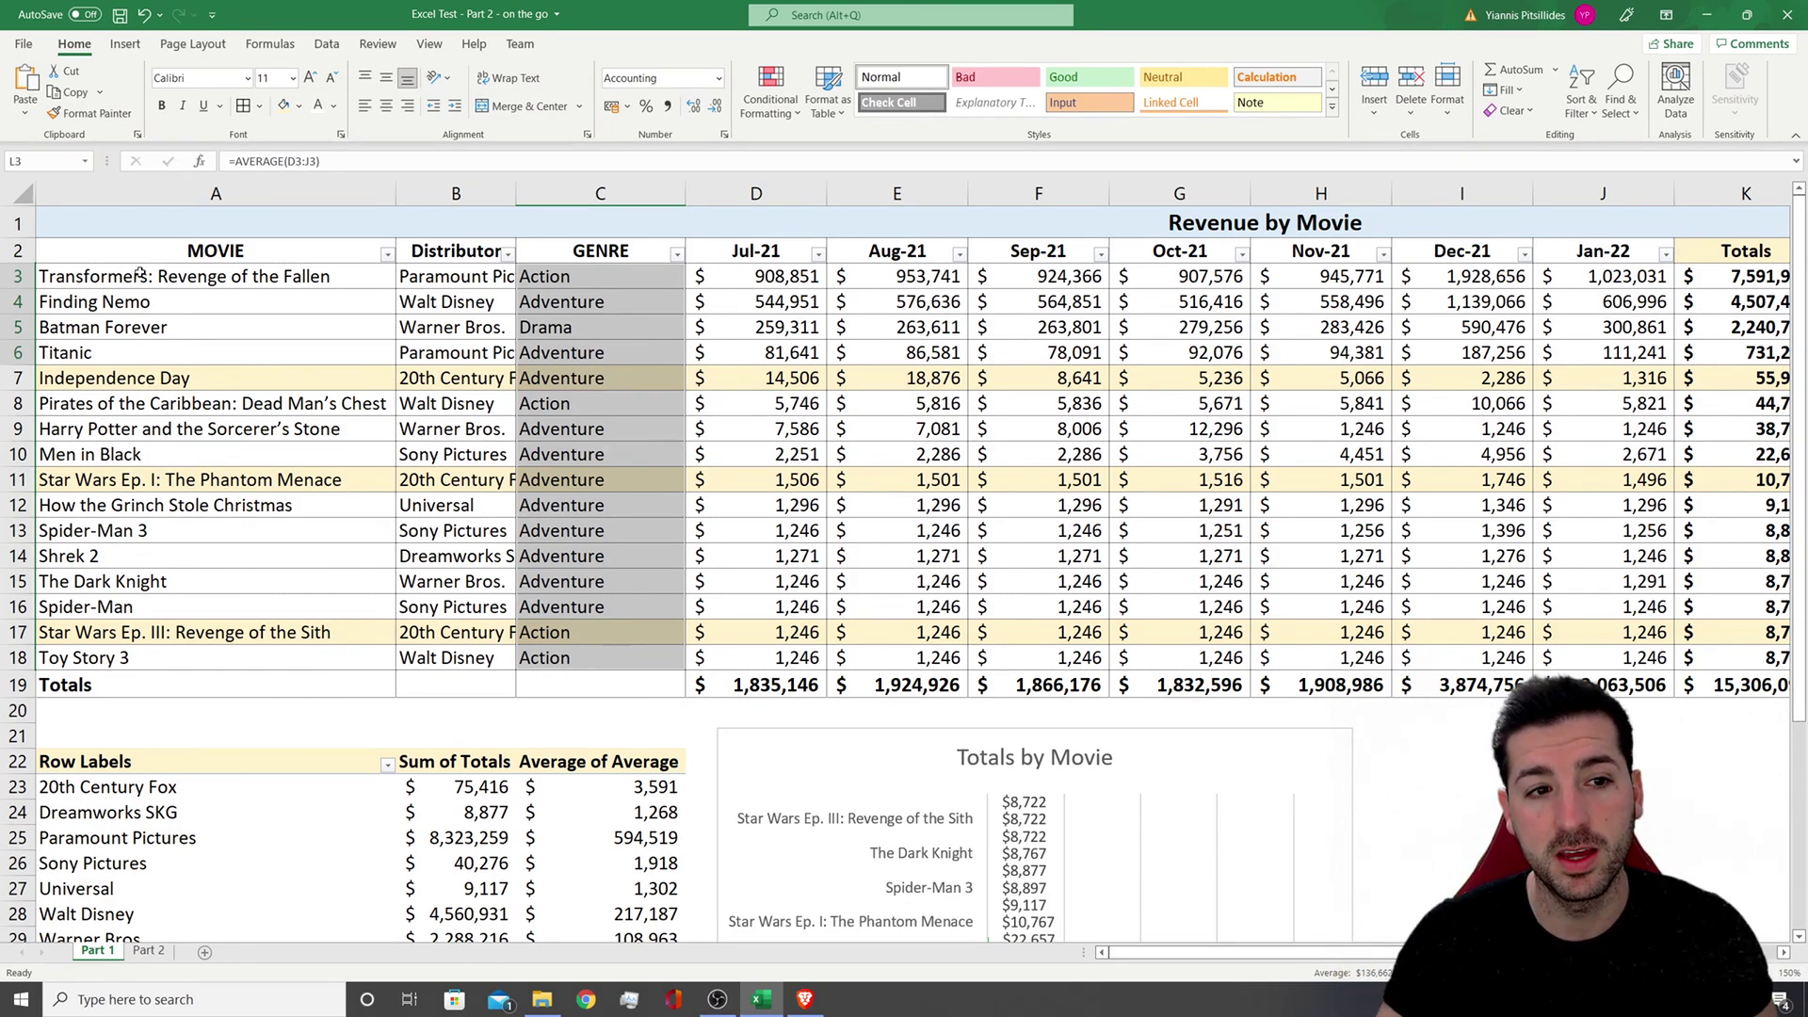
left_click_drag(158, 253, 1648, 650)
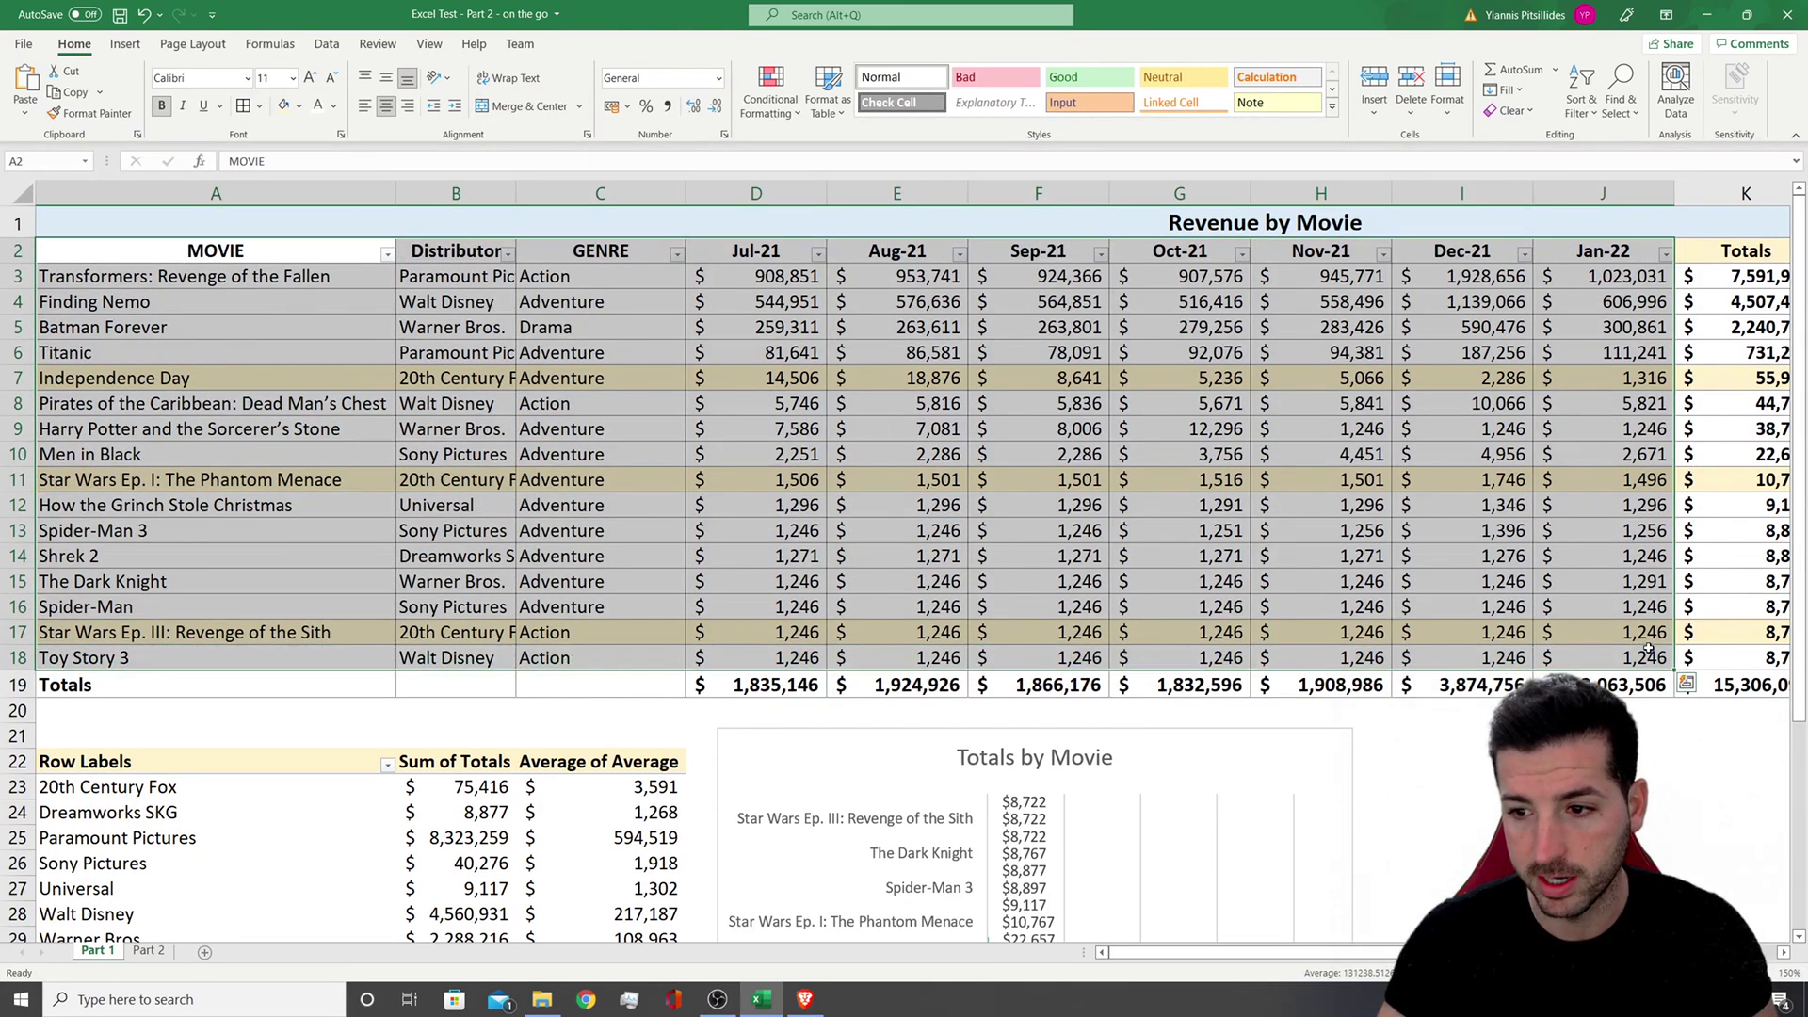
scroll(1422, 702, "down", 2)
left_click_drag(85, 602, 615, 804)
key("ctrl+c")
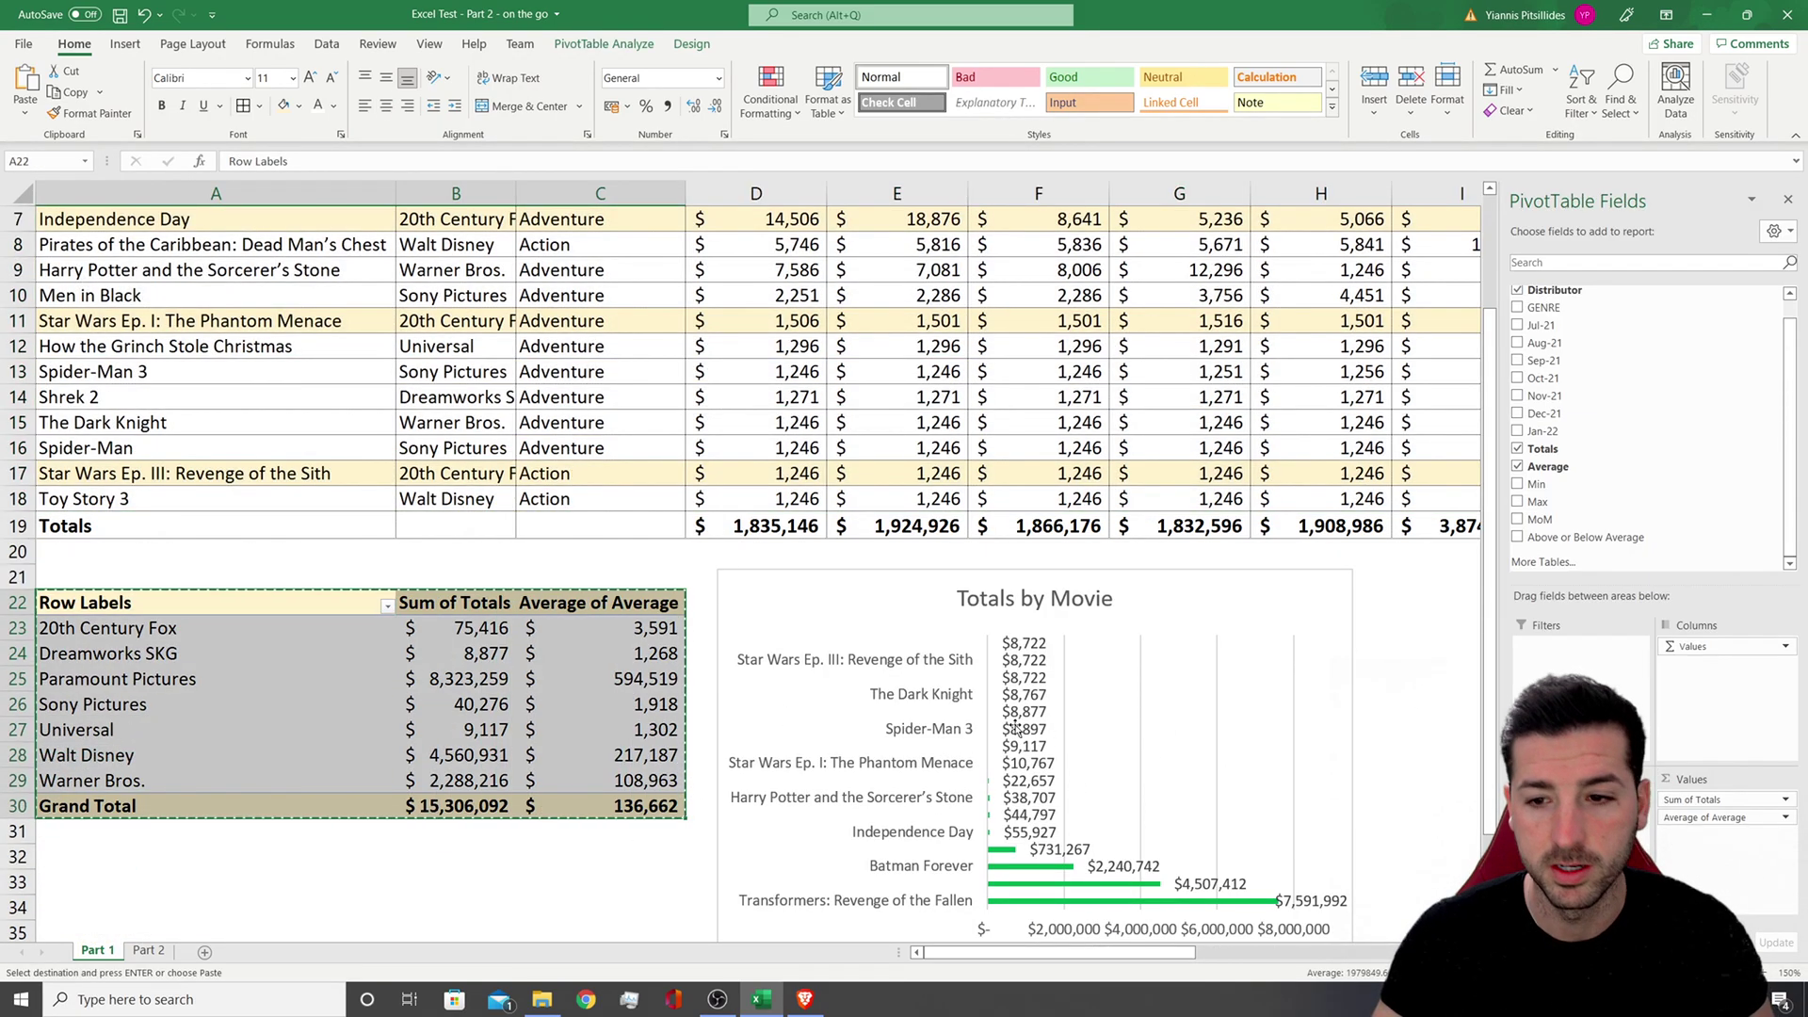
scroll(48, 539, "down", 4)
left_click(47, 542)
key("ctrl+v")
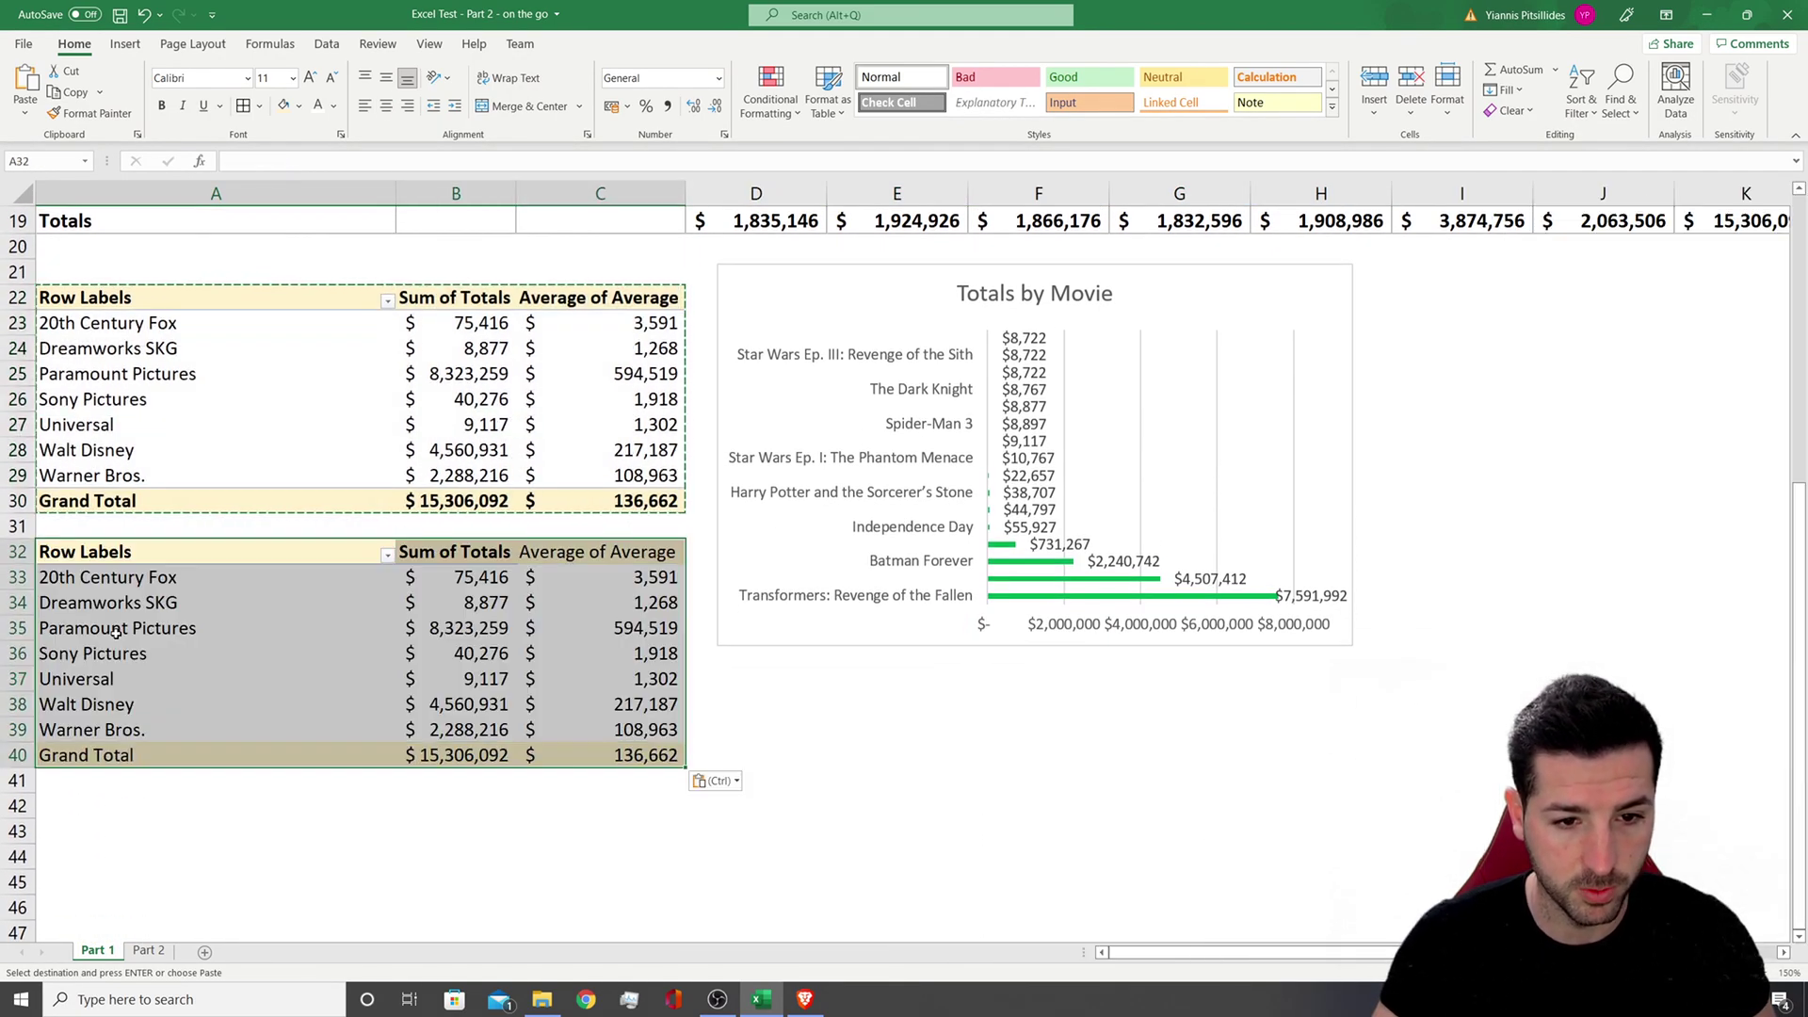
In the copied pivot table, replace Distributor with GENRE as the row field and remove Sum of Totals from the values
left_click(507, 630)
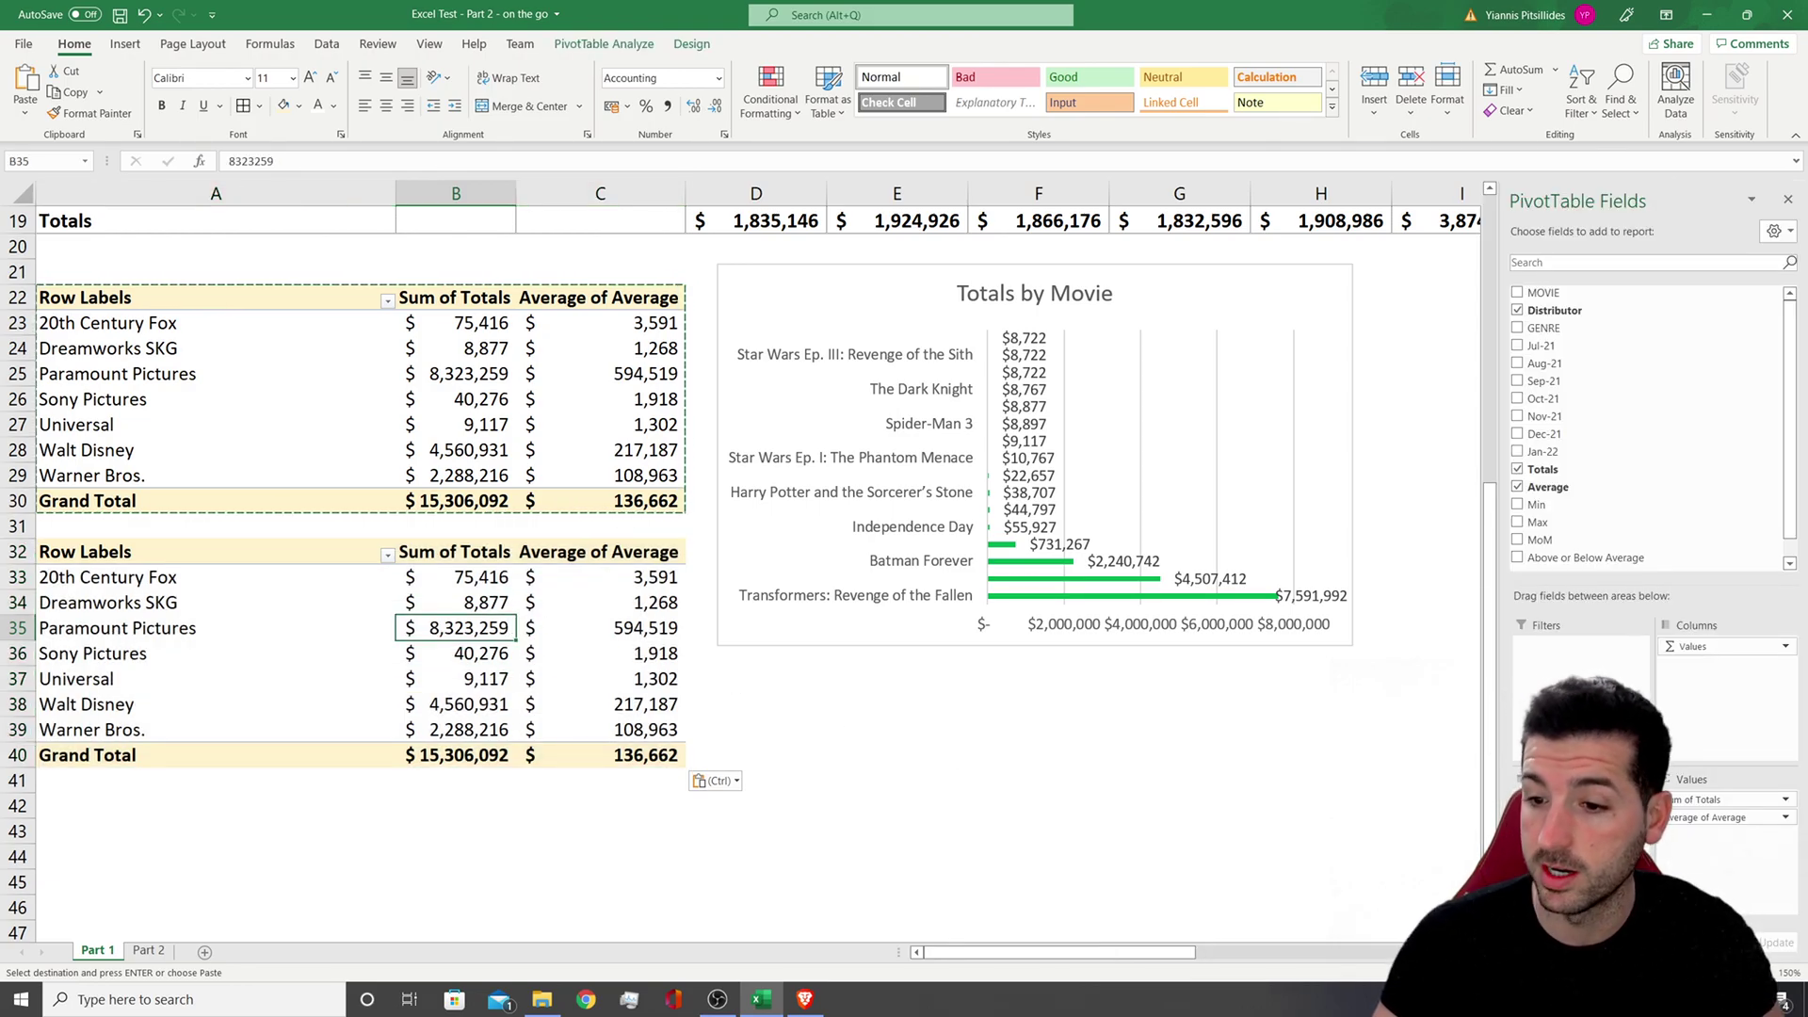
left_click_drag(1582, 799, 1636, 476)
left_click_drag(1545, 314, 1573, 819)
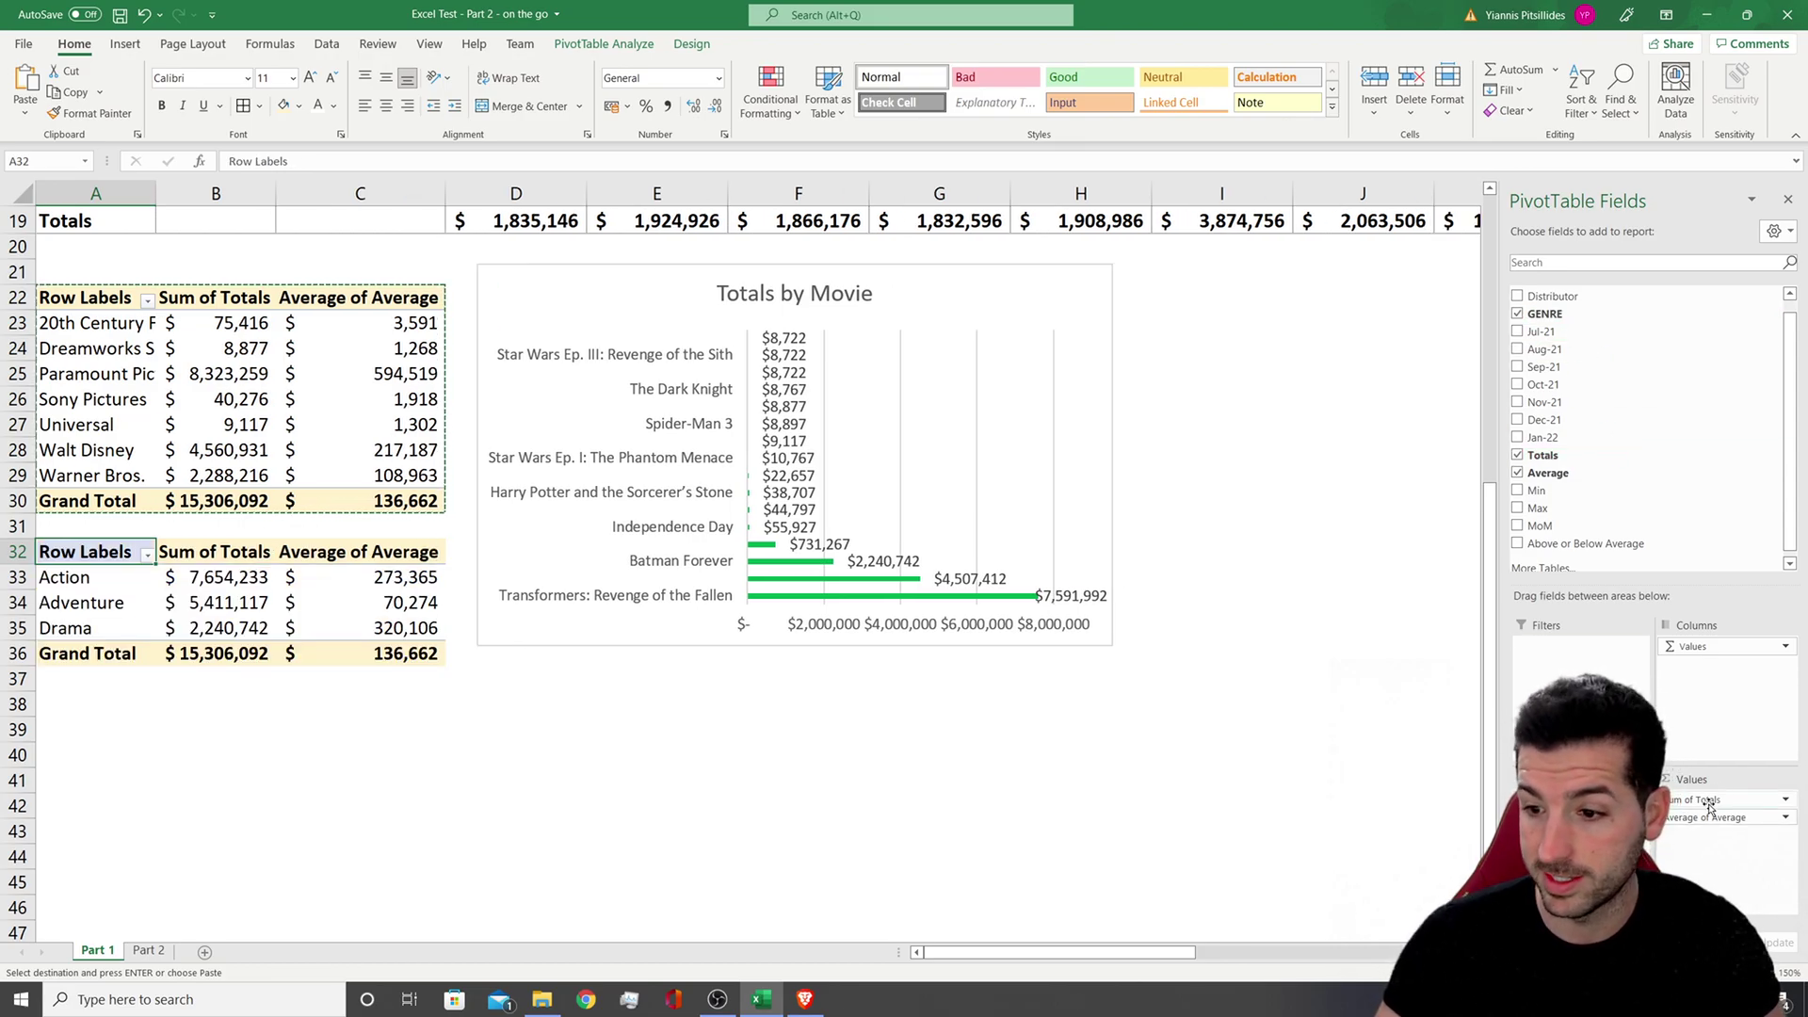
left_click_drag(1710, 805, 1648, 414)
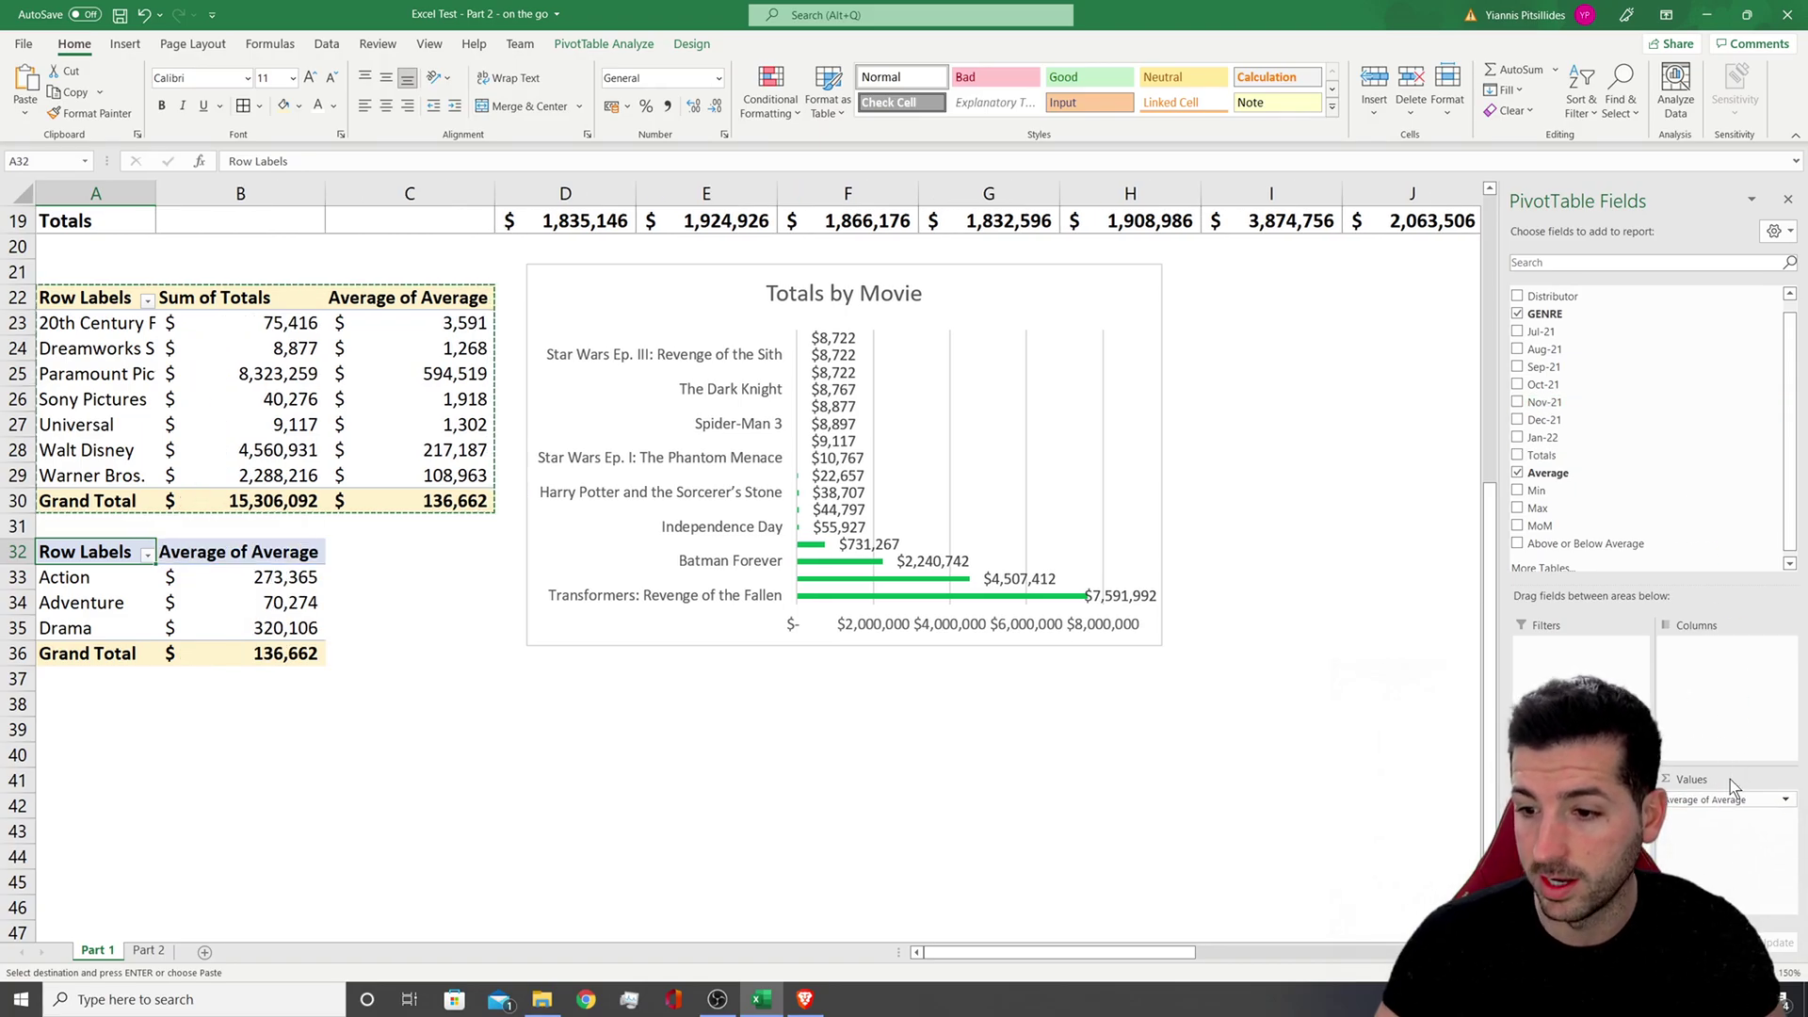
left_click(280, 623)
left_click(268, 576)
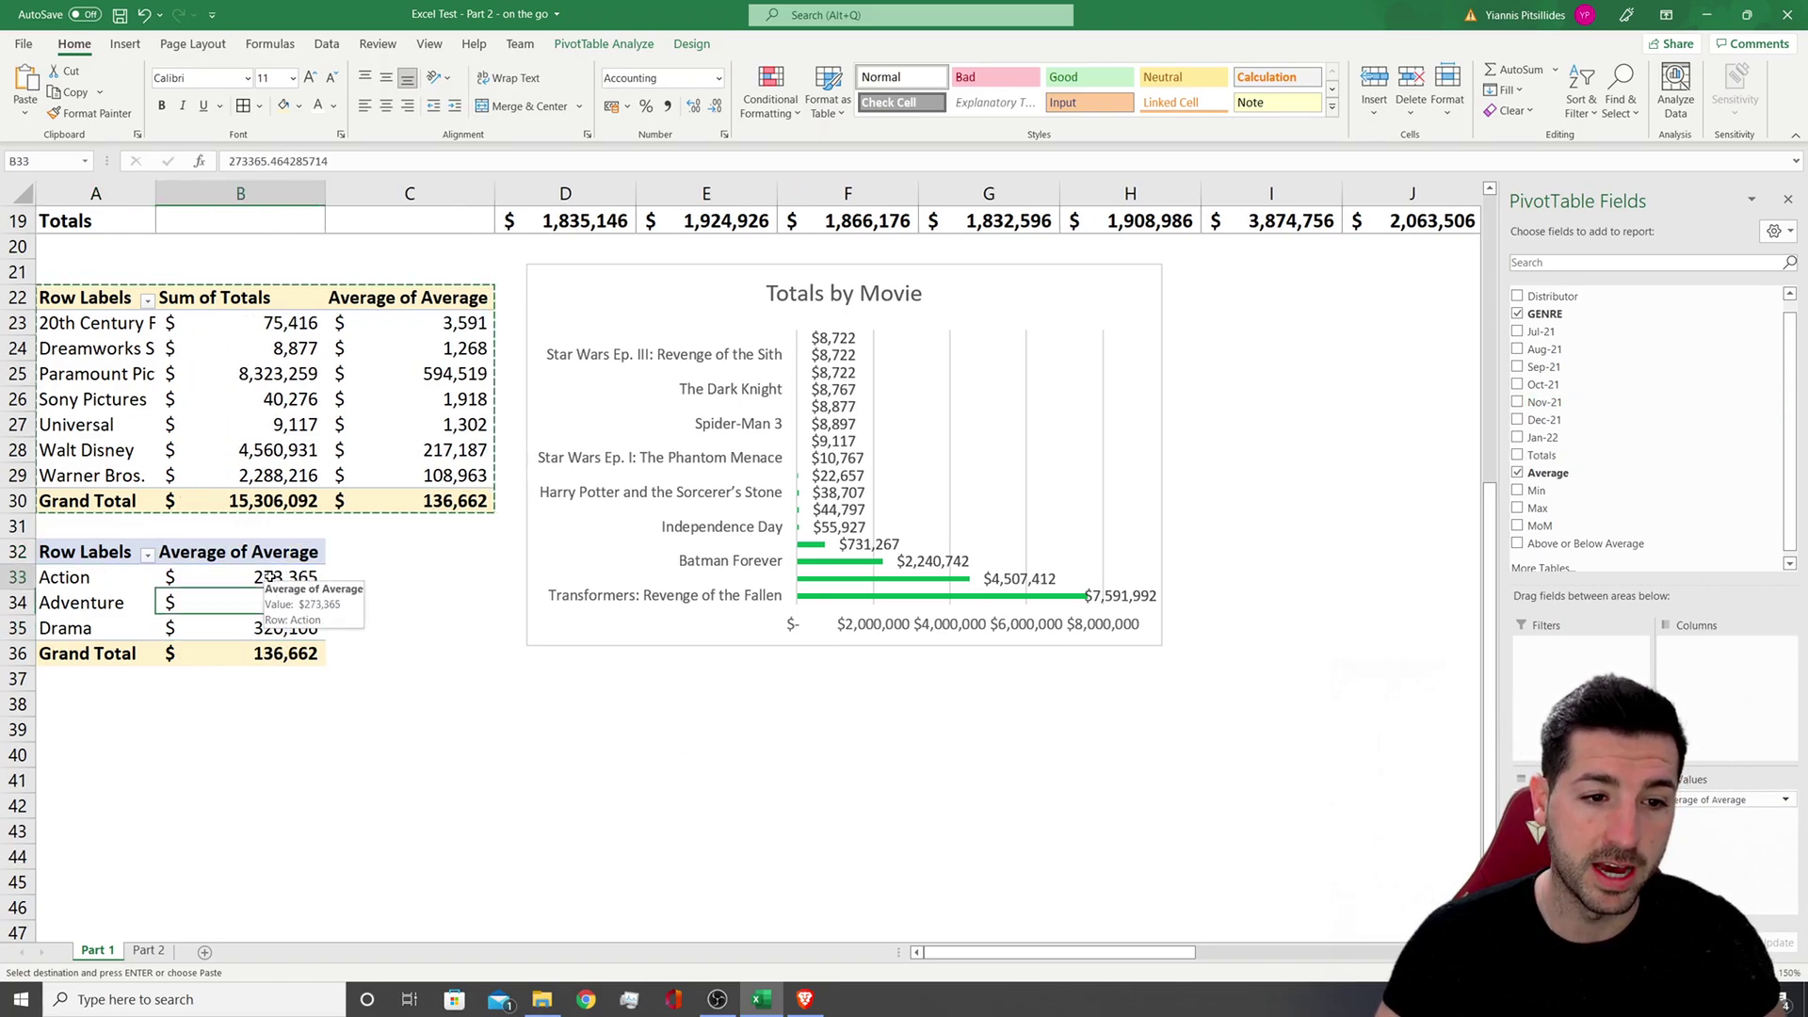
left_click(273, 603)
Recheck task 11 in the instructions and insert a 2-D clustered column chart from the genre averages pivot table
left_click_drag(1129, 954, 1276, 953)
scroll(1409, 626, "up", 6)
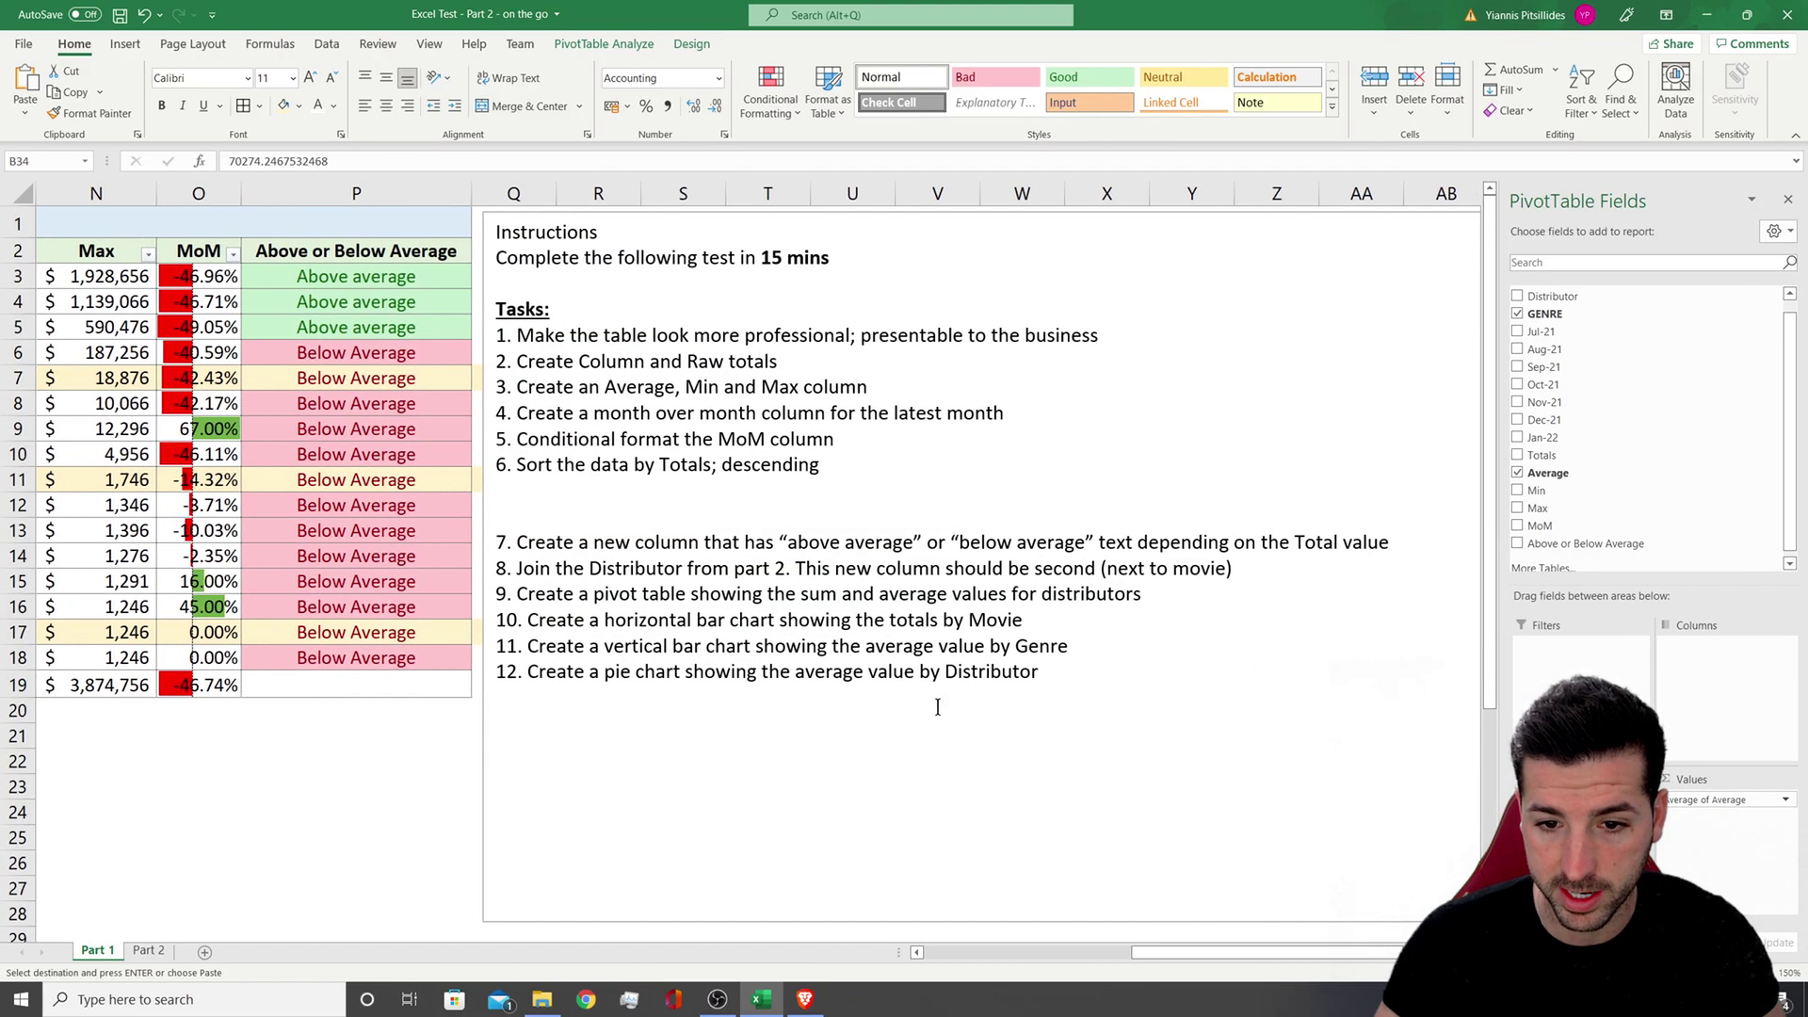
left_click_drag(839, 638, 967, 641)
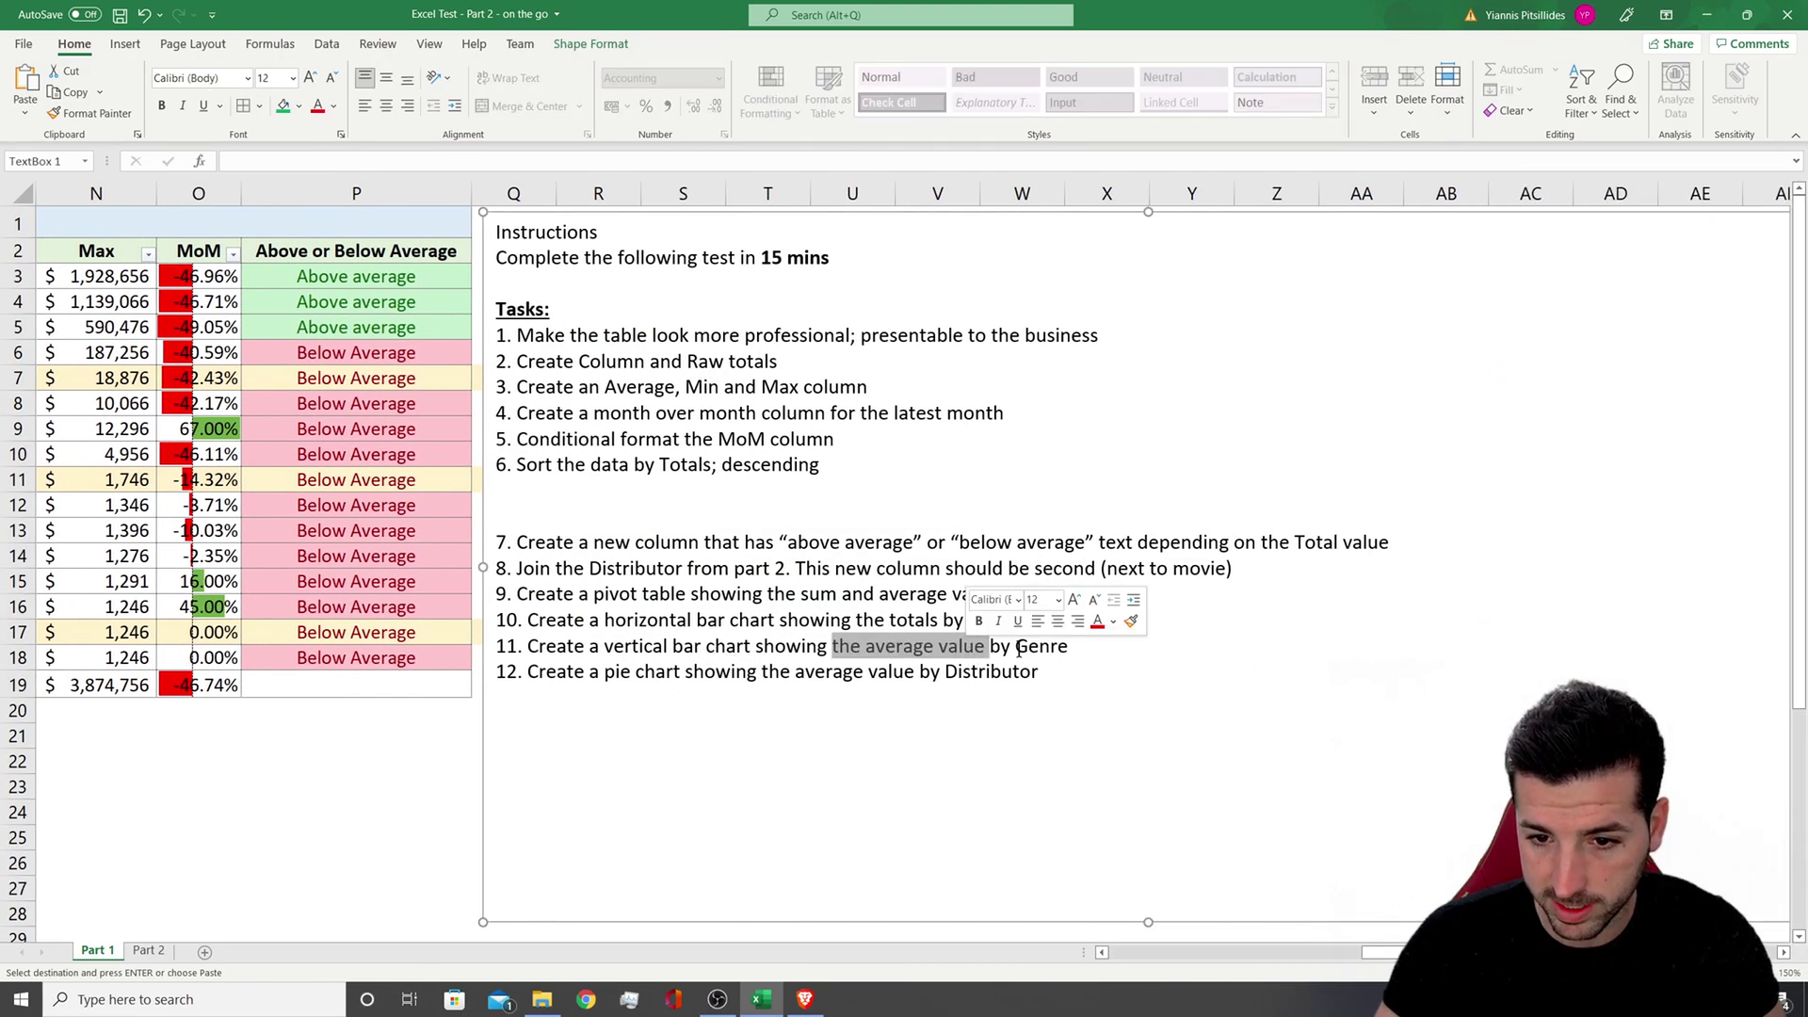
left_click_drag(1257, 953, 883, 967)
scroll(659, 932, "down", 1)
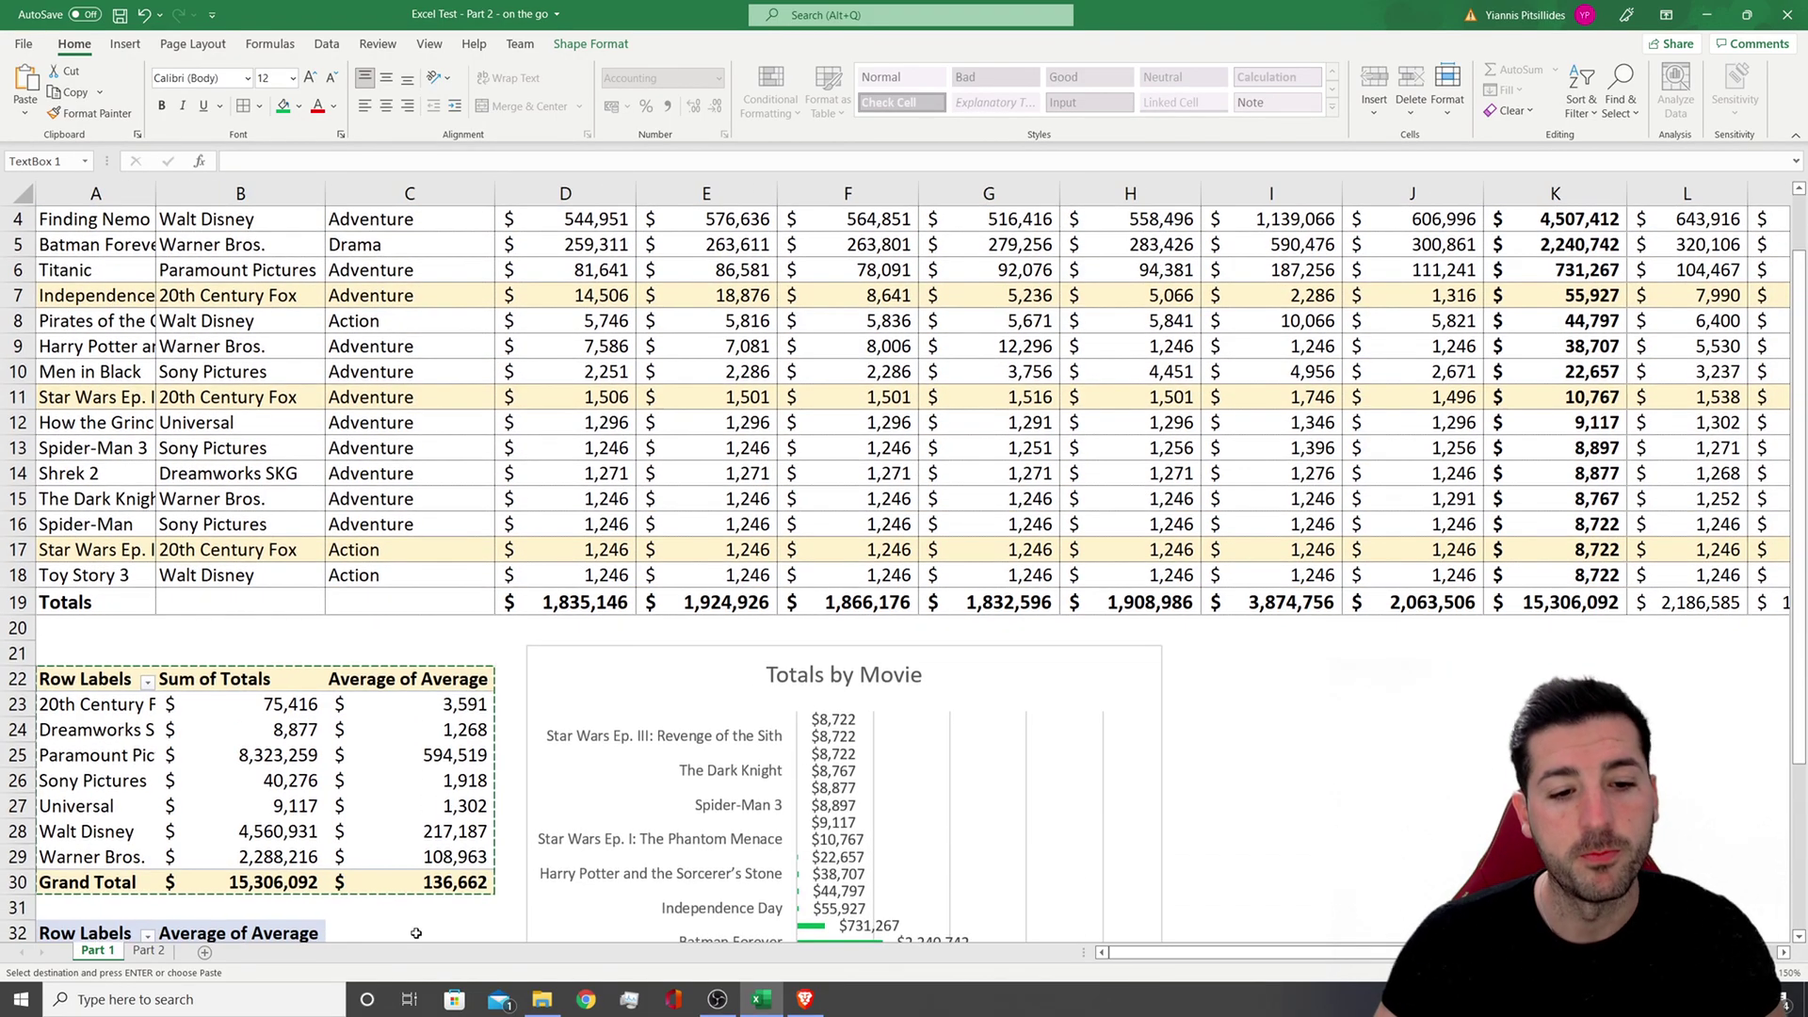
left_click(403, 909)
scroll(282, 800, "down", 4)
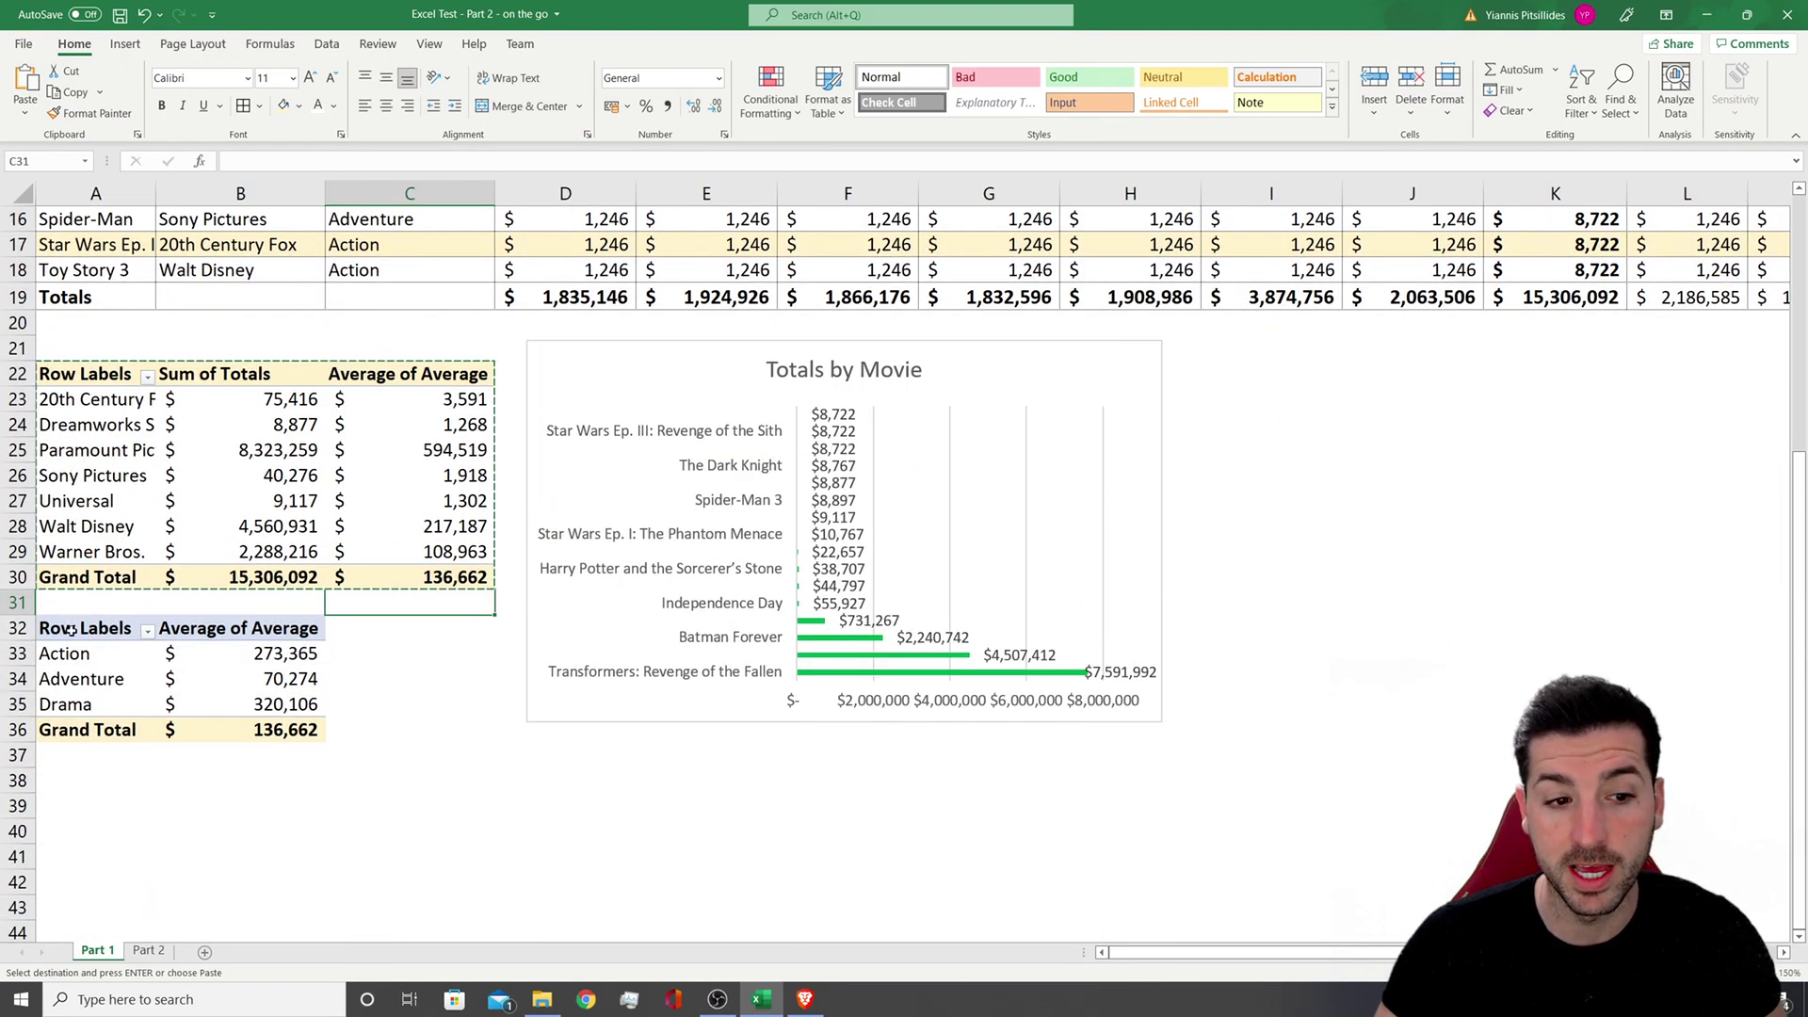
left_click_drag(72, 630, 224, 737)
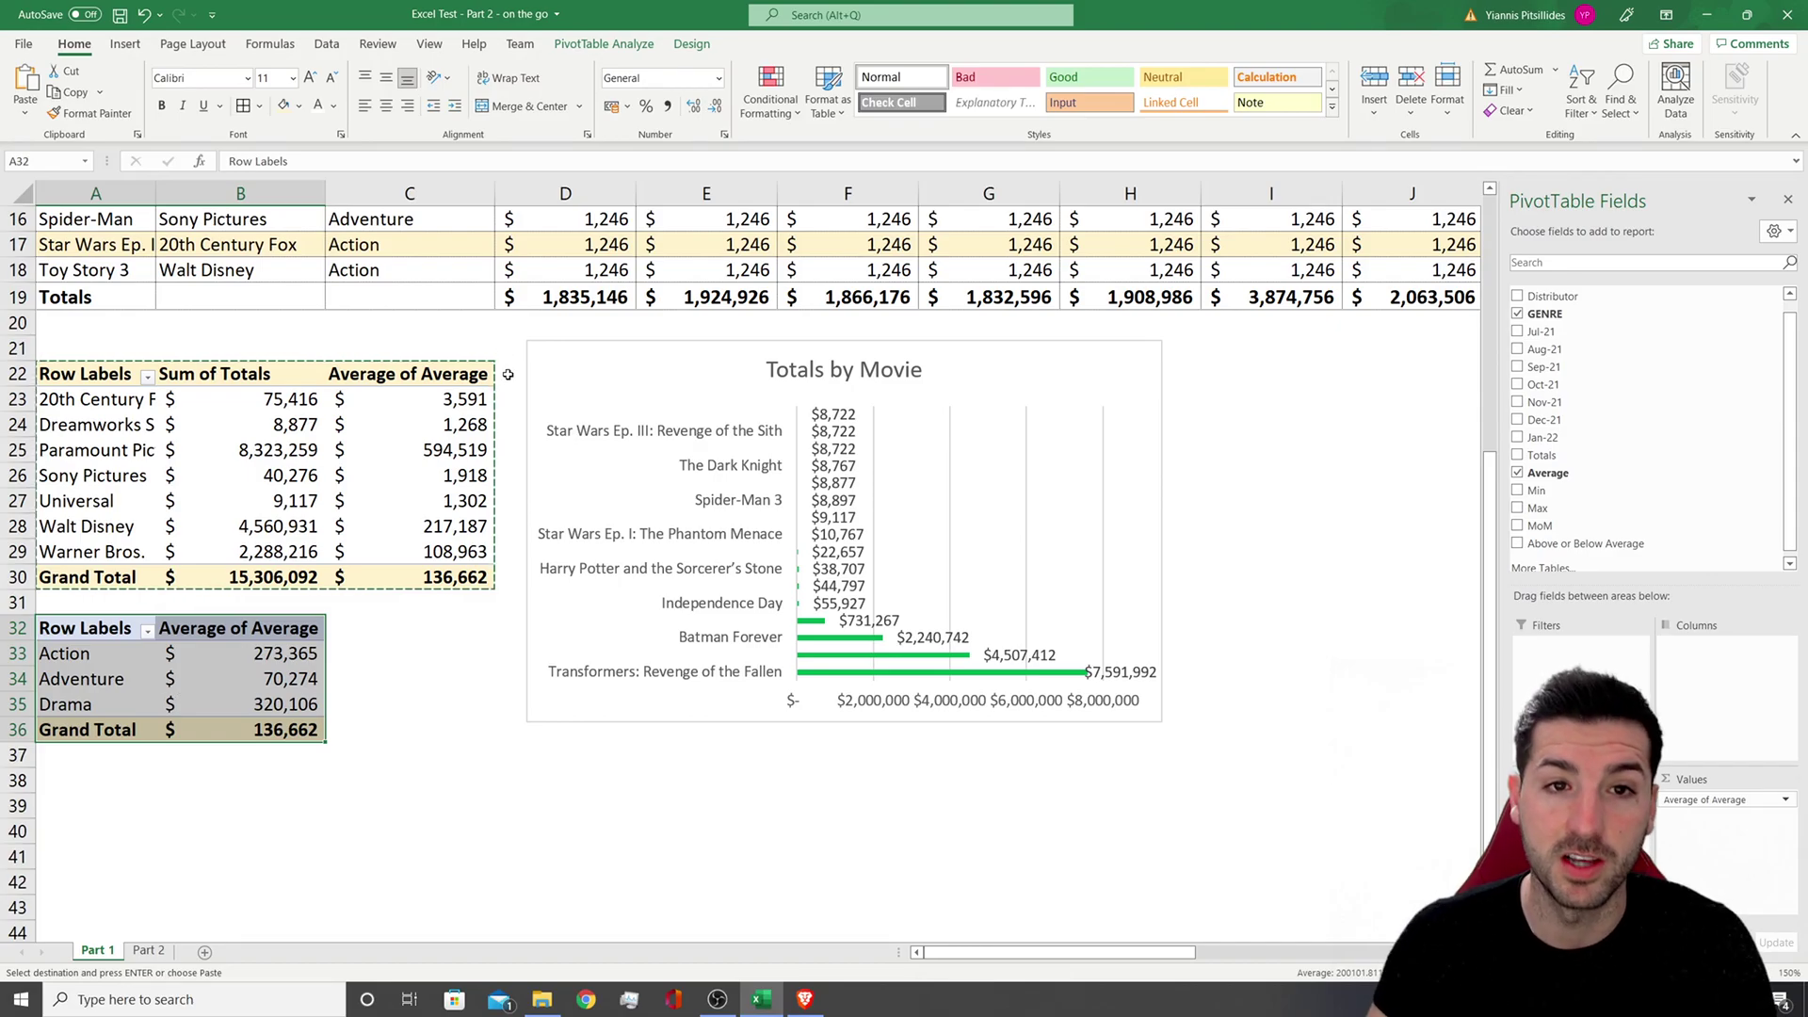
left_click(127, 44)
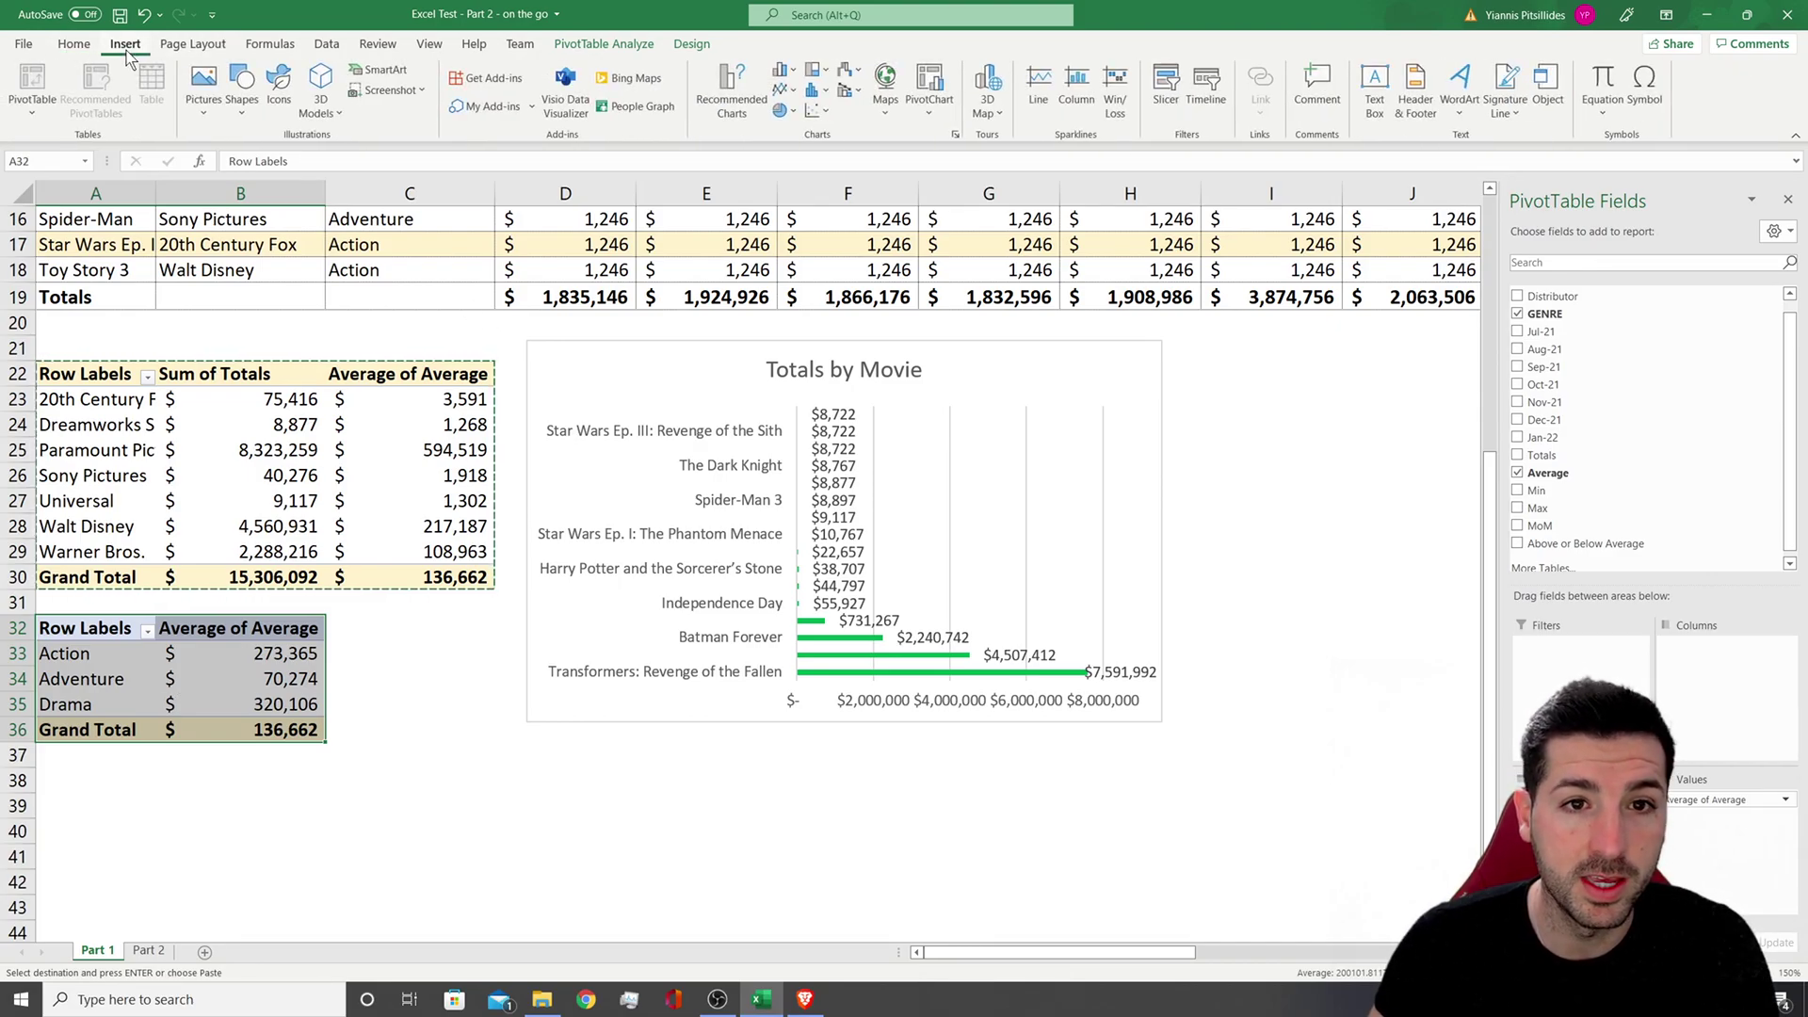
left_click(778, 74)
left_click(800, 139)
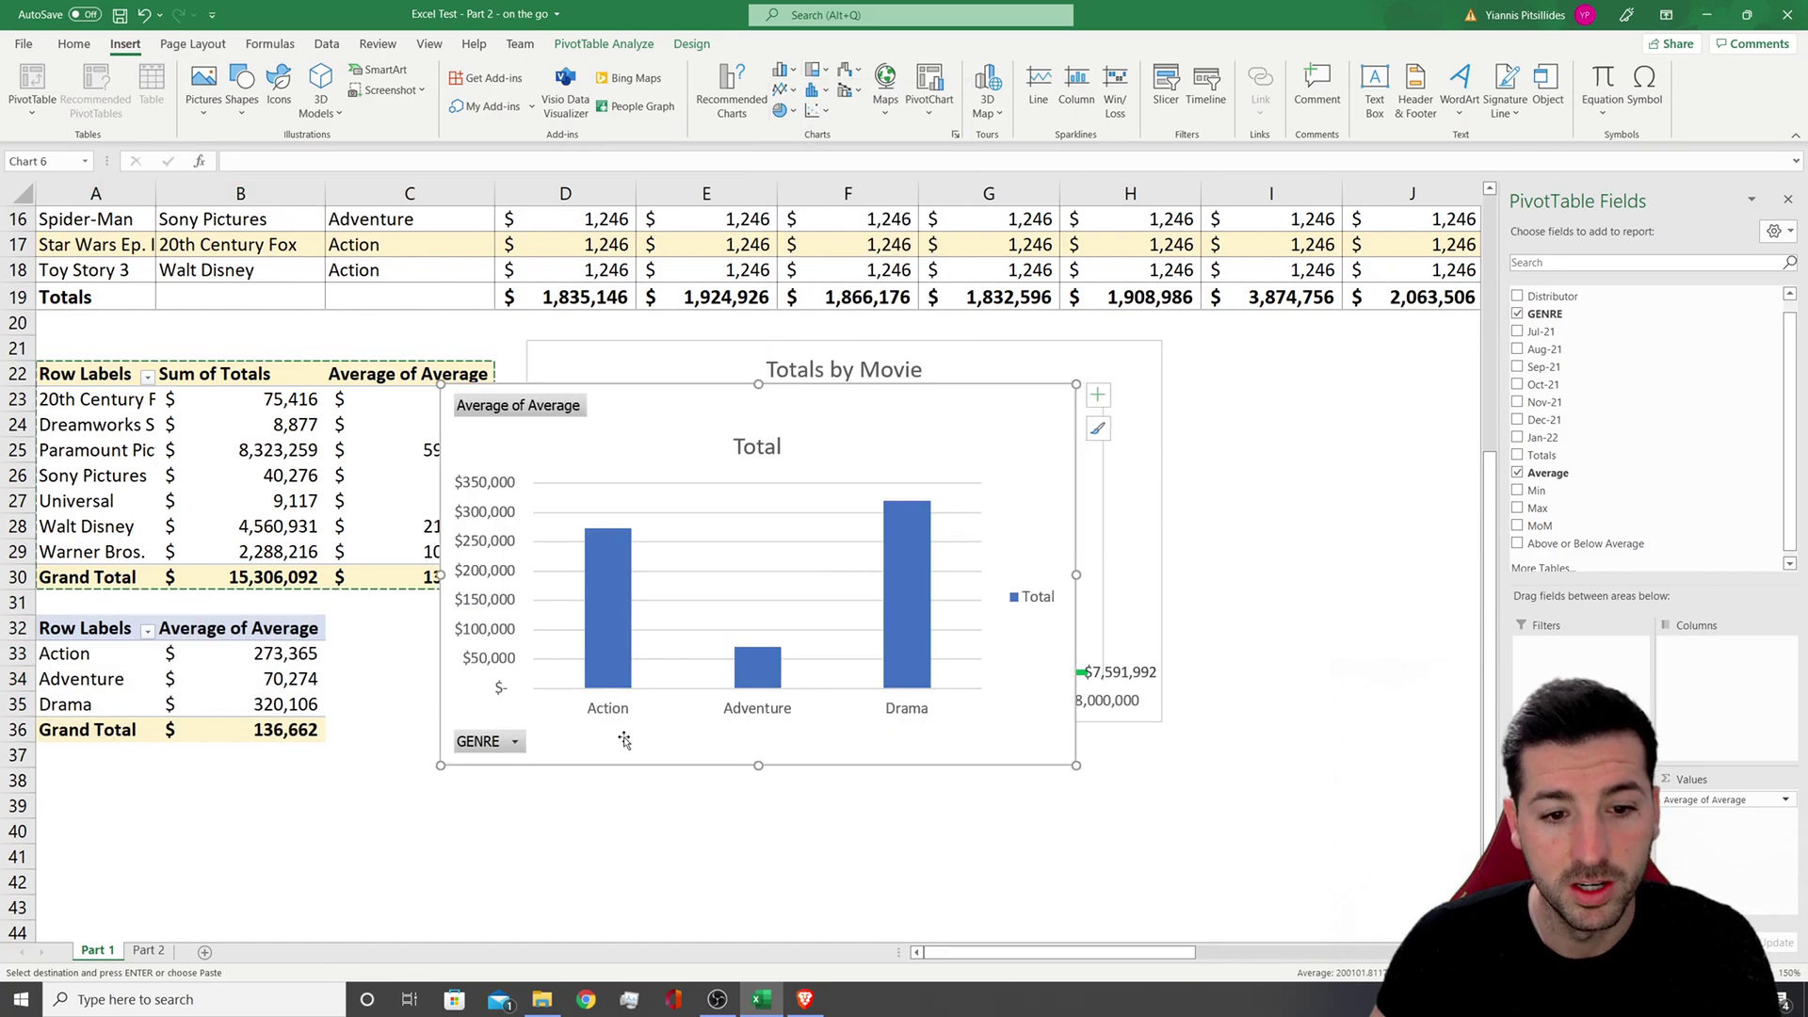
Move the genre averages chart lower on the sheet and delete its legend
left_click_drag(807, 416, 827, 524)
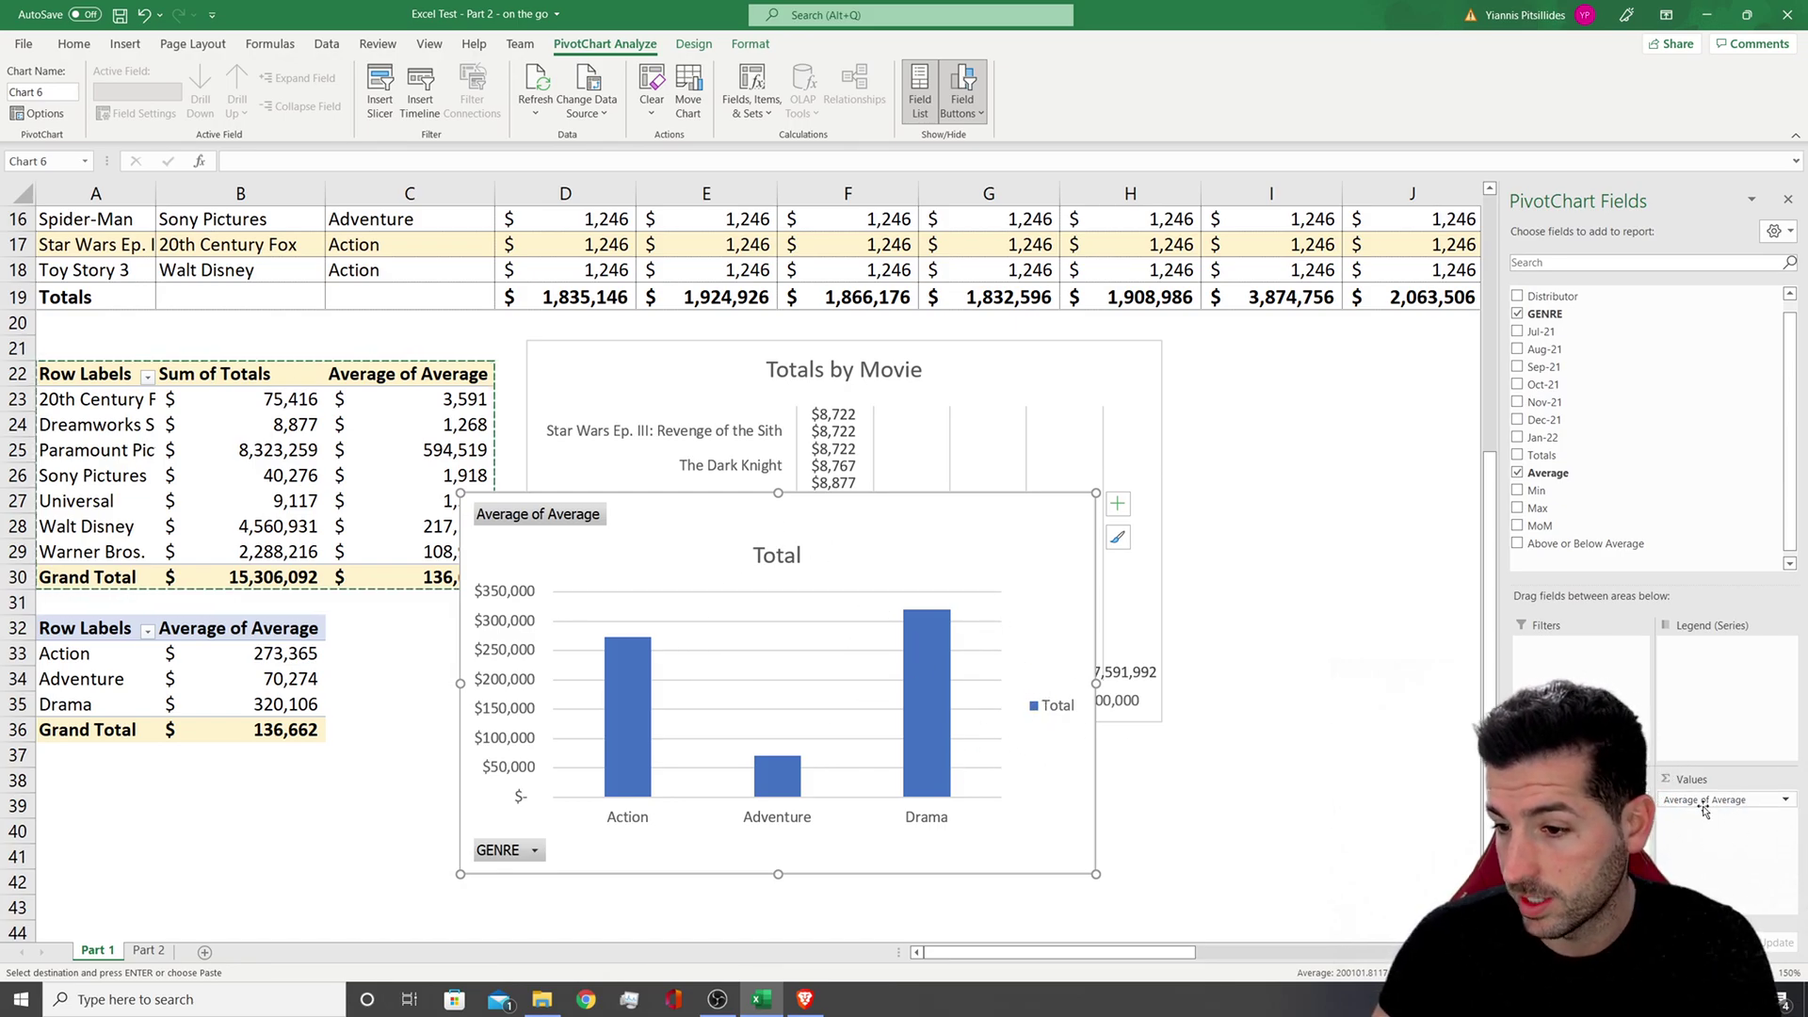
left_click(1054, 716)
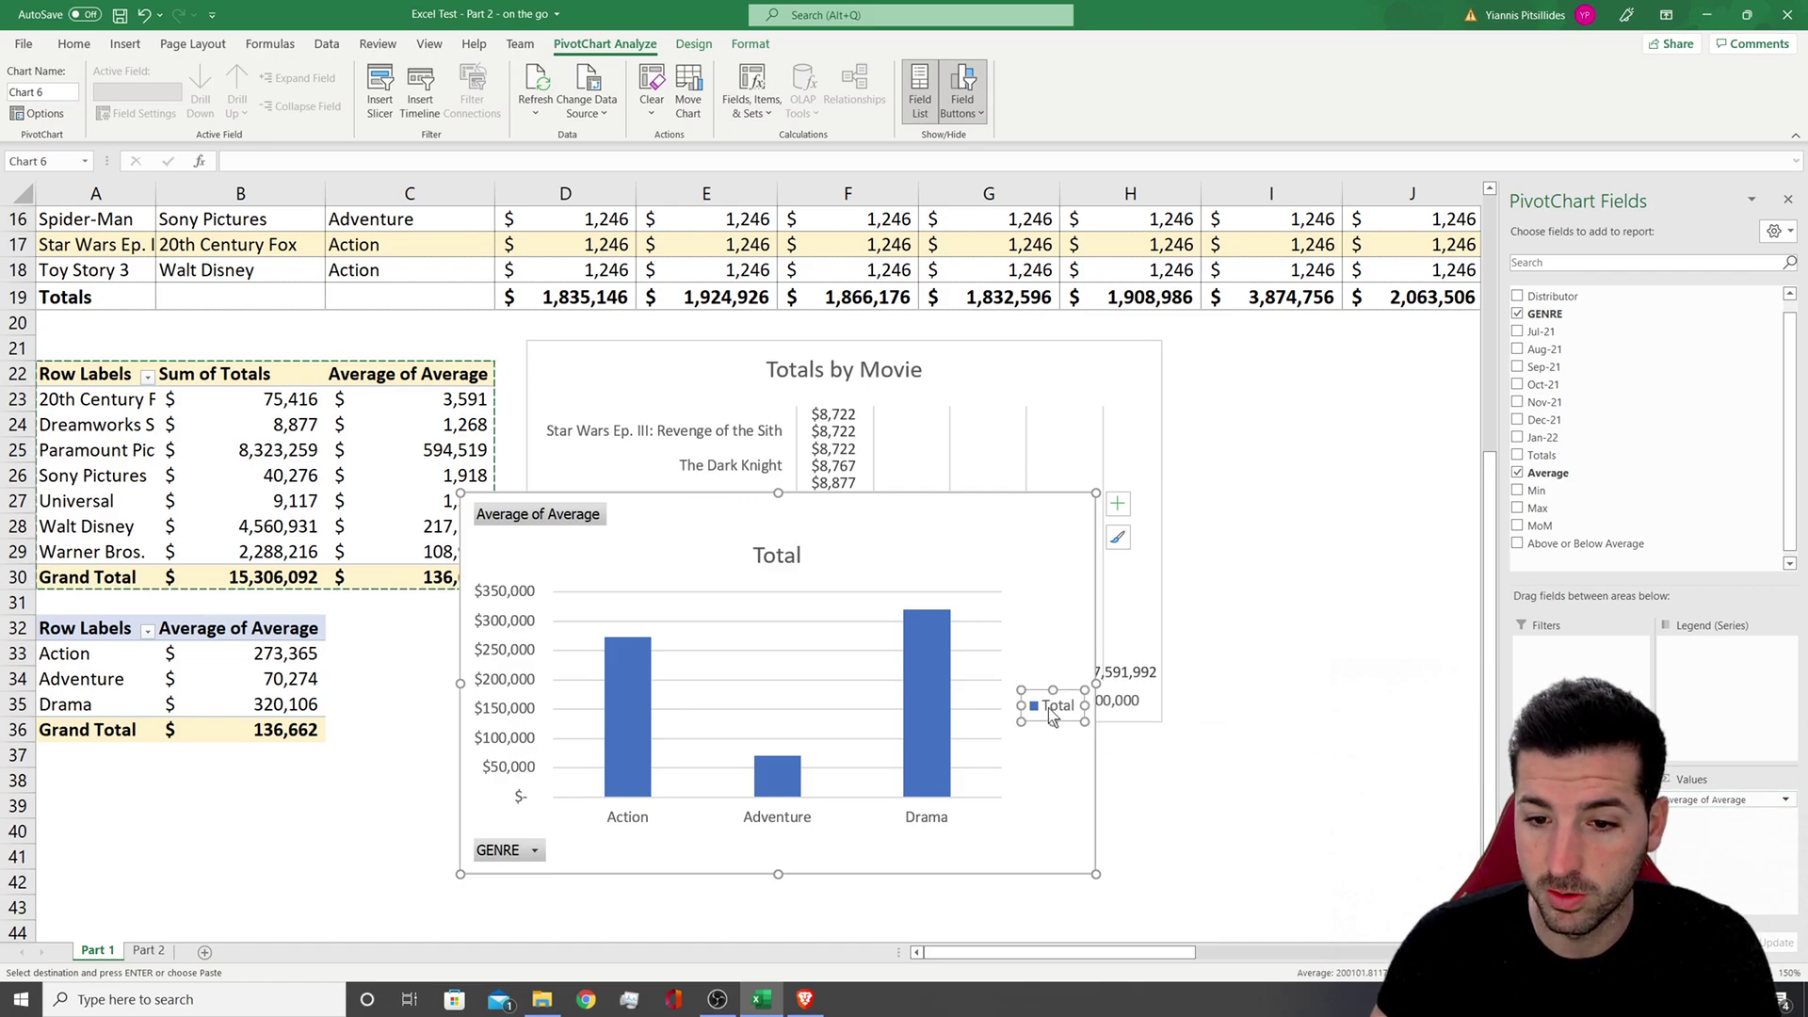
key("Delete")
Title the genre averages chart "Average Value" and hide all field buttons on it
double_click(777, 556)
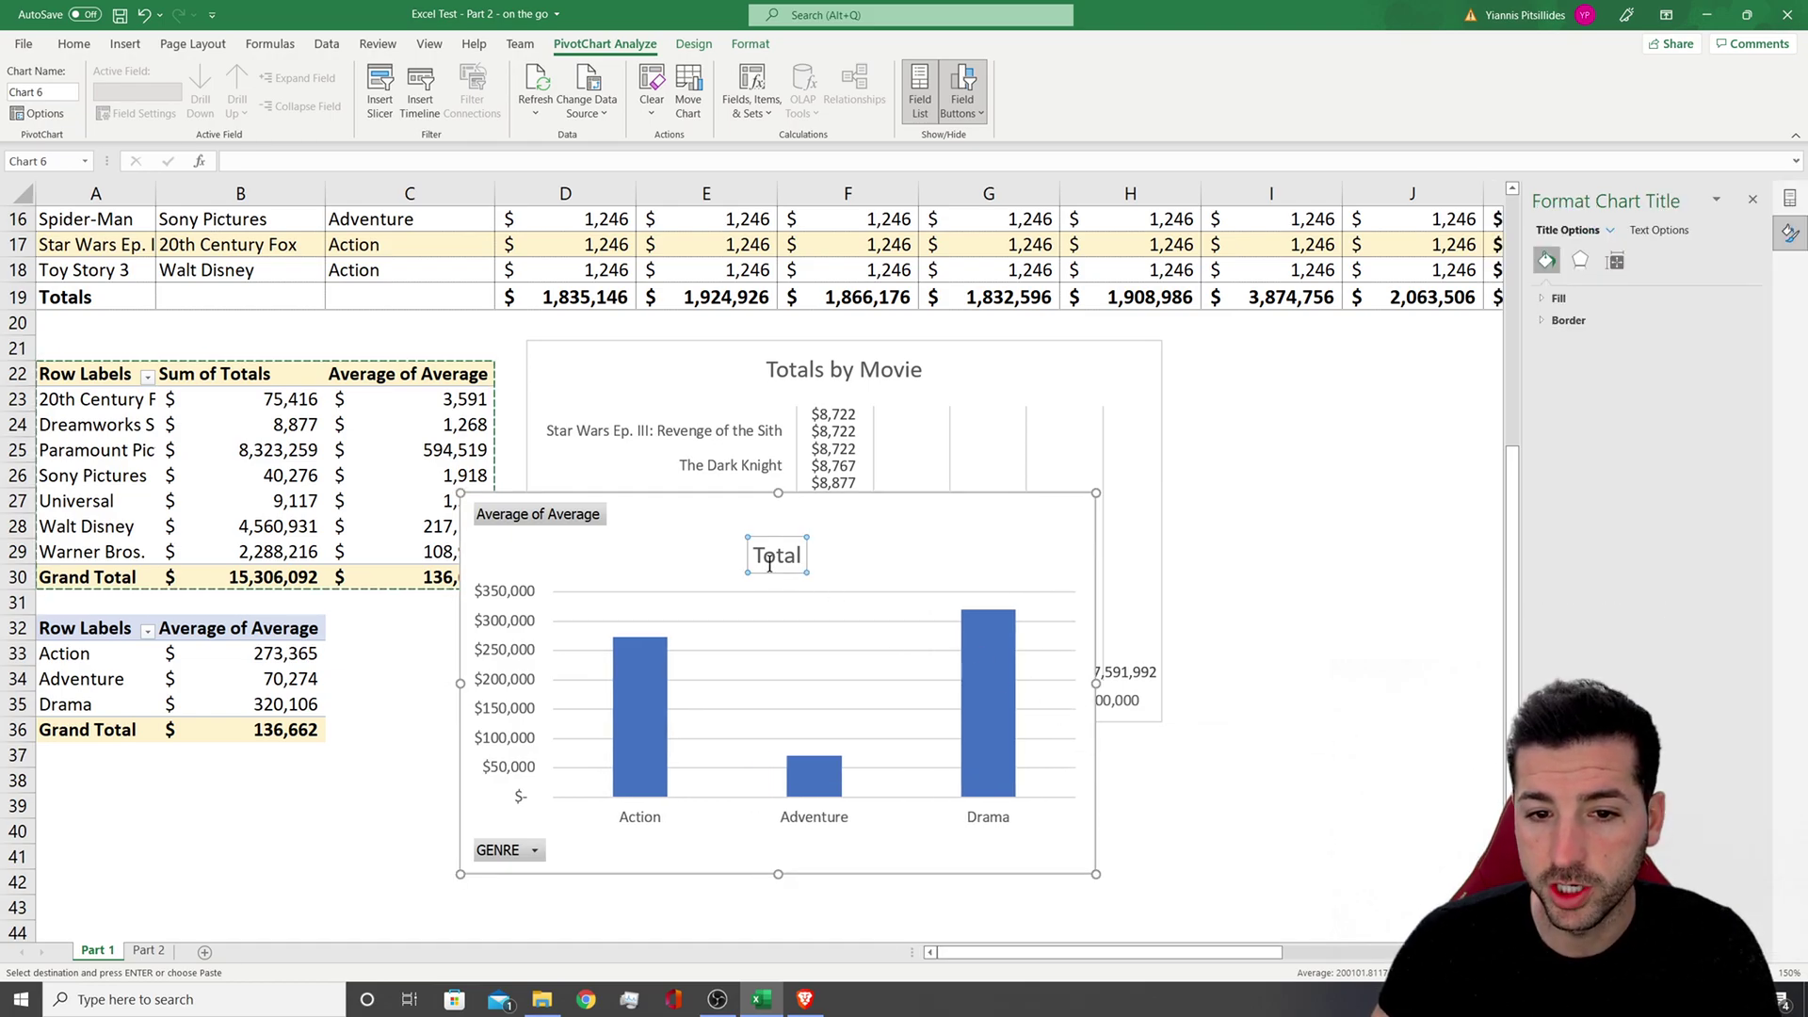
double_click(774, 561)
type("A")
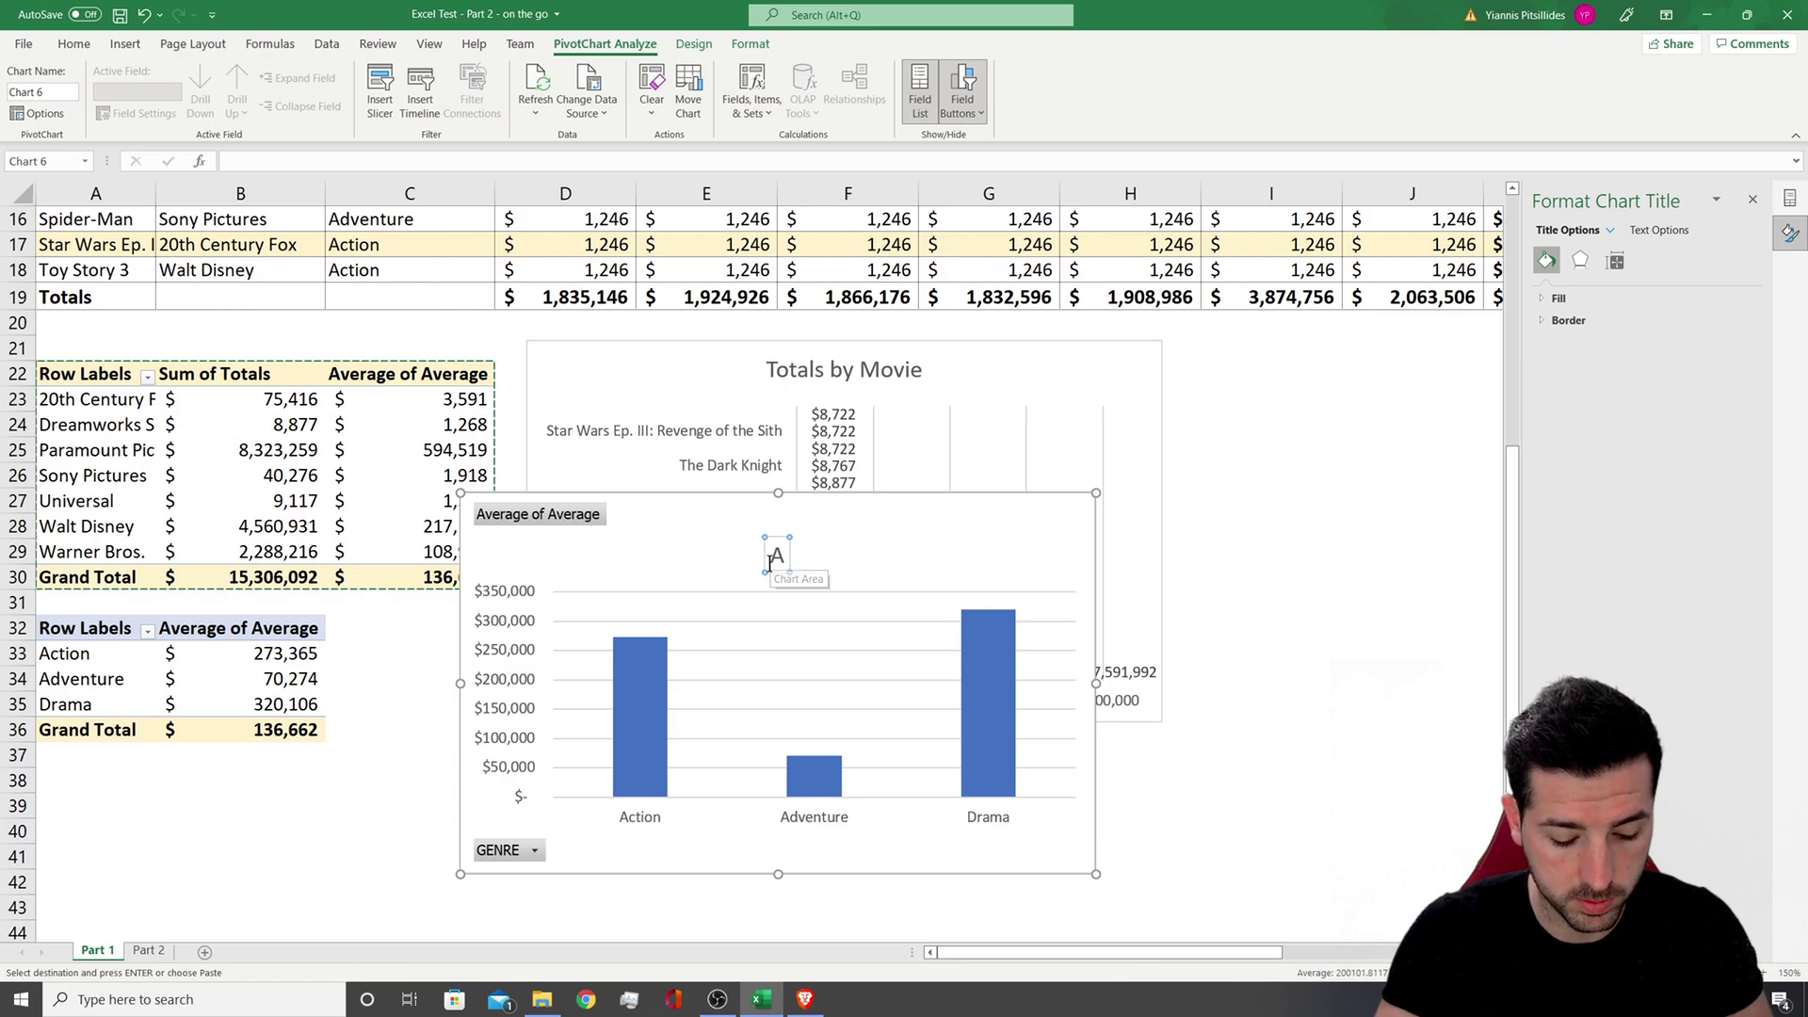
type("verage Value")
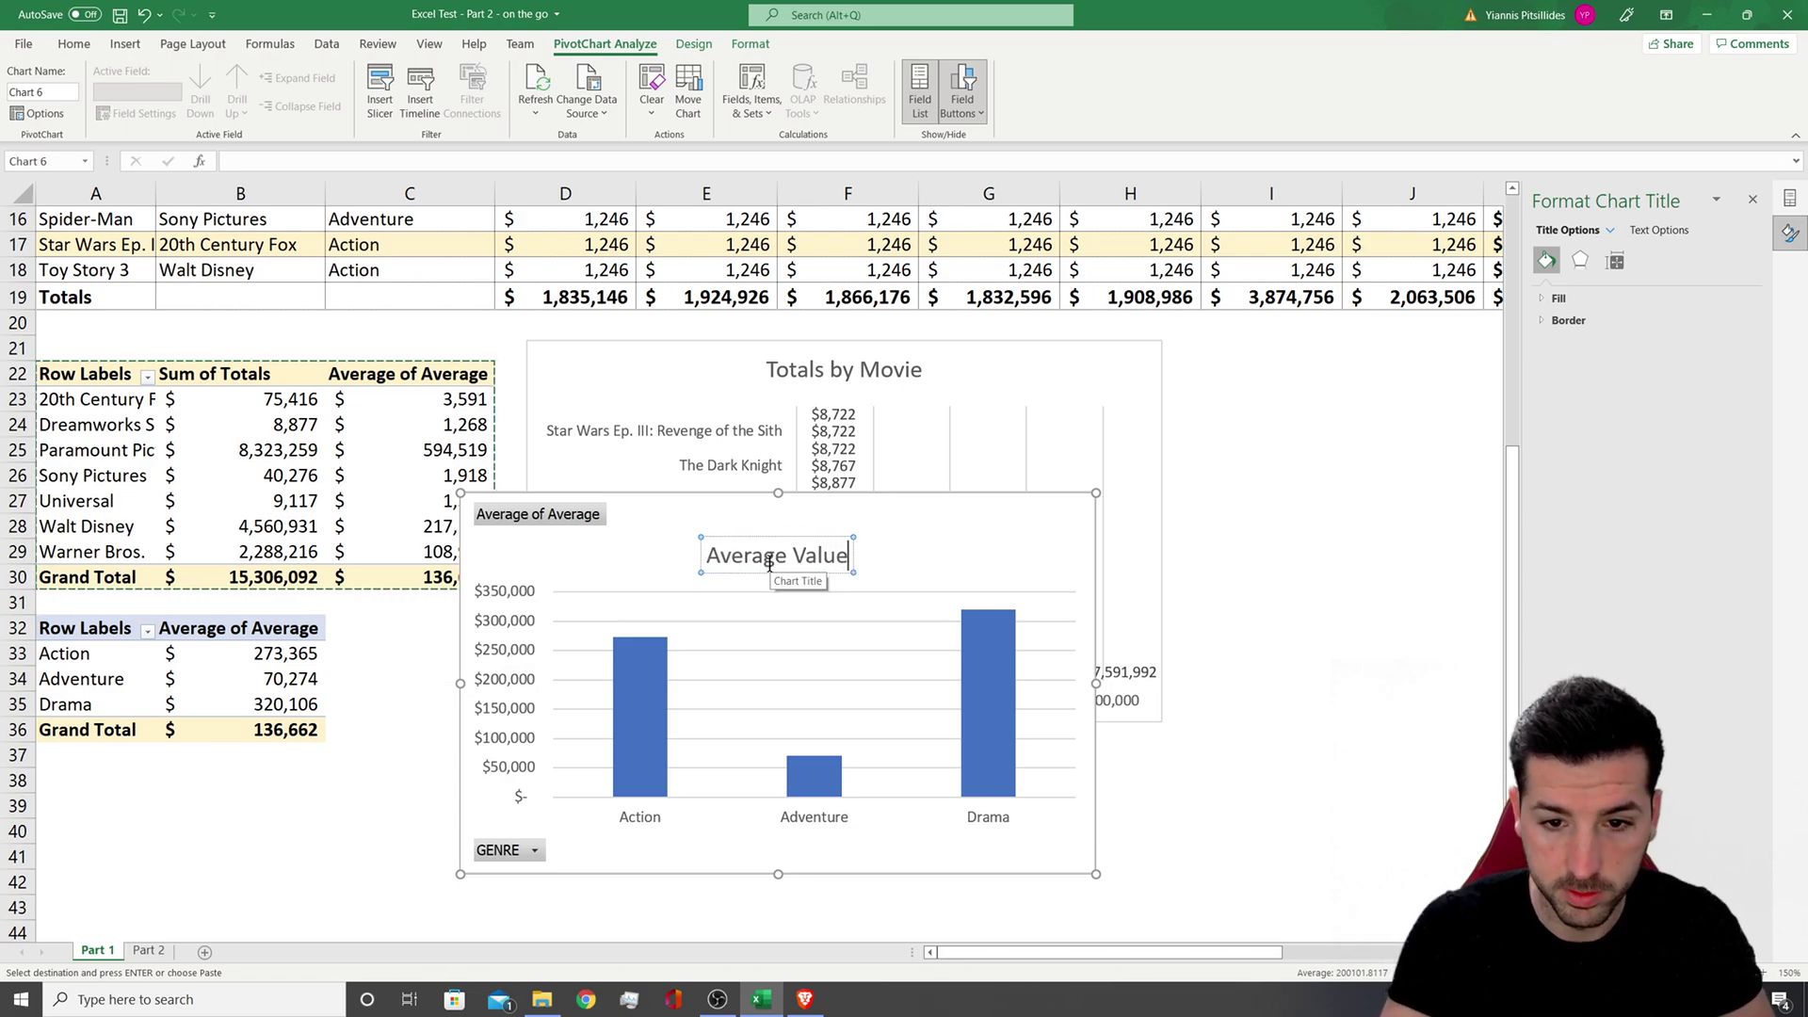
right_click(509, 854)
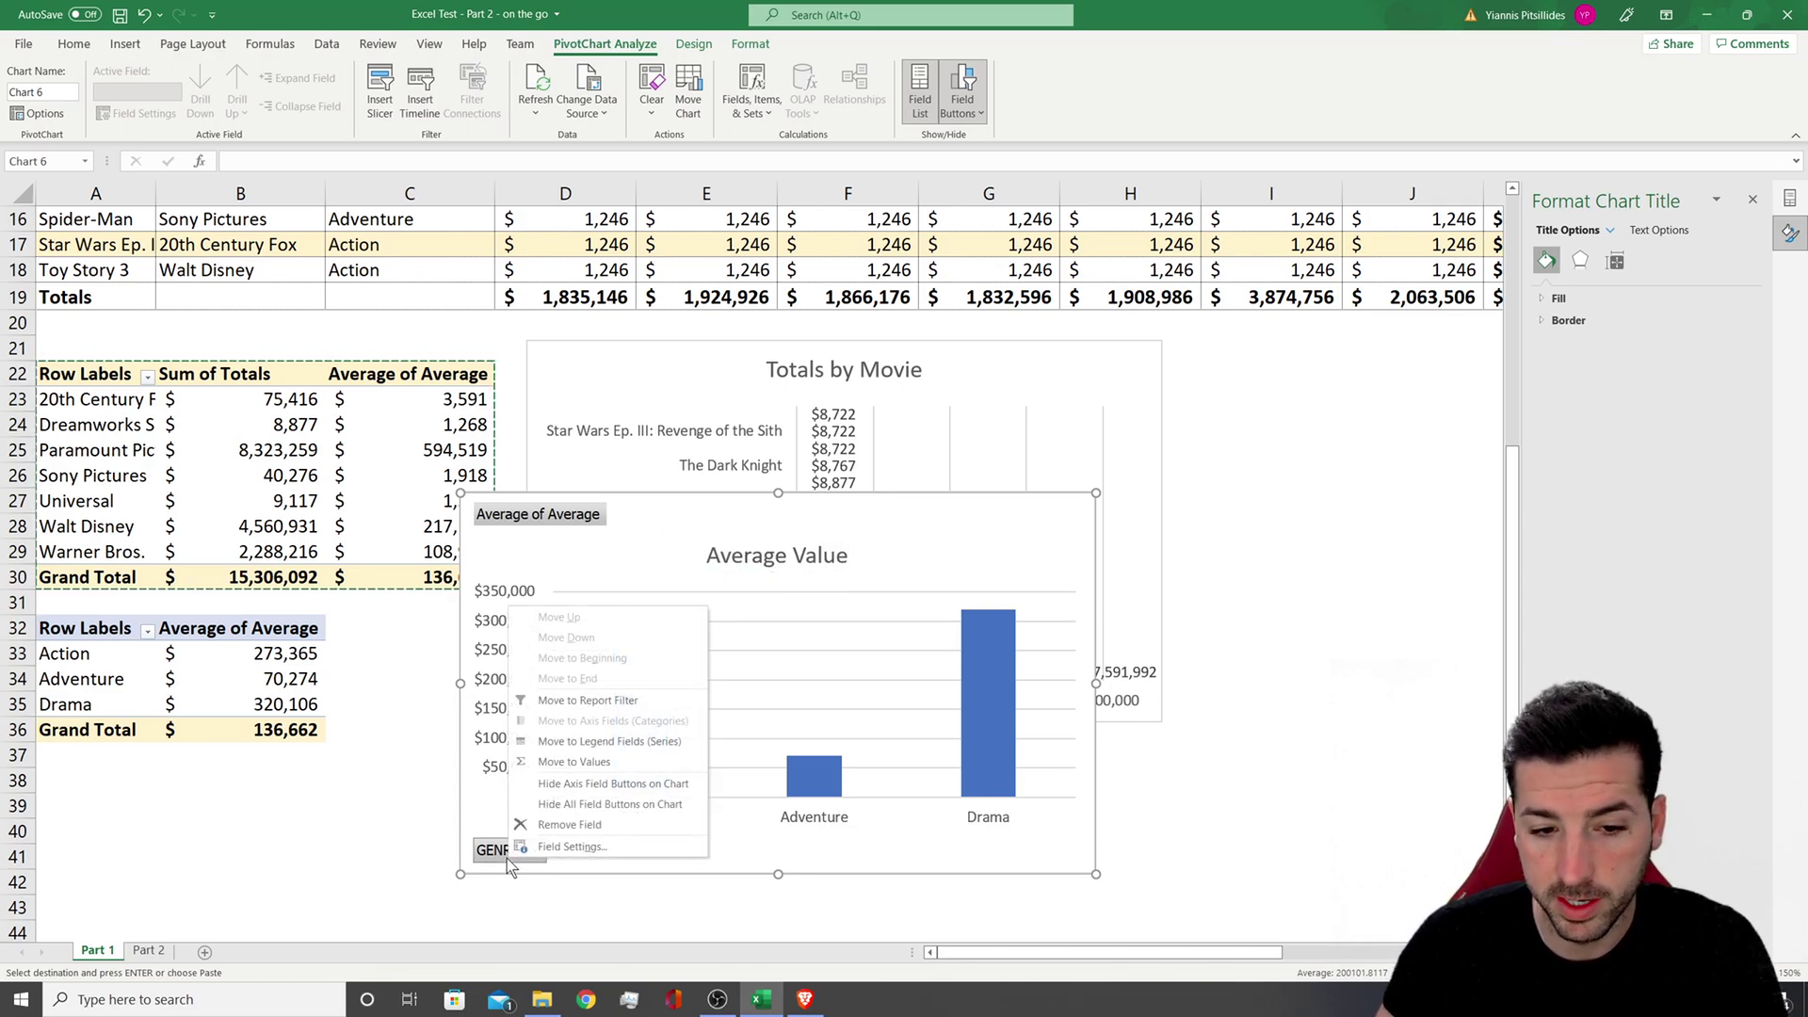
left_click(610, 804)
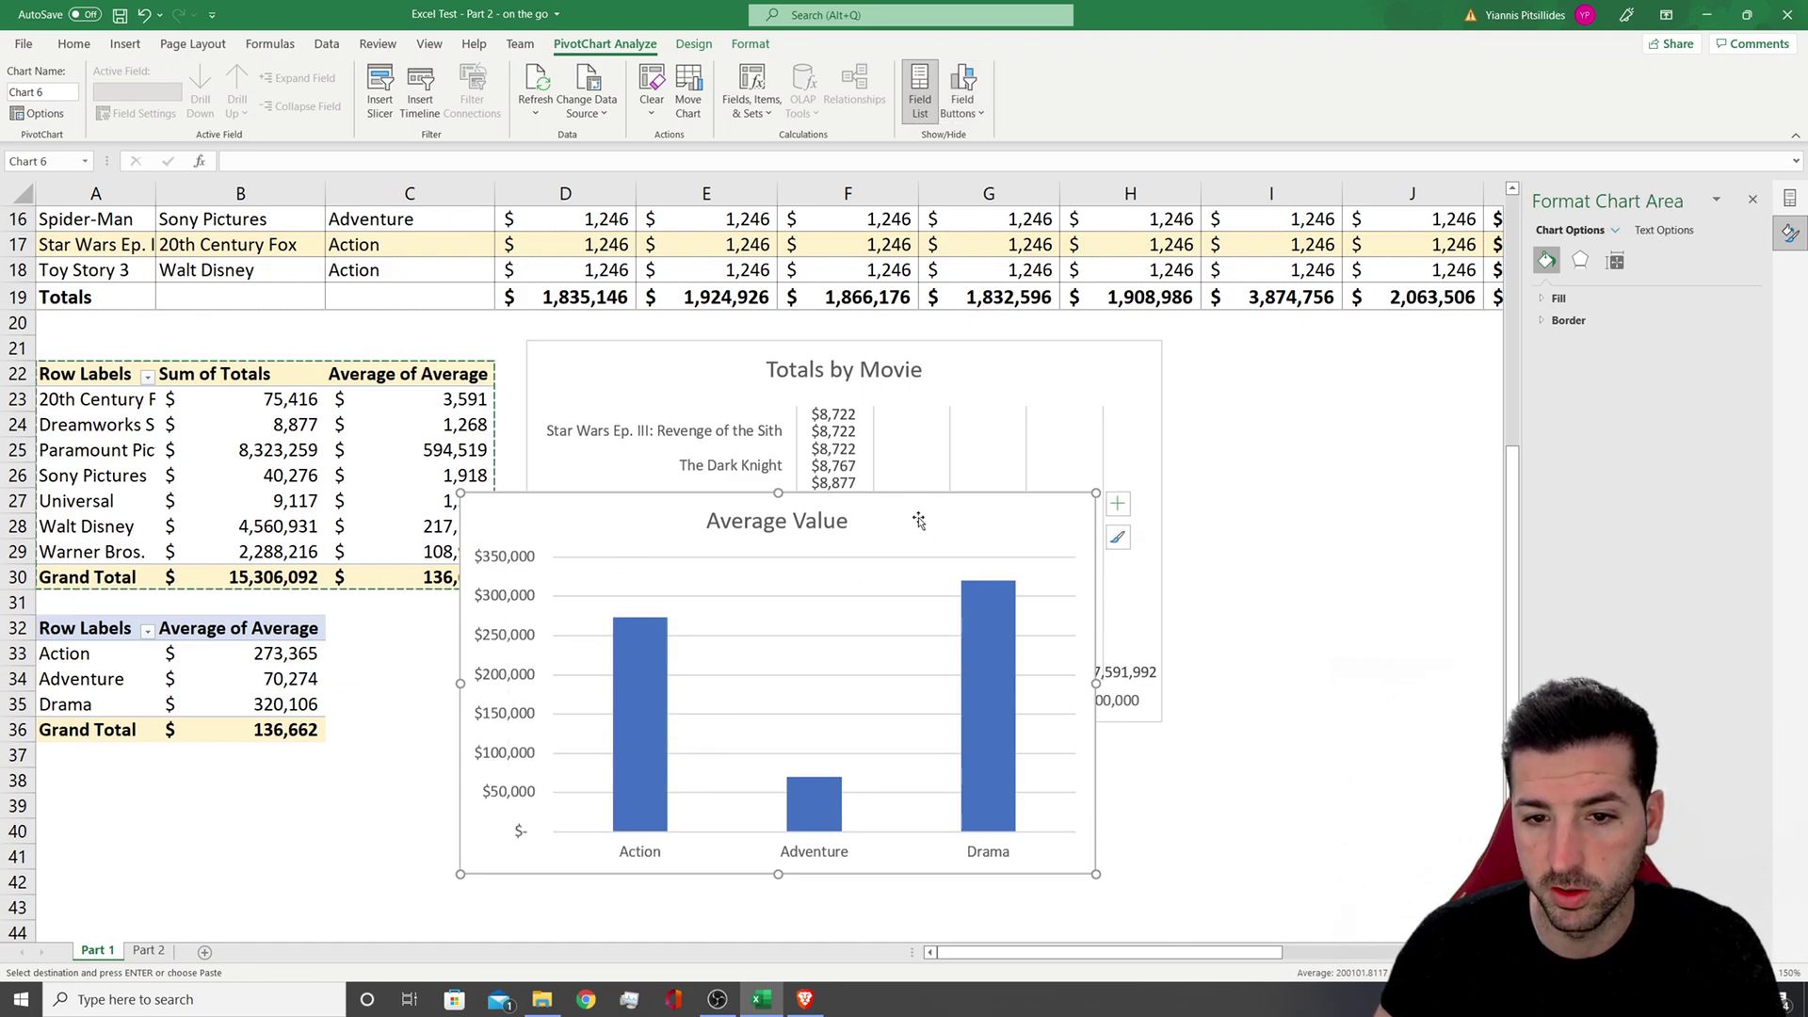
Place the genre chart to the right of the Totals by Movie chart and extend its title to "Average Value by Genre"
left_click_drag(918, 521, 1396, 380)
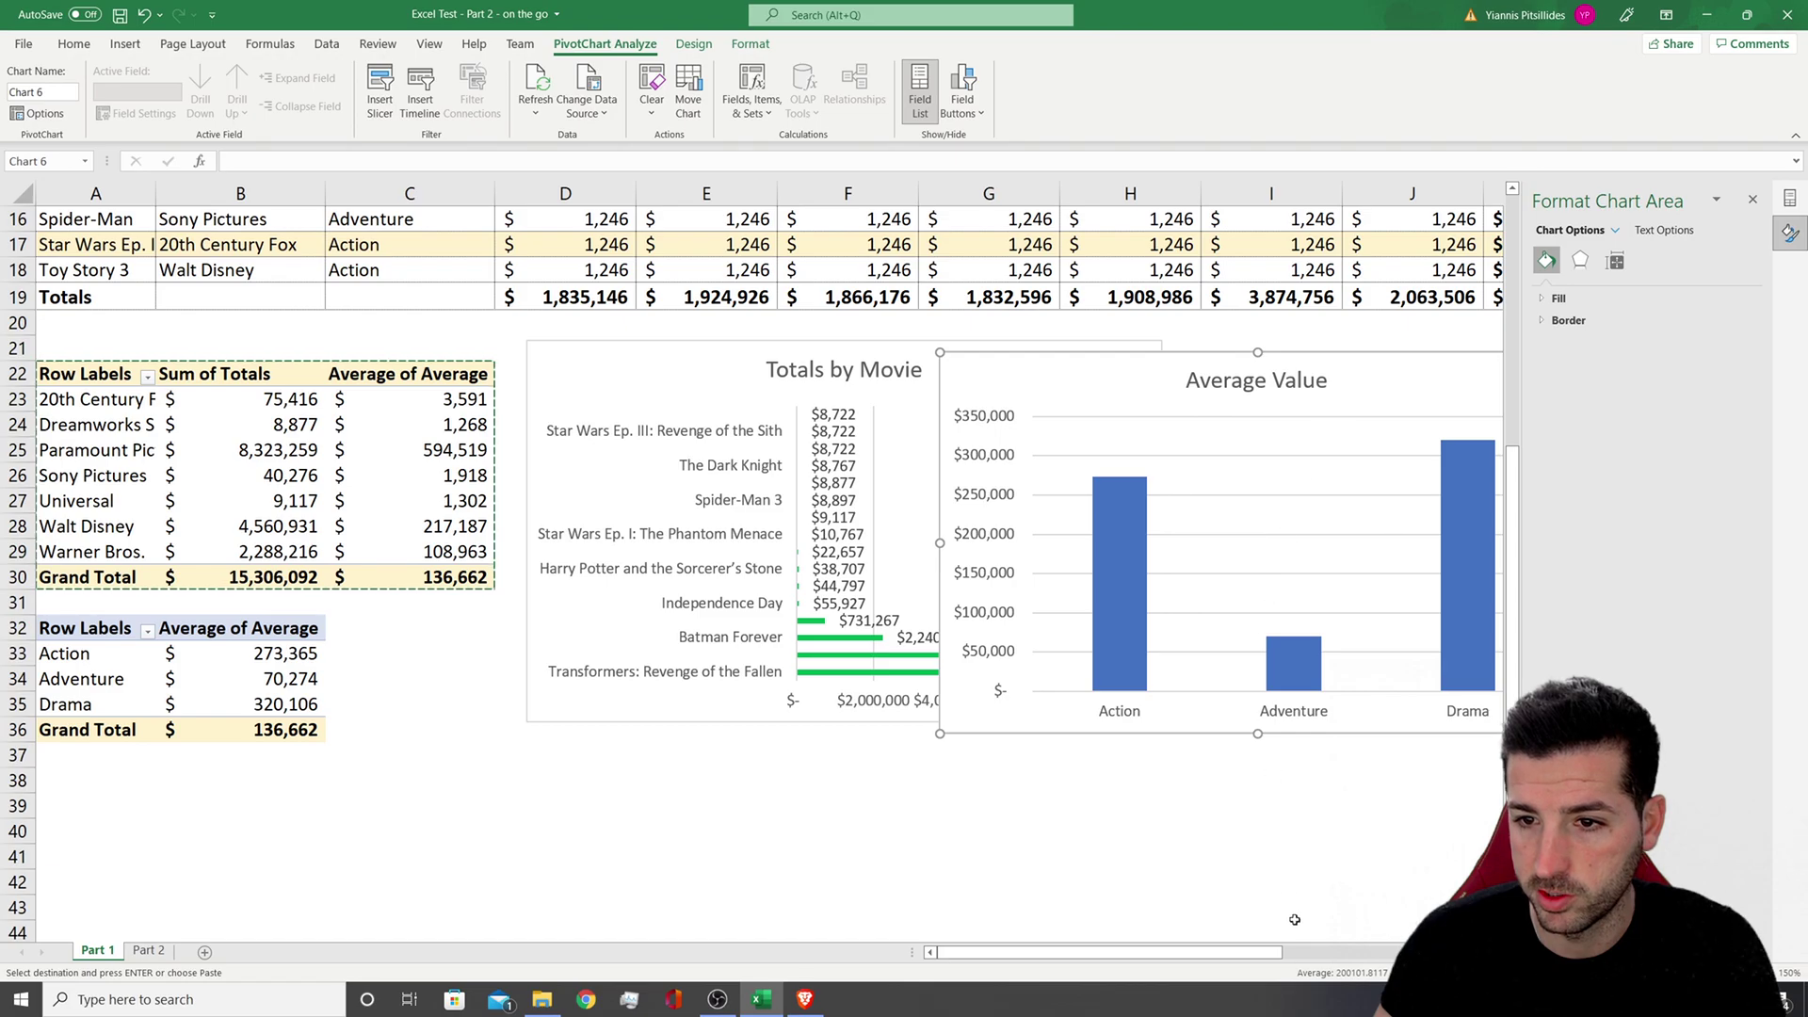
scroll(1231, 953, "right", 3)
left_click(730, 381)
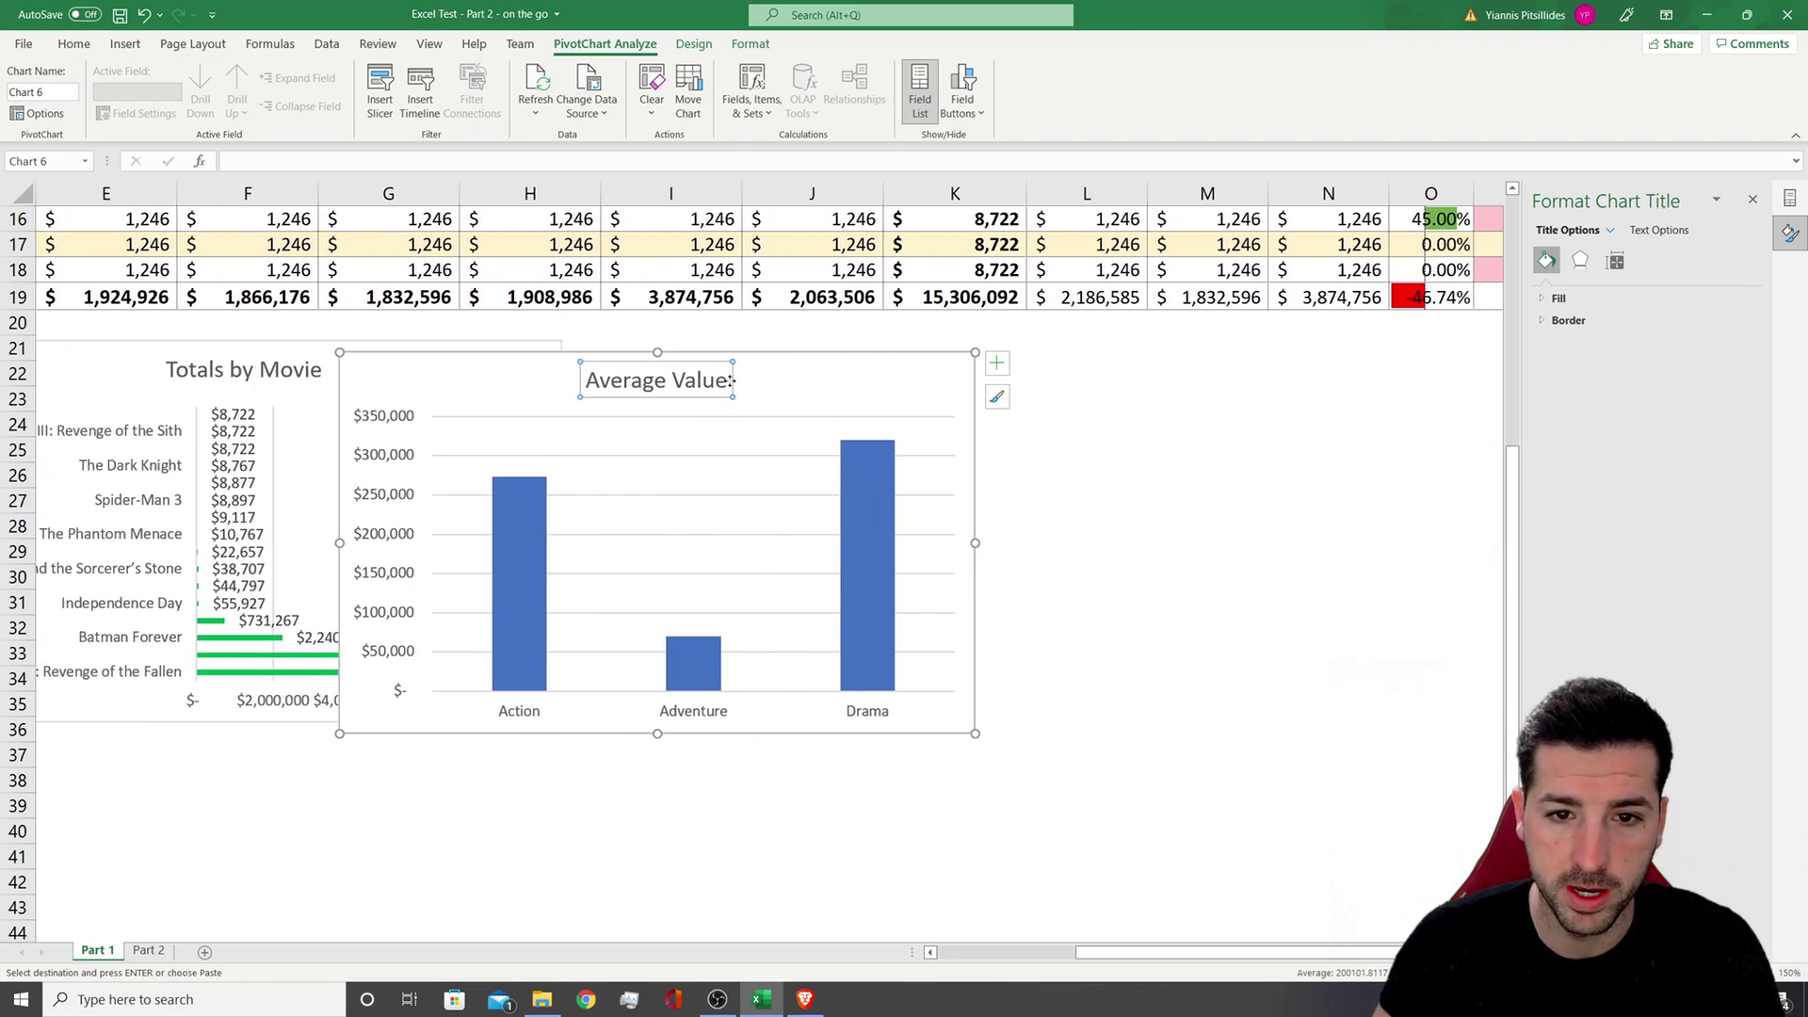
type("by ")
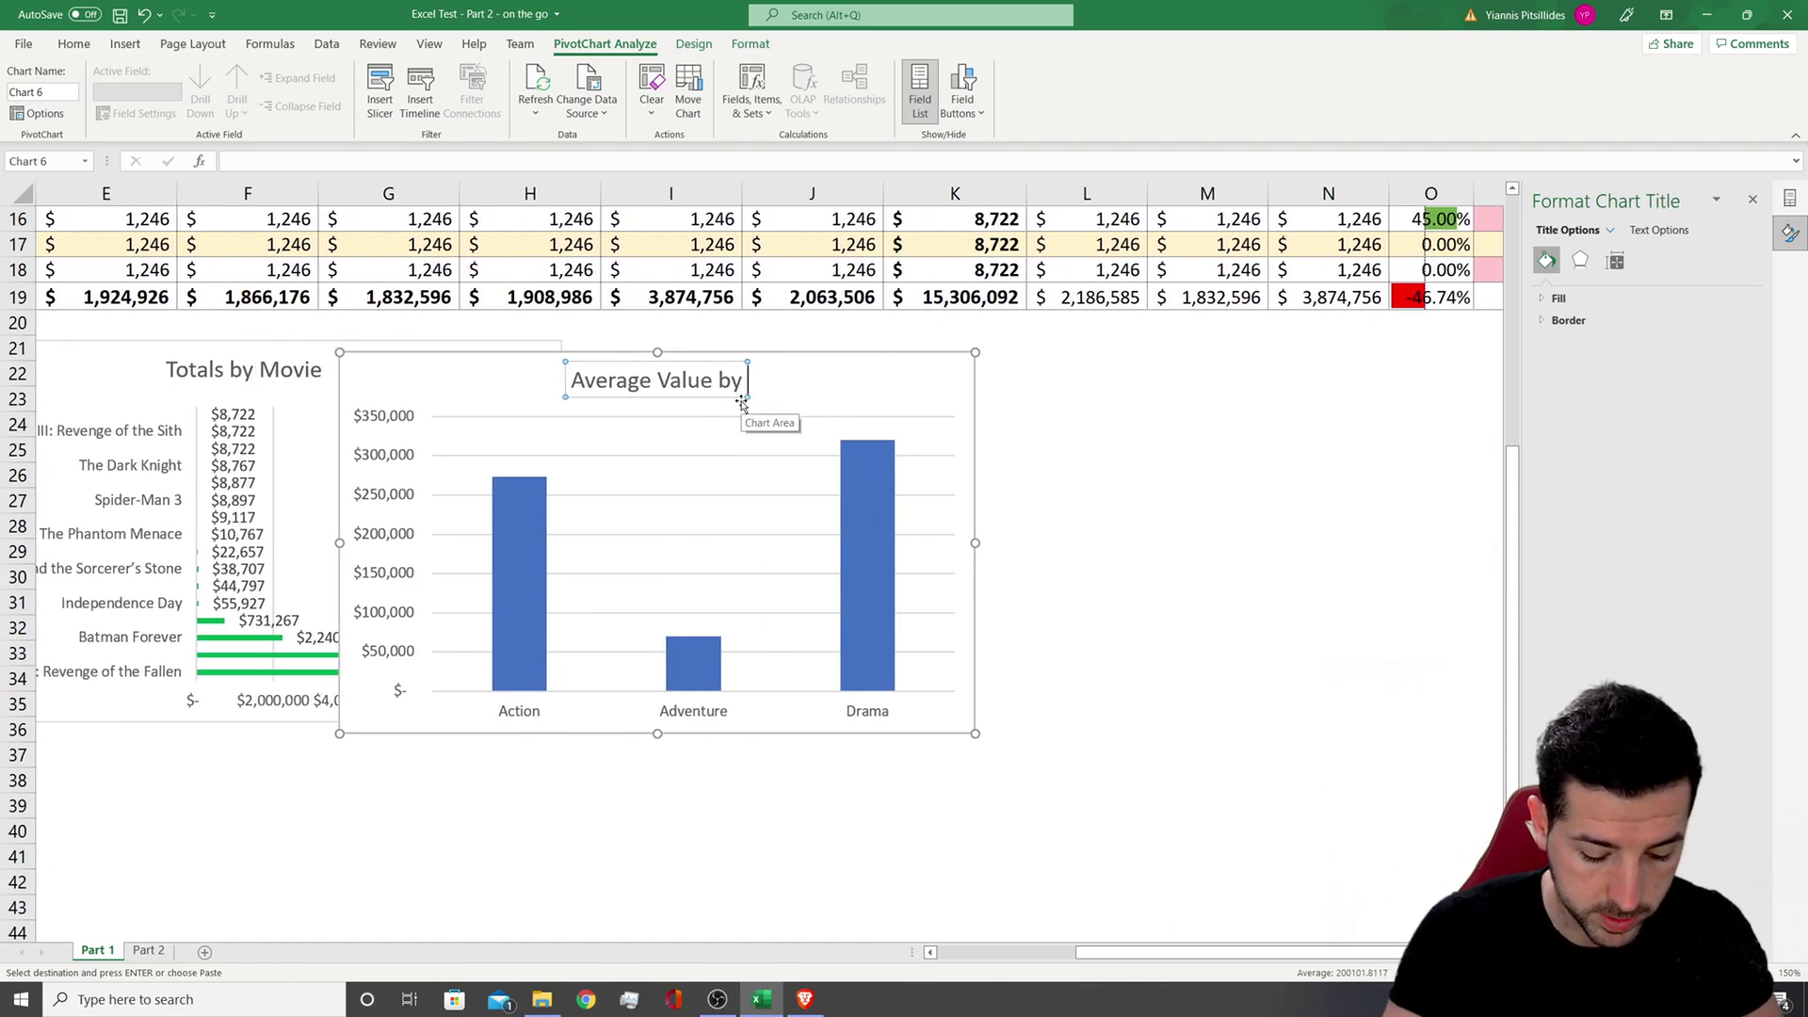
type("Genre")
left_click_drag(892, 357, 1037, 354)
Add data labels to the genre chart's columns and change their fill to light yellow
left_click(802, 527)
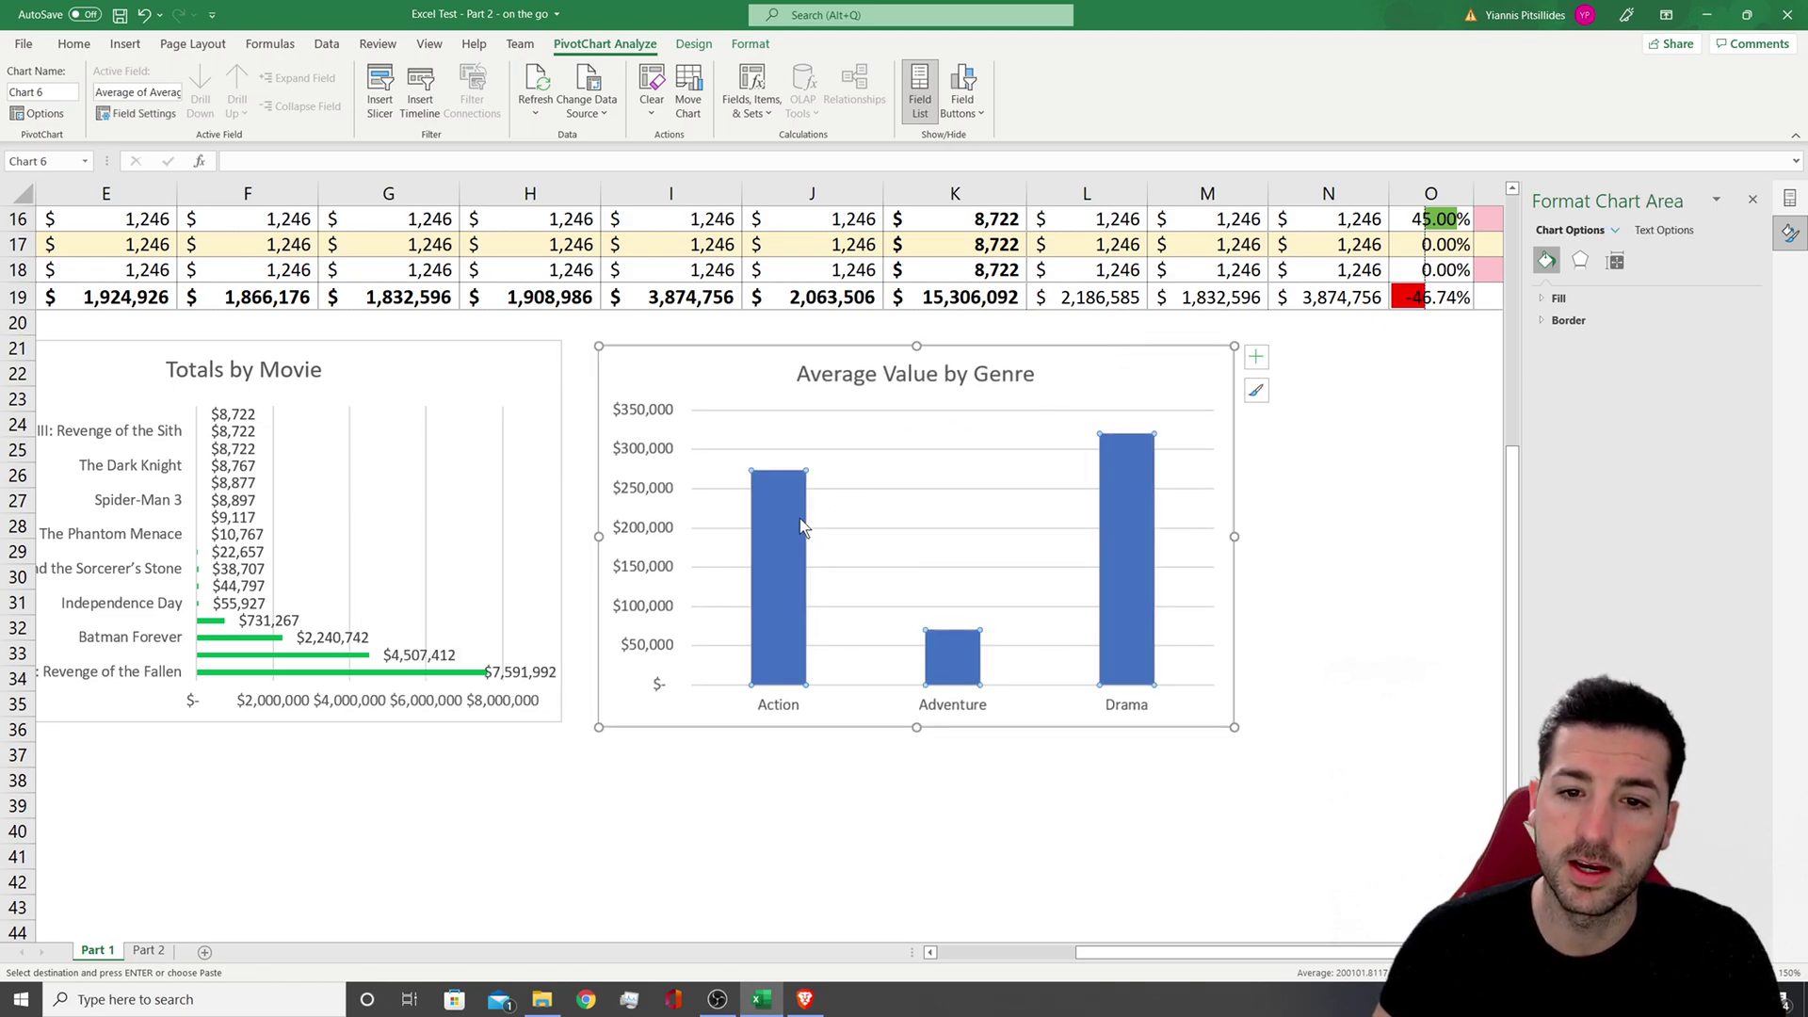
right_click(801, 528)
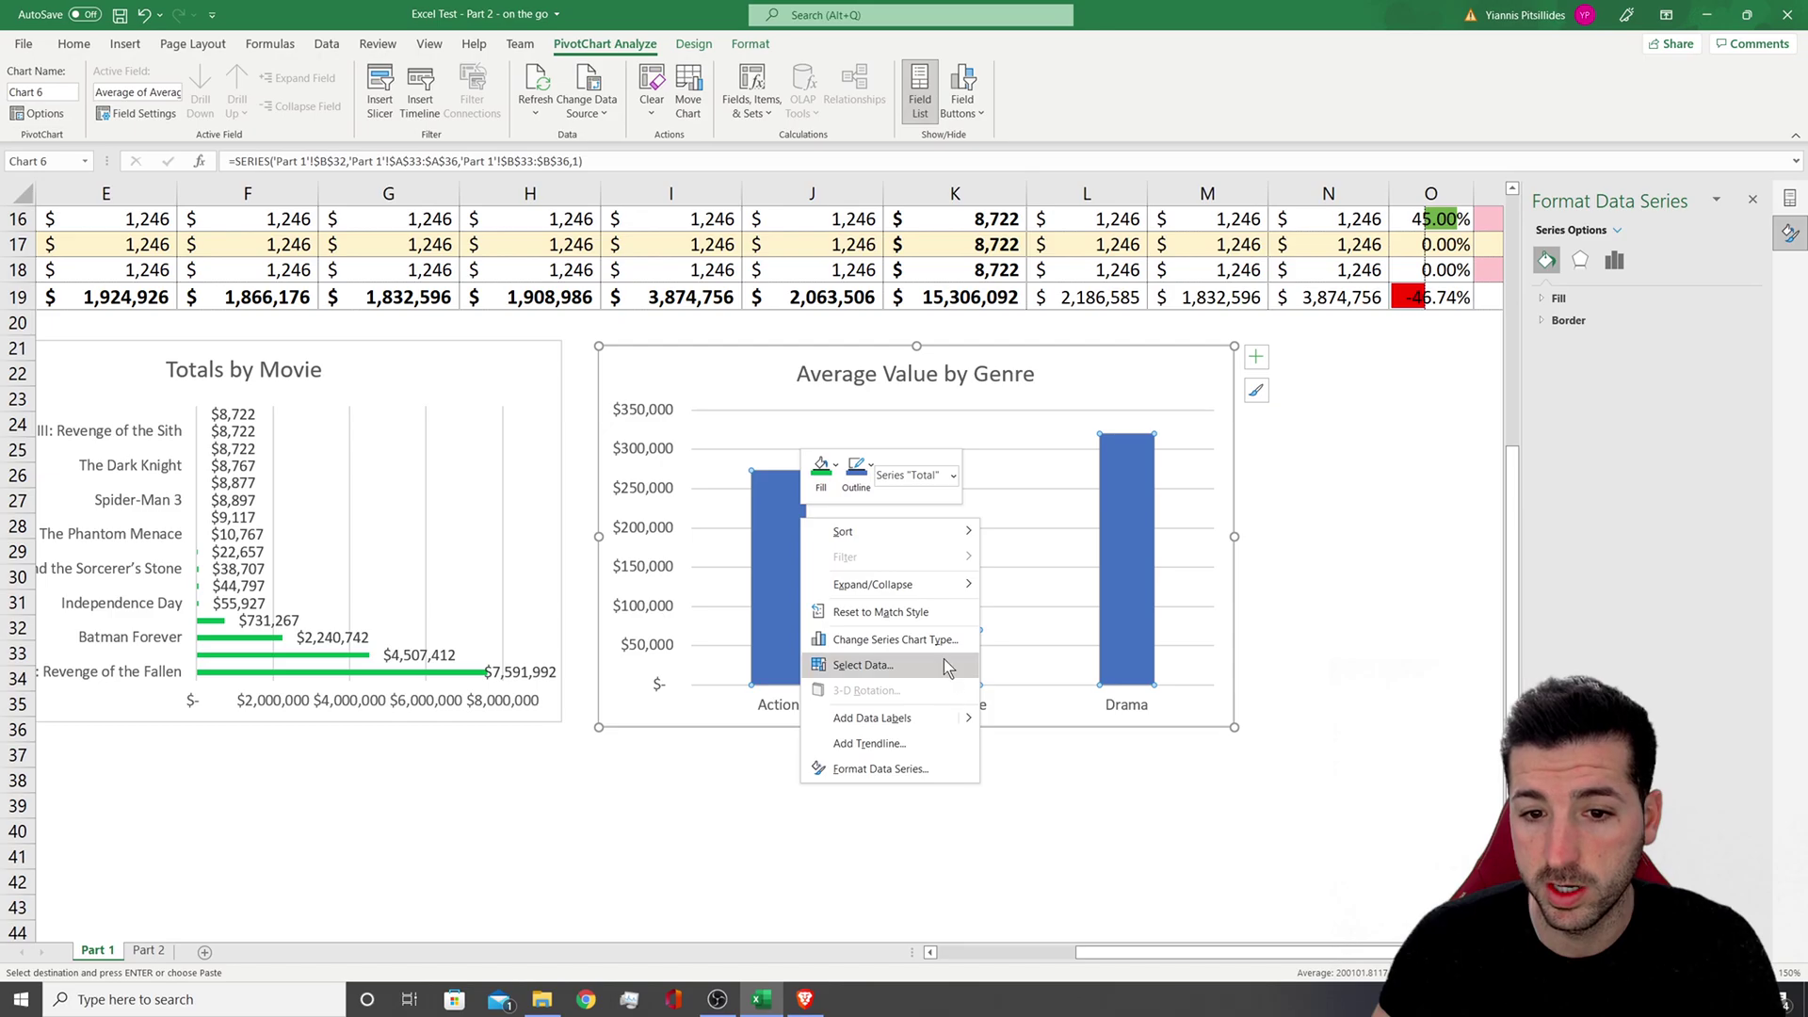
left_click(893, 720)
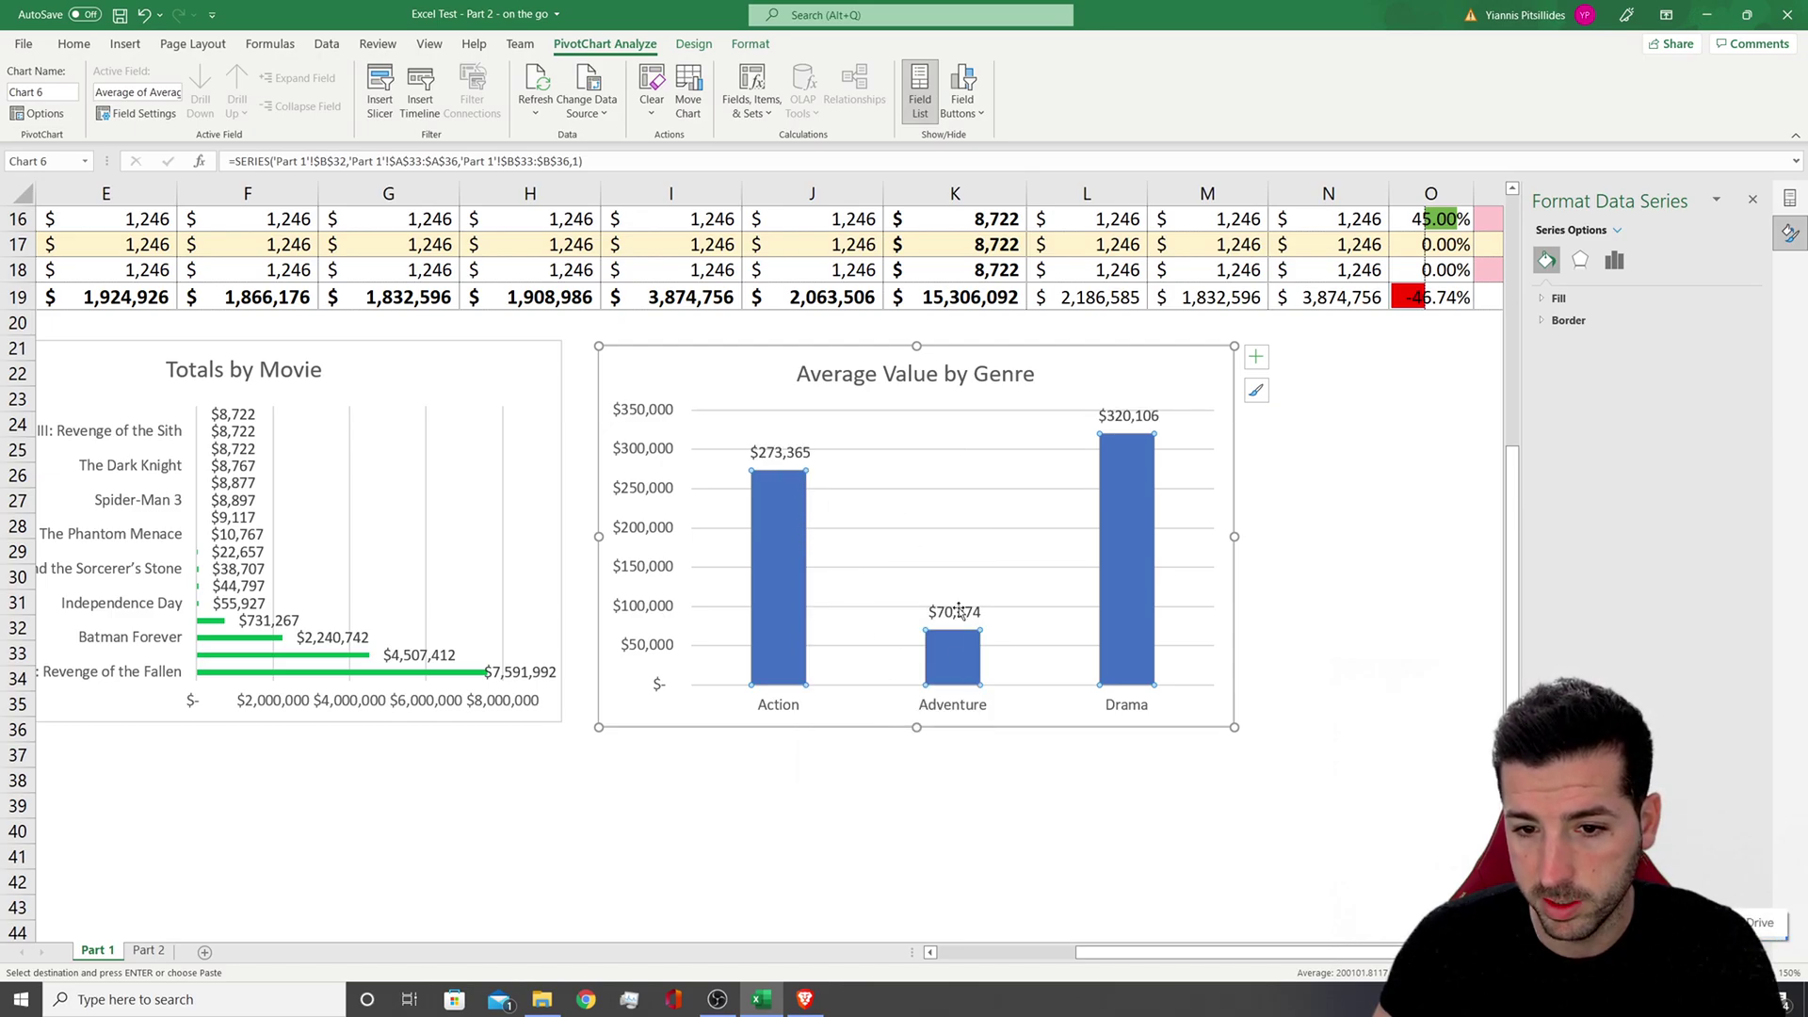
right_click(789, 558)
left_click(806, 499)
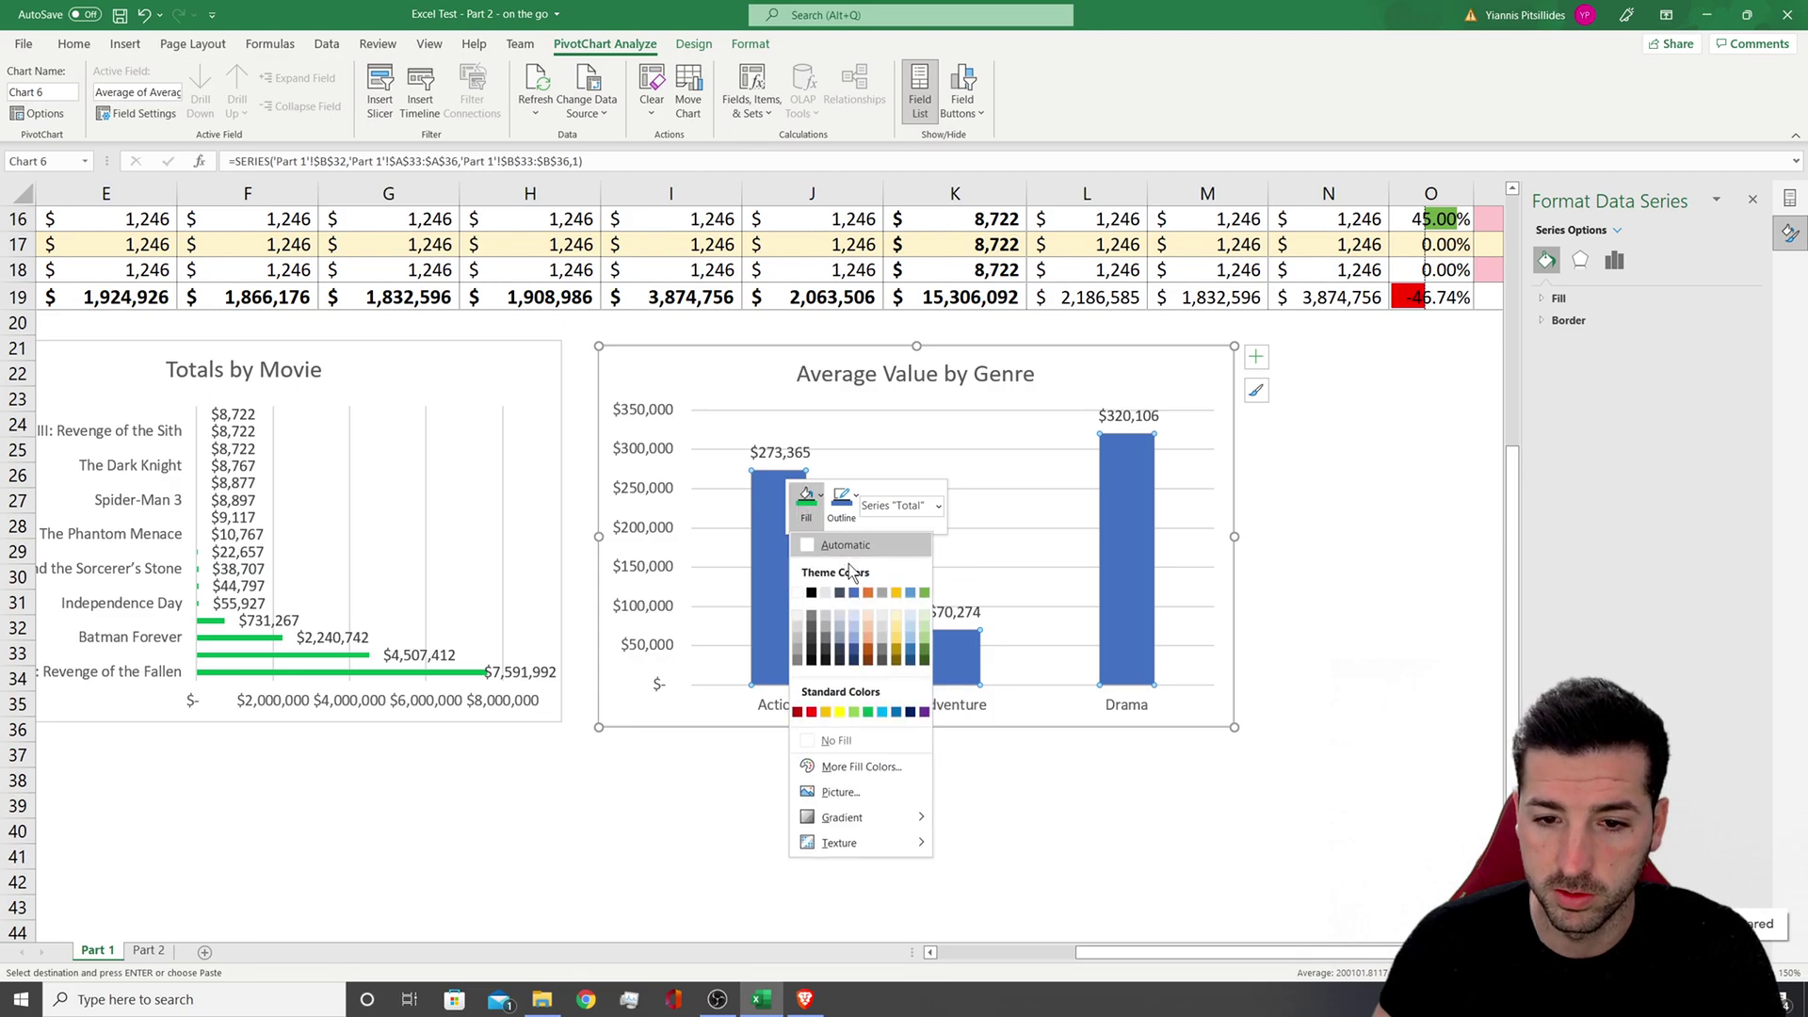
left_click(895, 636)
left_click(1427, 475)
Check task 12 in the instructions, and paste a copy of the genre pivot table below it, starting at cell A38
scroll(1245, 914, "up", 2)
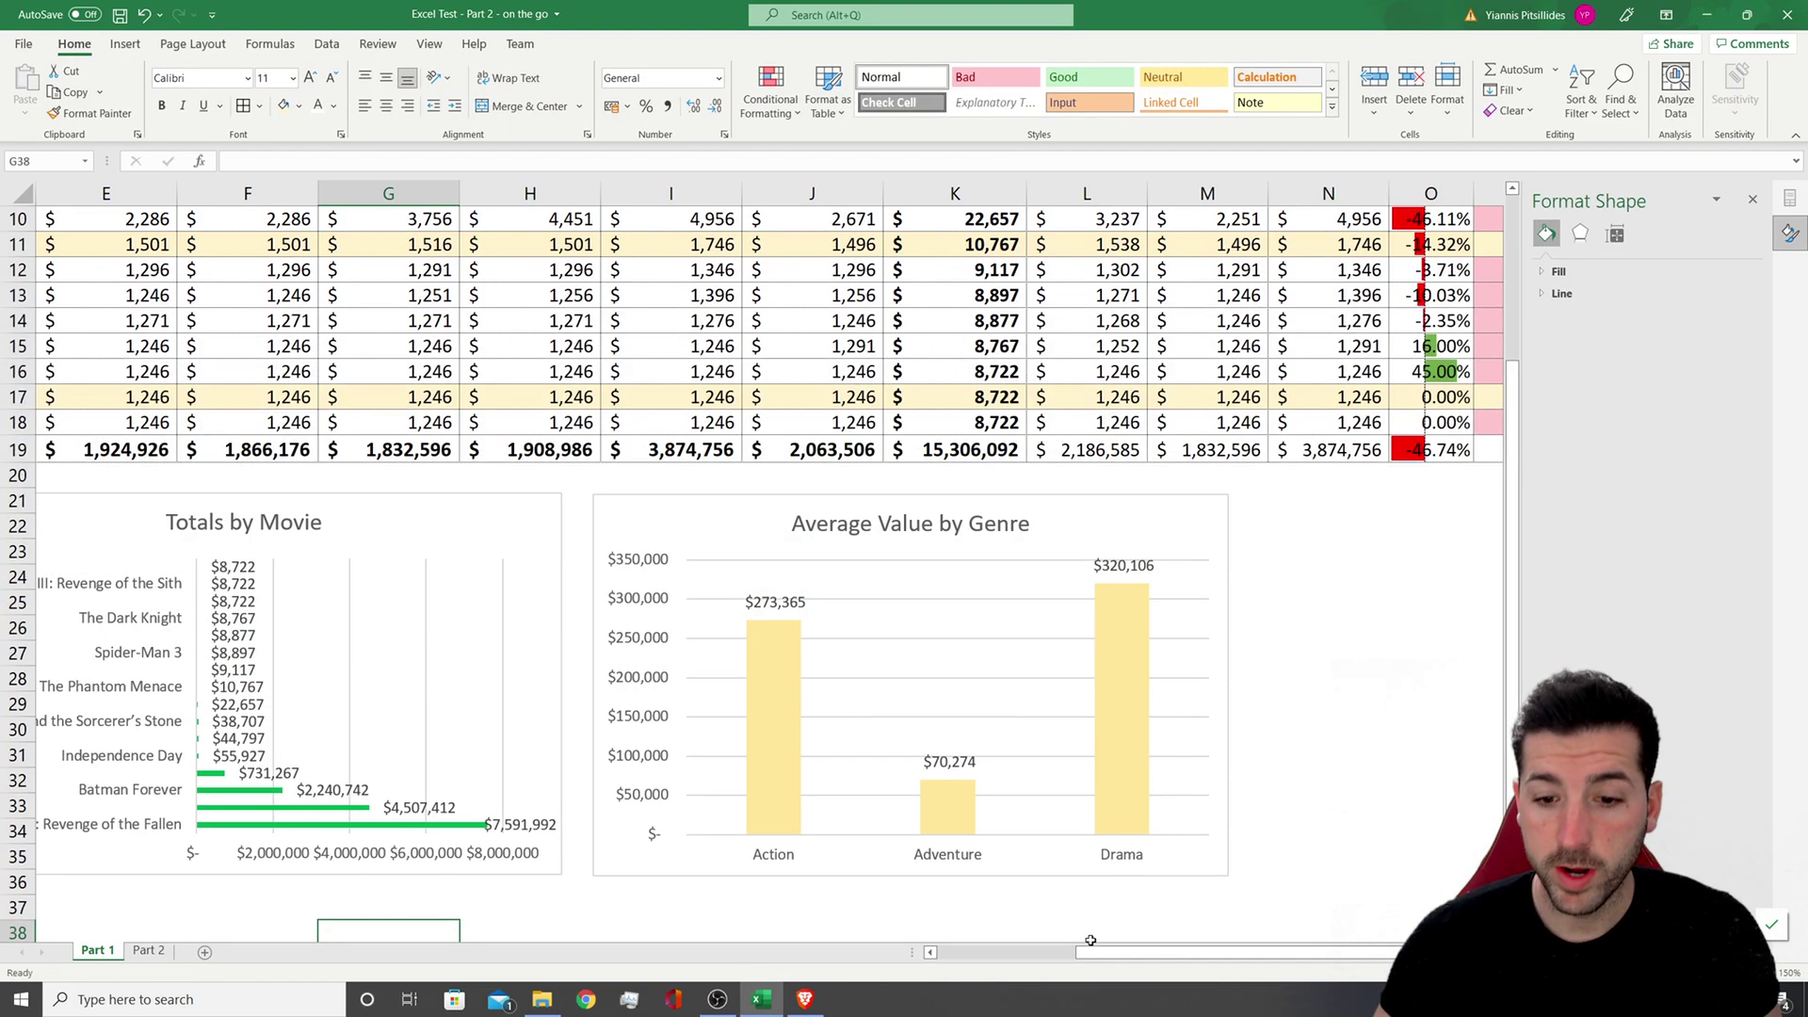
left_click_drag(1264, 953, 1333, 954)
scroll(1333, 954, "up", 3)
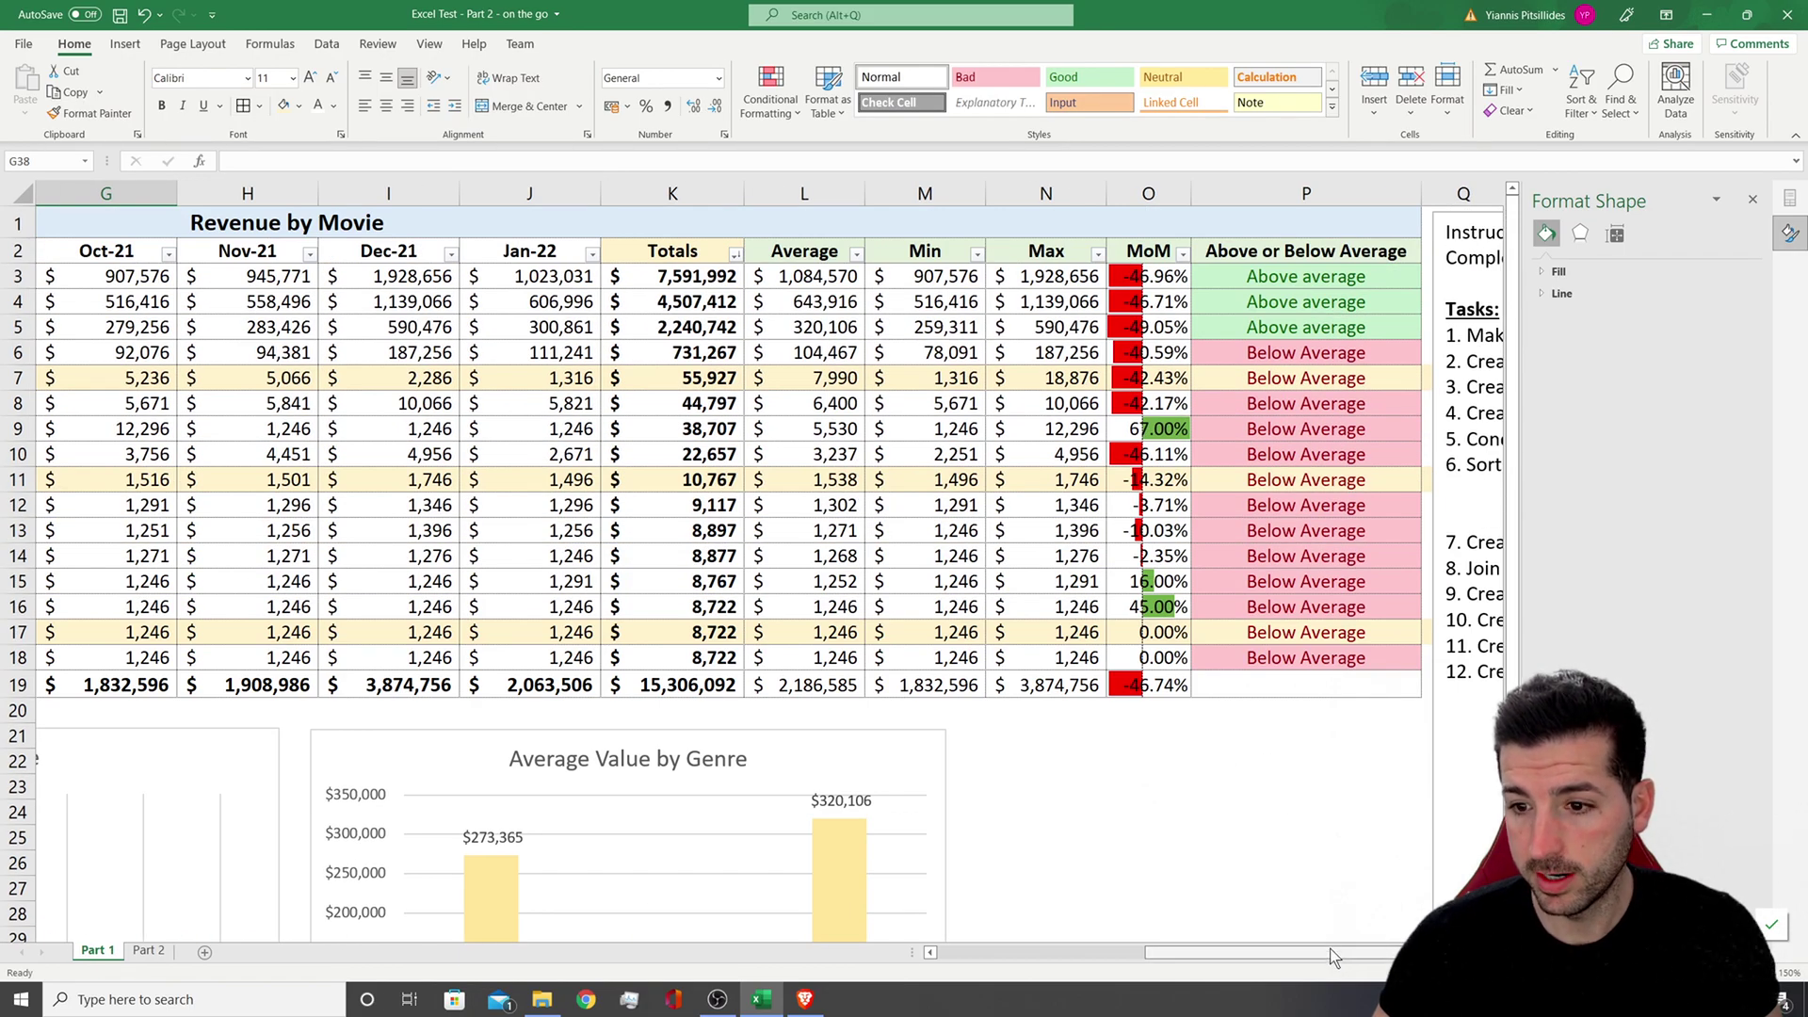
scroll(1102, 784, "right", 5)
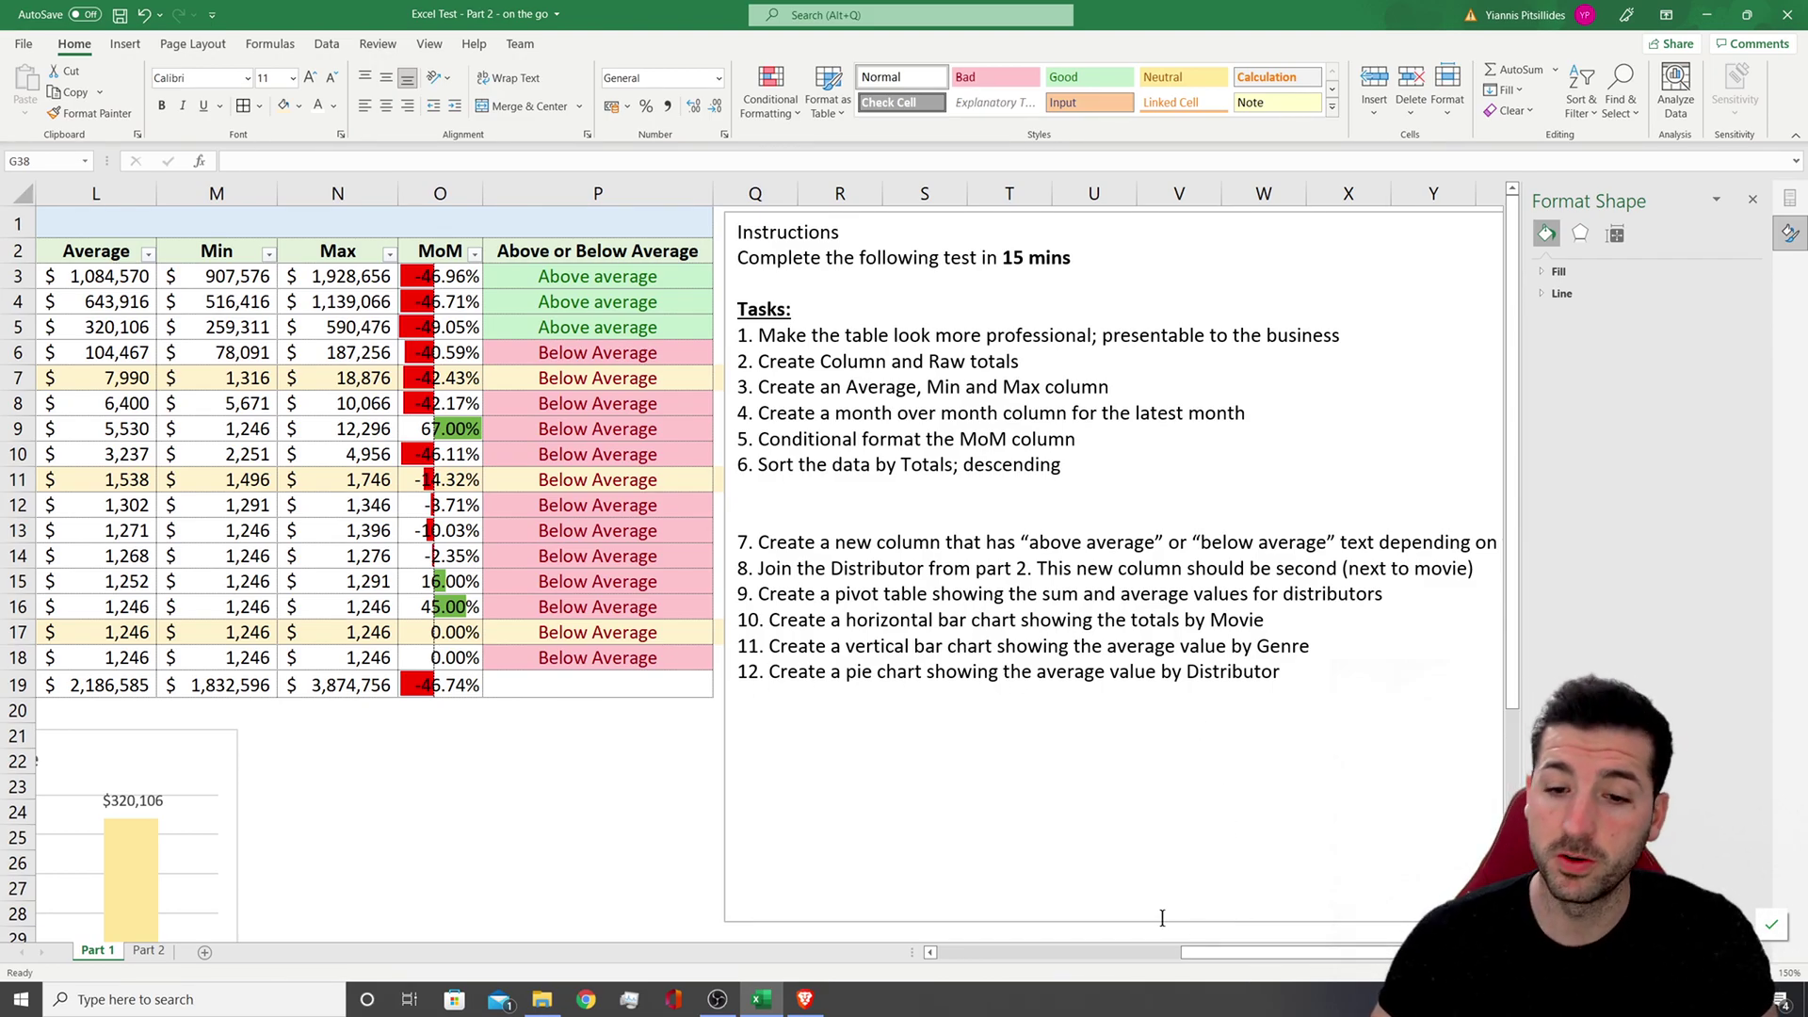
left_click_drag(1270, 941, 783, 807)
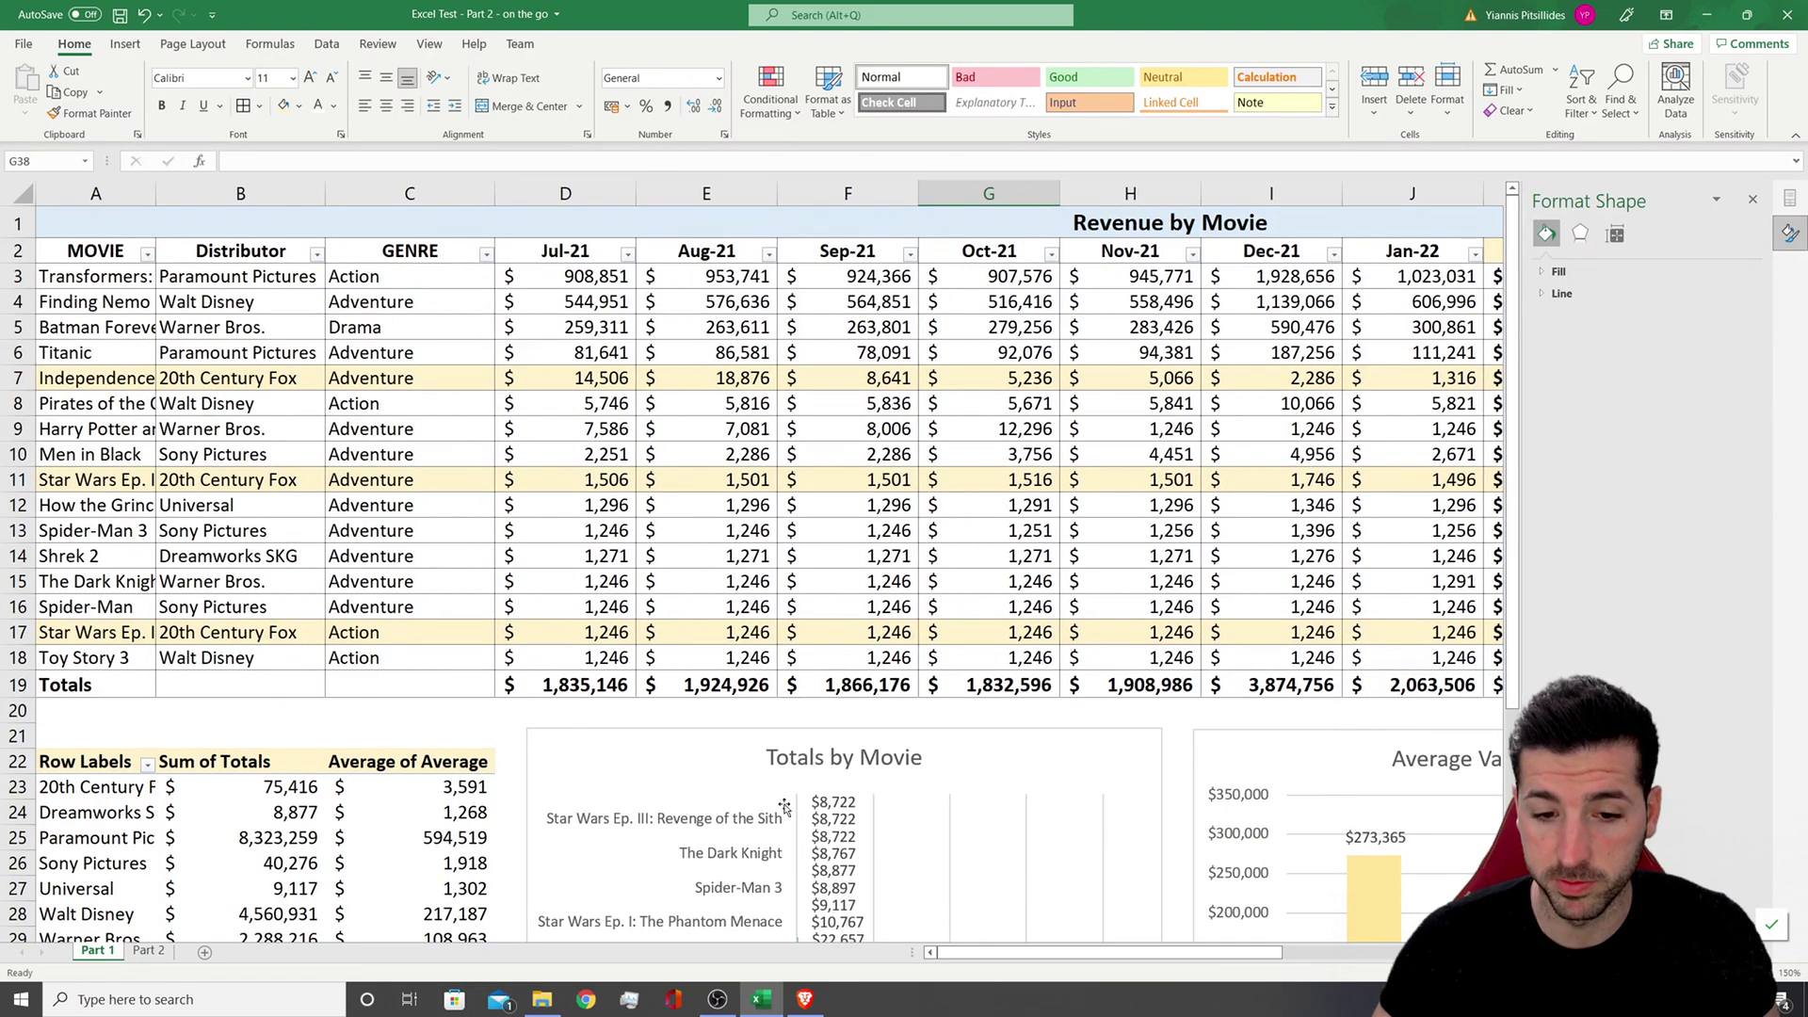
scroll(529, 802, "down", 6)
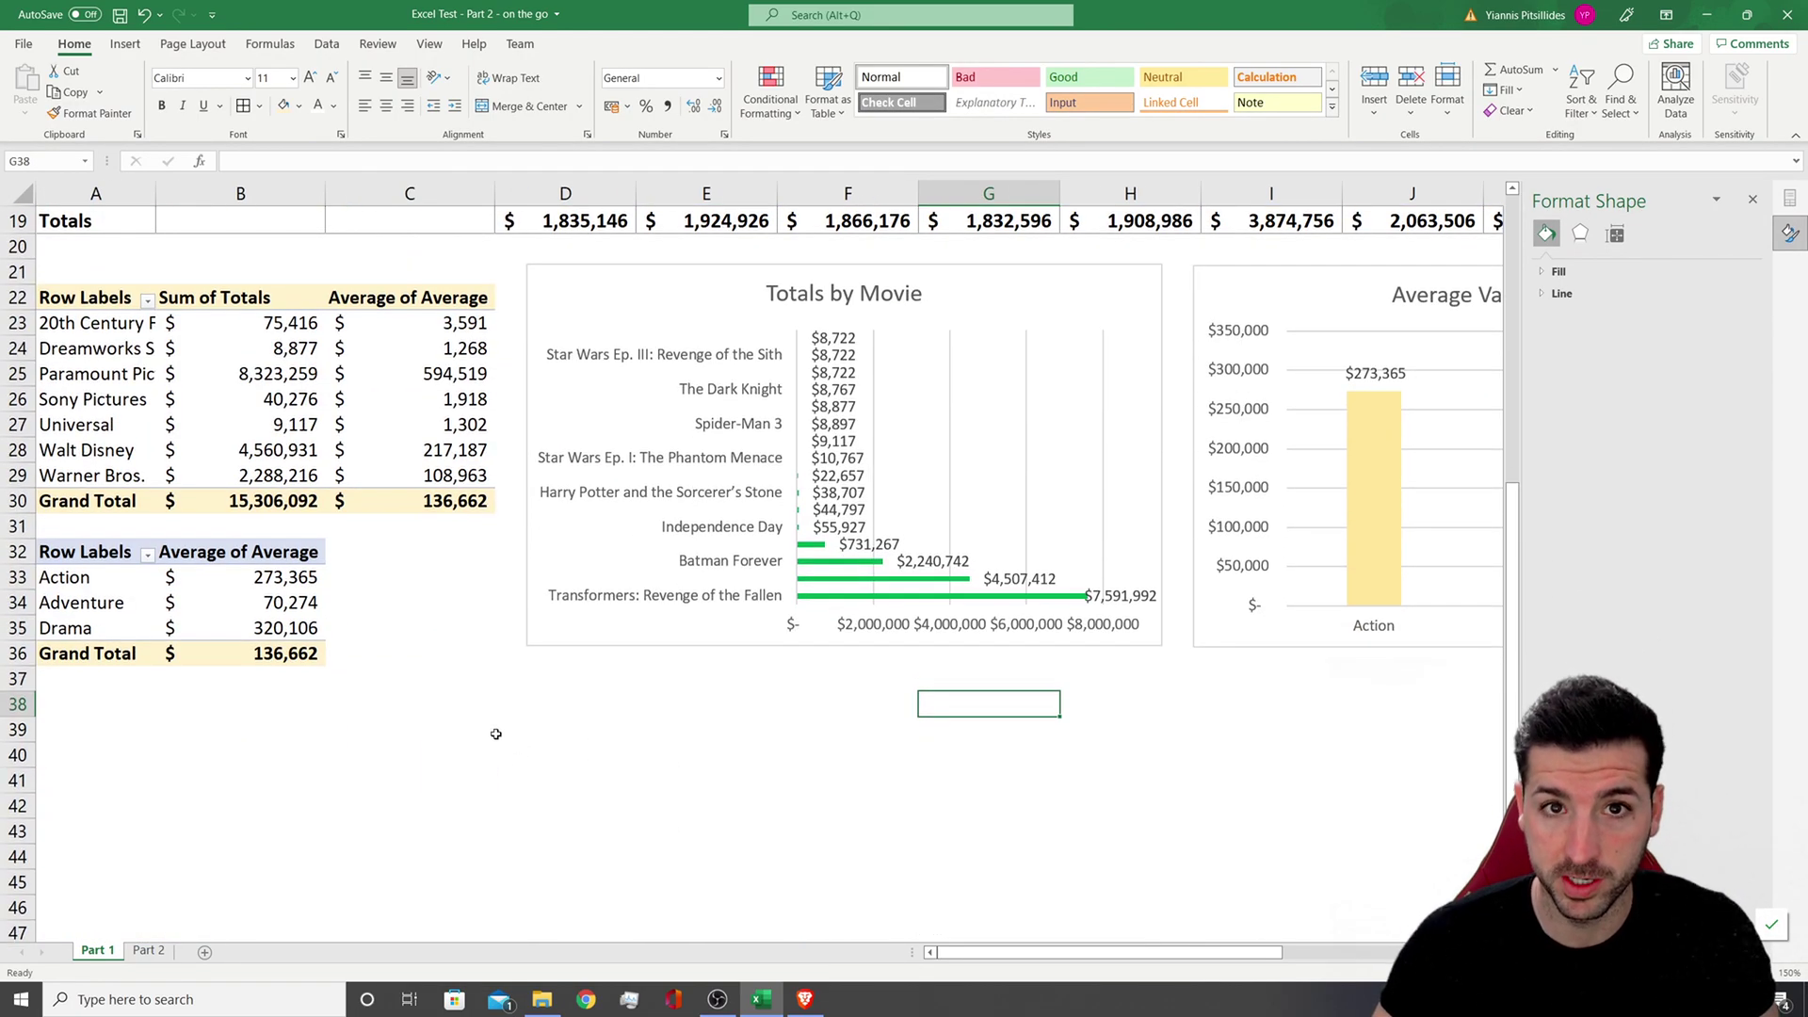
left_click_drag(74, 556, 234, 659)
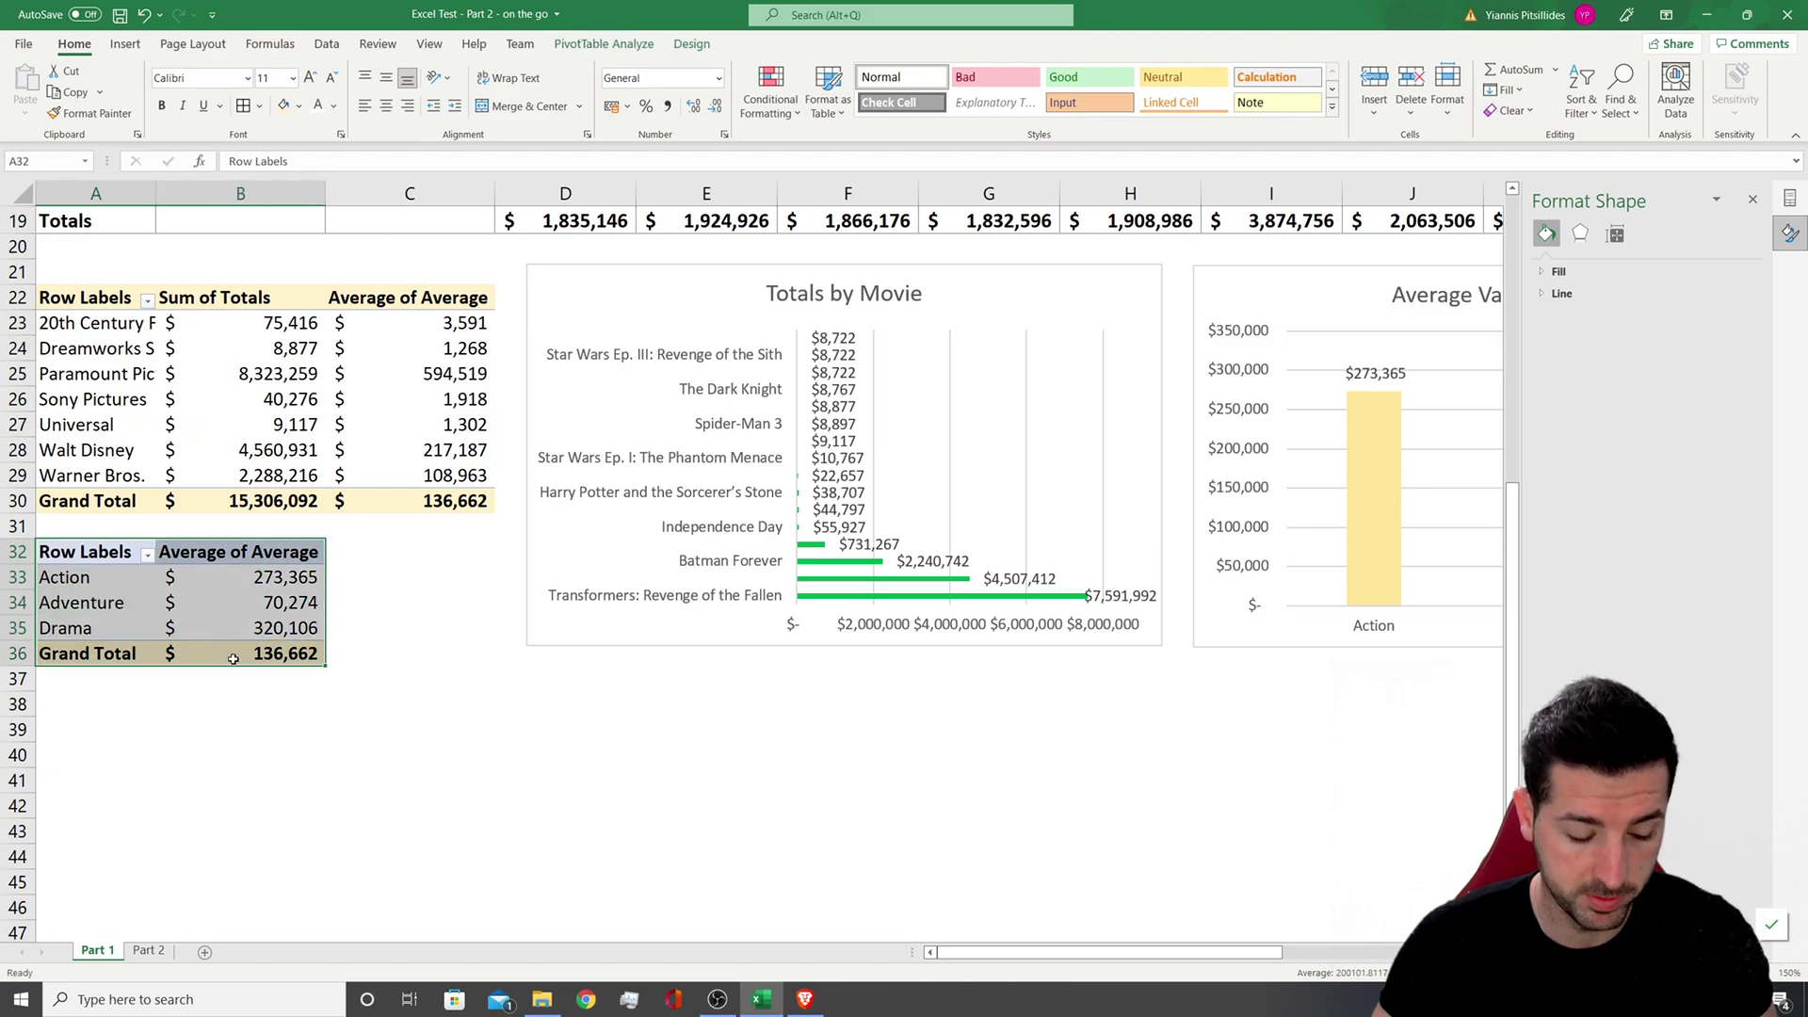
key("ctrl+c")
left_click(84, 704)
key("ctrl+v")
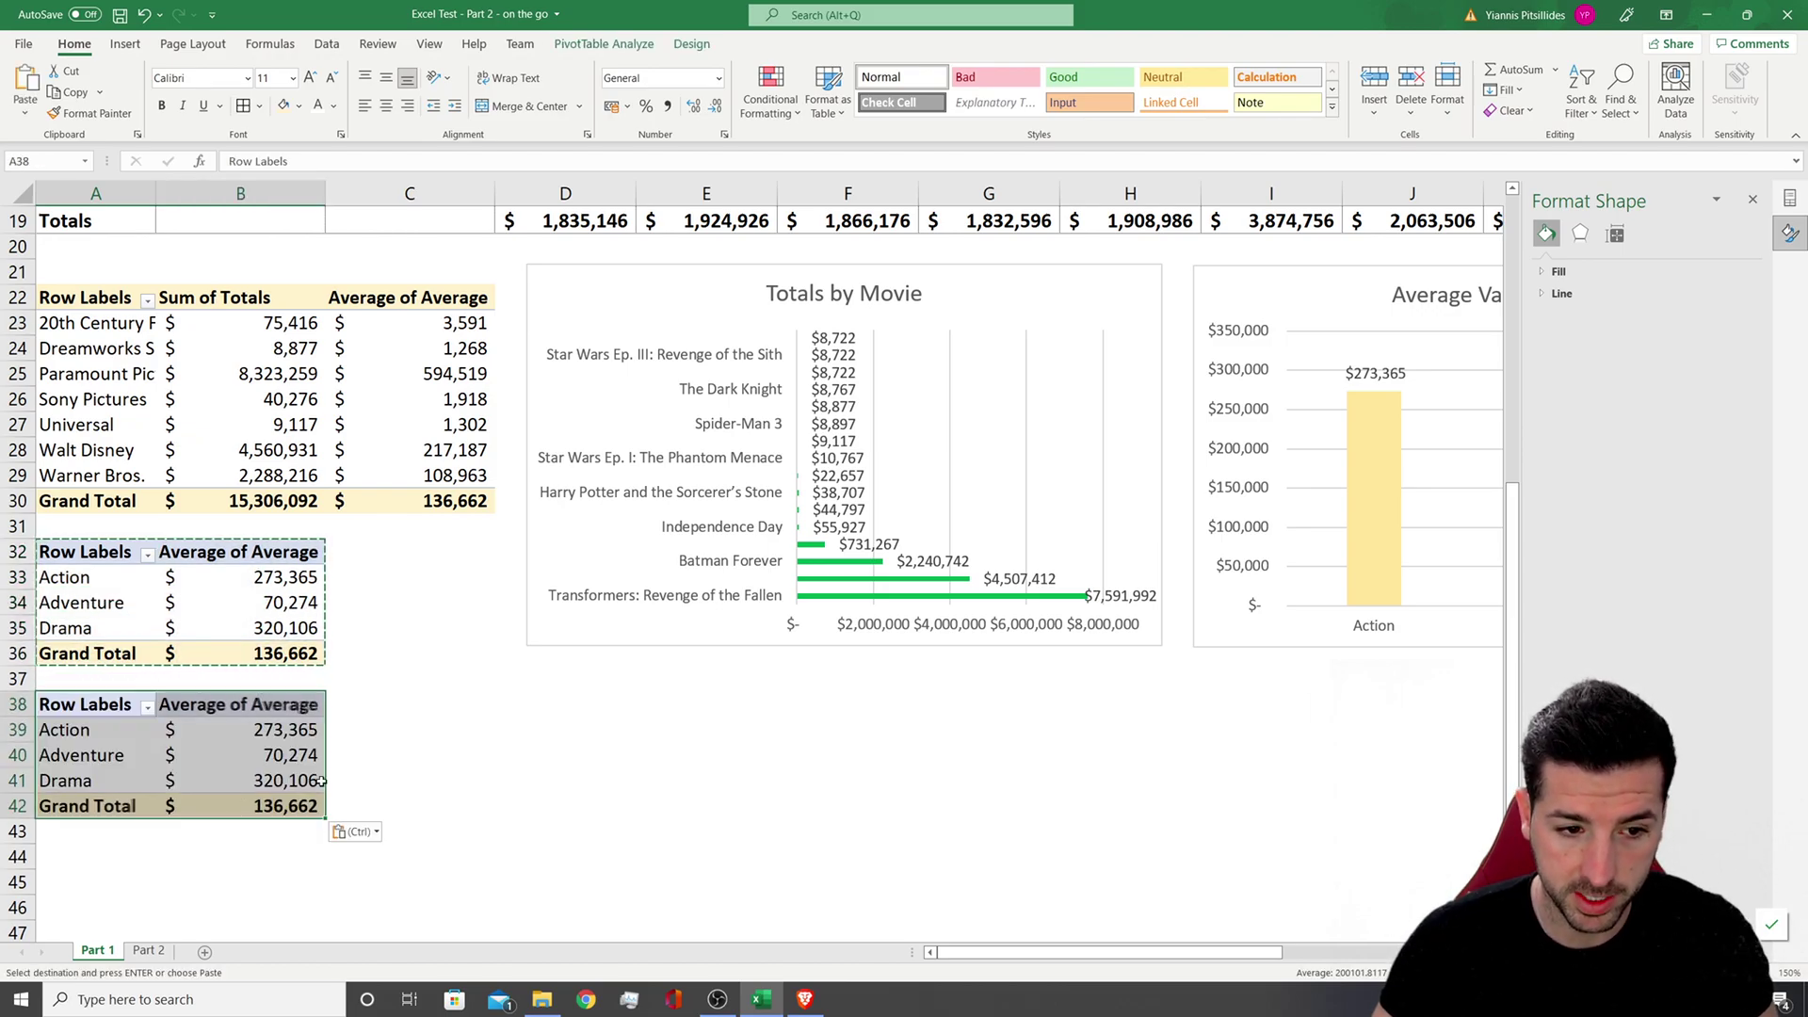
In the pivot table at A38, replace GENRE with Distributor as the row field
left_click(455, 758)
left_click(274, 763)
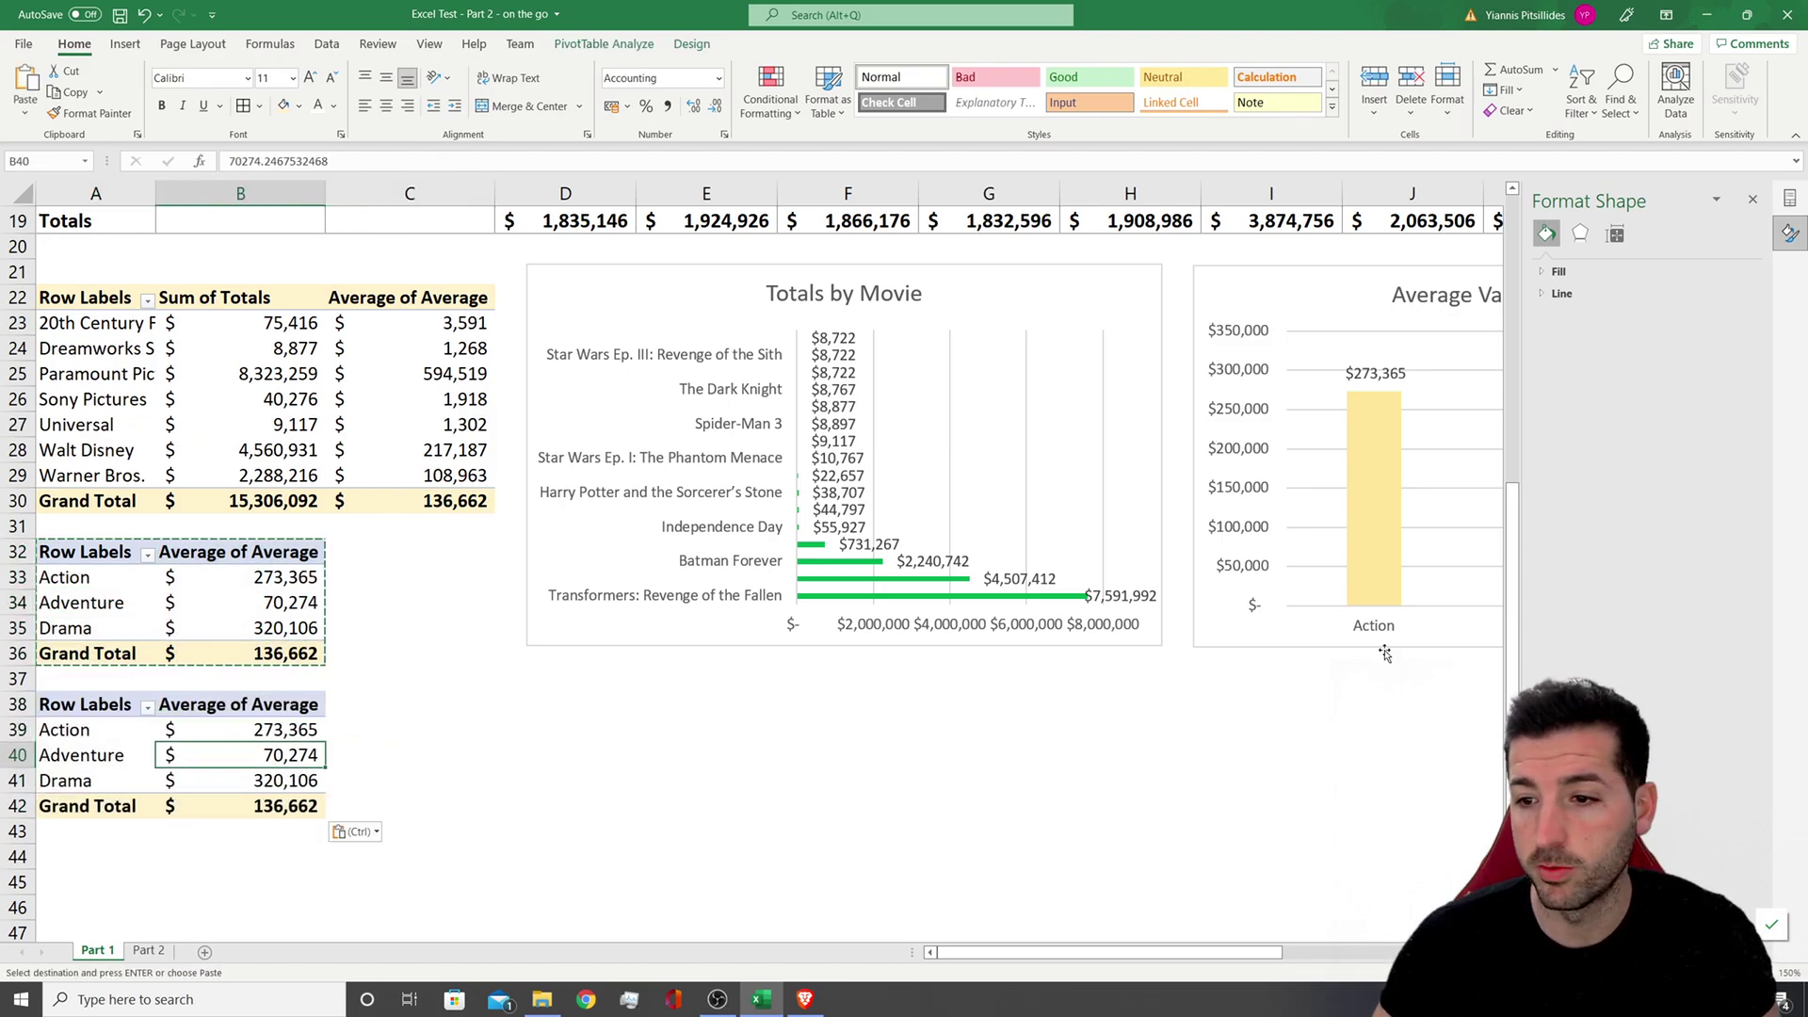
left_click(134, 747)
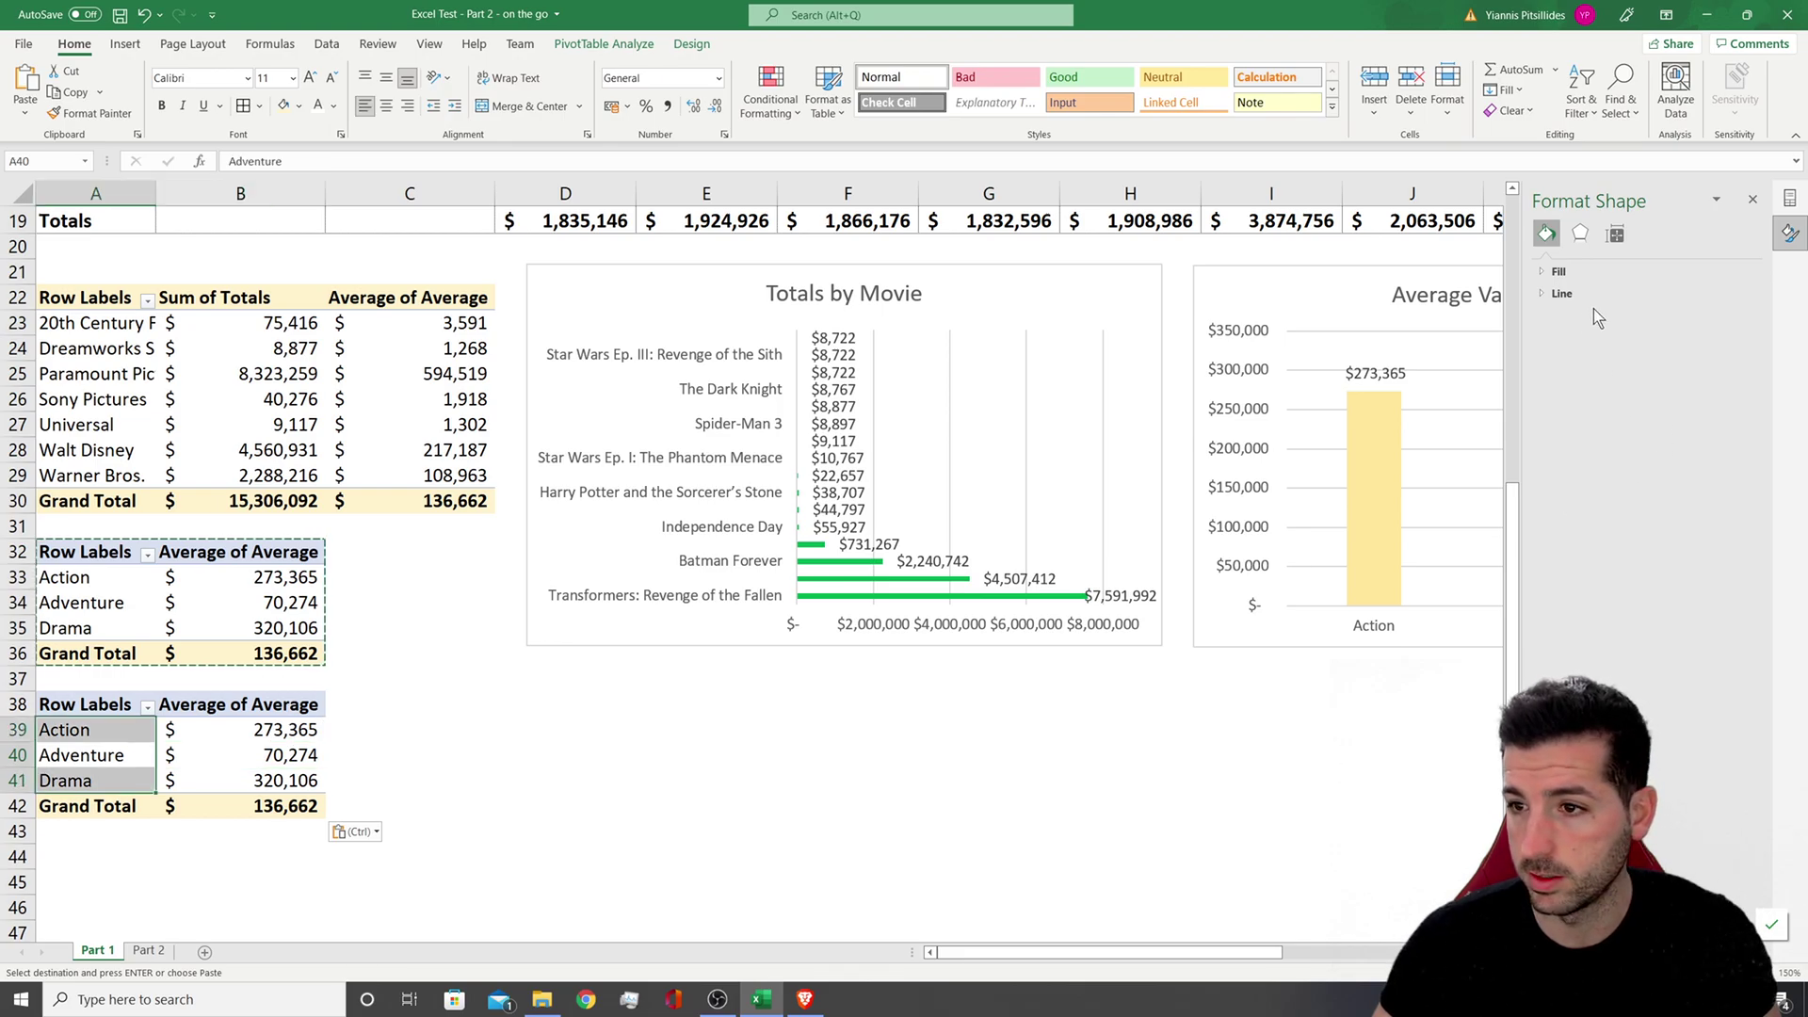
left_click(1752, 202)
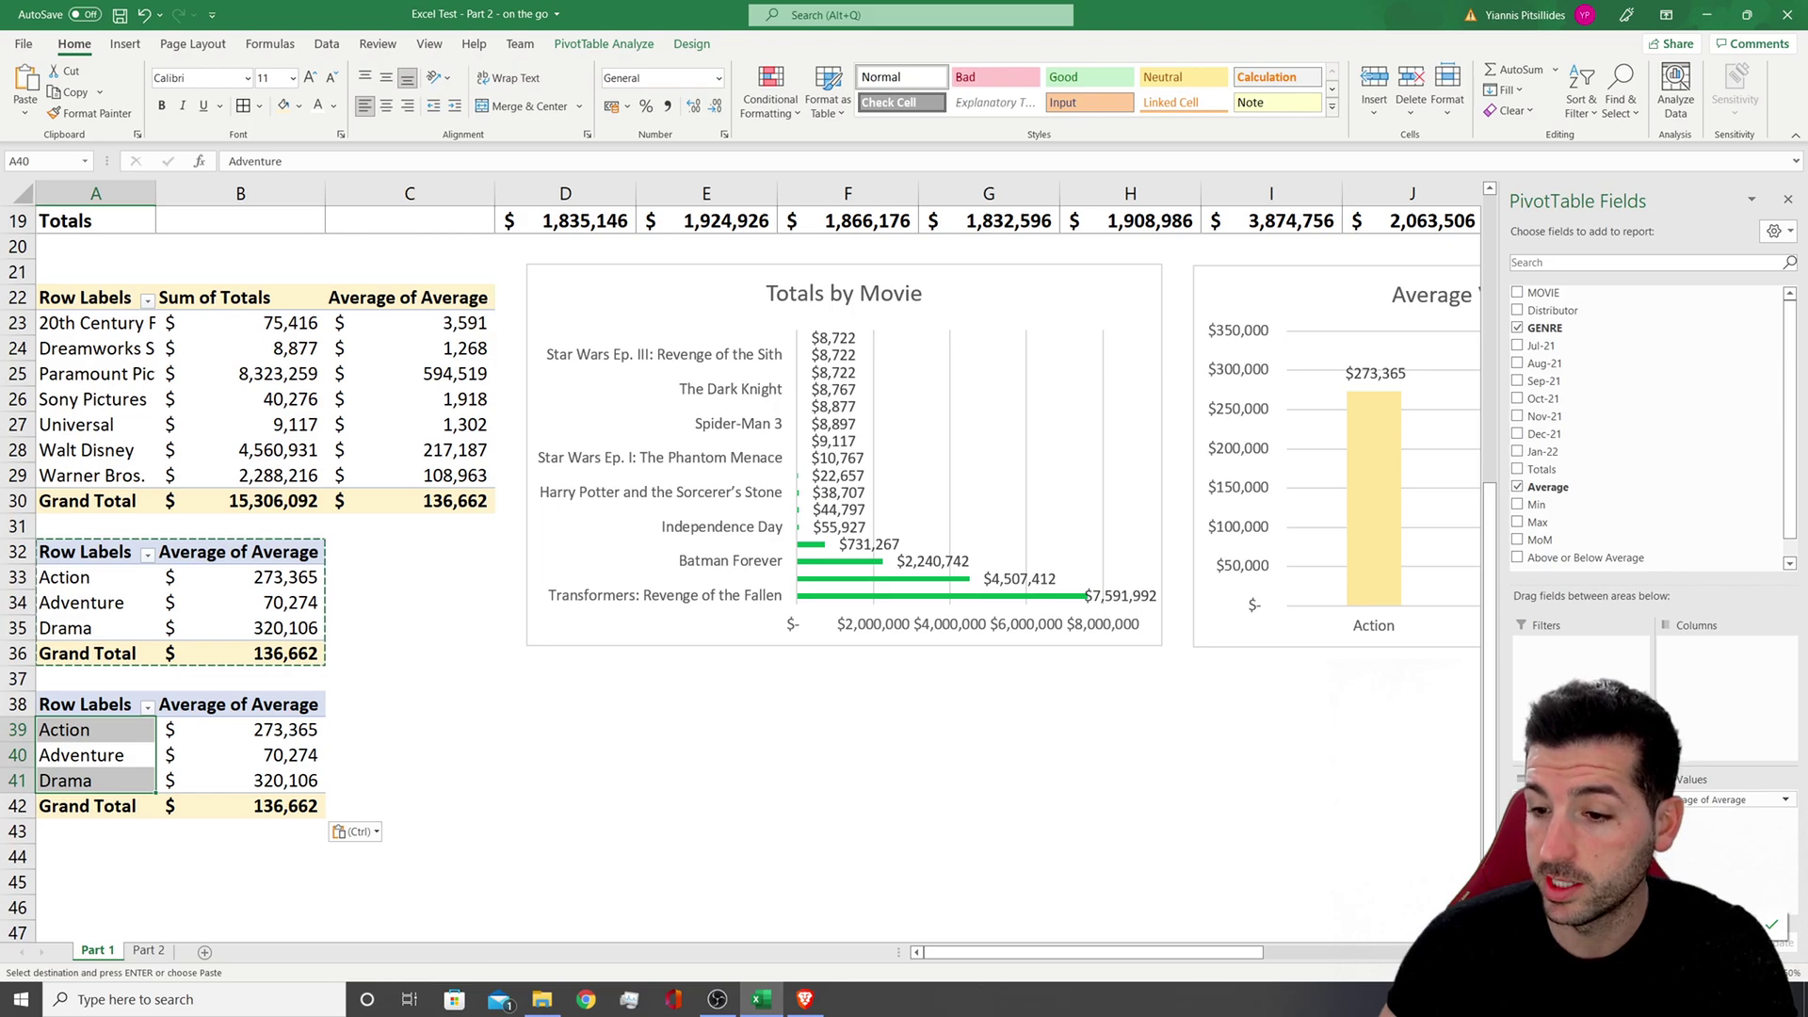
left_click_drag(1582, 799, 1321, 786)
left_click(1517, 310)
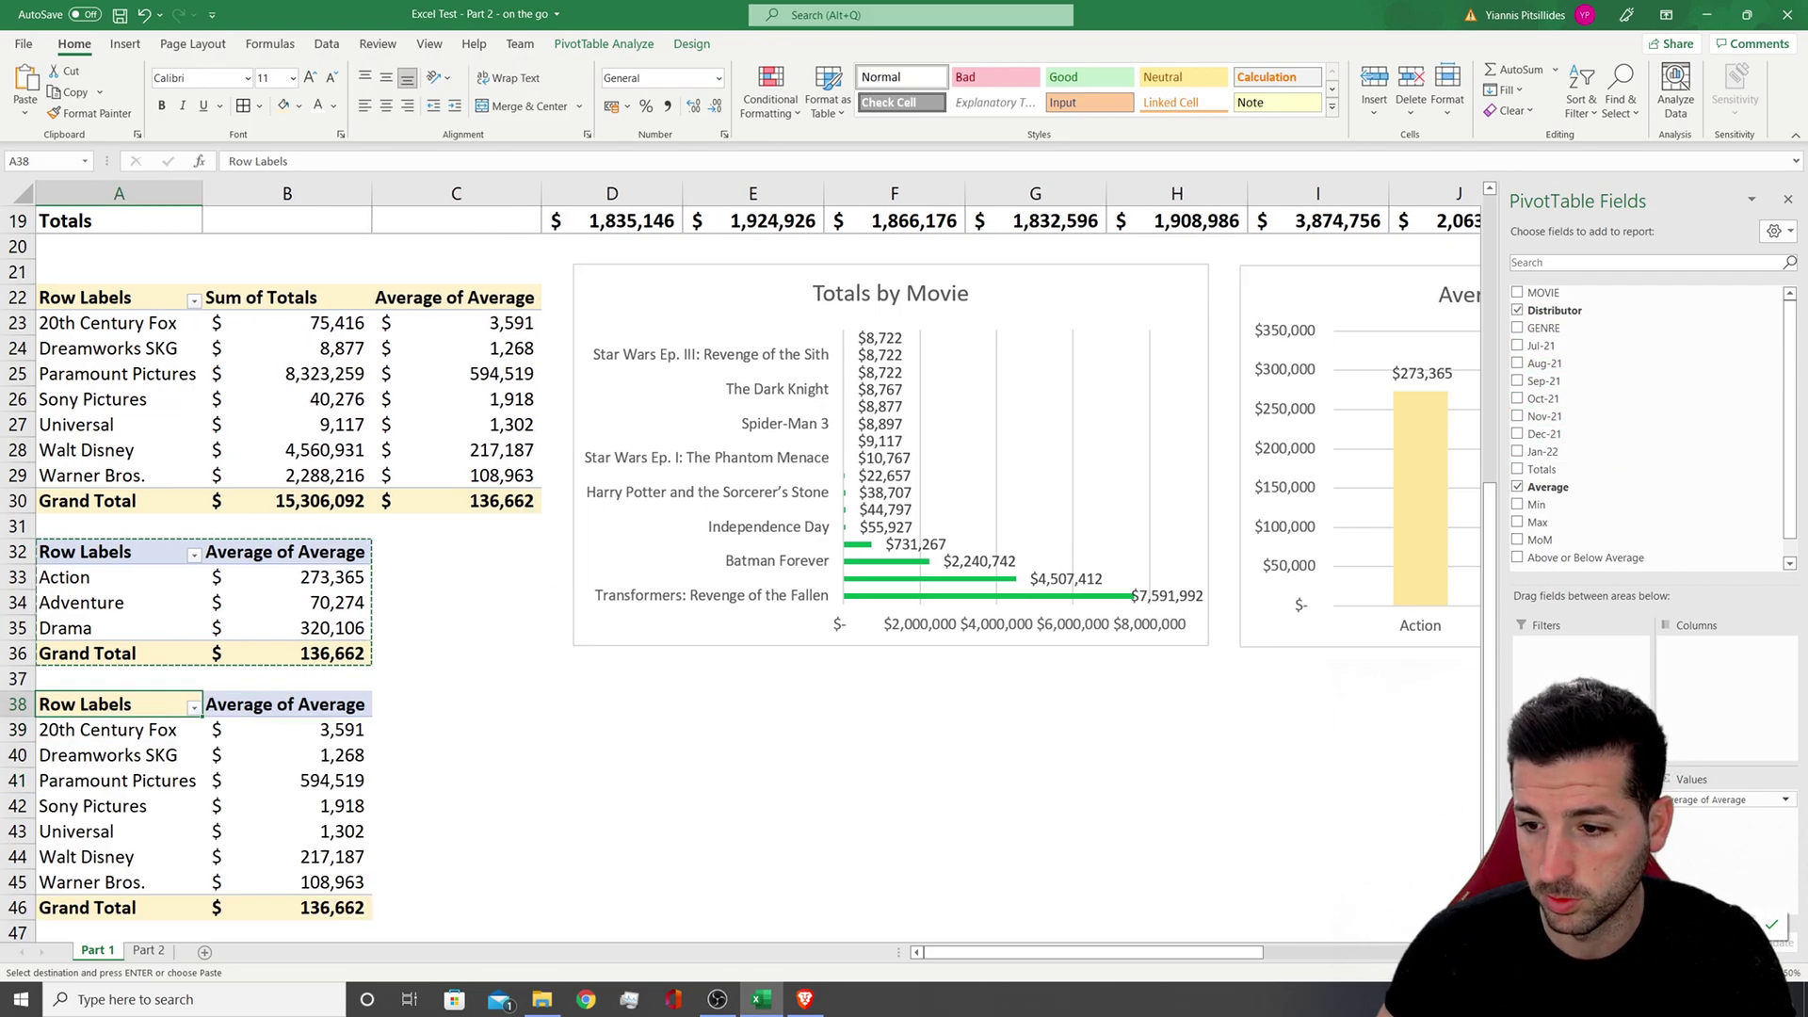
Insert a 2-D pie chart from the distributor averages pivot table and place it below the Totals by Movie chart
scroll(264, 746, "down", 1)
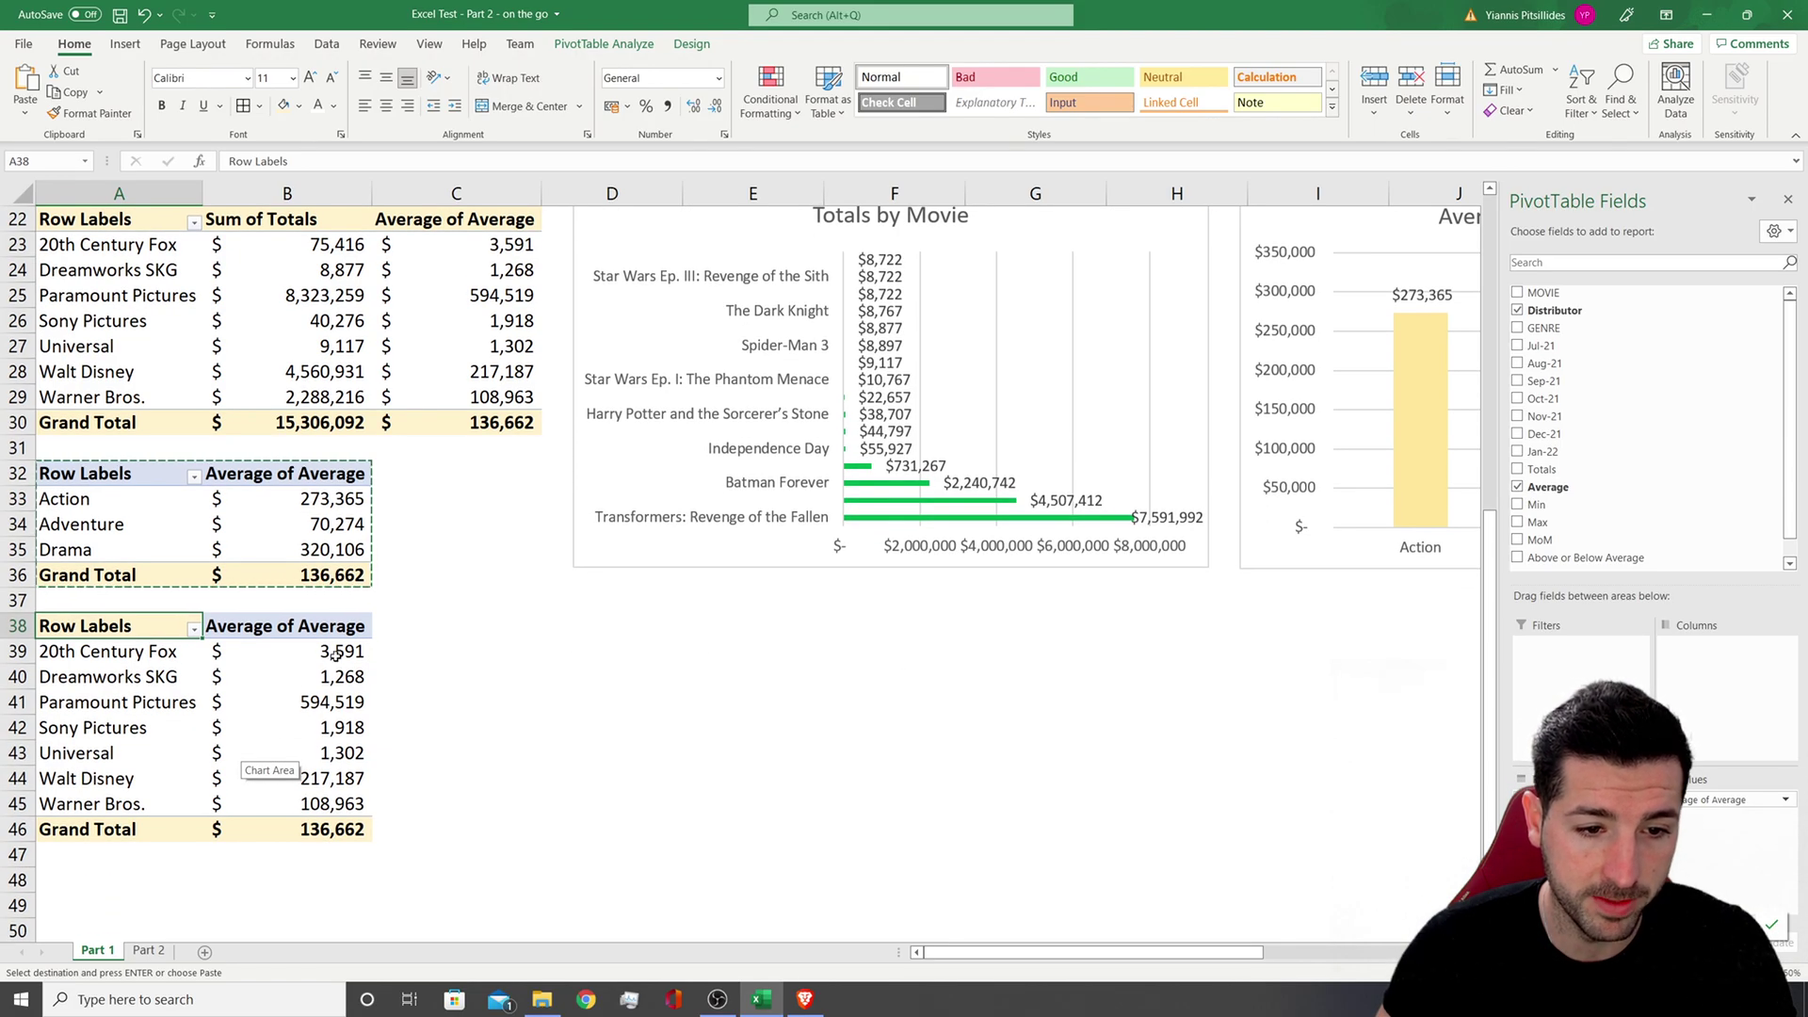
left_click_drag(142, 701, 283, 701)
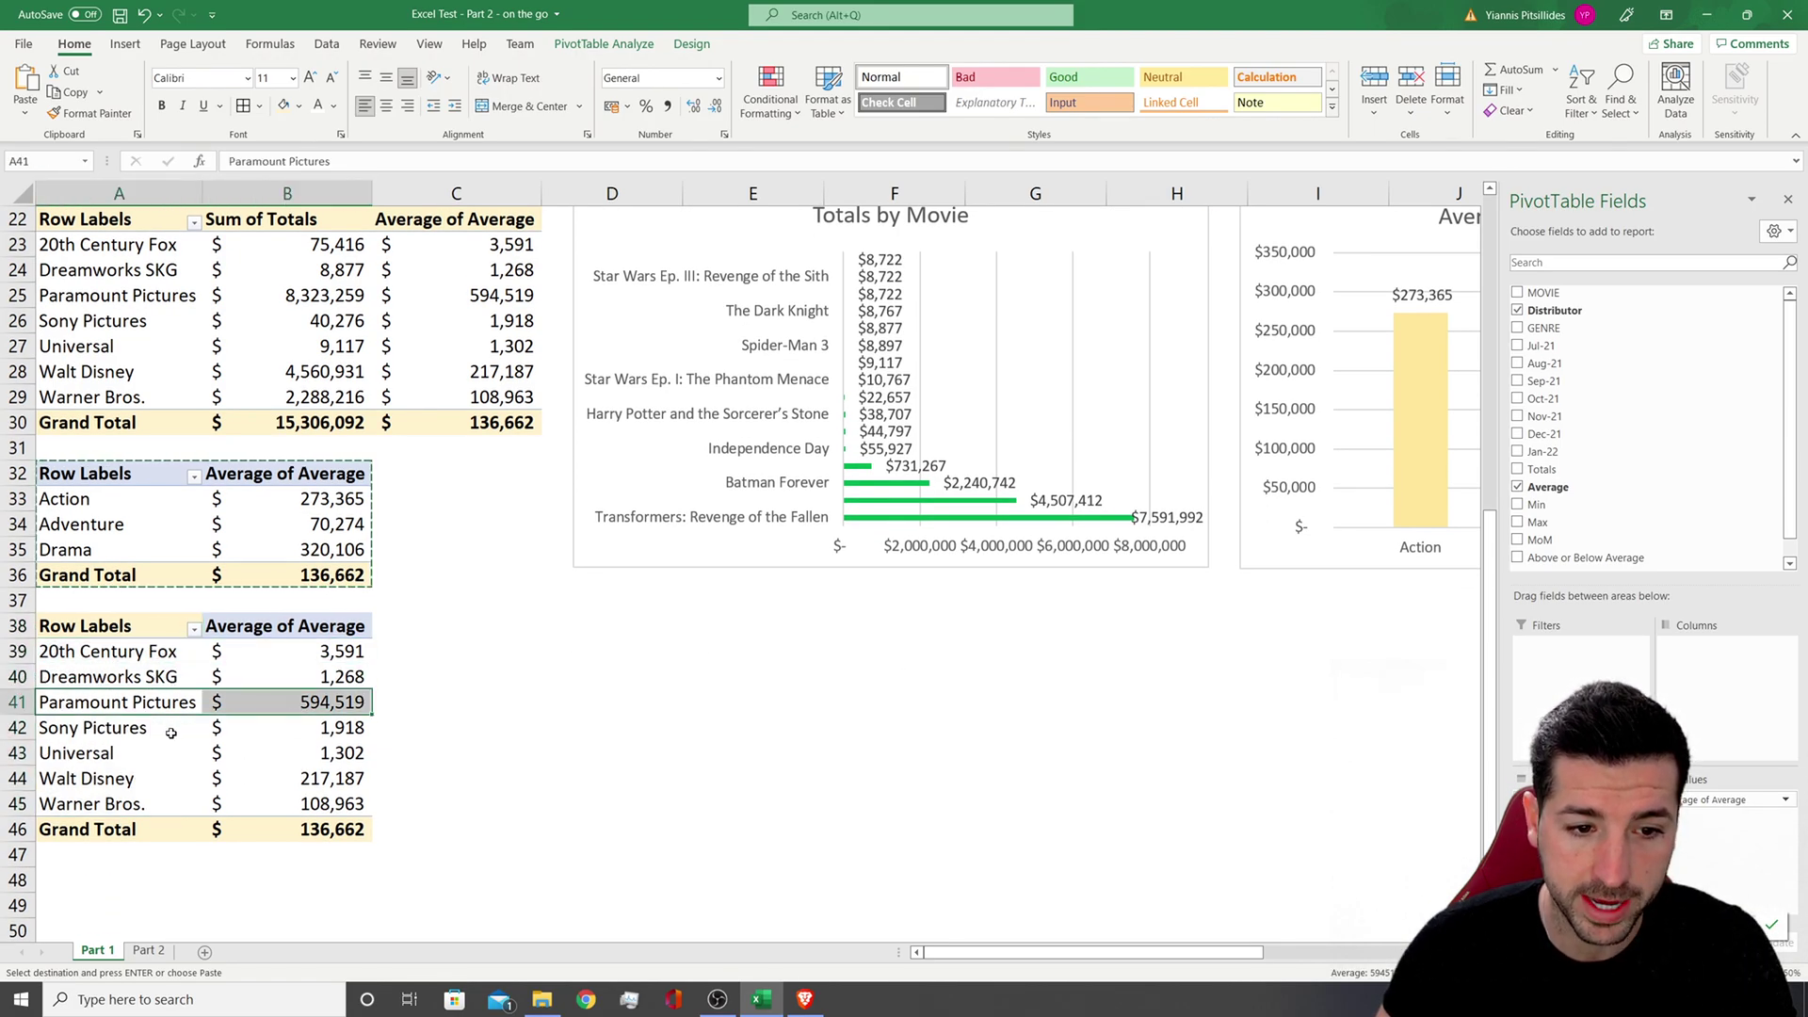
left_click(353, 726)
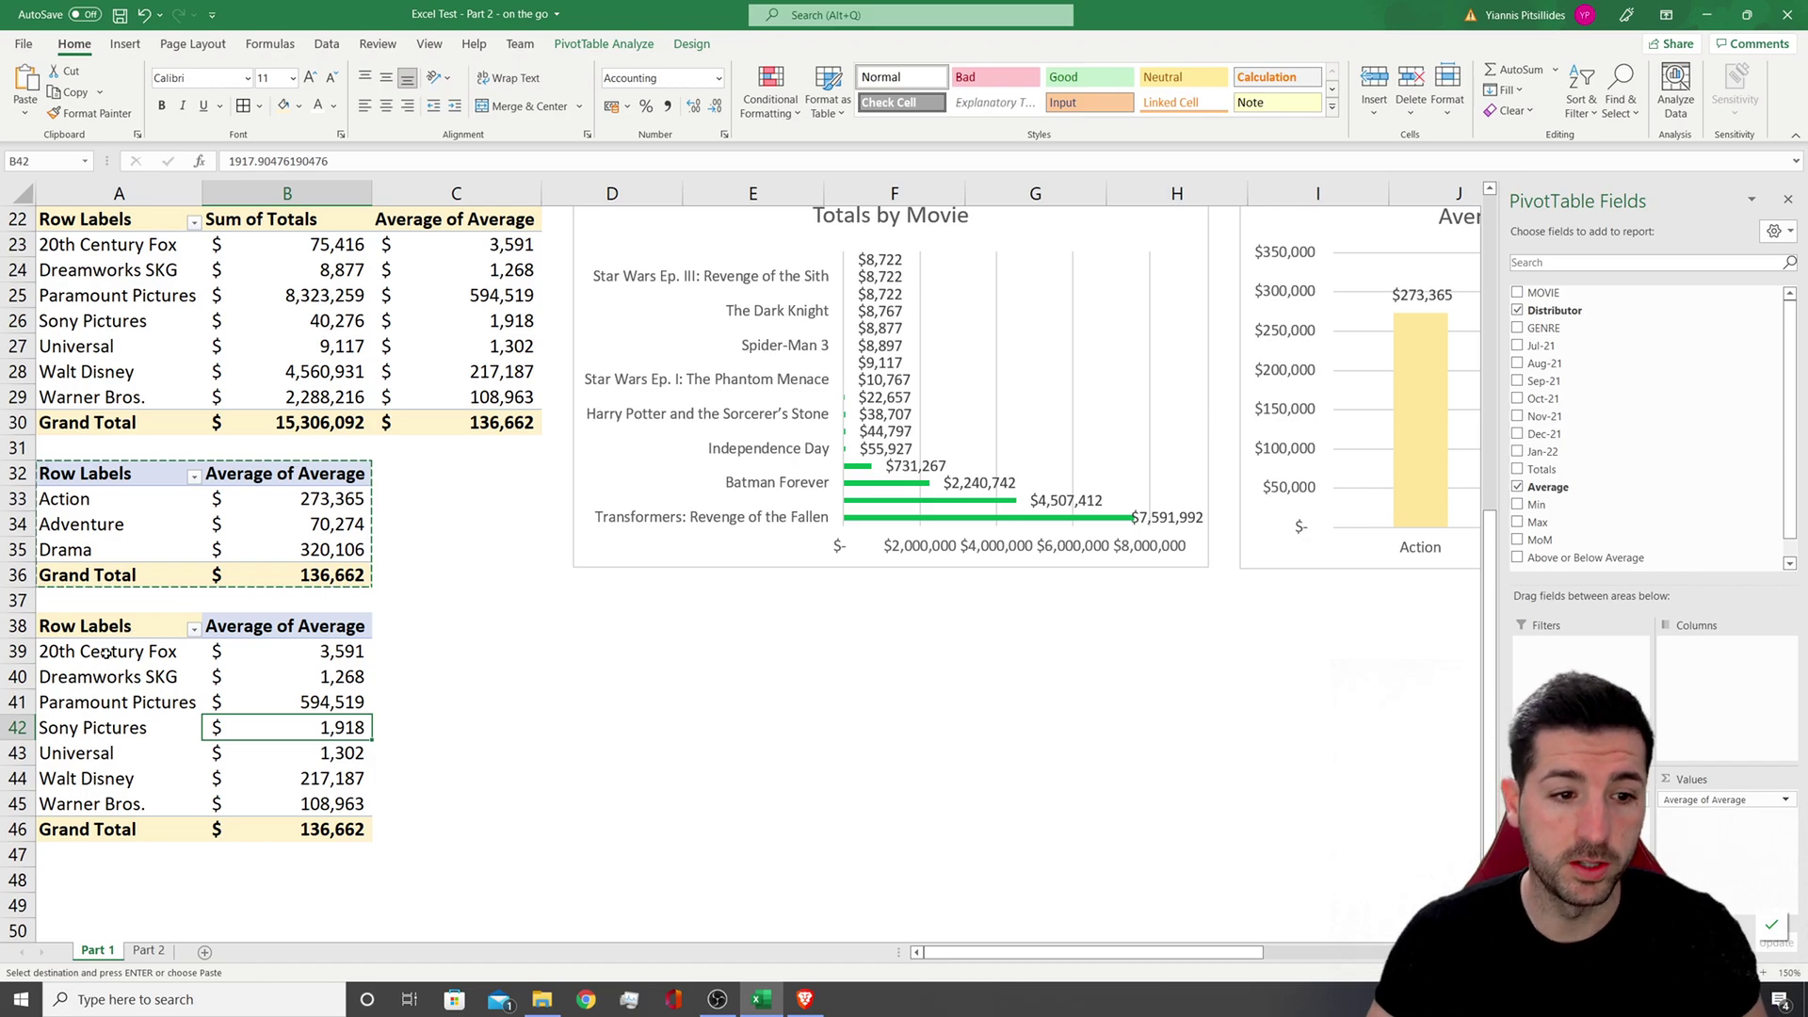
left_click(176, 678)
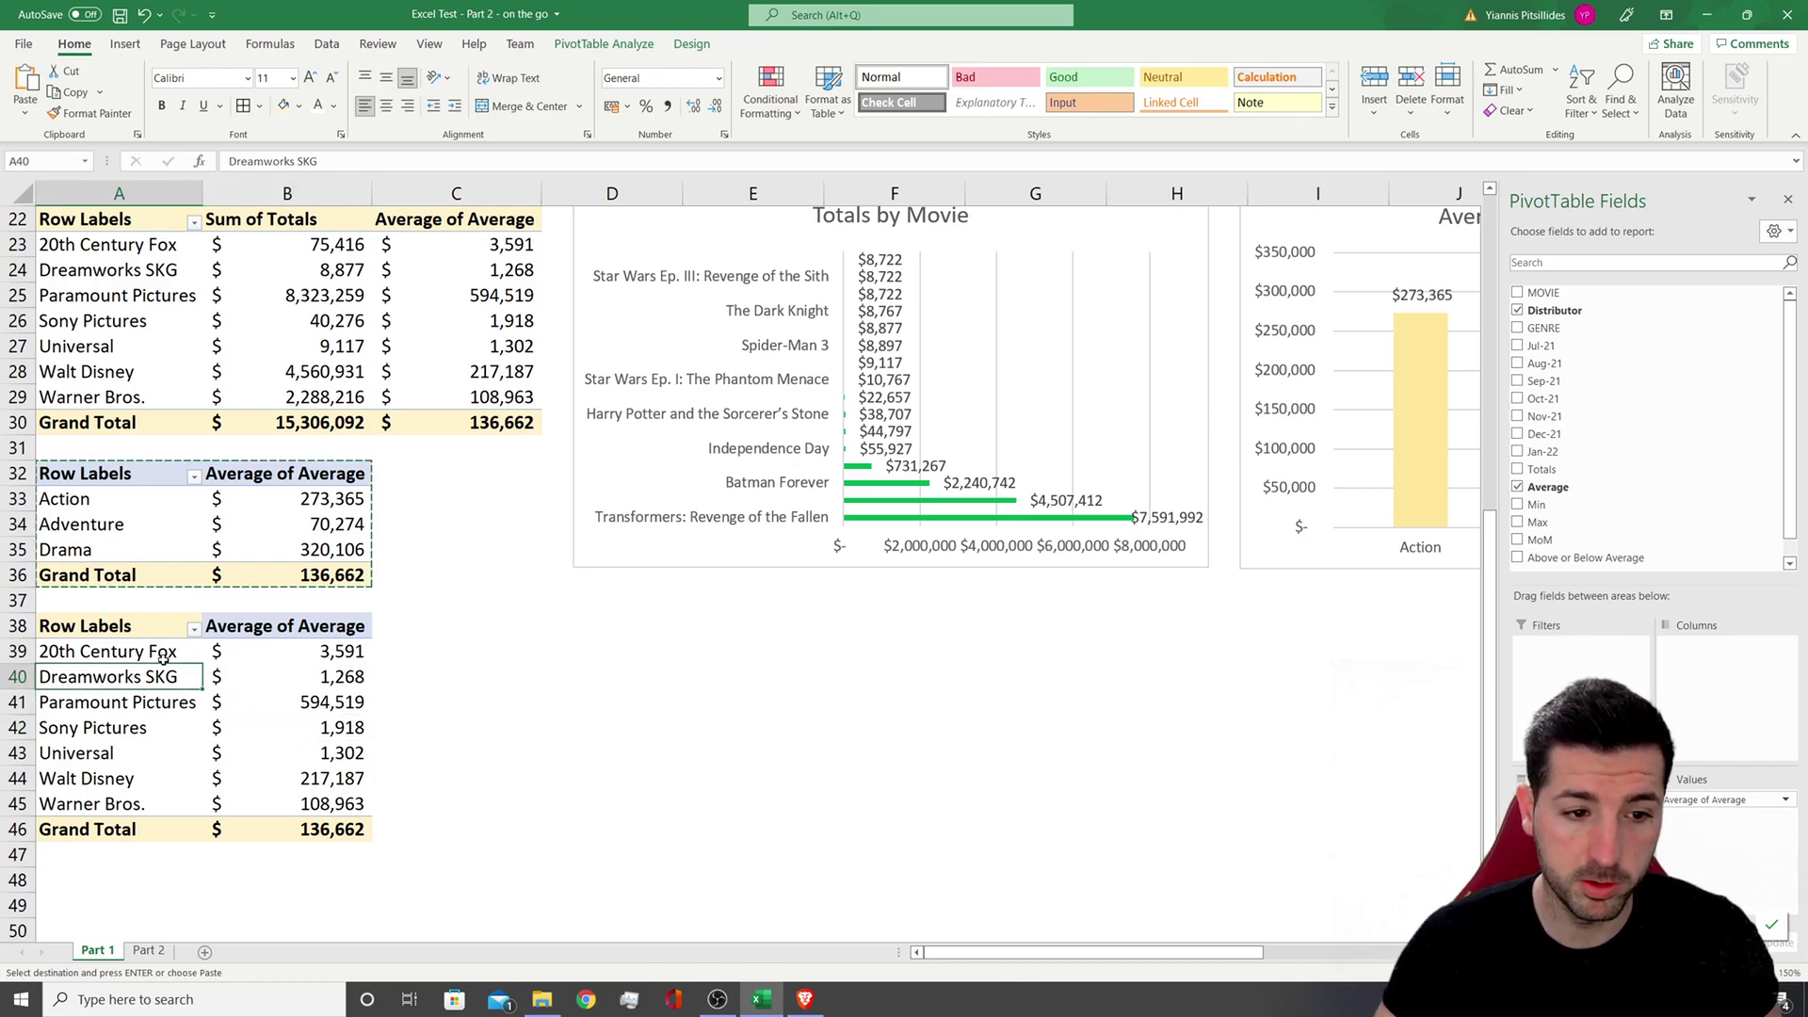
left_click(231, 694)
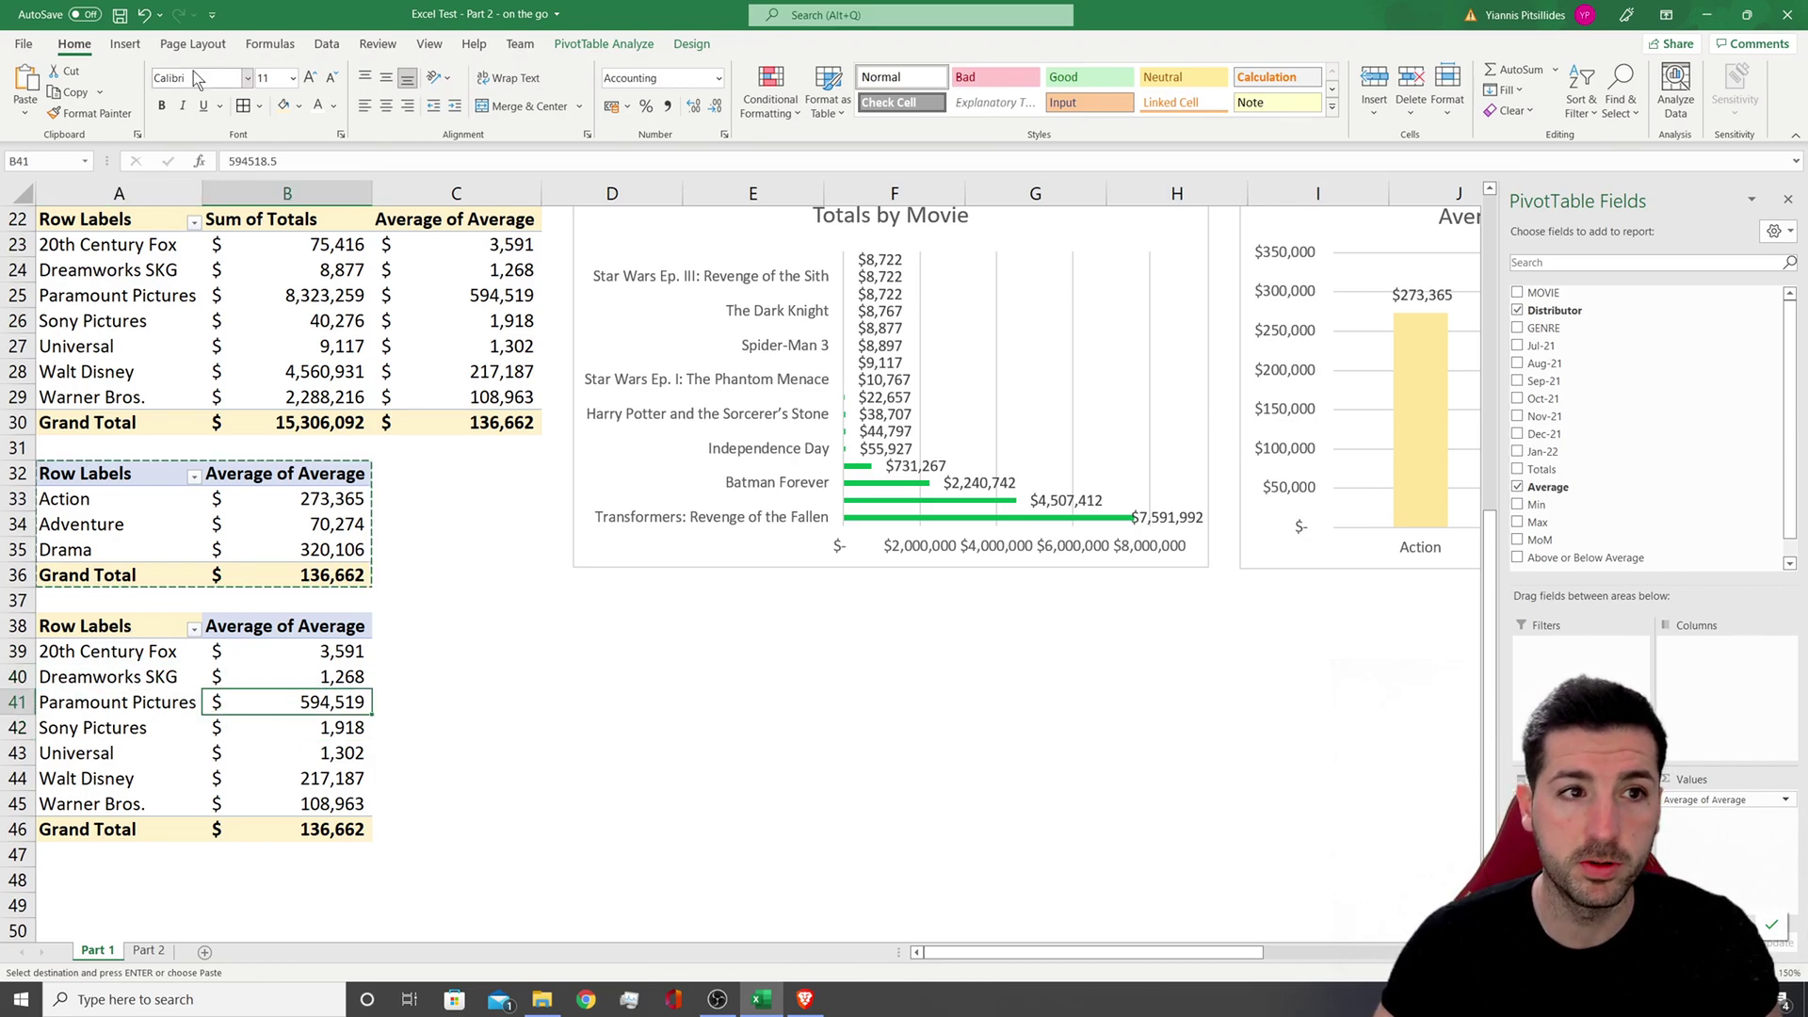
left_click(141, 48)
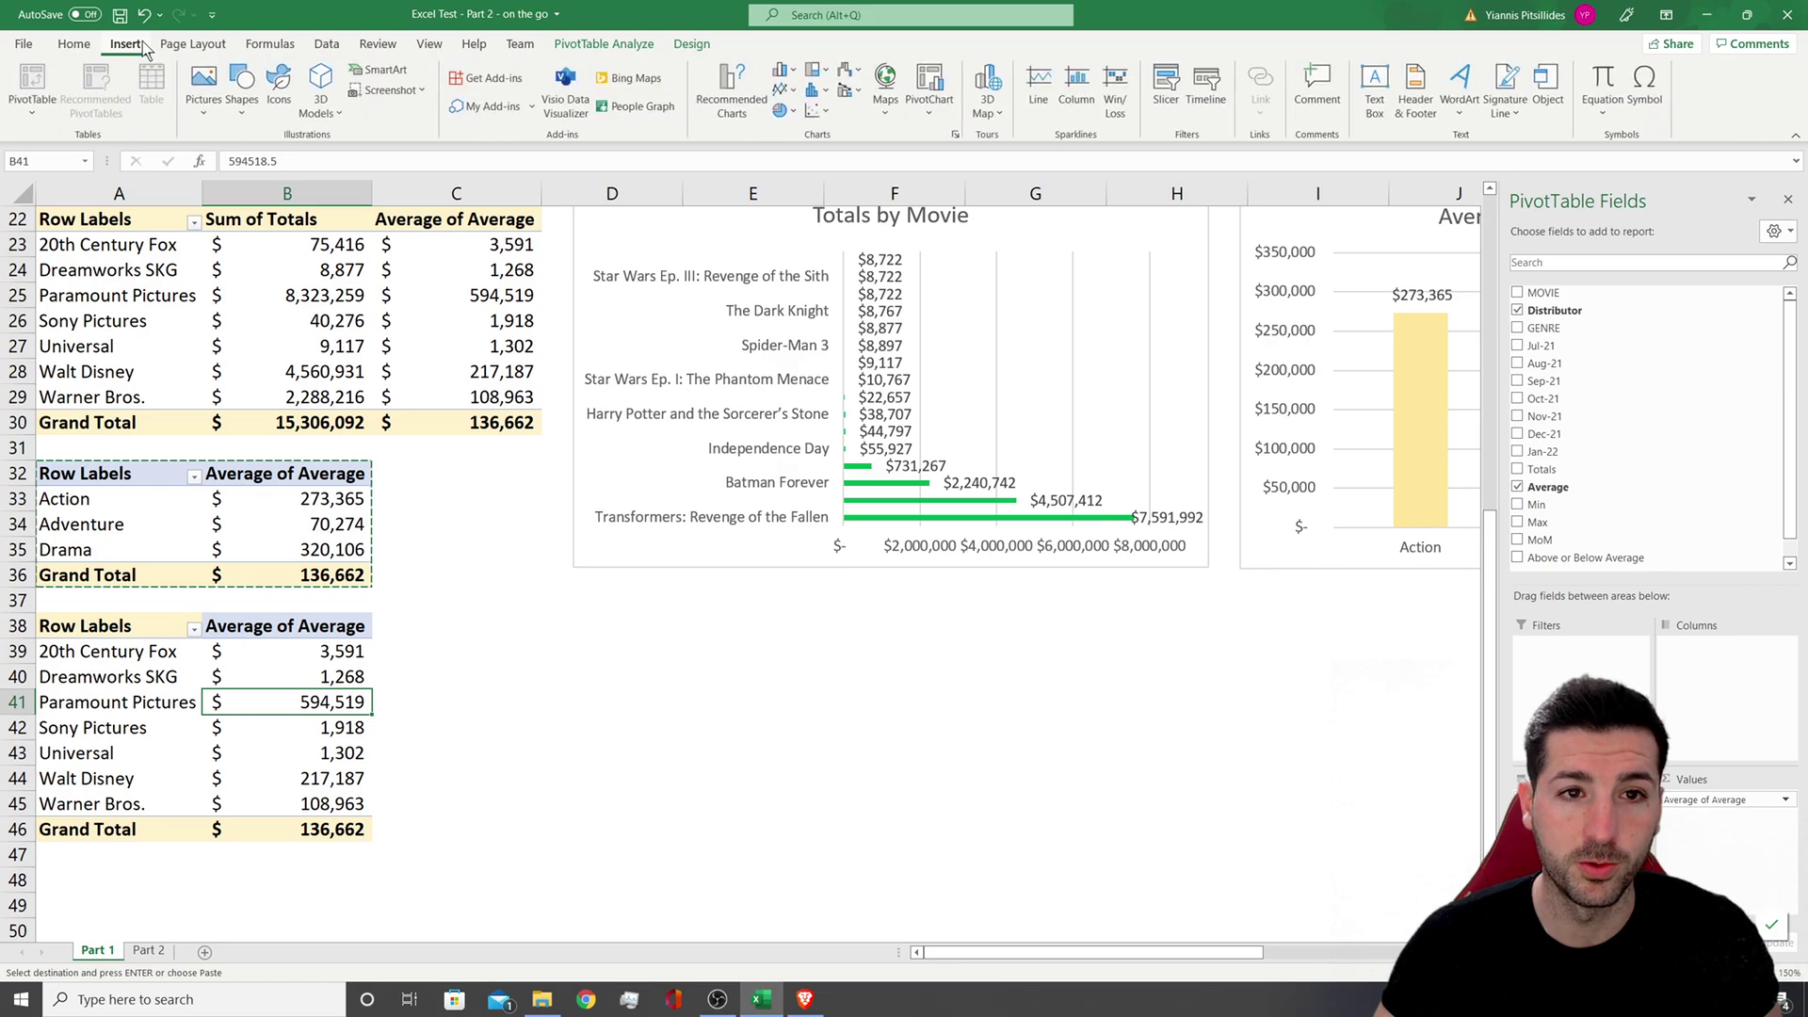
left_click(788, 110)
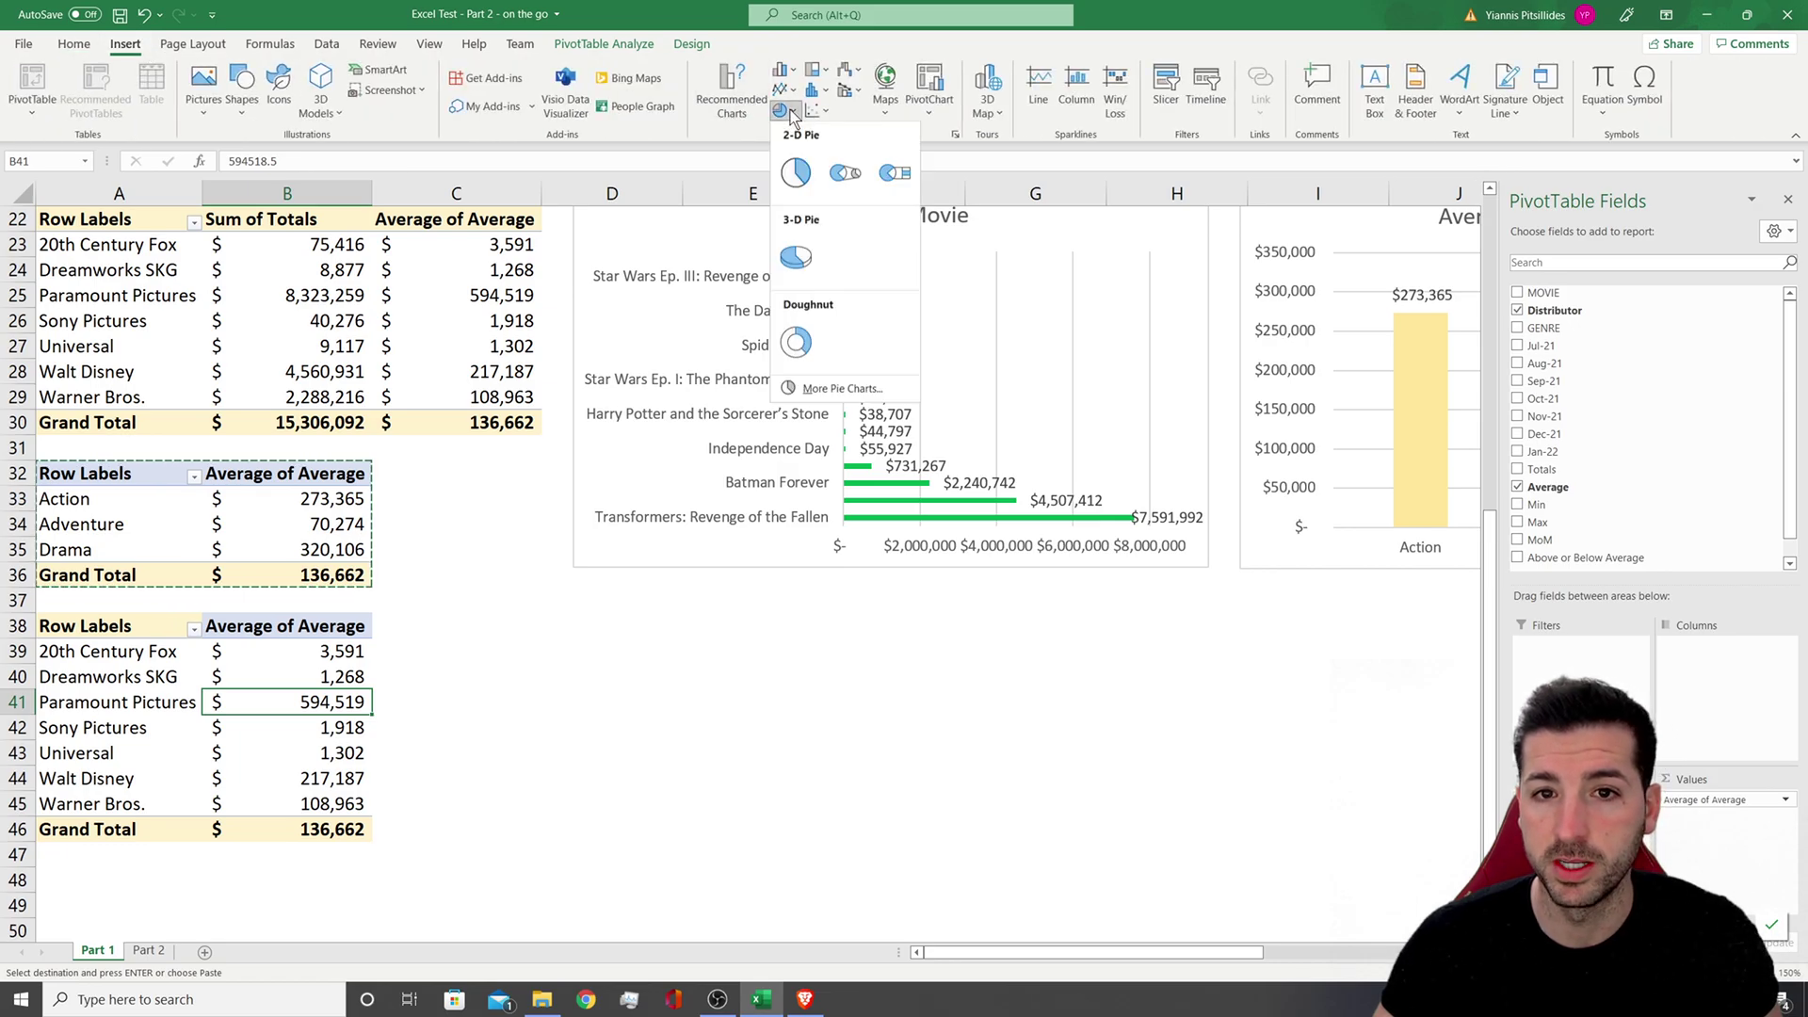
left_click(795, 172)
left_click_drag(843, 403, 980, 601)
Replace the pie chart's title with "Average Value b Distributor" and hide all field buttons on the chart
double_click(893, 639)
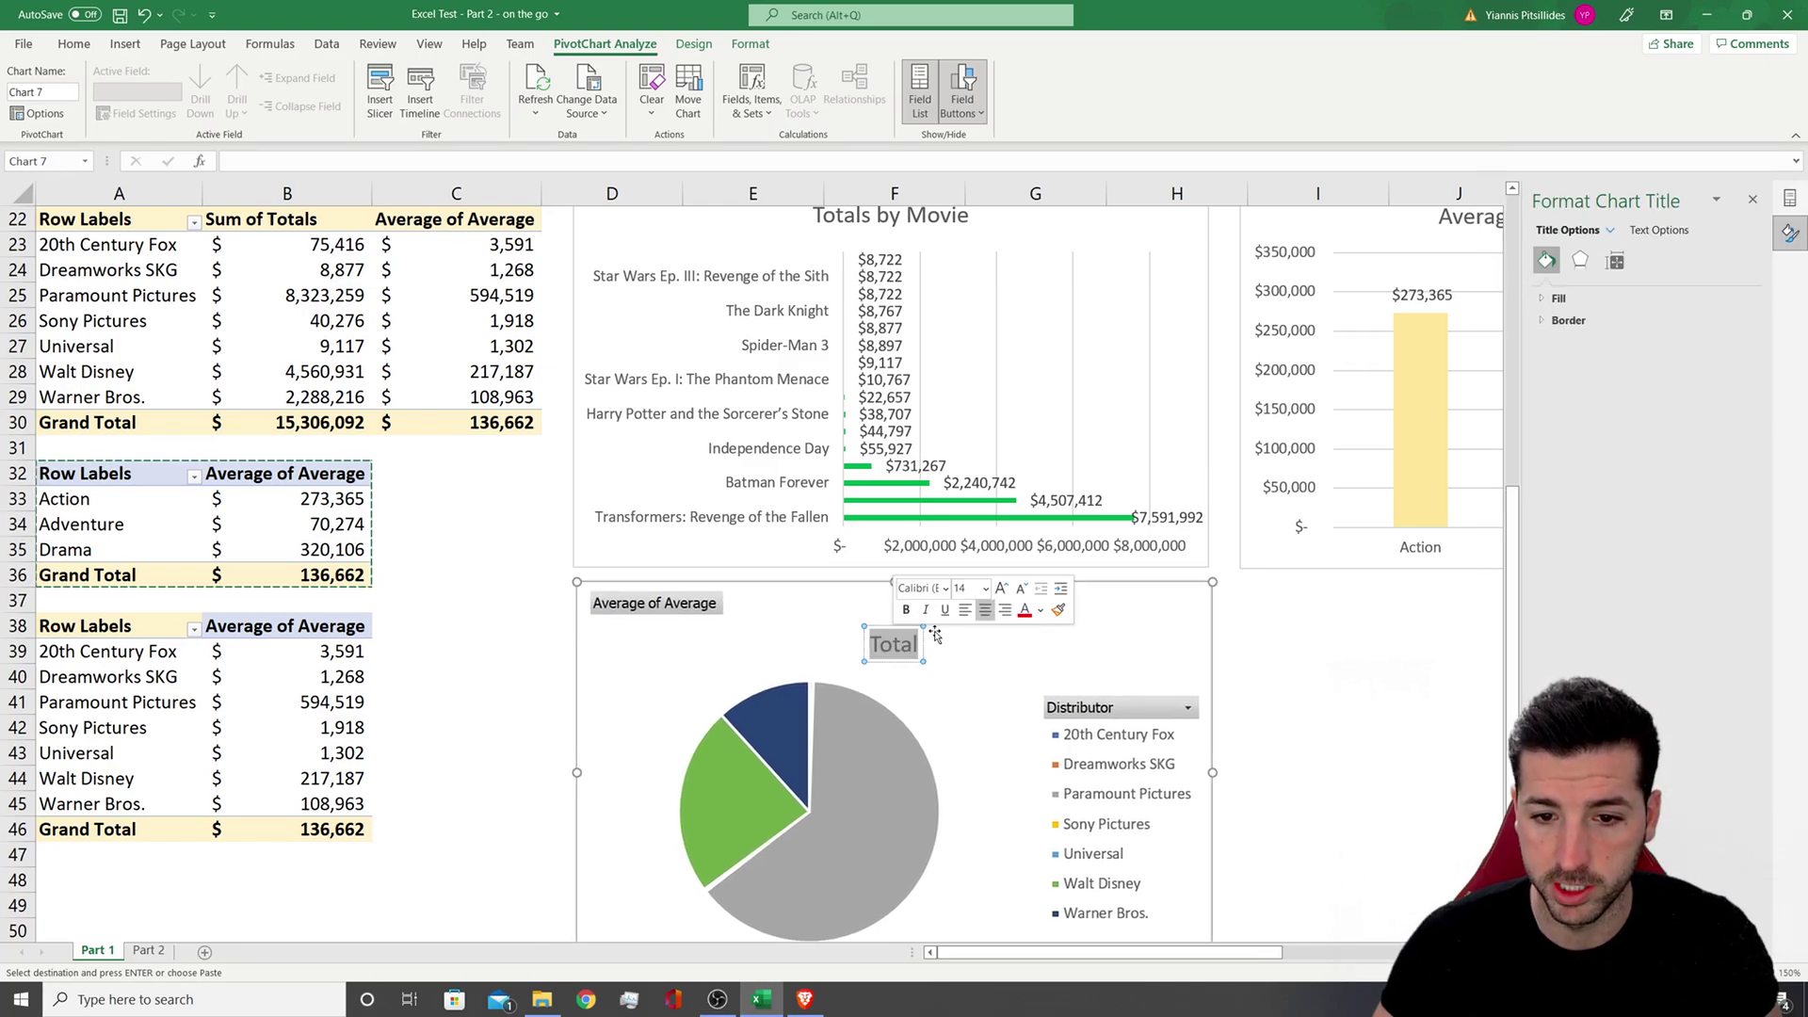
type("A")
scroll(933, 631, "down", 1)
type("verage Valy")
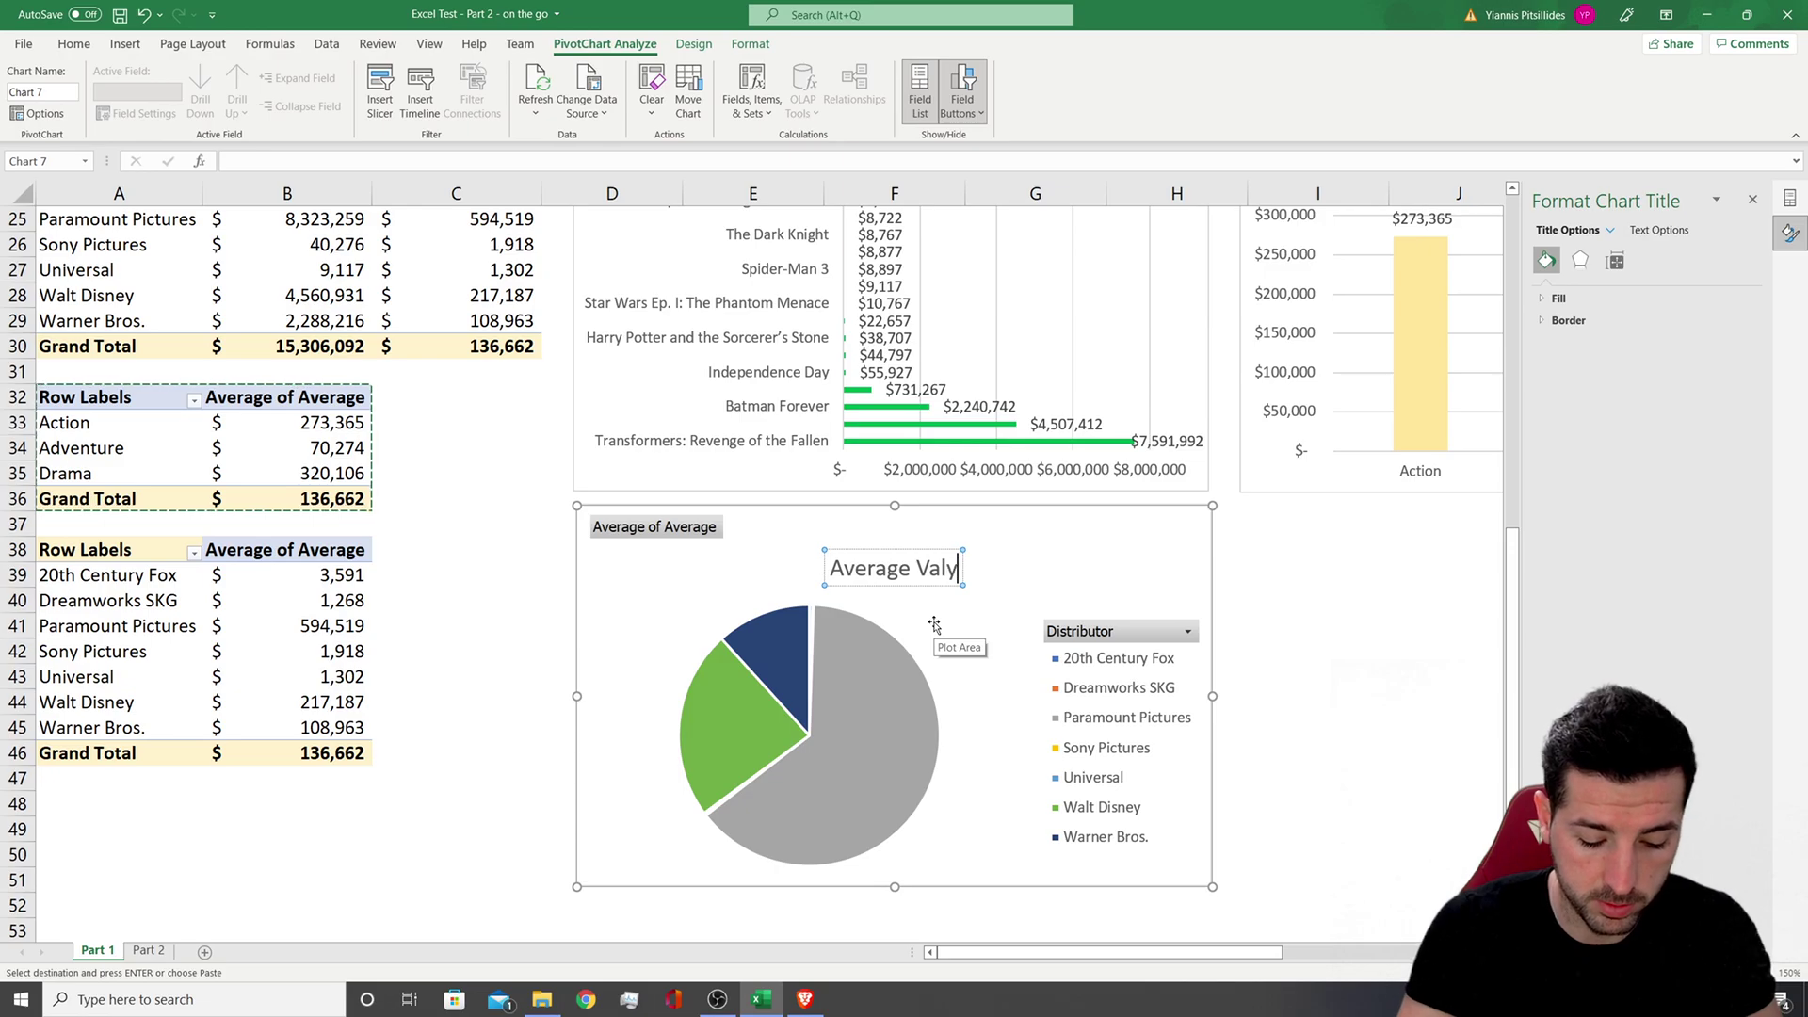
key("BackSpace")
type("ue by")
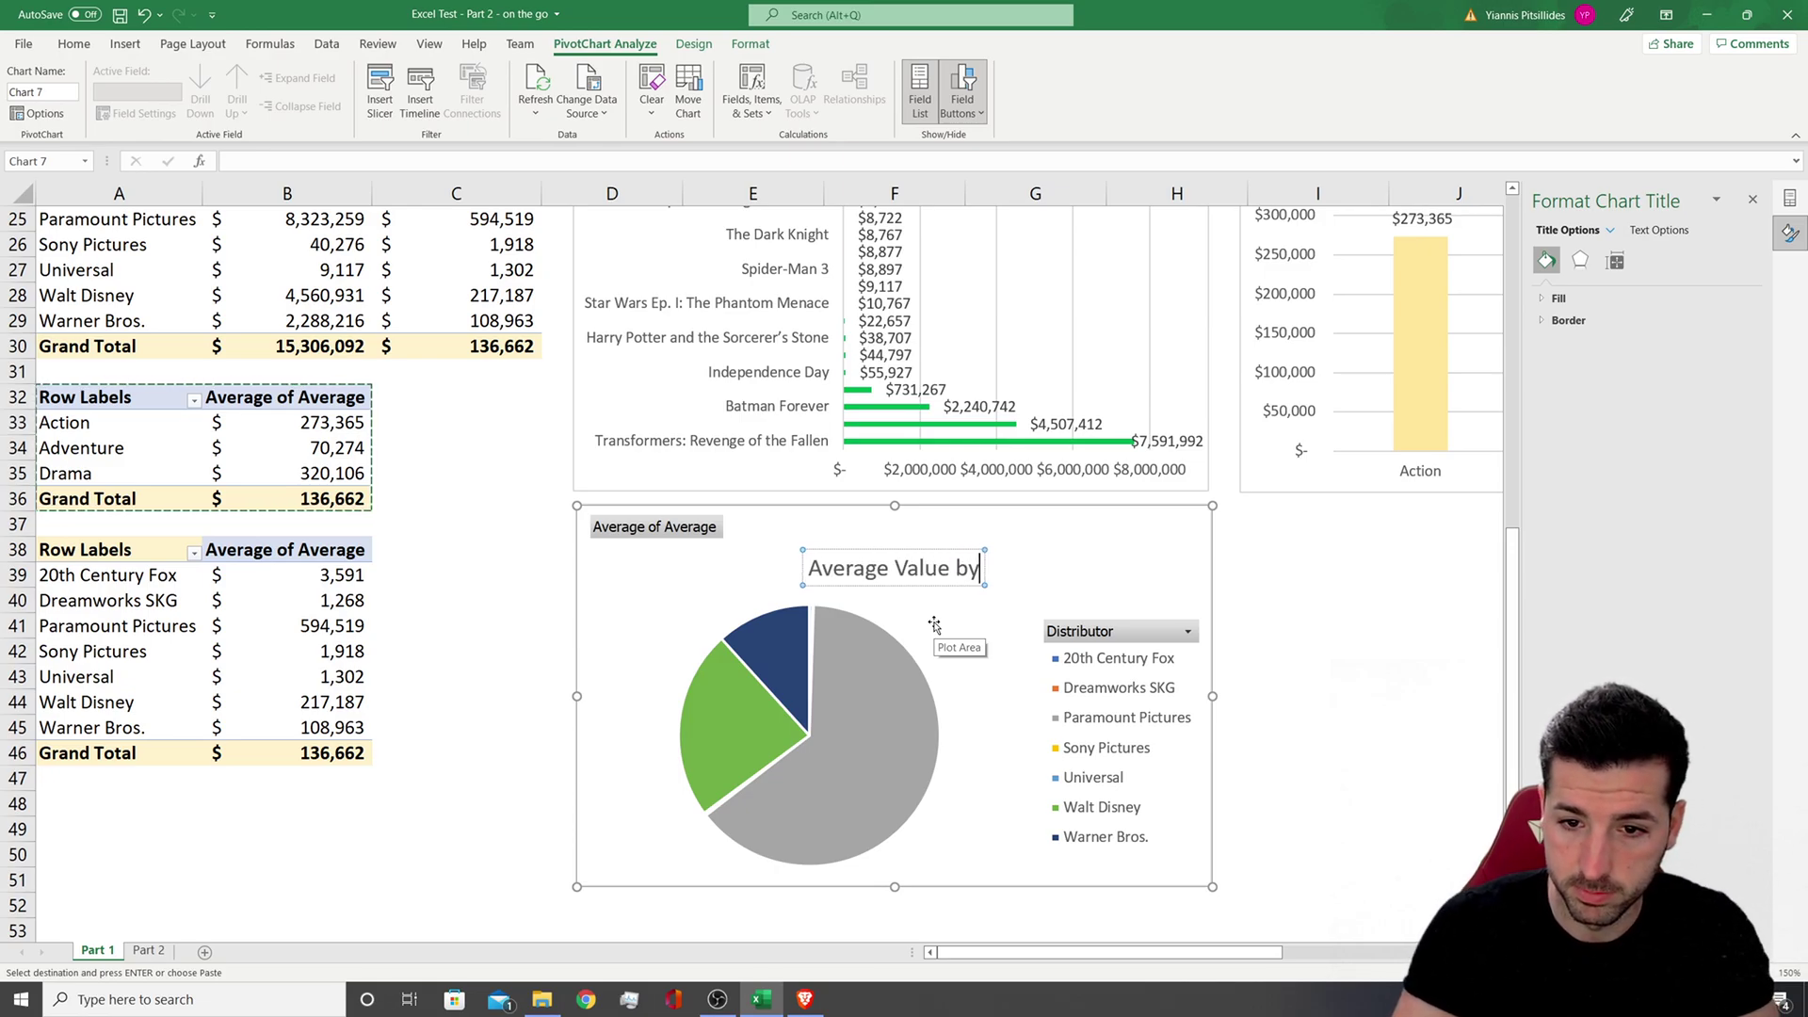
key("BackSpace")
type("Distriv")
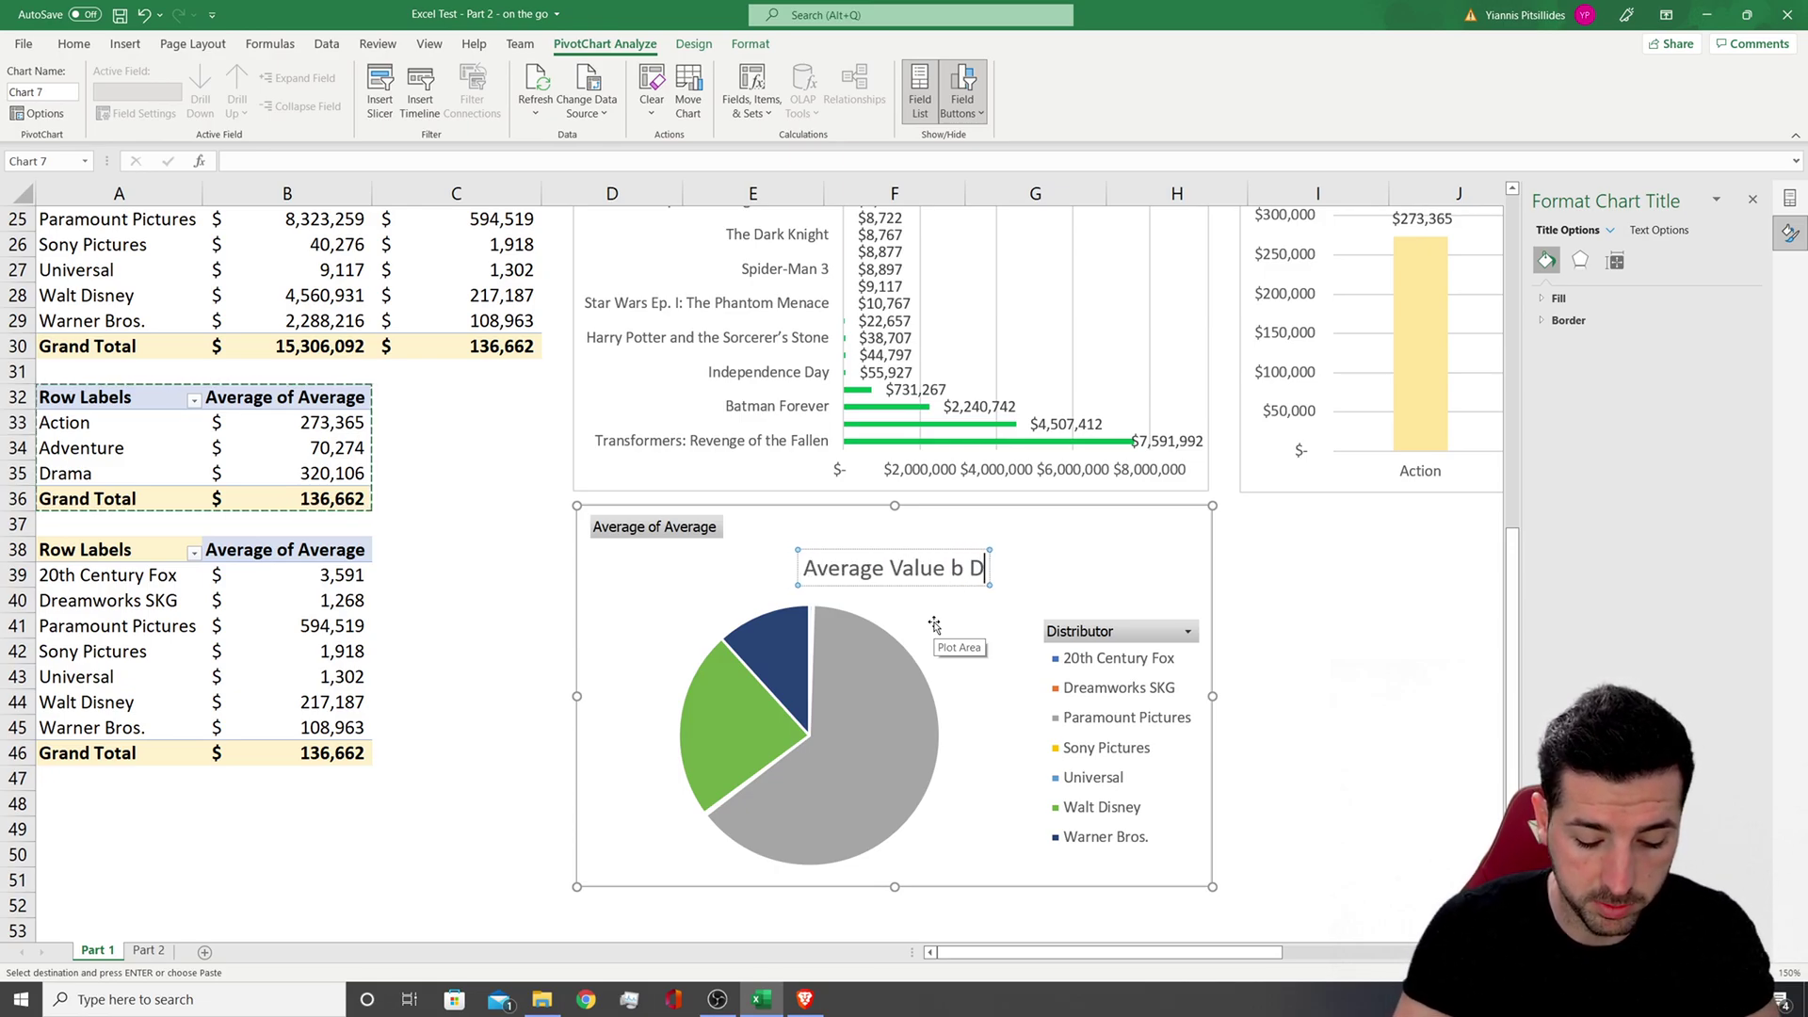
type("utor")
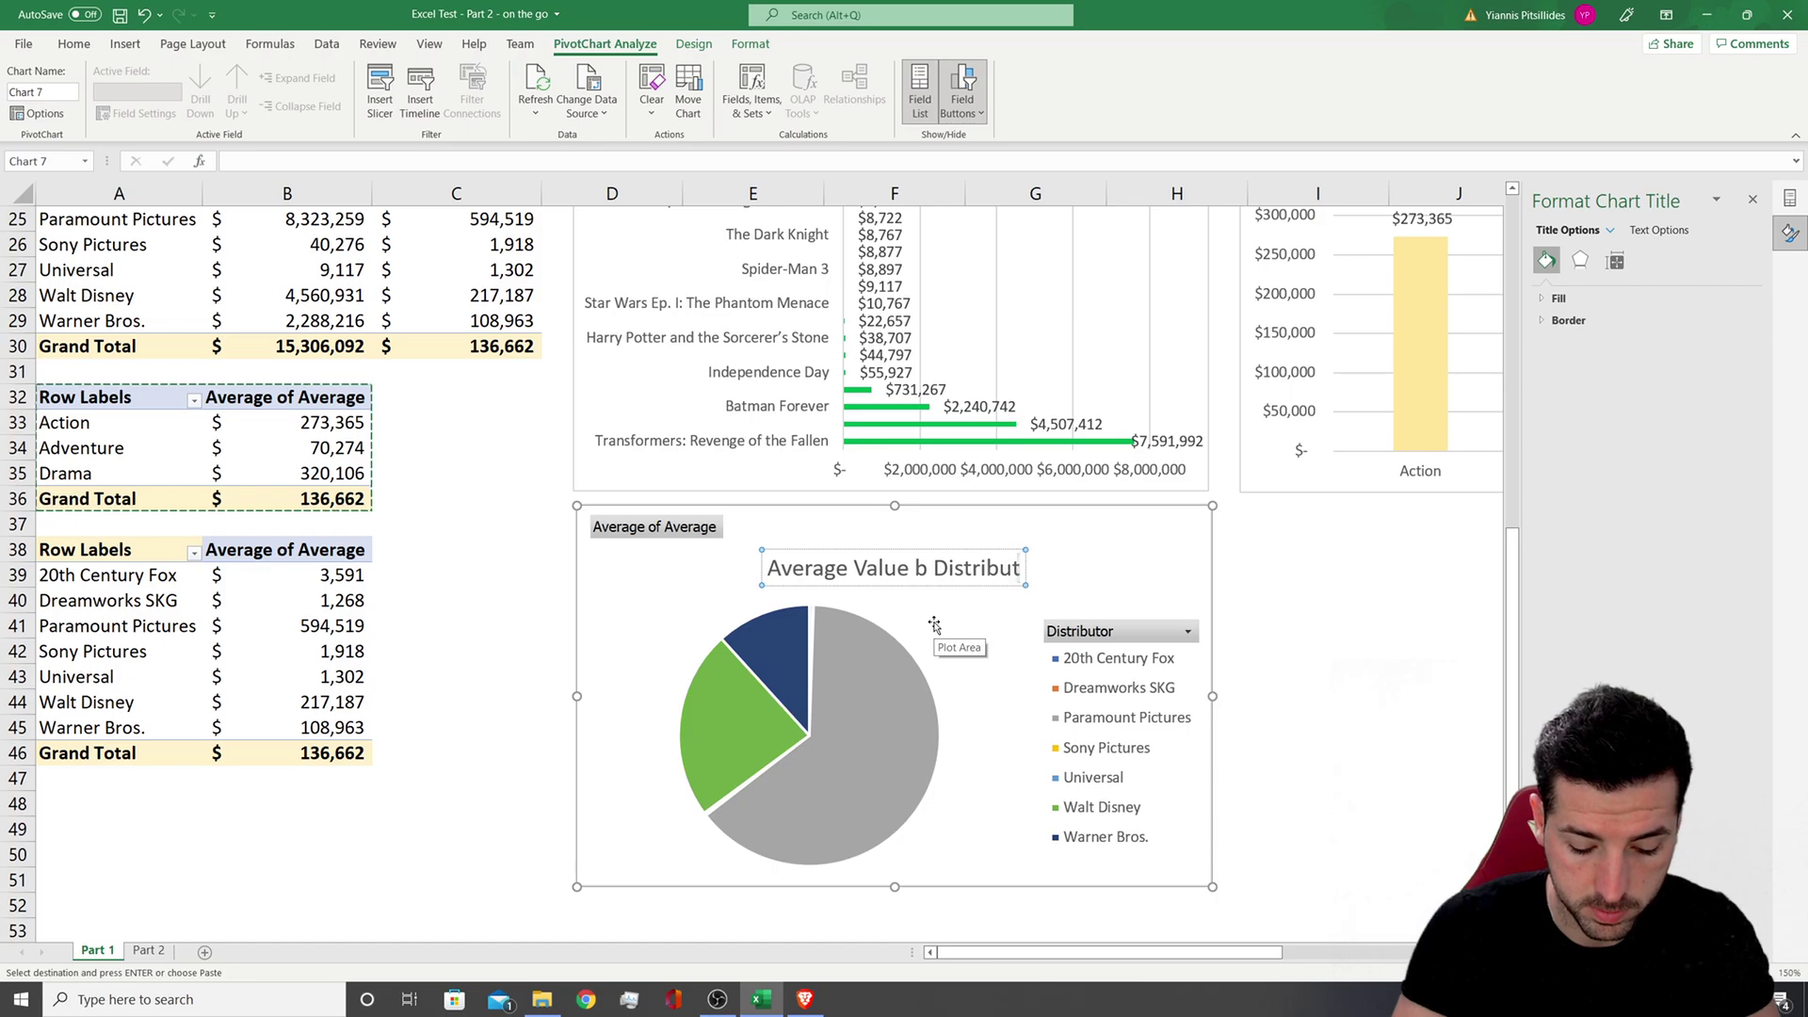
right_click(687, 536)
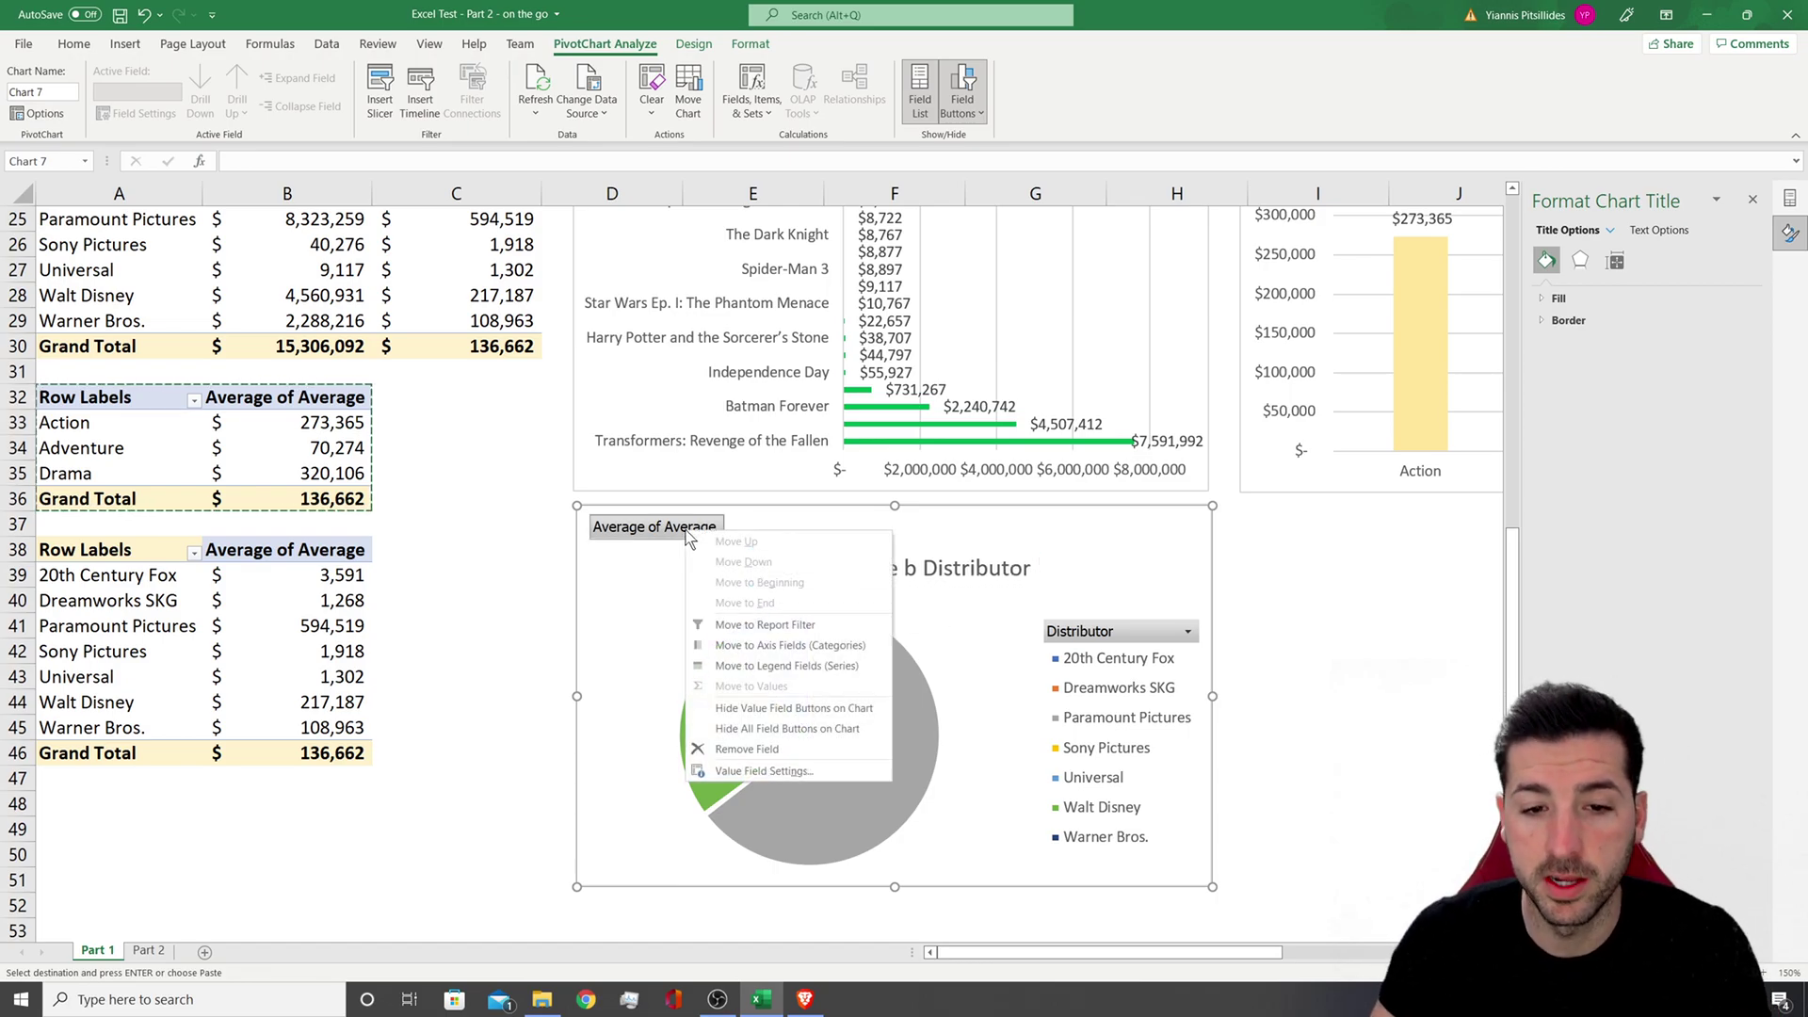
left_click(774, 733)
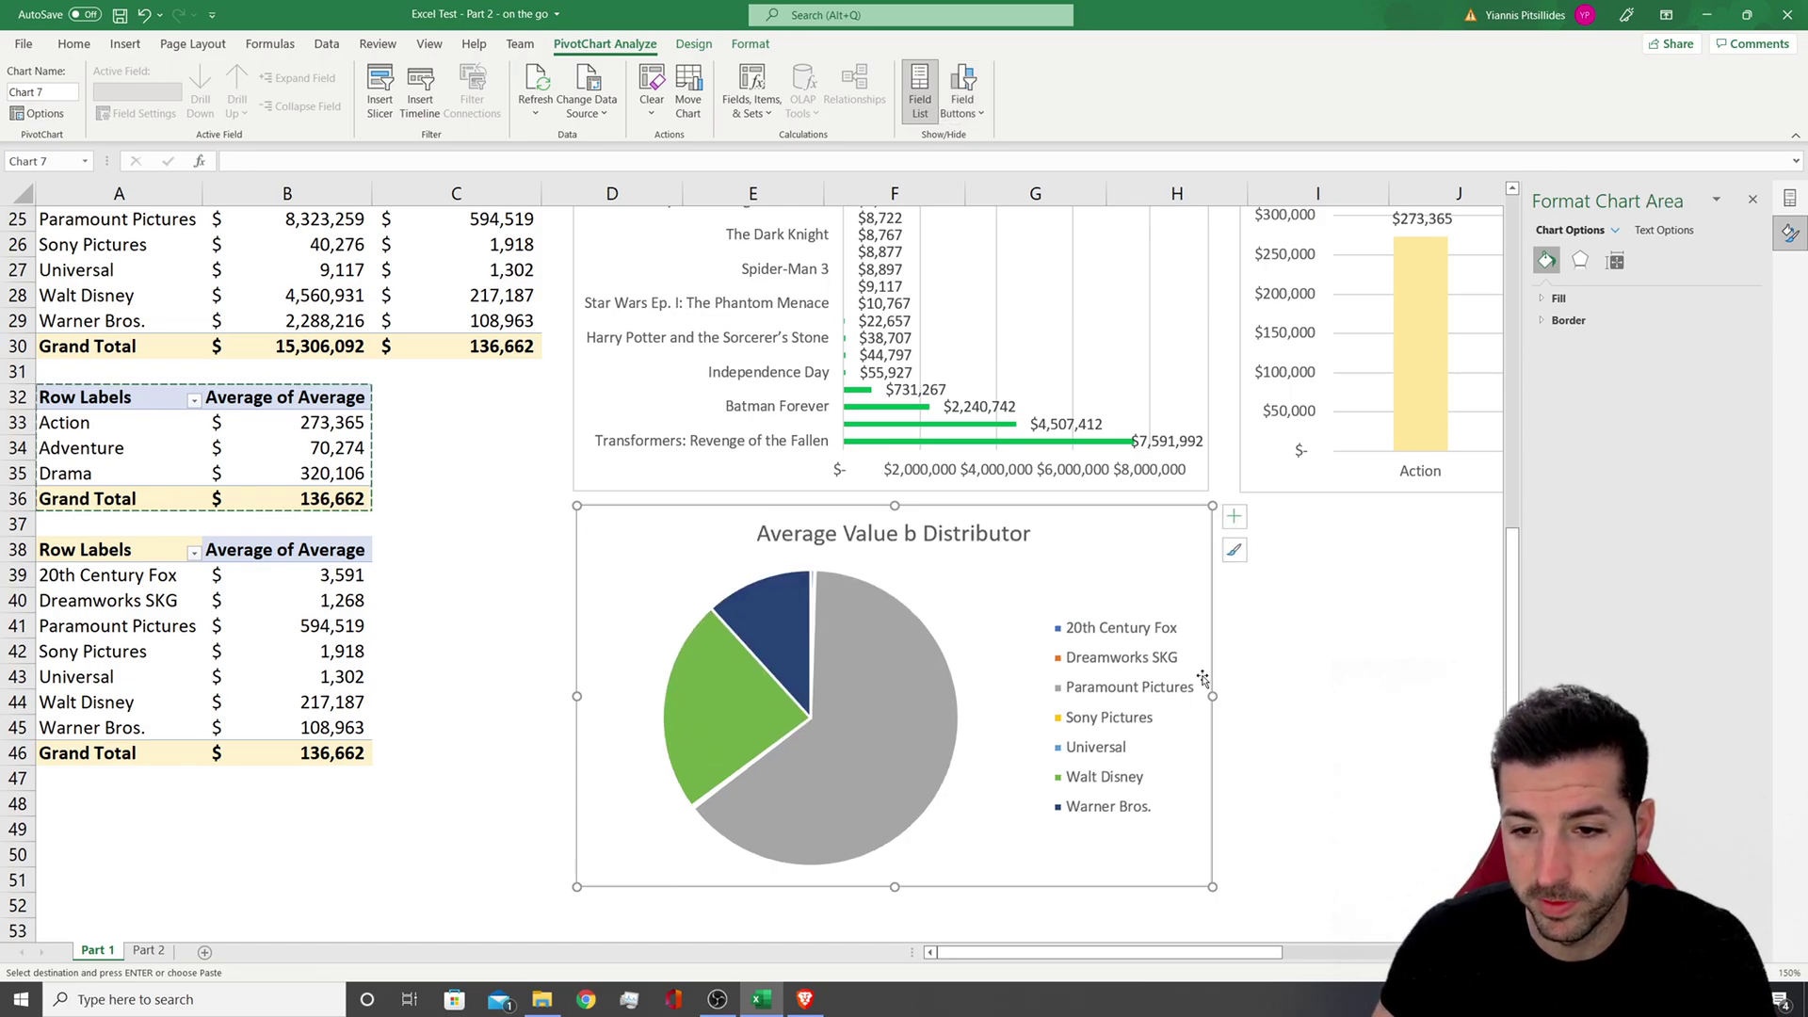
Change only the Paramount Pictures slice of the pie chart to a very light blue fill
left_click(859, 685)
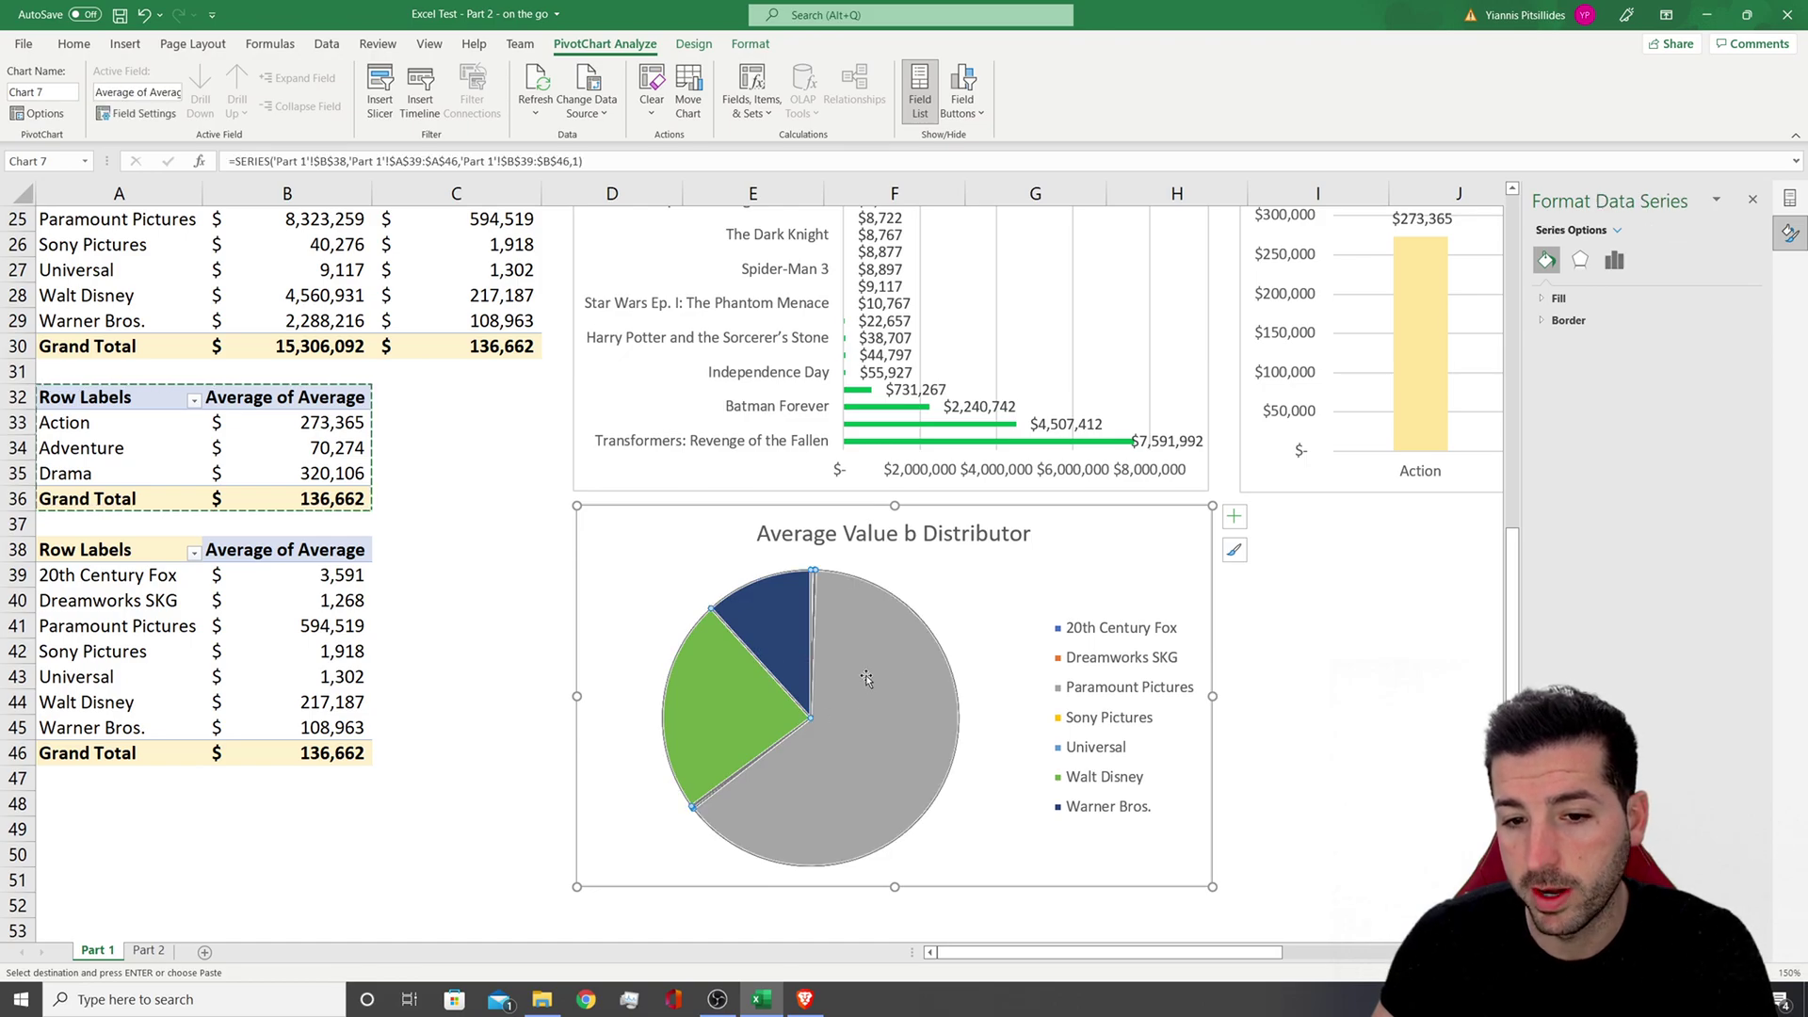
right_click(859, 684)
left_click(859, 685)
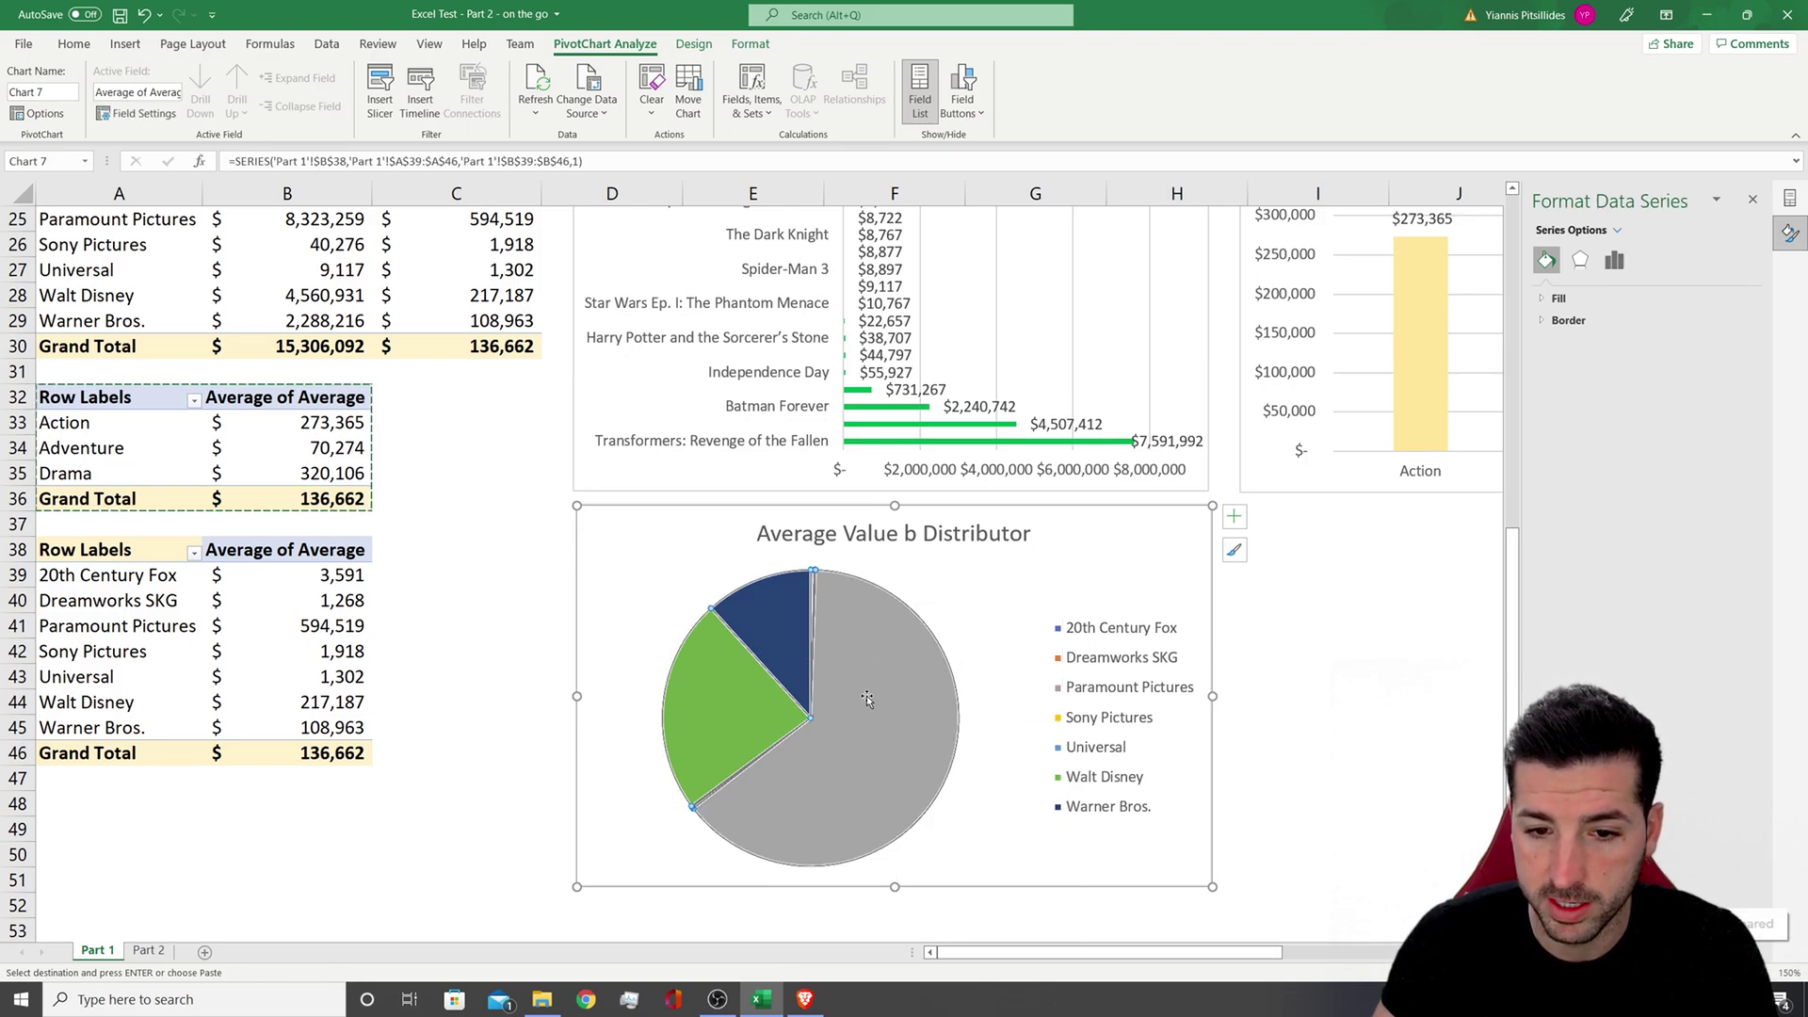
left_click(862, 692)
right_click(864, 695)
left_click(917, 641)
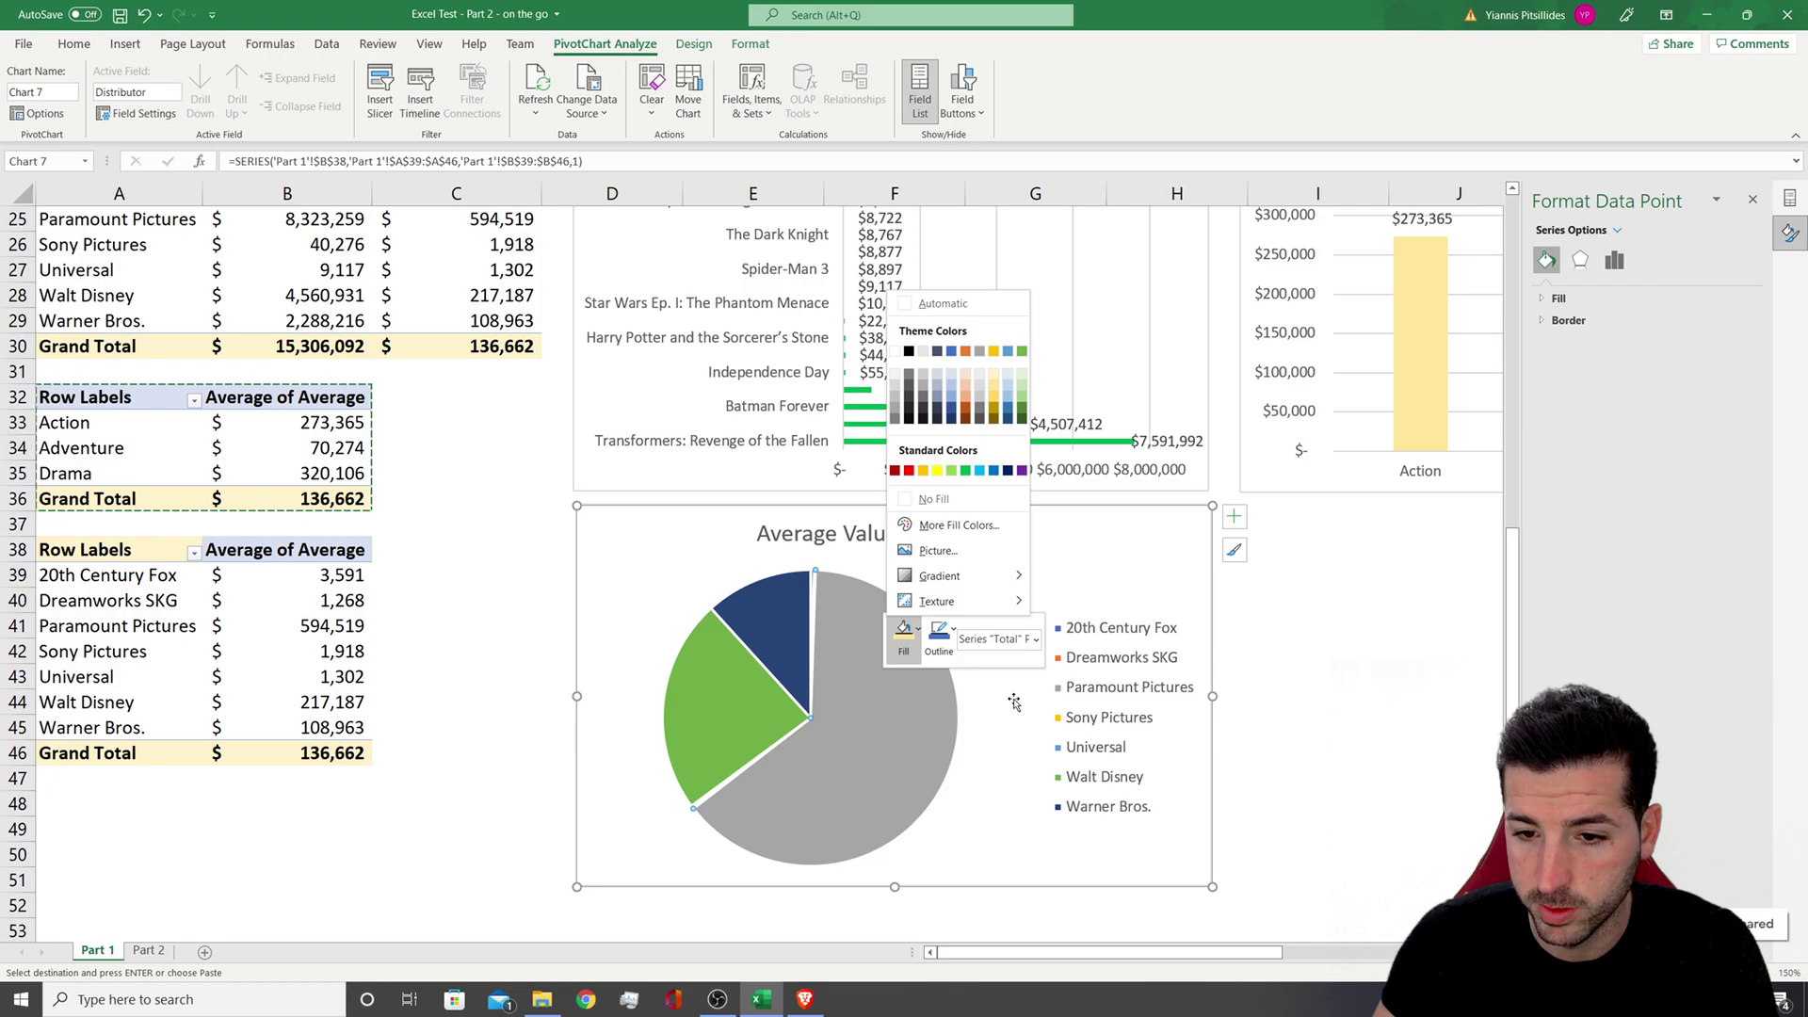
left_click(1011, 383)
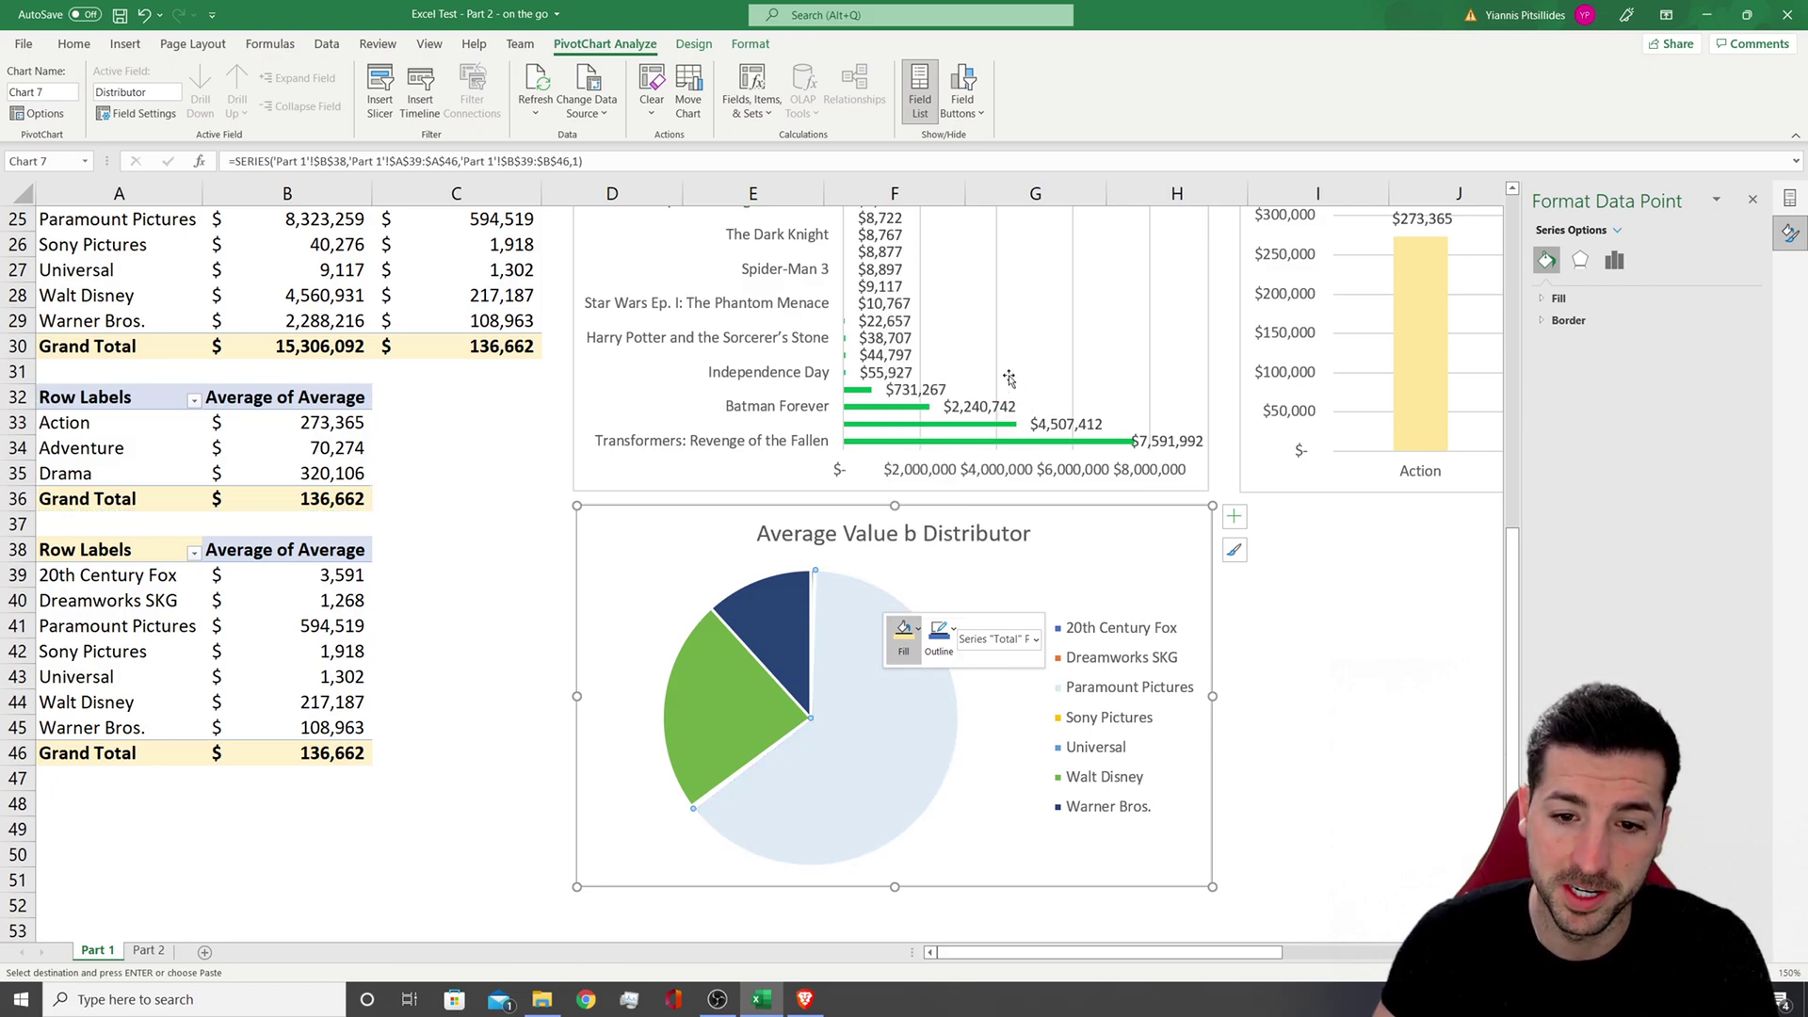
left_click(1422, 651)
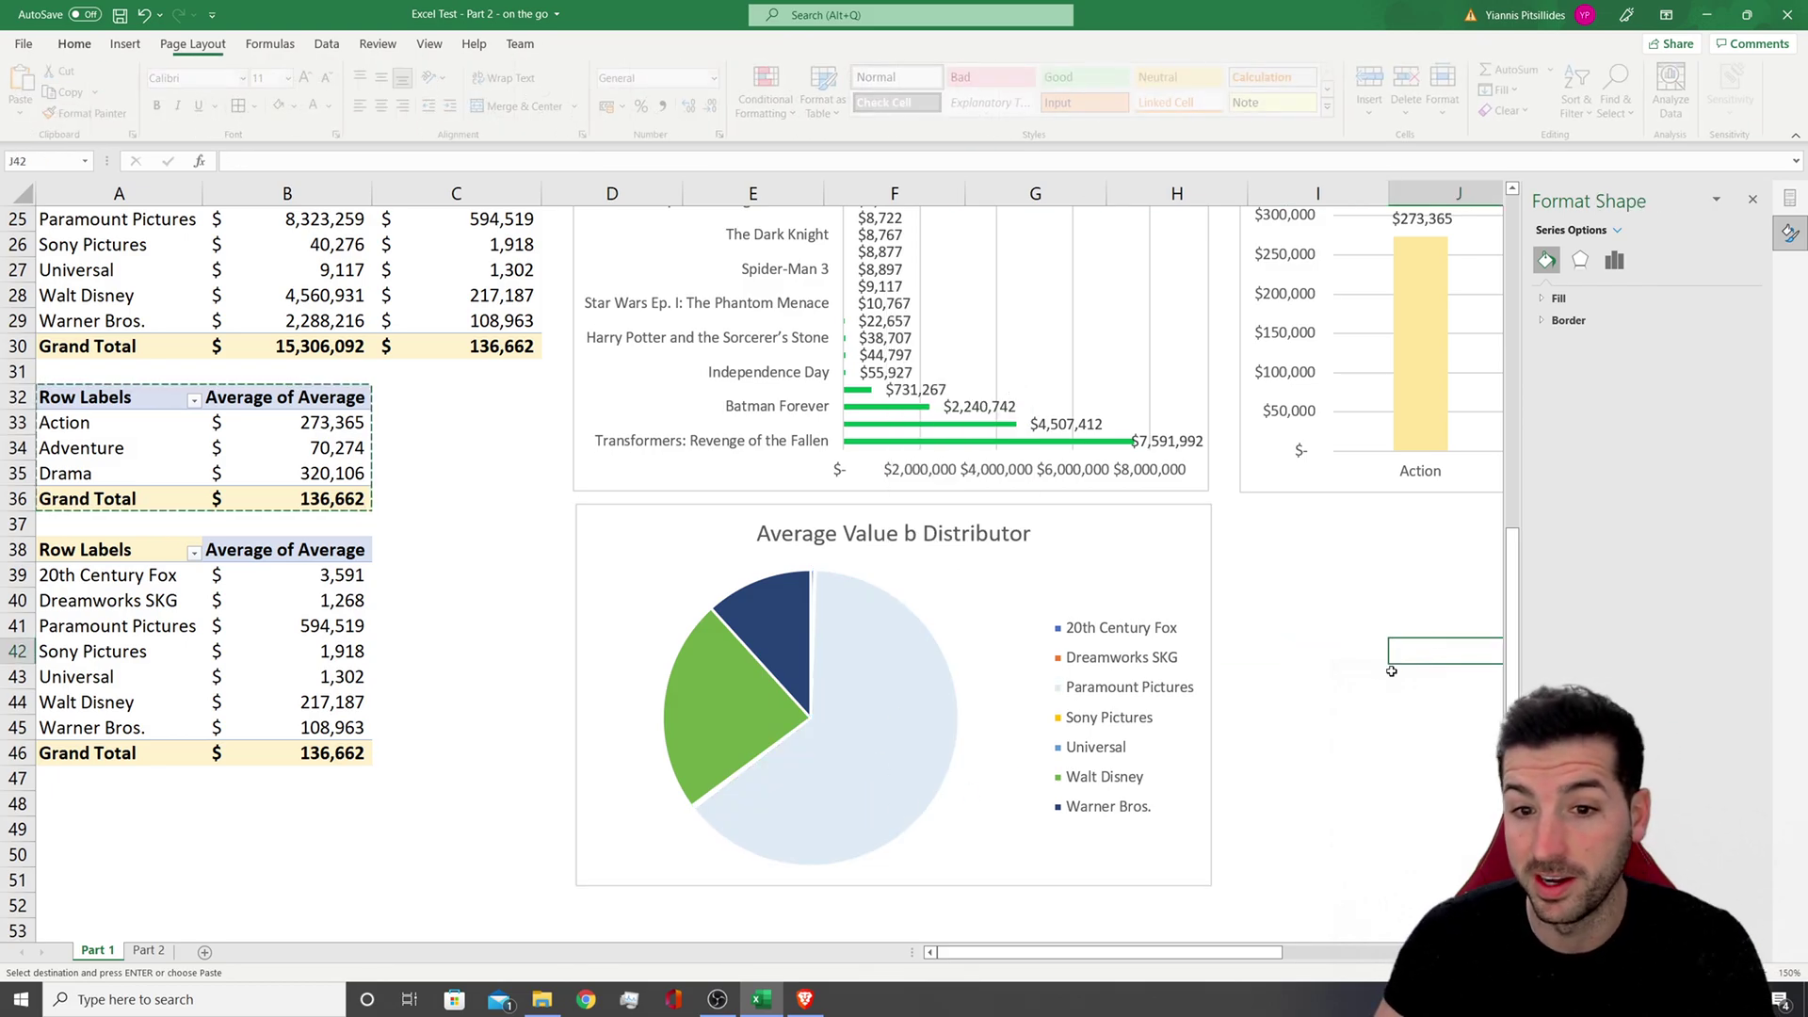
Correct the pie chart's title to "Average Value by Distributor"
left_click(904, 535)
left_click(913, 534)
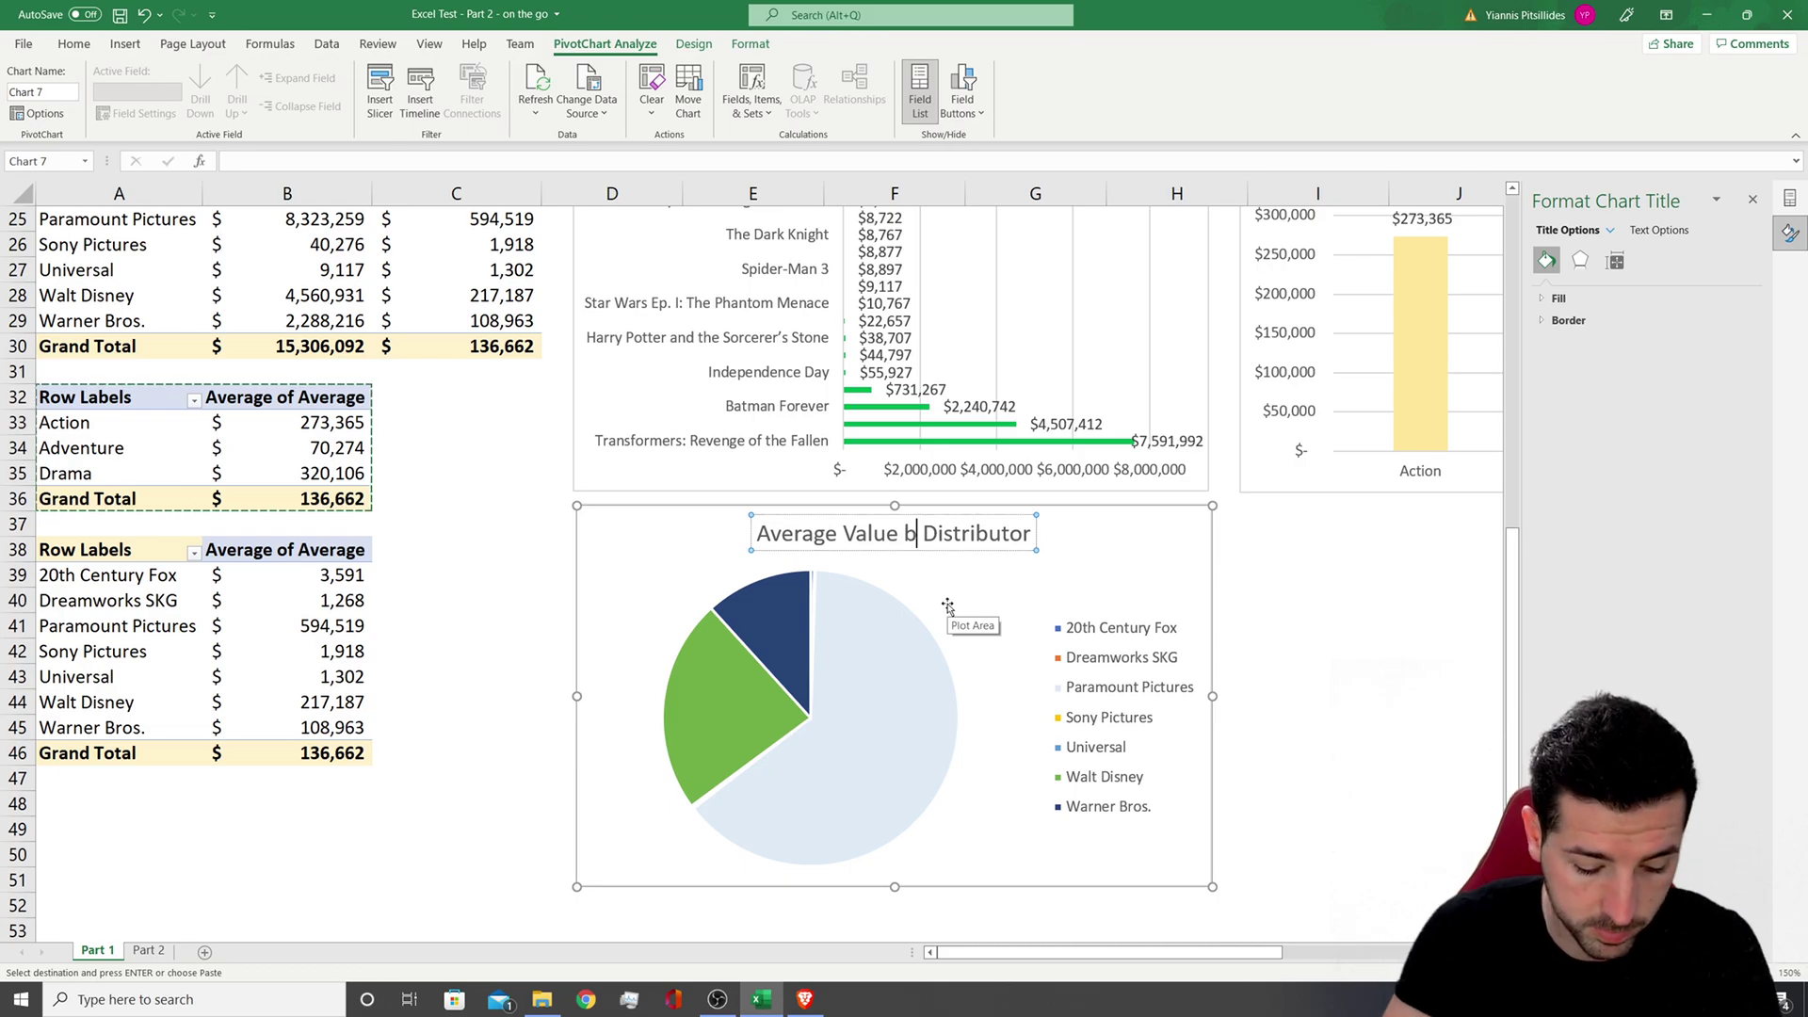
type("t")
key("BackSpace")
type("y")
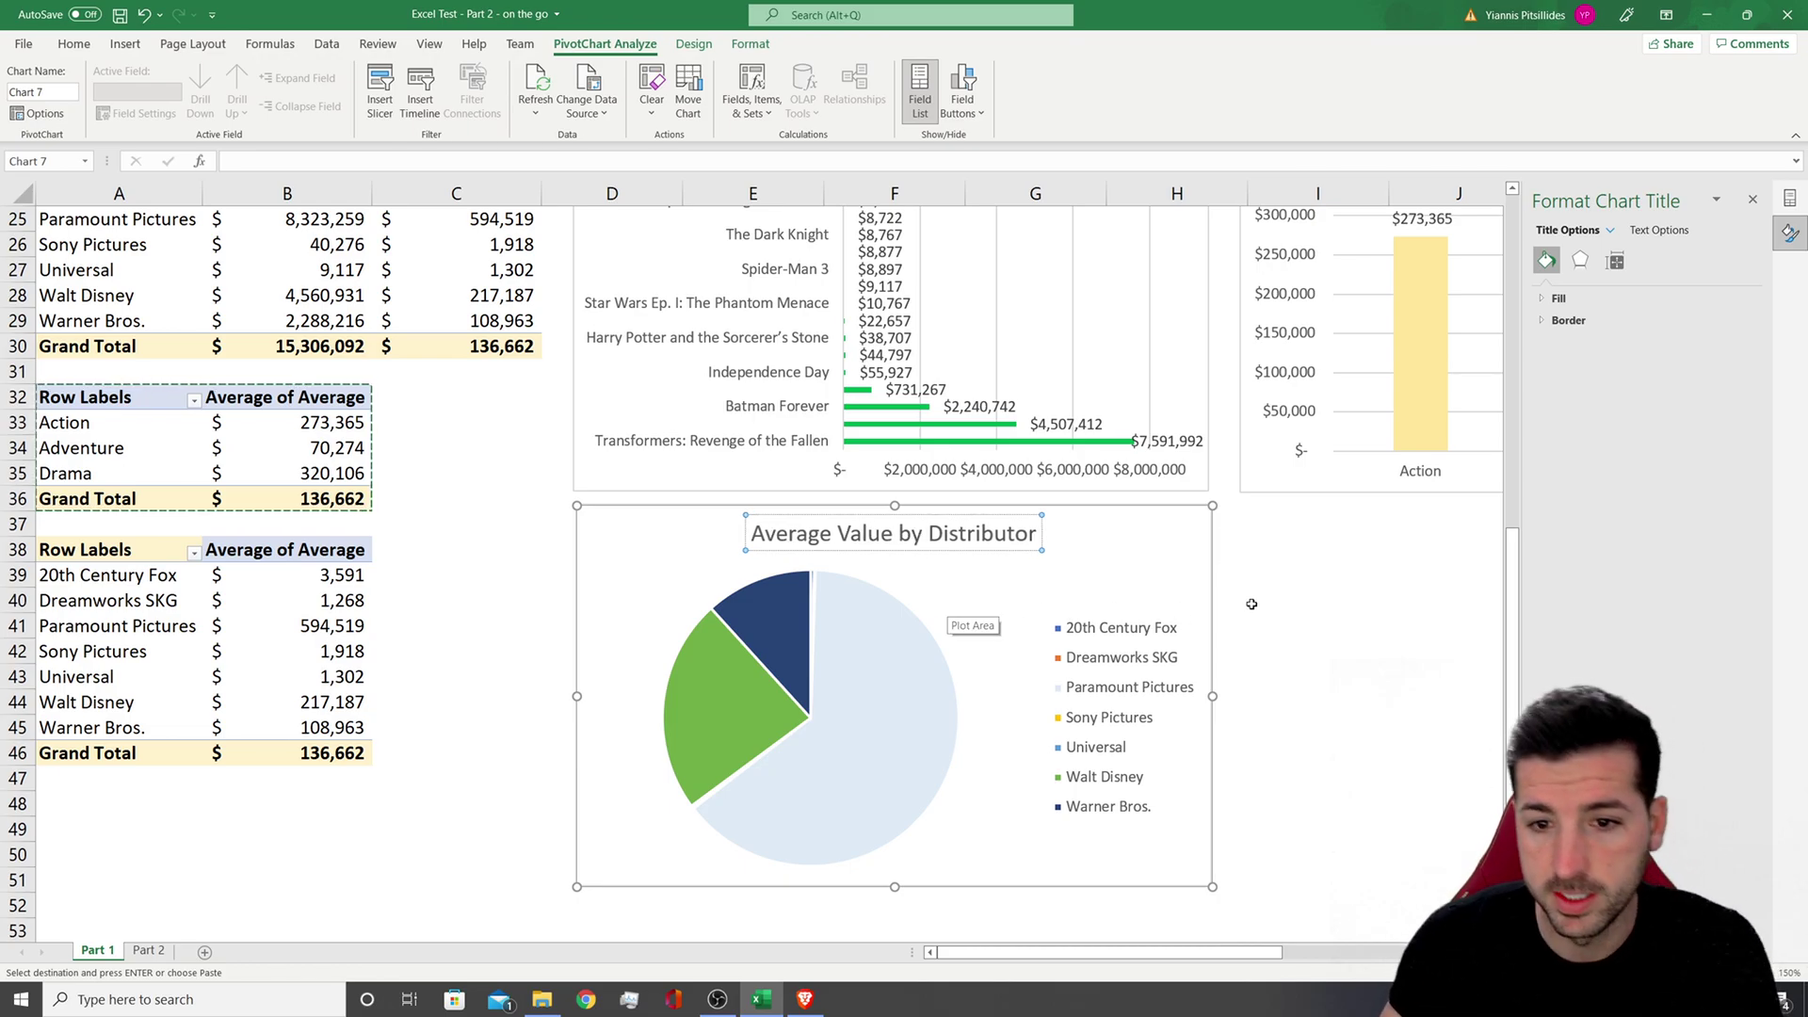
left_click(1319, 603)
Move the Instructions text box below the Average Value by Genre chart, beside the pie chart, leaving a small gap beneath the column chart
scroll(1234, 876, "up", 3)
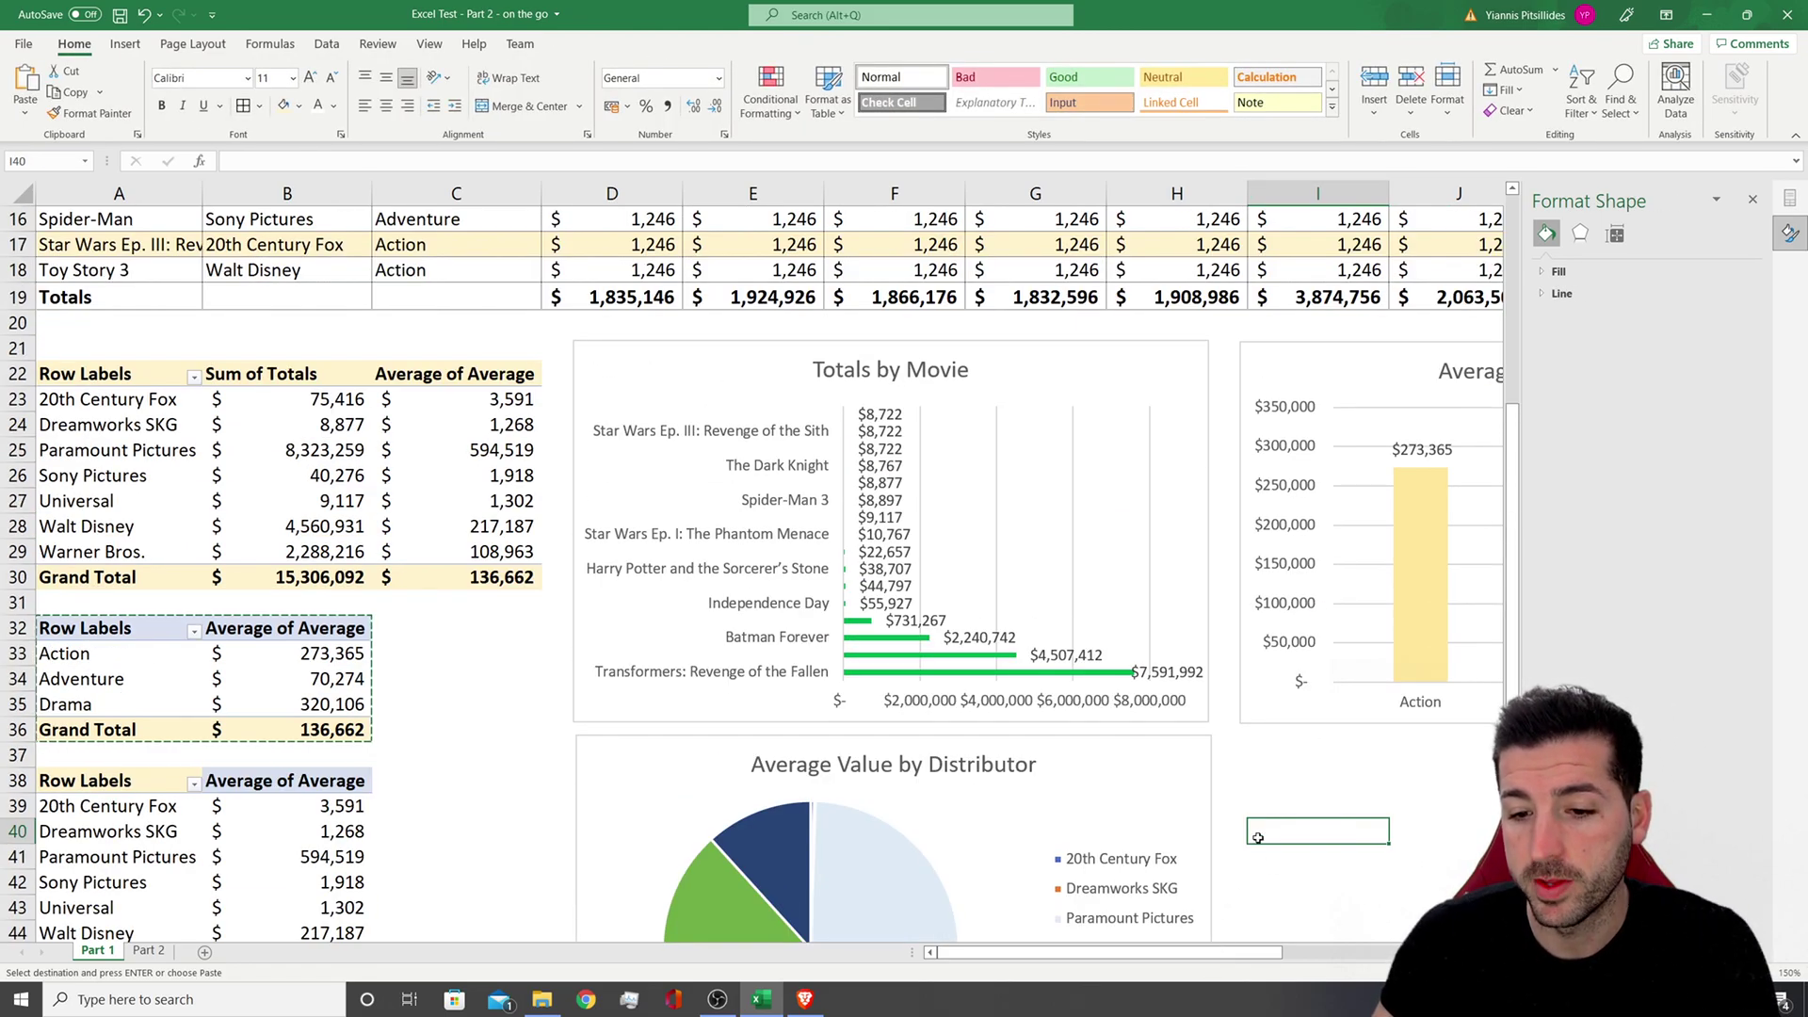
scroll(1226, 913, "down", 2)
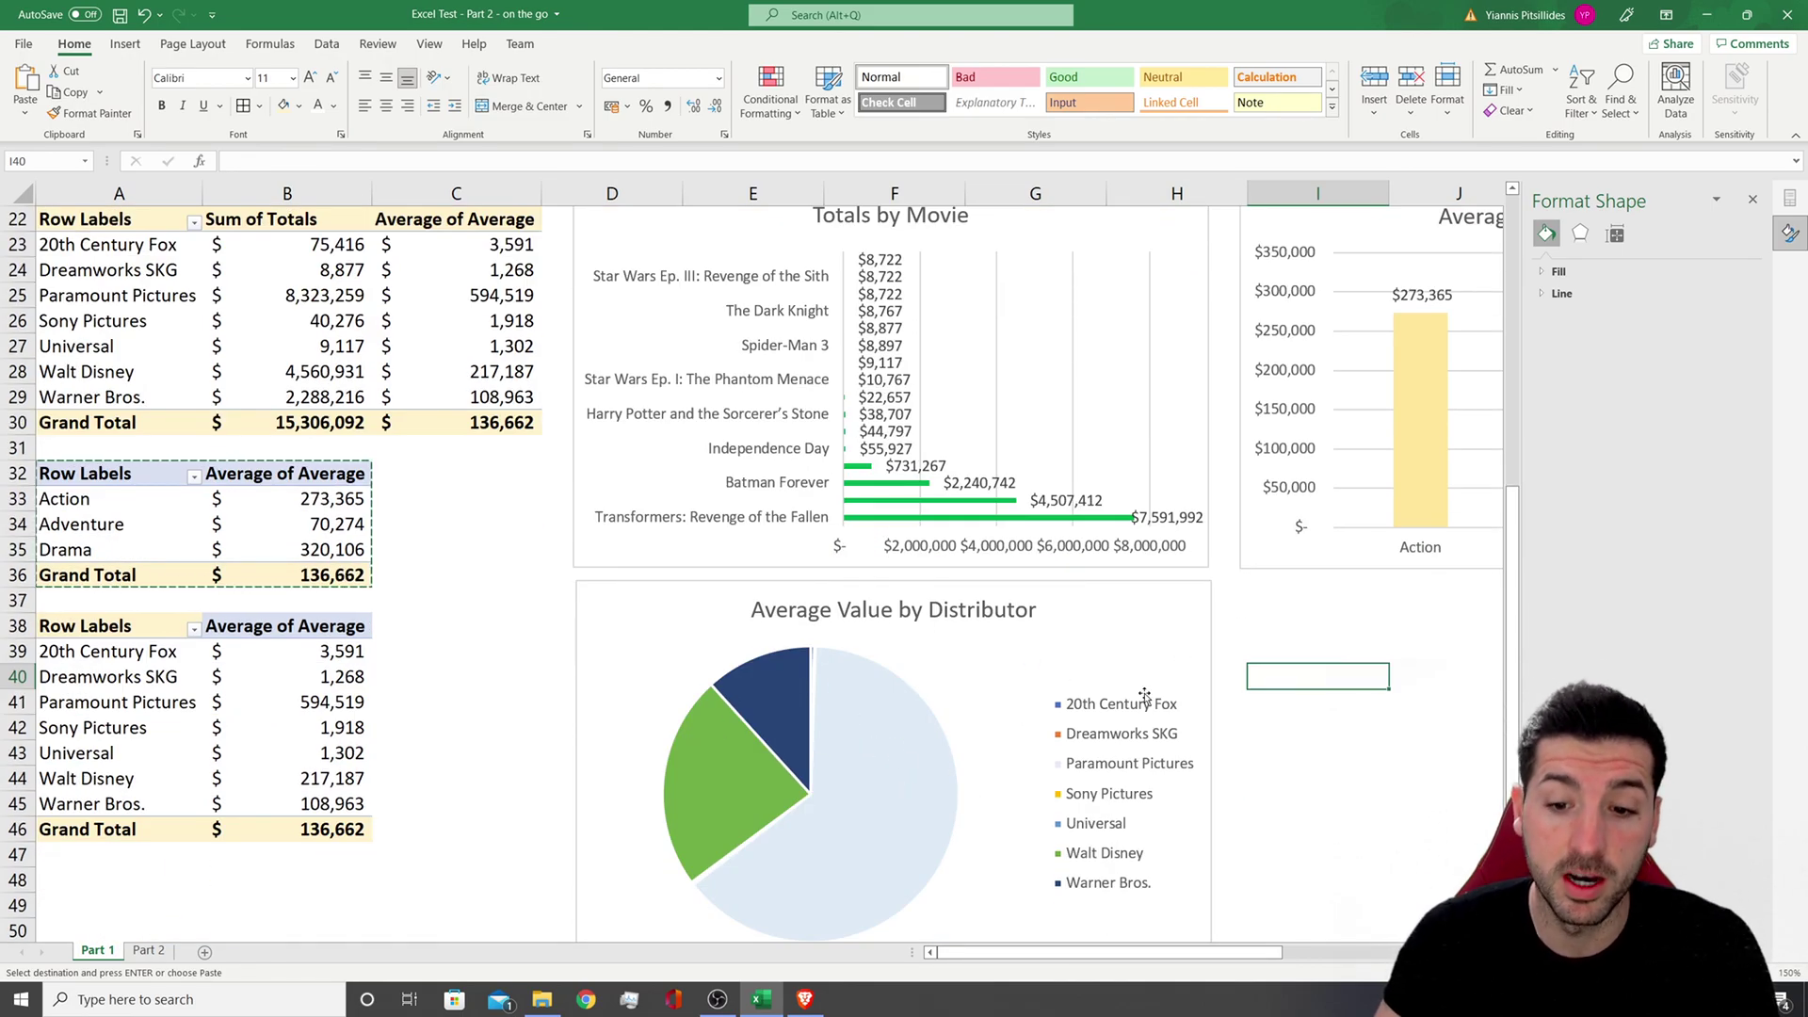
scroll(1084, 702, "down", 1)
scroll(1173, 734, "up", 5)
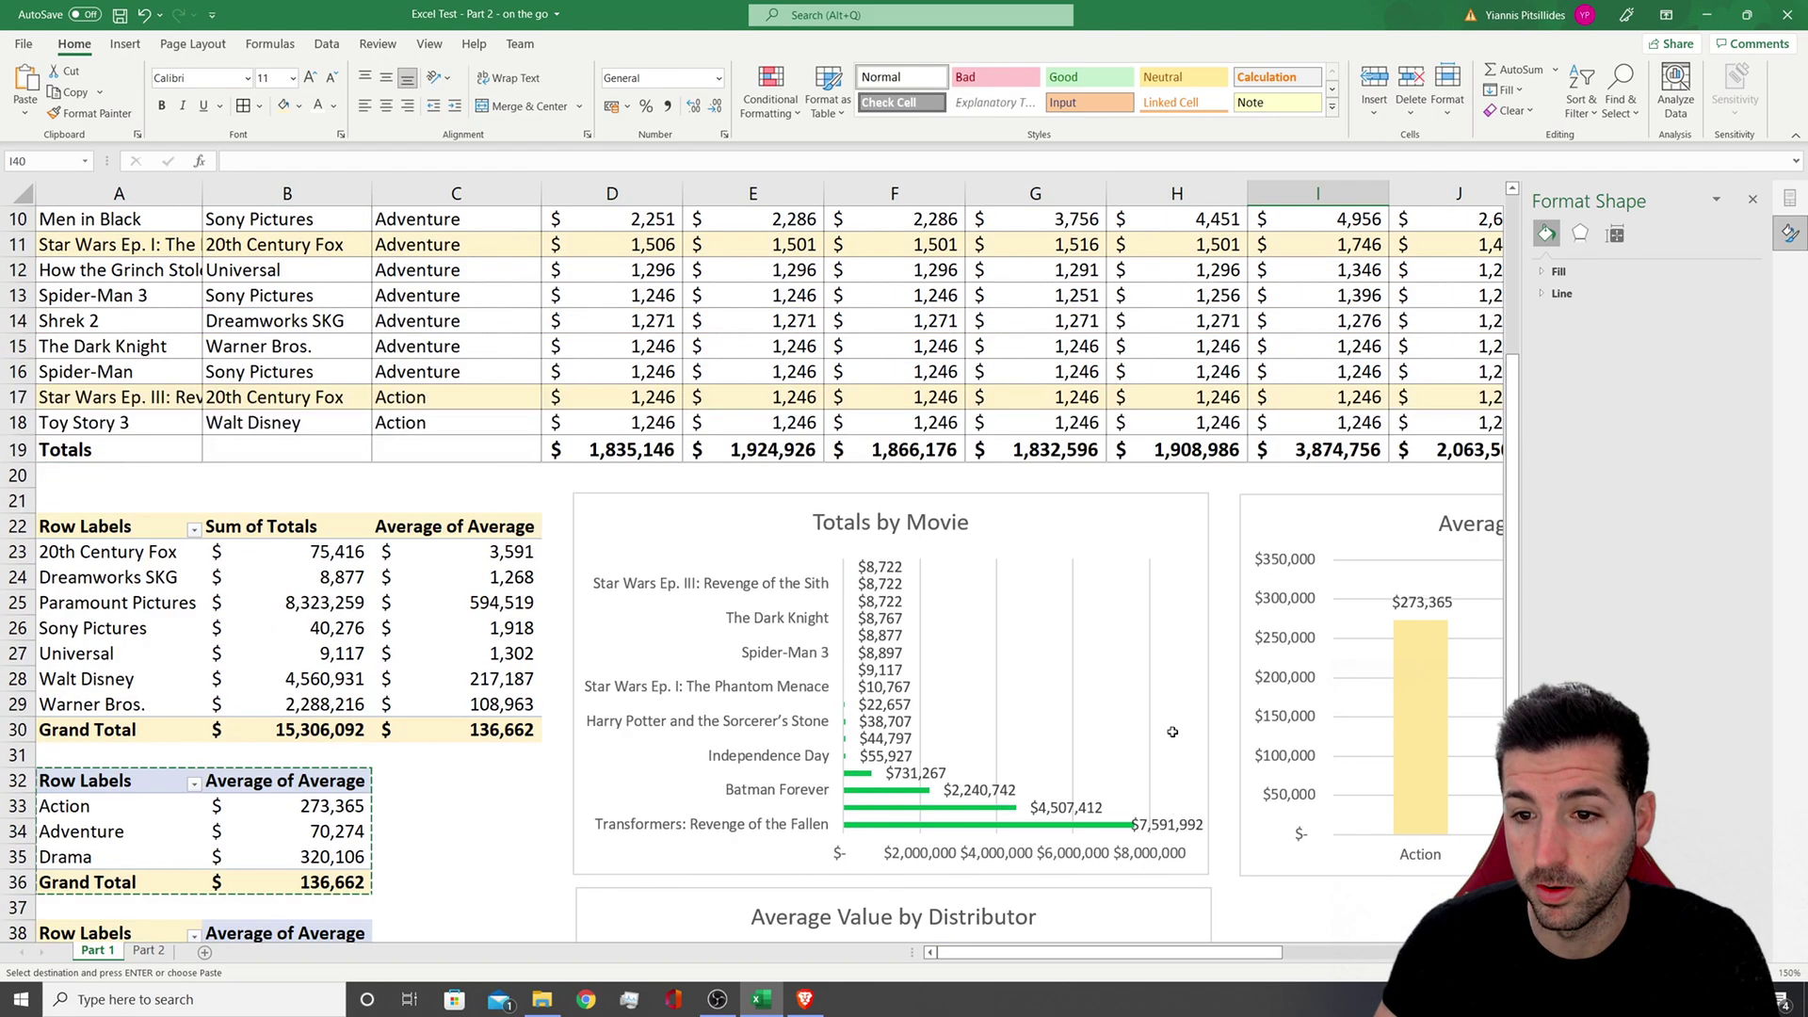
left_click_drag(1206, 953, 1413, 952)
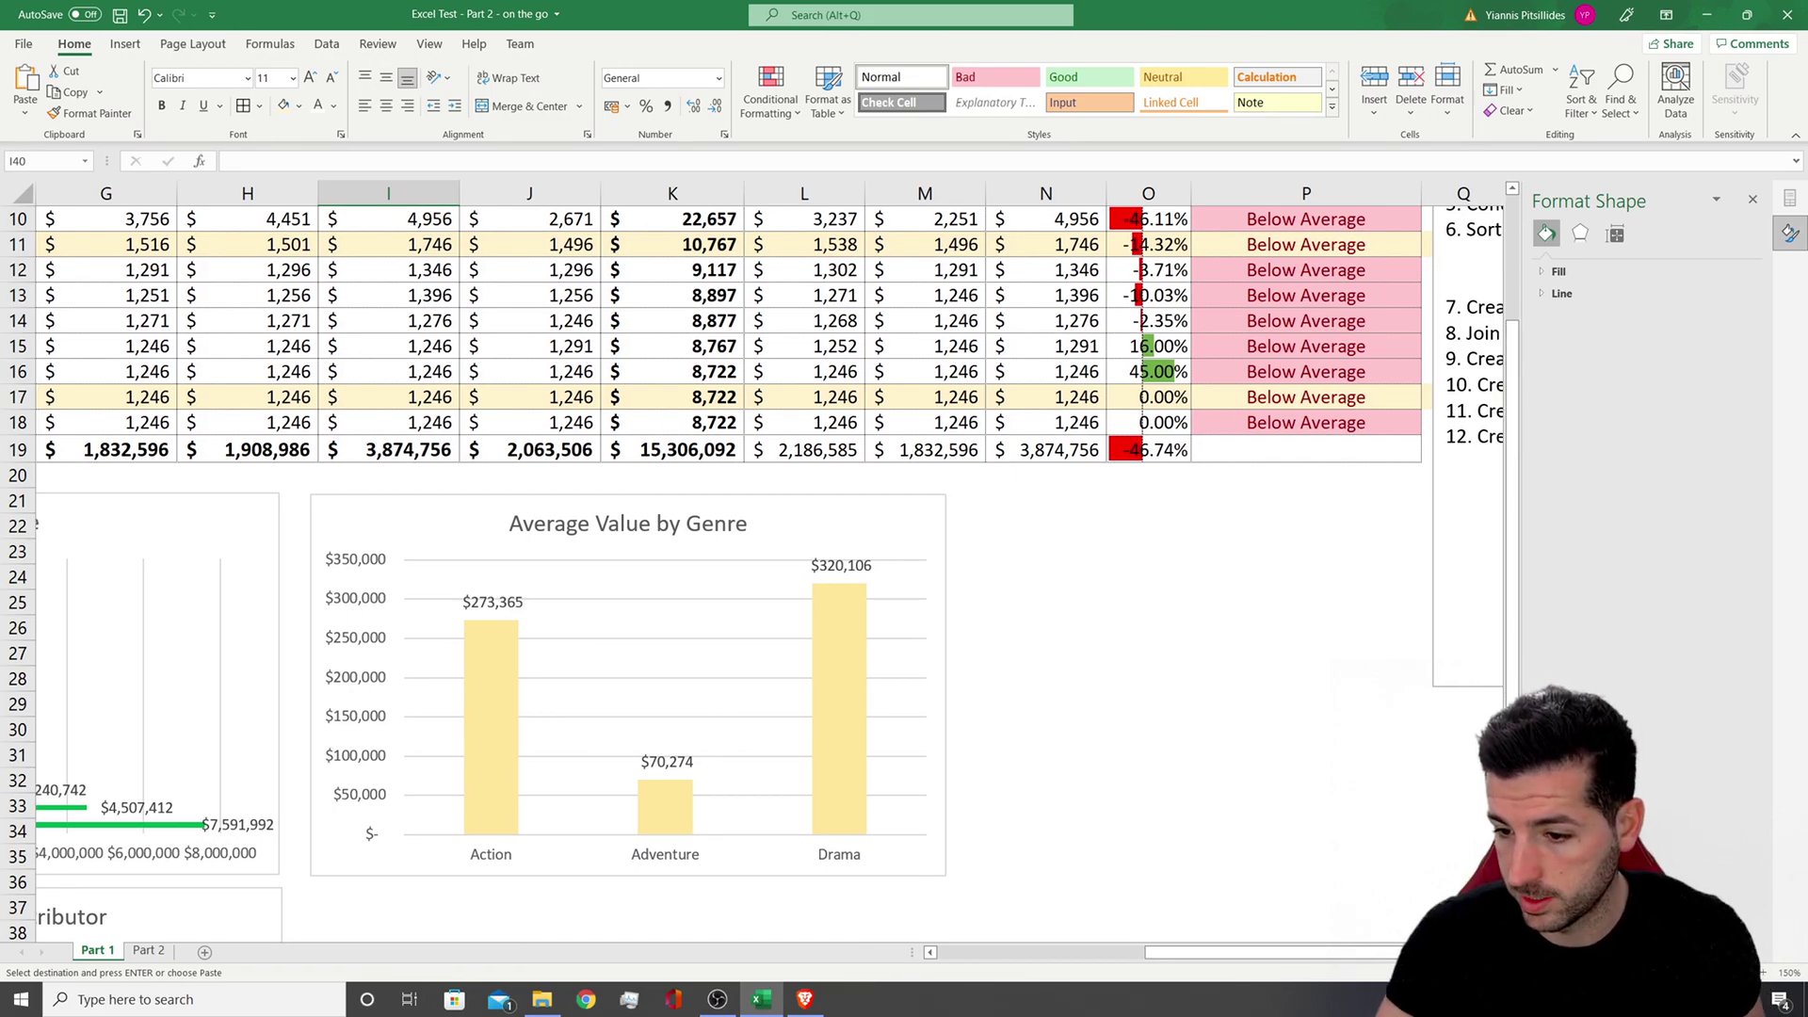
scroll(754, 565, "down", 7)
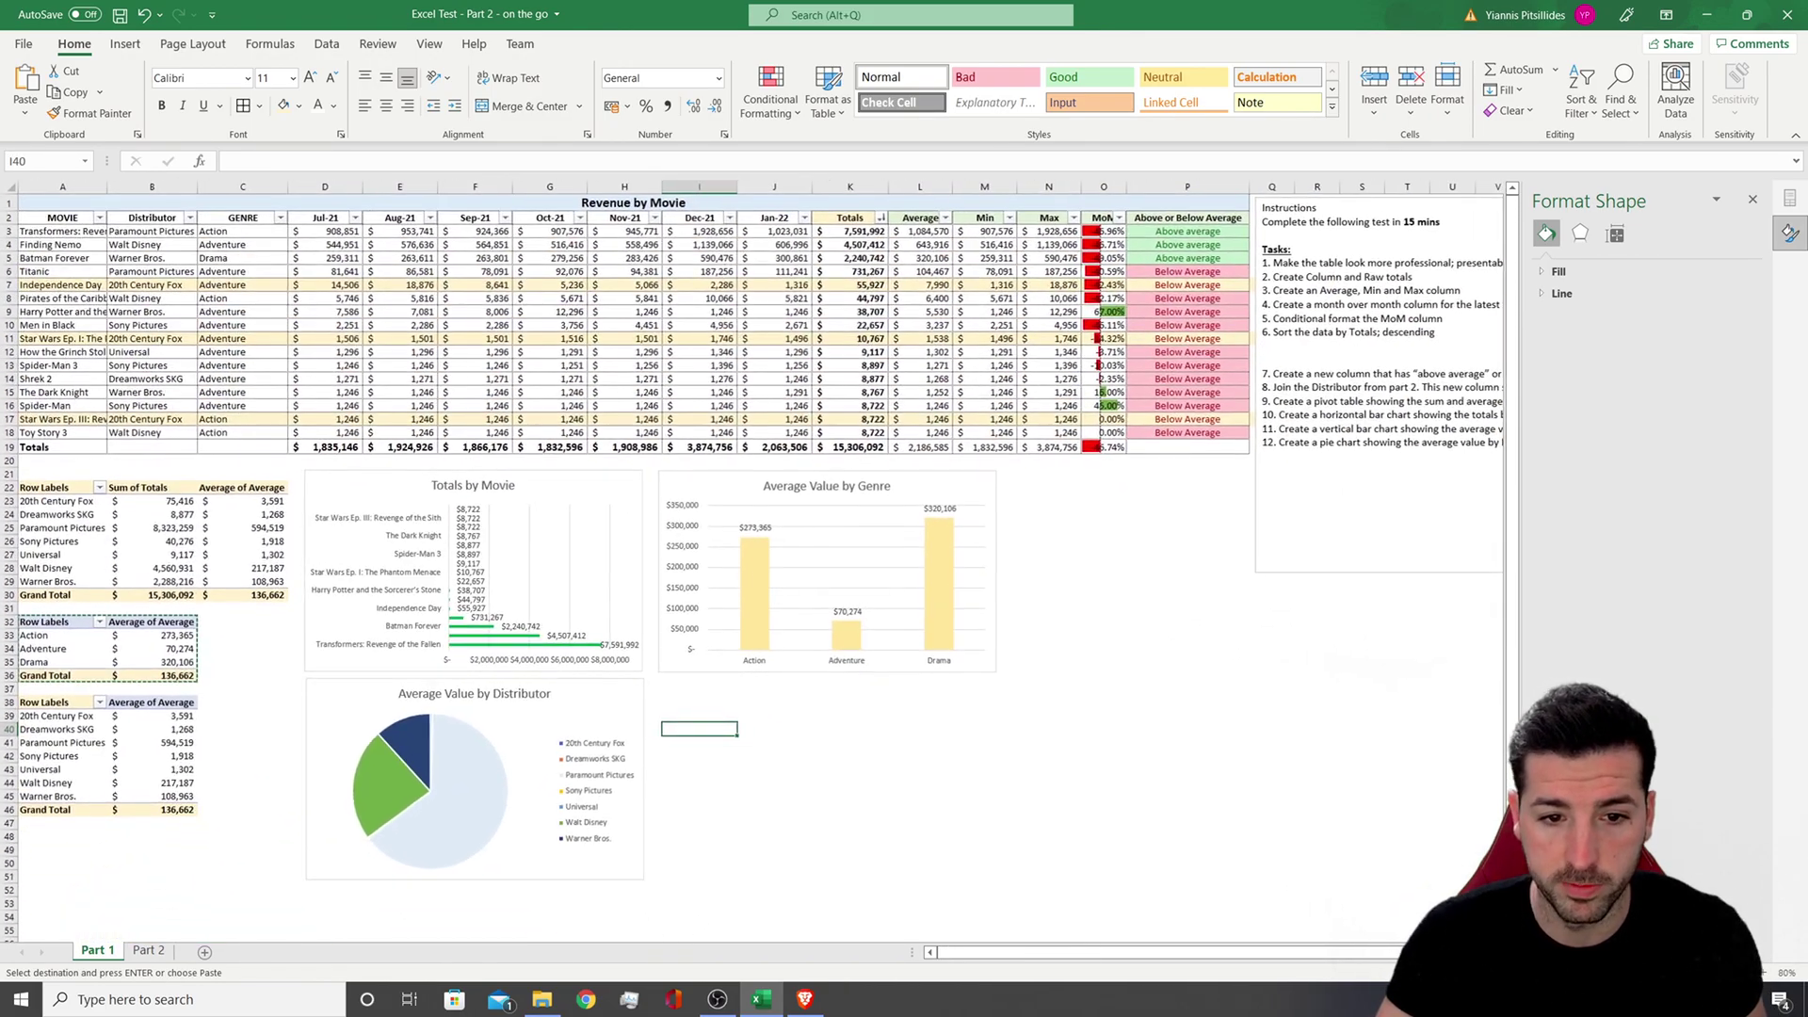
left_click(1176, 707)
left_click(1292, 203)
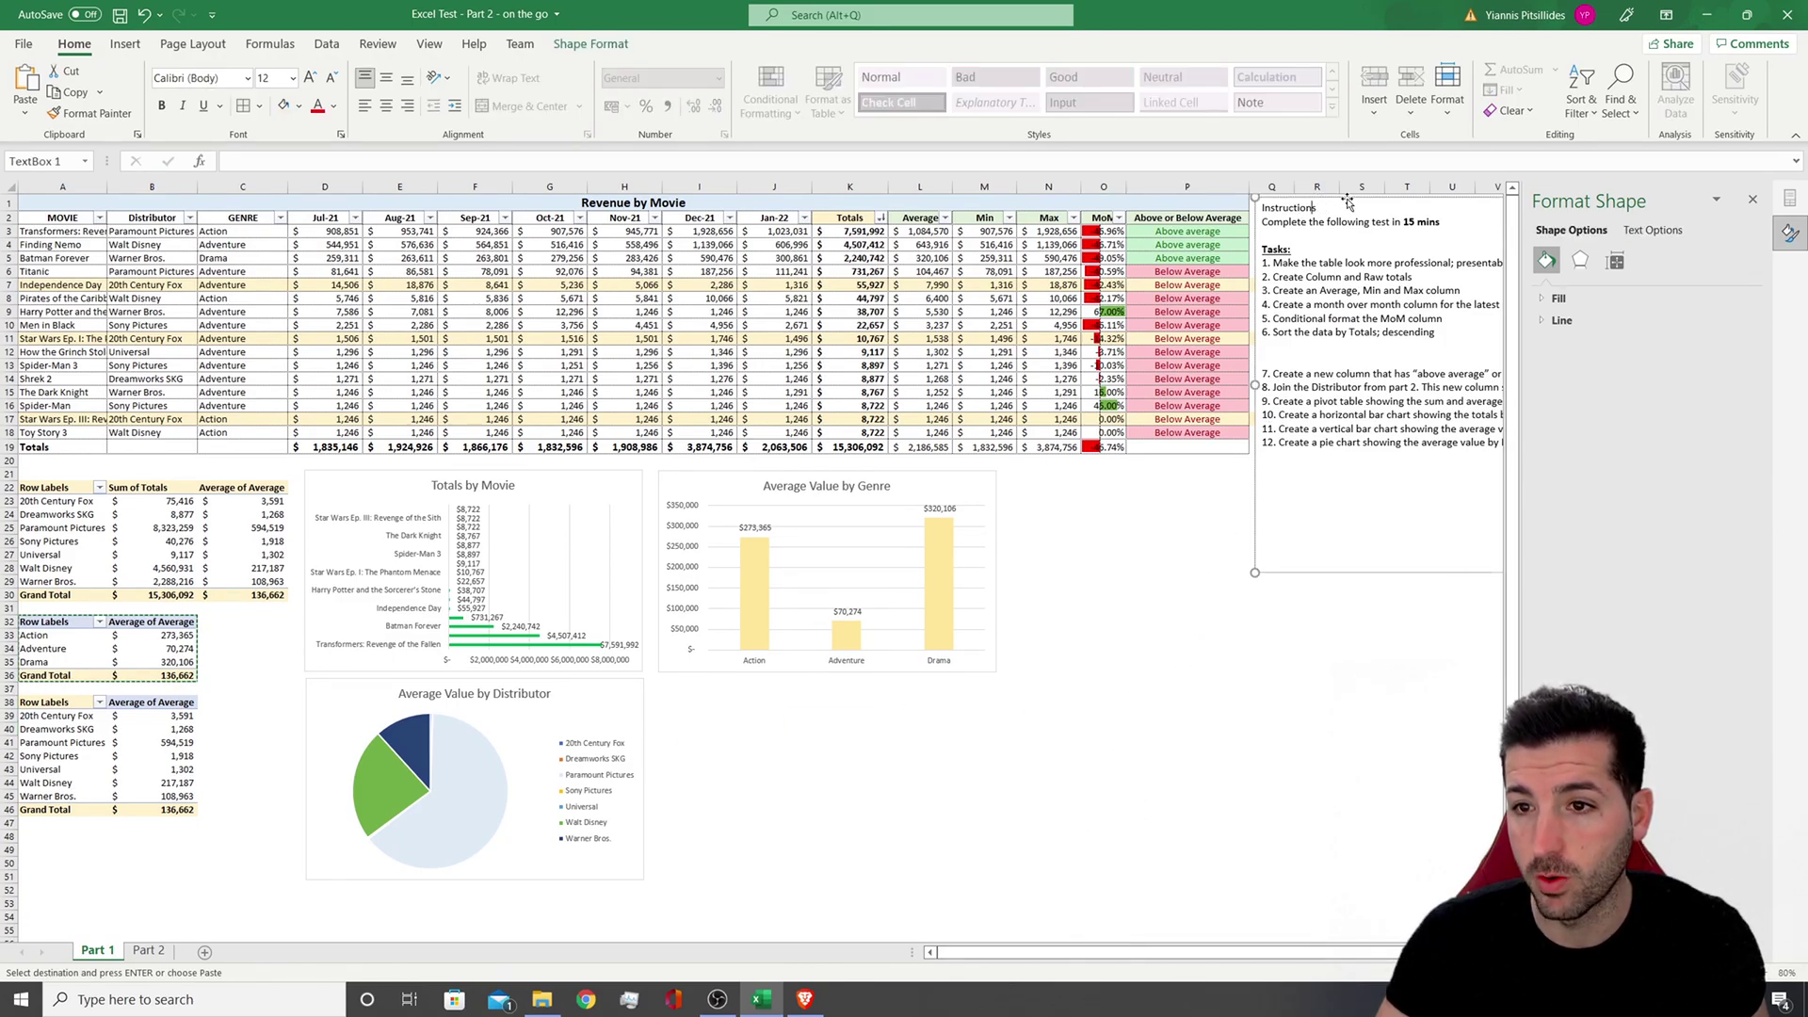
left_click_drag(1345, 199, 750, 688)
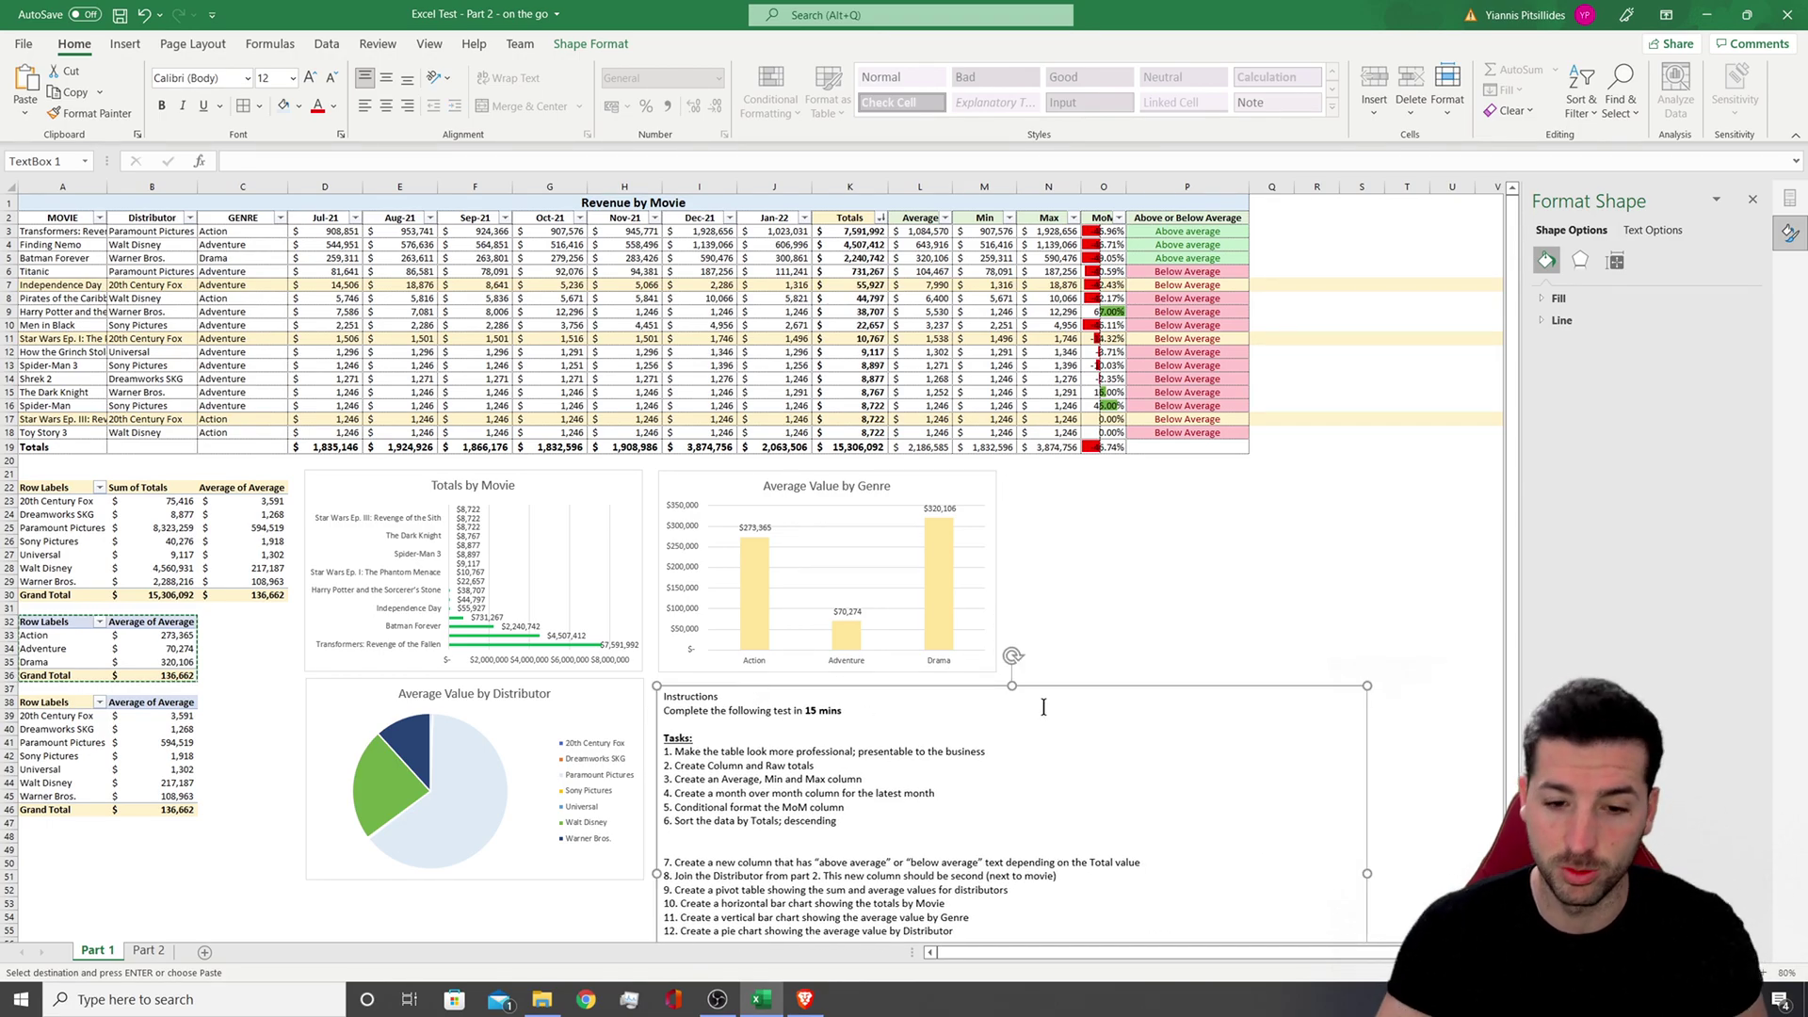
scroll(1048, 706, "down", 2)
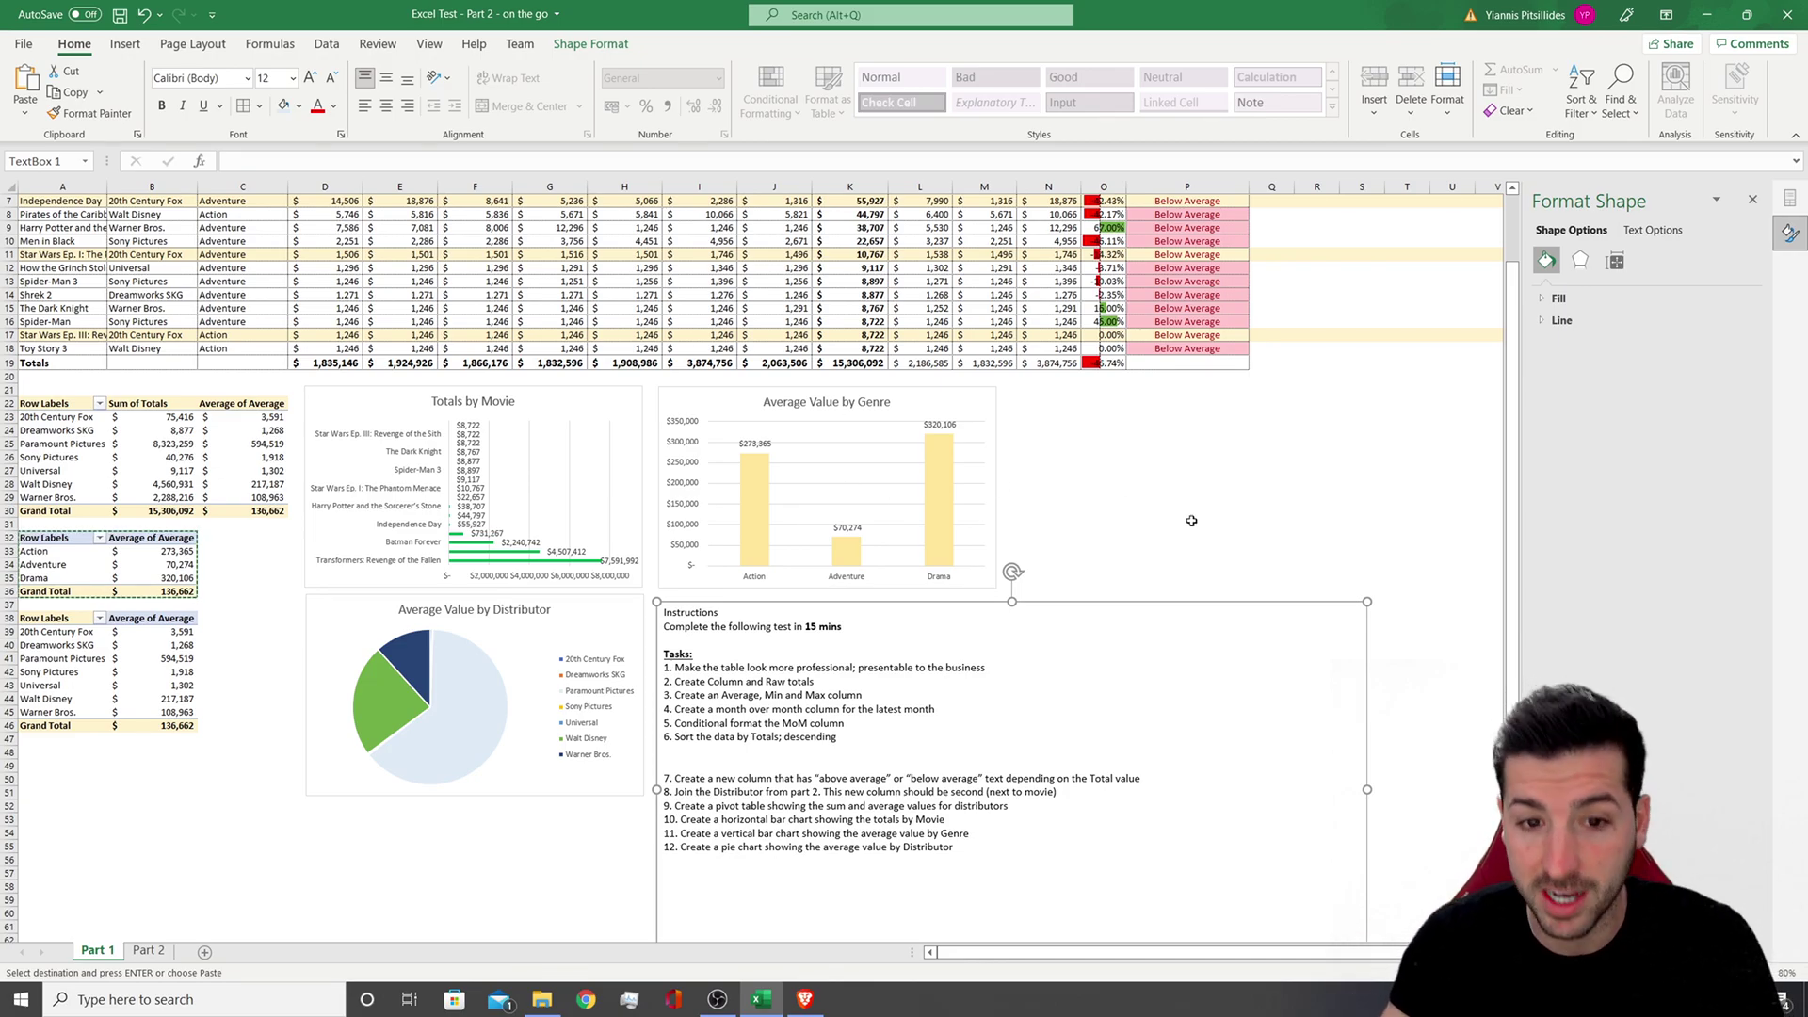
scroll(1000, 565, "up", 2)
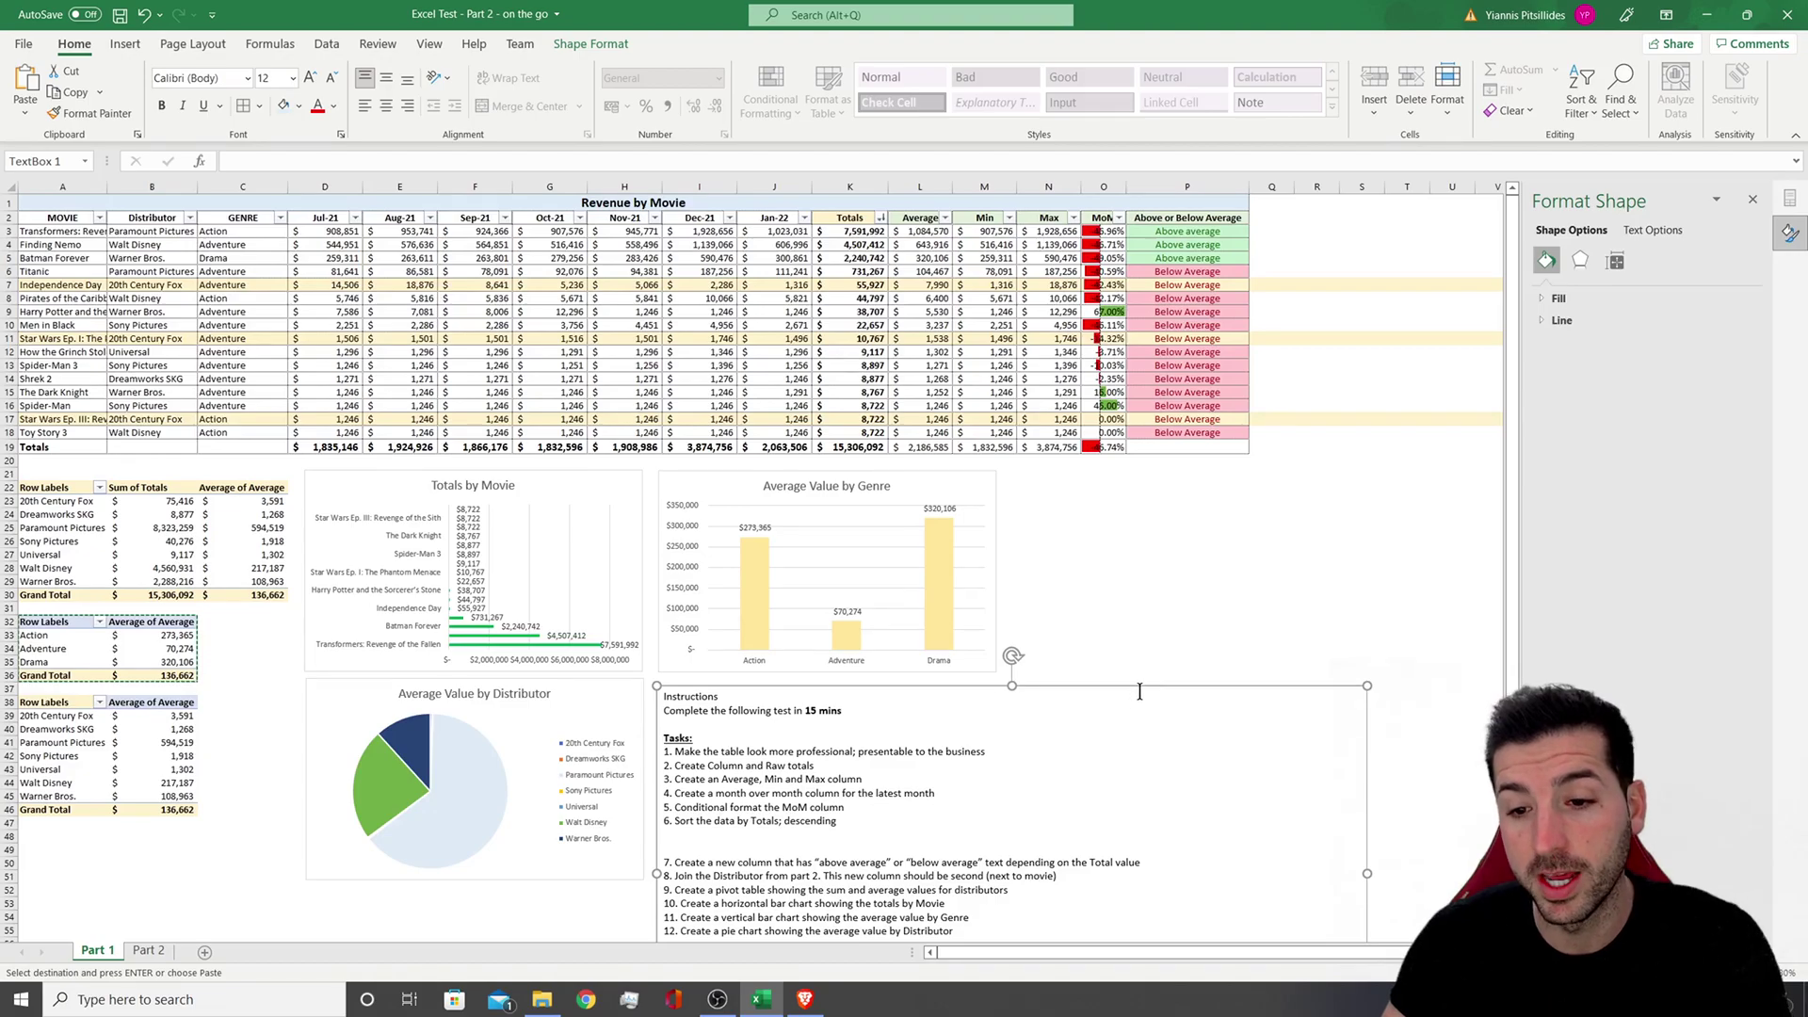
scroll(1131, 659, "down", 2)
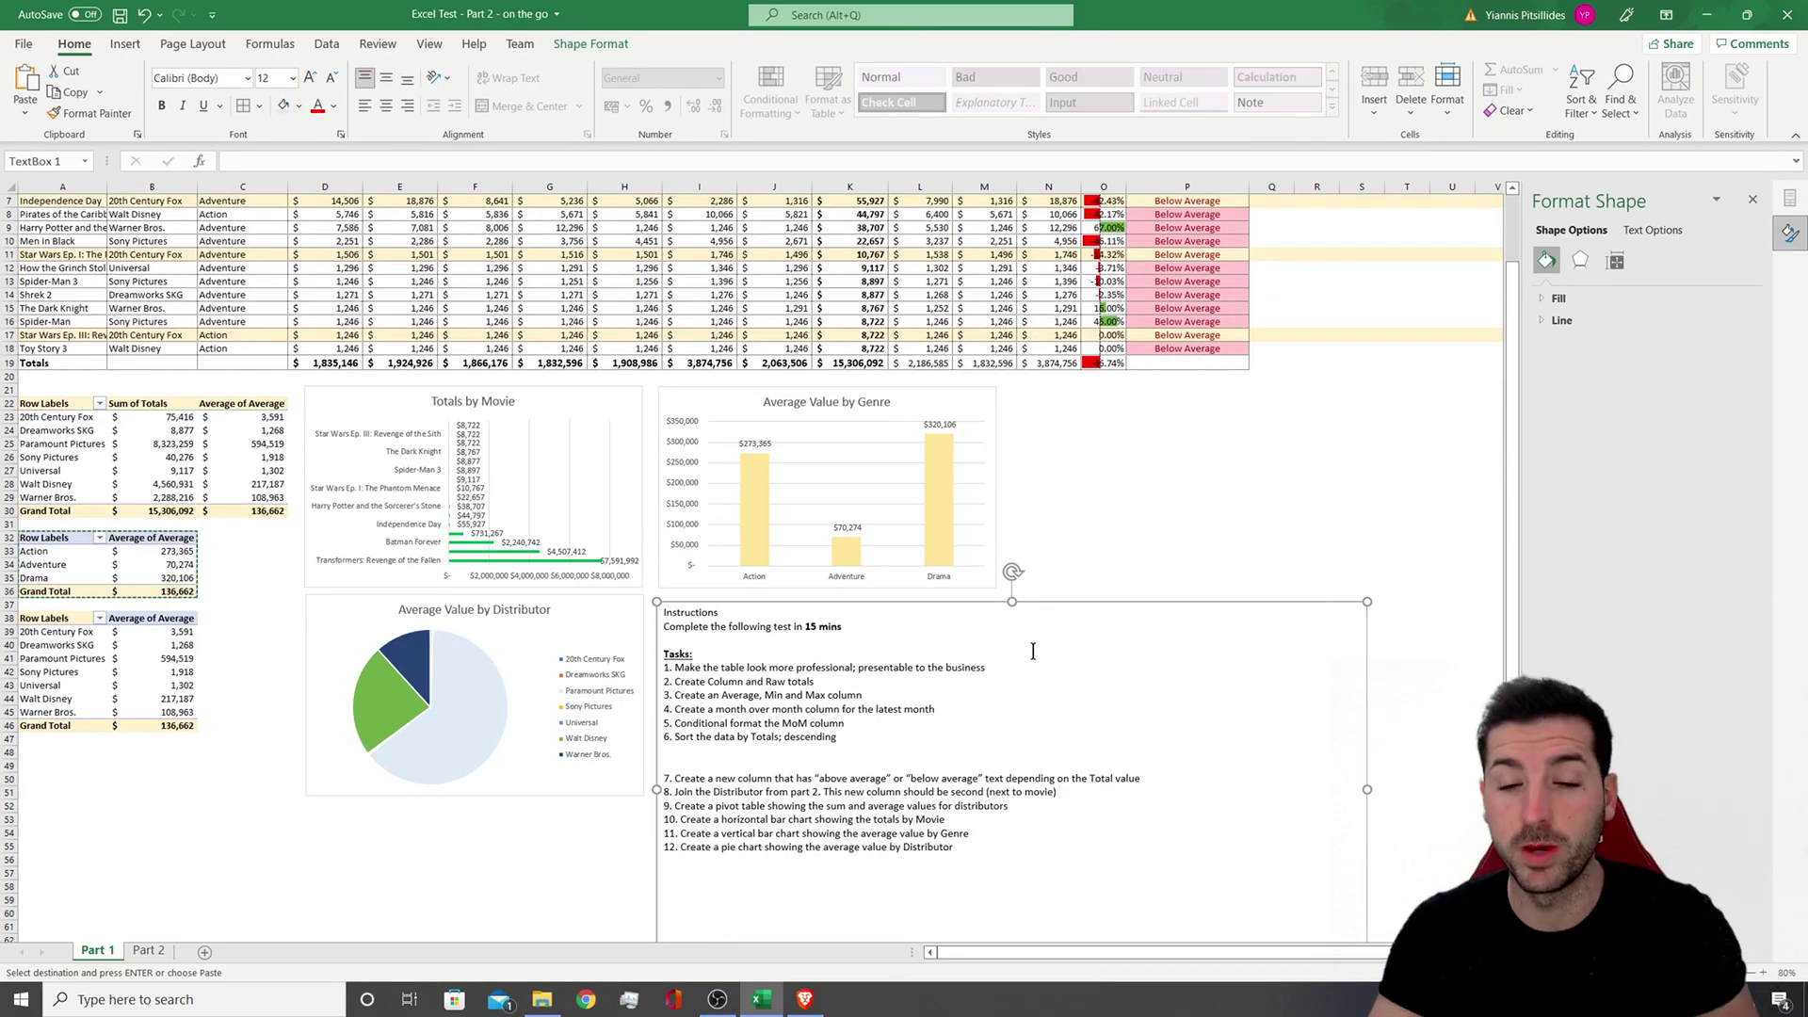
mouse_move(1098, 601)
left_mouse_down()
mouse_move(1208, 439)
mouse_move(1103, 611)
left_mouse_up()
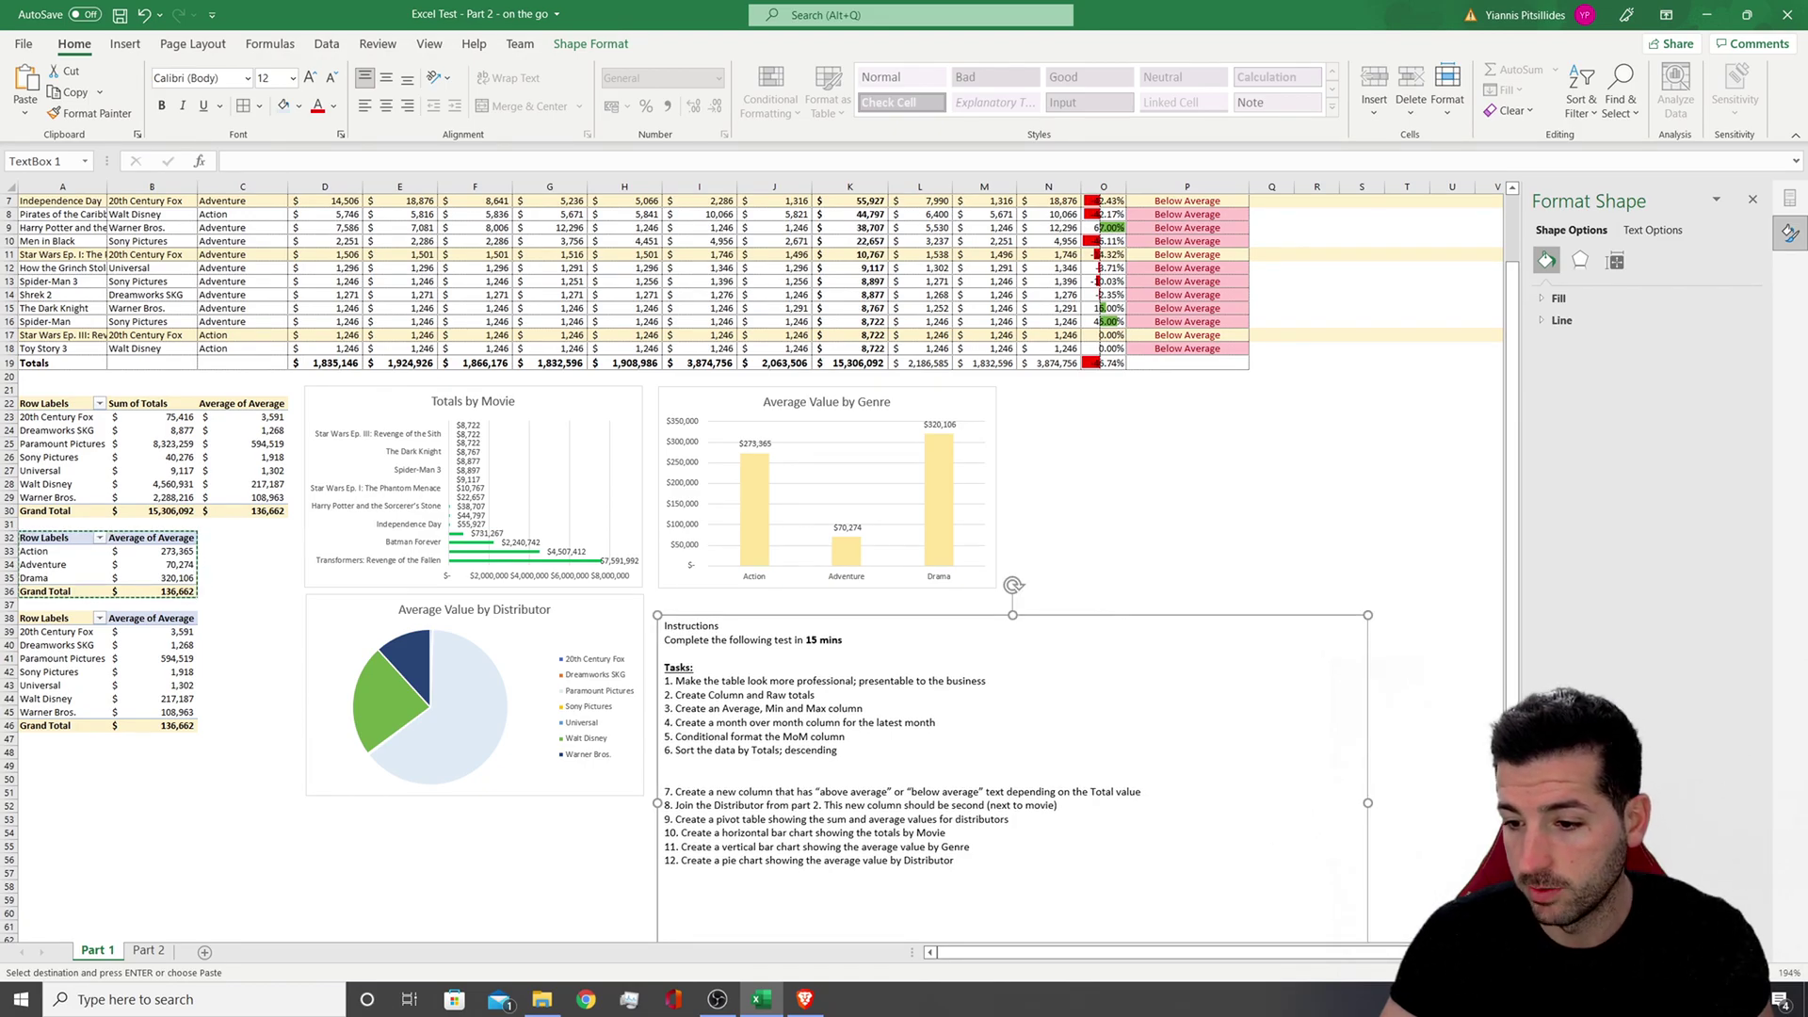
Review tasks 1 to 9 in the Instructions text box at a larger zoom, highlighting the key wording of each task
scroll(965, 889, "up", 8)
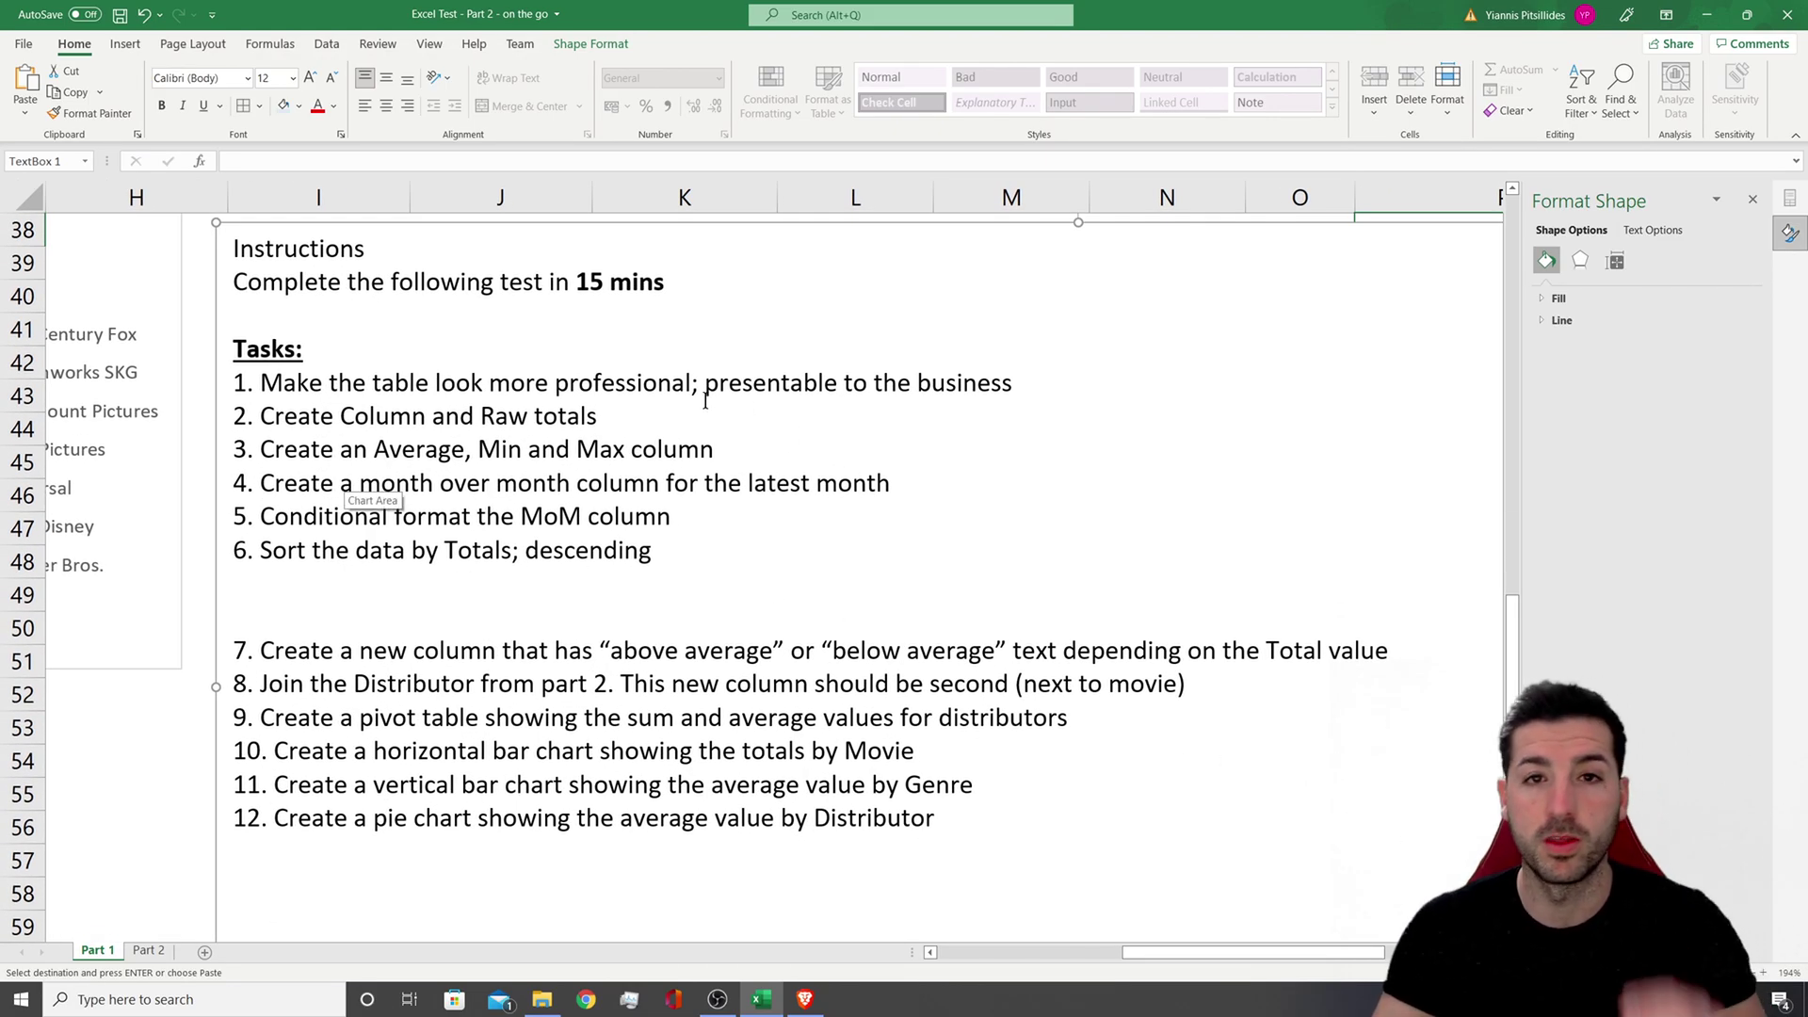
left_click_drag(1033, 373, 260, 382)
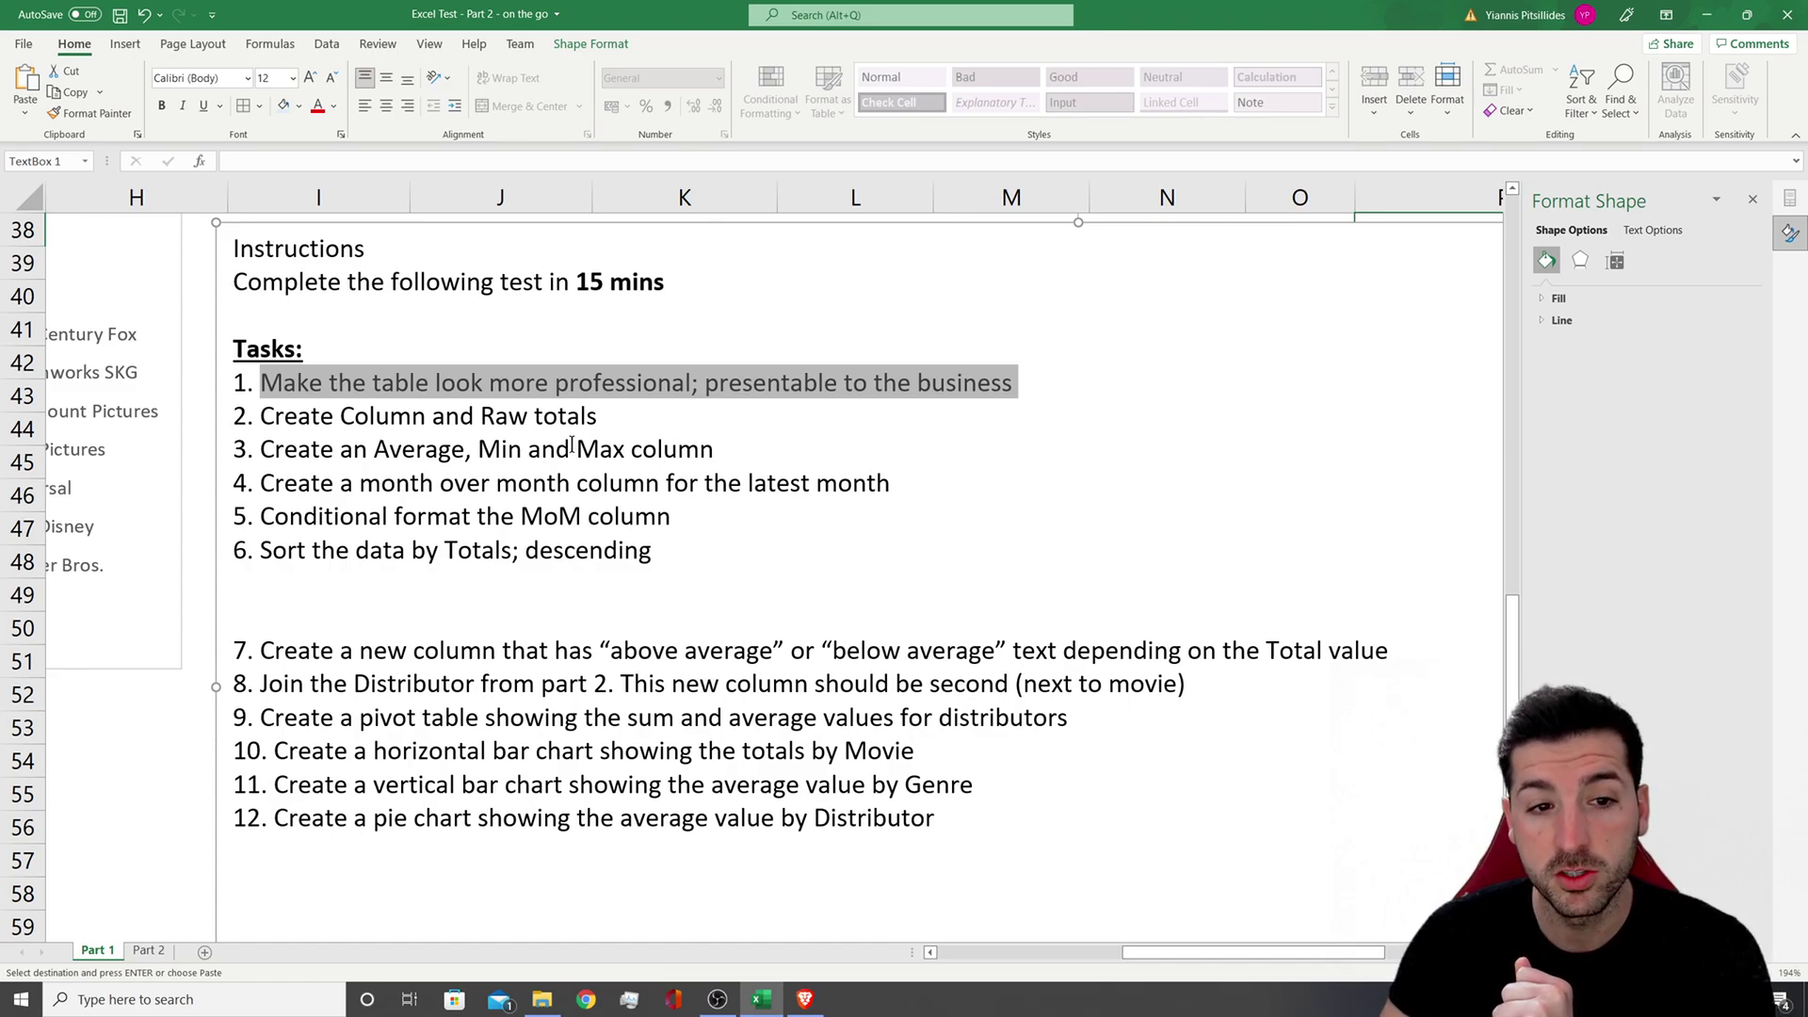
left_click_drag(774, 452, 262, 417)
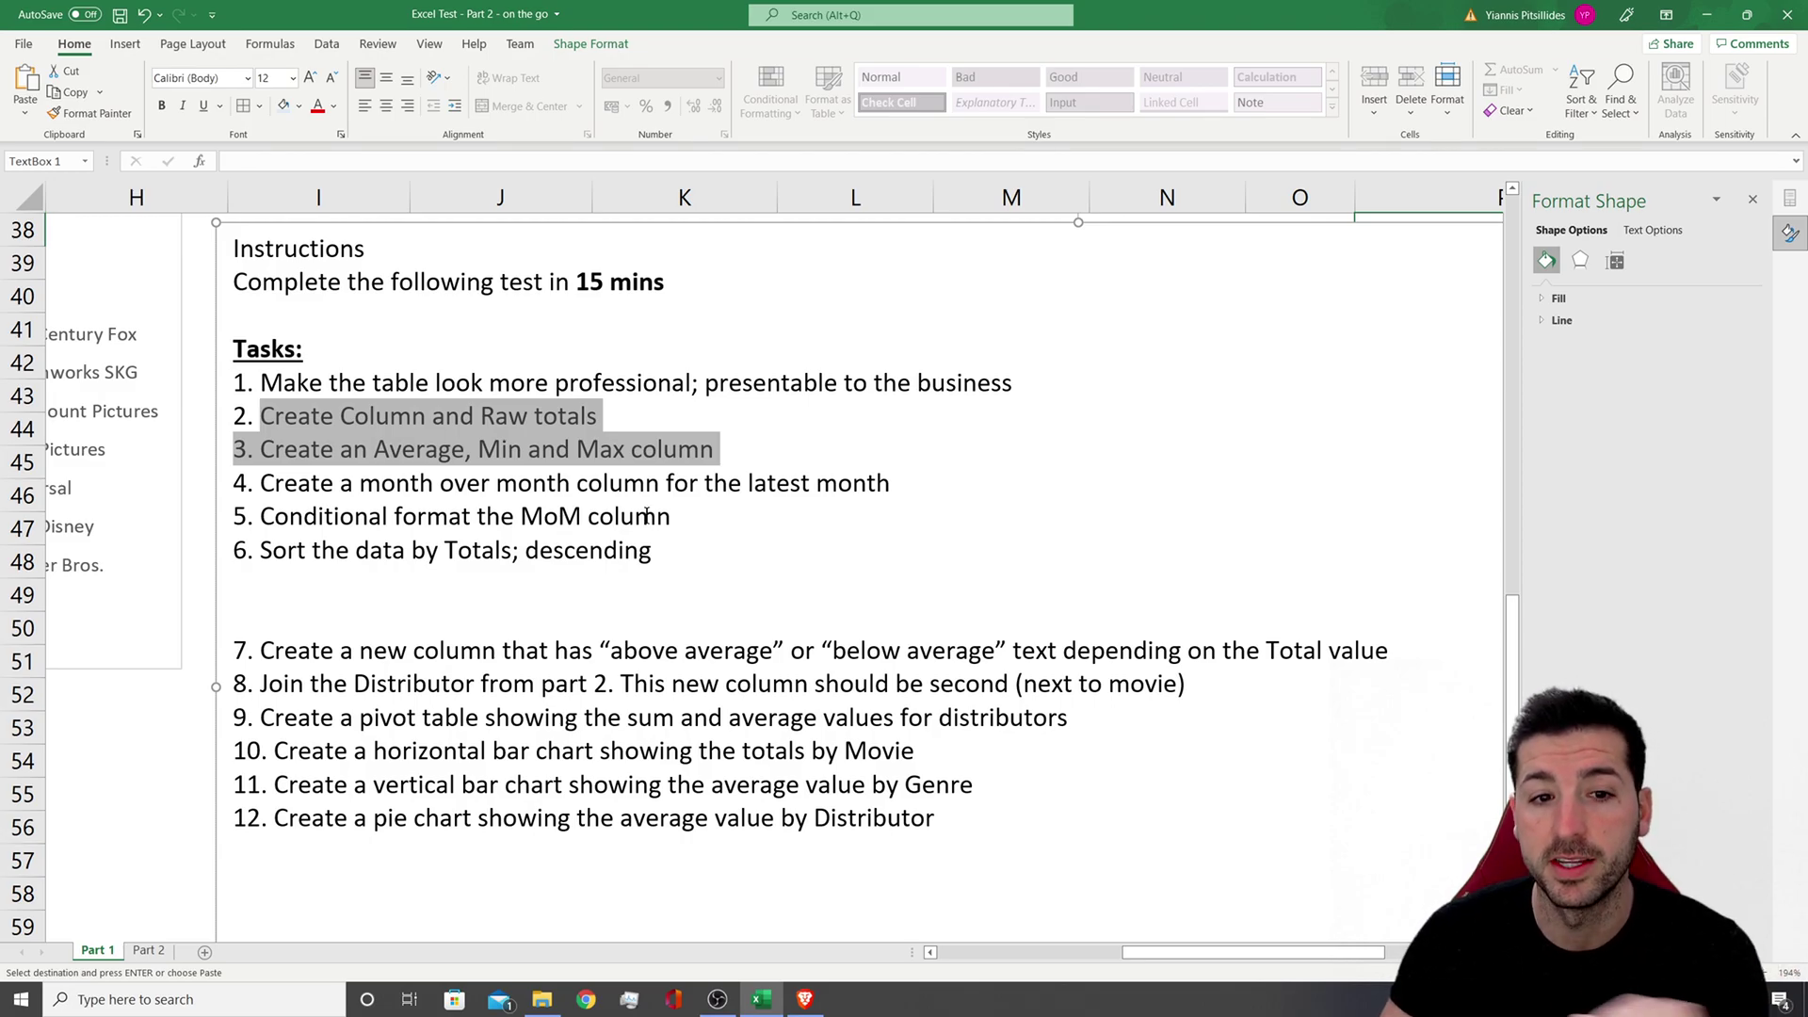
left_click_drag(261, 484, 895, 483)
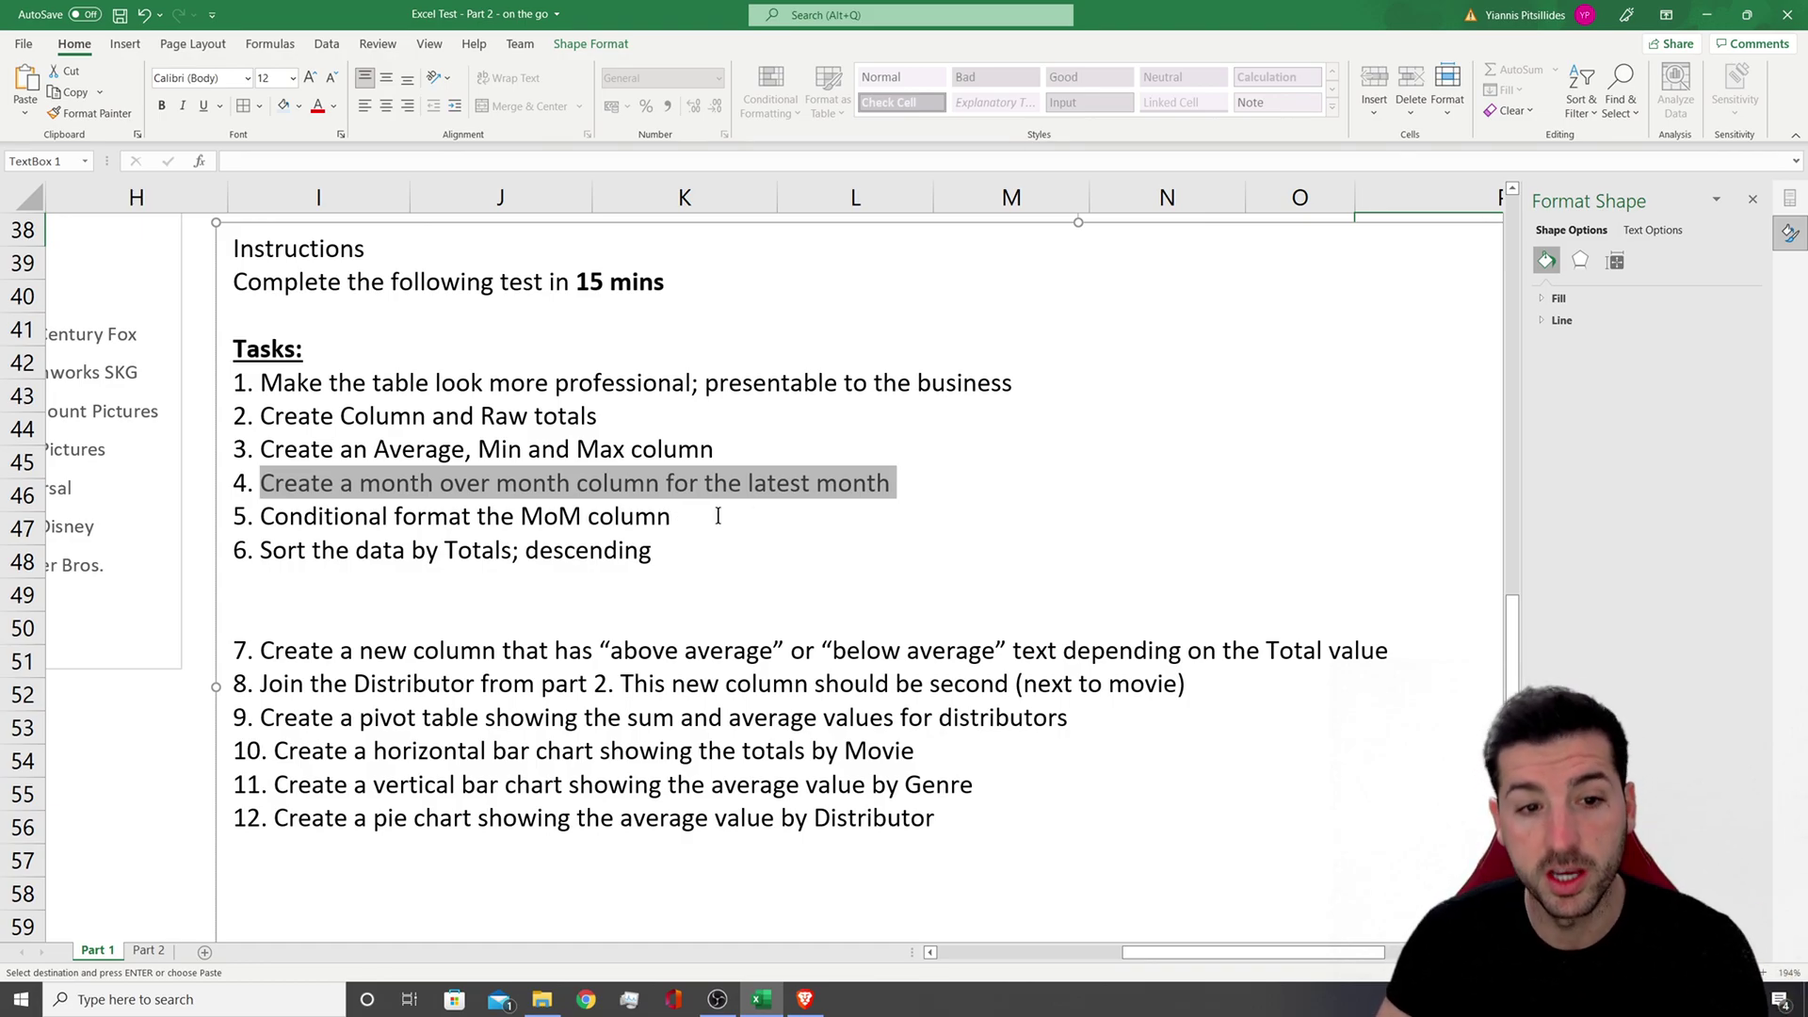
left_click_drag(717, 516, 476, 516)
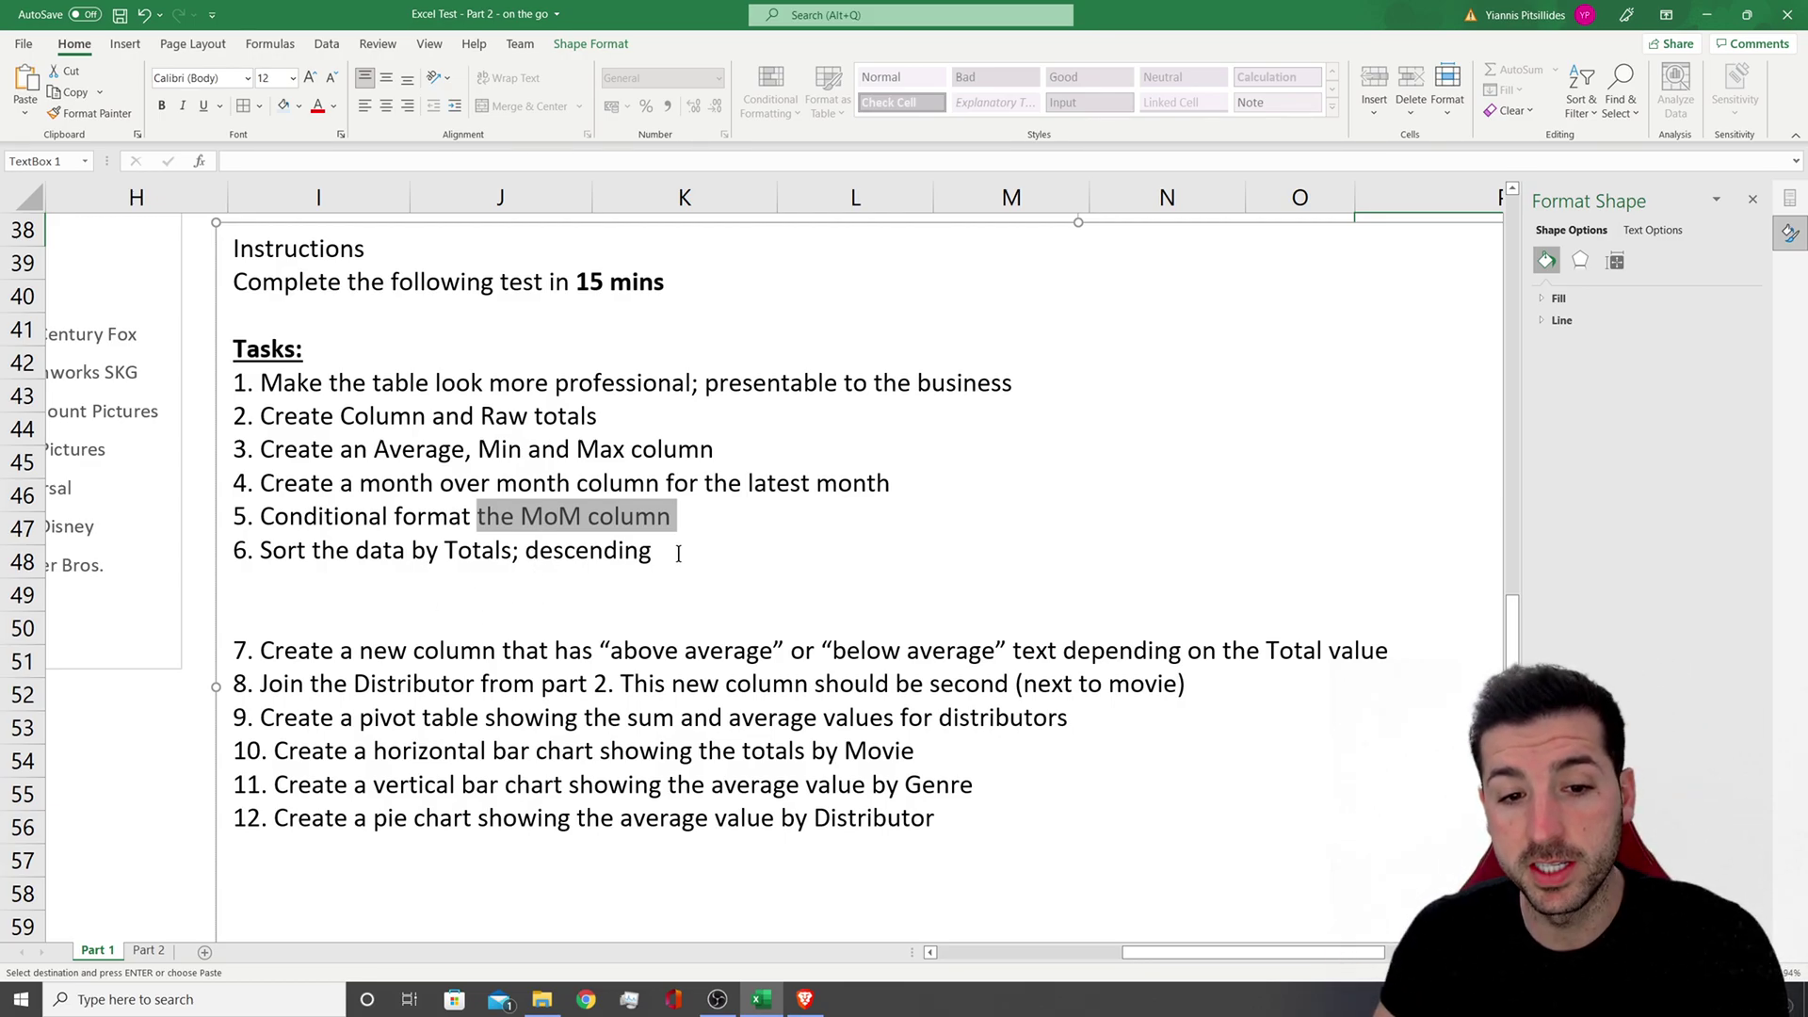
left_click_drag(678, 553, 525, 552)
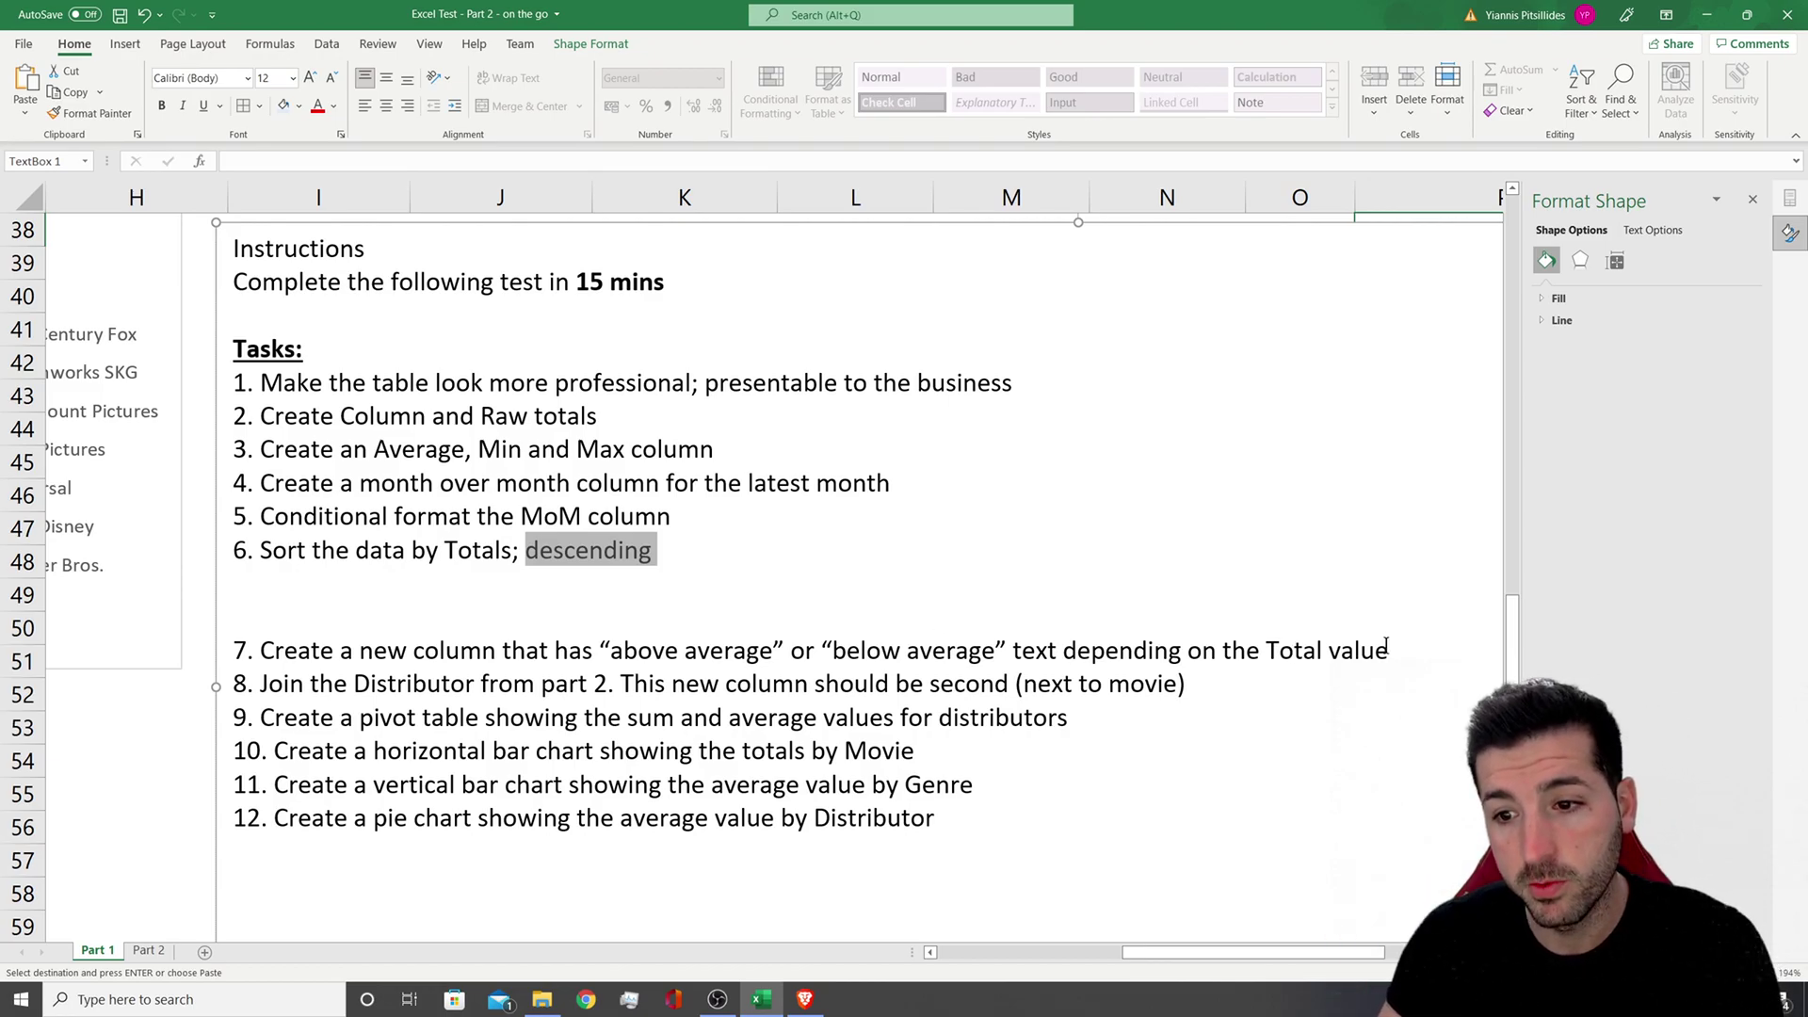
left_click_drag(1386, 648, 503, 650)
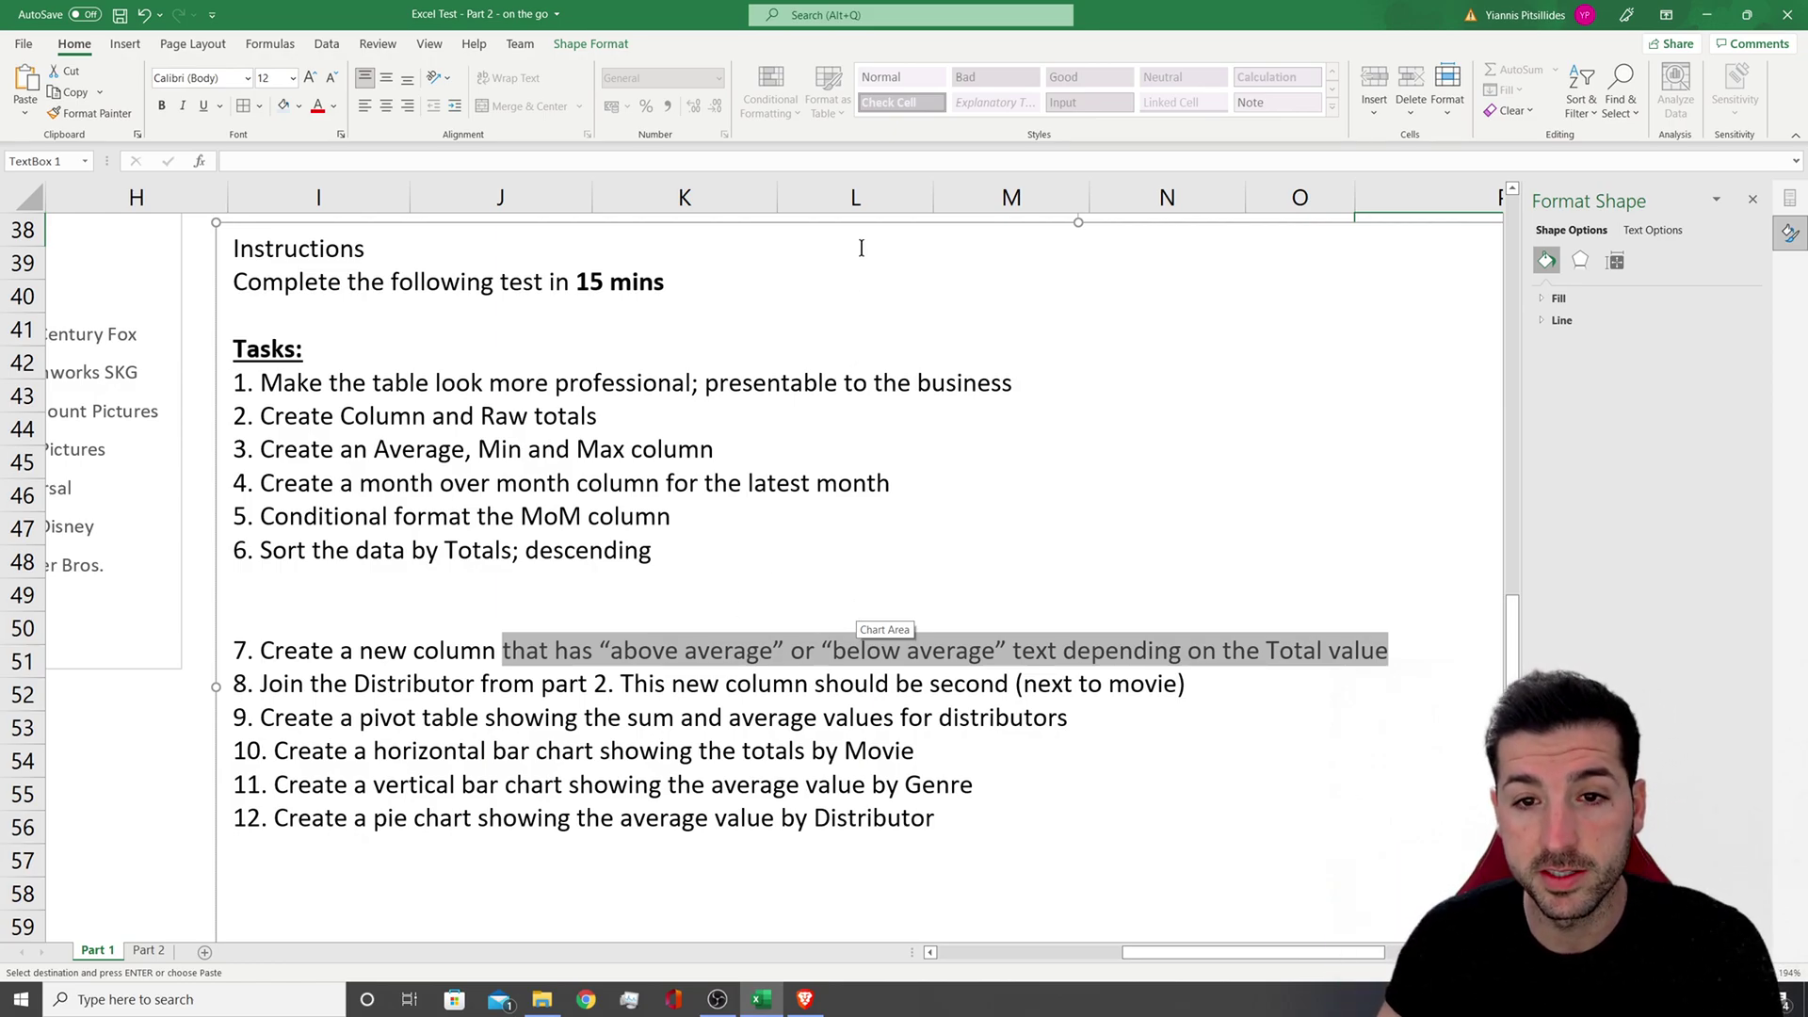
left_click_drag(353, 684, 1144, 693)
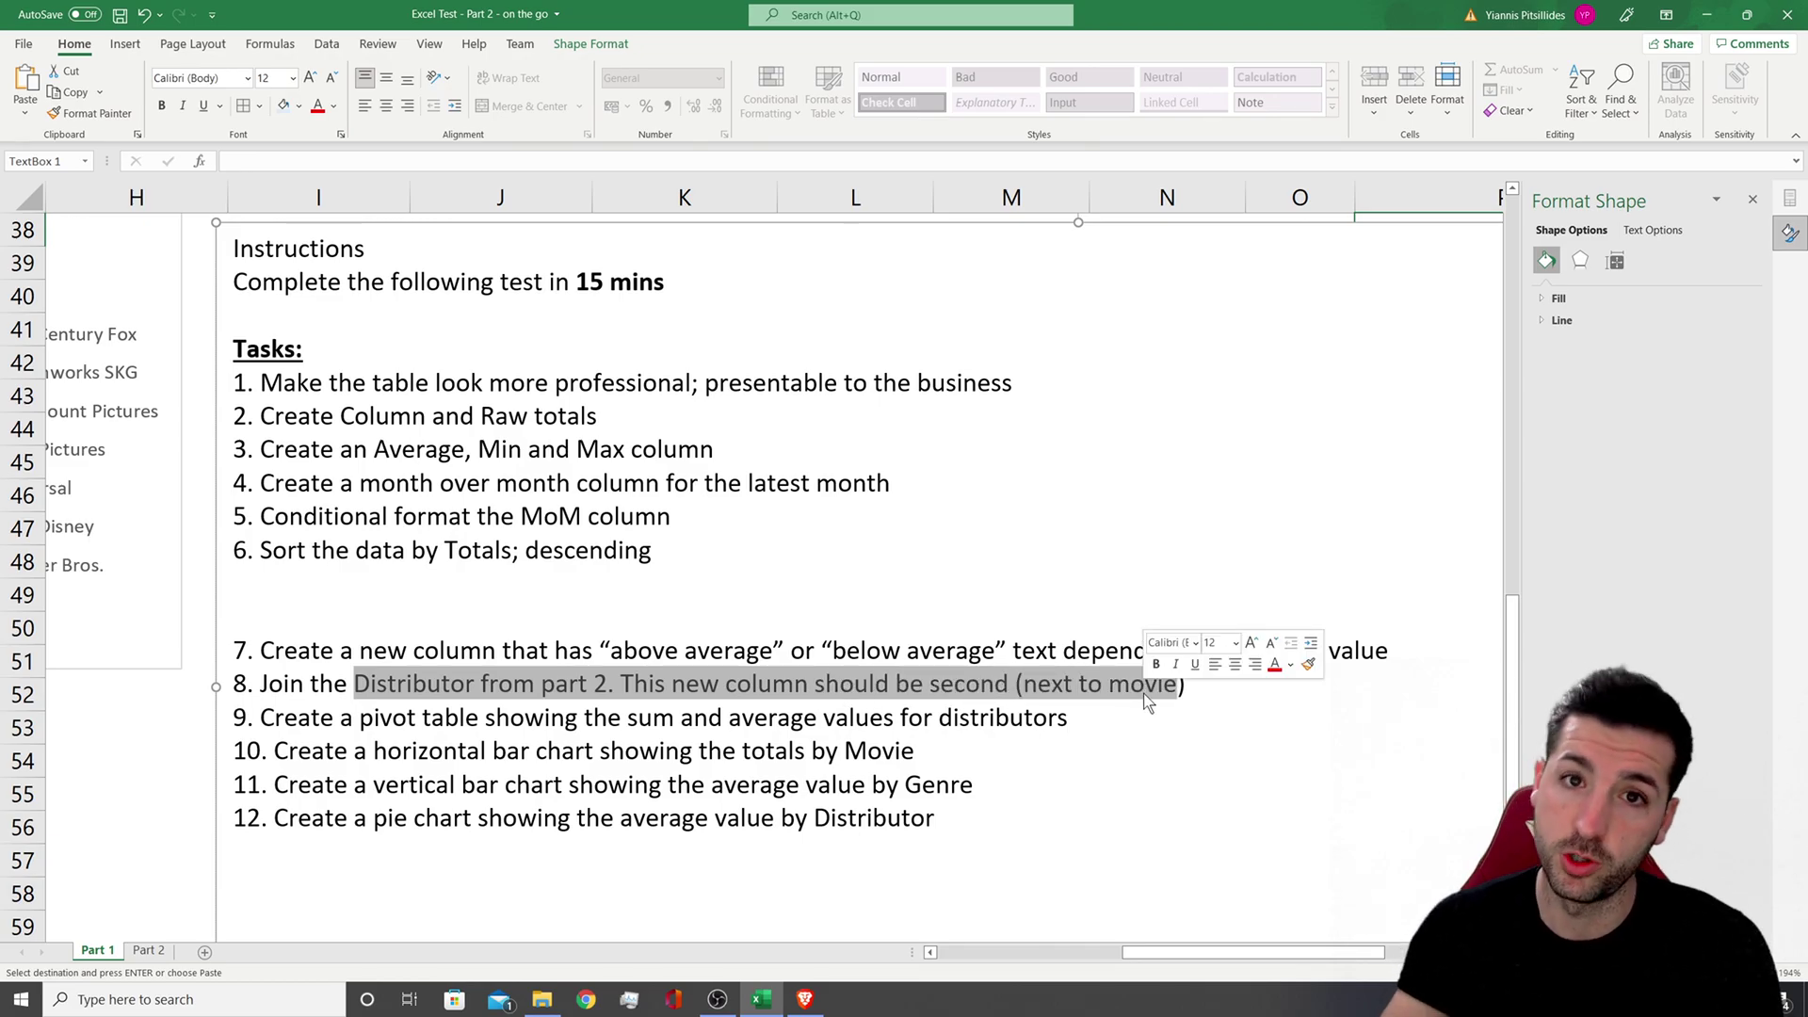
left_click(410, 718)
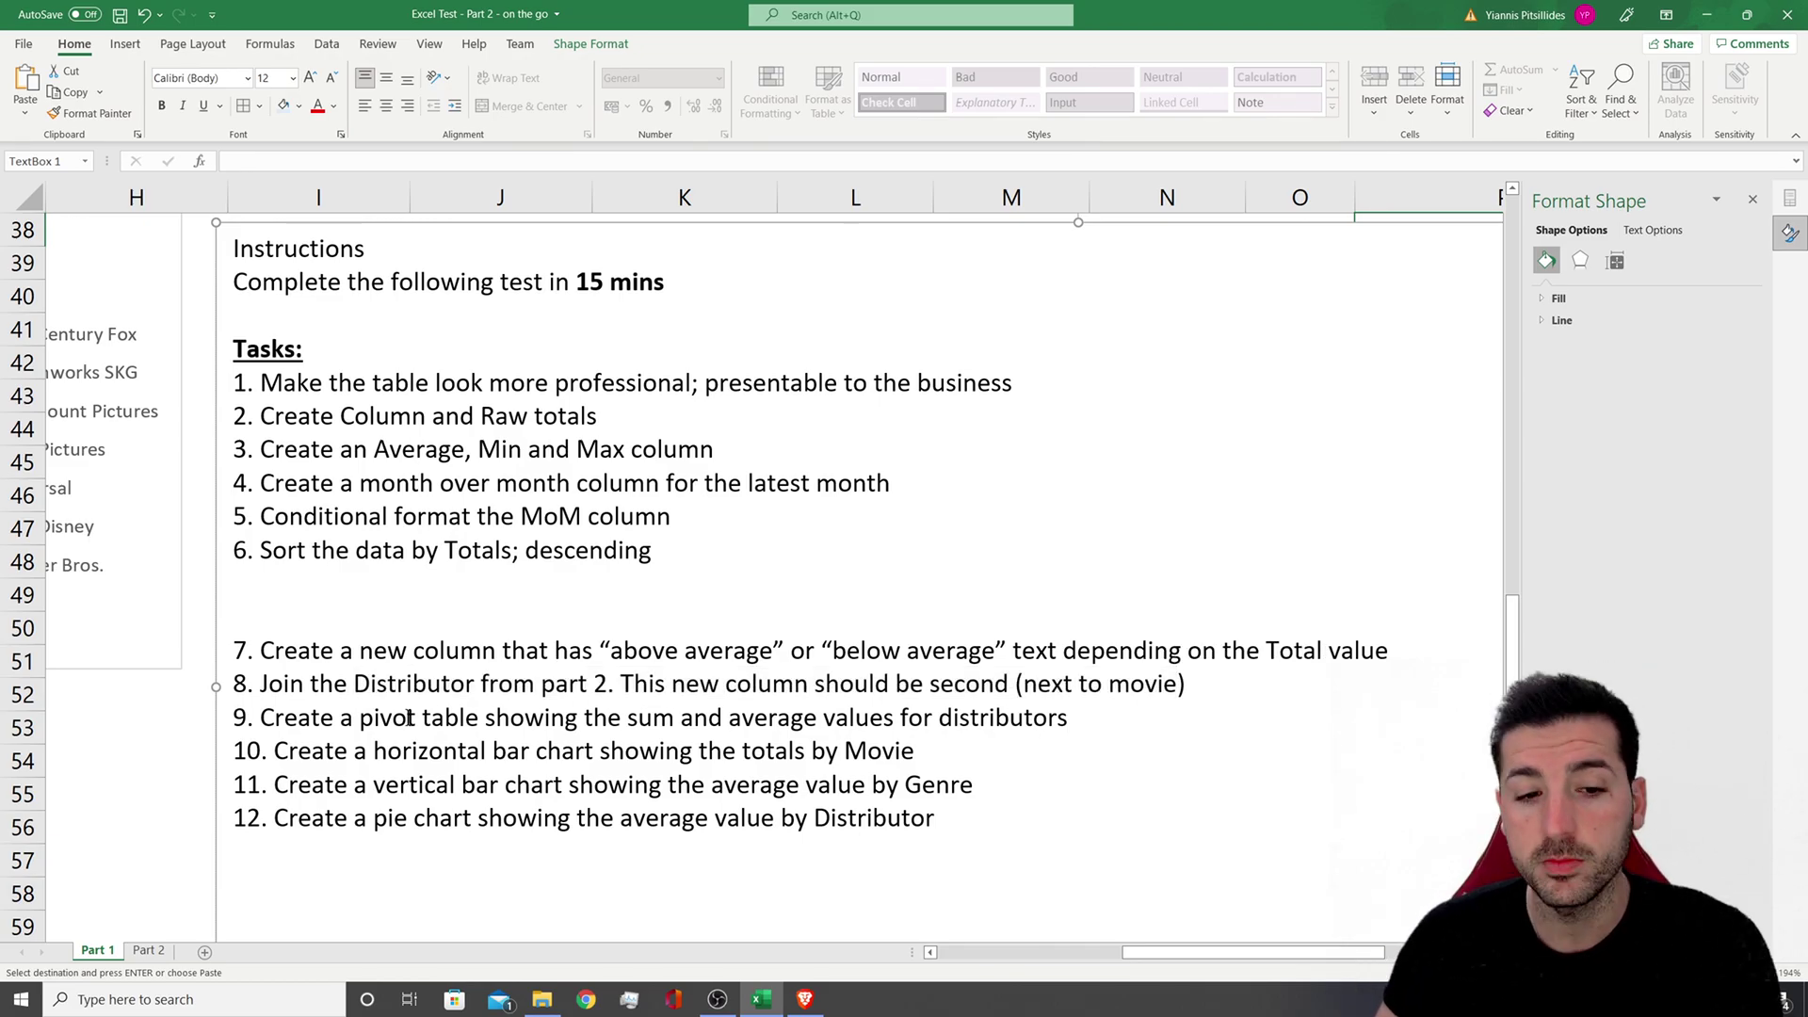
left_click_drag(410, 718, 820, 722)
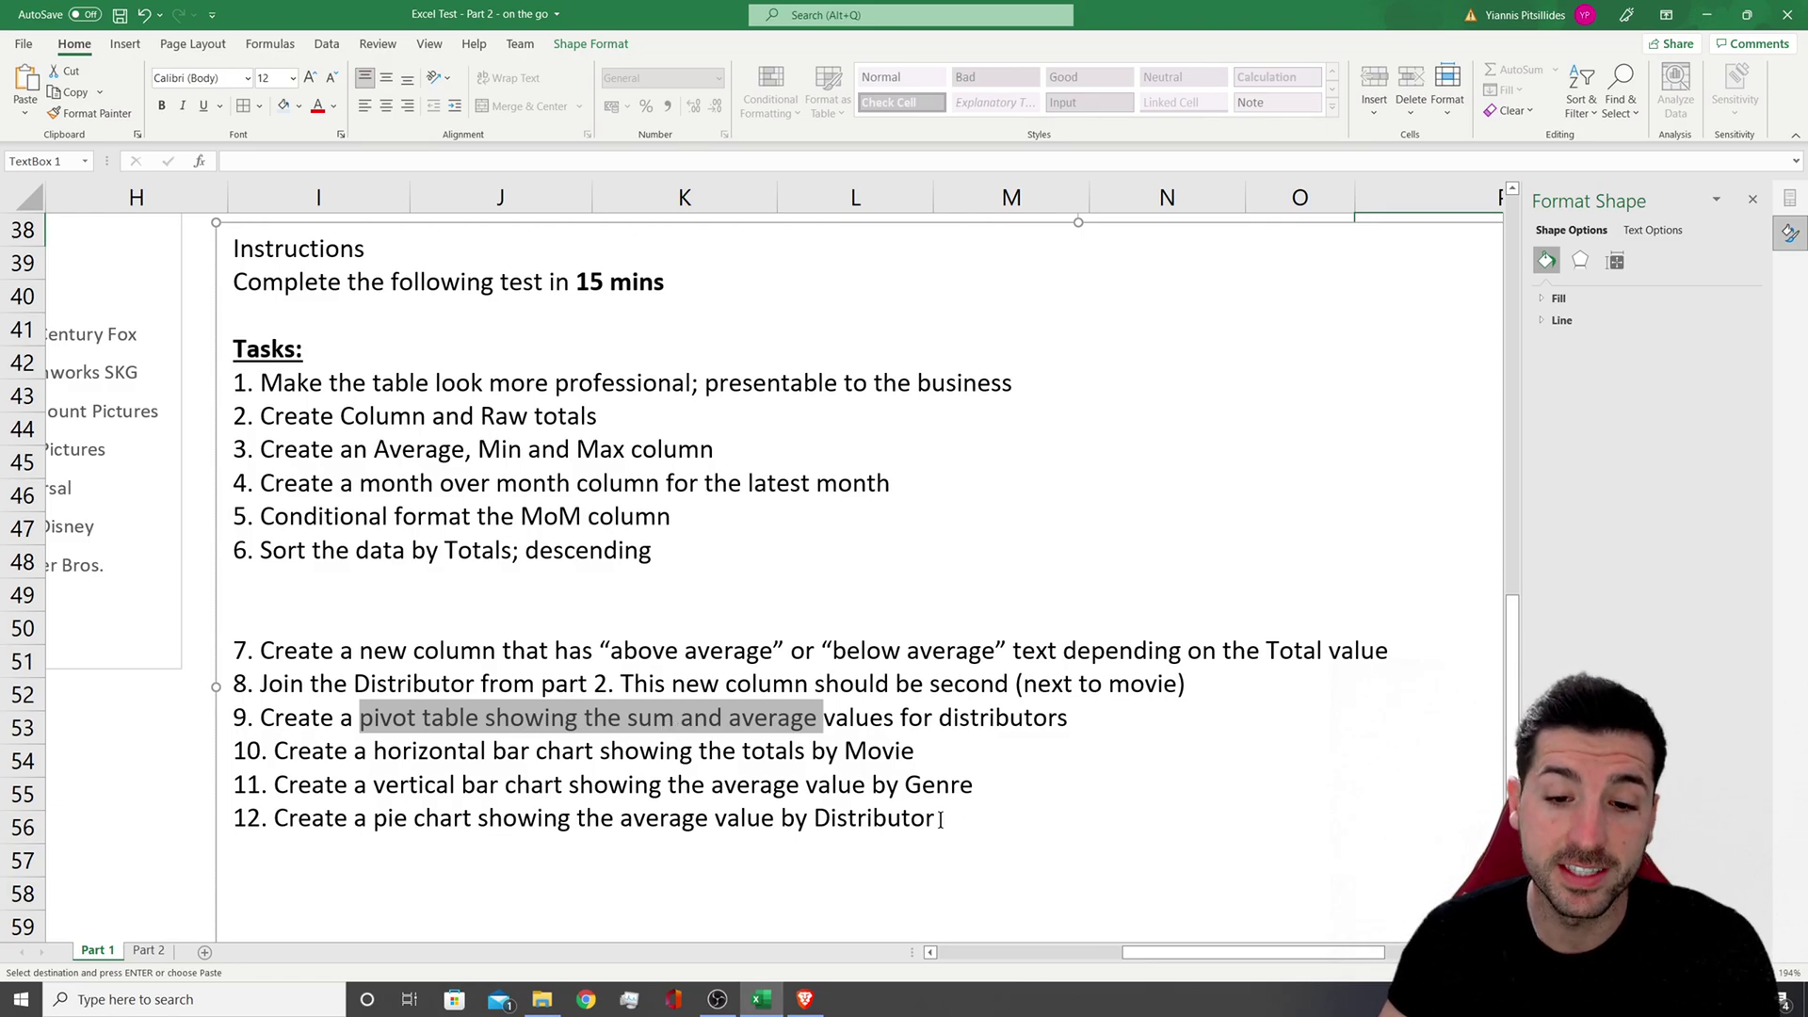
Review tasks 10 to 12 in the Instructions text box, comparing them with the pivot tables, charts and movie table on the sheet
left_click_drag(938, 819, 535, 751)
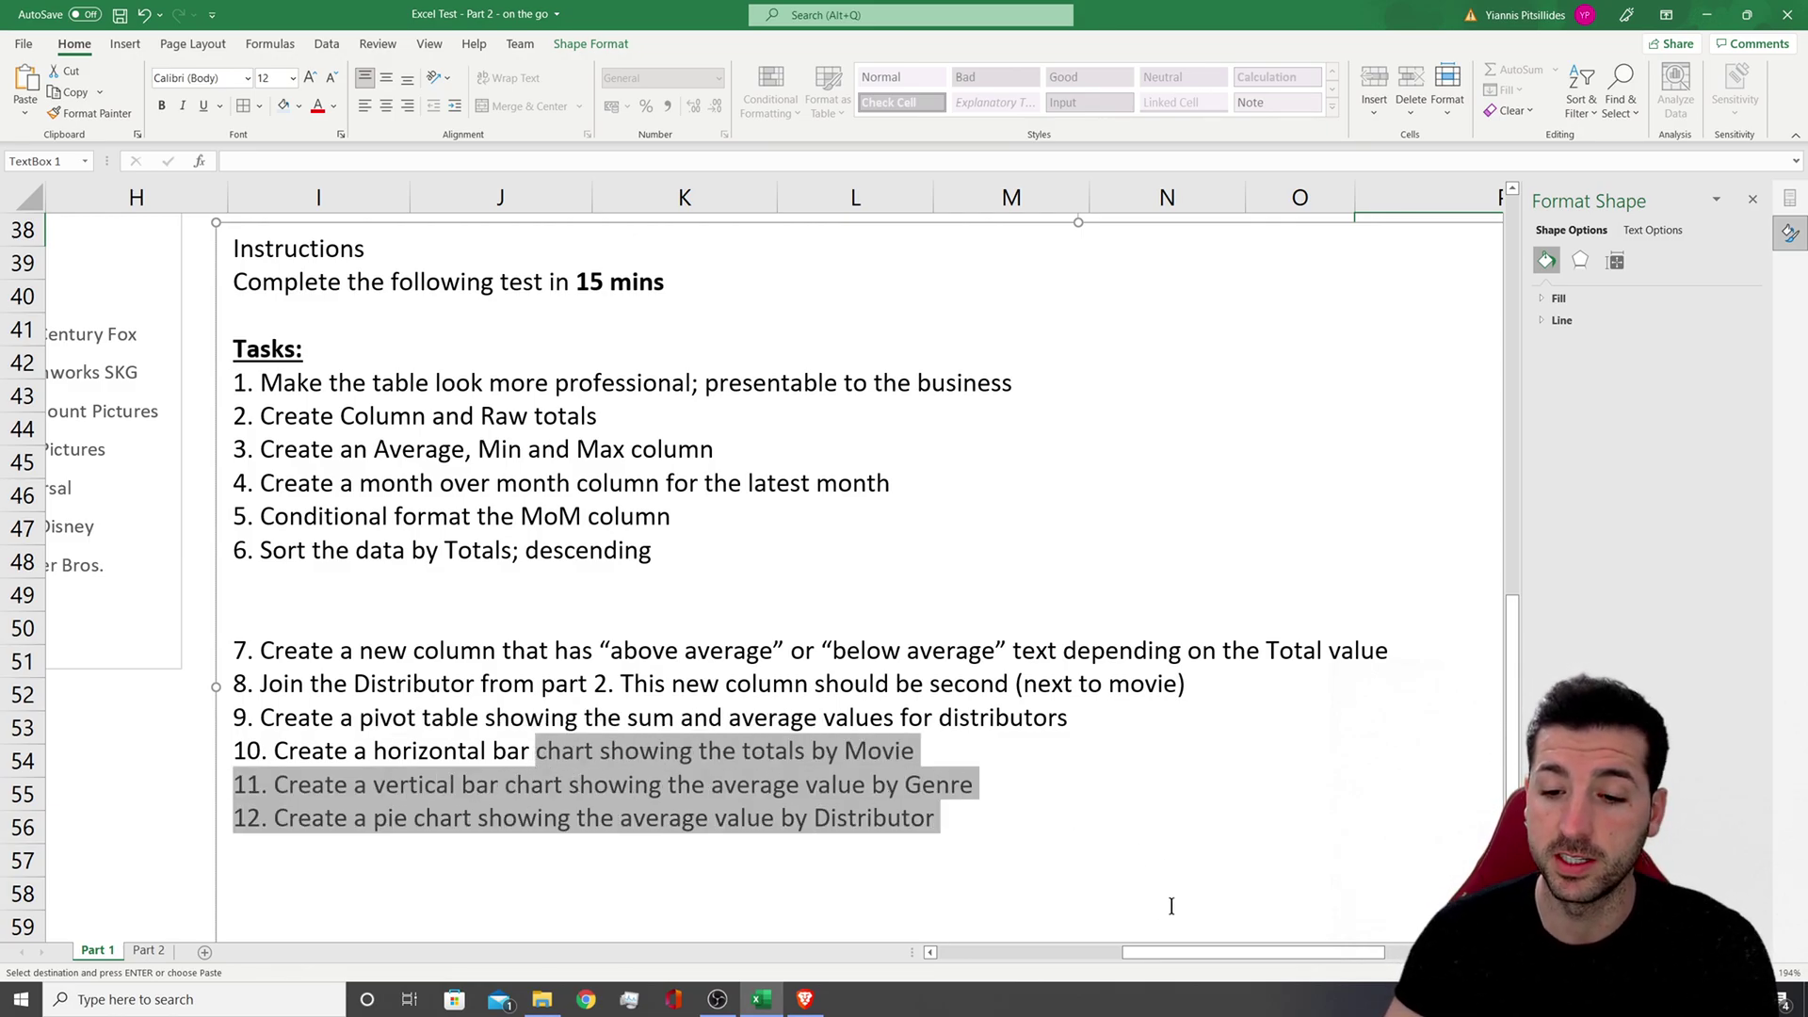
left_click_drag(1174, 948, 988, 949)
scroll(772, 796, "up", 4)
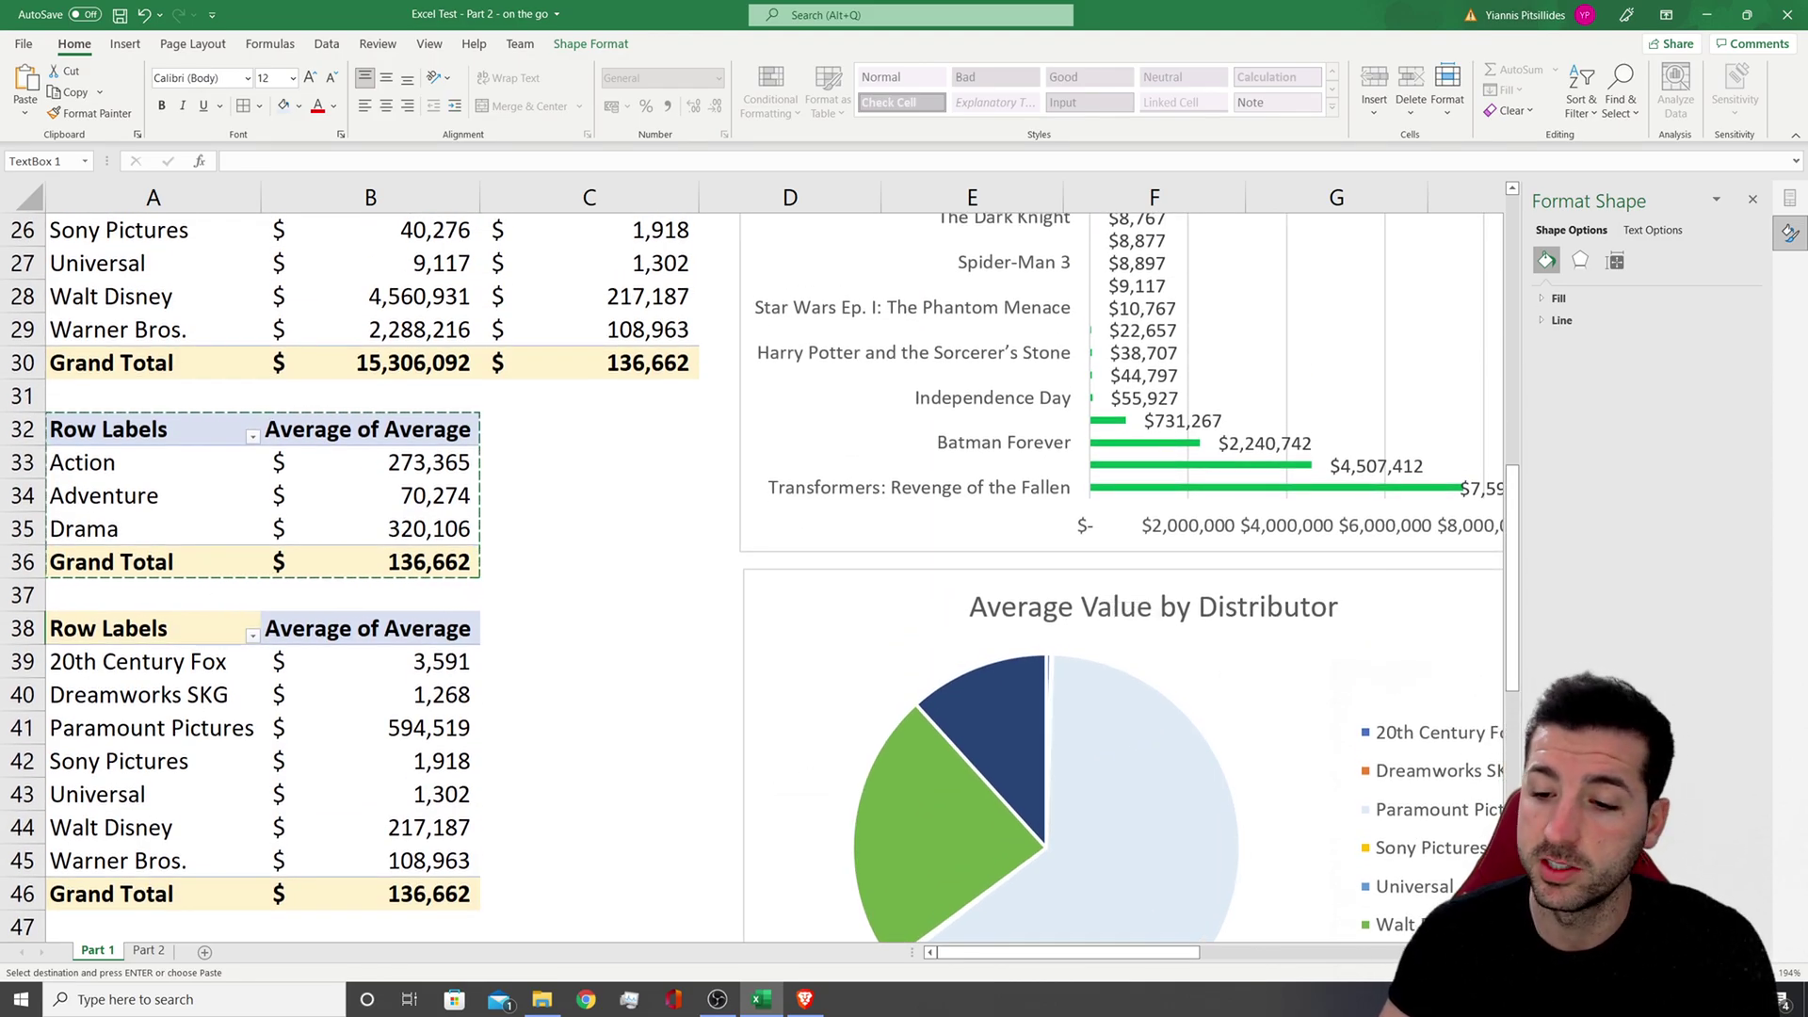
scroll(753, 565, "down", 2)
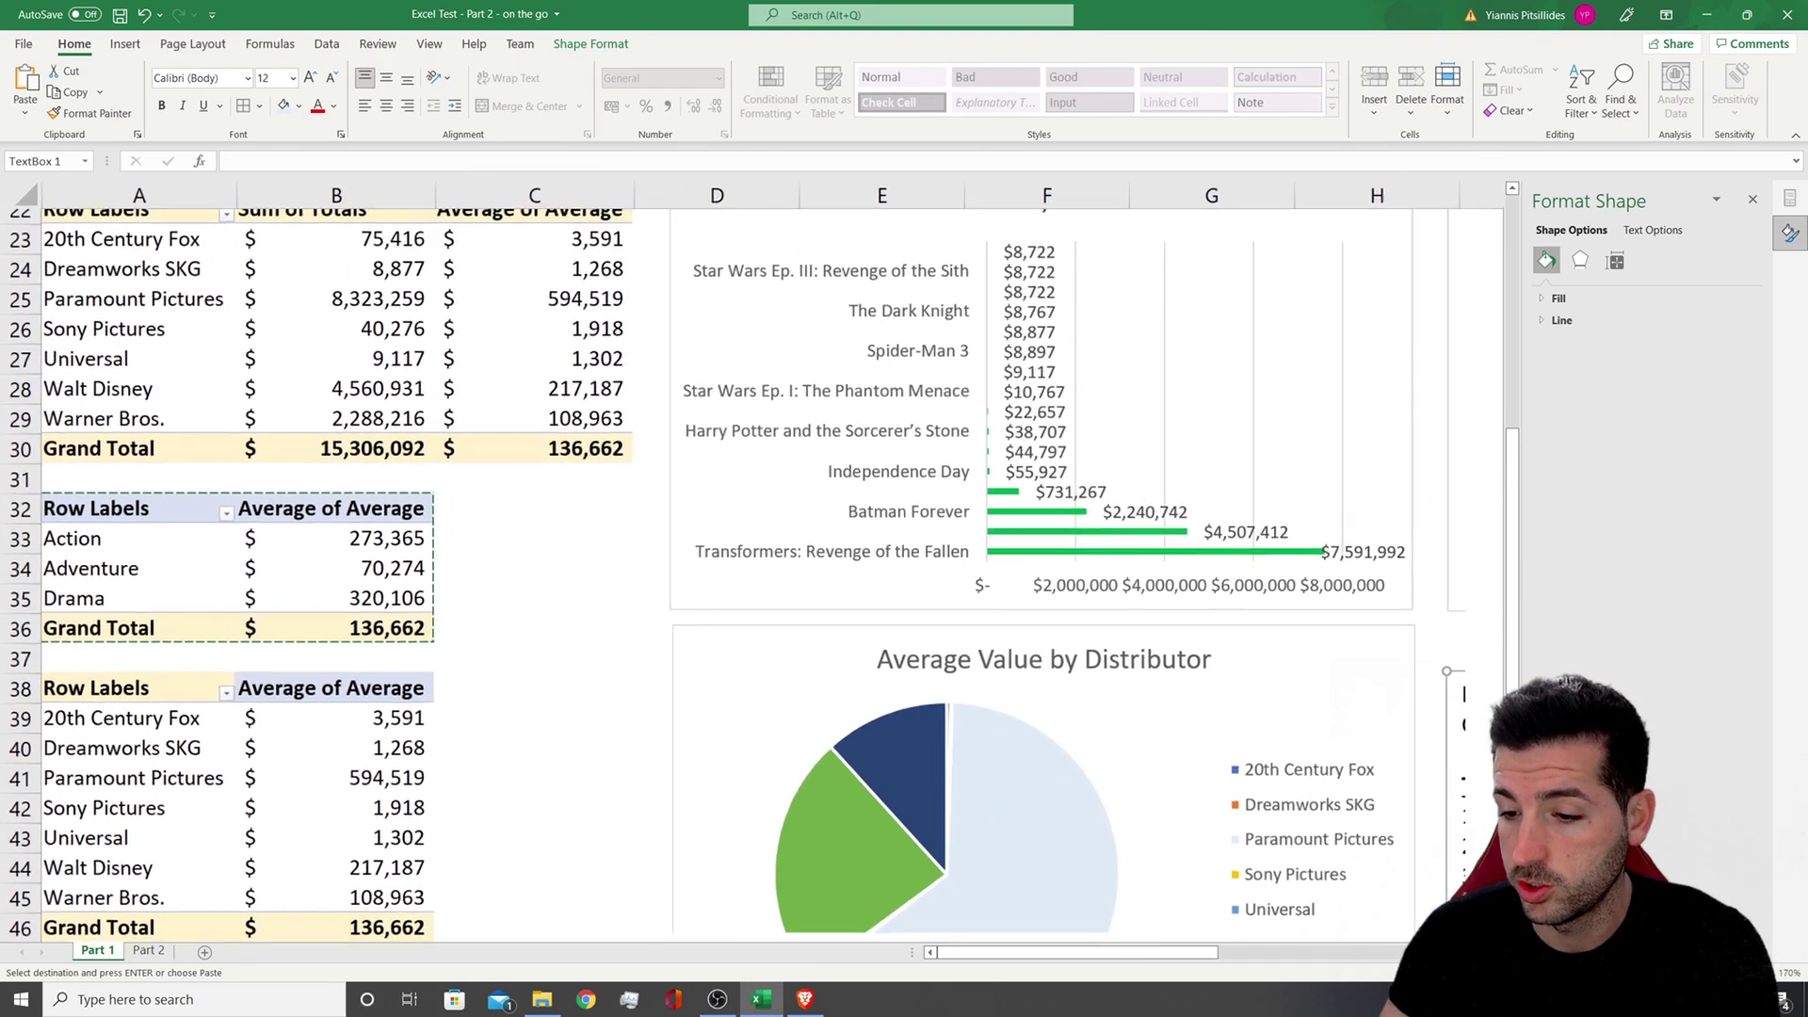
scroll(992, 857, "down", 3)
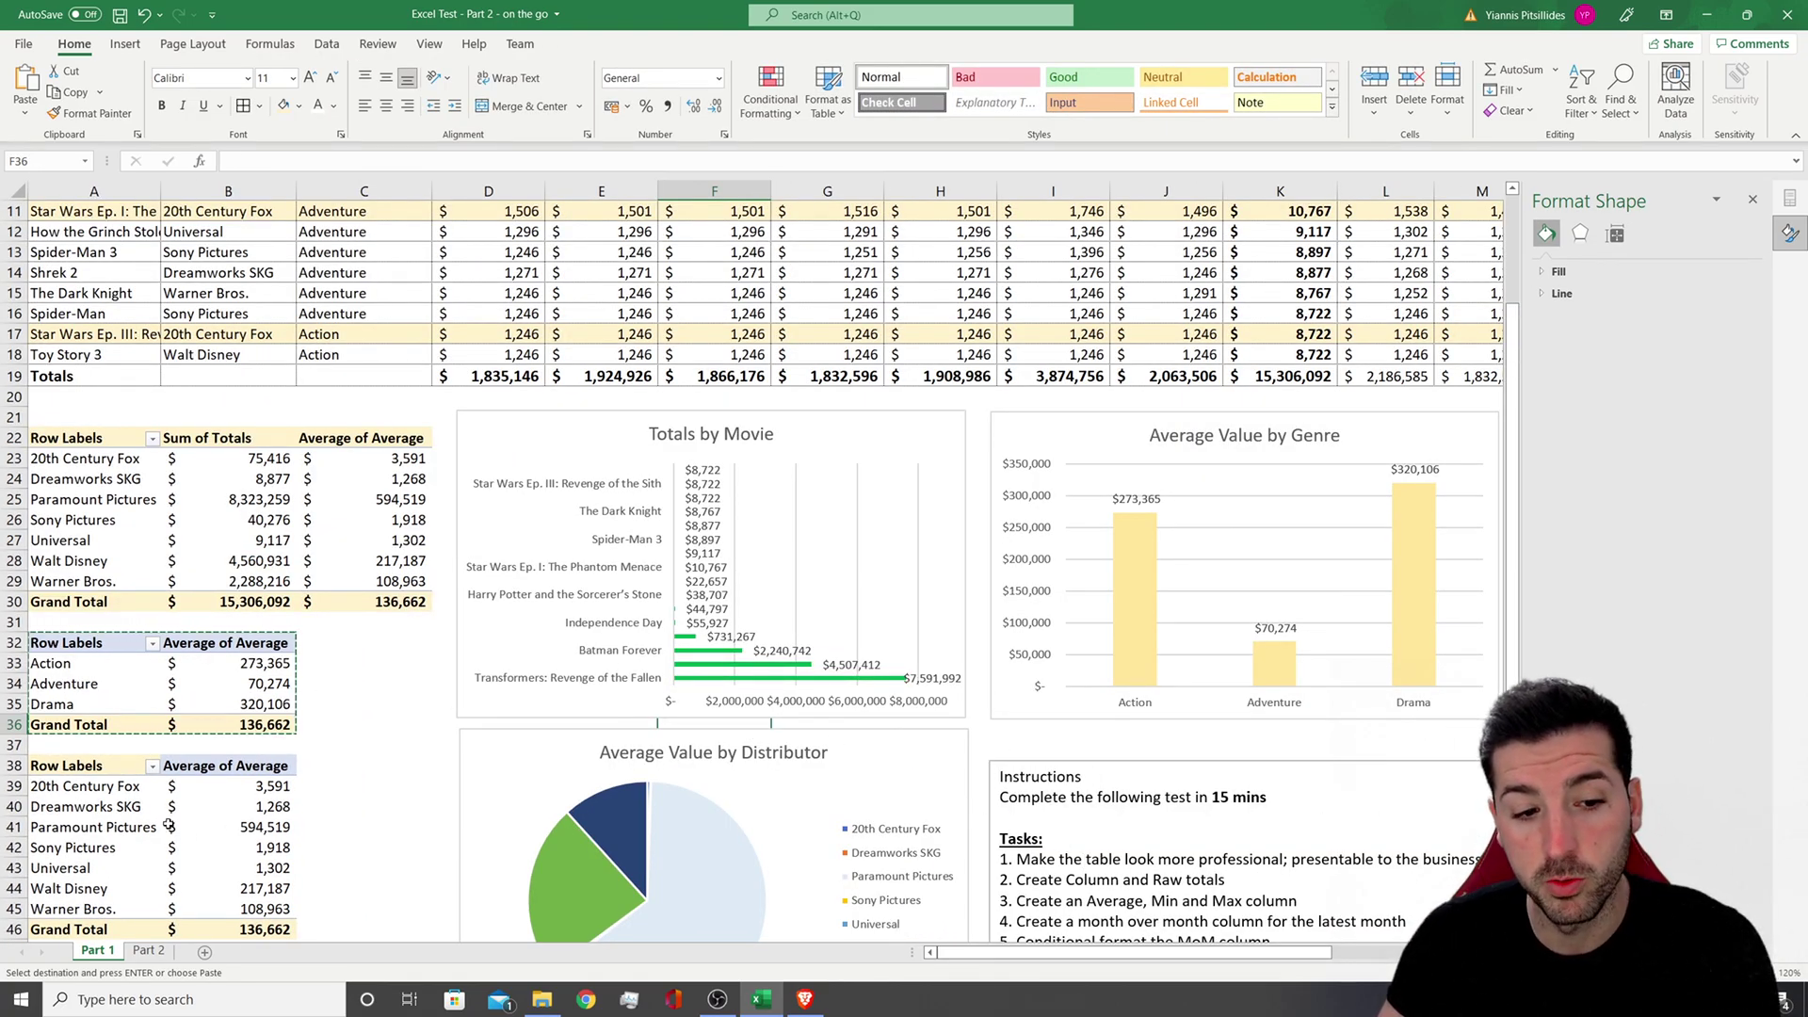
left_click(168, 825)
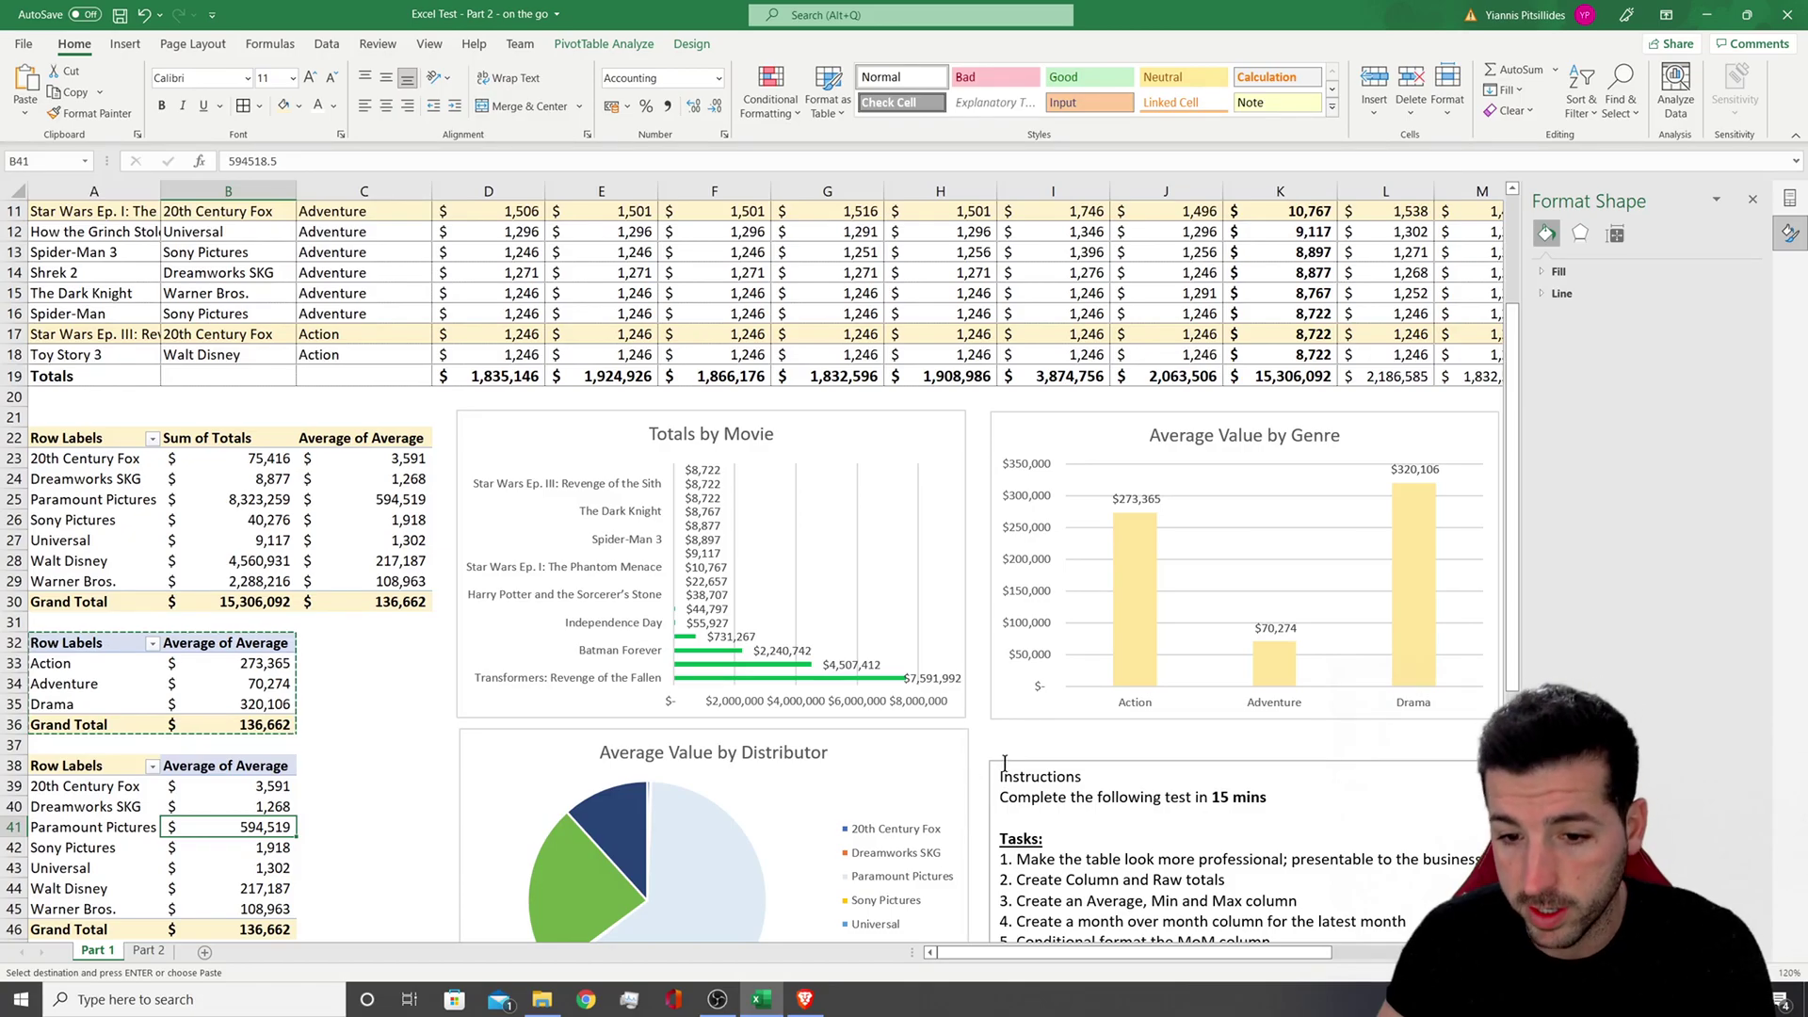
left_click(973, 724)
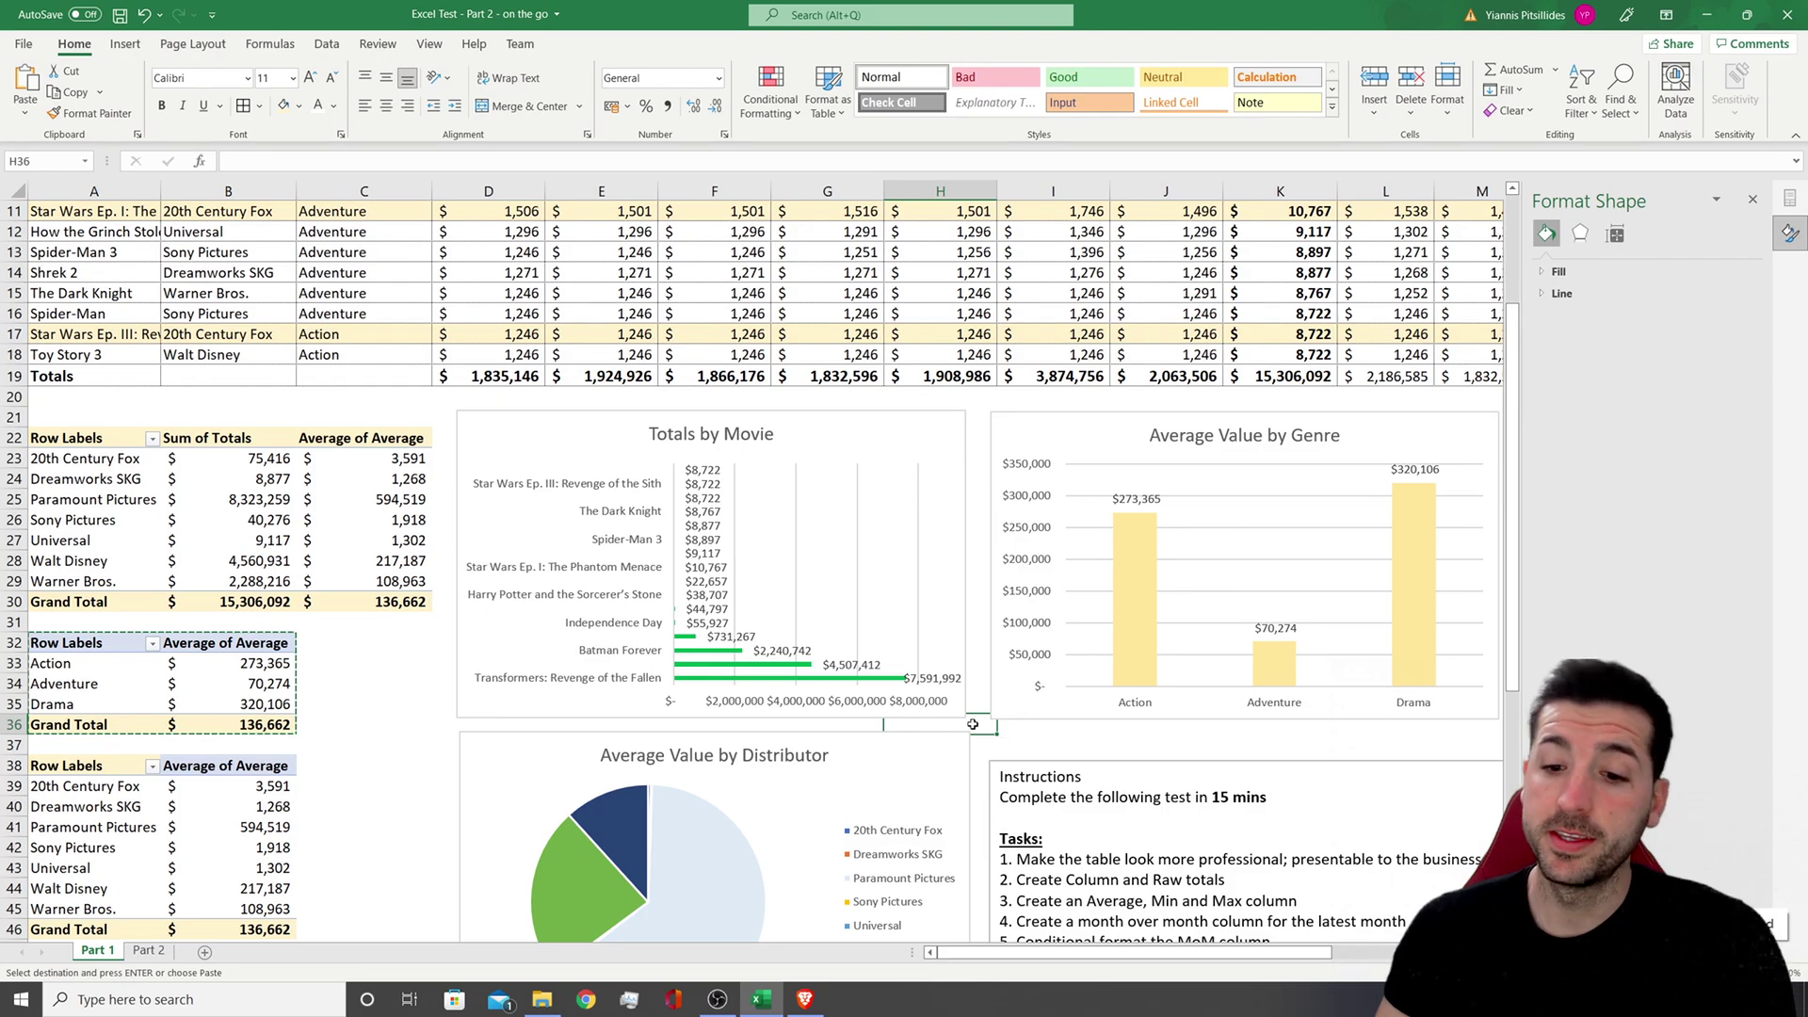
scroll(970, 718, "down", 2)
scroll(998, 622, "down", 2)
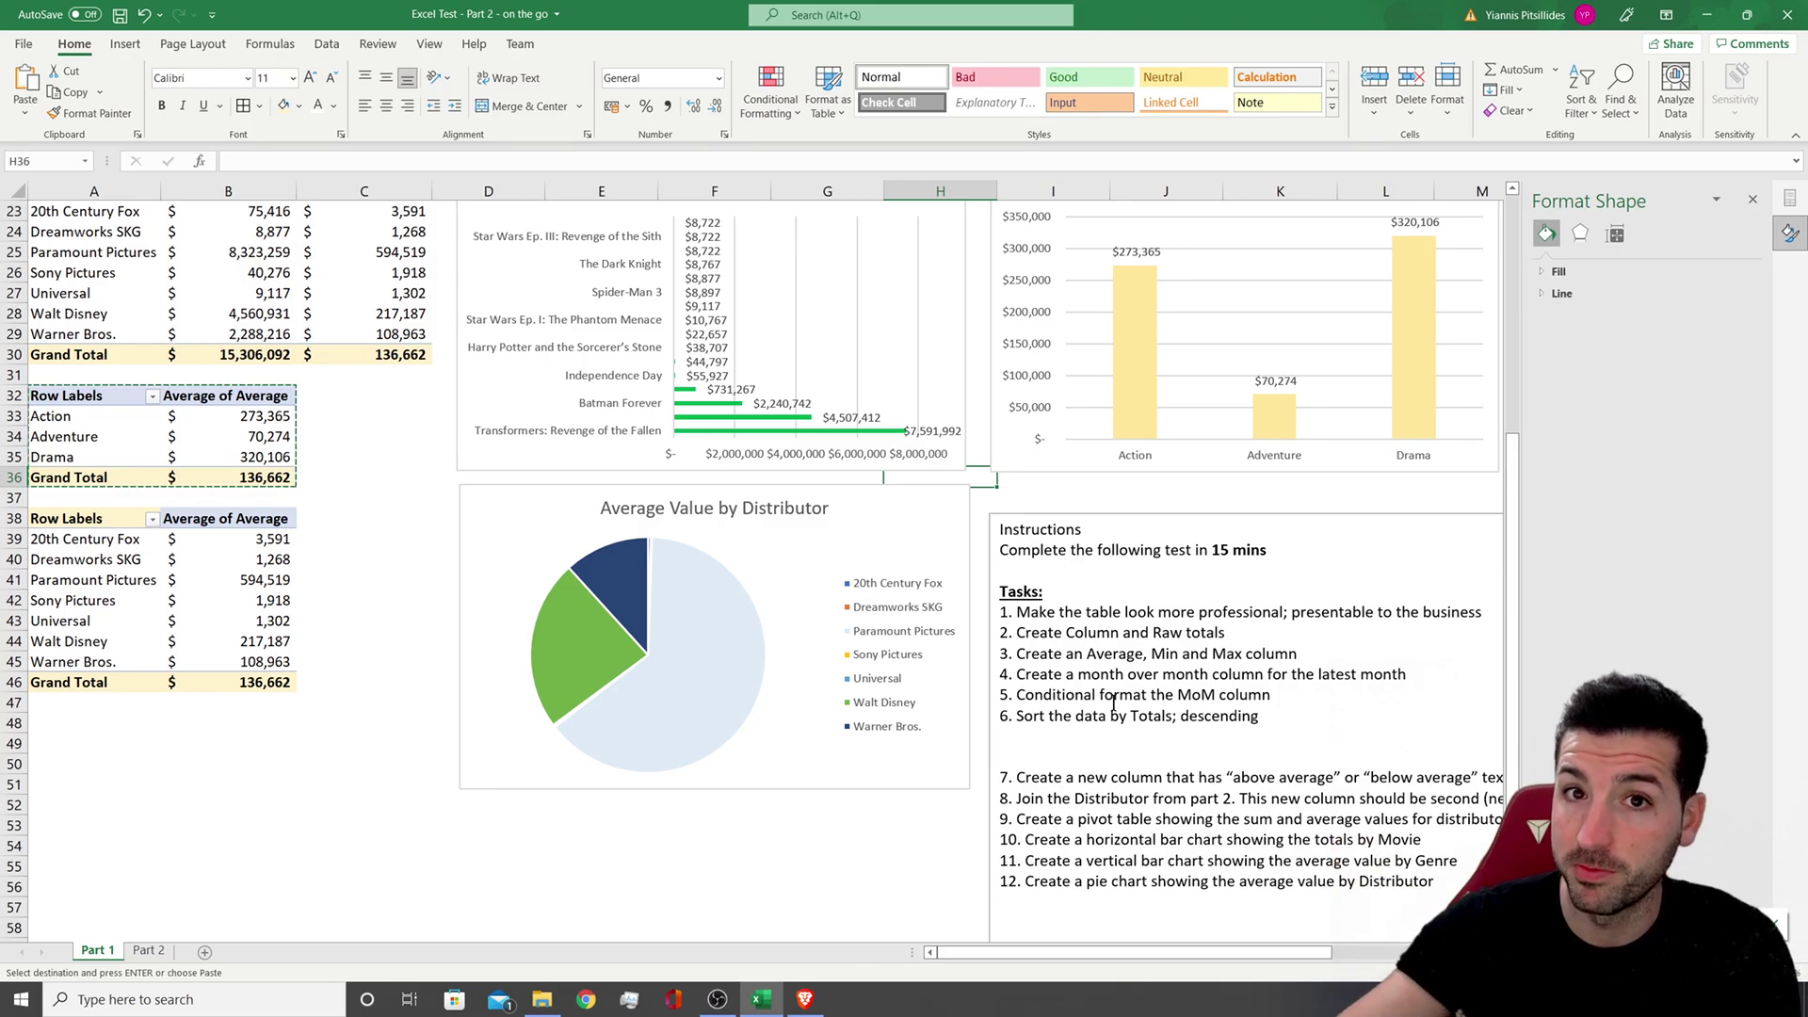
left_click(1040, 481)
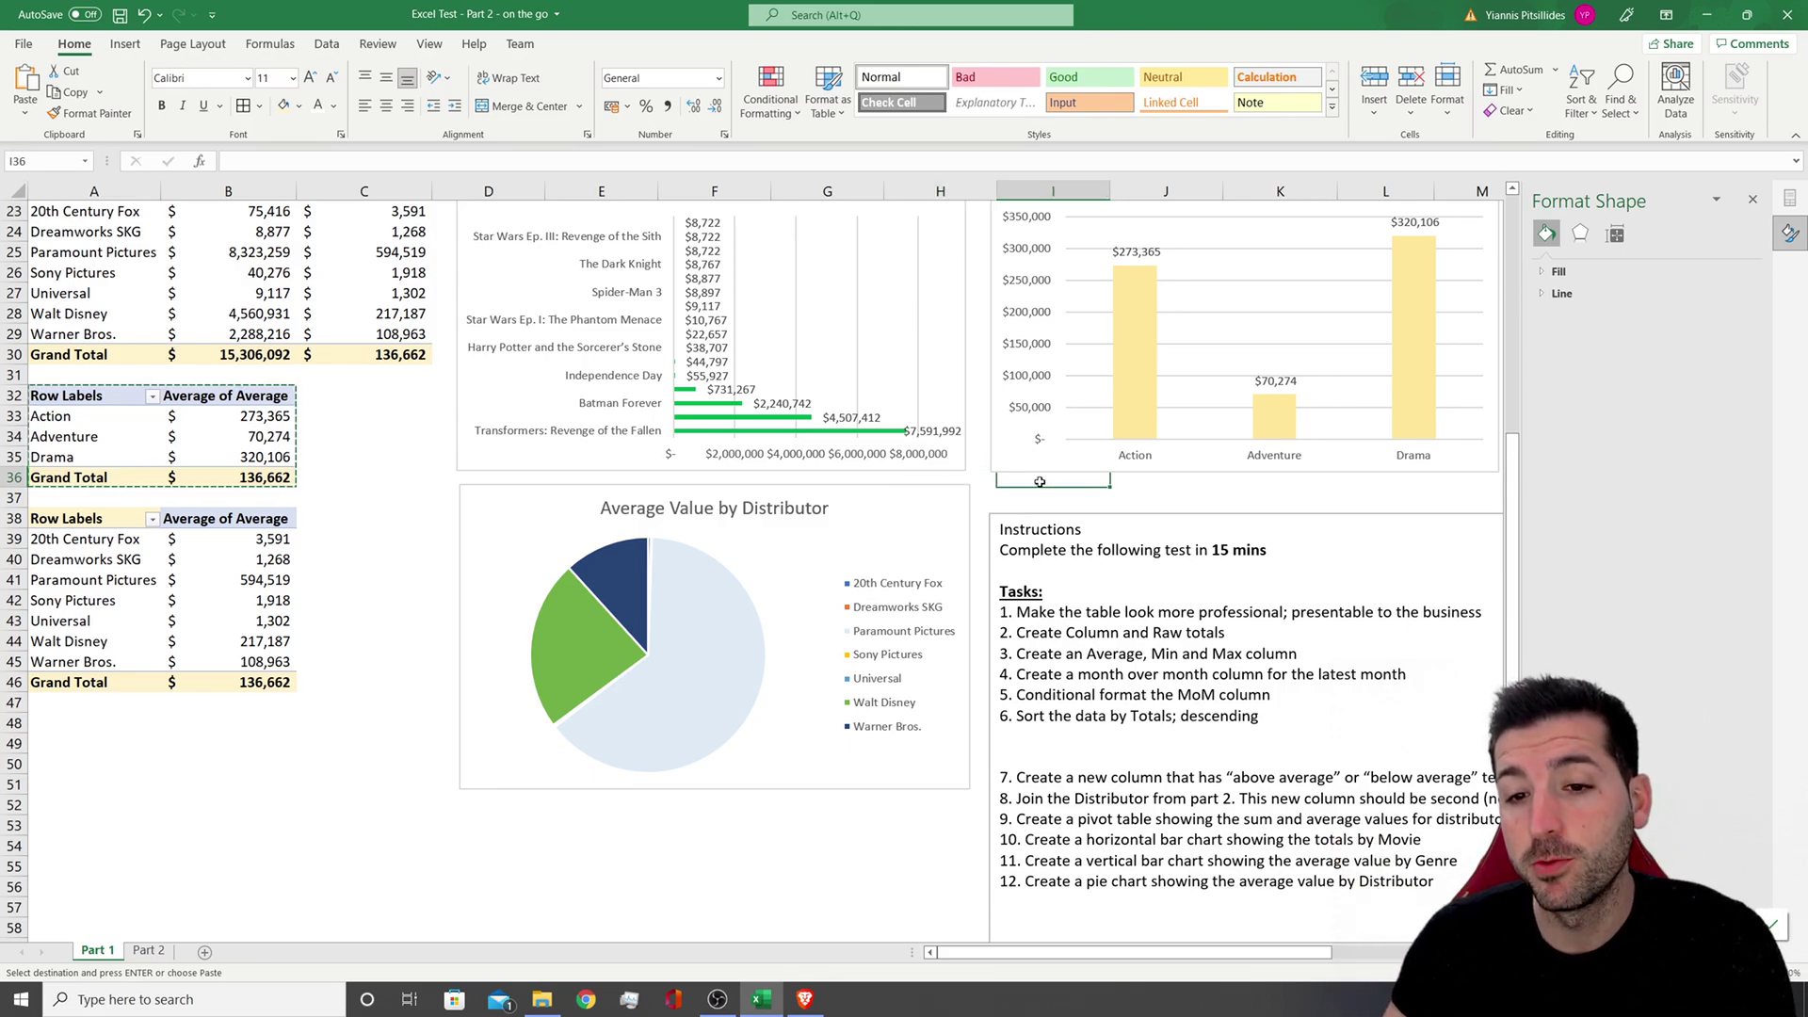
scroll(1021, 521, "up", 7)
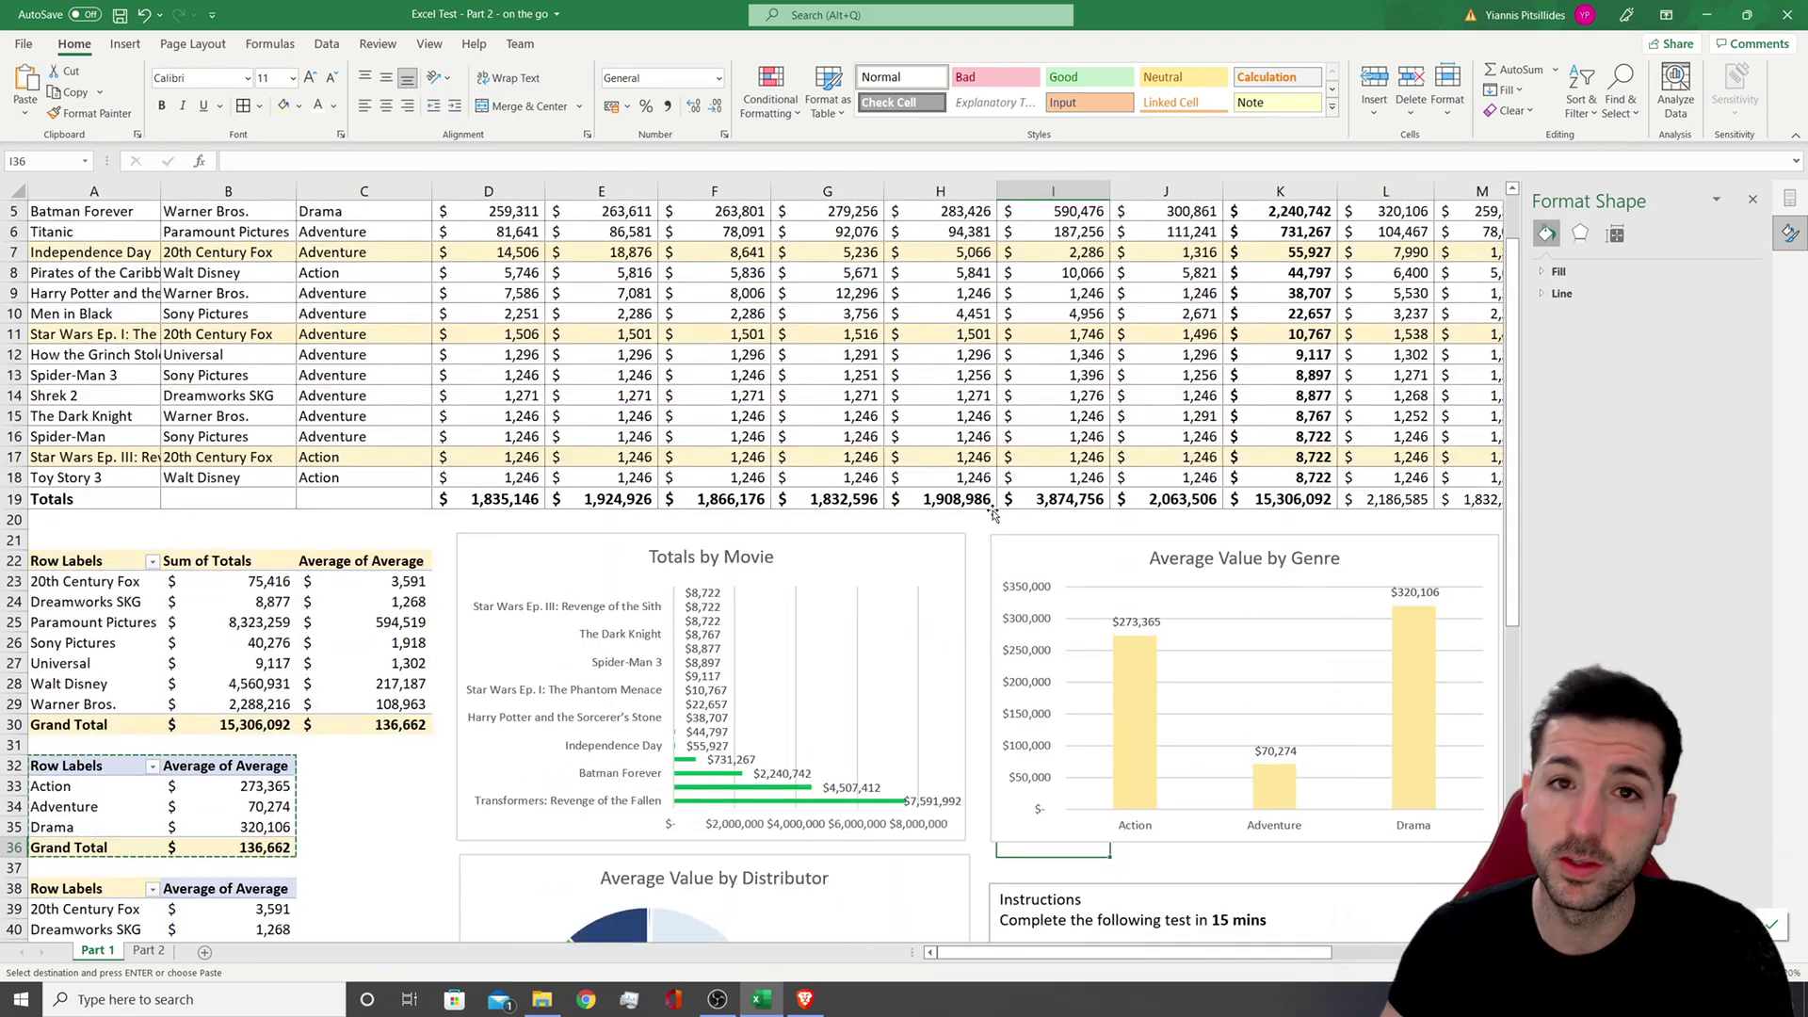